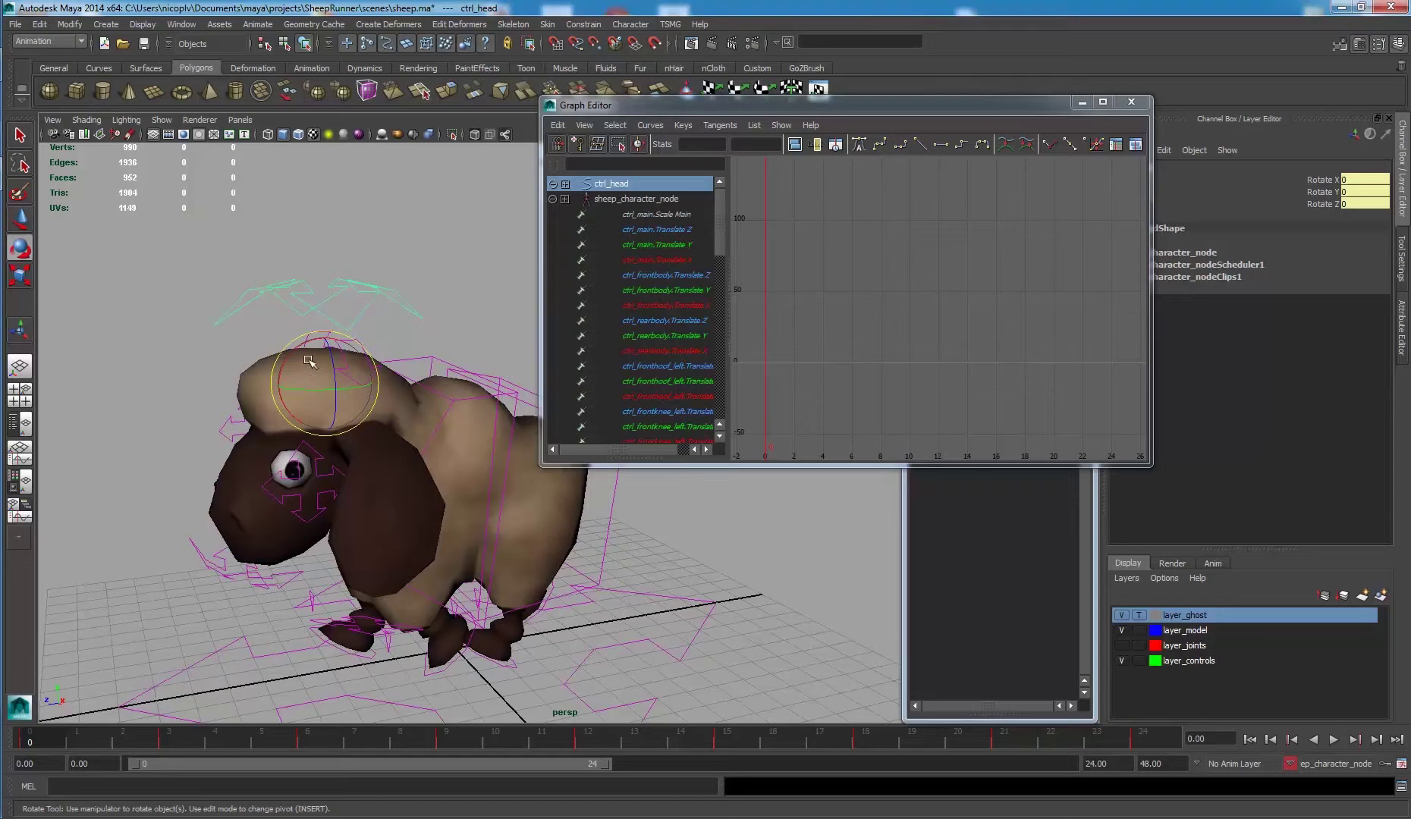
left_click_drag(305, 345, 326, 389)
key("ctrl+z")
key("ctrl+z")
key("ctrl+z")
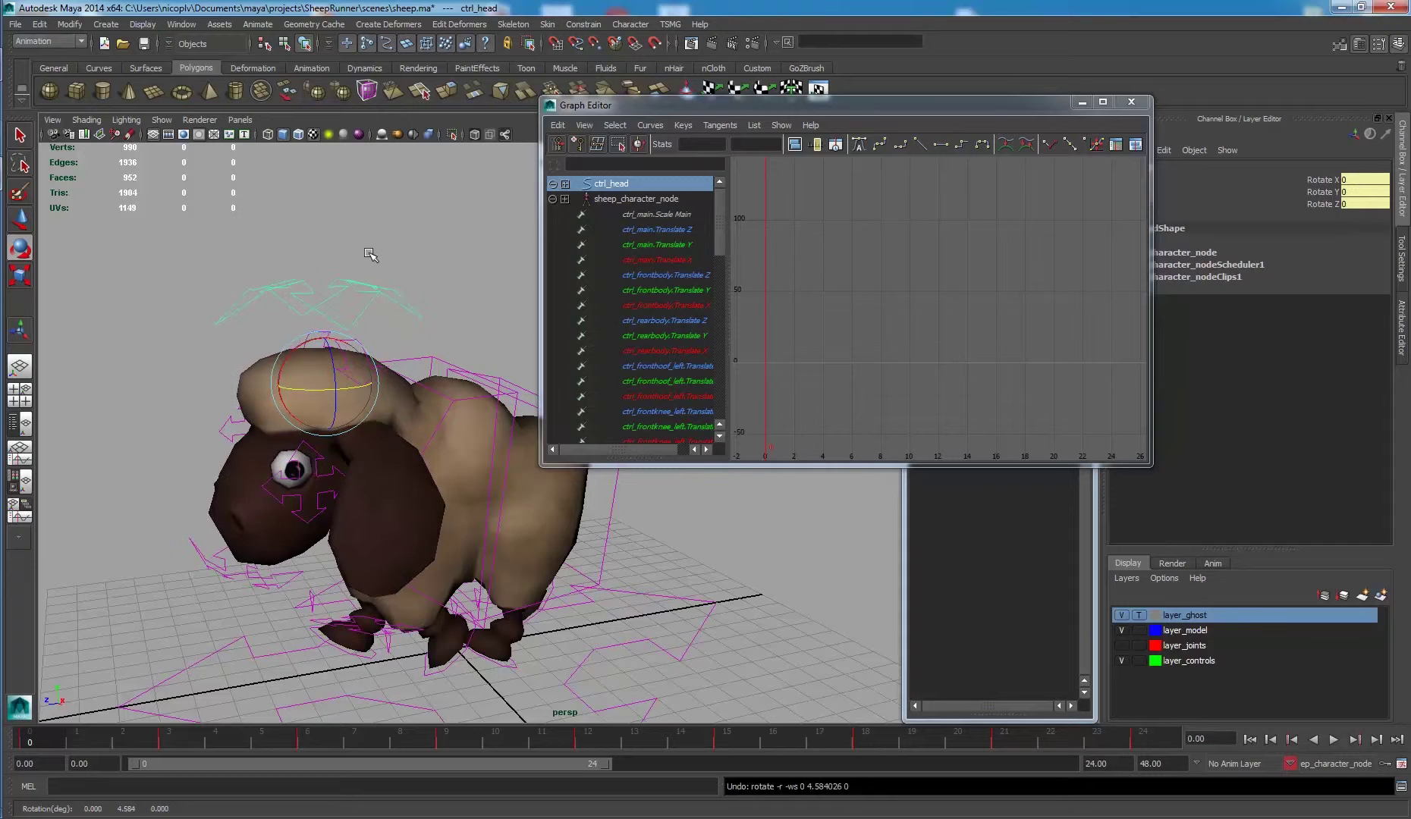
Show the front body control's Translate Y curve in the Graph Editor and frame it.
scroll(366, 273, "up", 5)
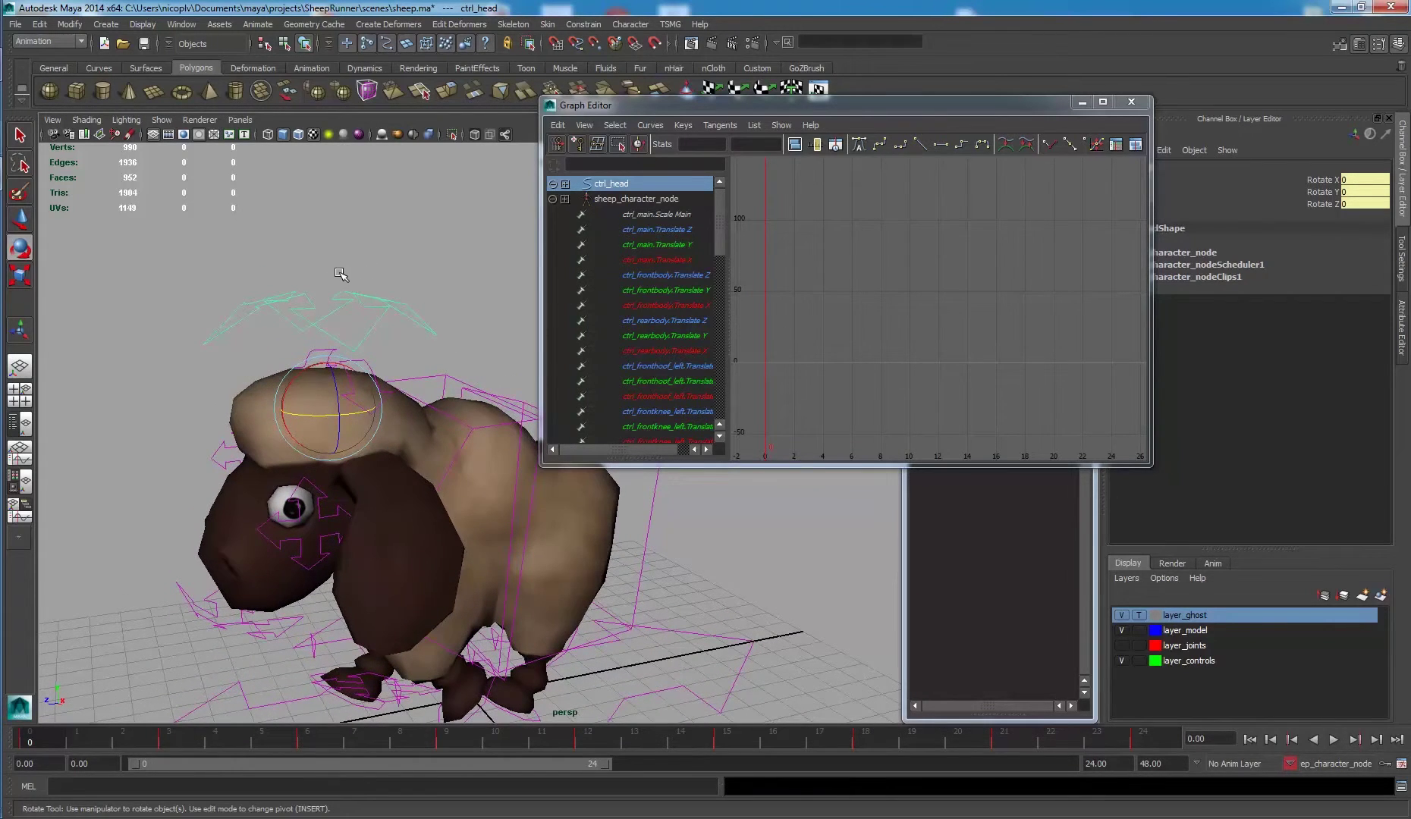
mouse_move(383, 409)
left_mouse_down("alt")
mouse_move(357, 410)
mouse_move(424, 402)
mouse_move(365, 399)
left_mouse_up("alt")
left_click(418, 379, "shift")
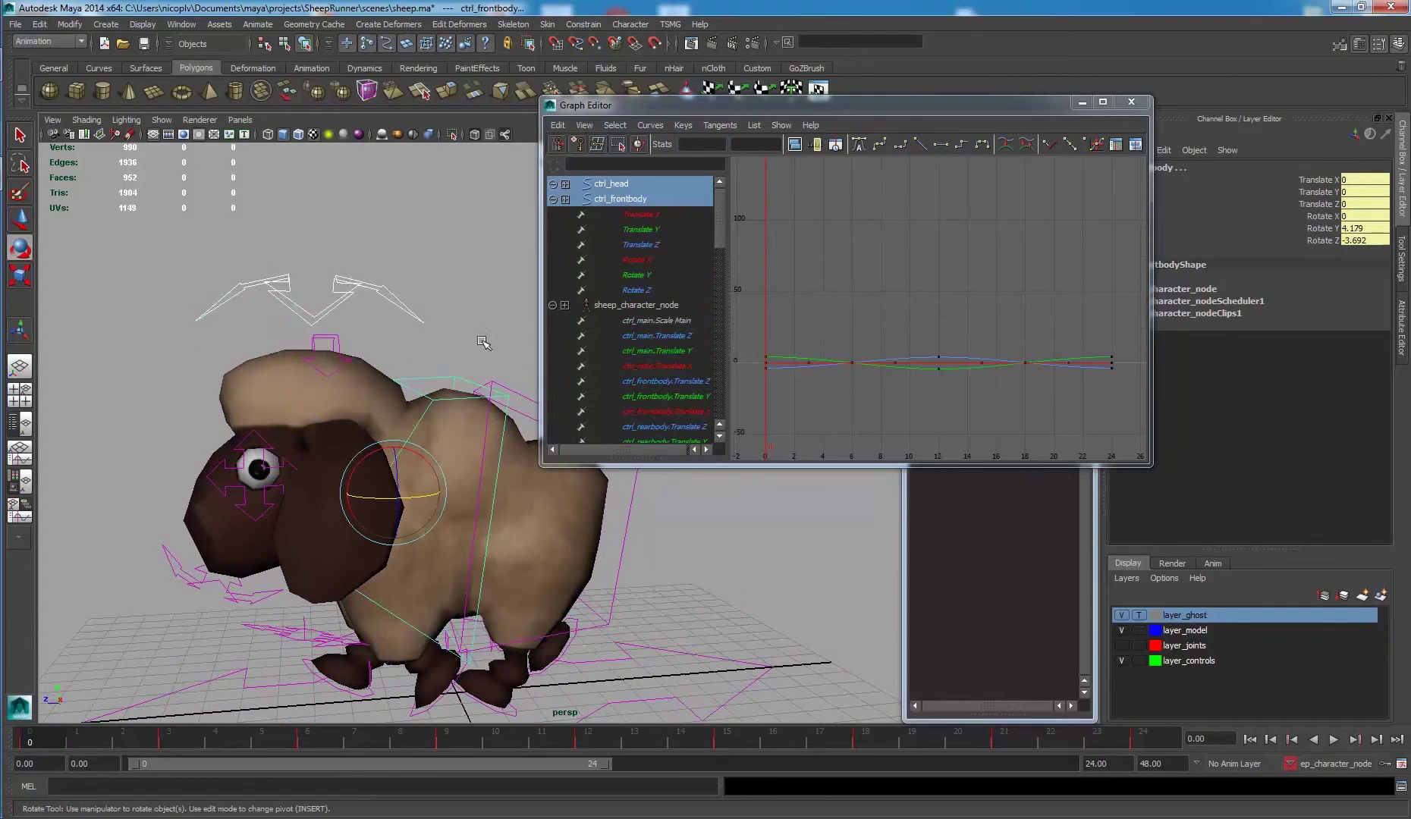
left_click(651, 231)
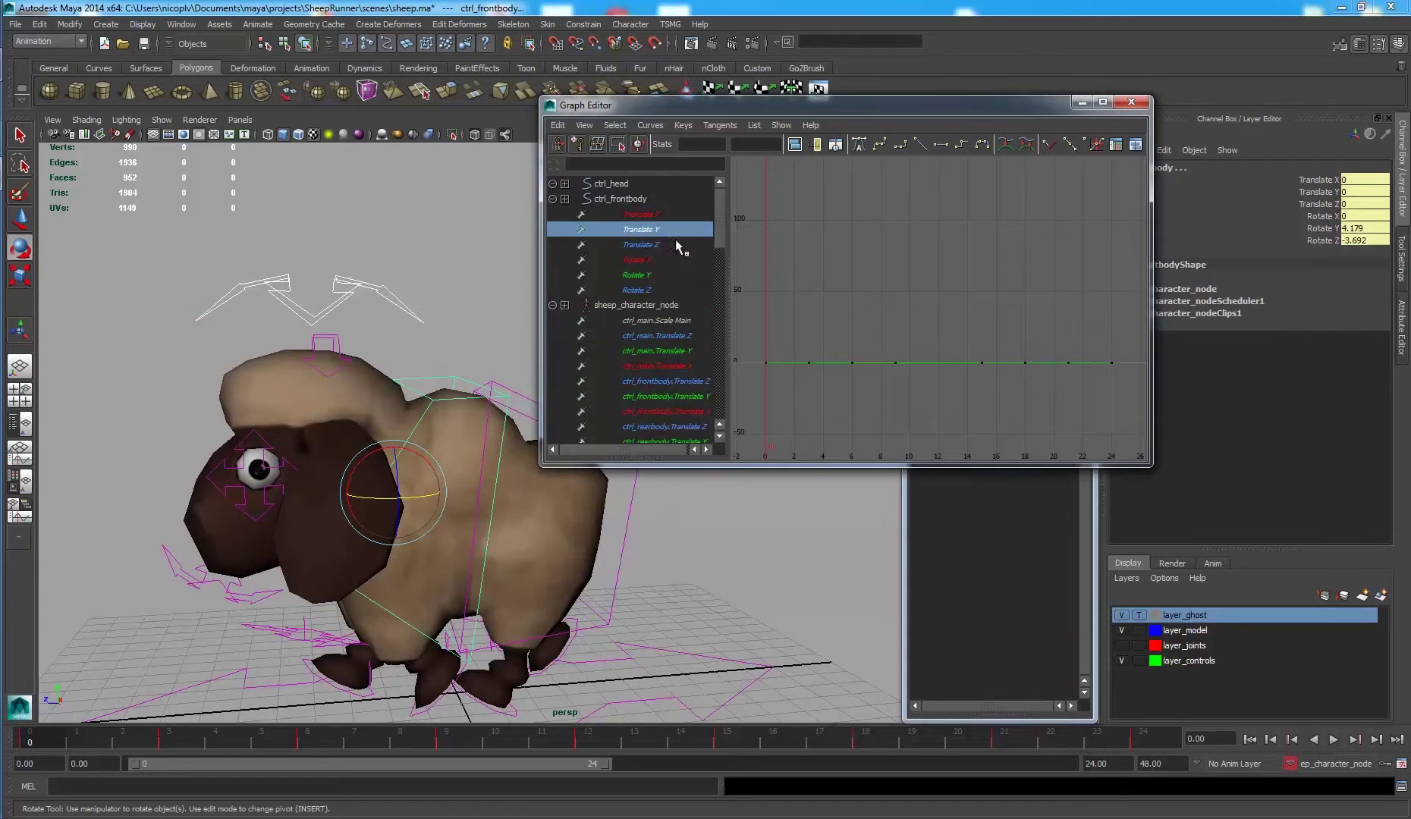
key("f")
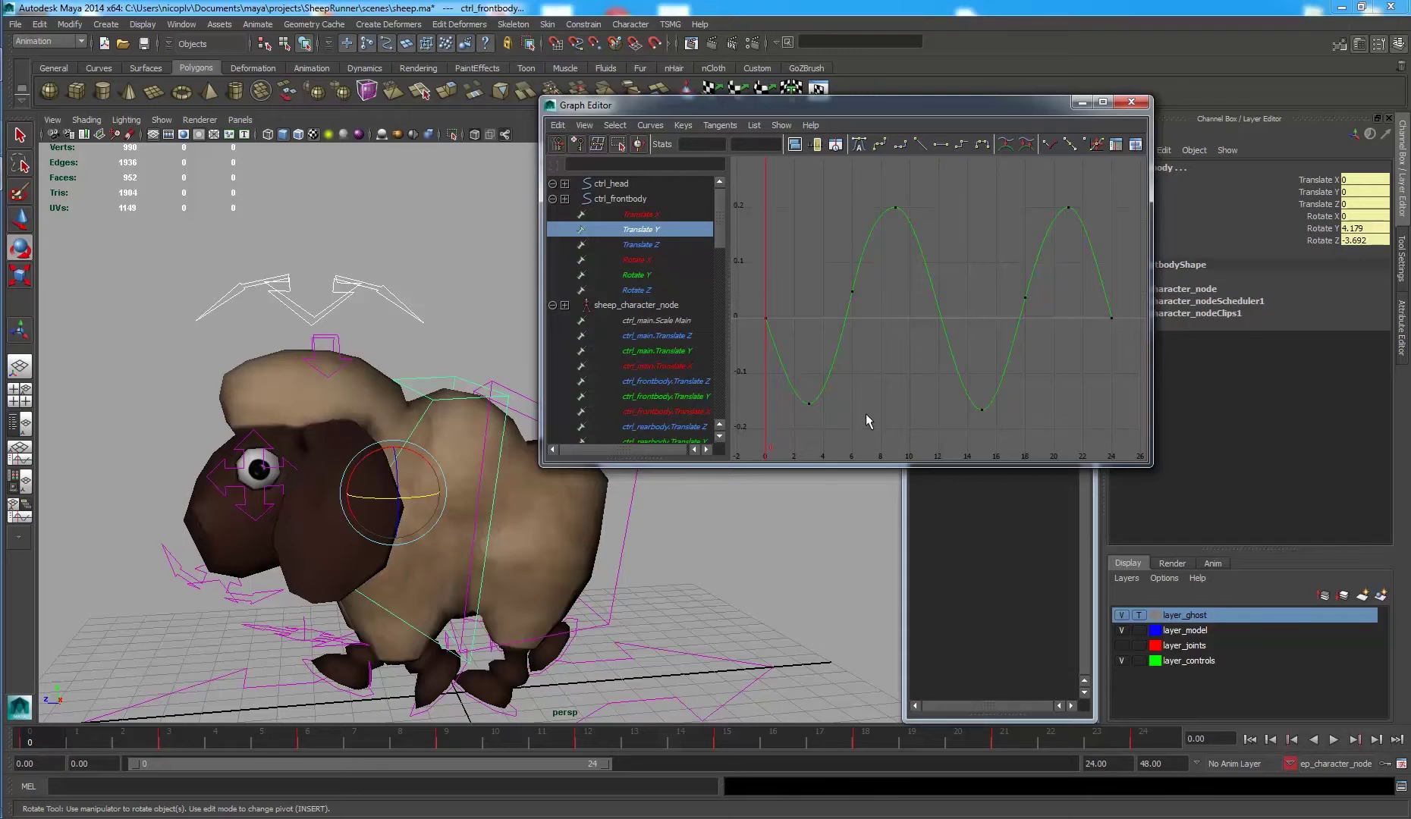
Pin the front body control's Translate Y curve in the Graph Editor as a reference and select the head control.
left_click(163, 737)
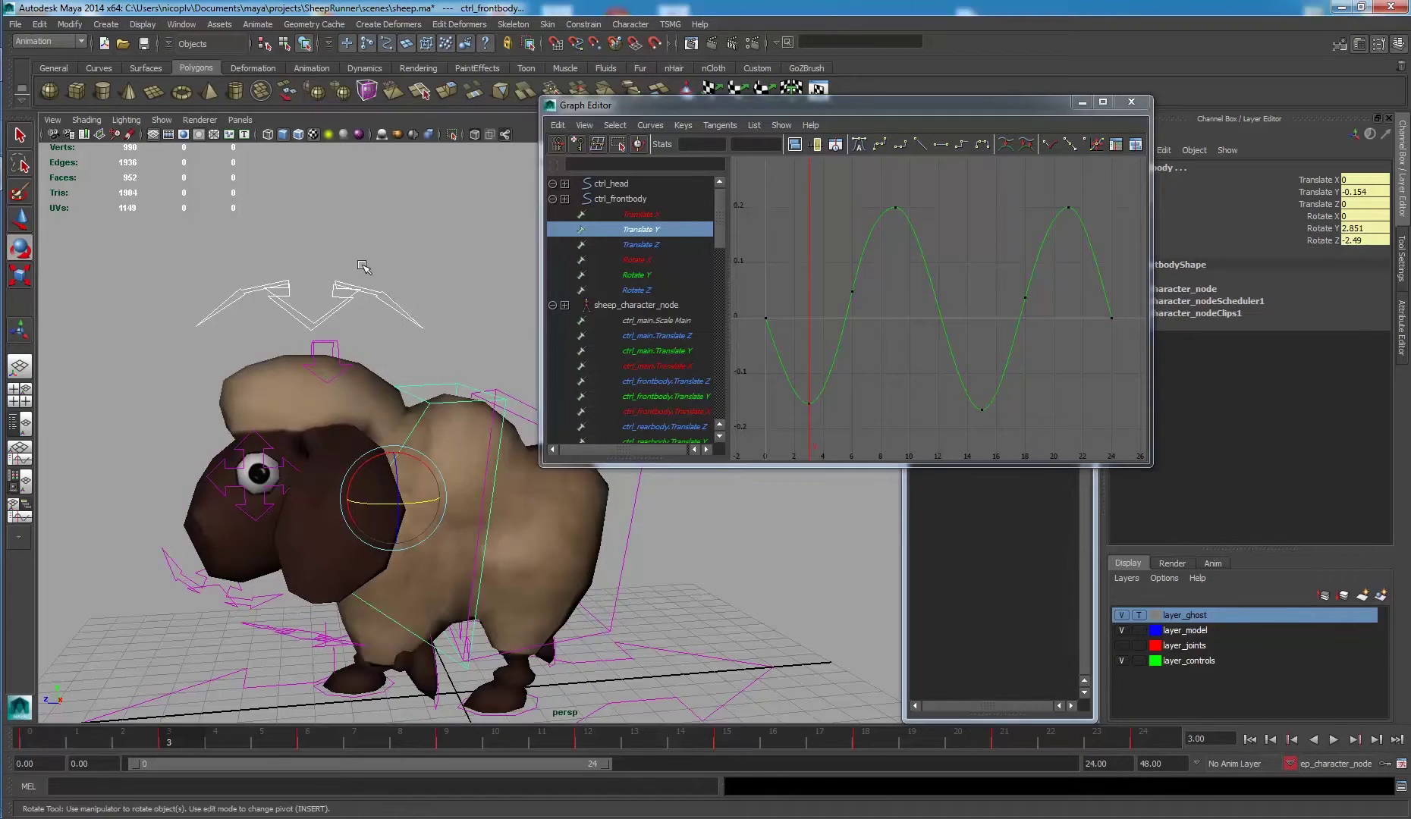
left_click_drag(366, 266, 389, 322)
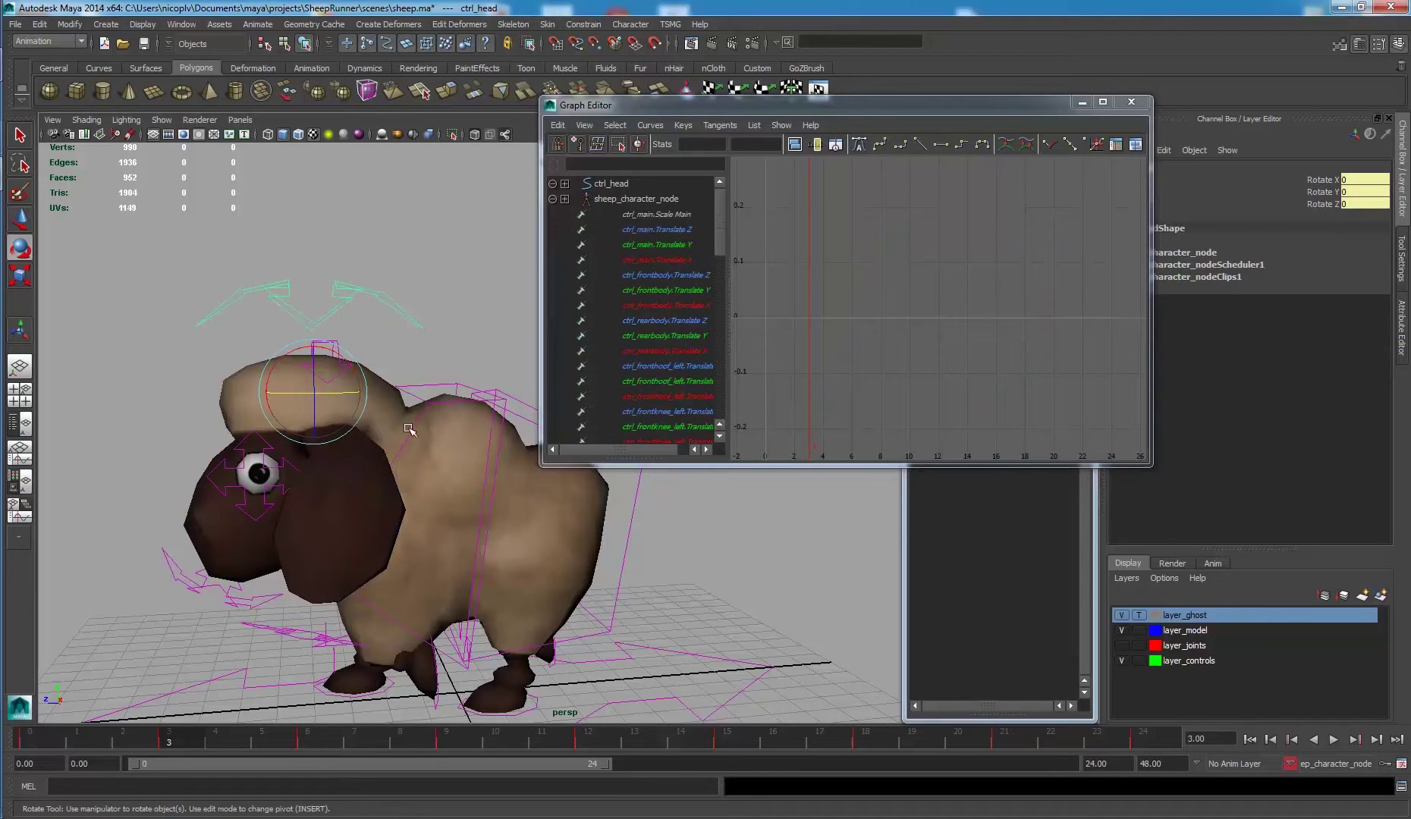
left_click_drag(416, 391, 497, 419)
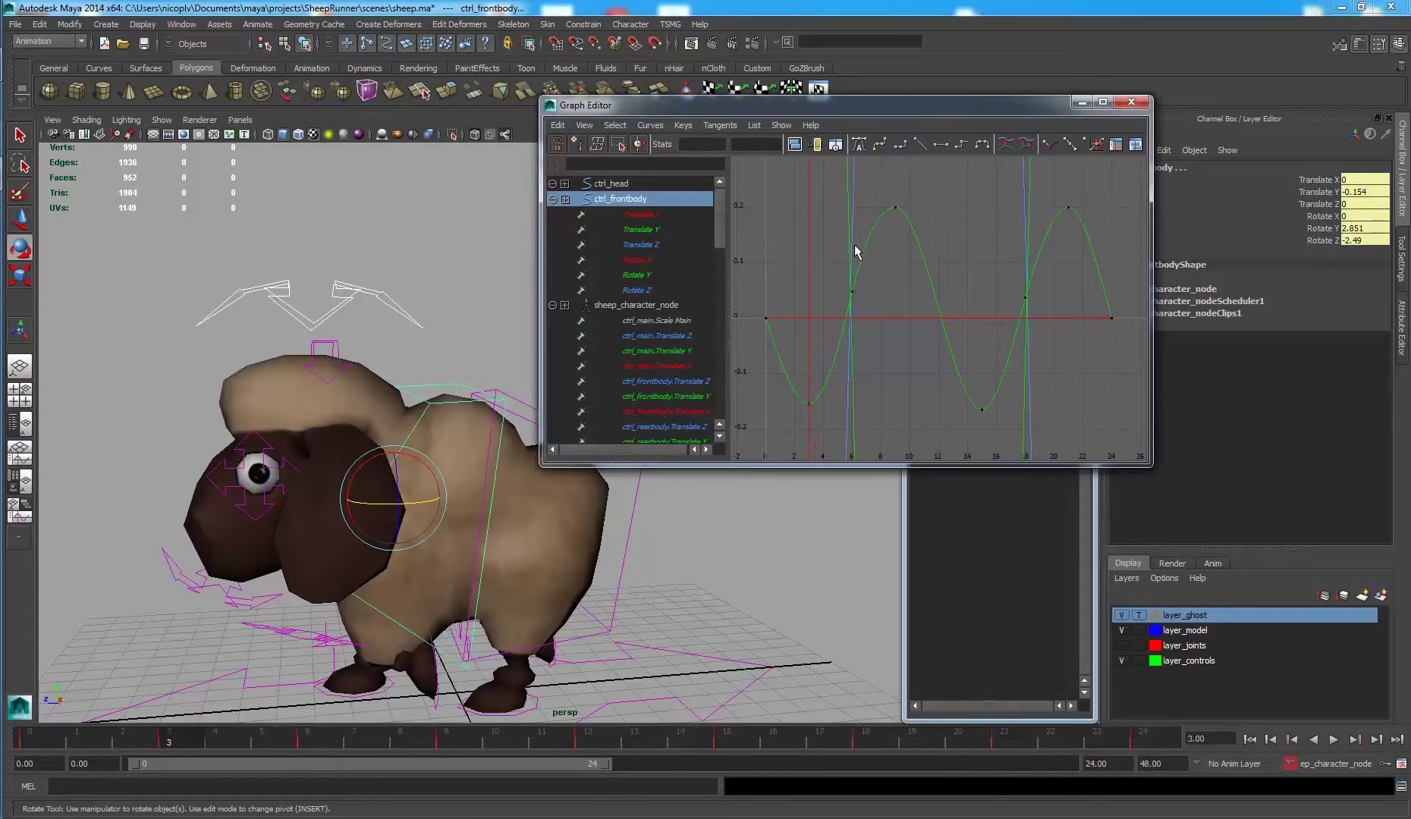
left_click(663, 233)
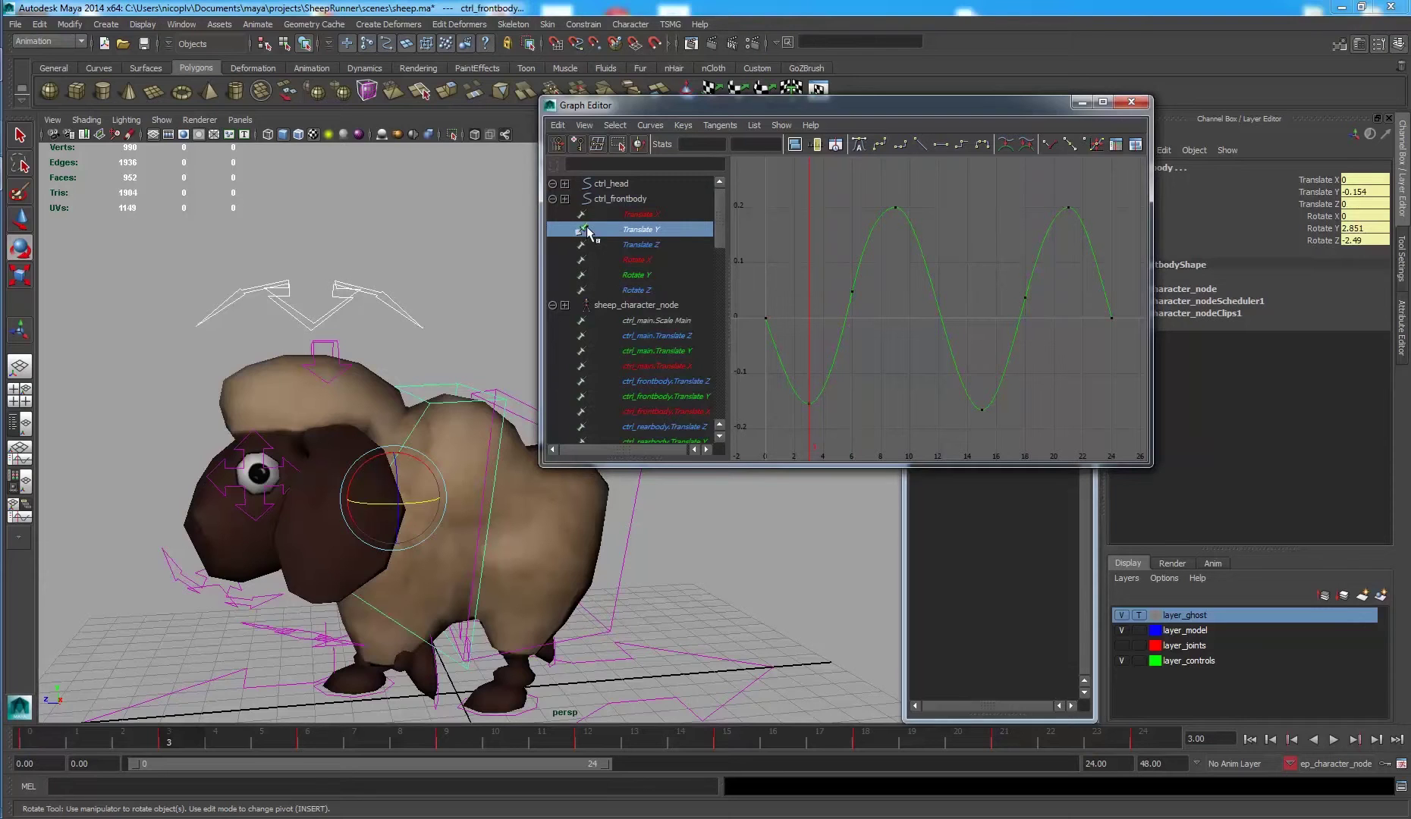
left_click(369, 315)
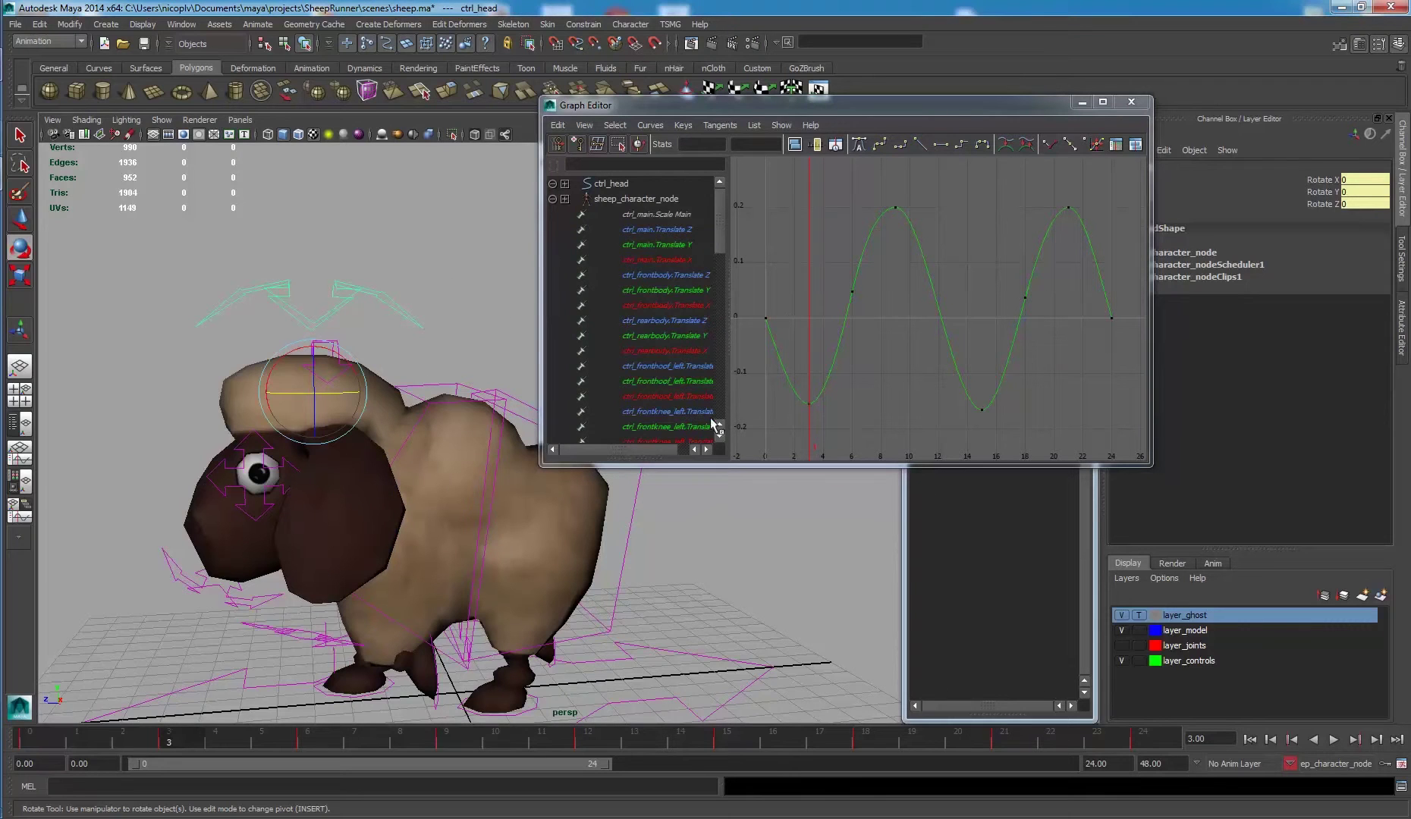
At frame 6, tilt the head down to a Rotate X of about 12.4 and key only that channel.
mouse_move(183, 733)
left_mouse_down()
mouse_move(453, 743)
mouse_move(190, 707)
left_mouse_up()
left_click_drag(144, 730, 175, 745)
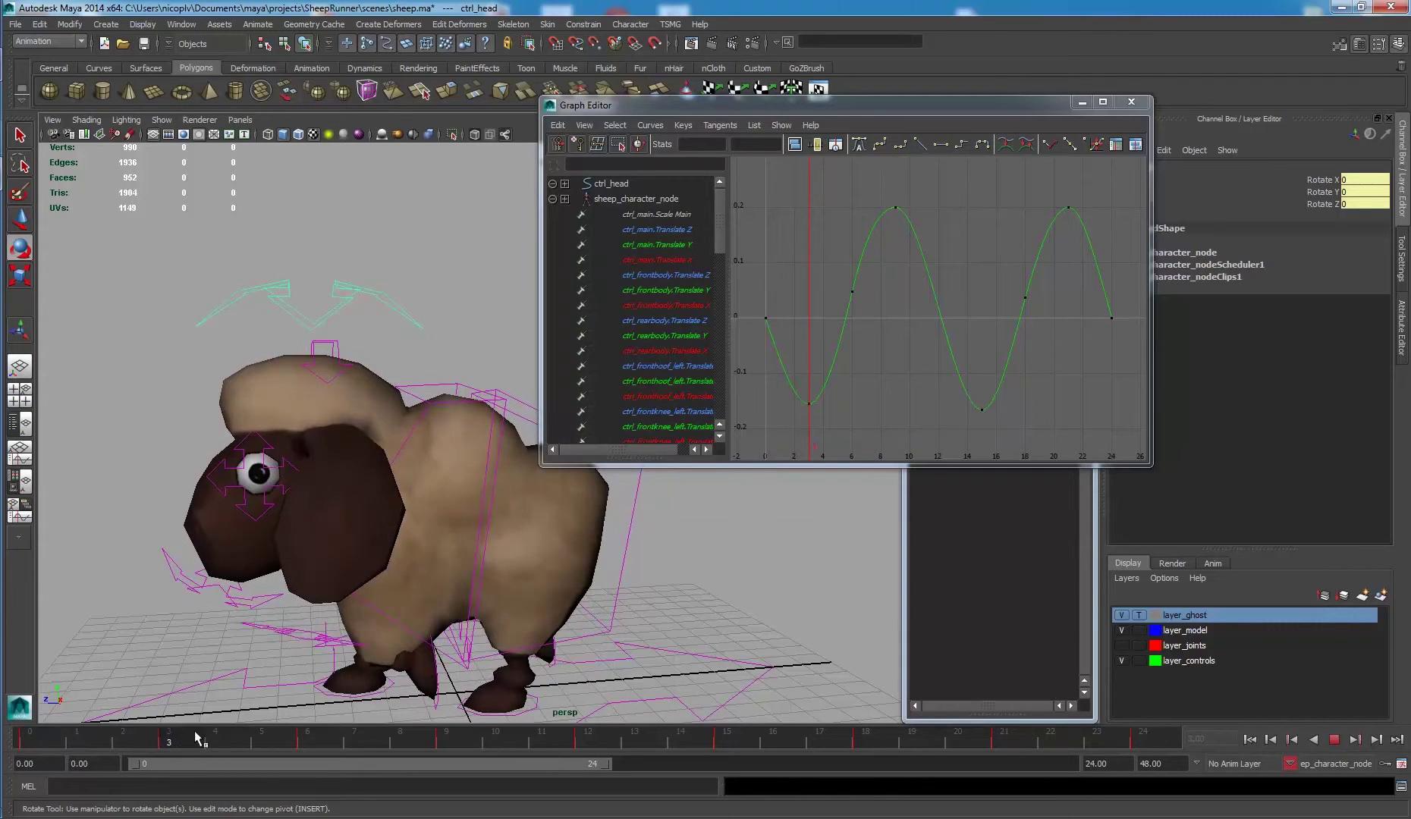
left_click_drag(175, 744, 303, 701)
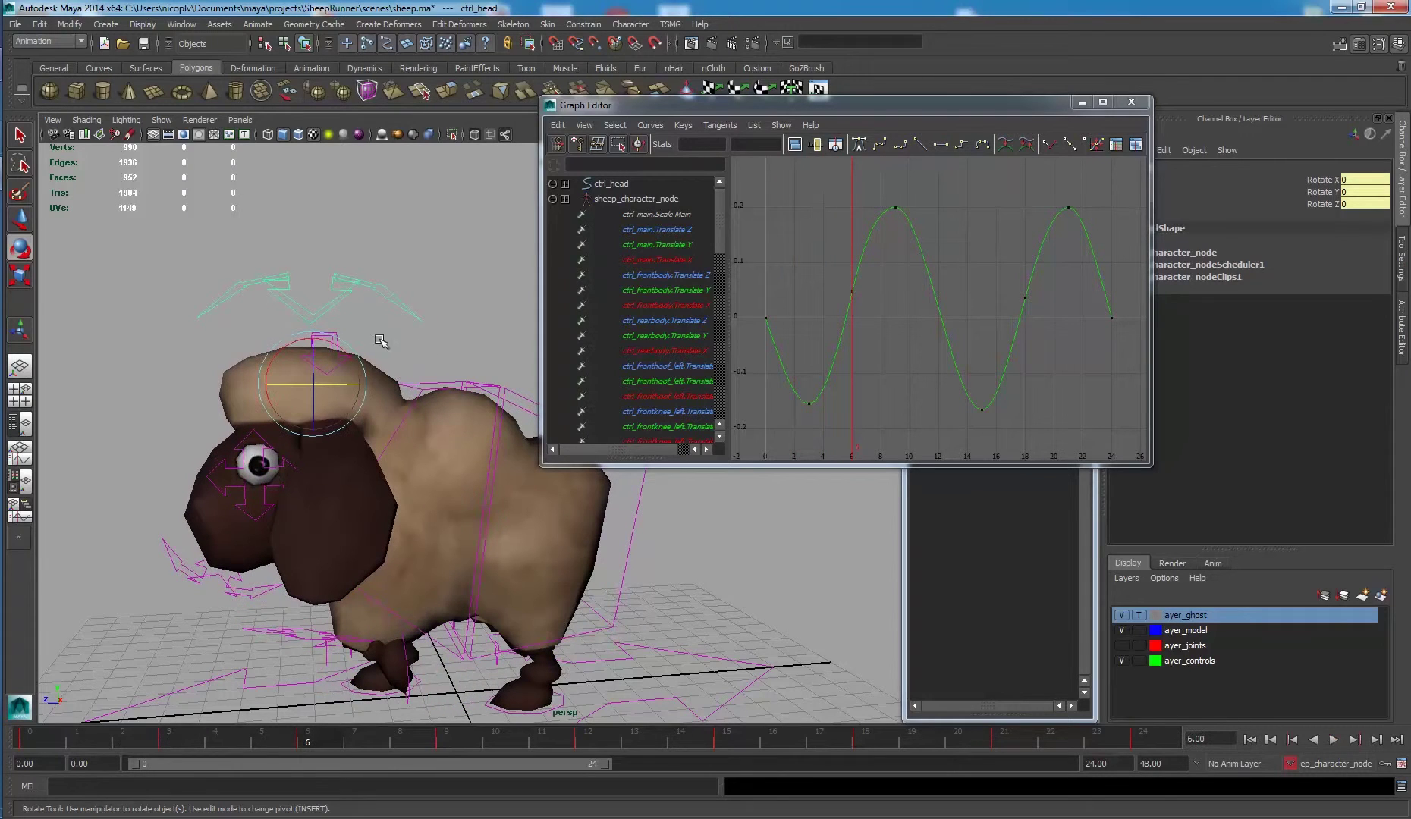
left_click_drag(338, 345, 327, 340)
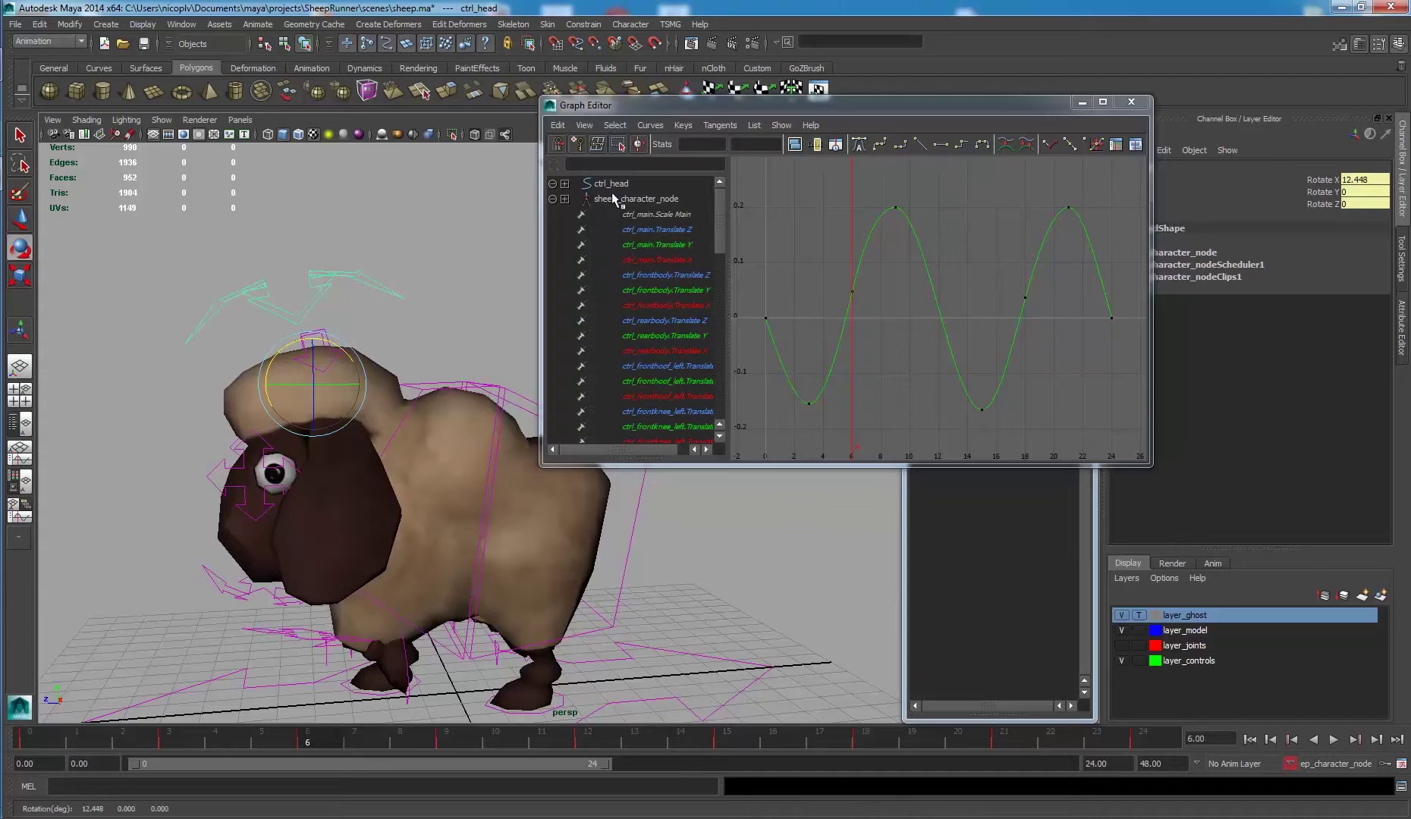
left_click(1323, 179)
right_click(1326, 188)
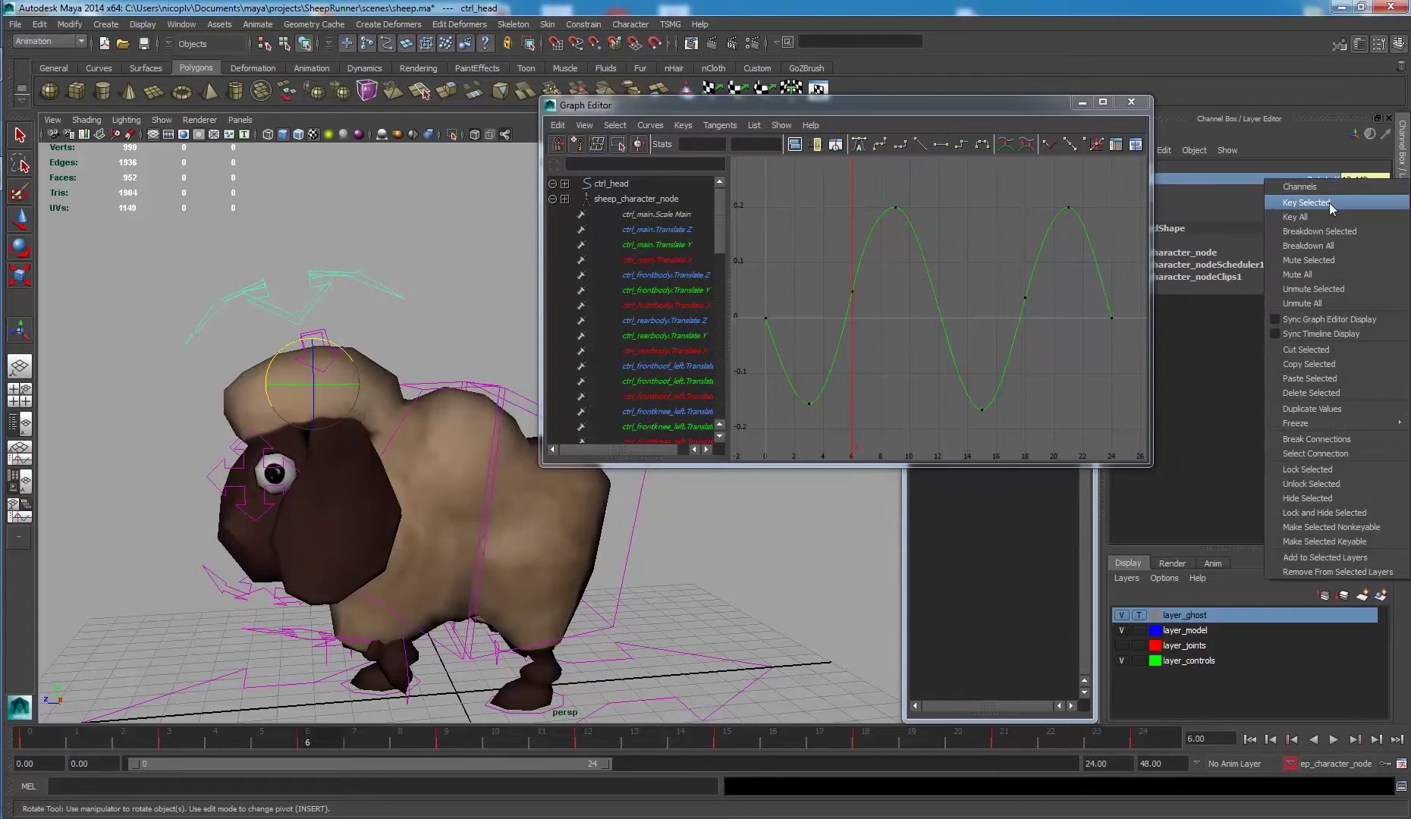
left_click(1332, 199)
left_click(637, 199)
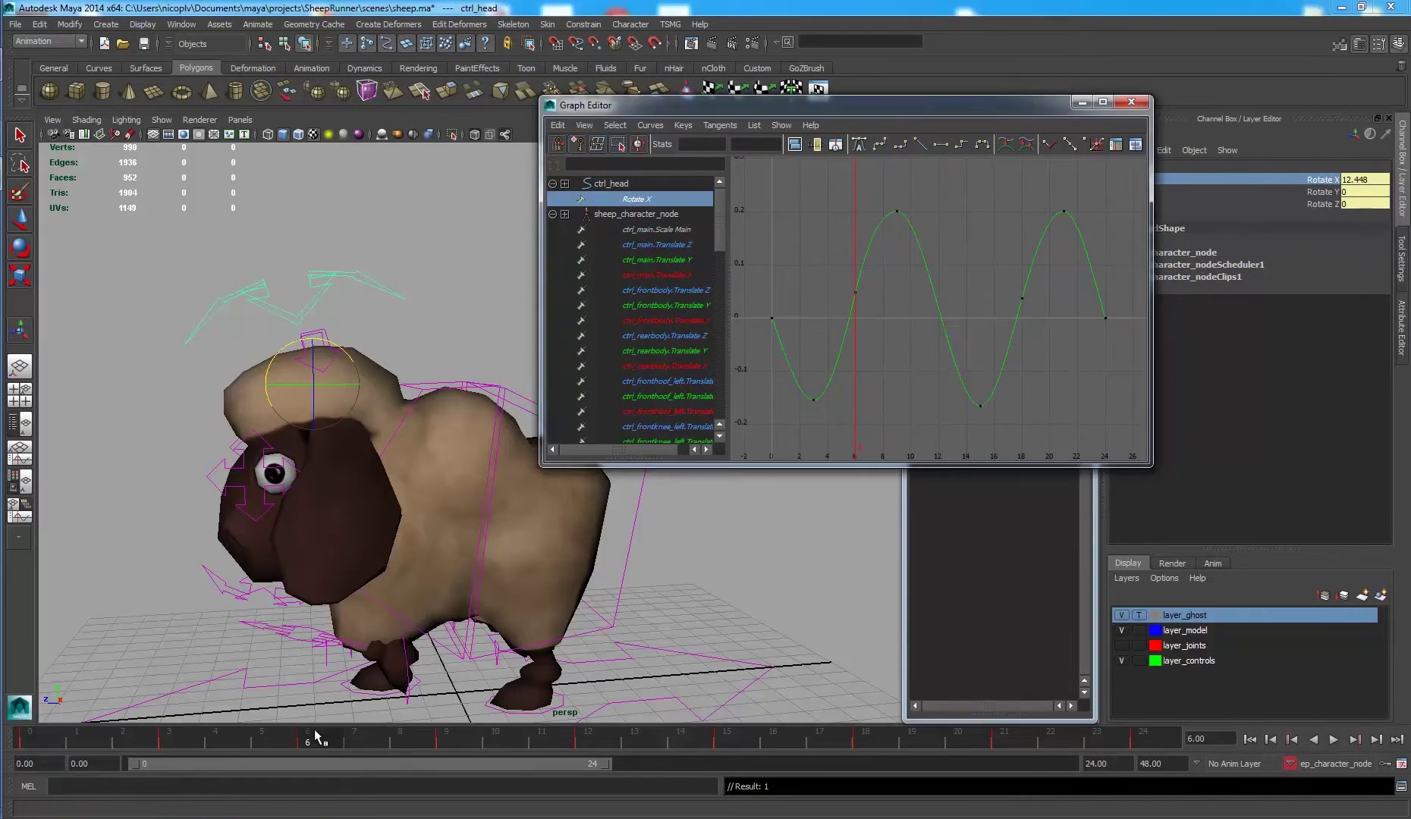
At frame 12, tilt the head up to a Rotate X of about -10.7 and key that channel.
key("alt+v")
left_click_drag(306, 728, 588, 743)
left_click_drag(349, 356, 358, 373)
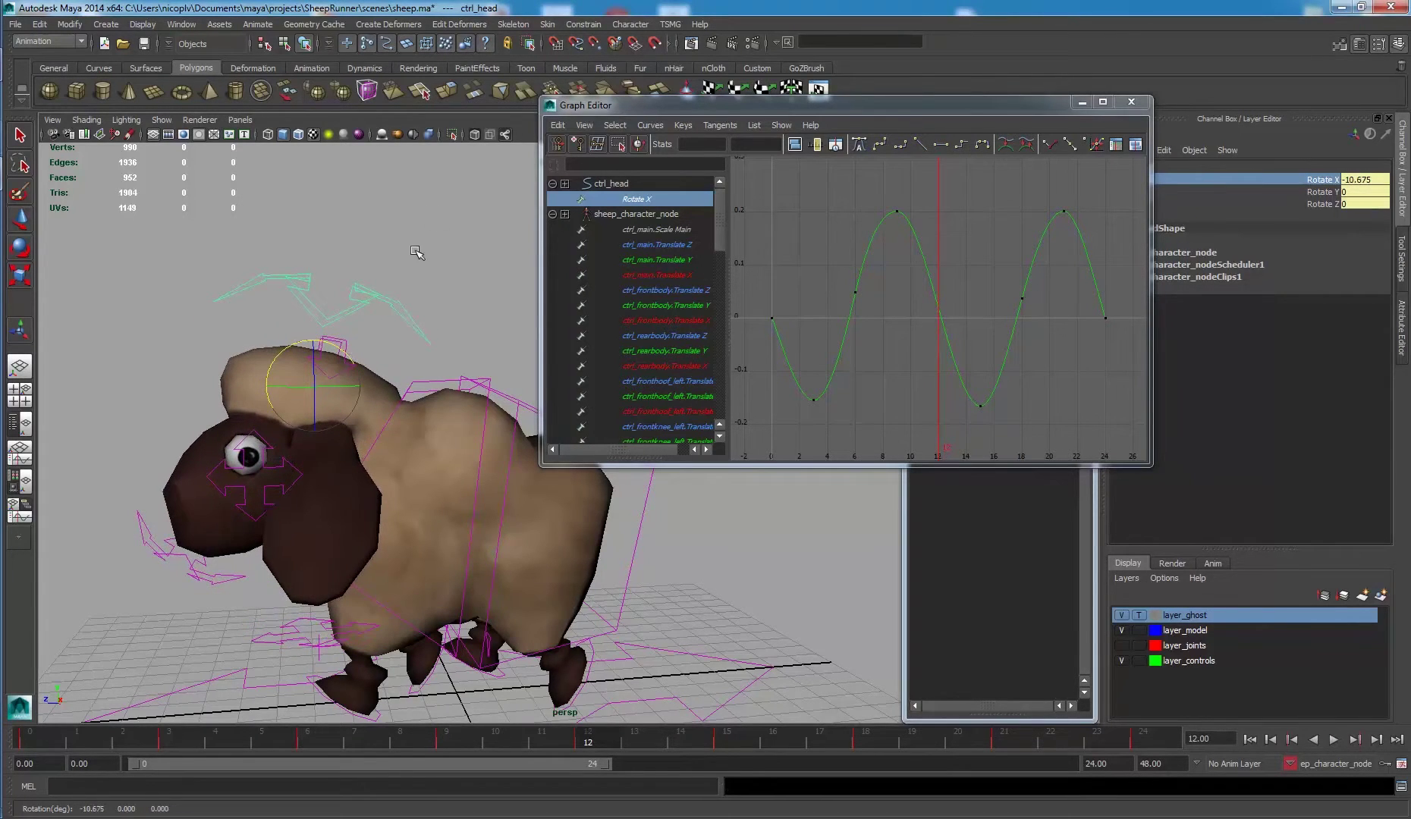
right_click(1311, 186)
left_click(1317, 204)
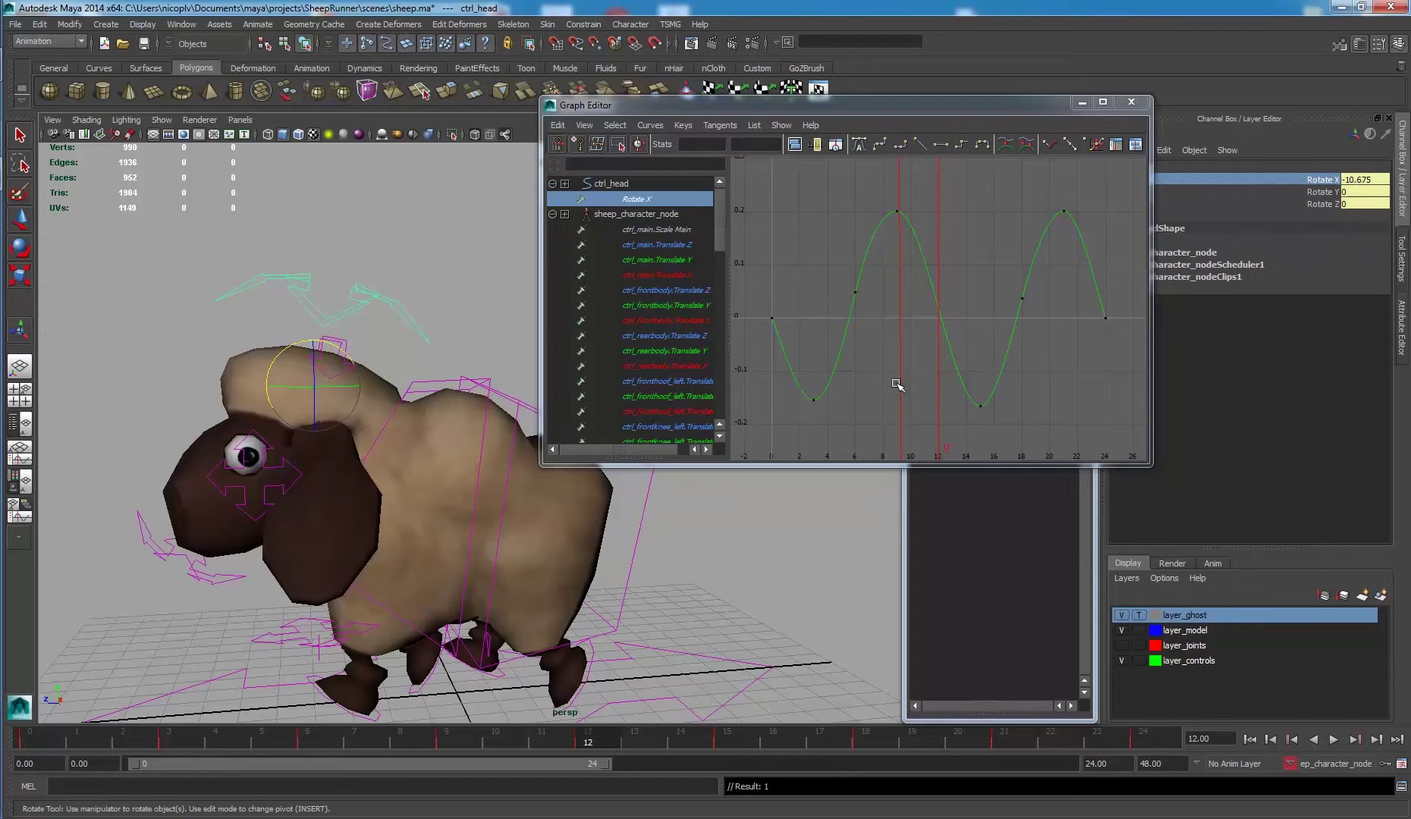
Key the head's Rotate X in a downward tilt at frame 18, raising that key on its curve to about 12.1.
left_click_drag(588, 750, 865, 740)
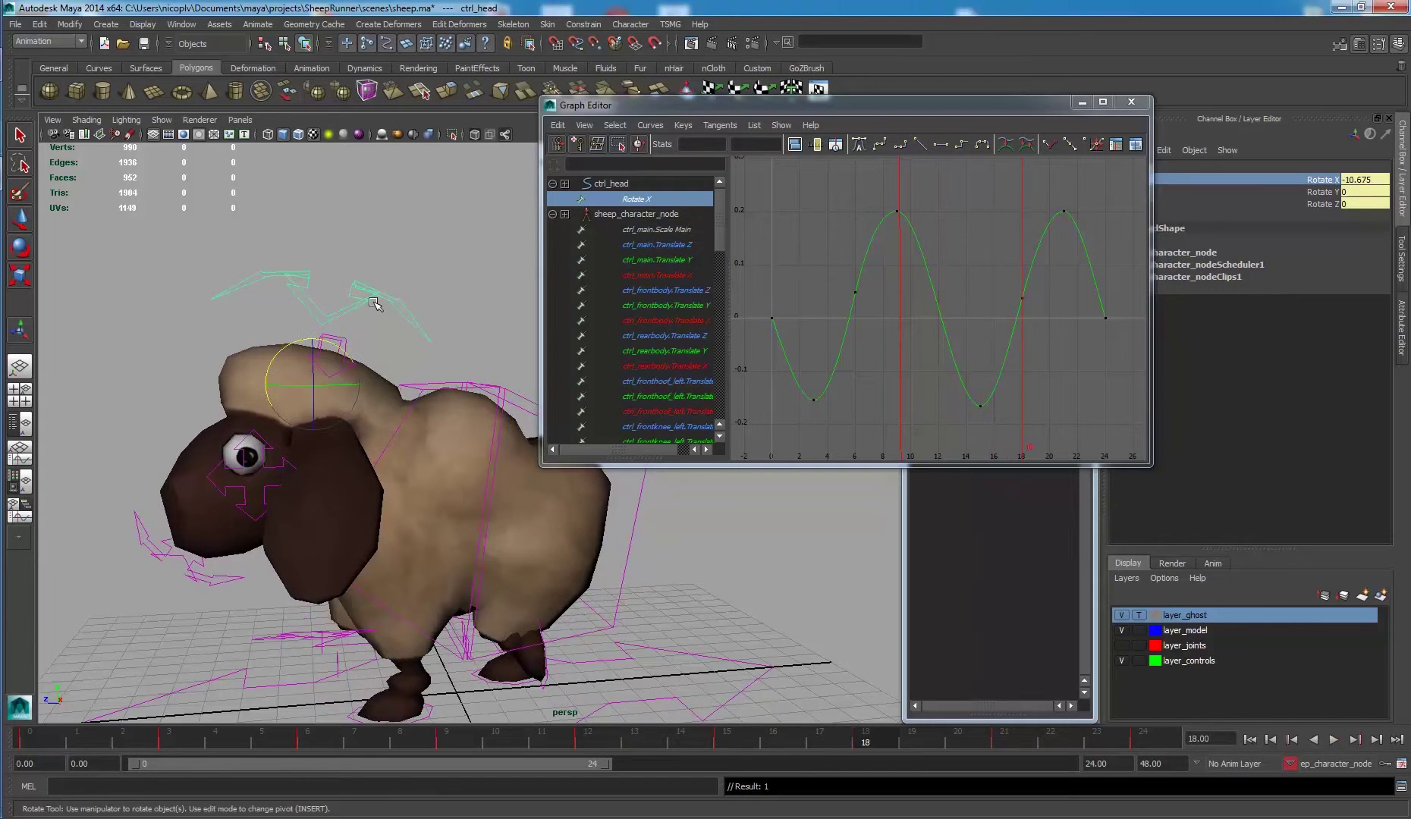
left_click_drag(281, 353, 275, 368)
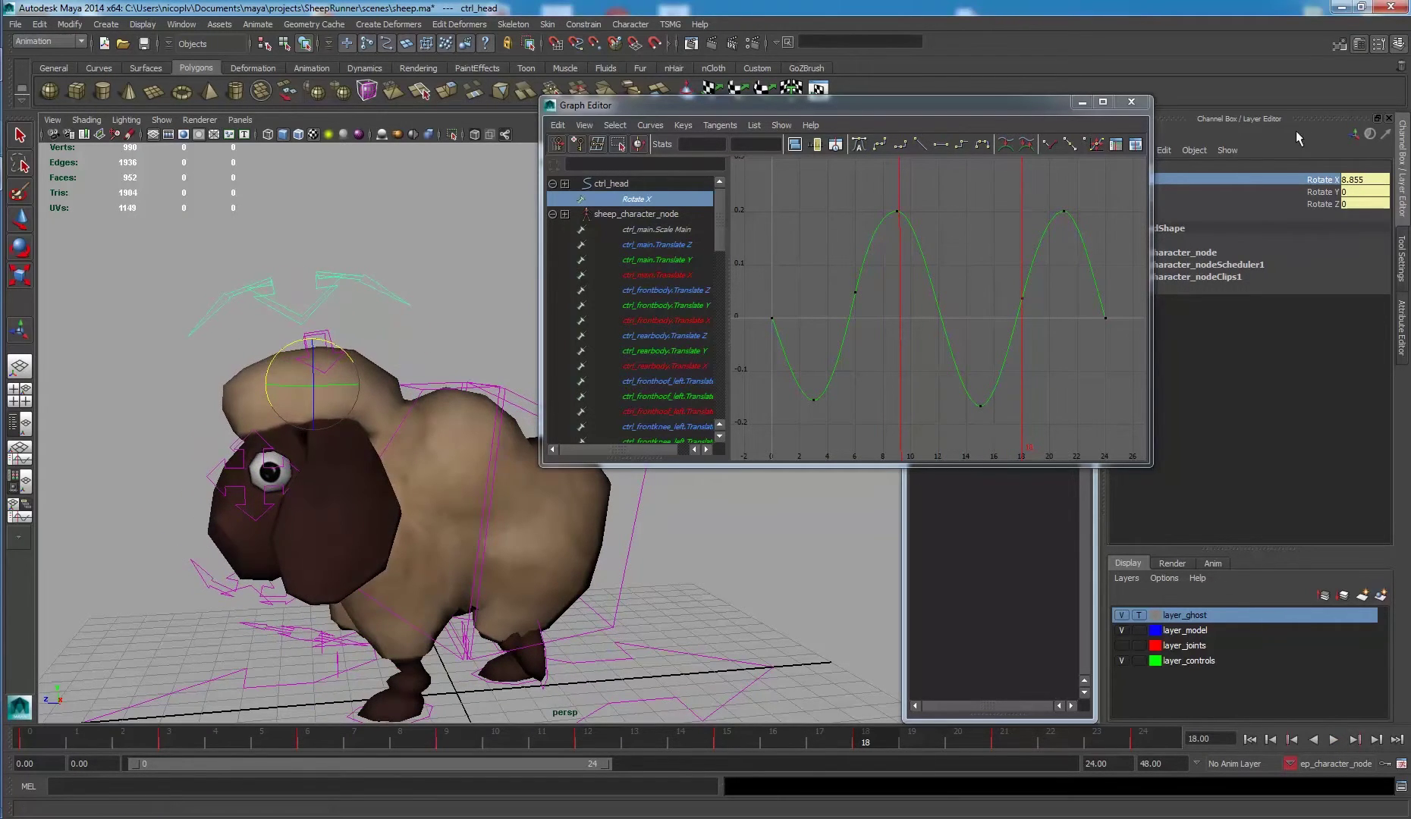
right_click(1333, 182)
left_click(1327, 207)
key("f")
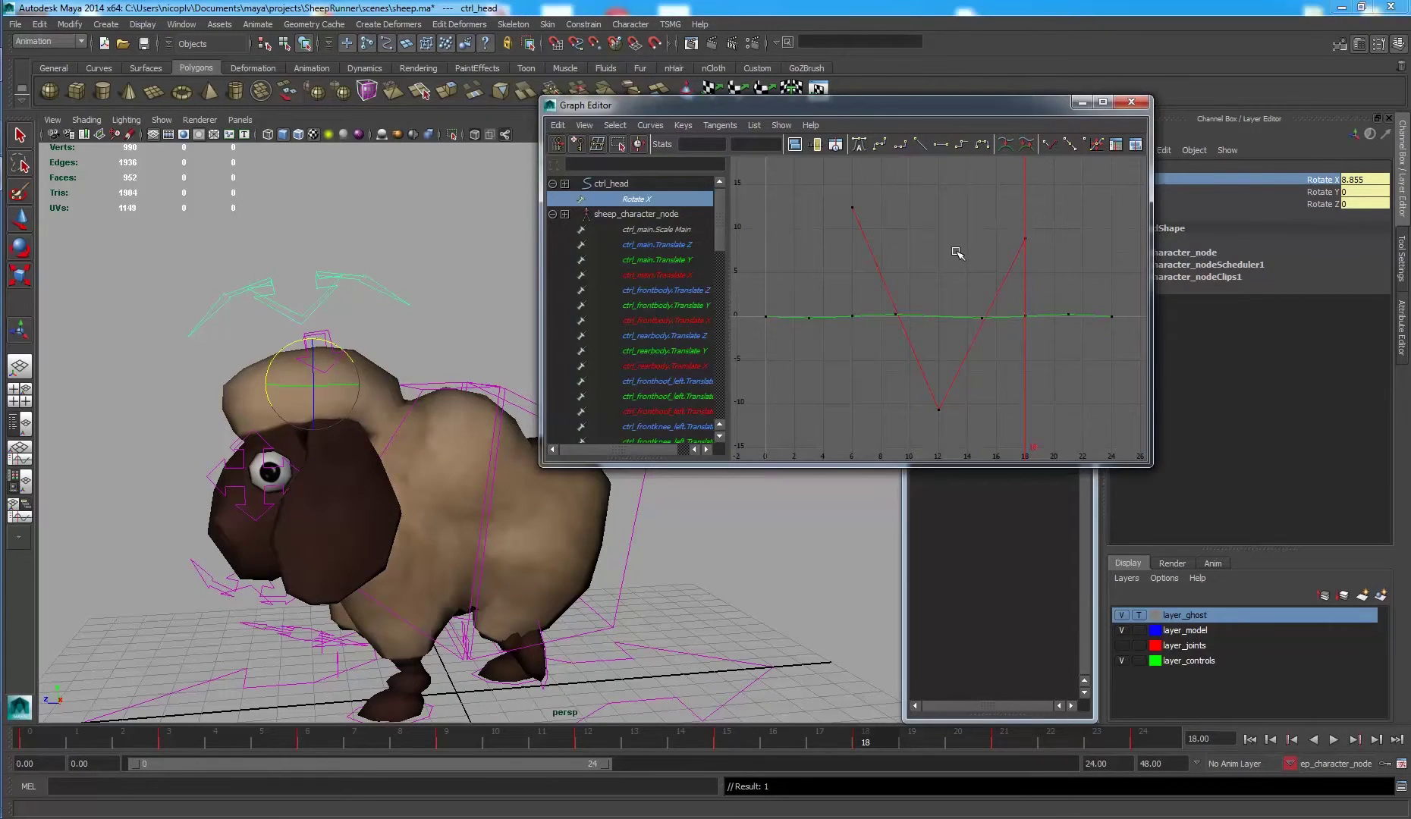
left_click_drag(961, 231, 1043, 266)
middle_click_drag(1034, 280, 1035, 251, "shift")
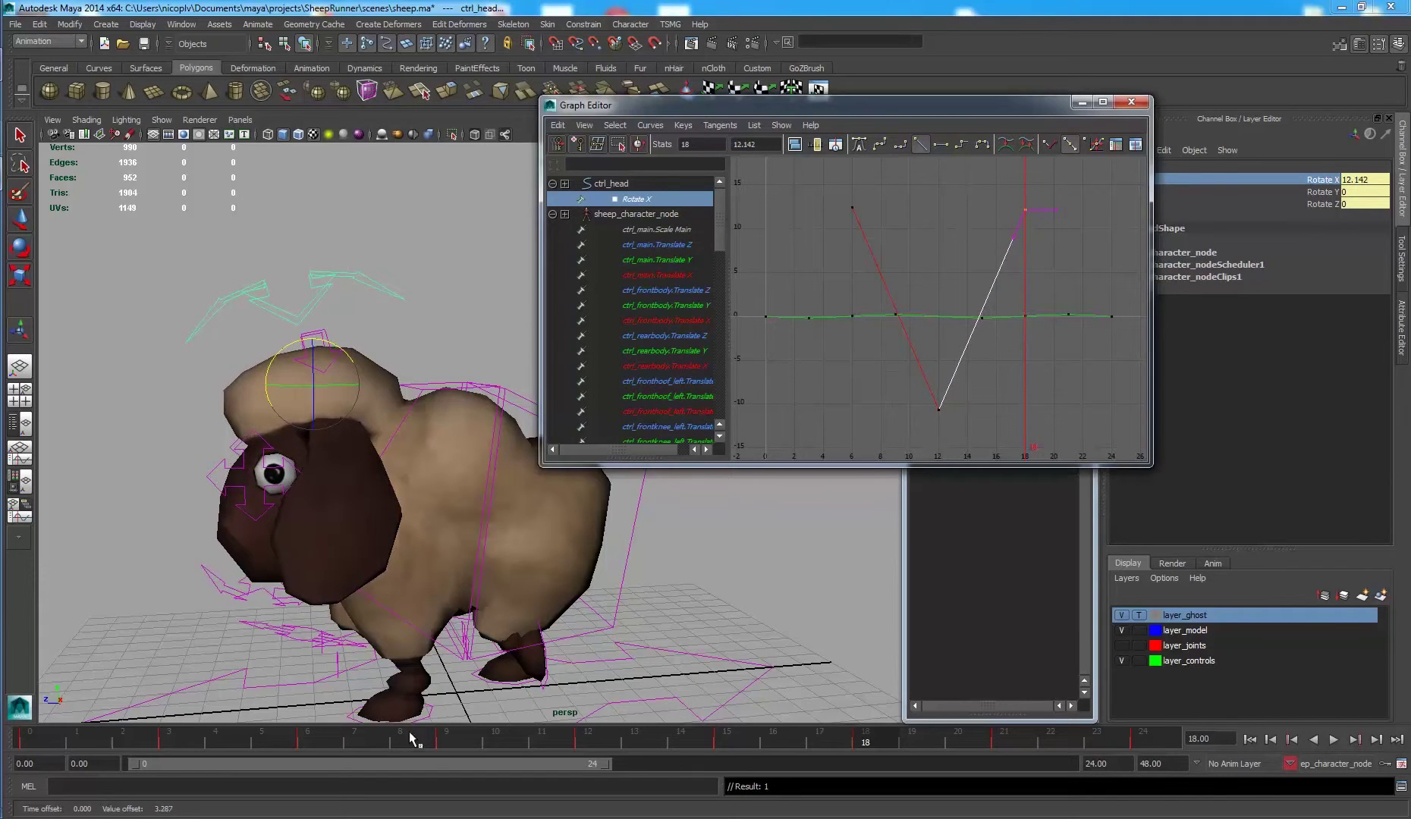
At frame 24, set the head's Rotate X to -10 and key that channel.
left_click_drag(885, 744, 1143, 740)
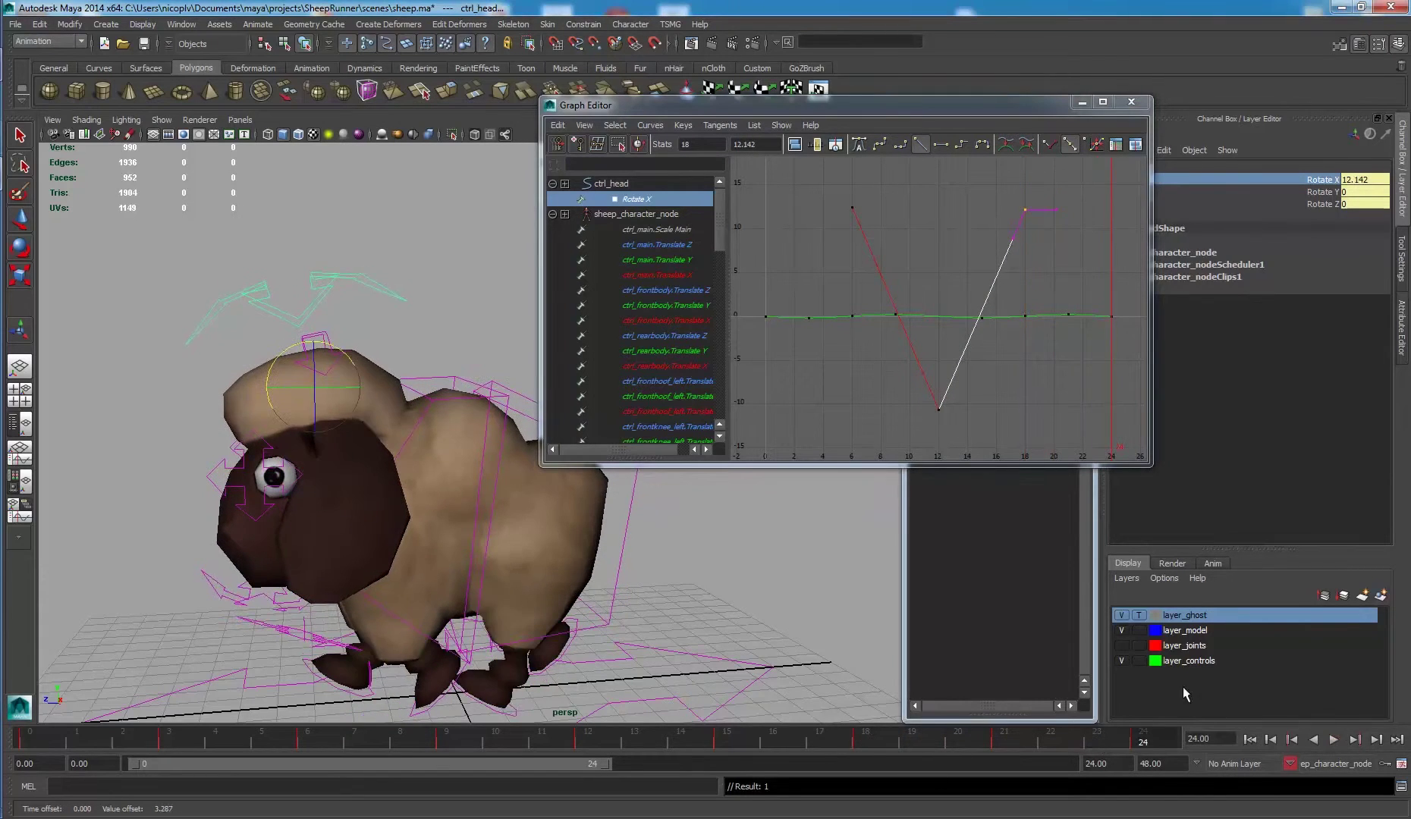
left_click(1350, 180)
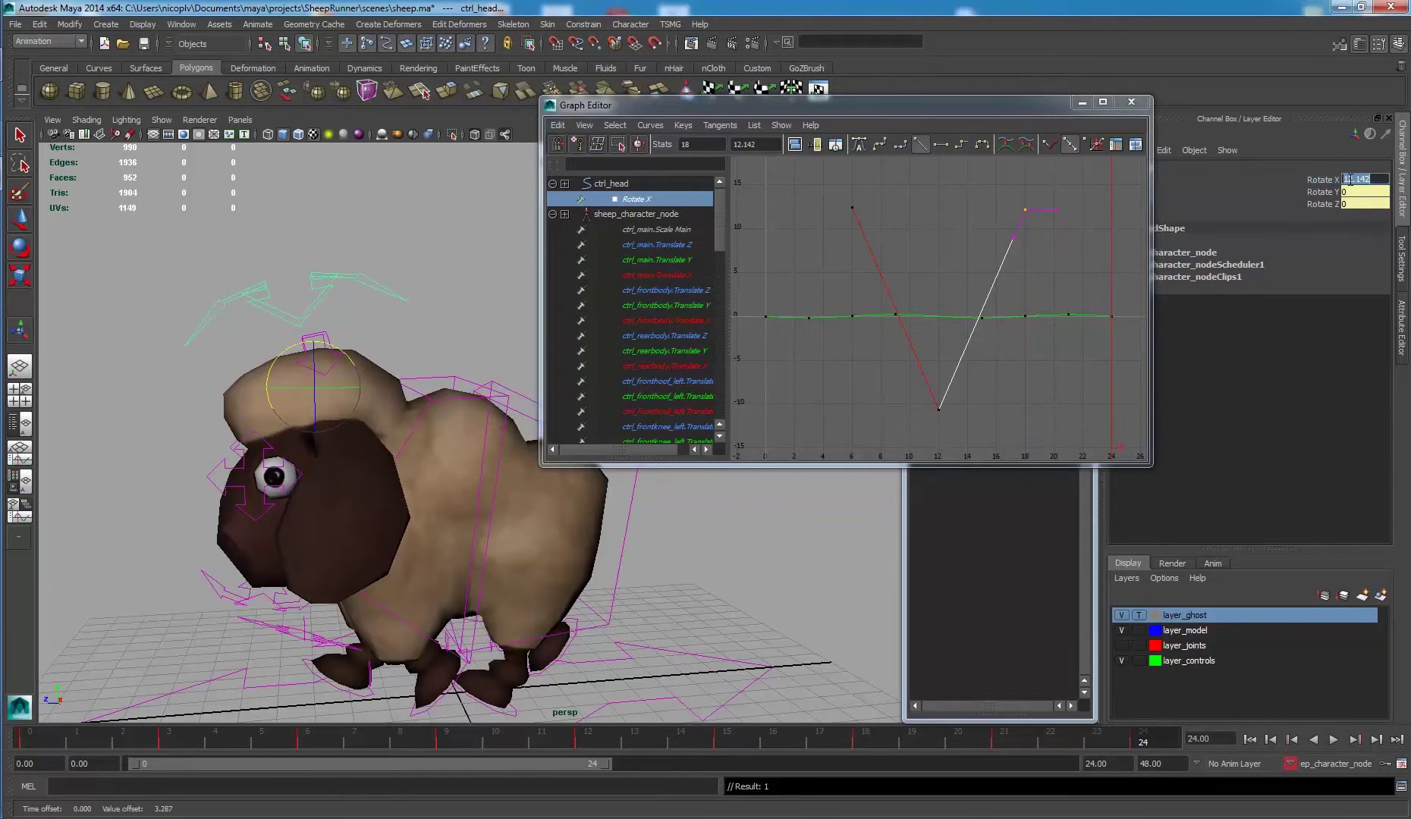
type("-10")
key("Return")
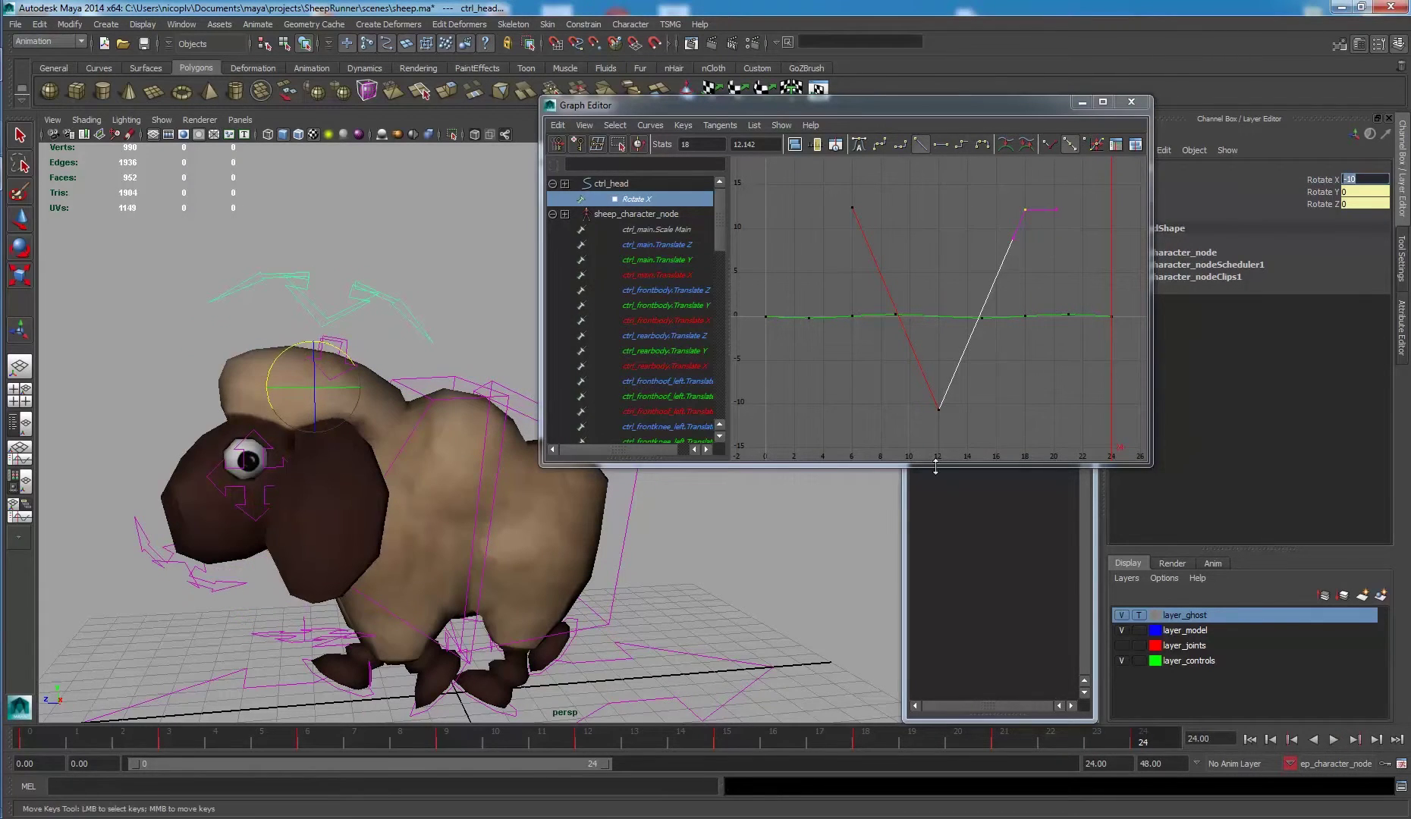
right_click(1310, 182)
left_click(1309, 198)
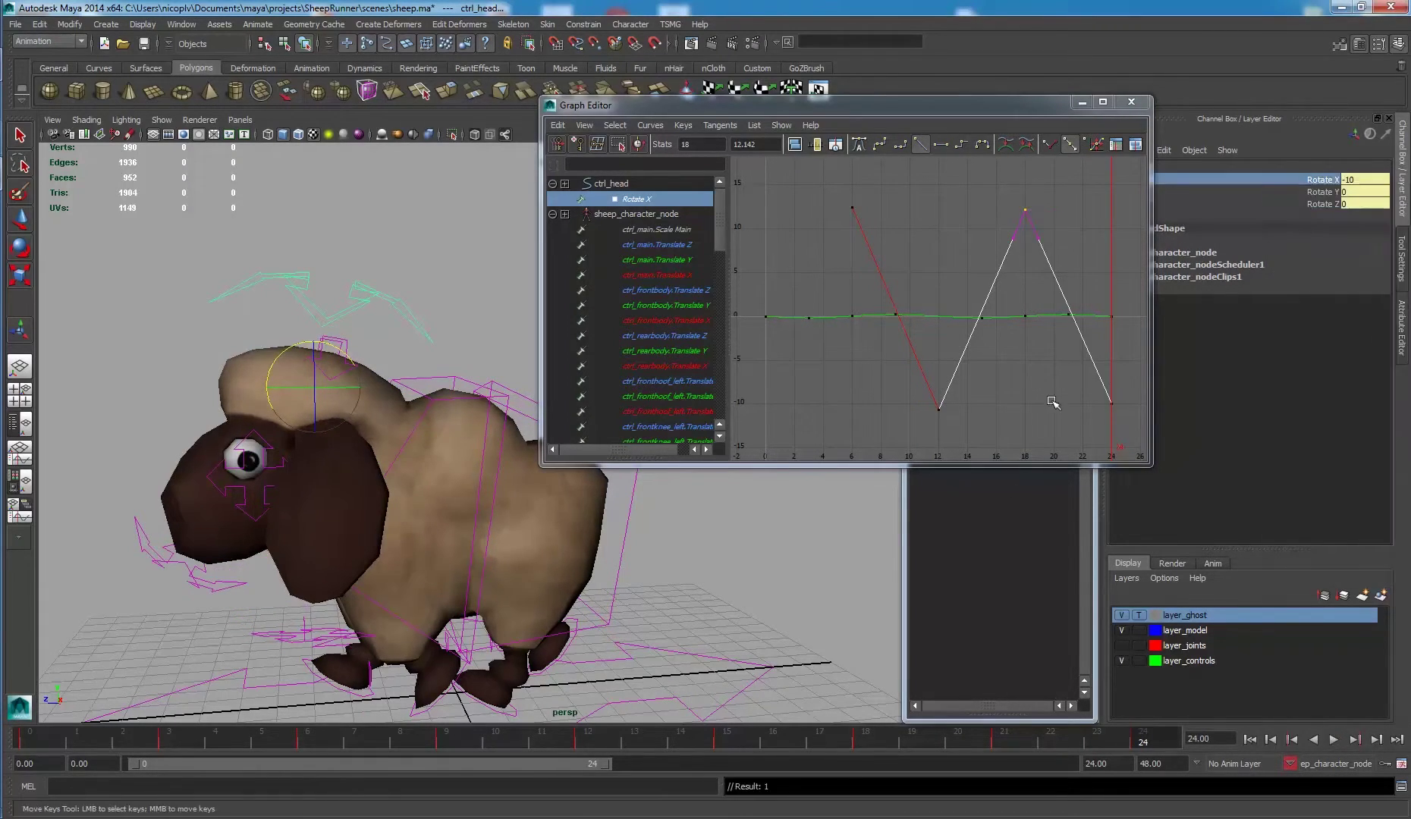
At frame 0, set the head's Rotate X to -10 and key that channel.
left_click_drag(584, 738, 23, 713)
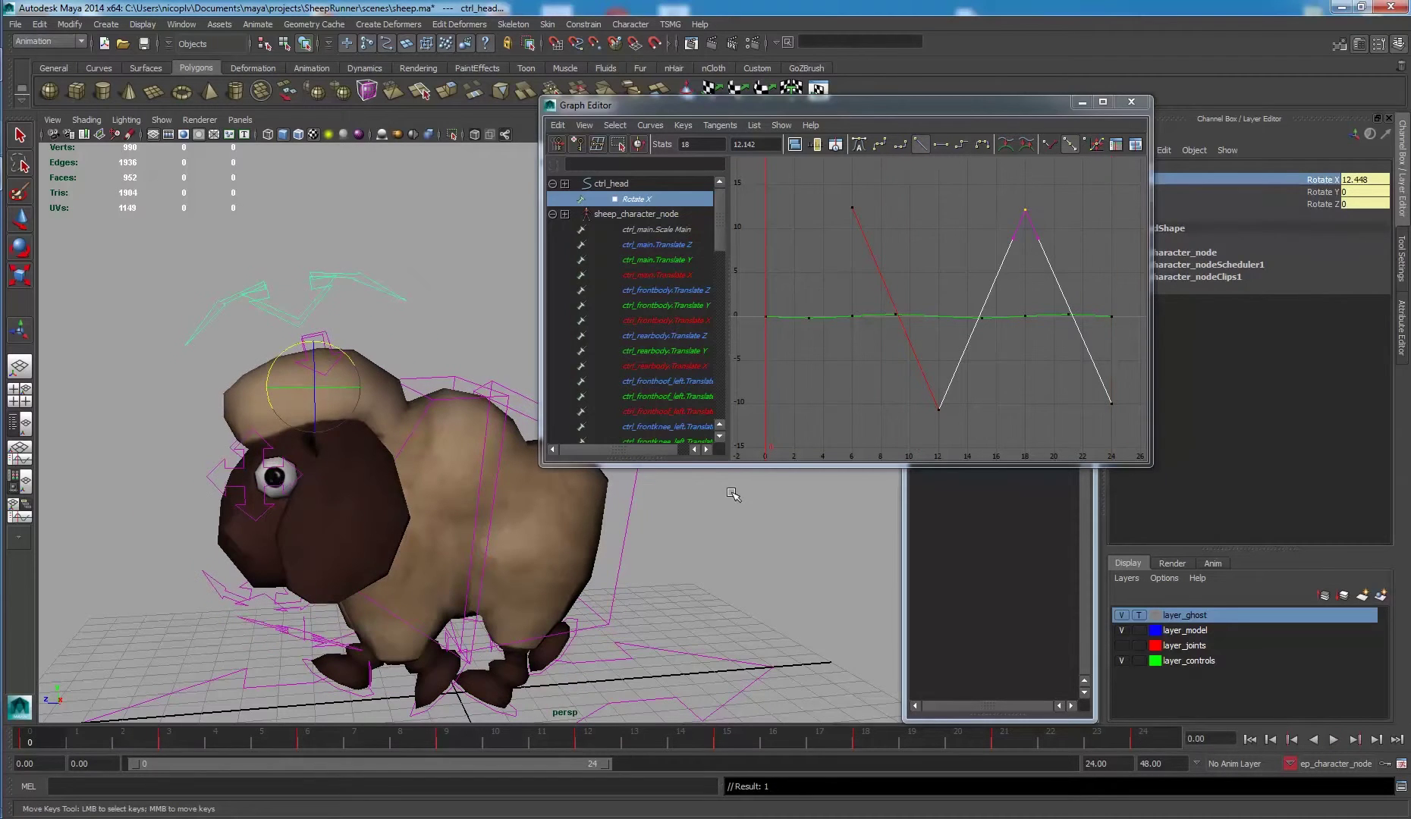
left_click(1356, 180)
type("-10")
key("Return")
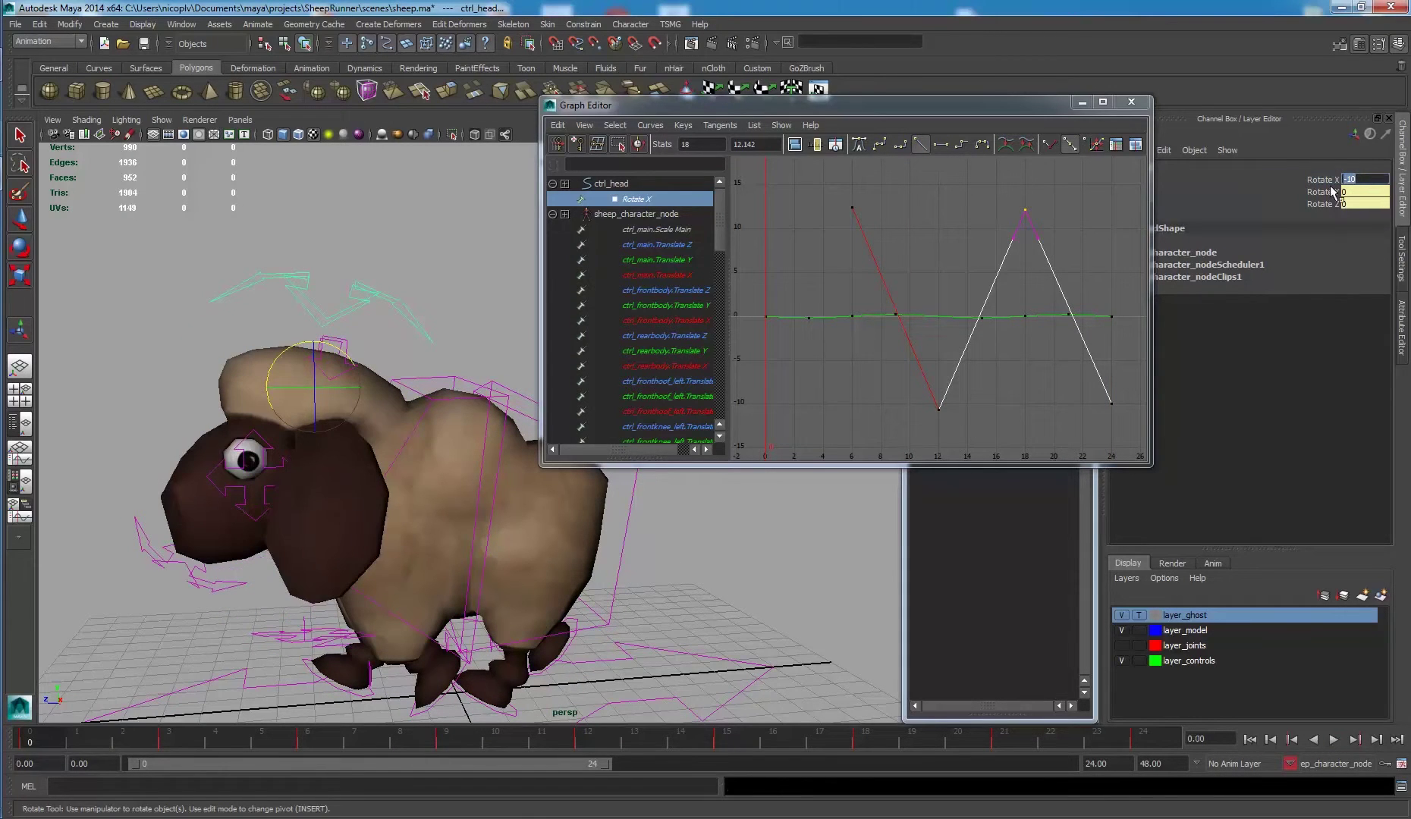
right_click(1333, 191)
left_click(1335, 203)
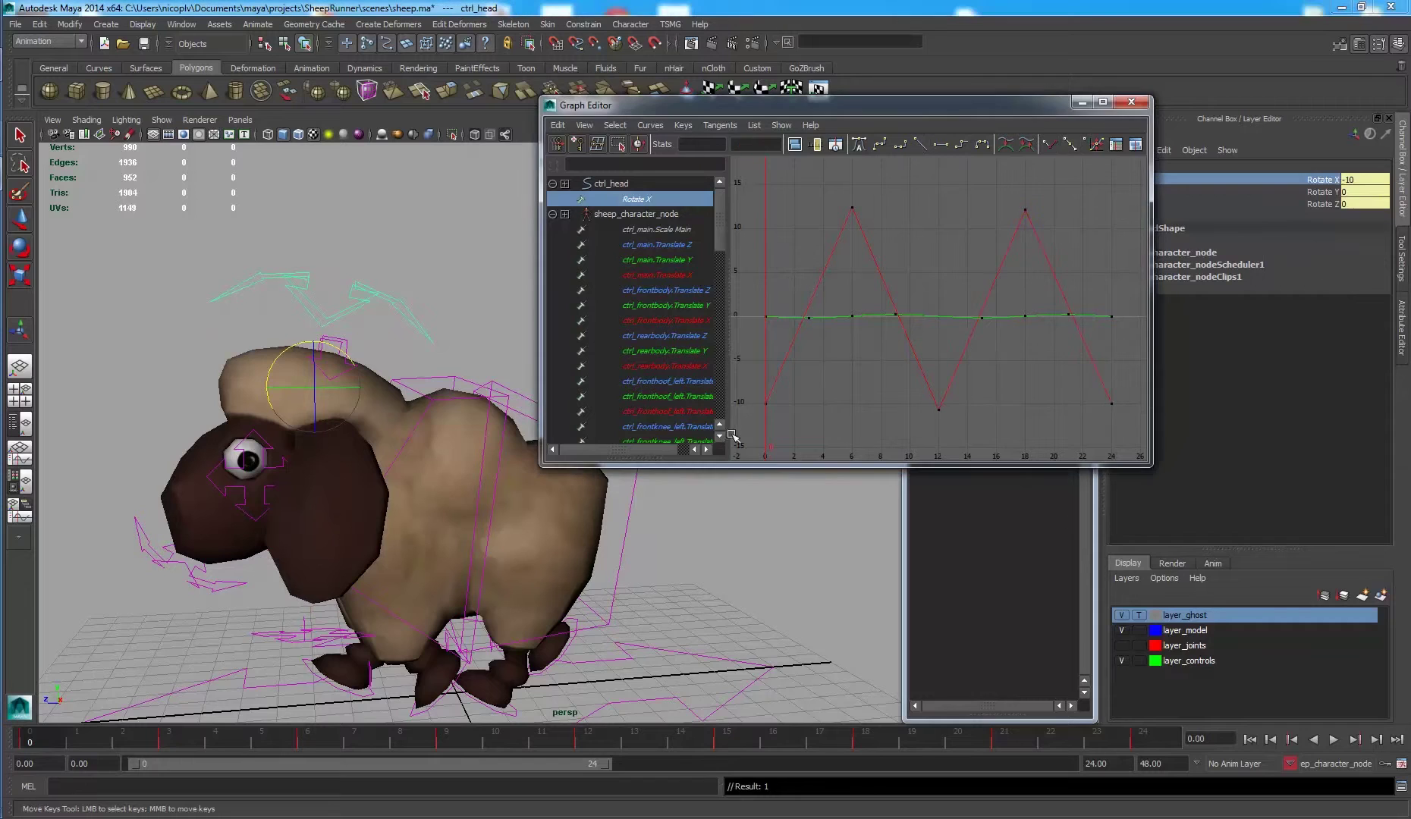
Set the low keys of the head's Rotate X curve at frames 0, 12 and 24 to a value of -10.
left_click_drag(742, 390, 996, 417)
left_click_drag(1145, 438, 1145, 438)
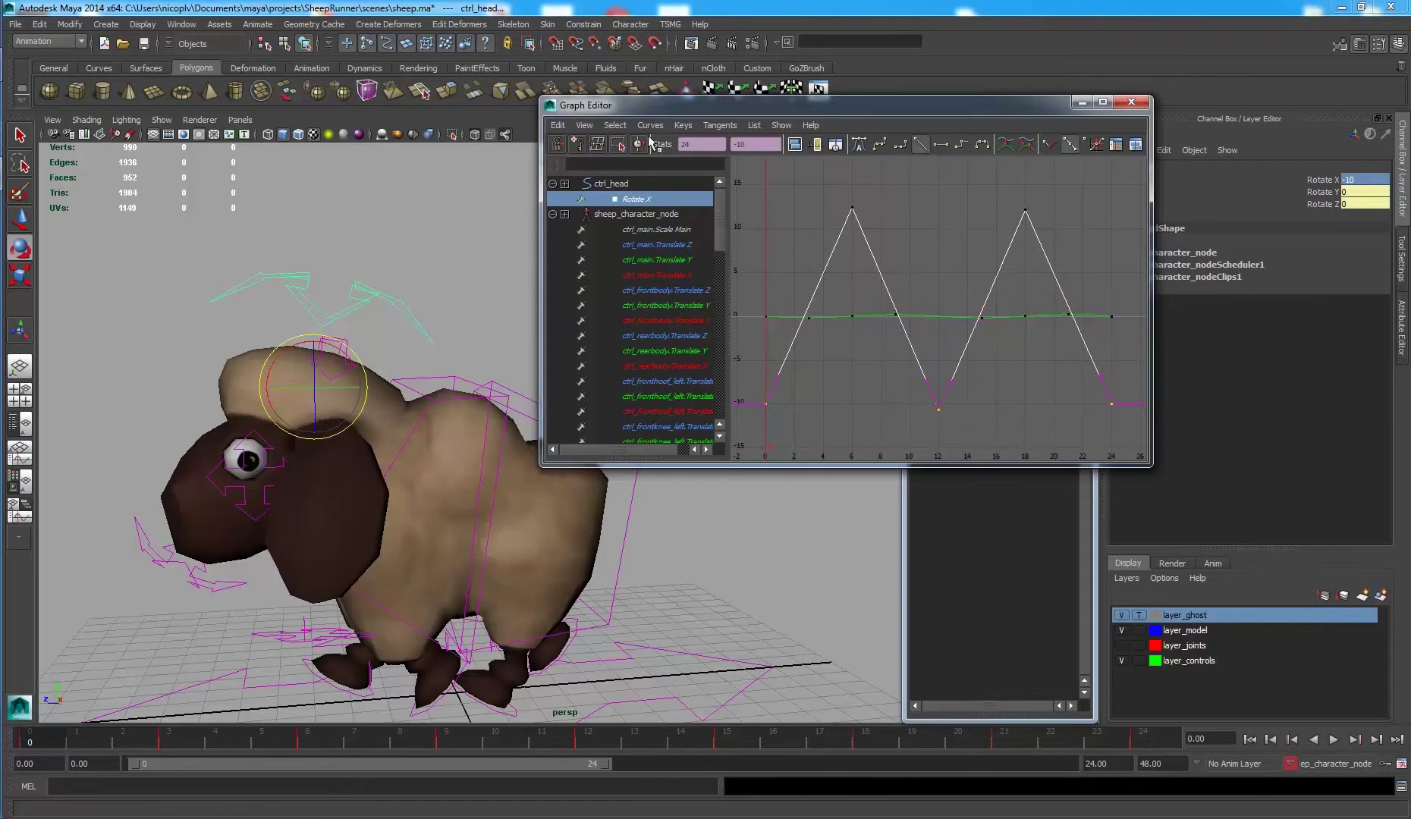
type("-10")
key("Return")
Set the peak keys of the head's Rotate X curve at frames 6 and 18 to a value of 10.
left_click_drag(806, 190, 1097, 245)
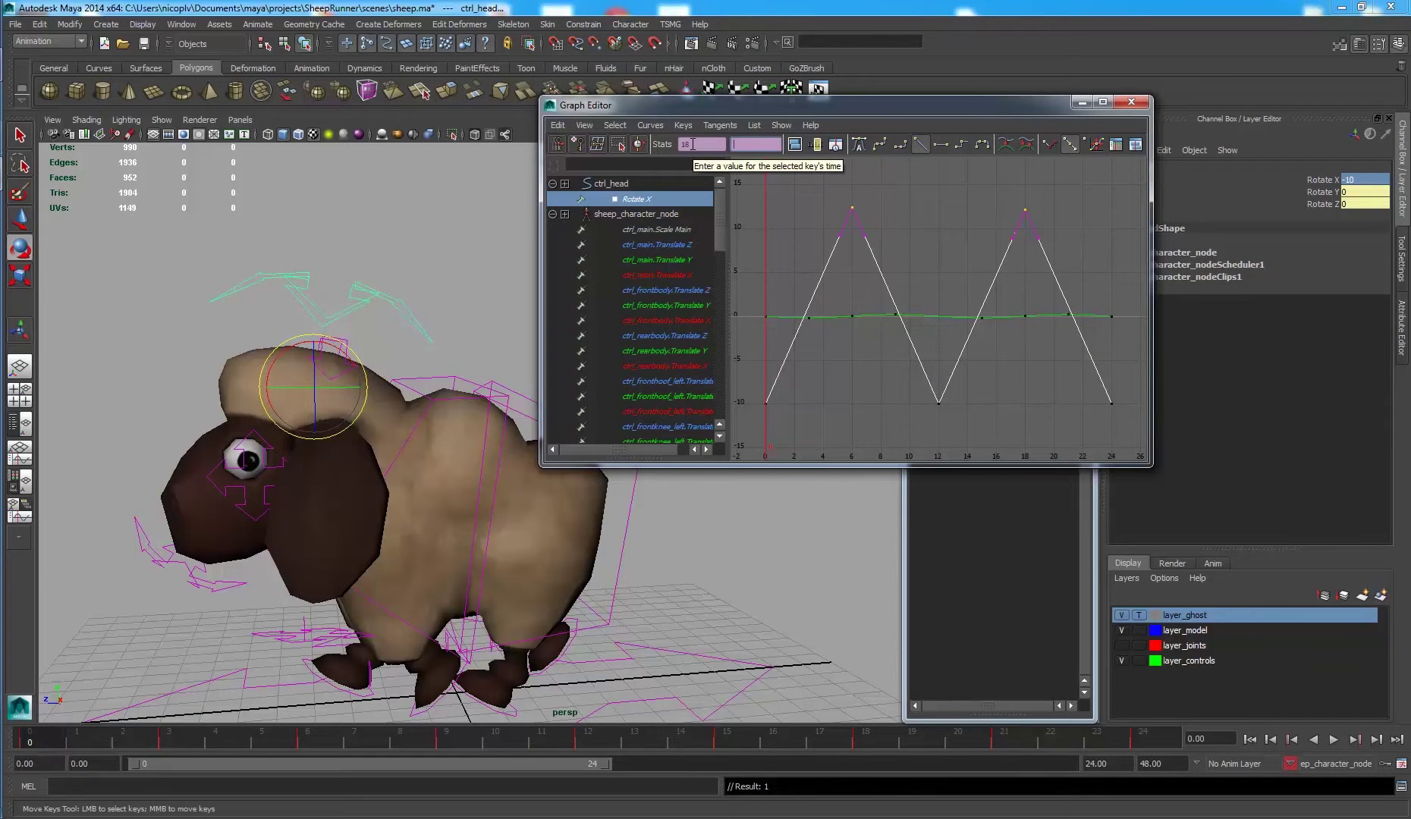
type("10")
key("Return")
left_click(758, 213)
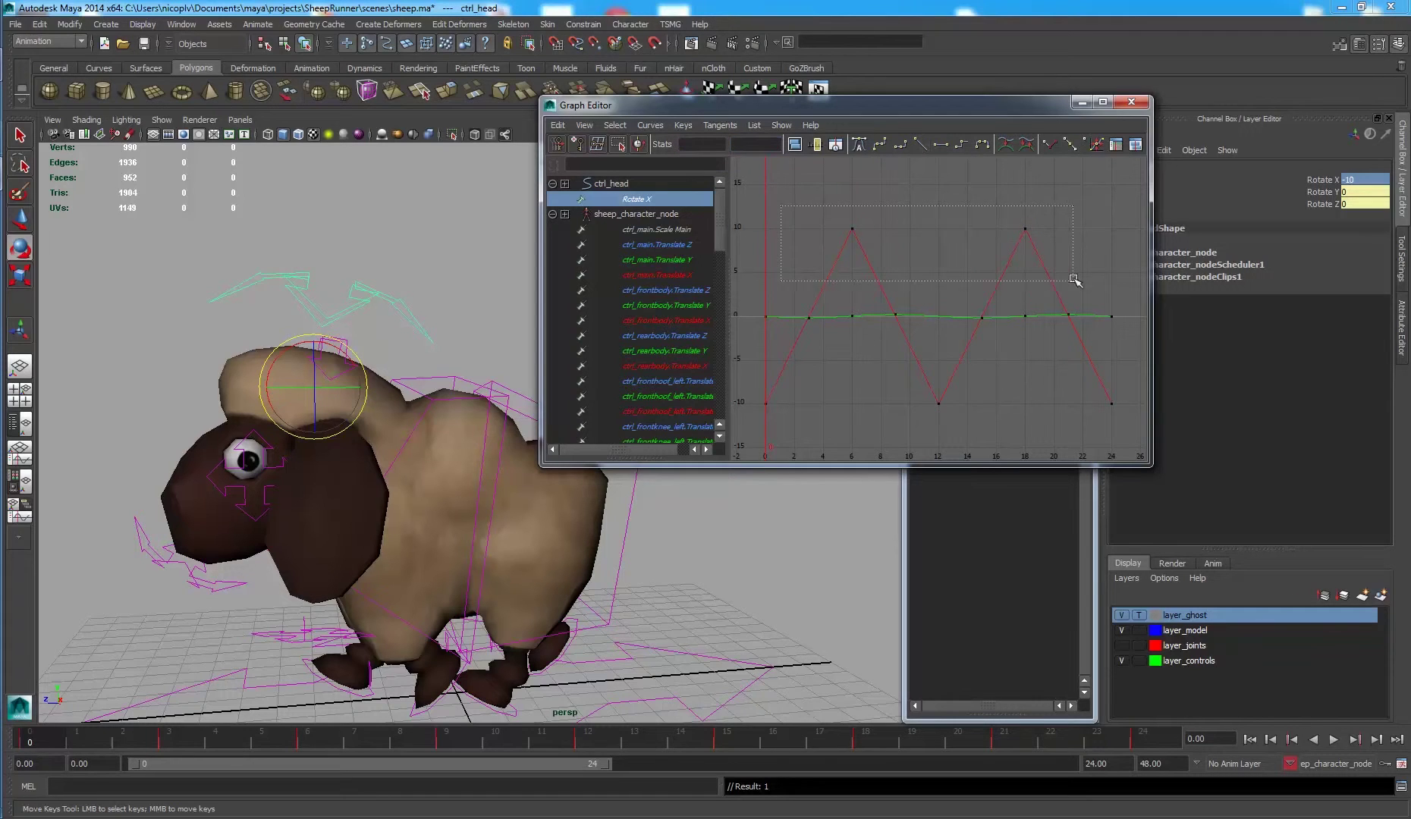
Replace the linear tangents of all keys on the head's Rotate X curve with smooth ones.
left_click_drag(1074, 279, 1074, 281)
left_click_drag(1128, 428, 755, 387, "shift")
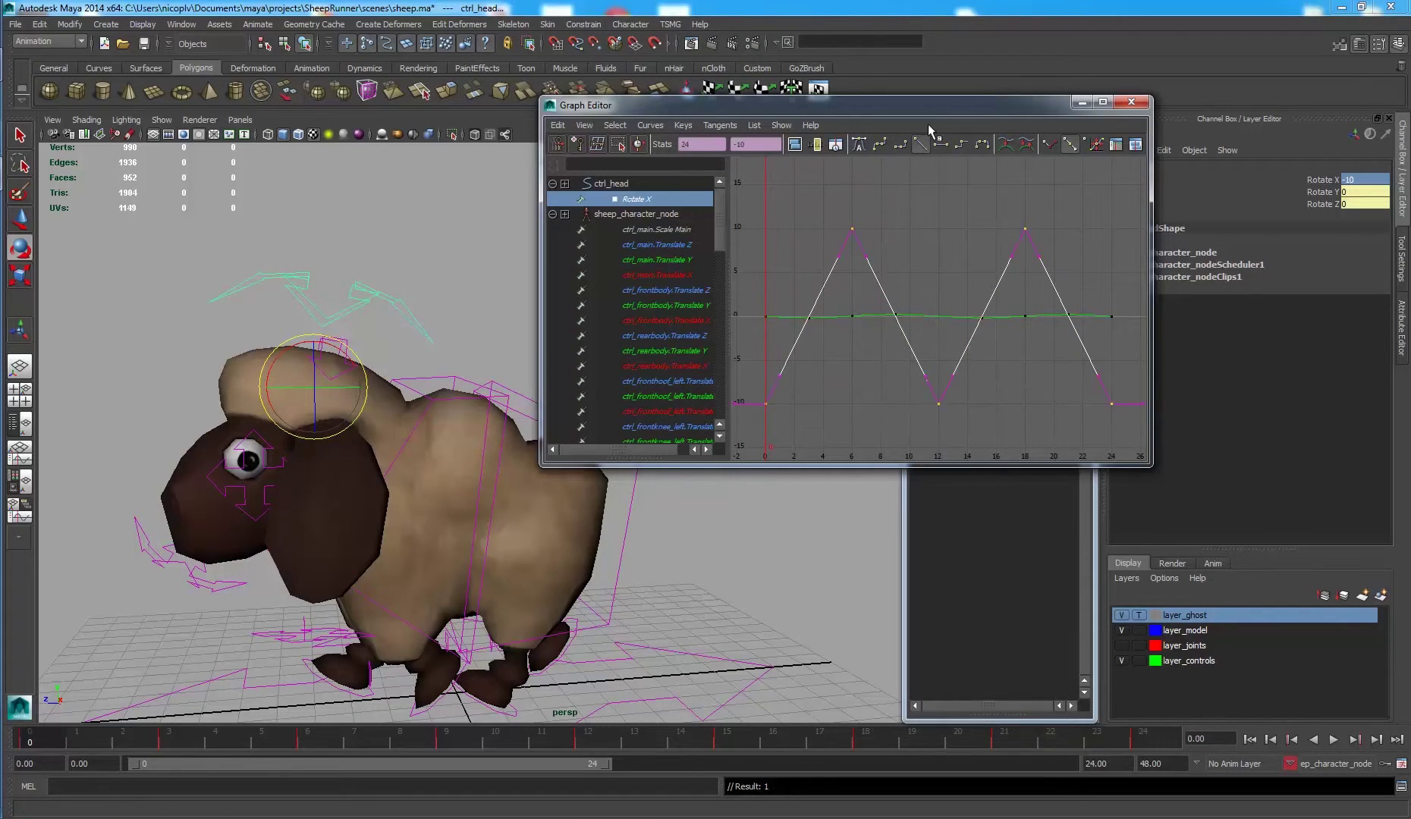
left_click(876, 144)
left_click(915, 206)
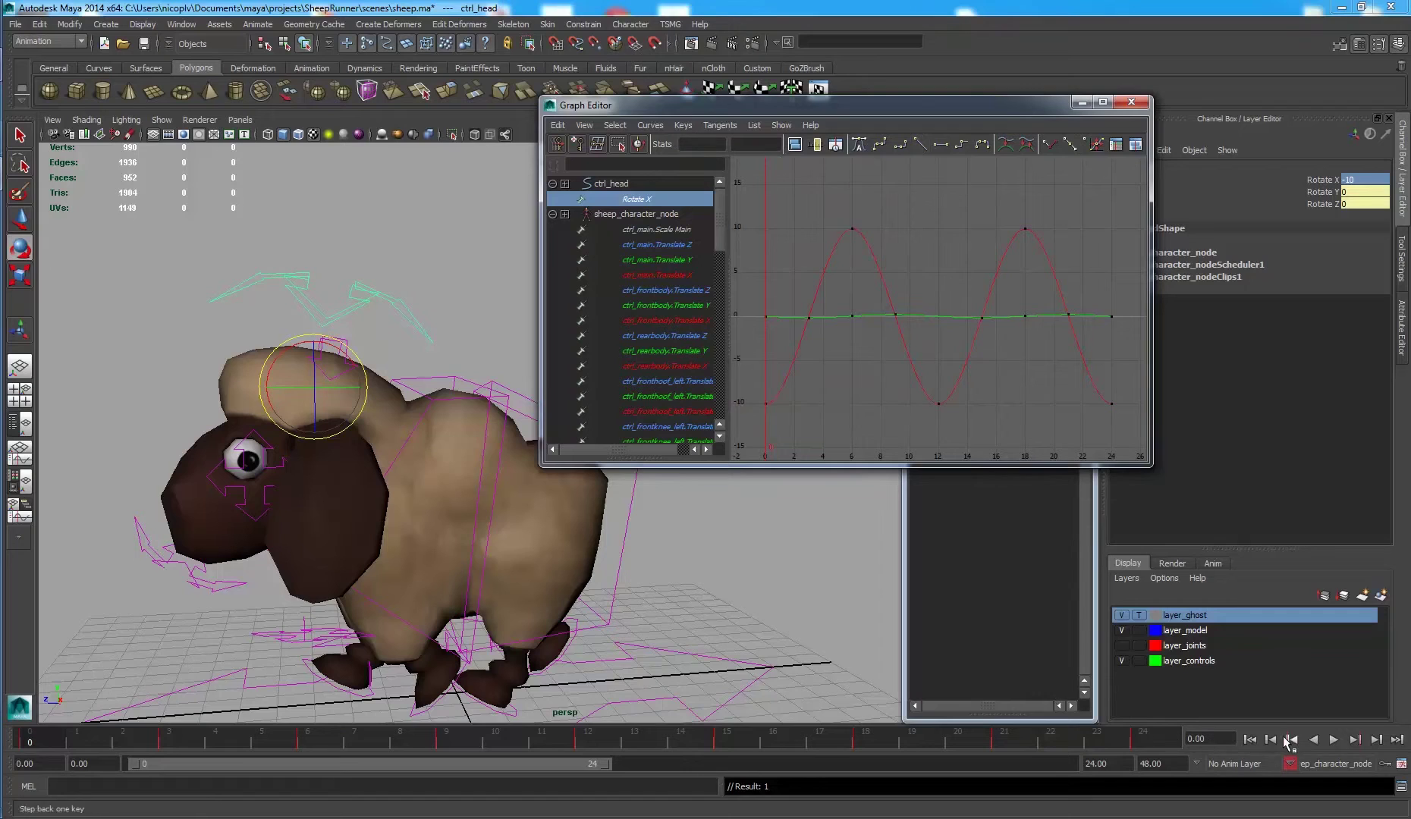
Play back the animation to check the head nod, and select the two peak keys of the Rotate X curve.
left_click(1333, 741)
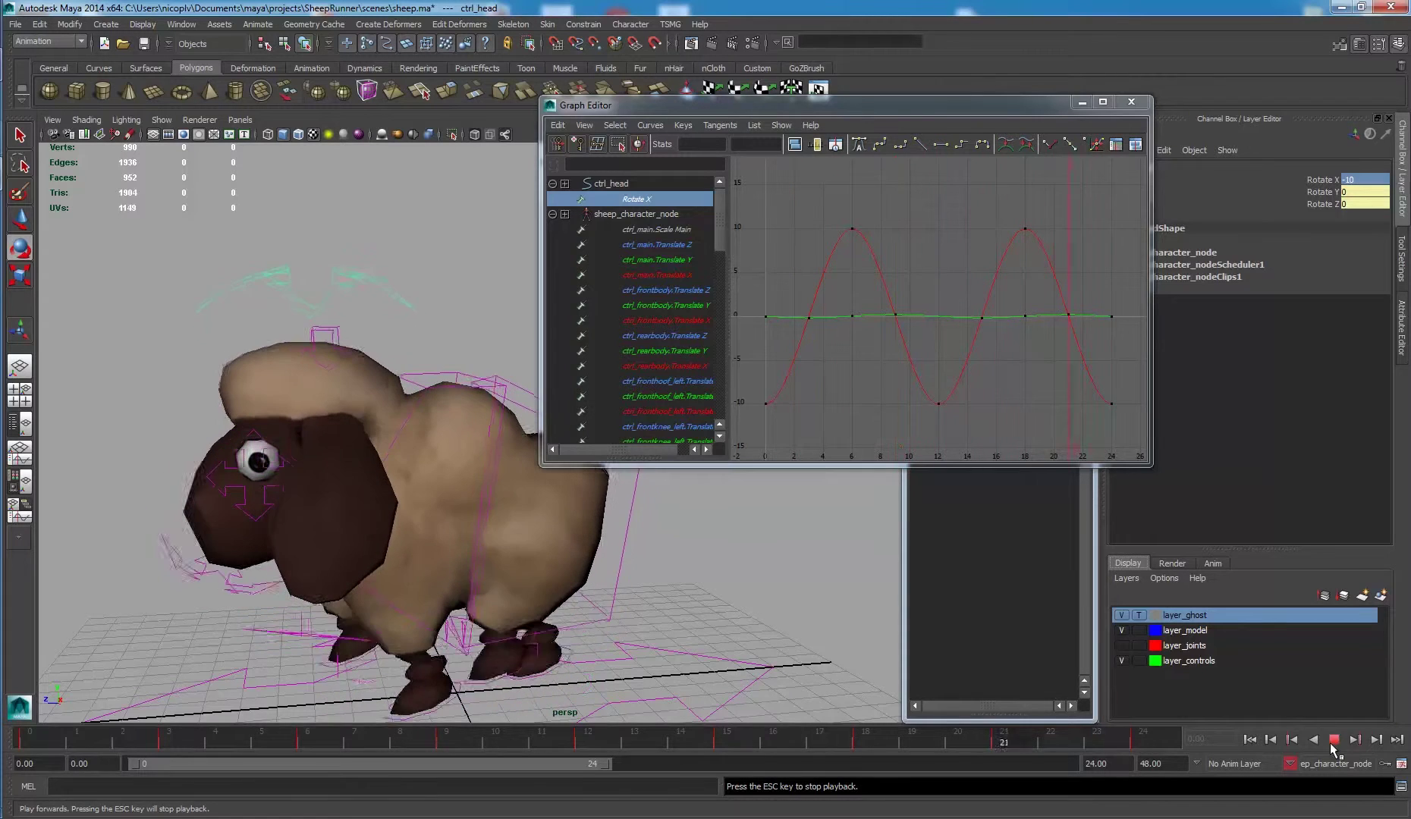
left_click(1333, 741)
left_click(1043, 261)
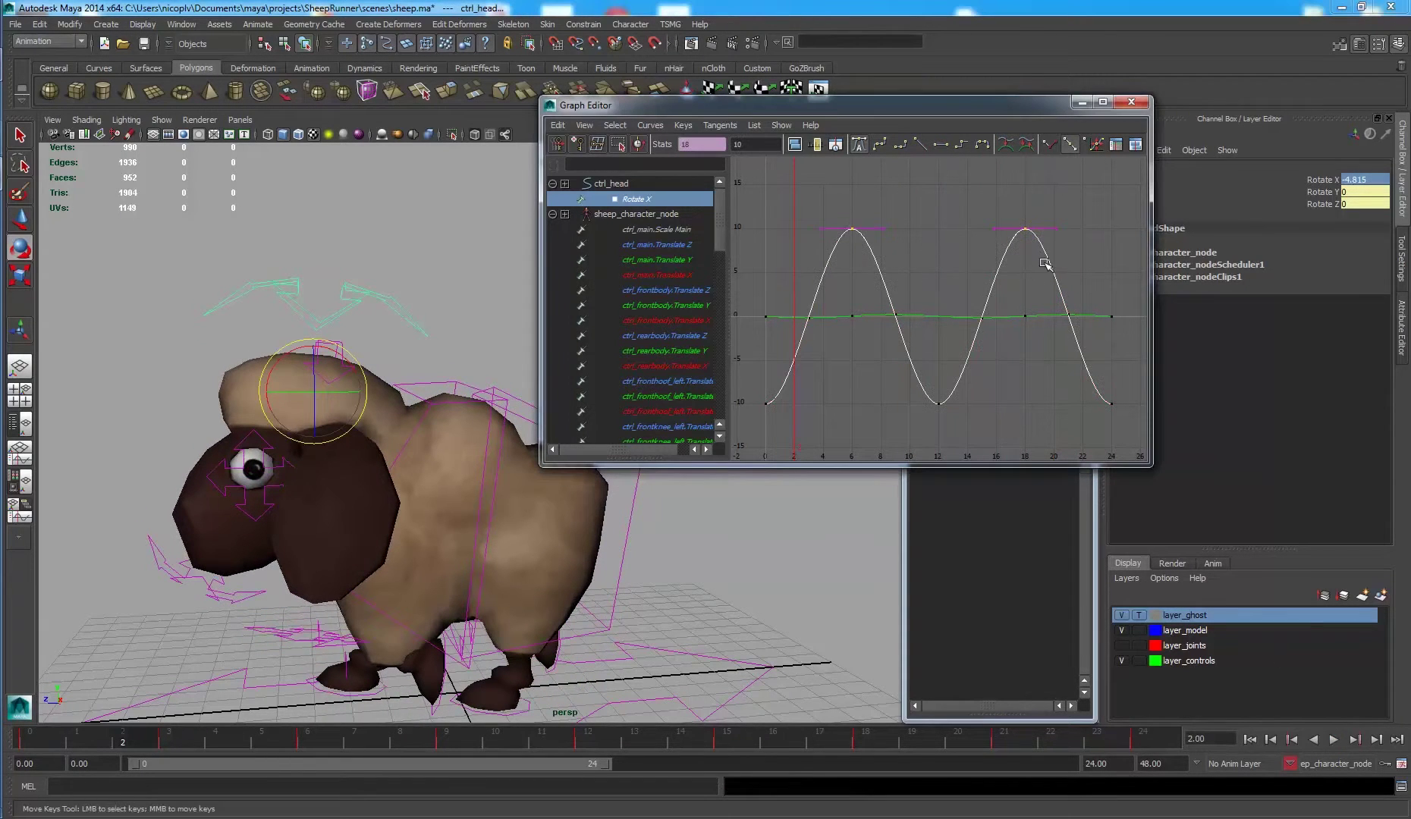
Set the peak keys of the head's Rotate X curve to 4 and the low keys at frames 0, 12 and 24 to -4.
left_click(770, 148)
type("4")
key("Return")
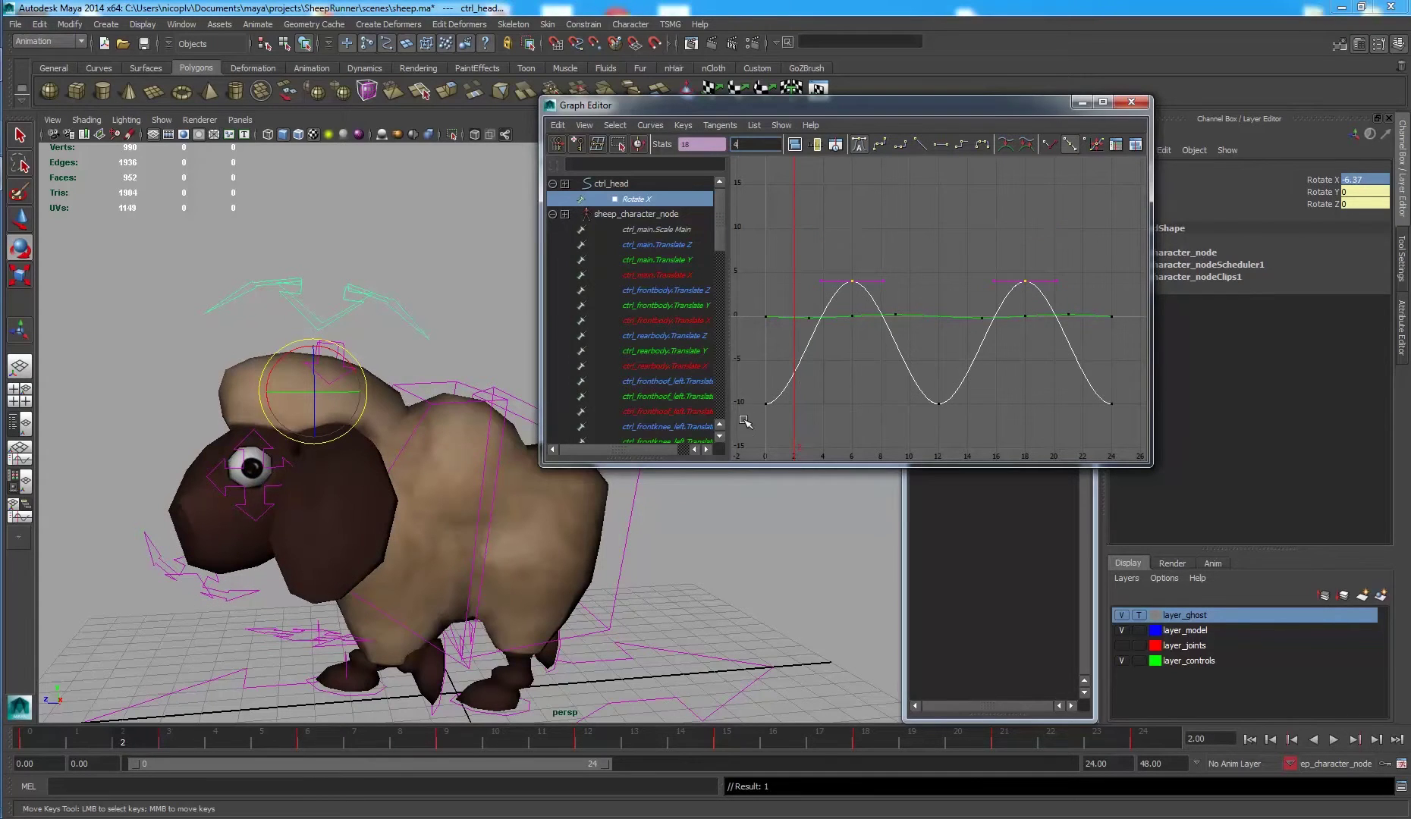
left_click_drag(746, 422, 1115, 380)
left_click(766, 147)
type("4")
key("Return")
Play back the animation from the first frame to check the reduced head nod.
left_click(1251, 739)
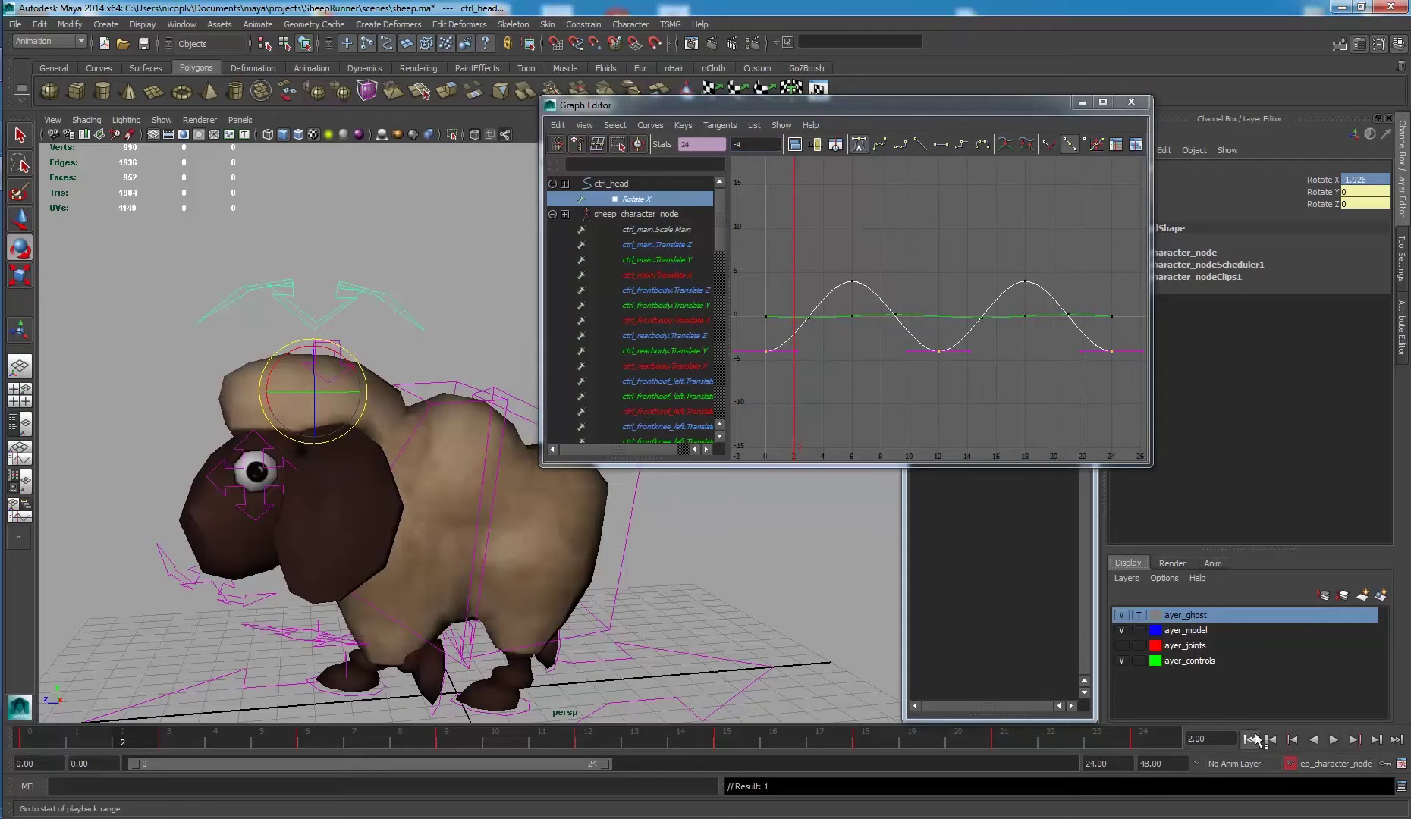
left_click(1329, 740)
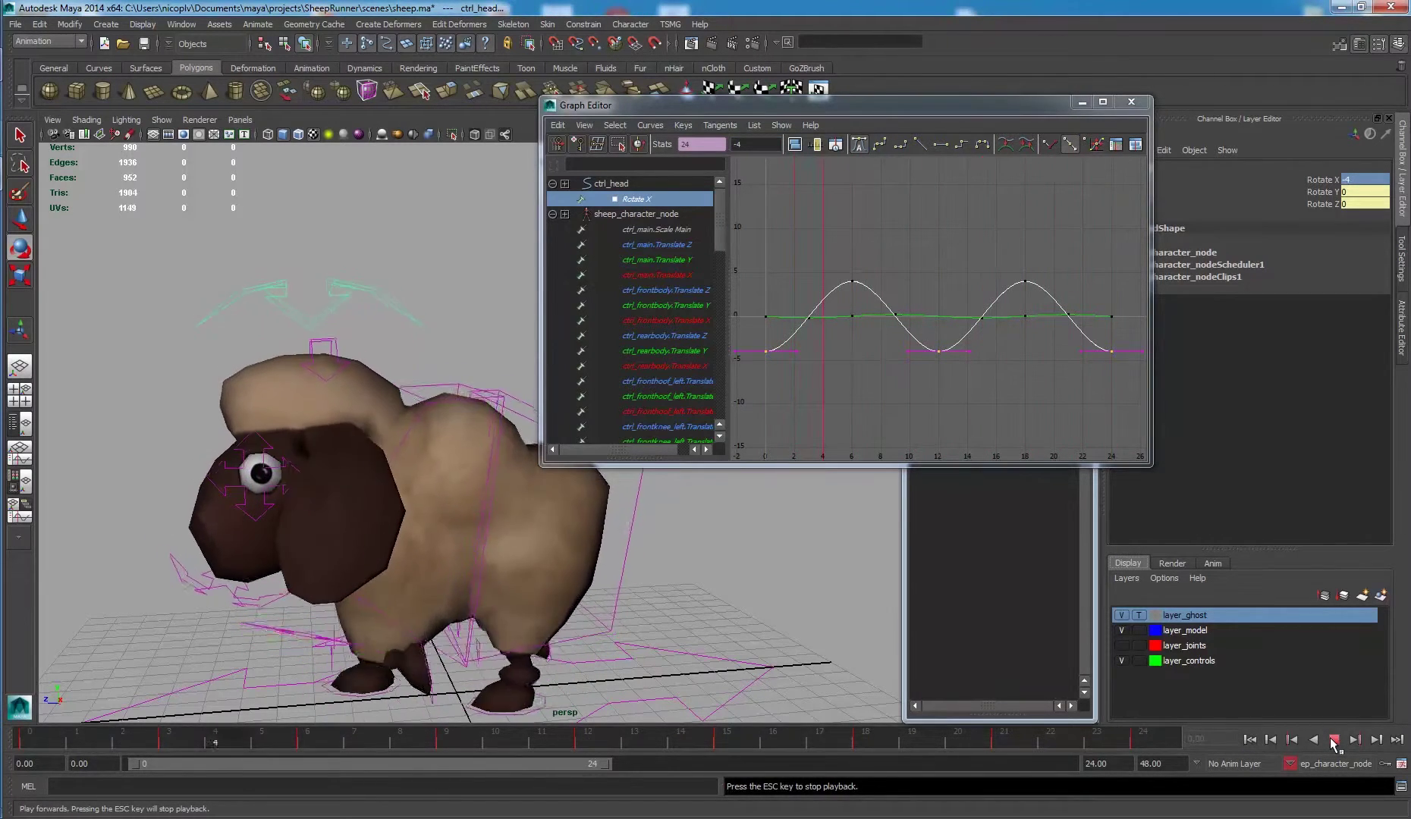
left_click(1333, 740)
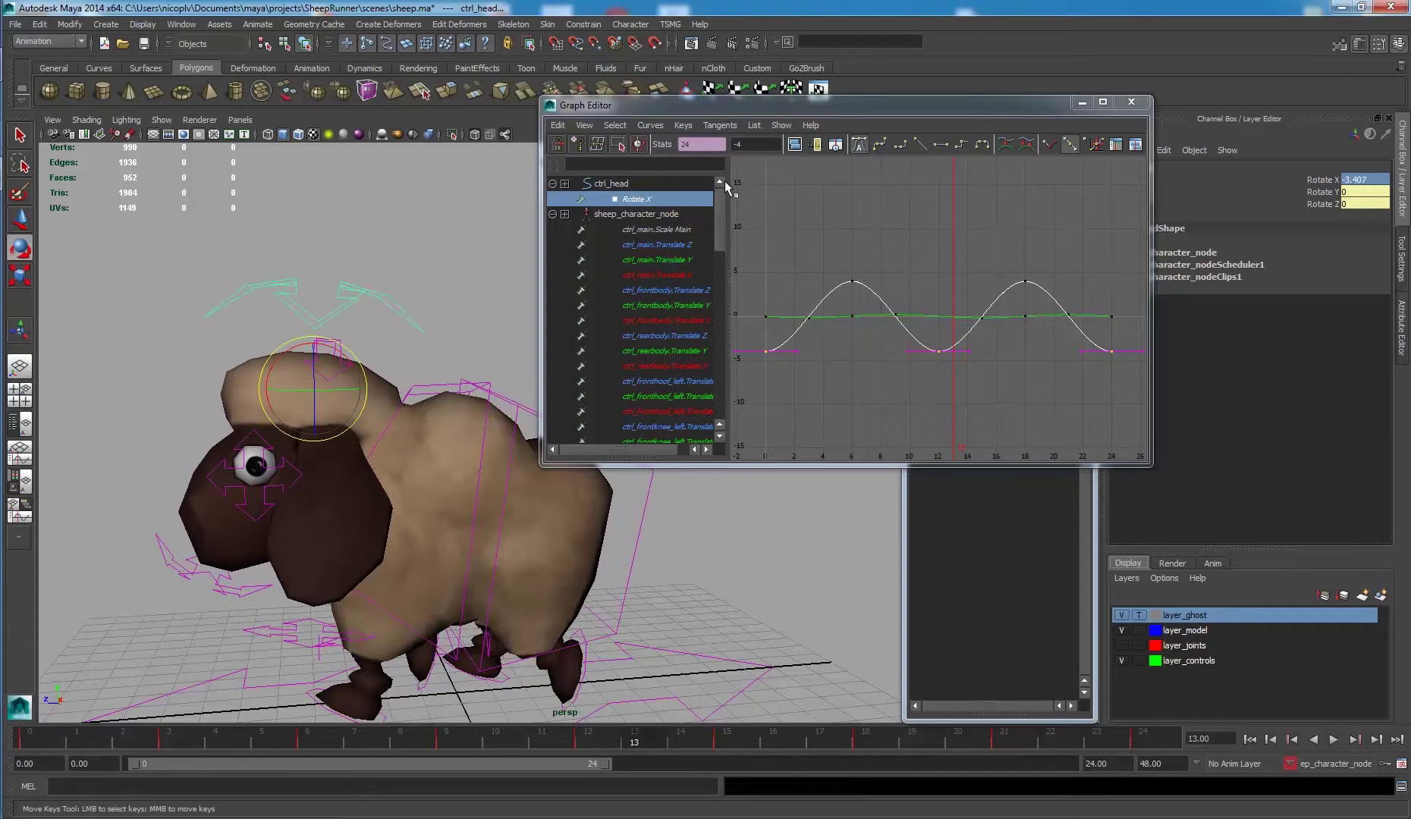
Set the low keys of the head's Rotate X curve to -2 and the peak keys to 2, and play back the nod.
left_click(748, 145)
type("2")
key("Return")
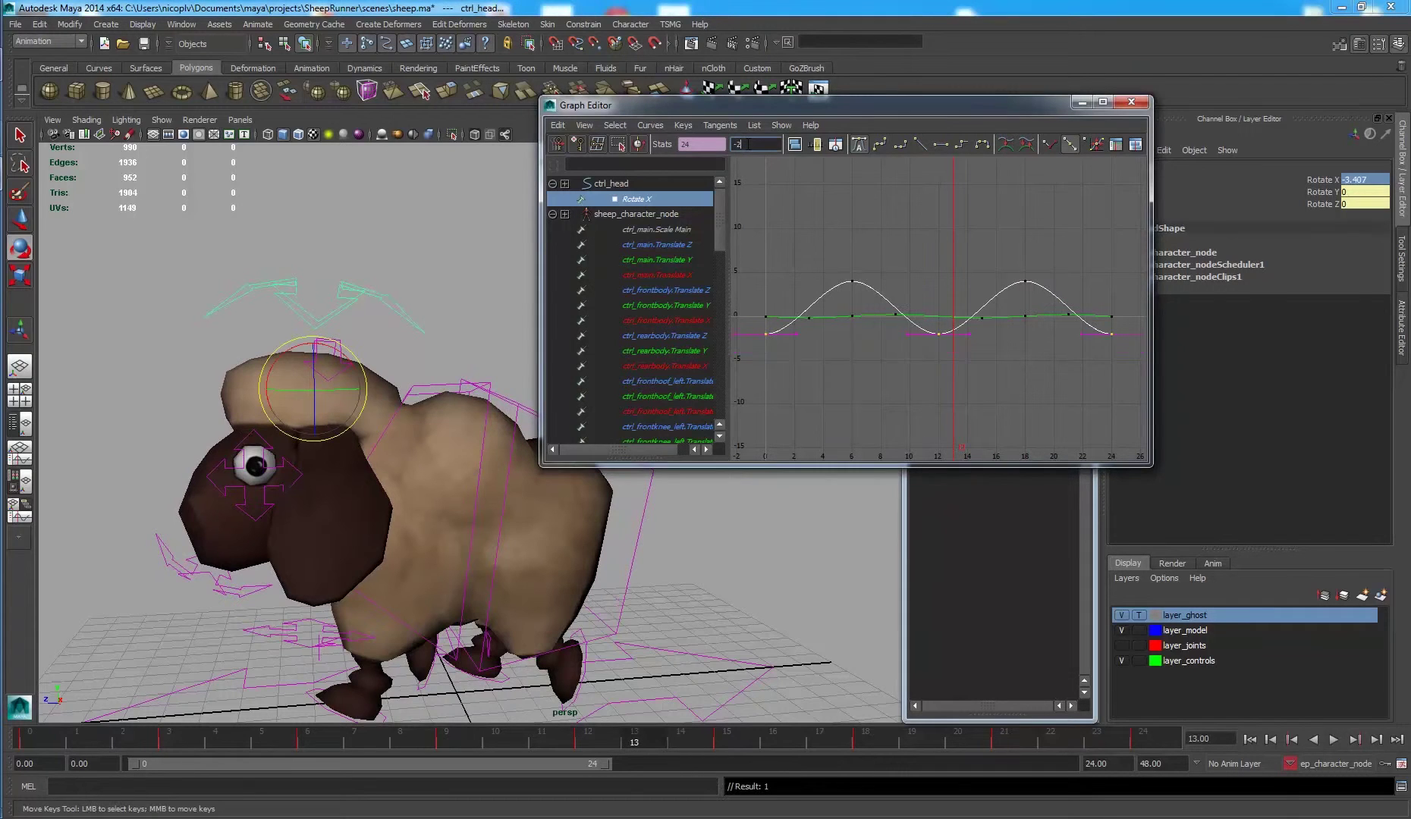
left_click_drag(822, 252, 1074, 288)
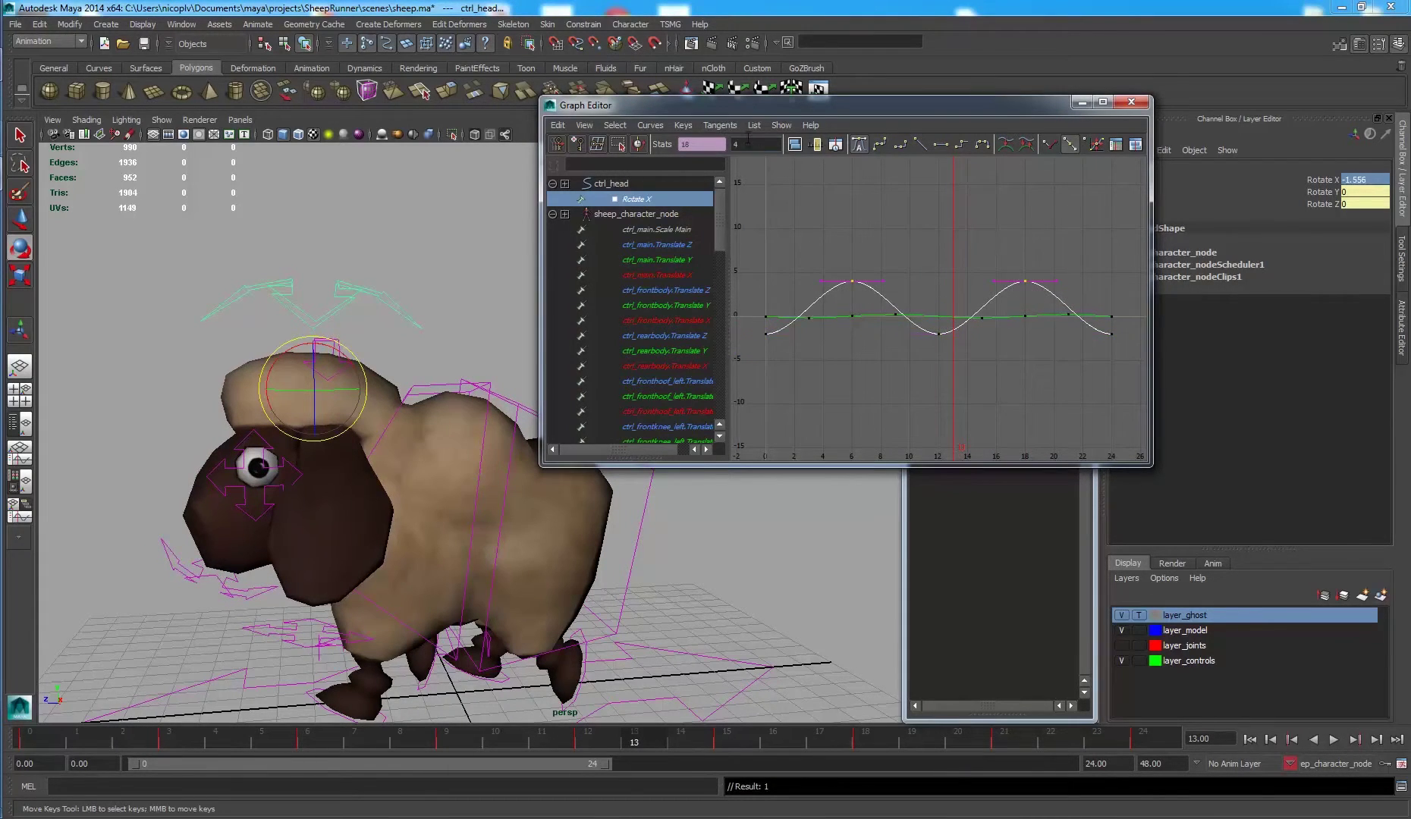
left_click_drag(746, 144, 676, 145)
key("Return")
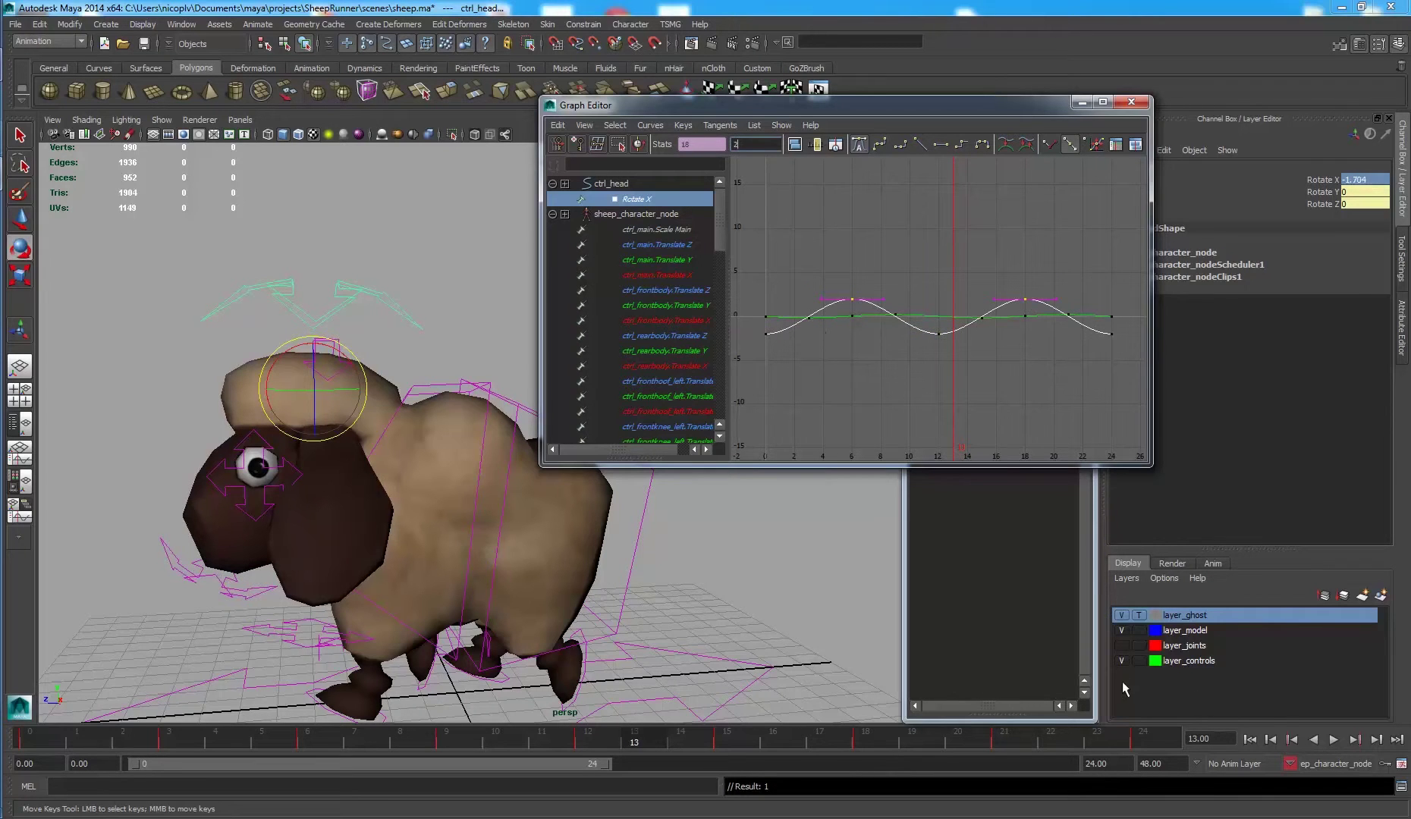
left_click(1333, 739)
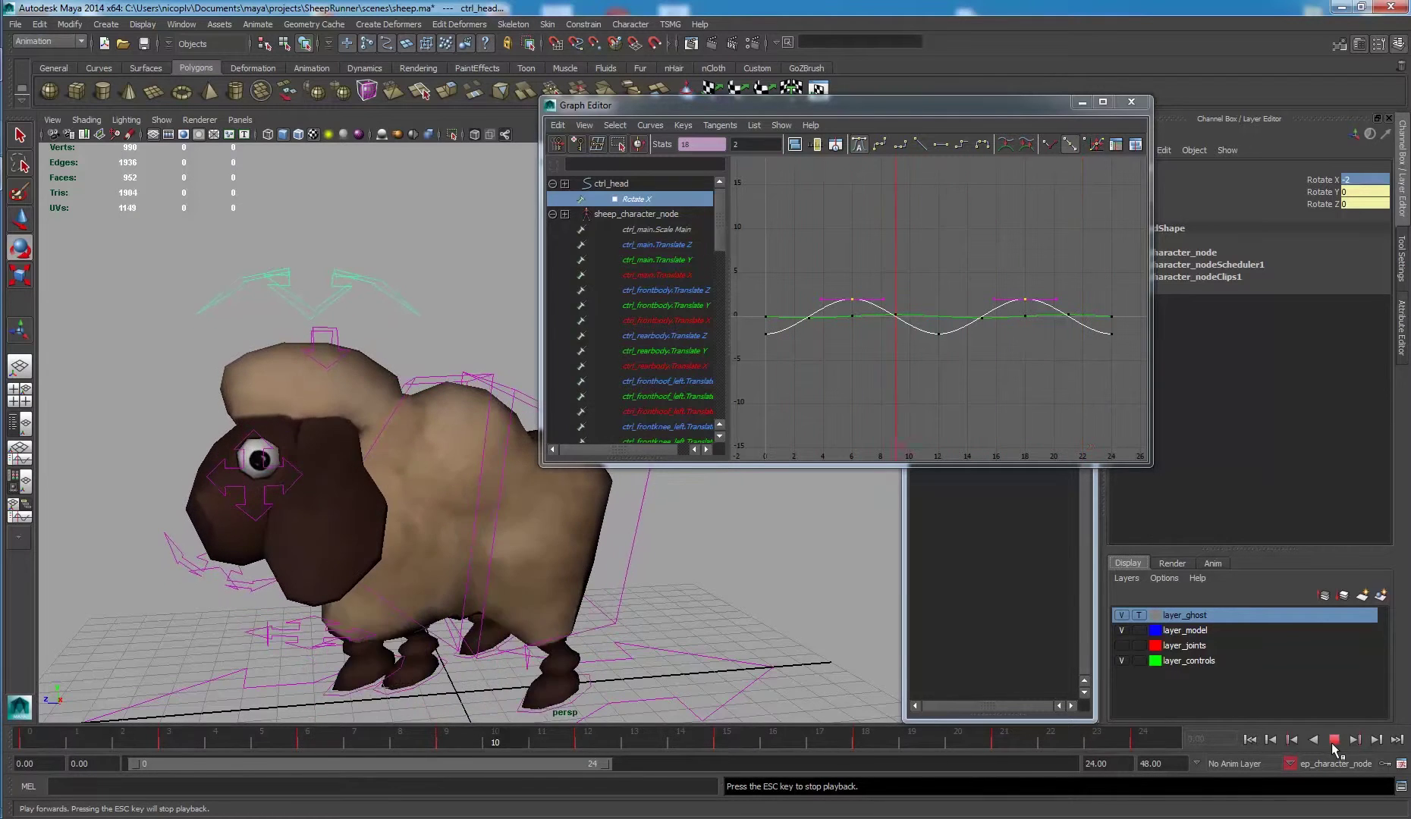
left_click(1334, 740)
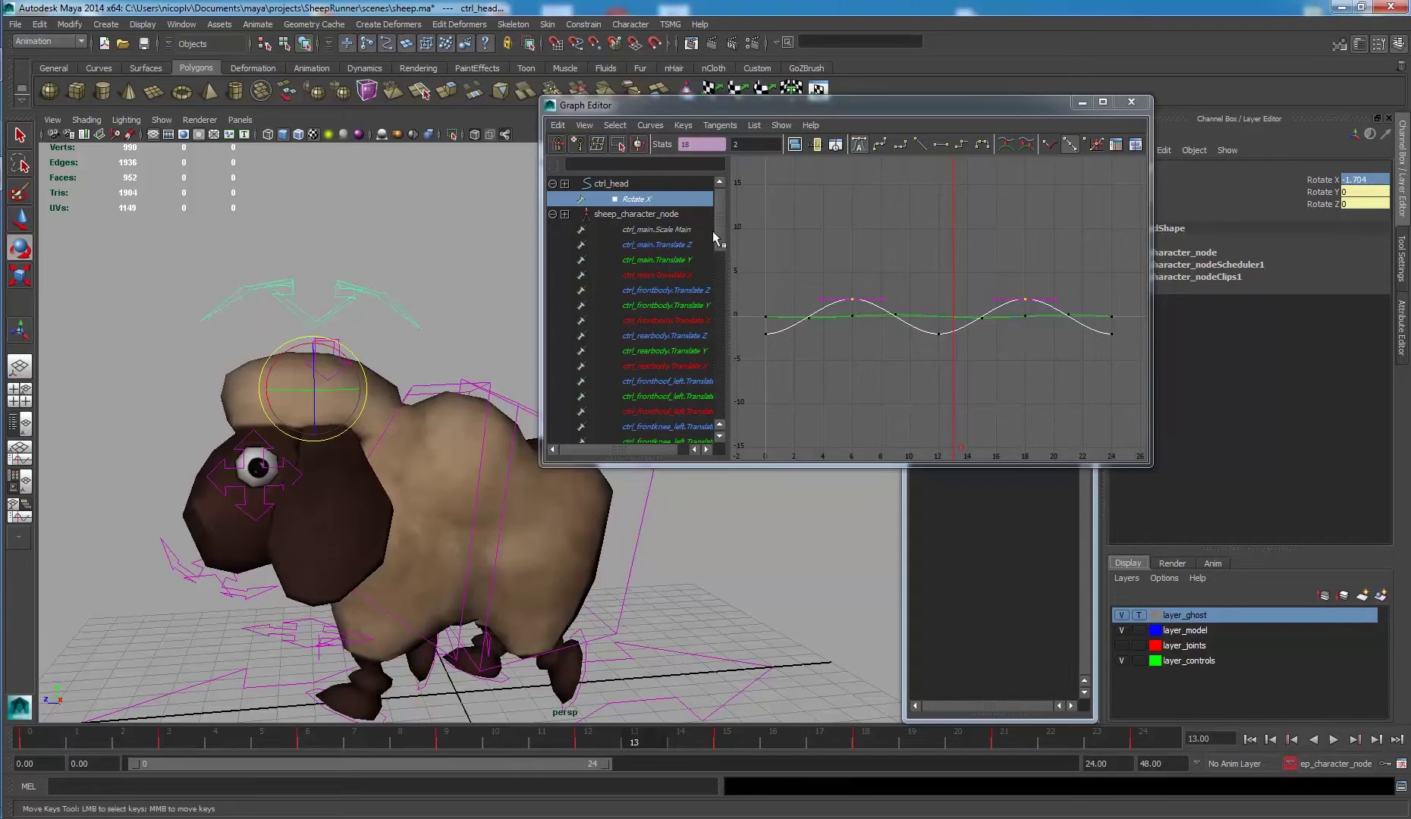
Compare the head's Rotate X curve with the front body's Translate Y curve, framed together in an enlarged Graph Editor.
left_click_drag(757, 305, 831, 329)
right_click_drag(929, 313, 884, 302, "alt")
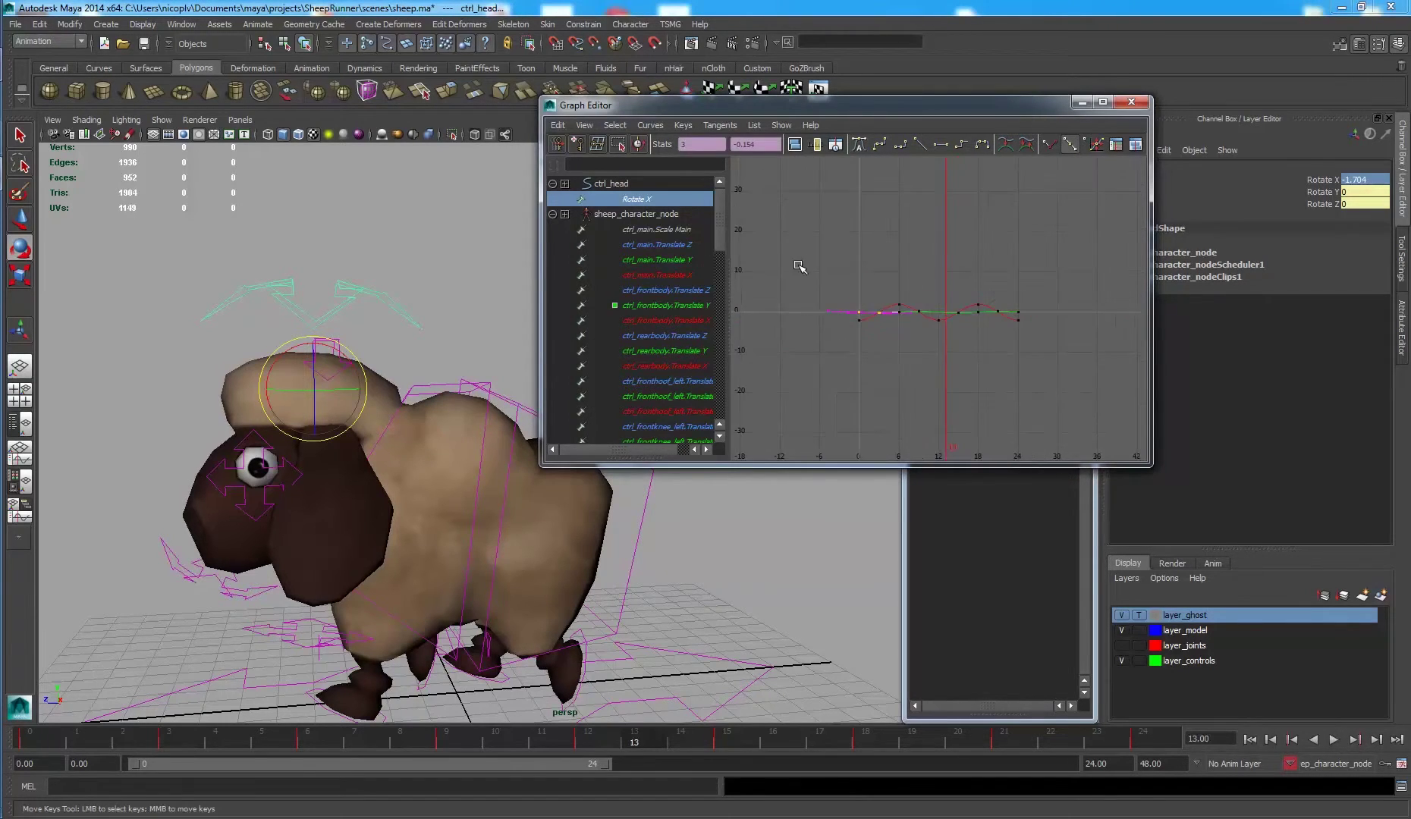
left_click_drag(796, 265, 1113, 411)
key("f")
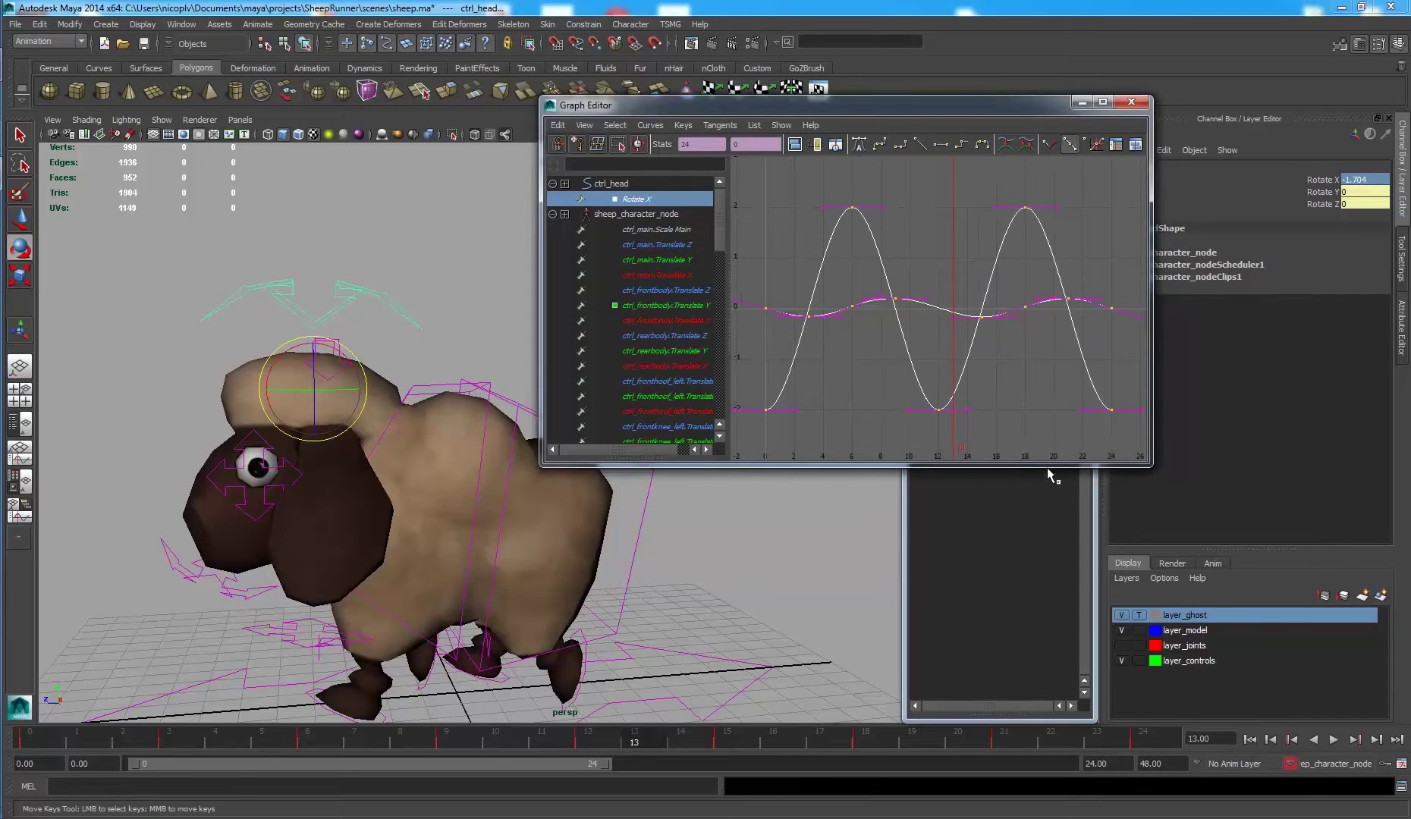
left_click_drag(1047, 465, 1049, 629)
left_click(941, 319)
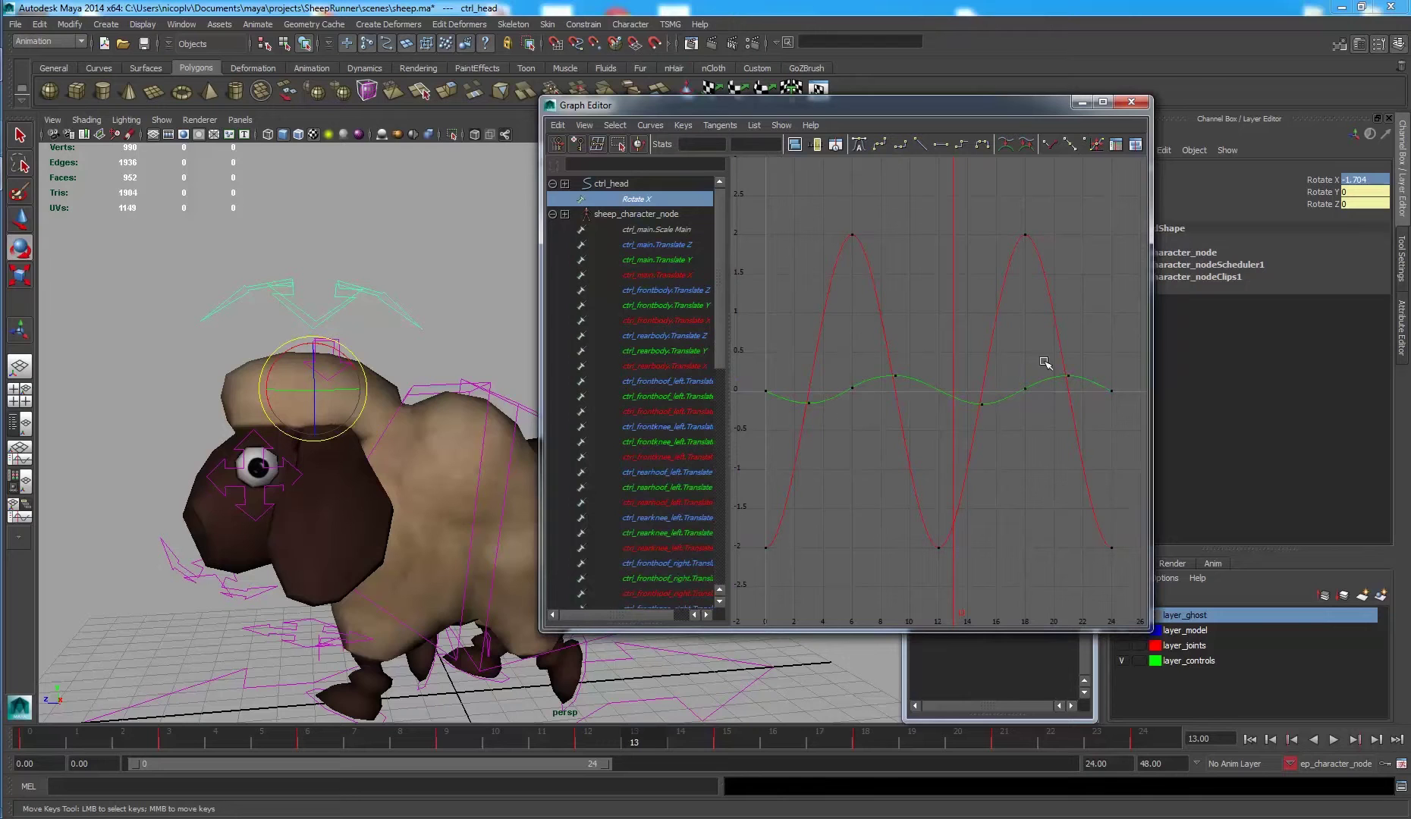
Play back the animation while viewing the sheep's head from the front.
left_click_drag(360, 417, 372, 431, "alt")
middle_click_drag(373, 429, 392, 356, "alt")
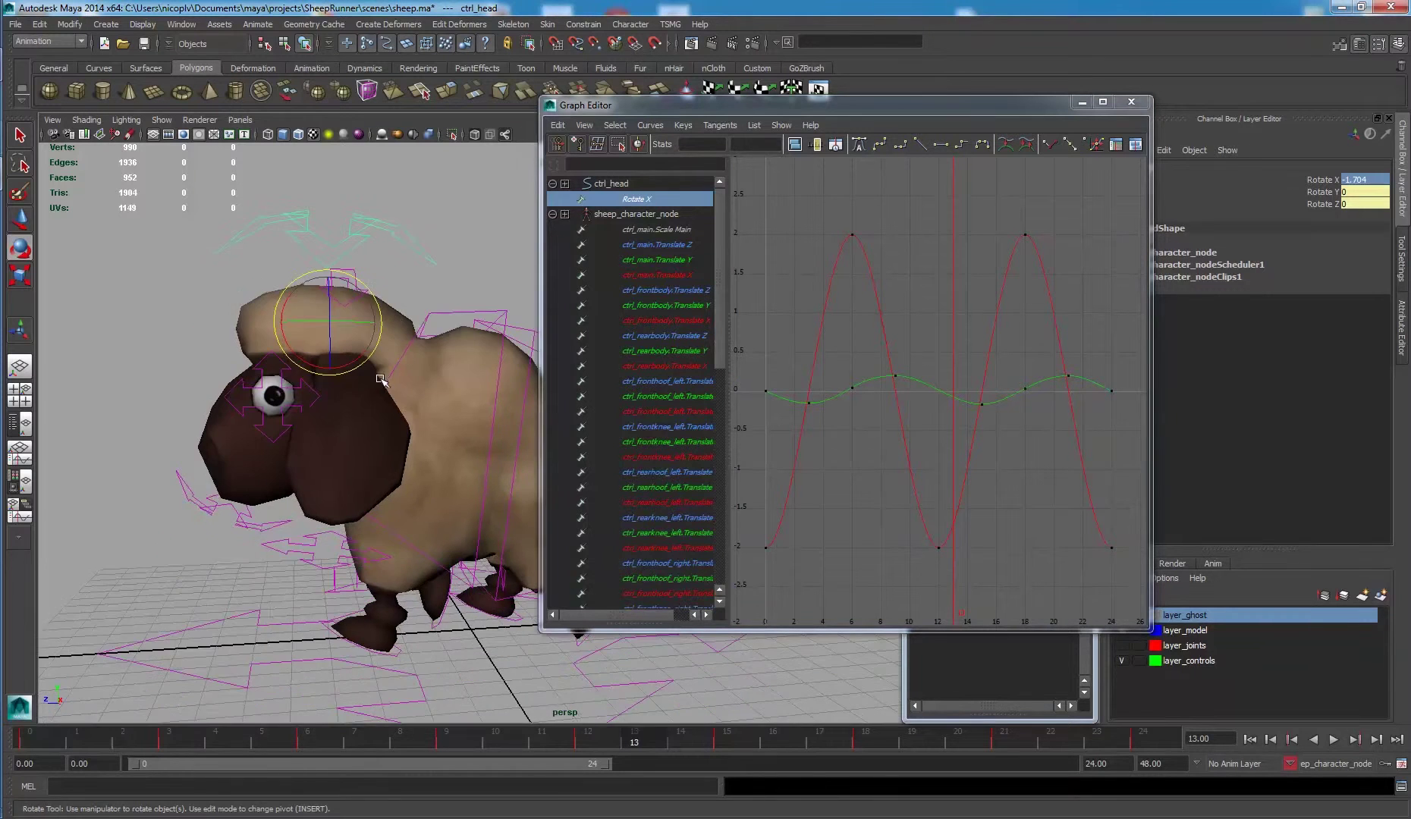
mouse_move(381, 378)
left_mouse_down("alt")
mouse_move(434, 384)
mouse_move(403, 372)
left_mouse_up("alt")
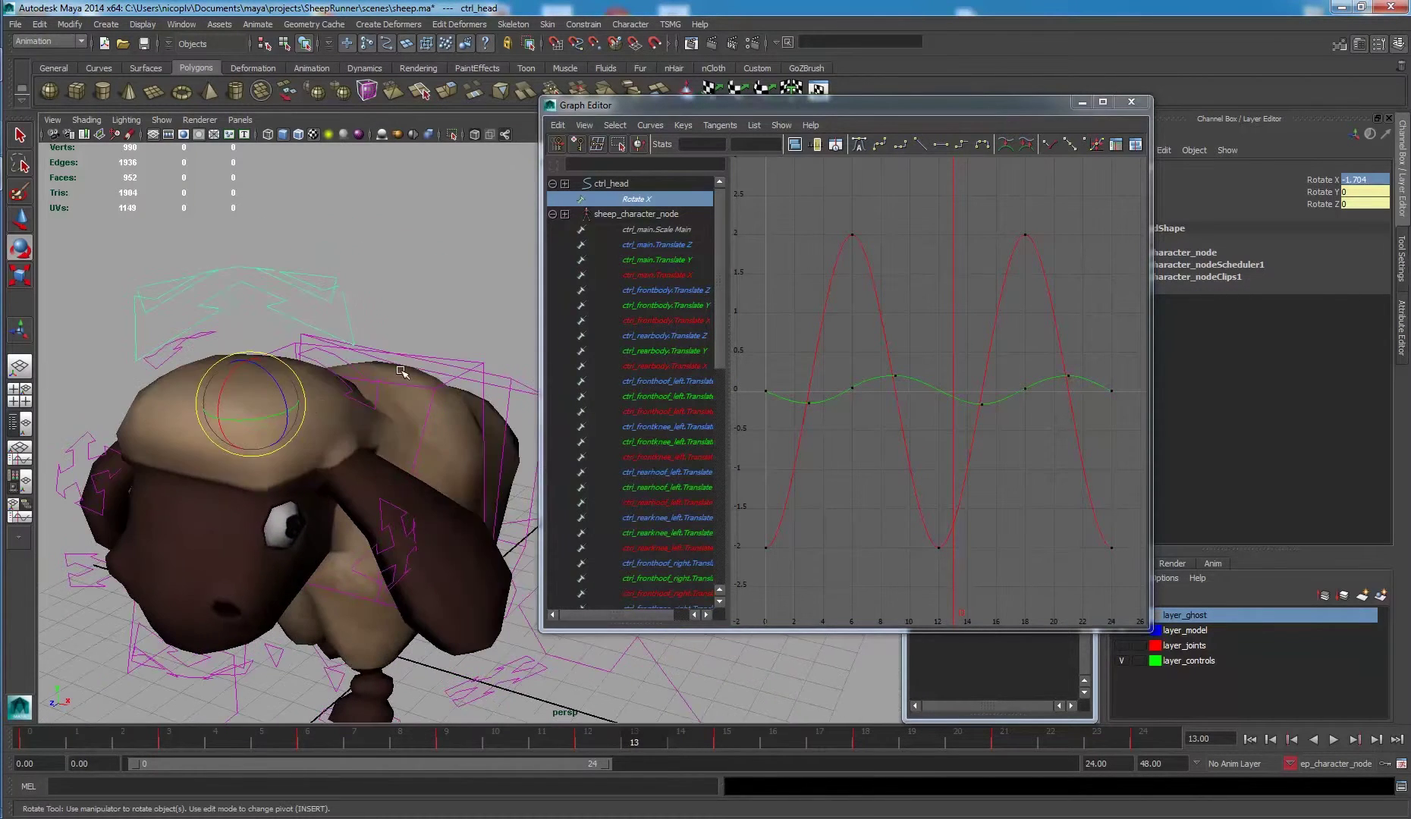
middle_click_drag(403, 371, 417, 357, "alt")
left_click(1332, 739)
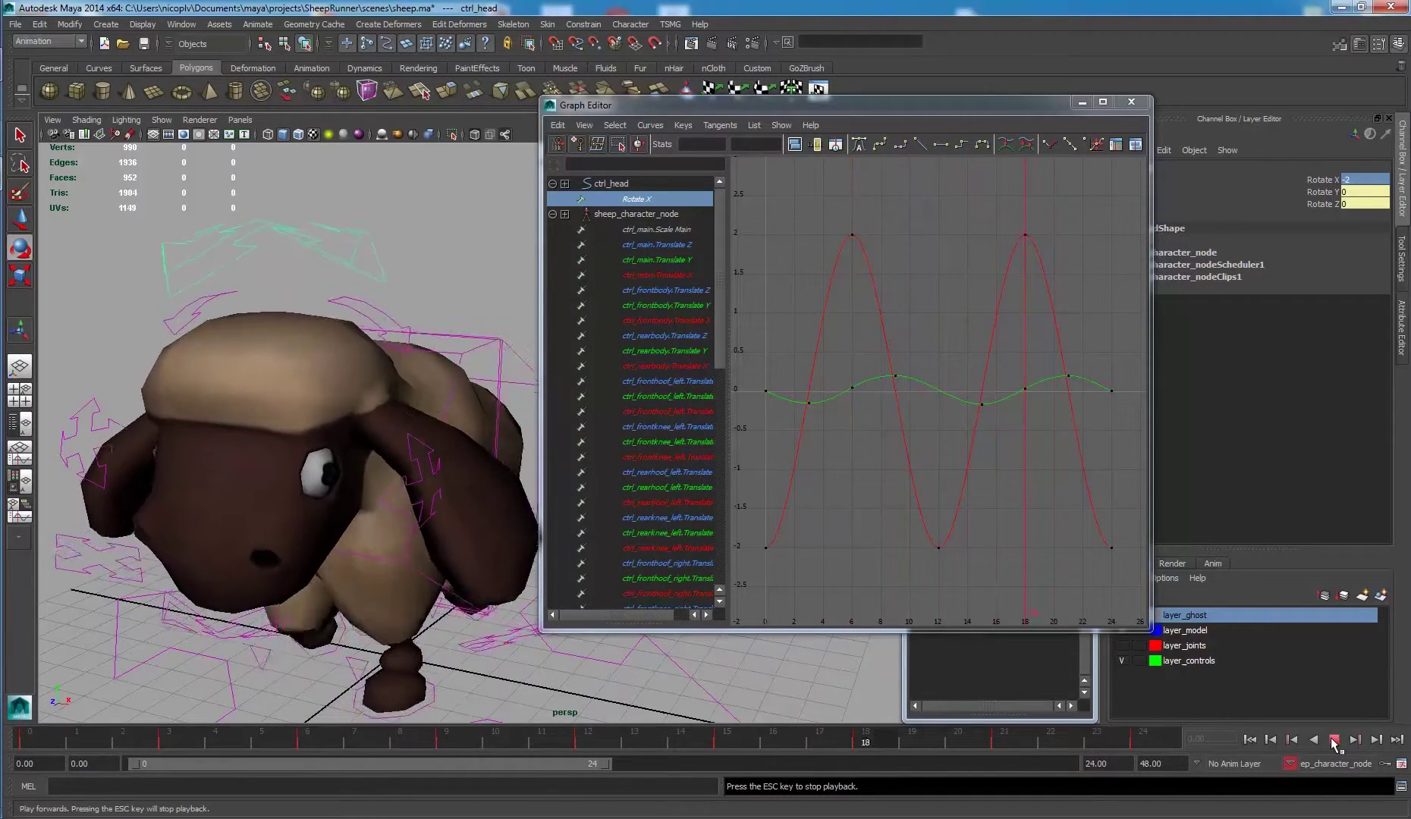
left_click(1333, 740)
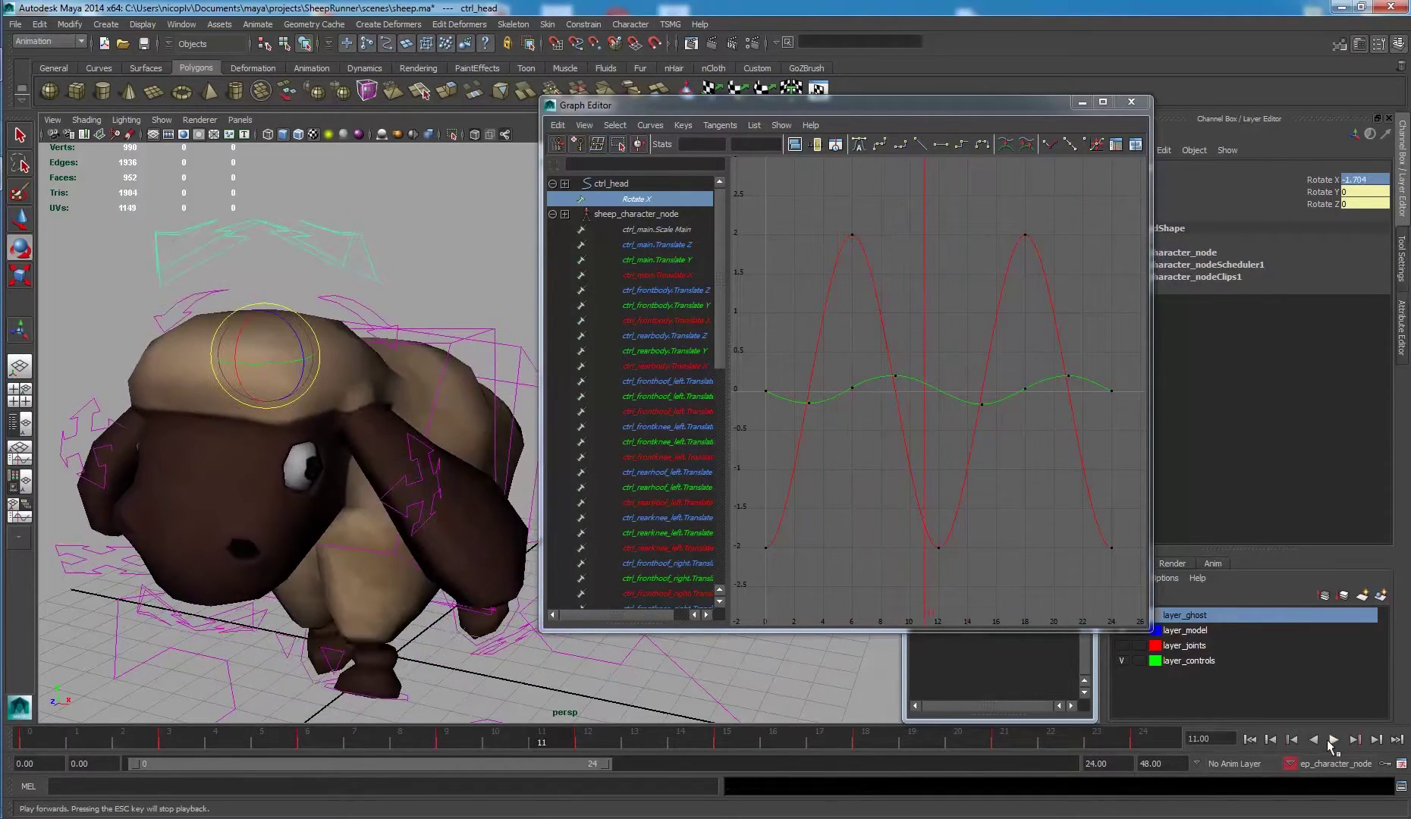
Examine the front body's Translate Y and Translate X curves and its control's animated channels.
left_click(765, 390)
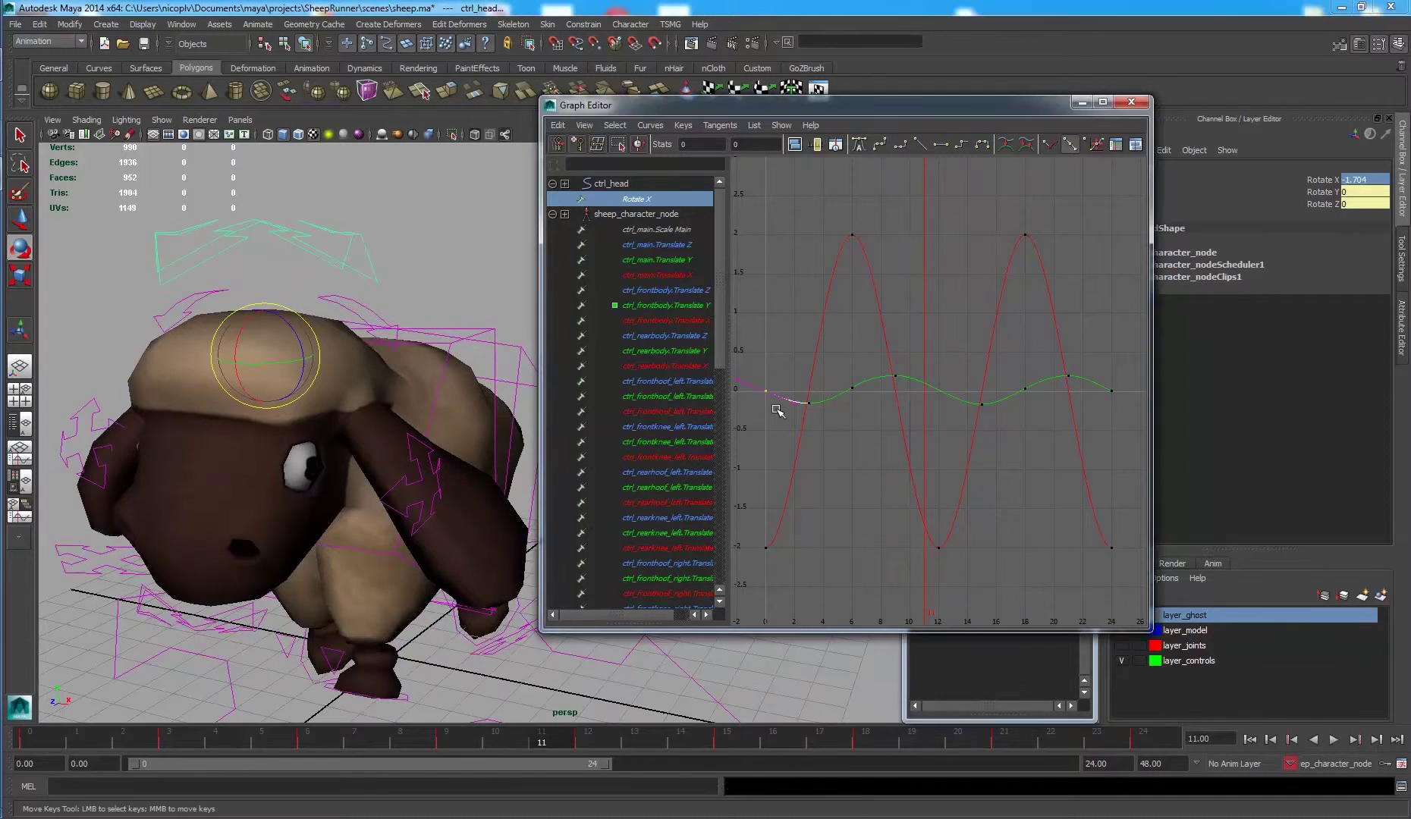
key("f")
left_click(668, 305)
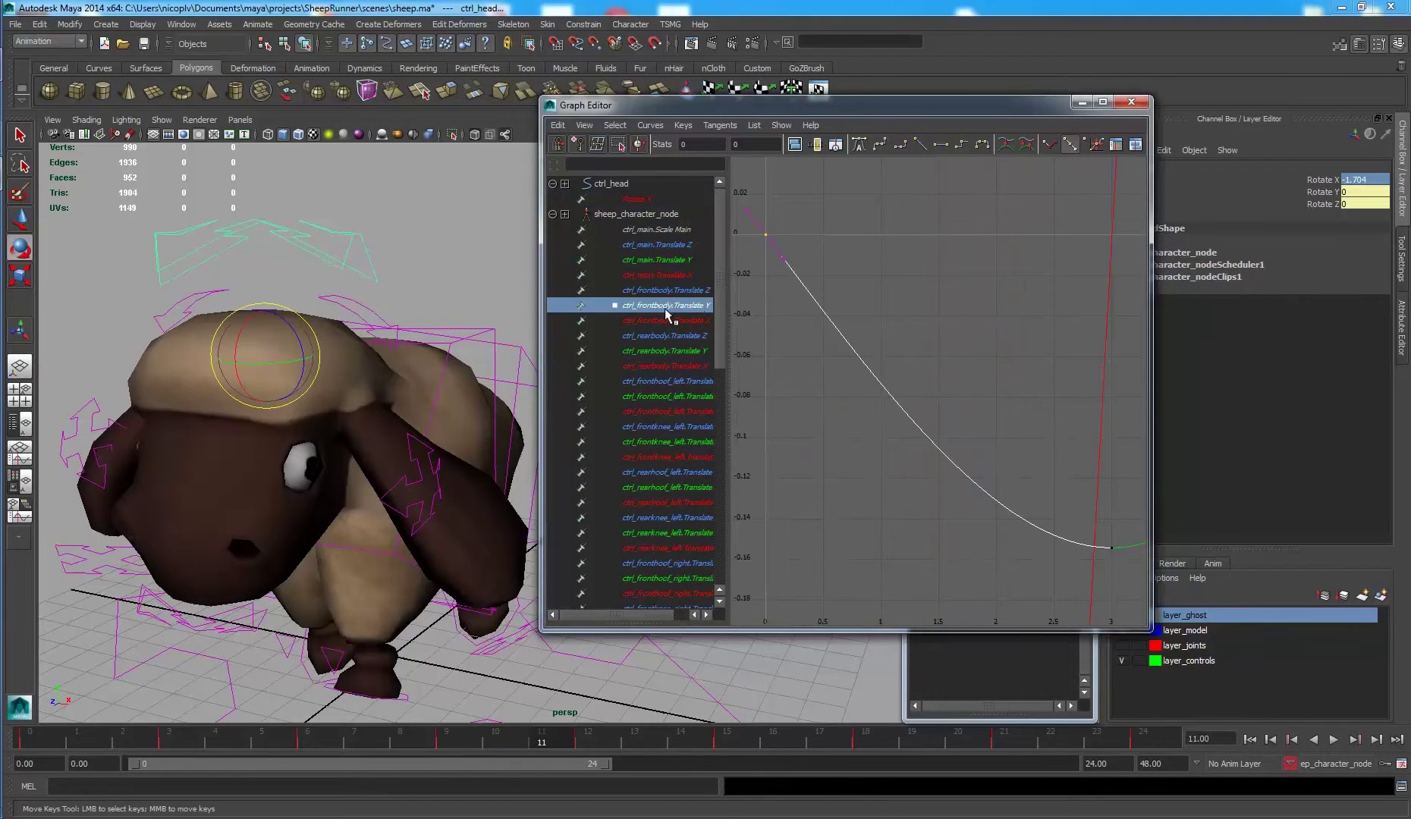
left_click(667, 320)
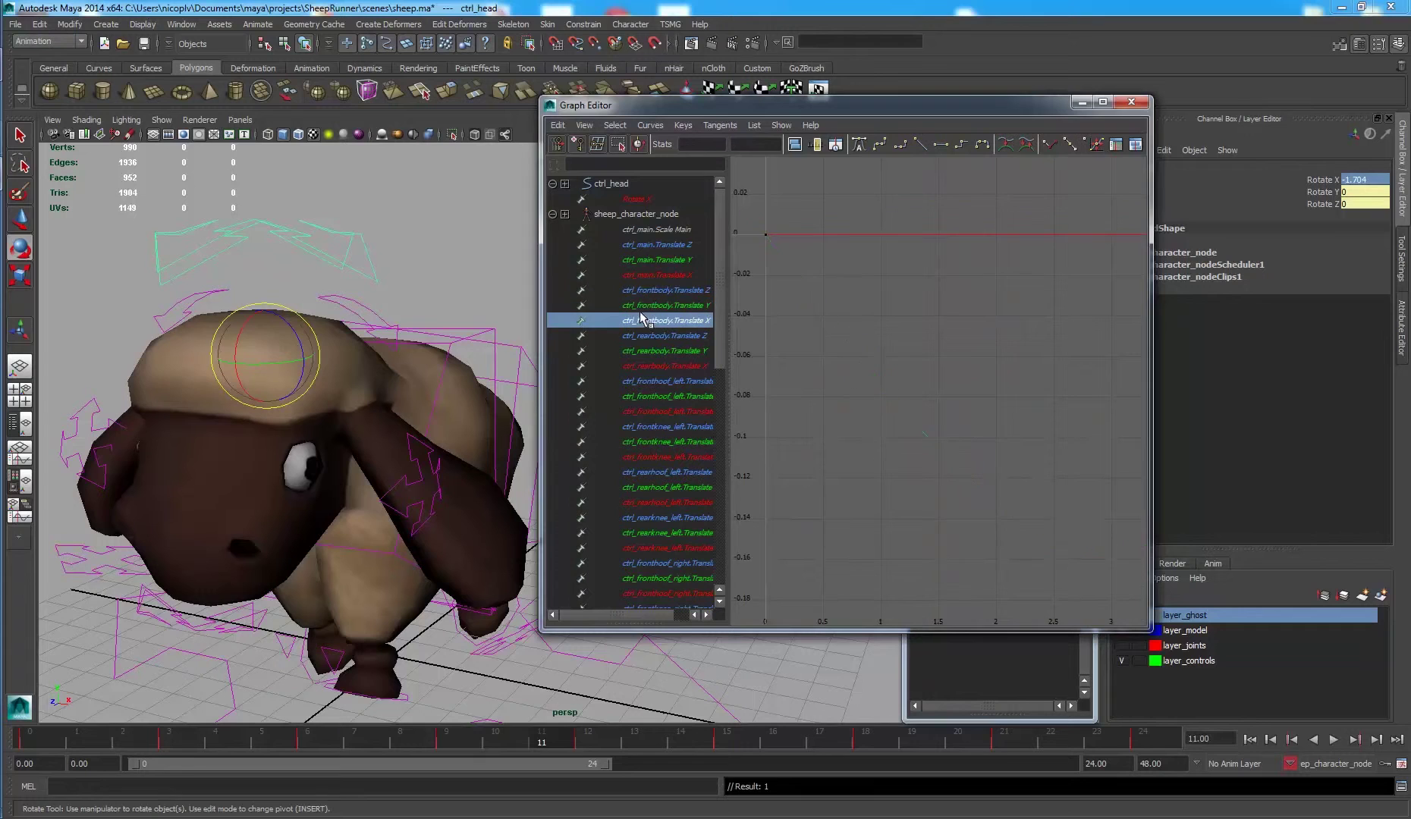
key("f")
left_click(455, 206)
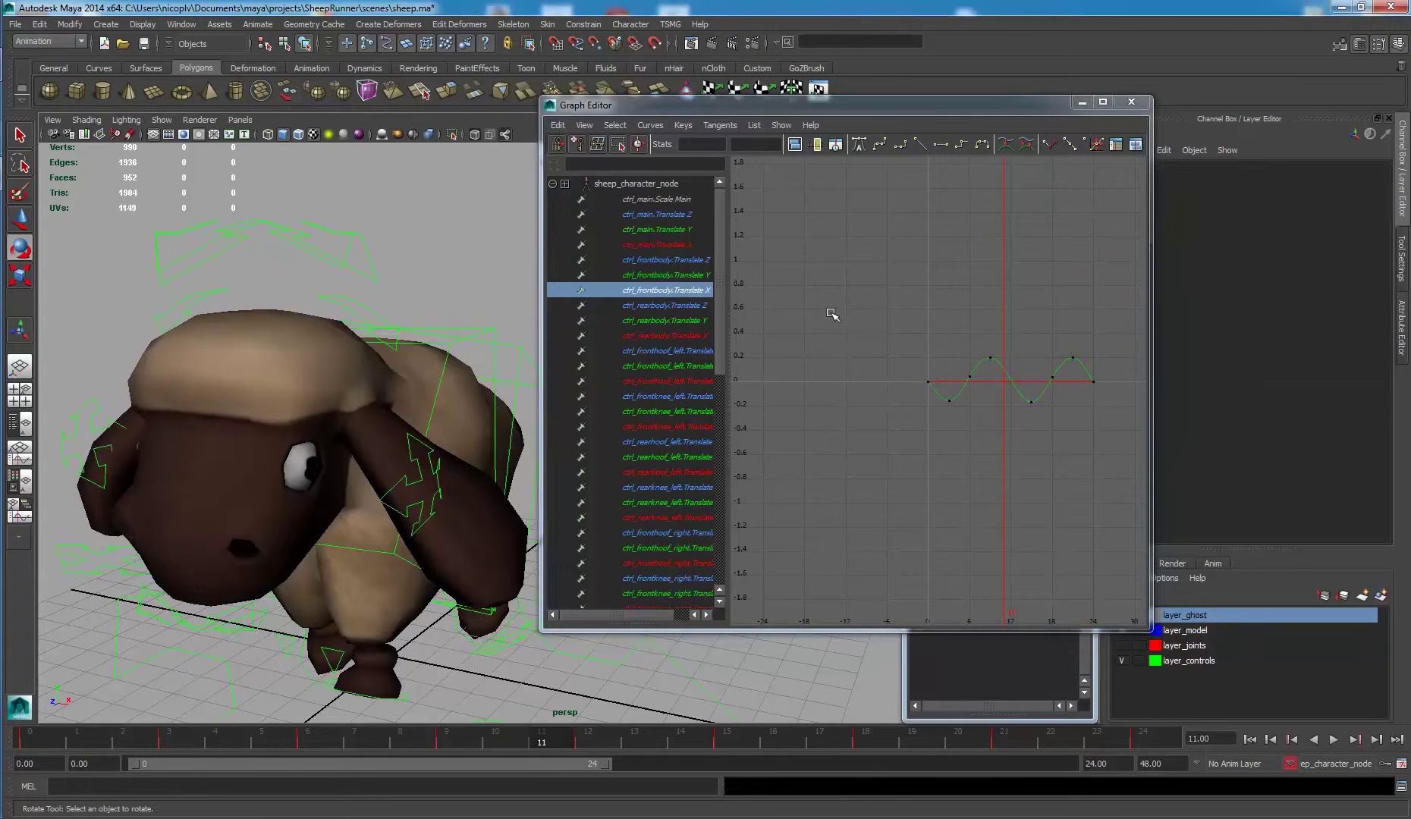
left_click(485, 328)
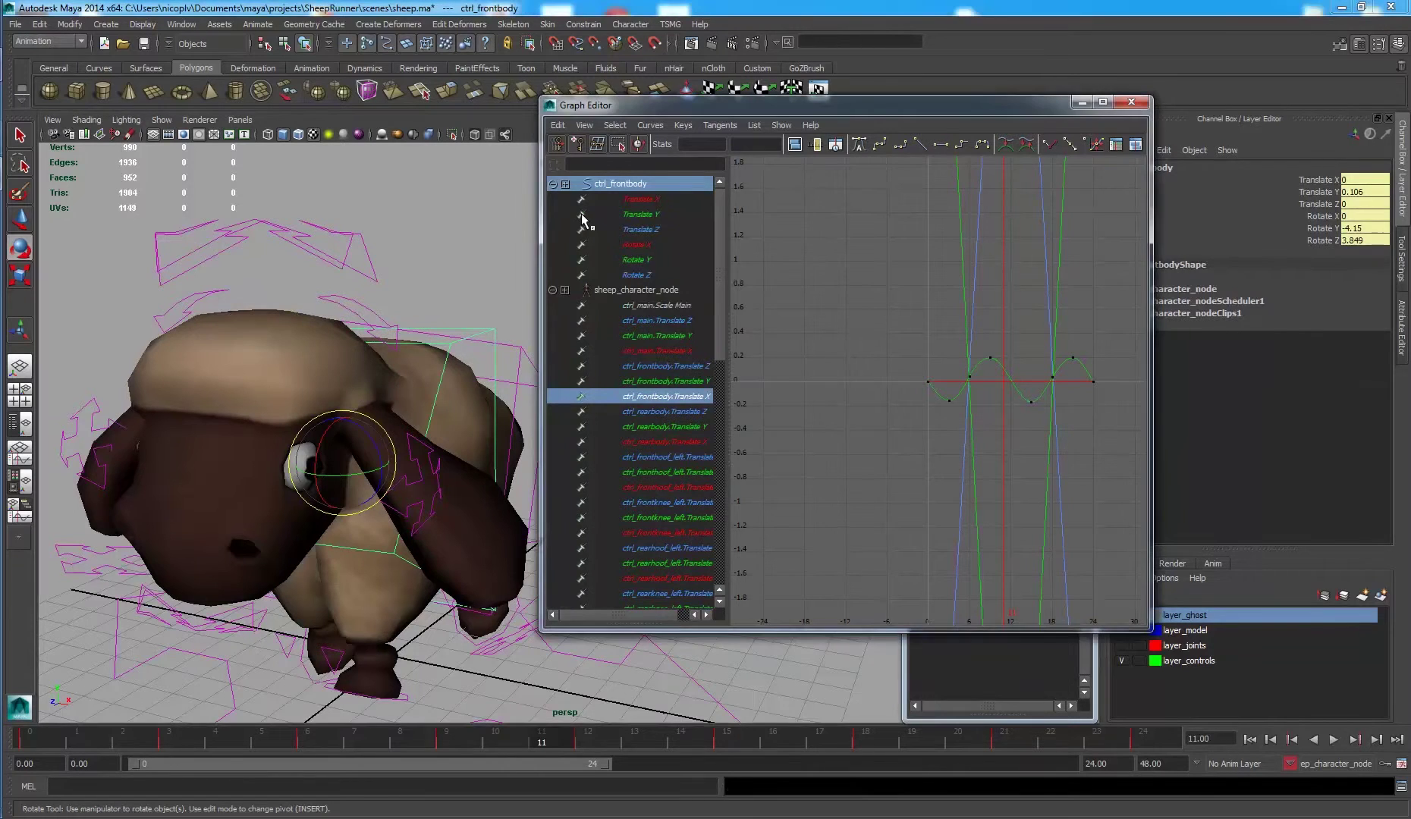
Select the head control and play back the animation while viewing the sheep from above.
left_click(487, 226)
left_click_drag(487, 226, 448, 245, "alt")
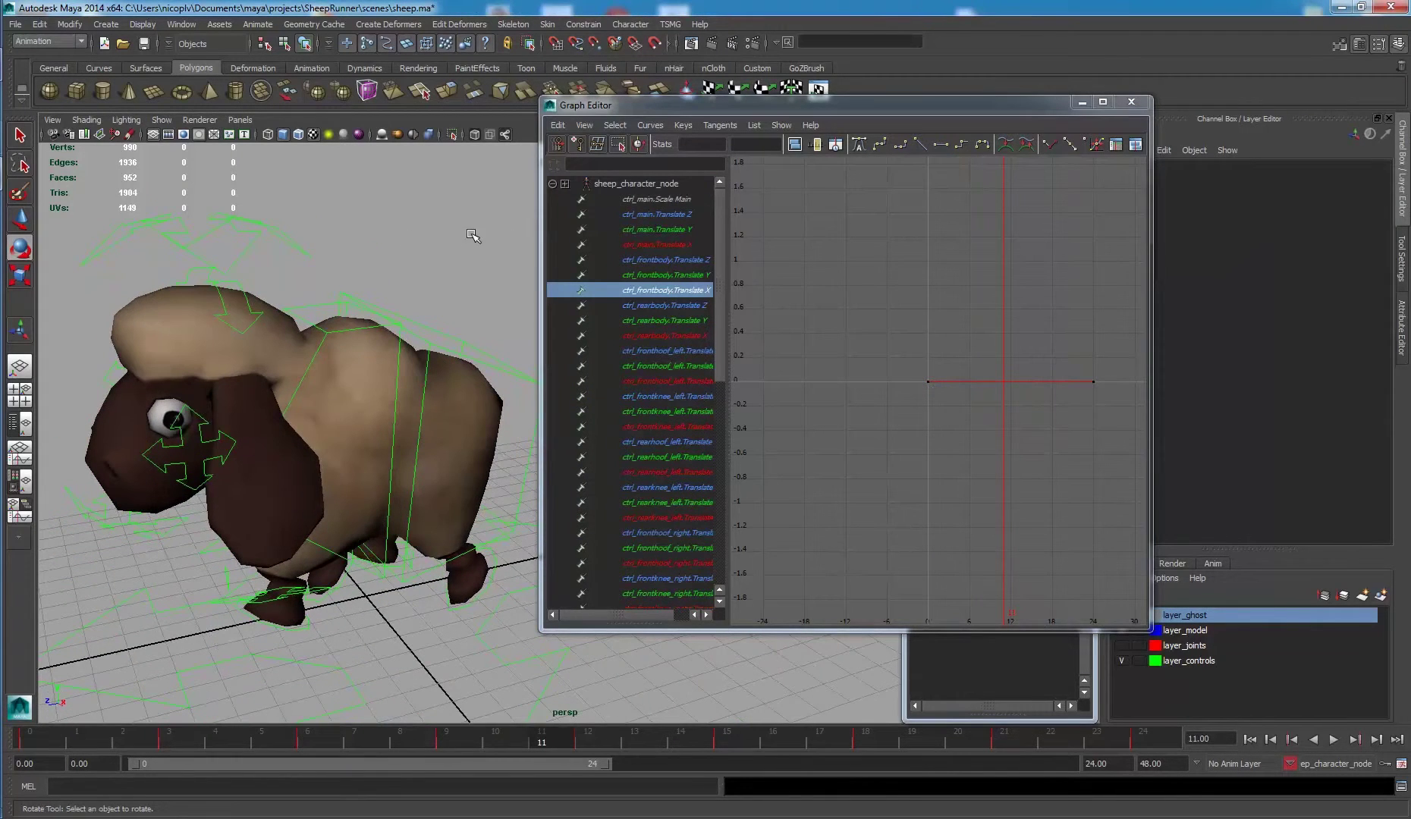
left_click(280, 235)
left_click_drag(343, 306, 432, 556, "alt")
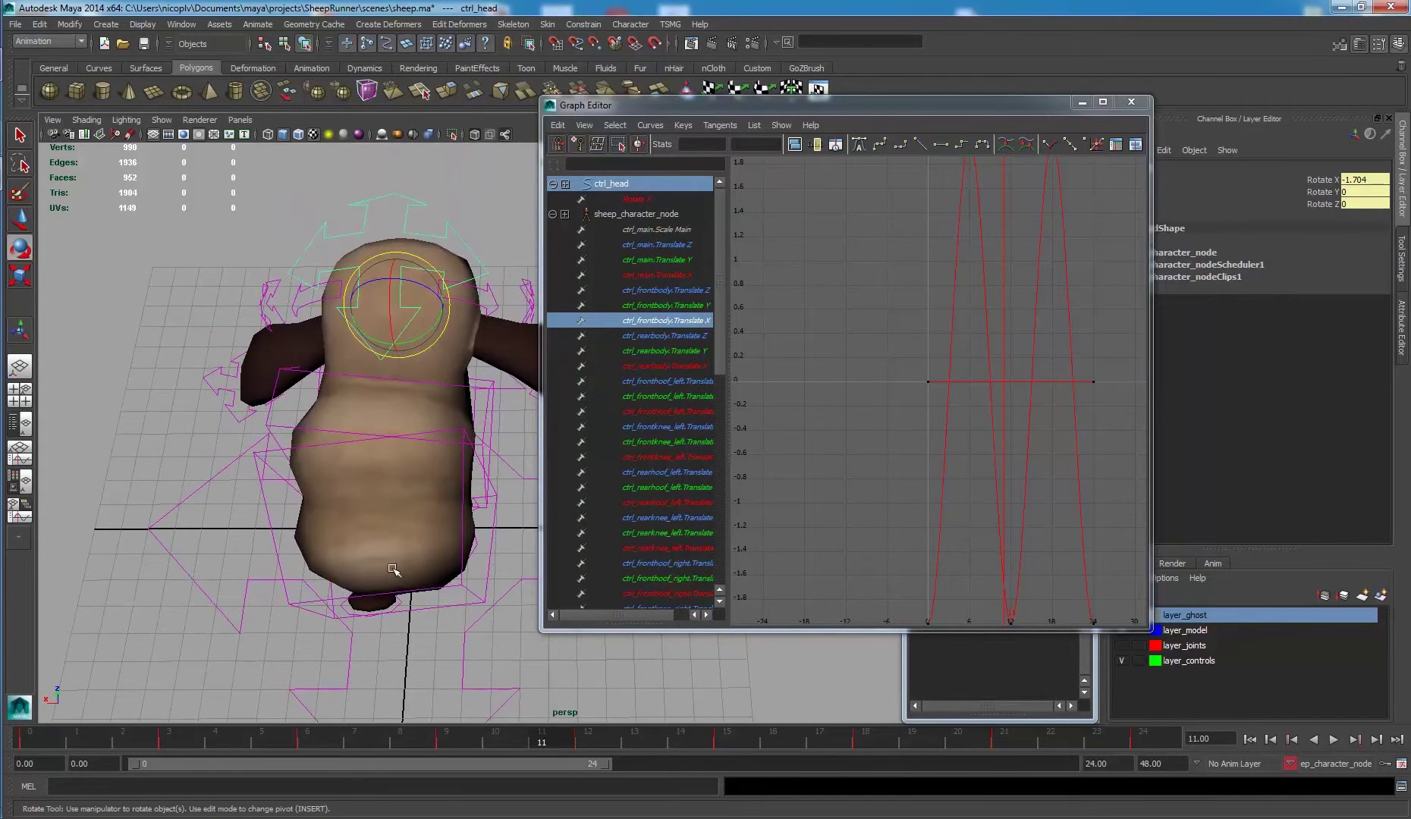
key("alt+v")
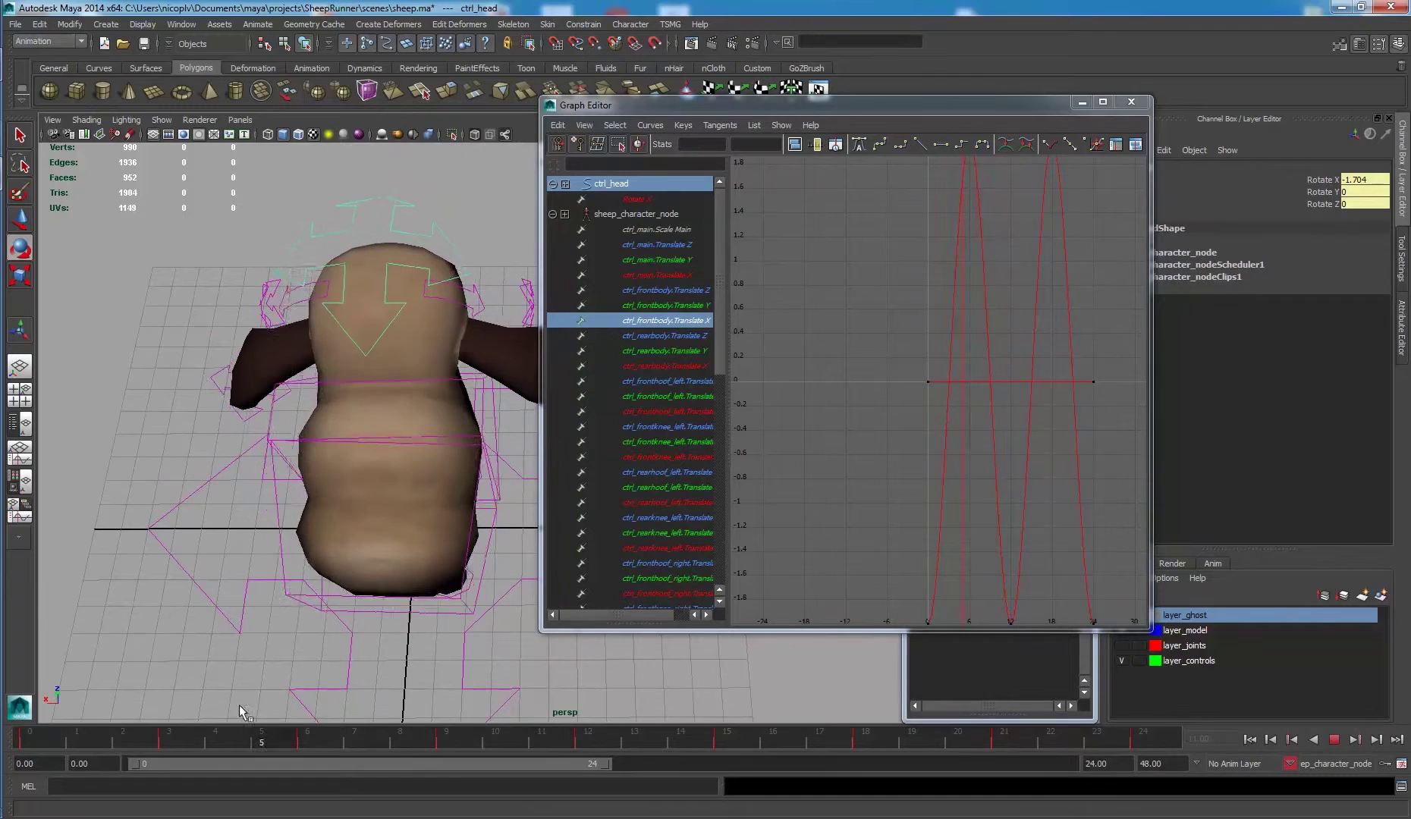
At frame 0, rotate the head sideways to about -4.49 in Rotate Y and key only that channel.
key("alt+shift+v")
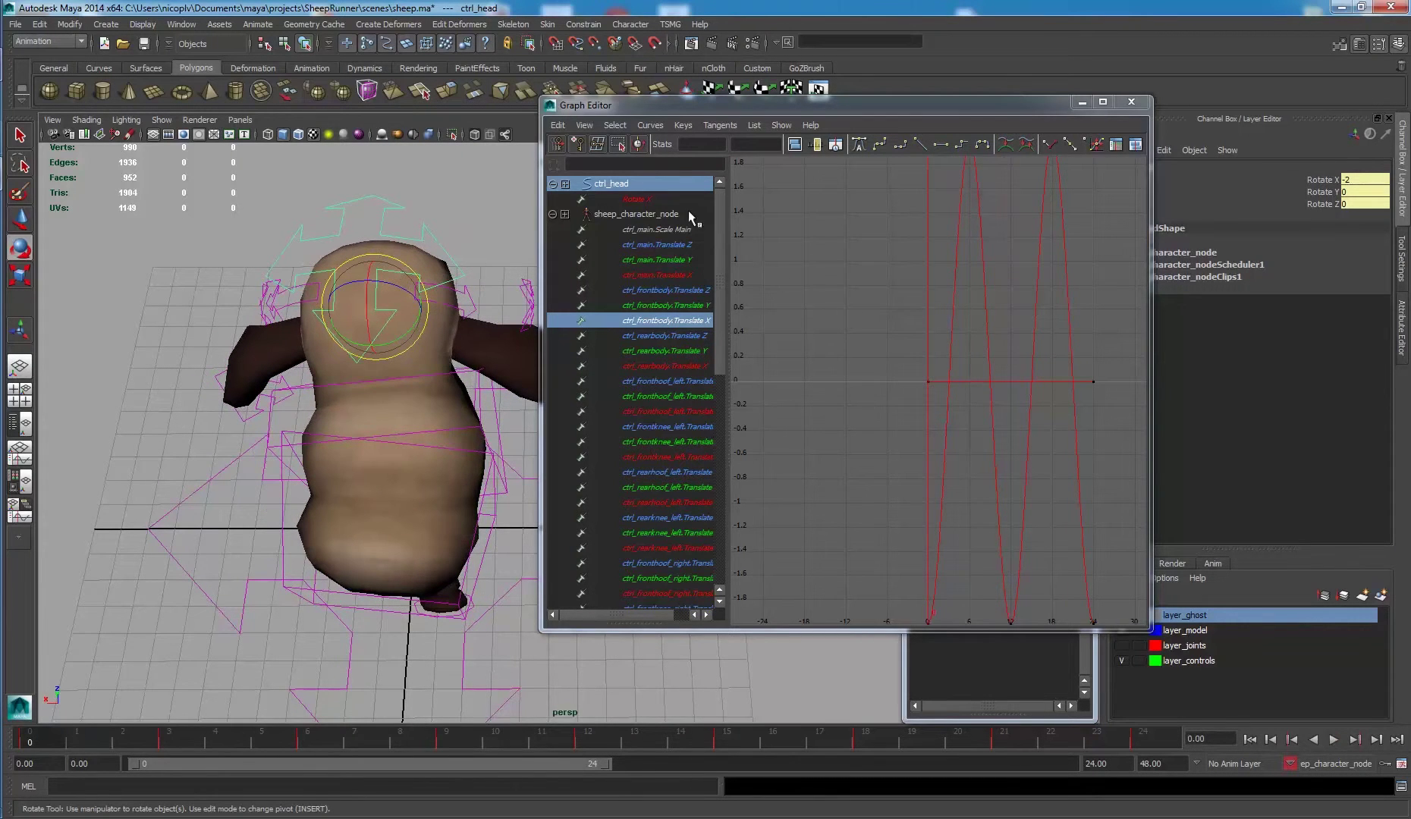
left_click(635, 187)
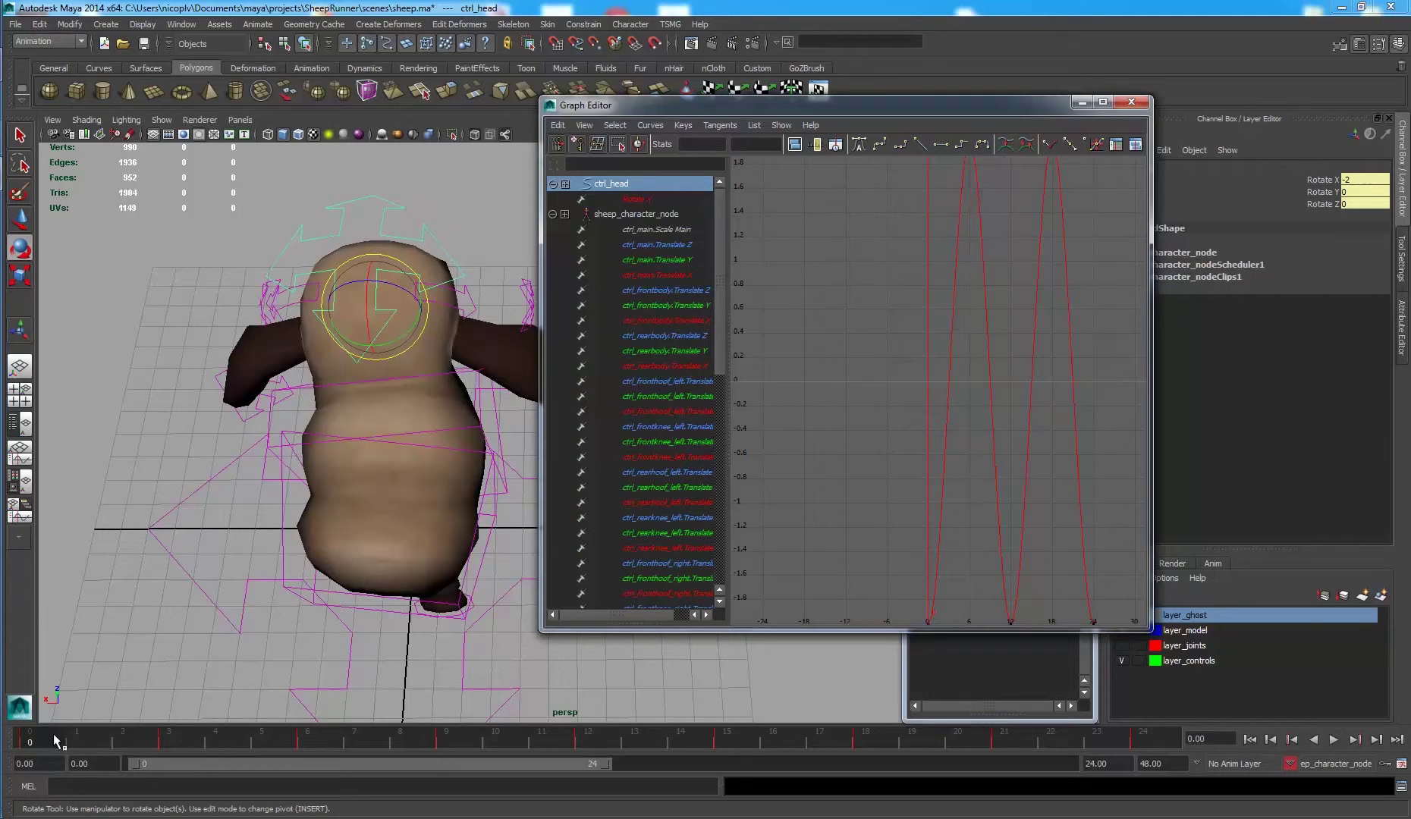
left_click(407, 331)
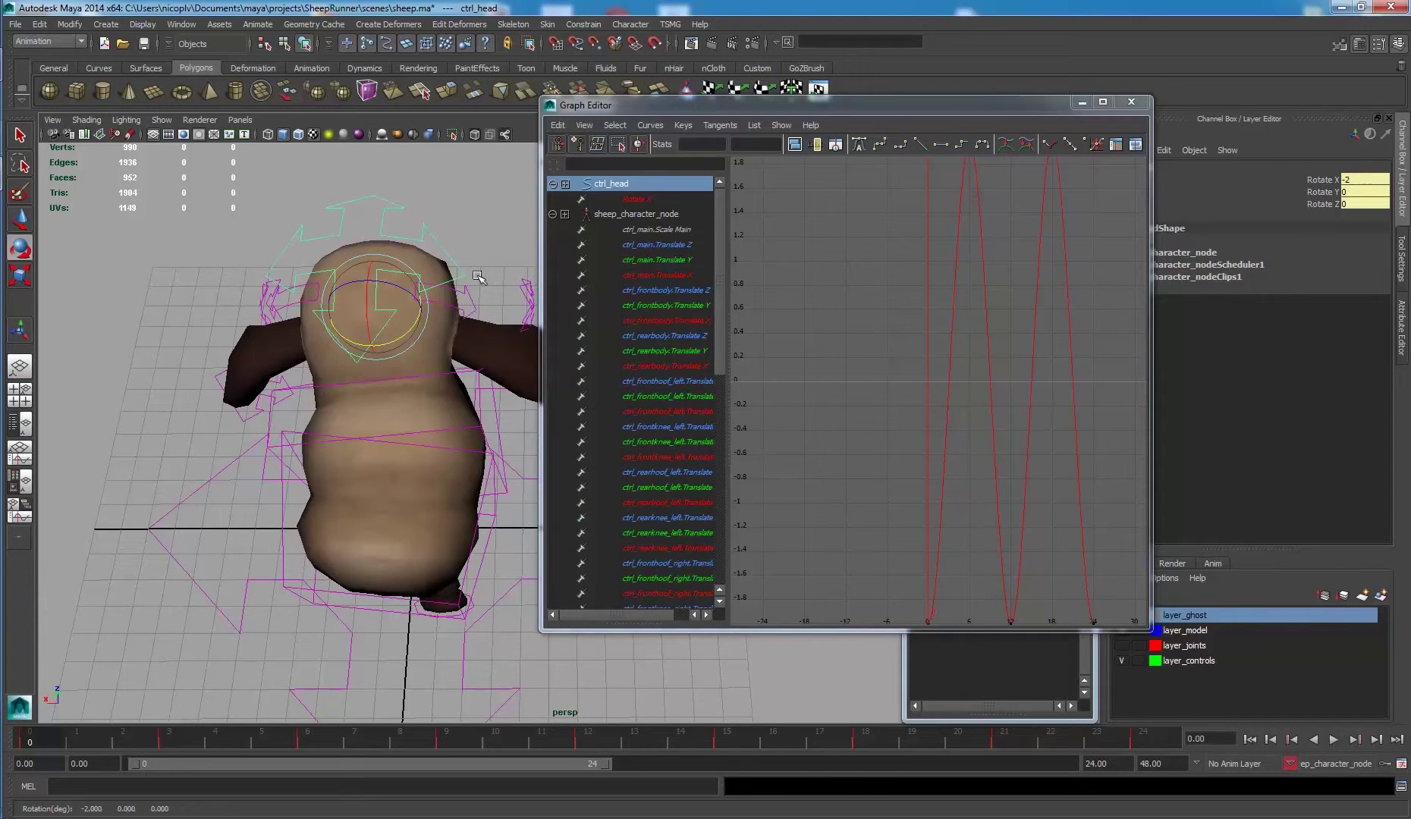
left_click_drag(404, 333, 403, 335)
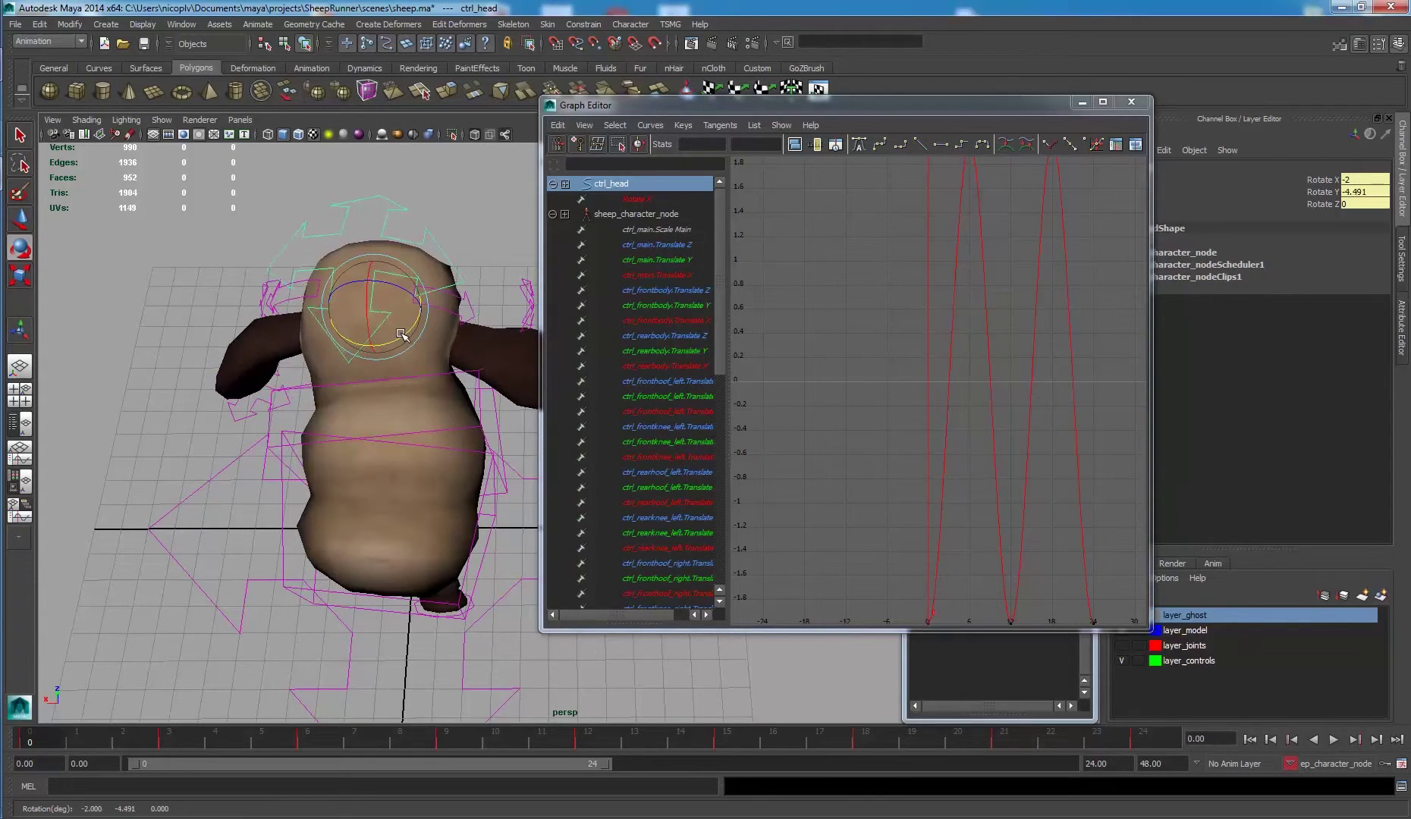
right_click(1321, 193)
left_click(1323, 219)
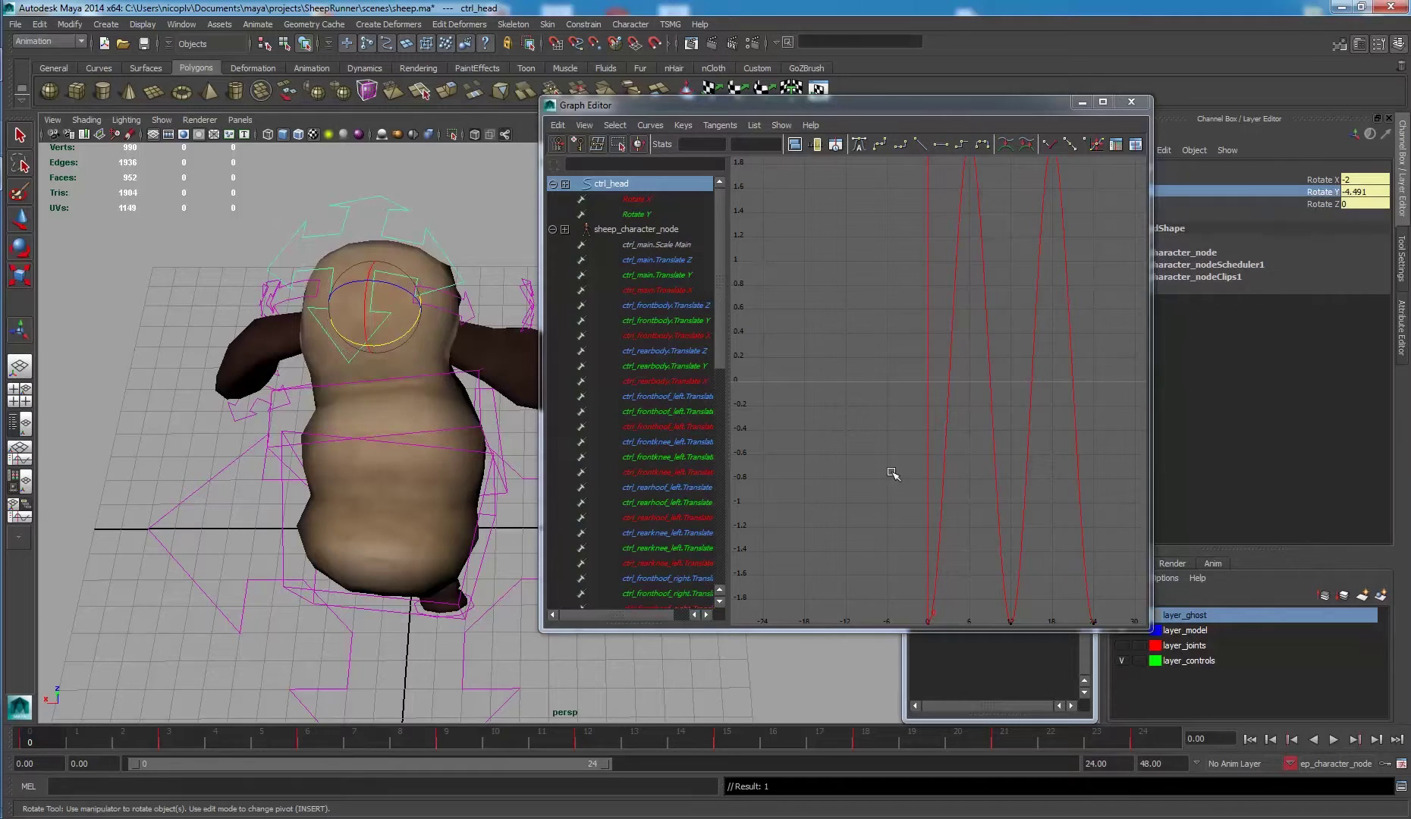
At frame 12, rotate the head to the opposite side to about 3.13 in Rotate Y and key that channel.
left_click(590, 747)
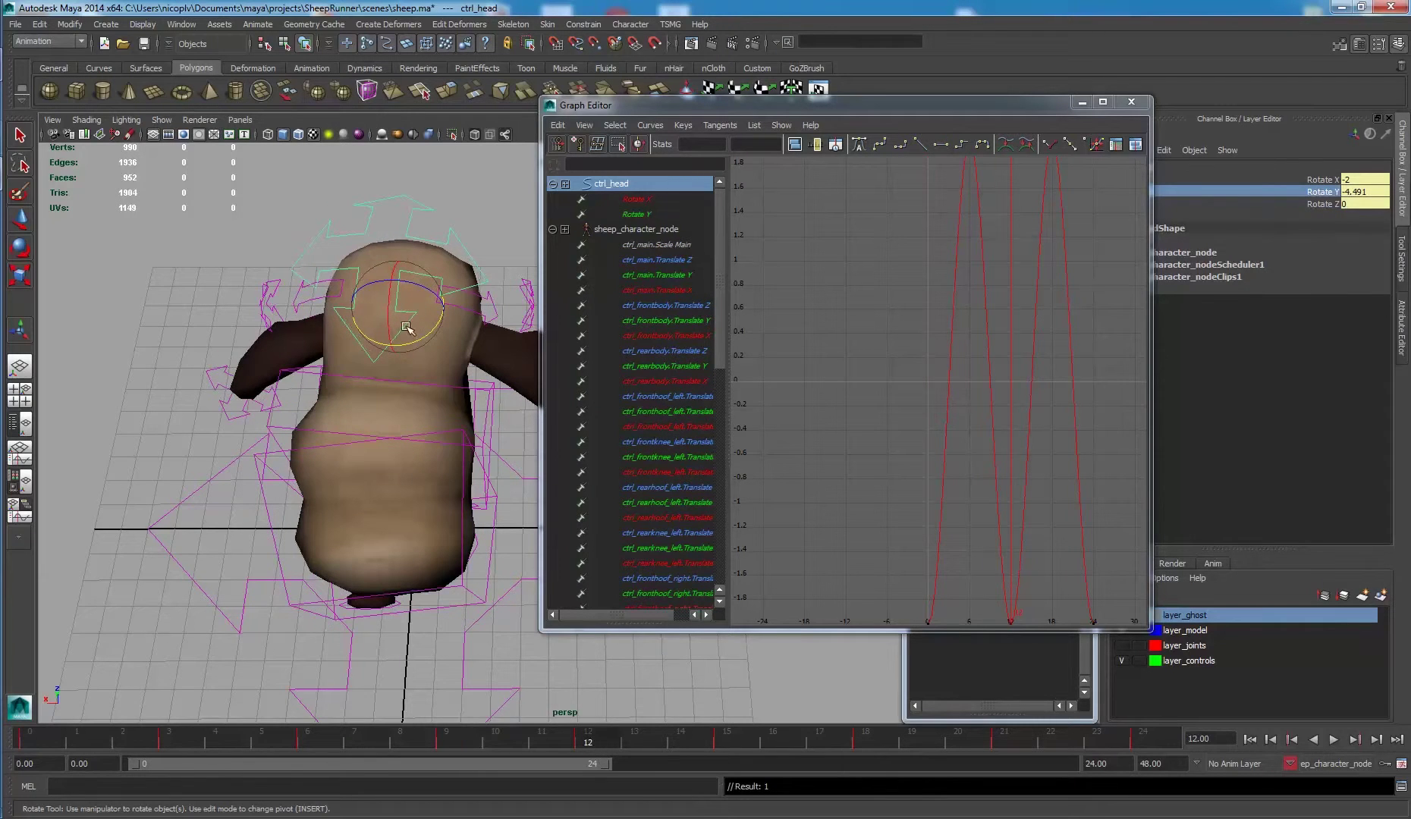
left_click_drag(416, 343, 423, 344)
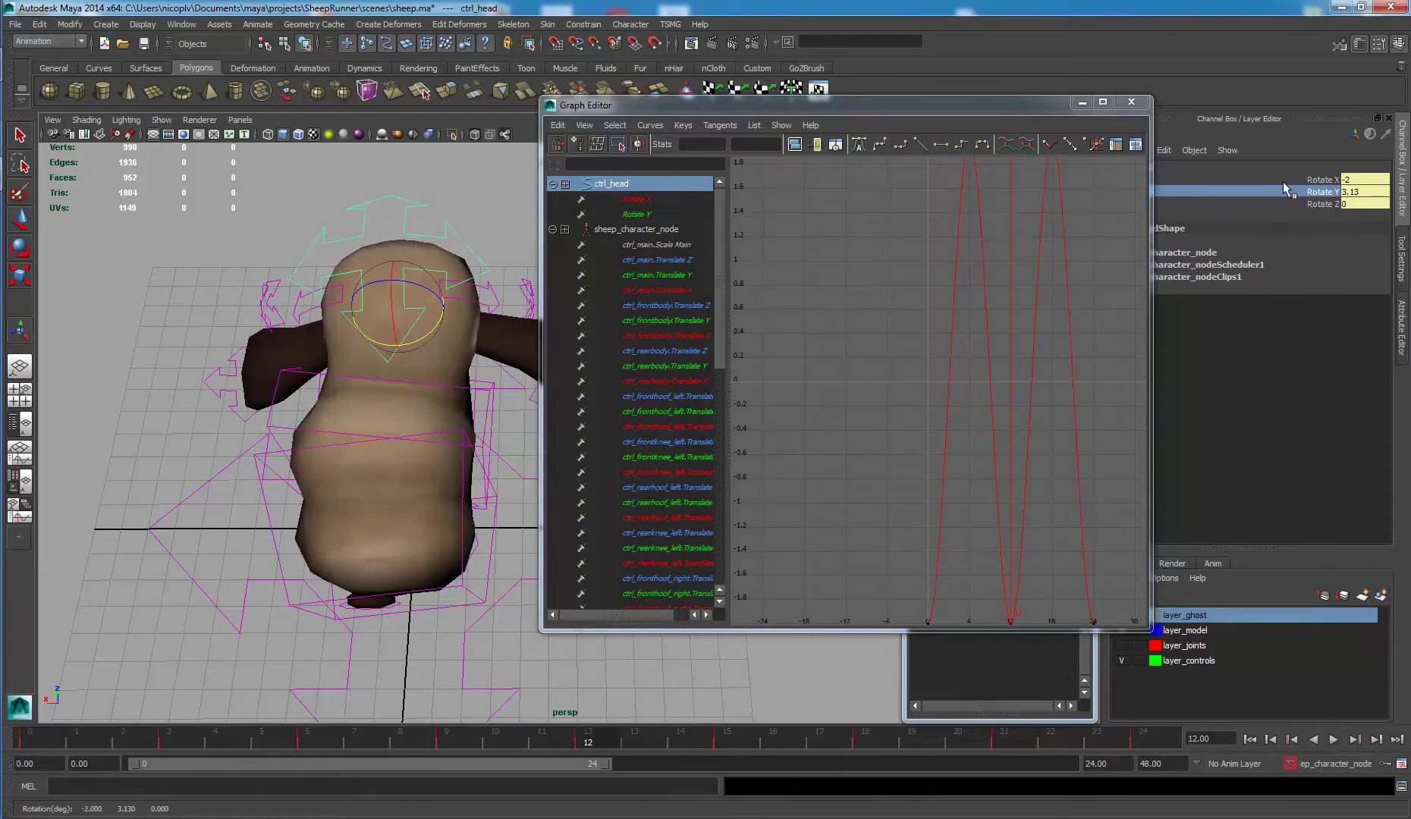
right_click(1353, 195)
left_click(1324, 220)
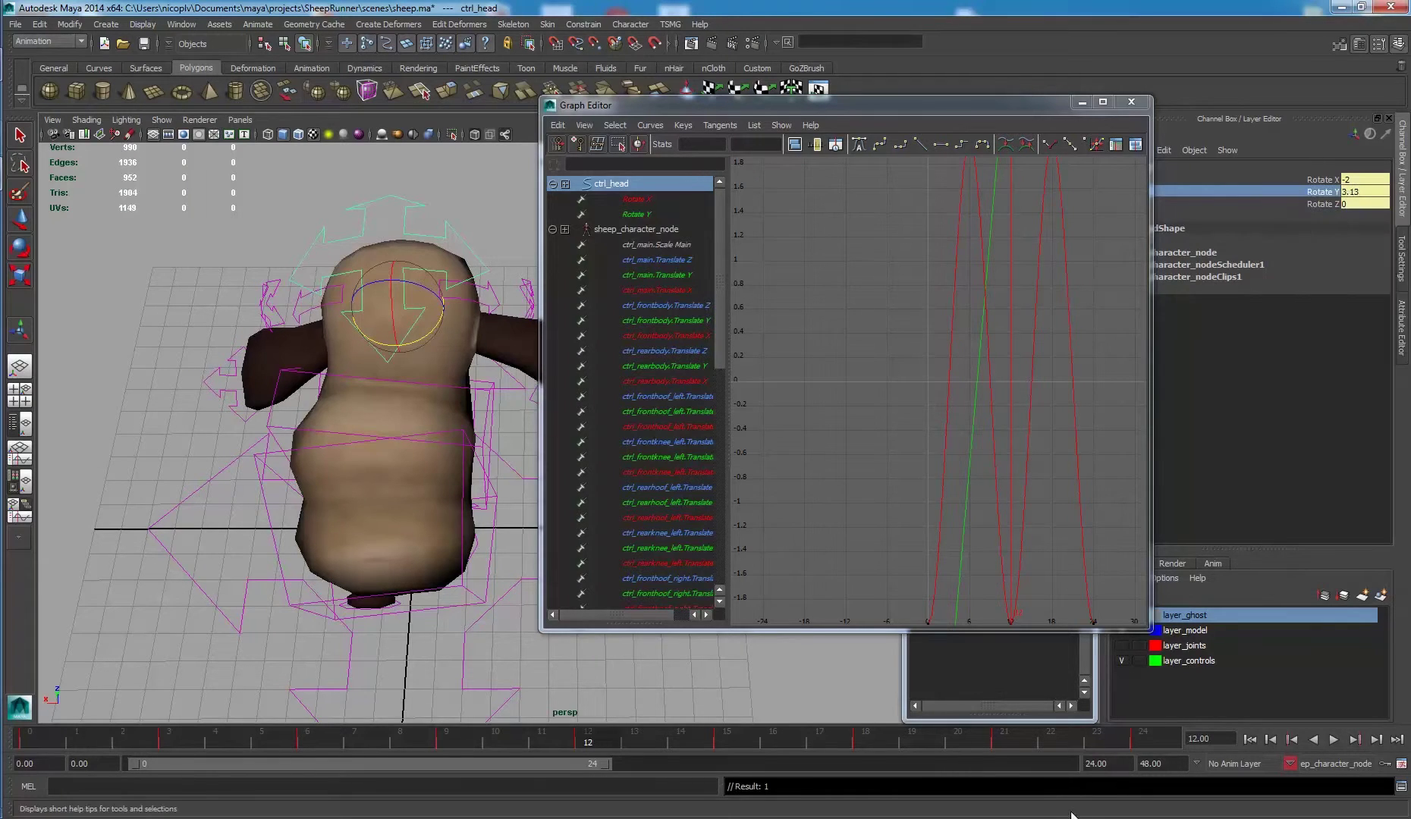
At frame 24, rotate the head to about -2.12 in Rotate Y, key that channel, and show only its Rotate Y curve.
left_click(1146, 742)
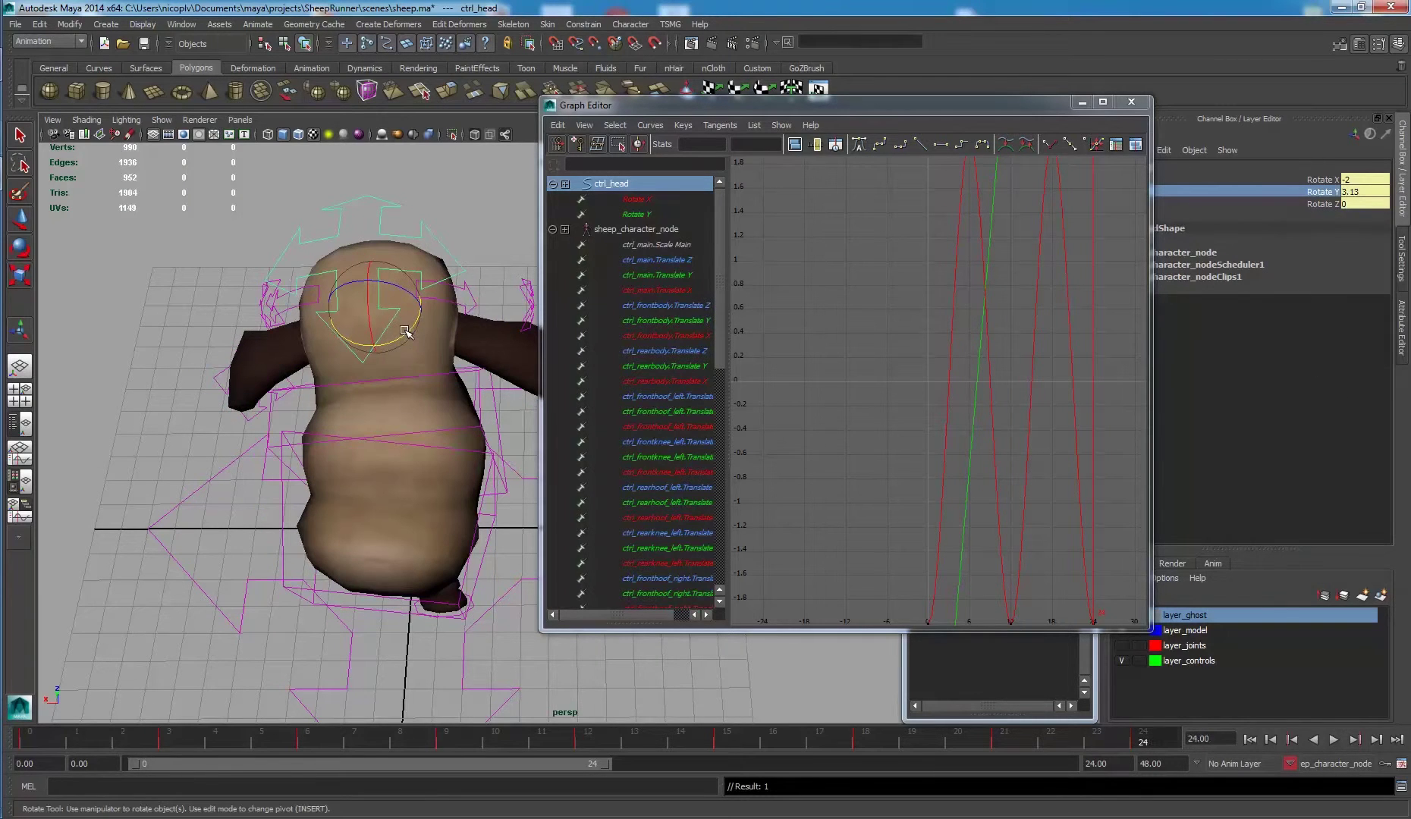
left_click_drag(406, 331, 402, 334)
right_click(1329, 193)
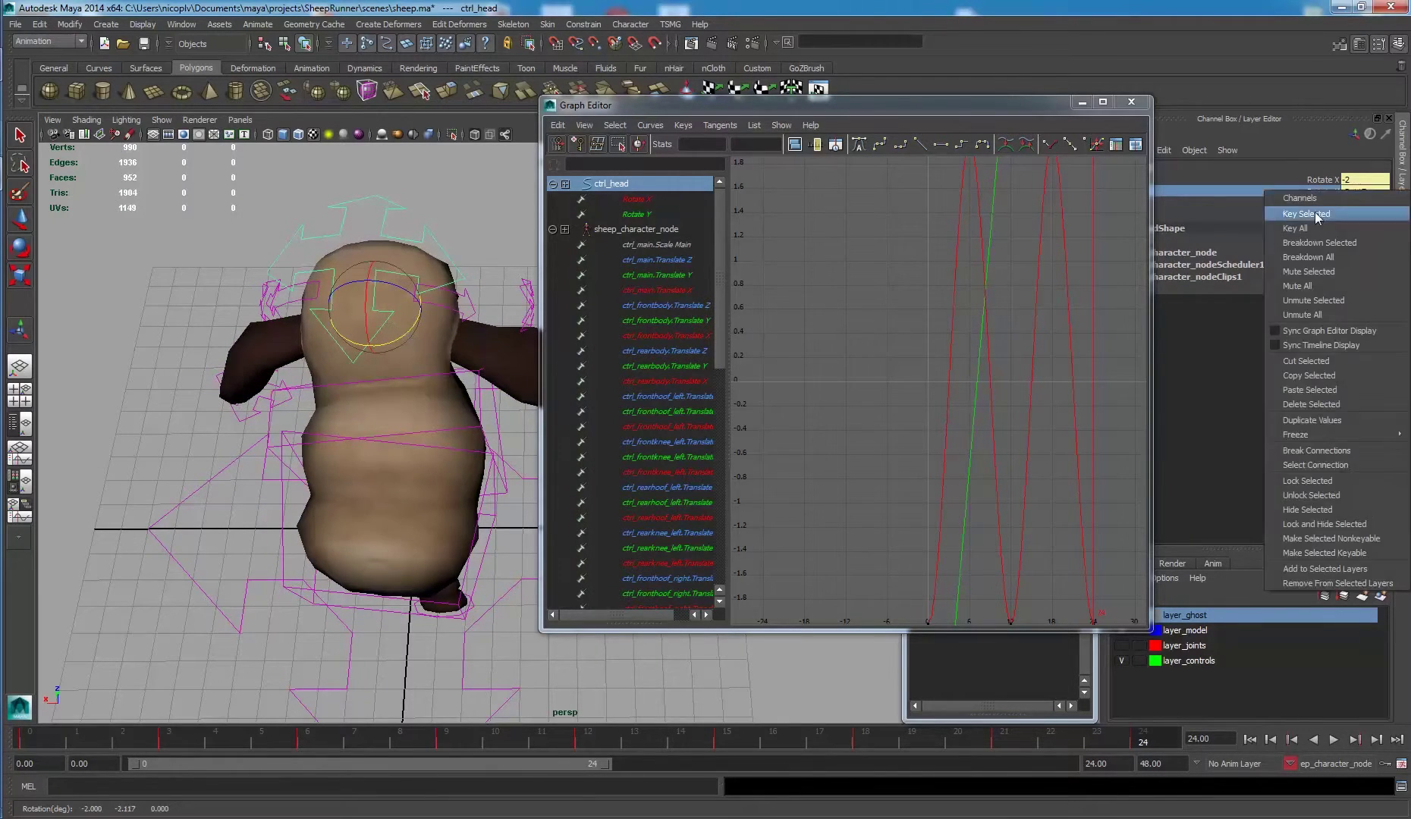
left_click(1316, 216)
left_click(641, 215)
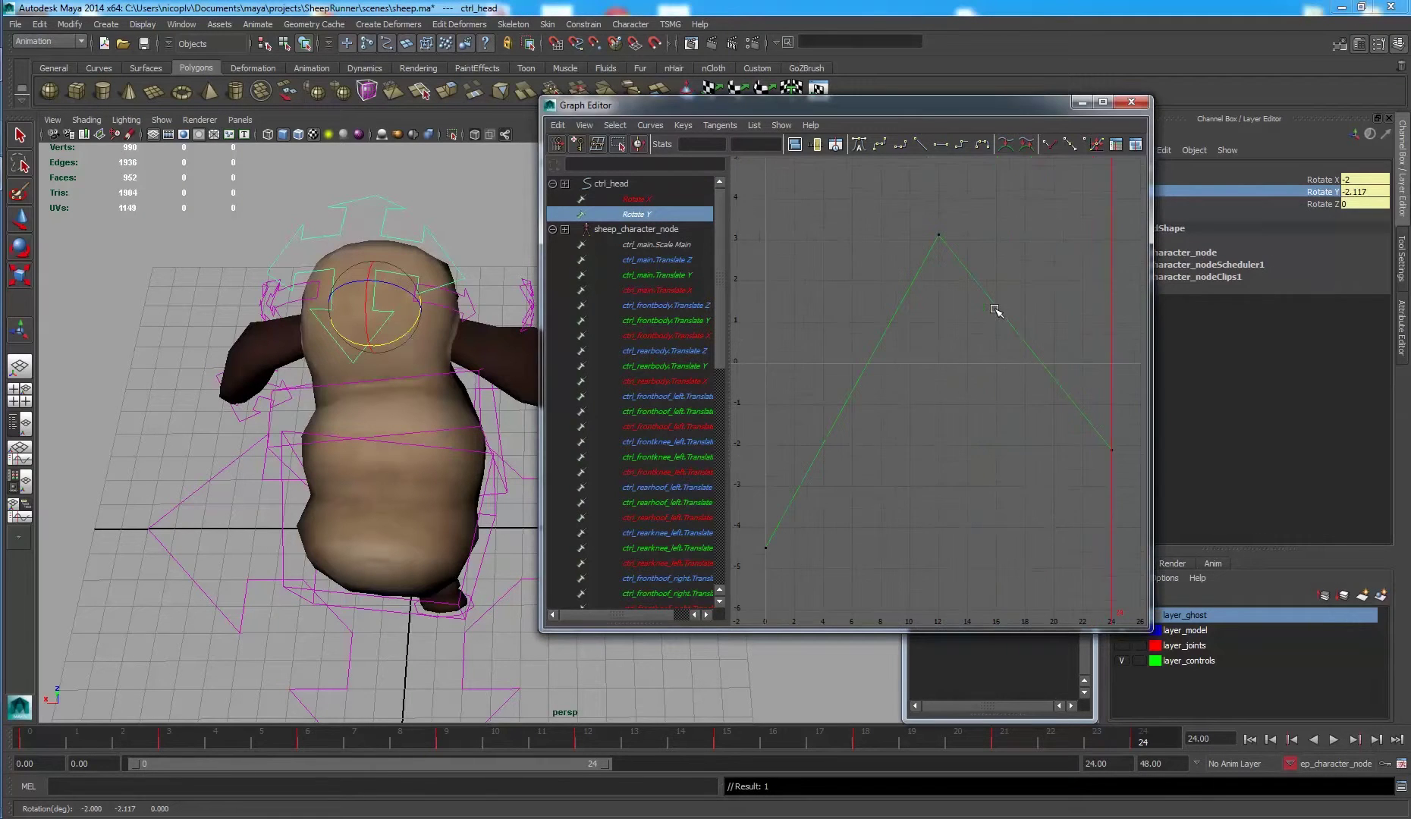
Set the head control's Rotate Y at frame 24 to -3 and key only that channel.
left_click_drag(1121, 447, 747, 624)
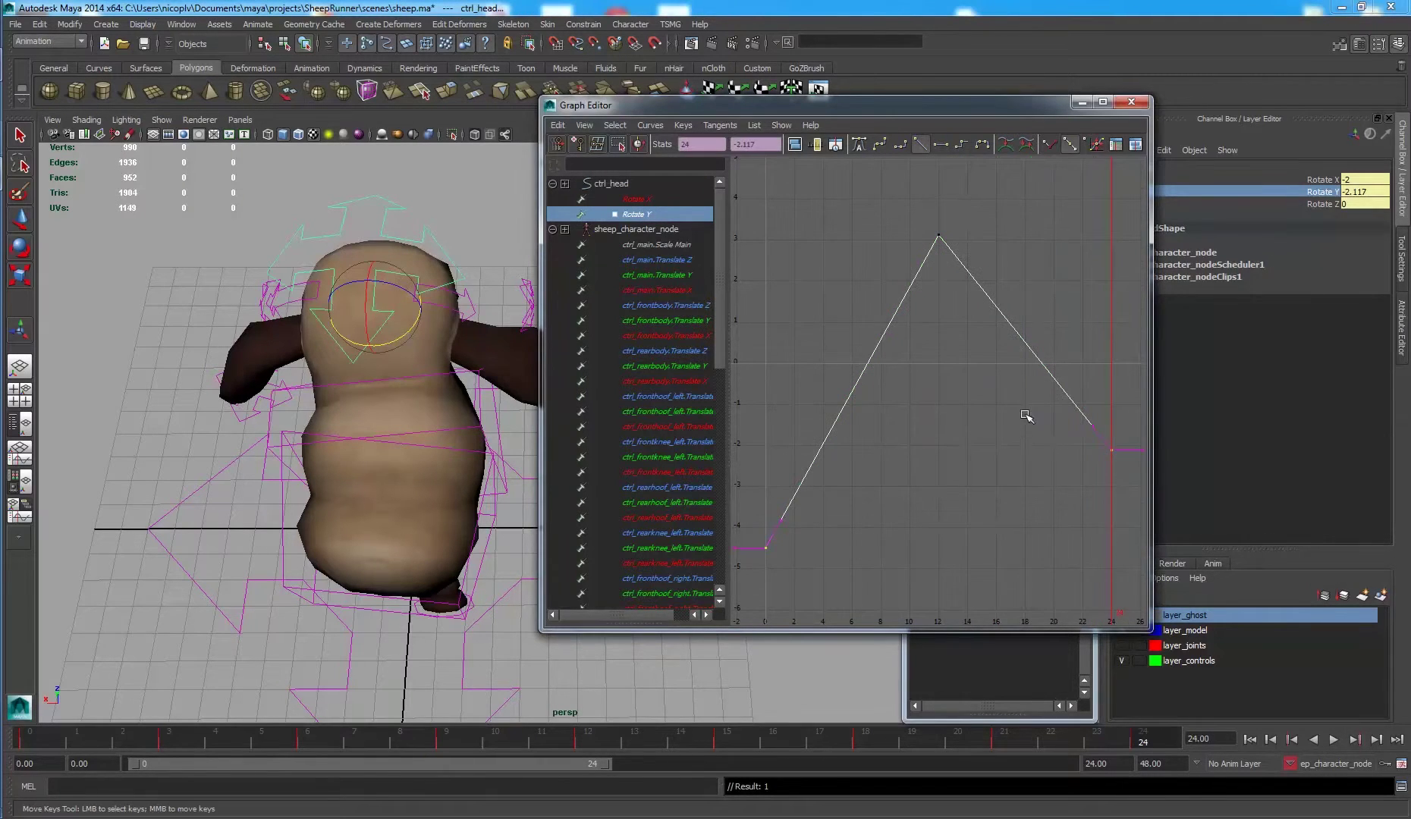
double_click(1366, 192)
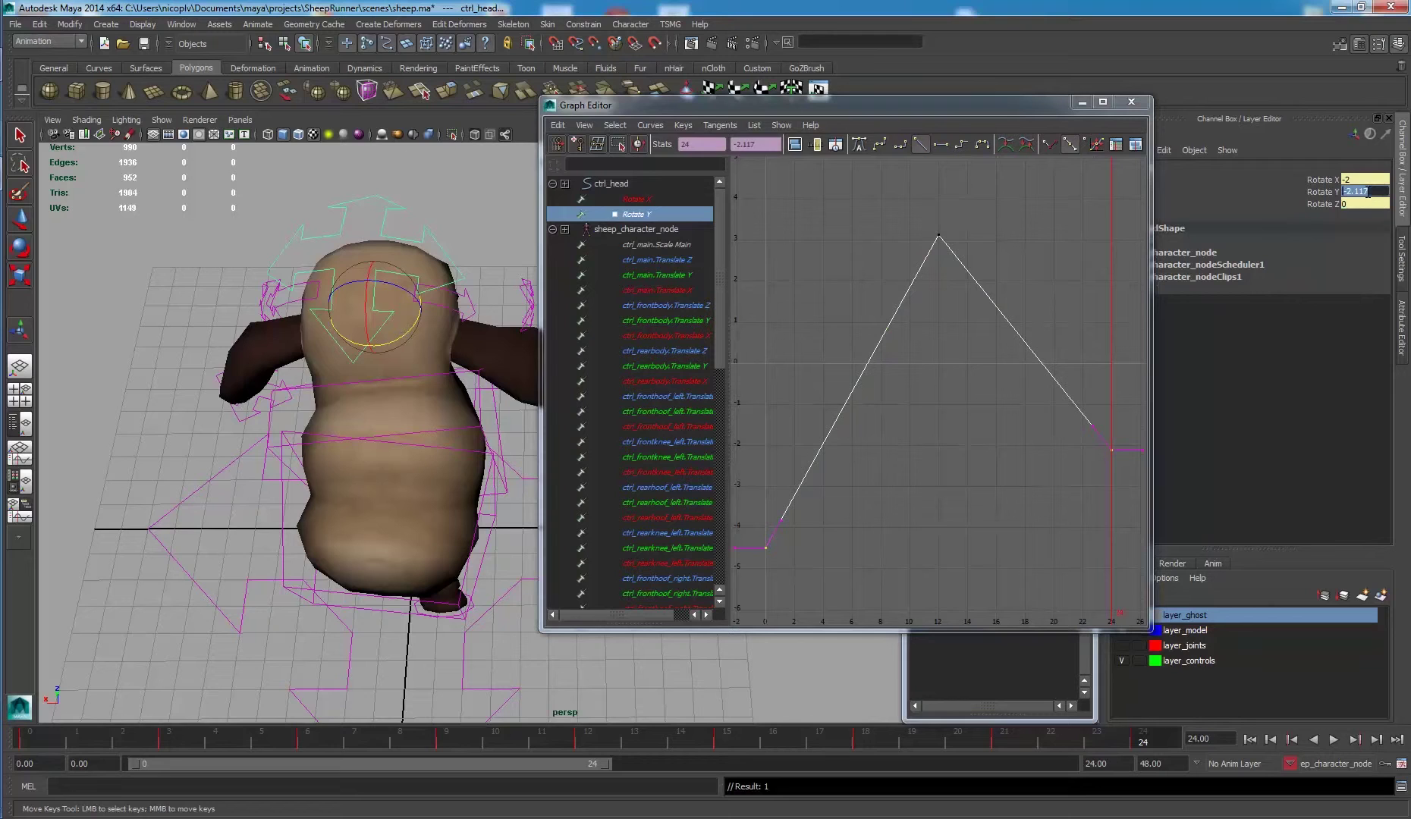
type("-30")
key("Return")
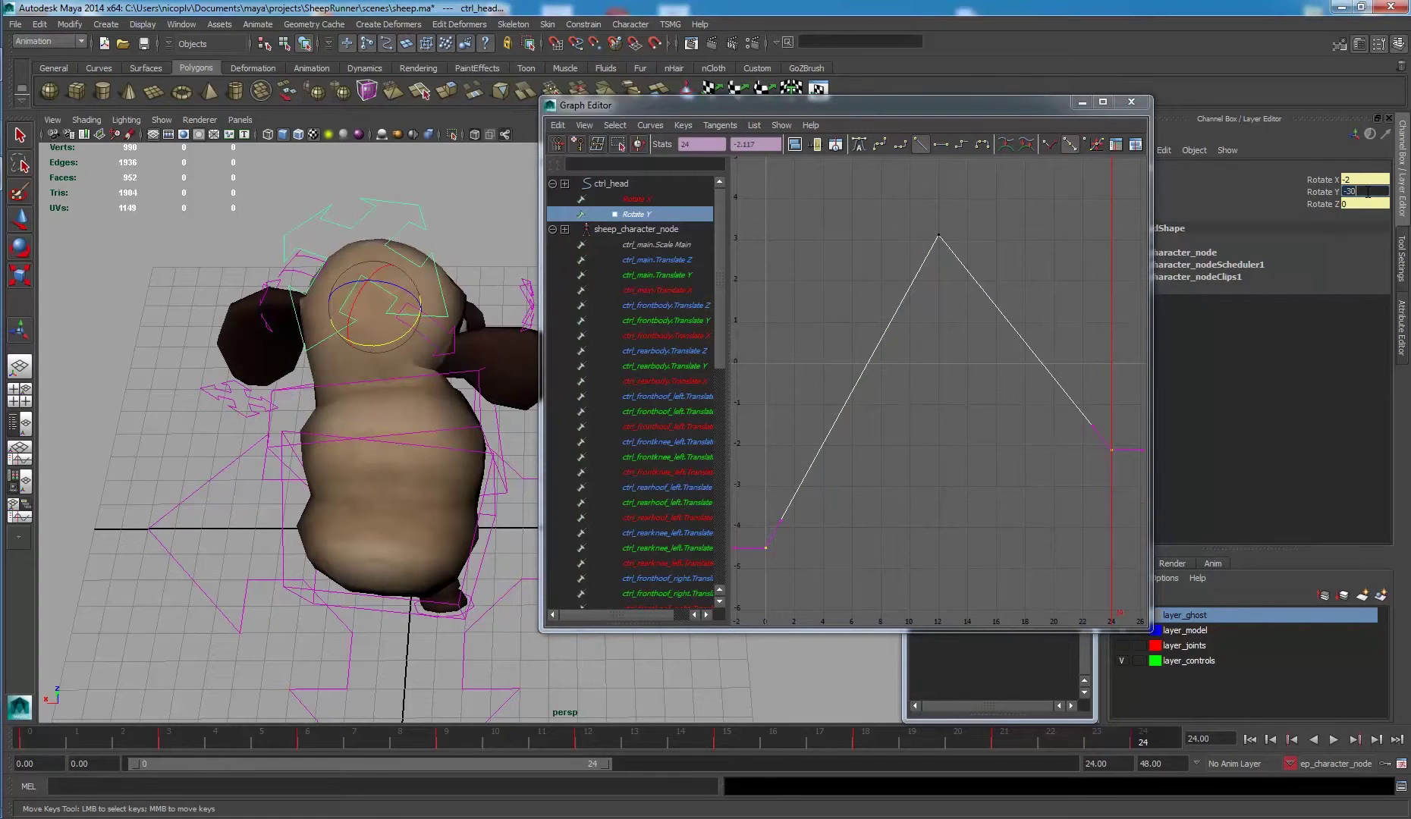
key("BackSpace")
key("Return")
left_click(1324, 192)
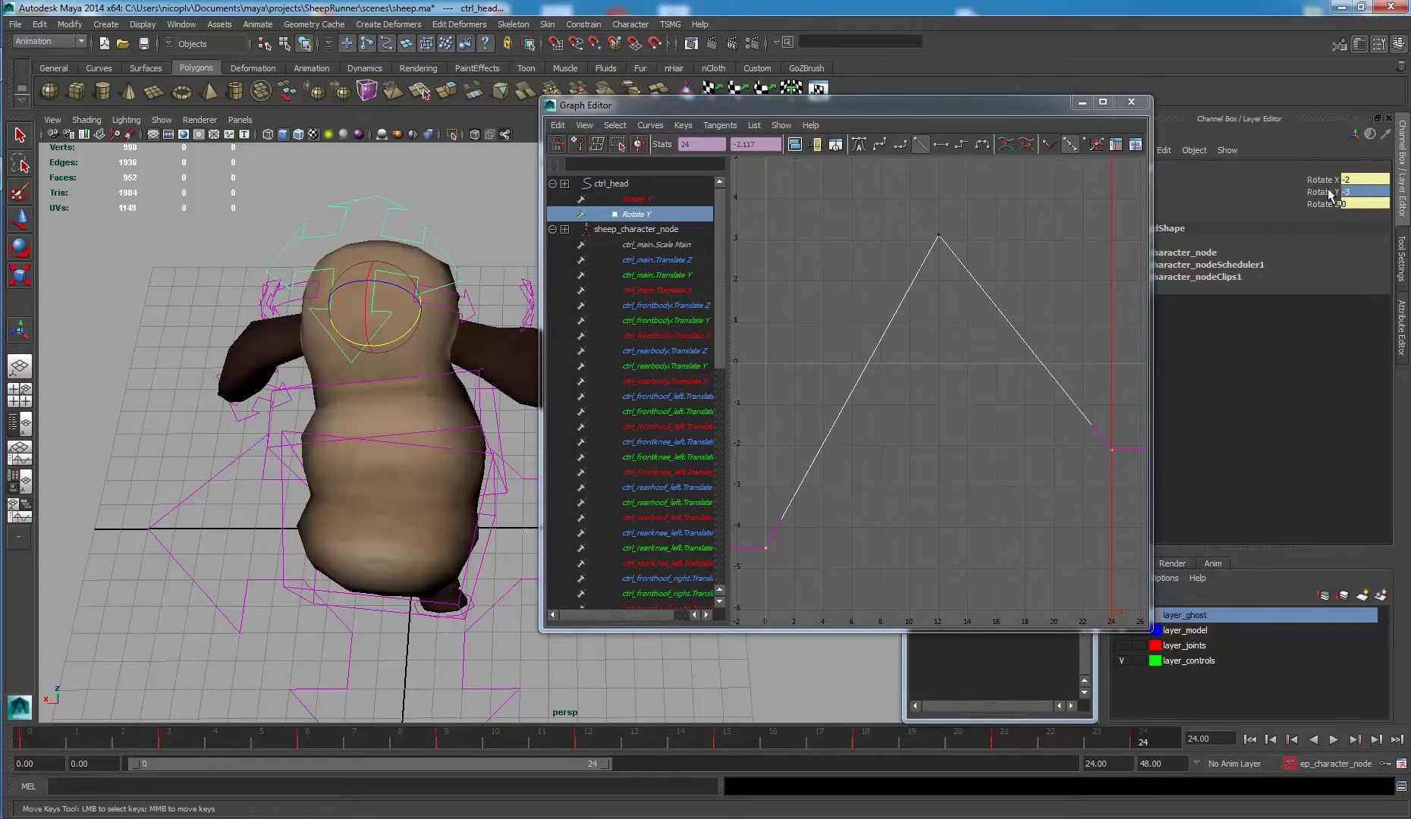
right_click(1324, 192)
left_click(1308, 199)
In the Rotate Y curve, set the frame 0 and frame 24 keys to -3 and the frame 12 key to 3.
left_click_drag(751, 459, 1083, 608)
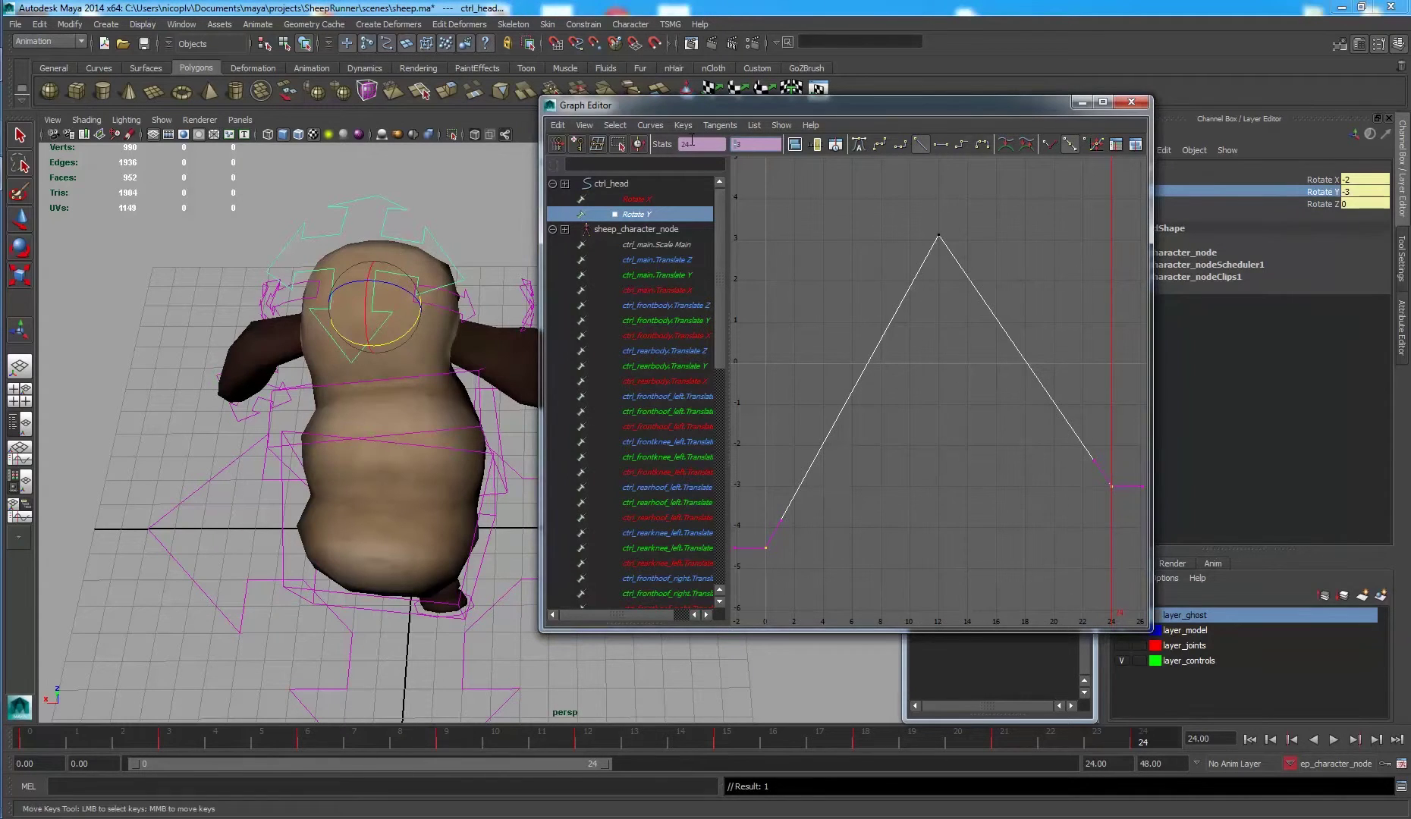
key("Return")
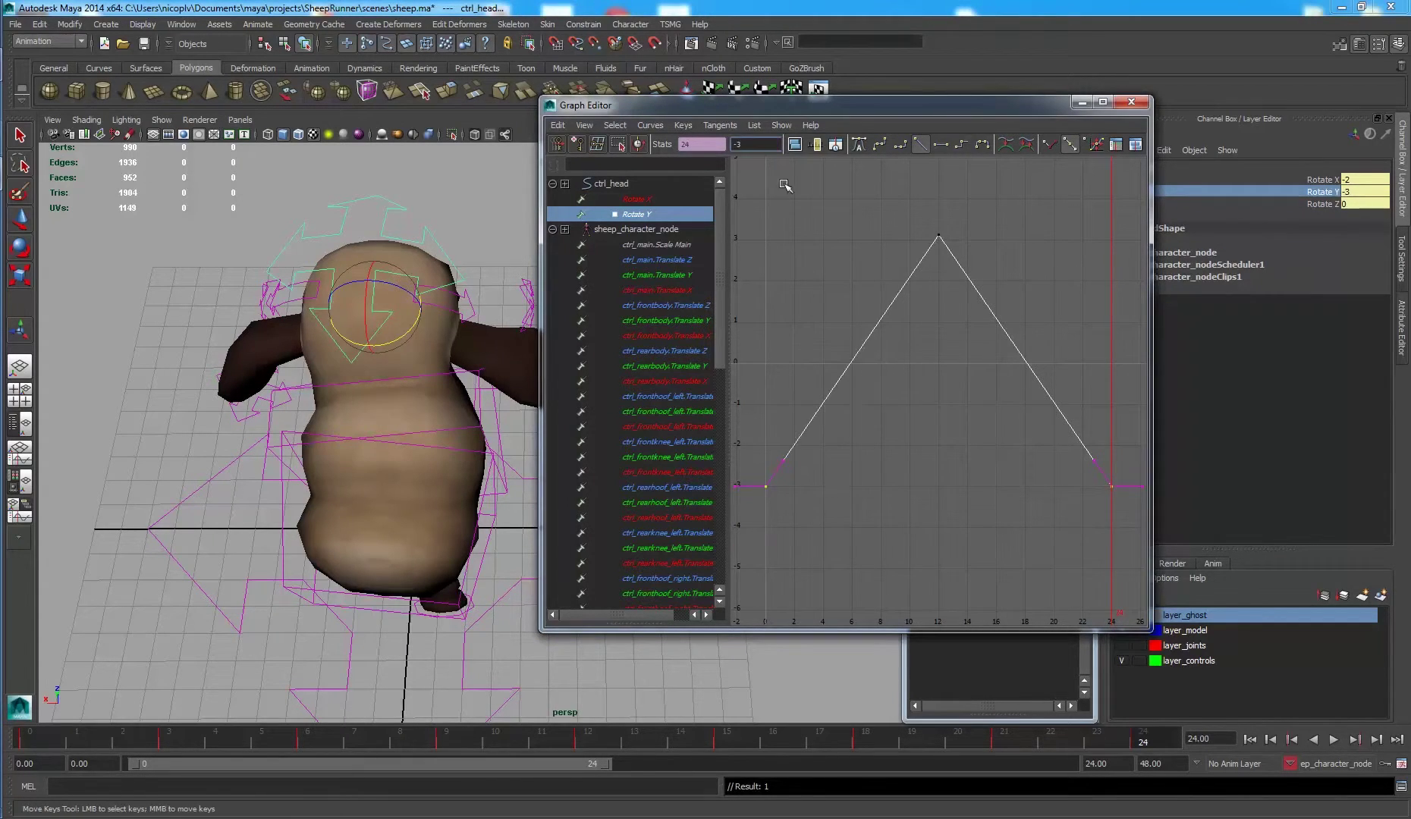
left_click(938, 236)
type("3")
key("Return")
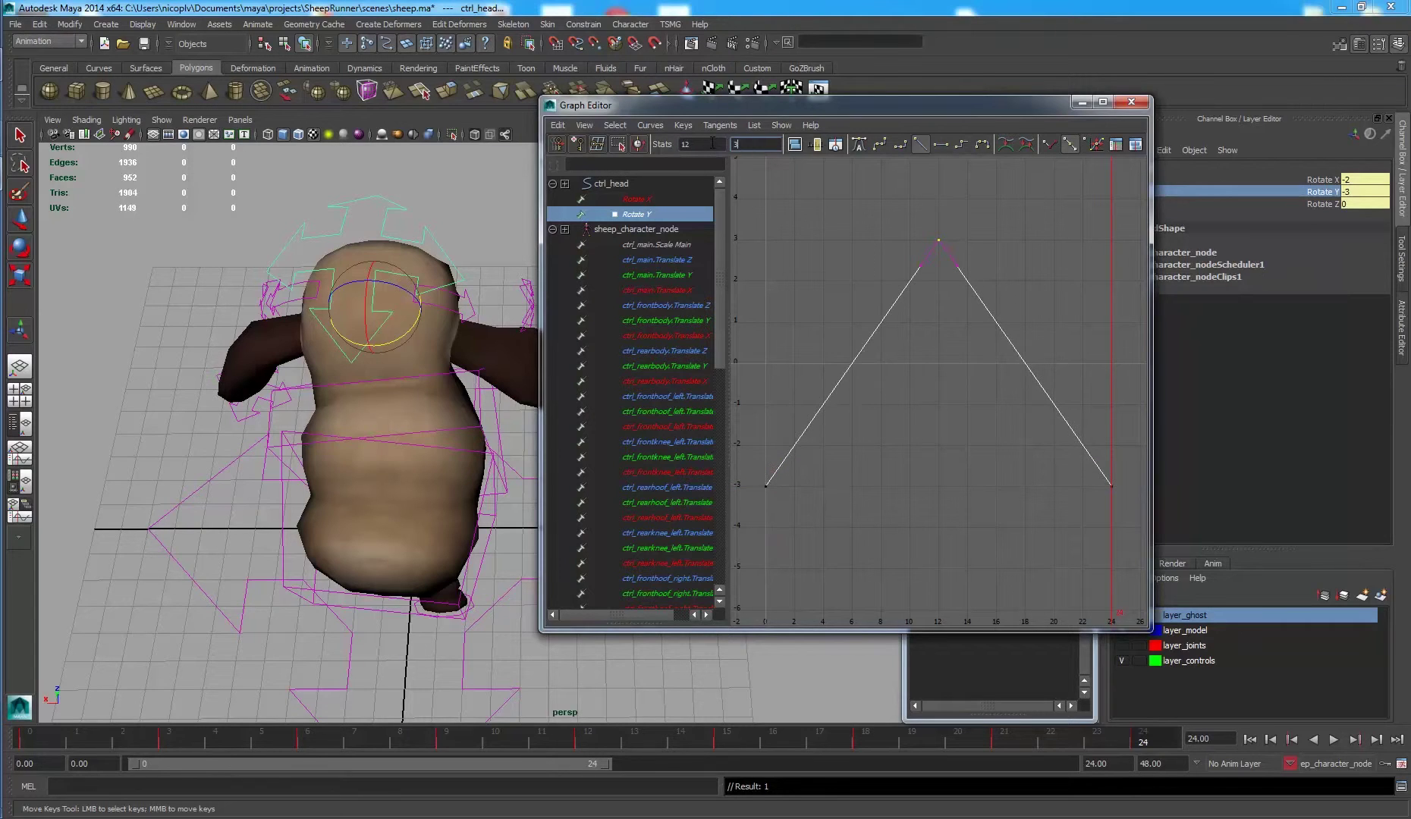
Apply auto tangents to all Rotate Y keys and play back the animation from frame 0.
left_click_drag(744, 226, 1126, 525)
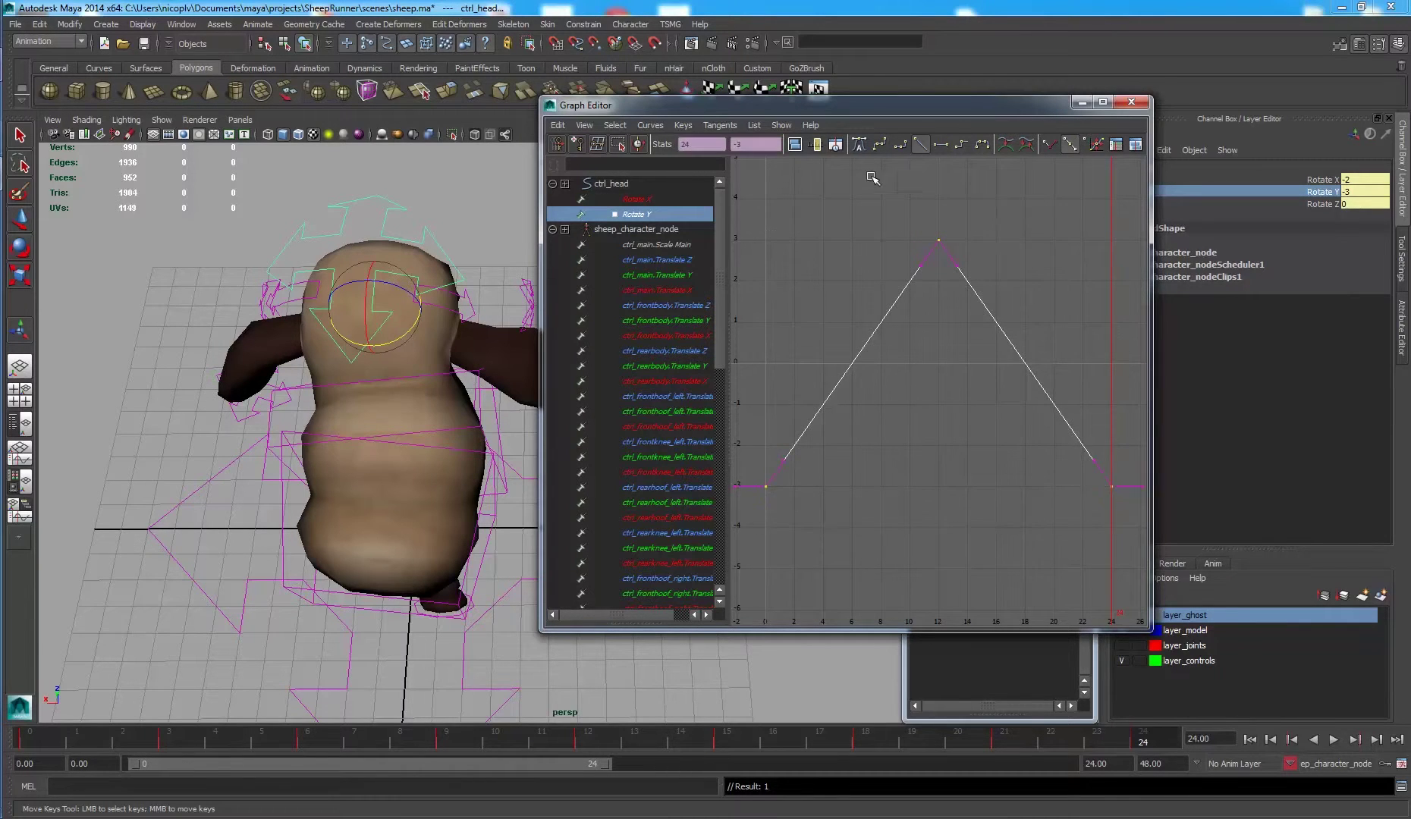
left_click(860, 145)
left_click(941, 192)
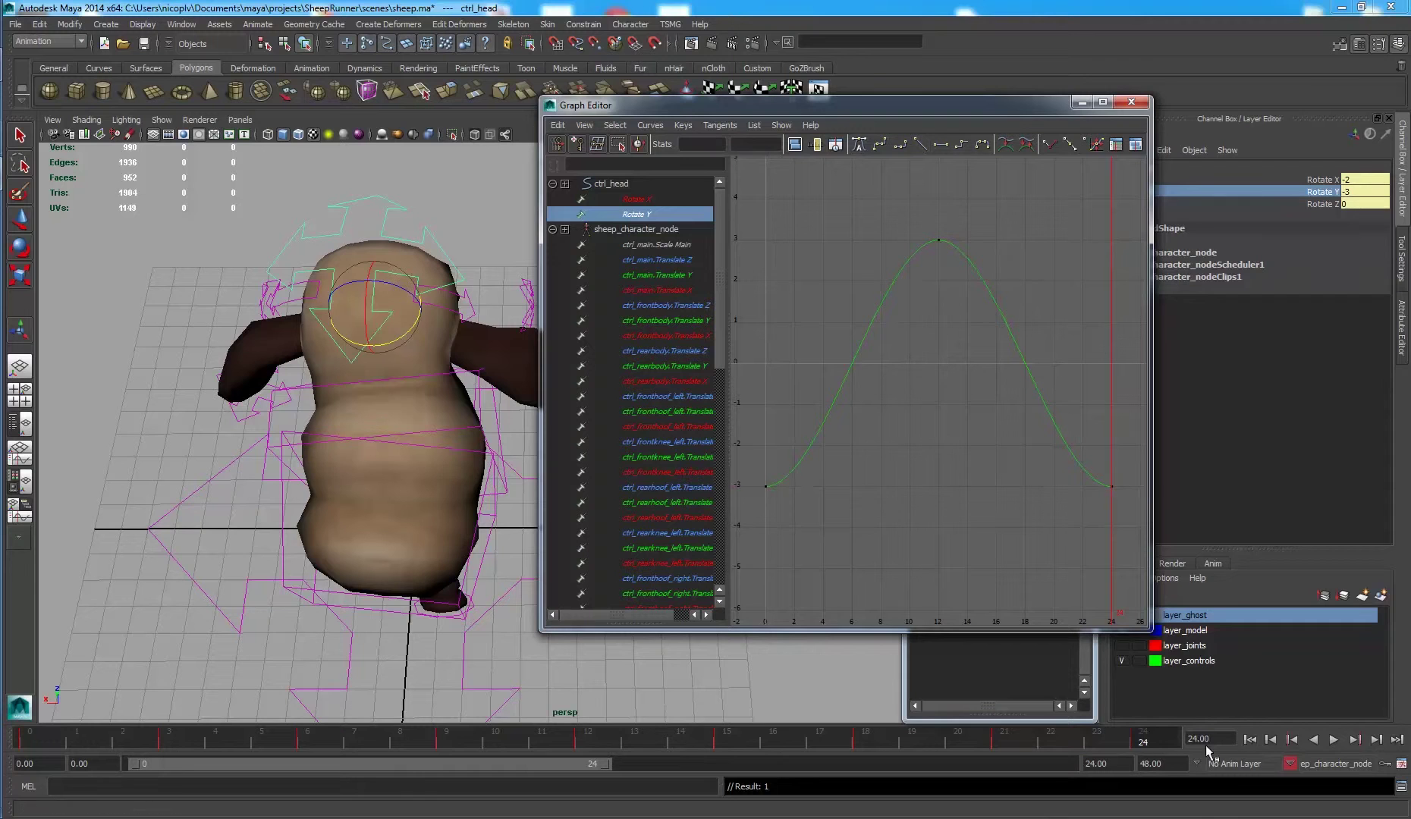
left_click(1248, 740)
left_click(1332, 740)
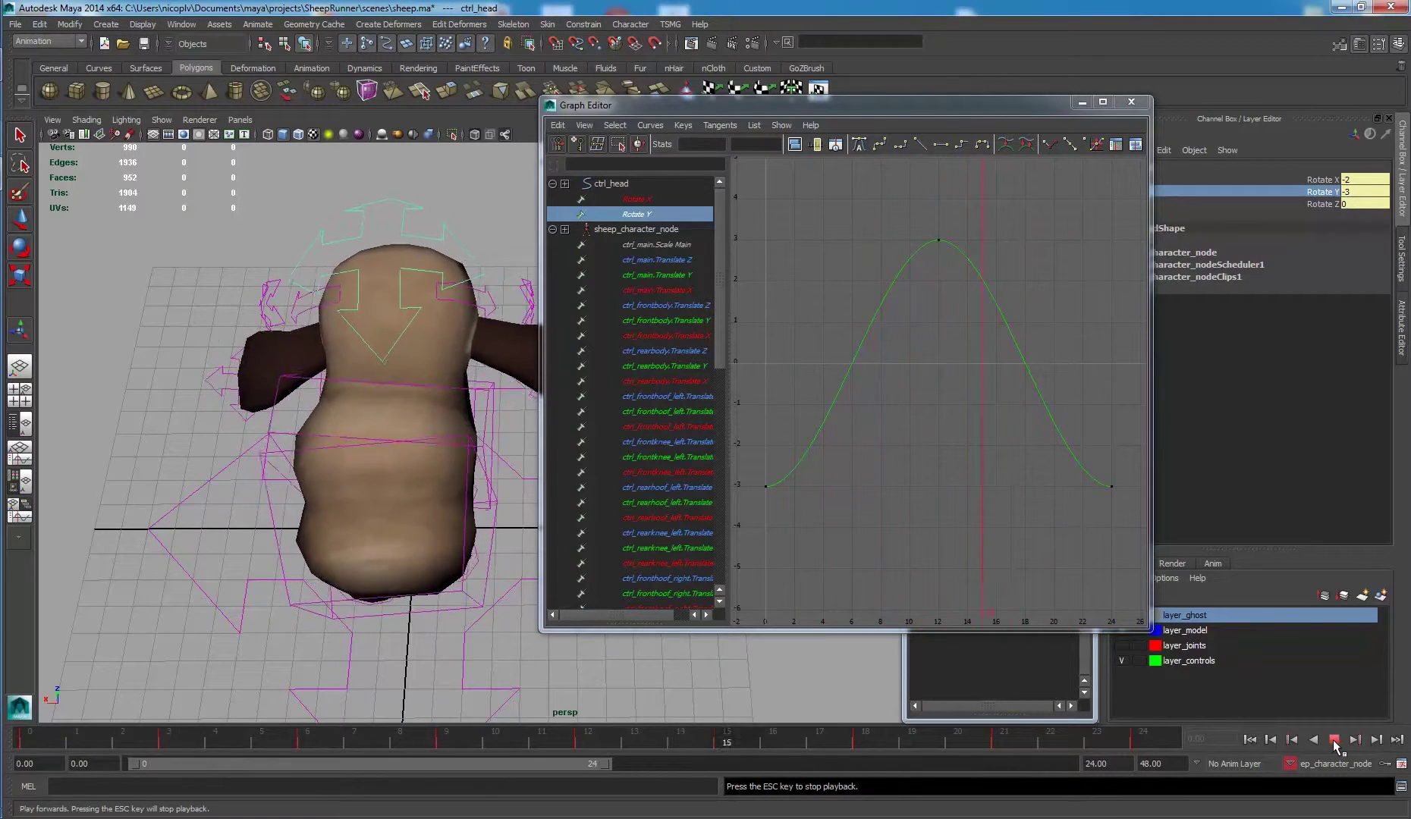
left_click(1334, 743)
Select both eye controls and, at frame 0, move them to about -0.601 in Translate Y and 2.613 in Translate Z.
left_click_drag(487, 489, 656, 409, "alt")
left_click_drag(468, 396, 205, 488, "alt")
left_click(311, 460)
left_click(332, 453, "shift")
key("w")
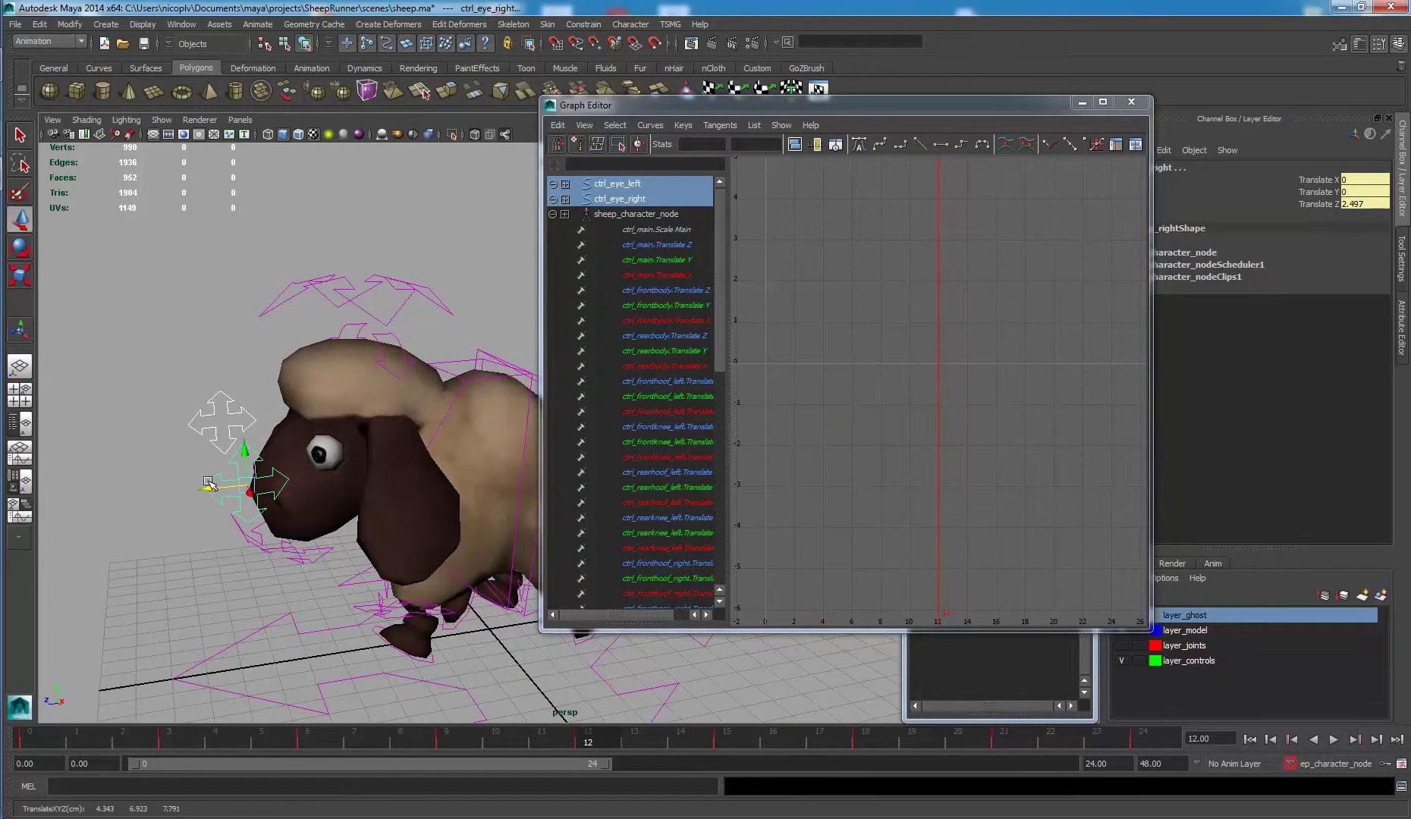
left_click(33, 738)
left_click_drag(283, 488, 279, 432, "alt")
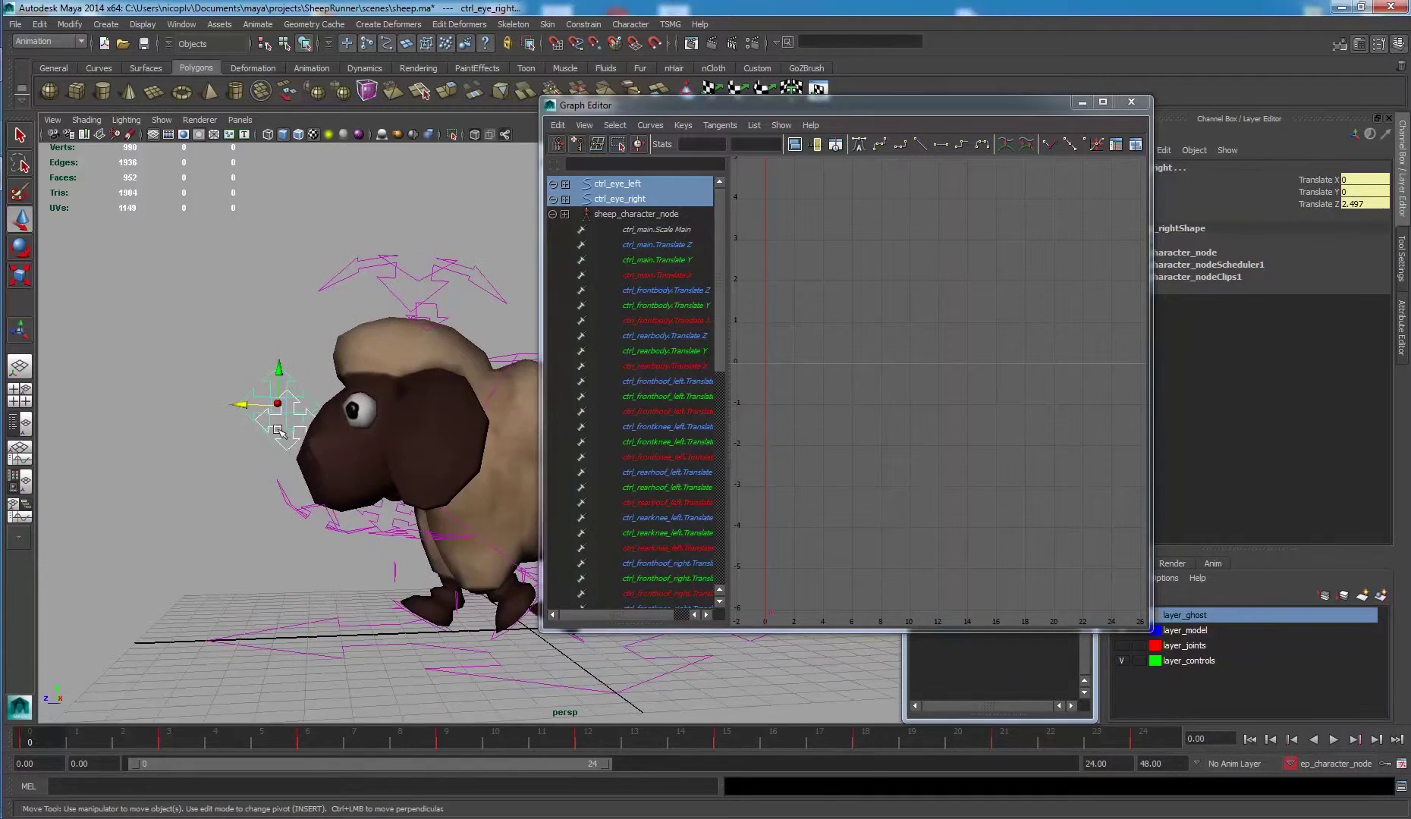
mouse_move(281, 371)
left_mouse_down()
mouse_move(231, 418)
mouse_move(271, 391)
left_mouse_up()
left_click_drag(220, 431, 231, 430)
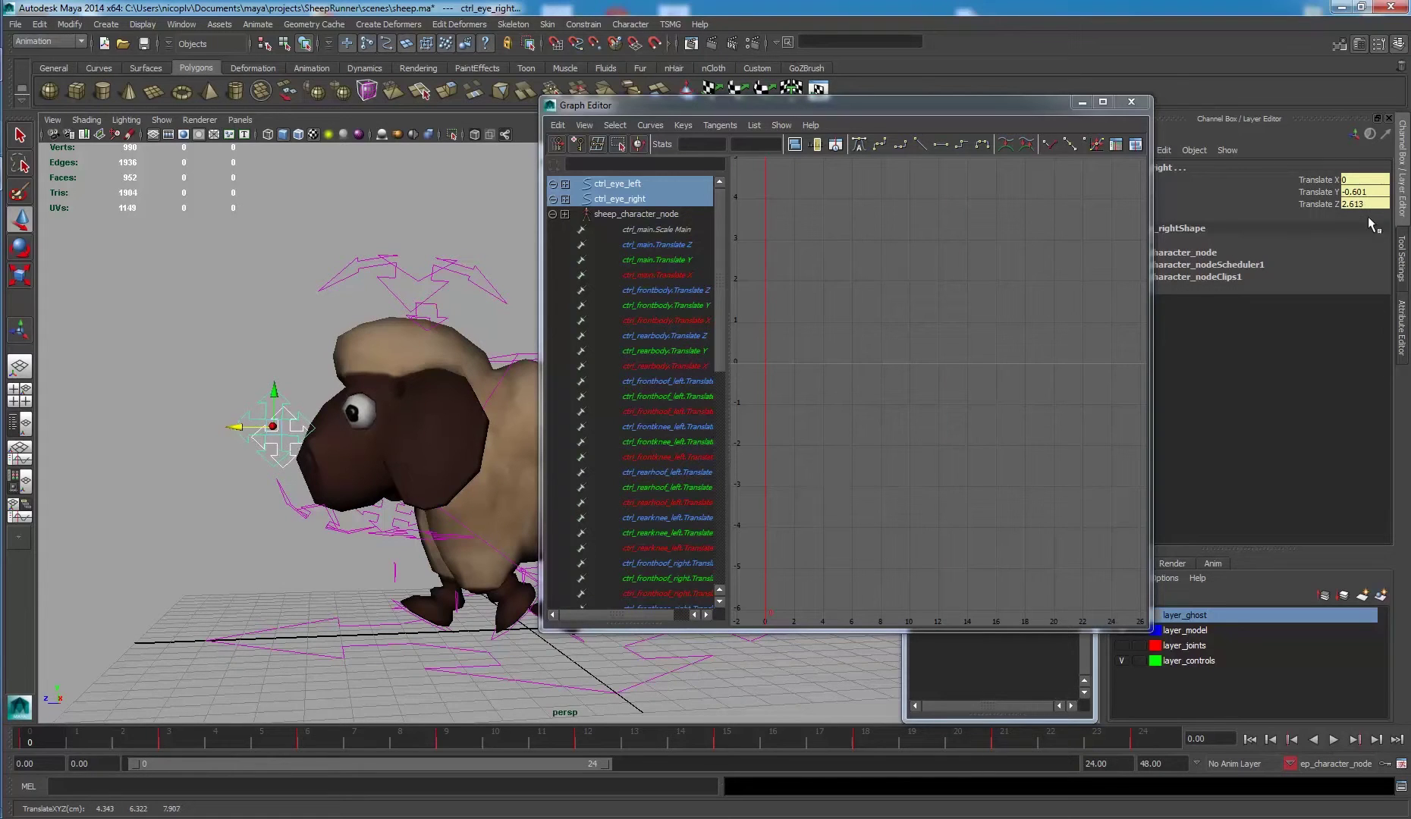
Key all translation channels of both eye controls at frame 0 and again at frame 24.
left_click_drag(1324, 194, 1325, 204)
right_click(1325, 203)
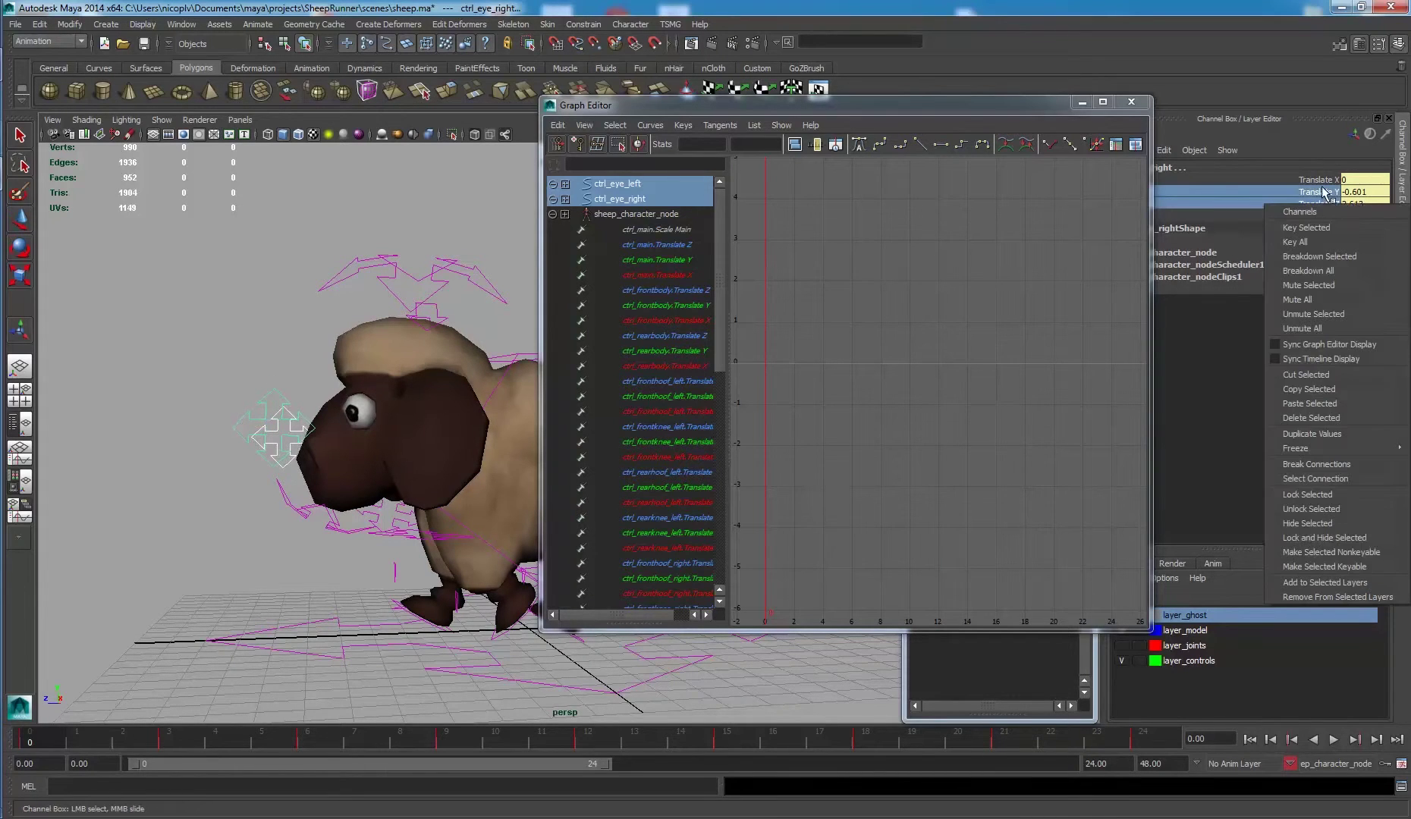
left_click(1323, 231)
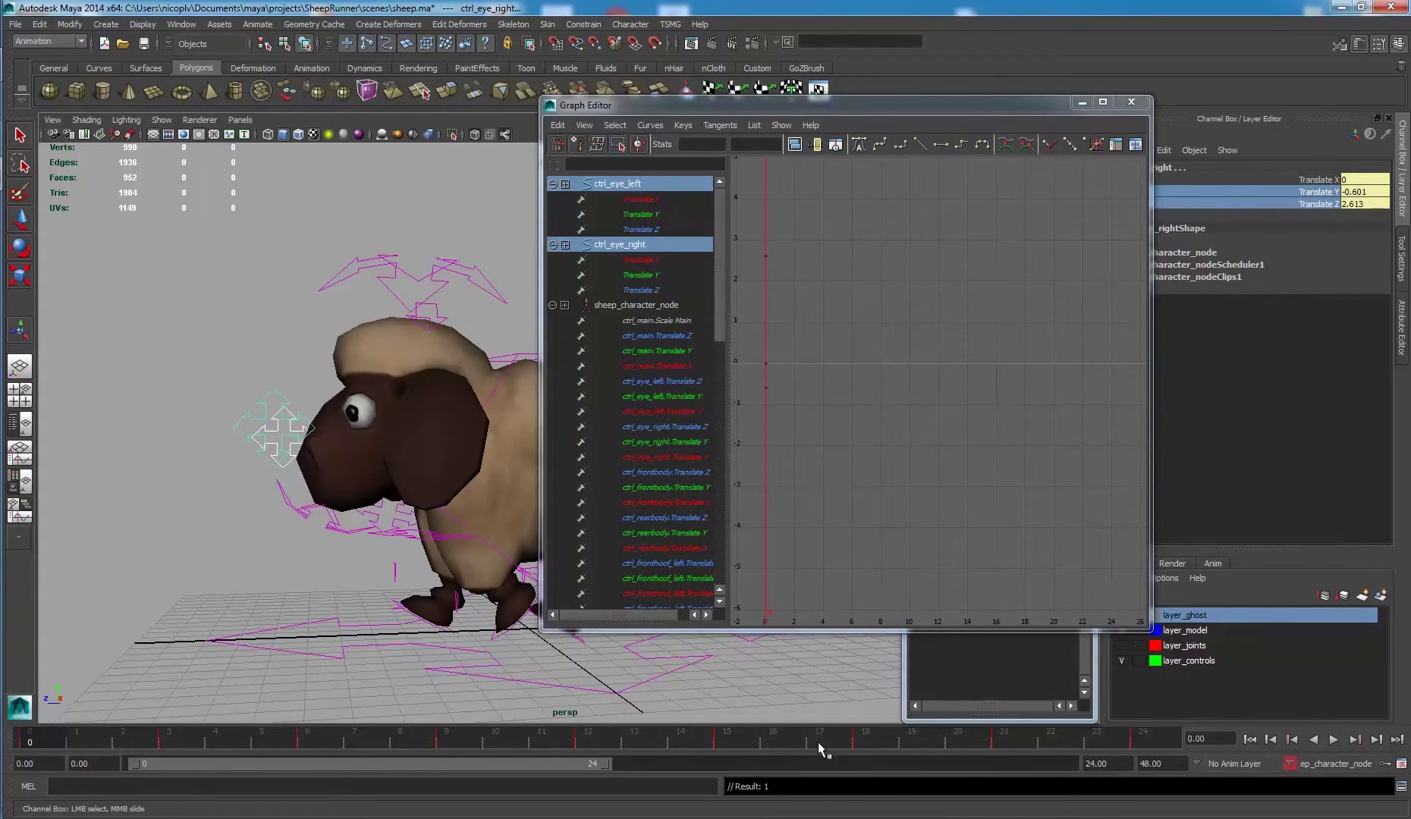
left_click(1157, 740)
right_click(1265, 199)
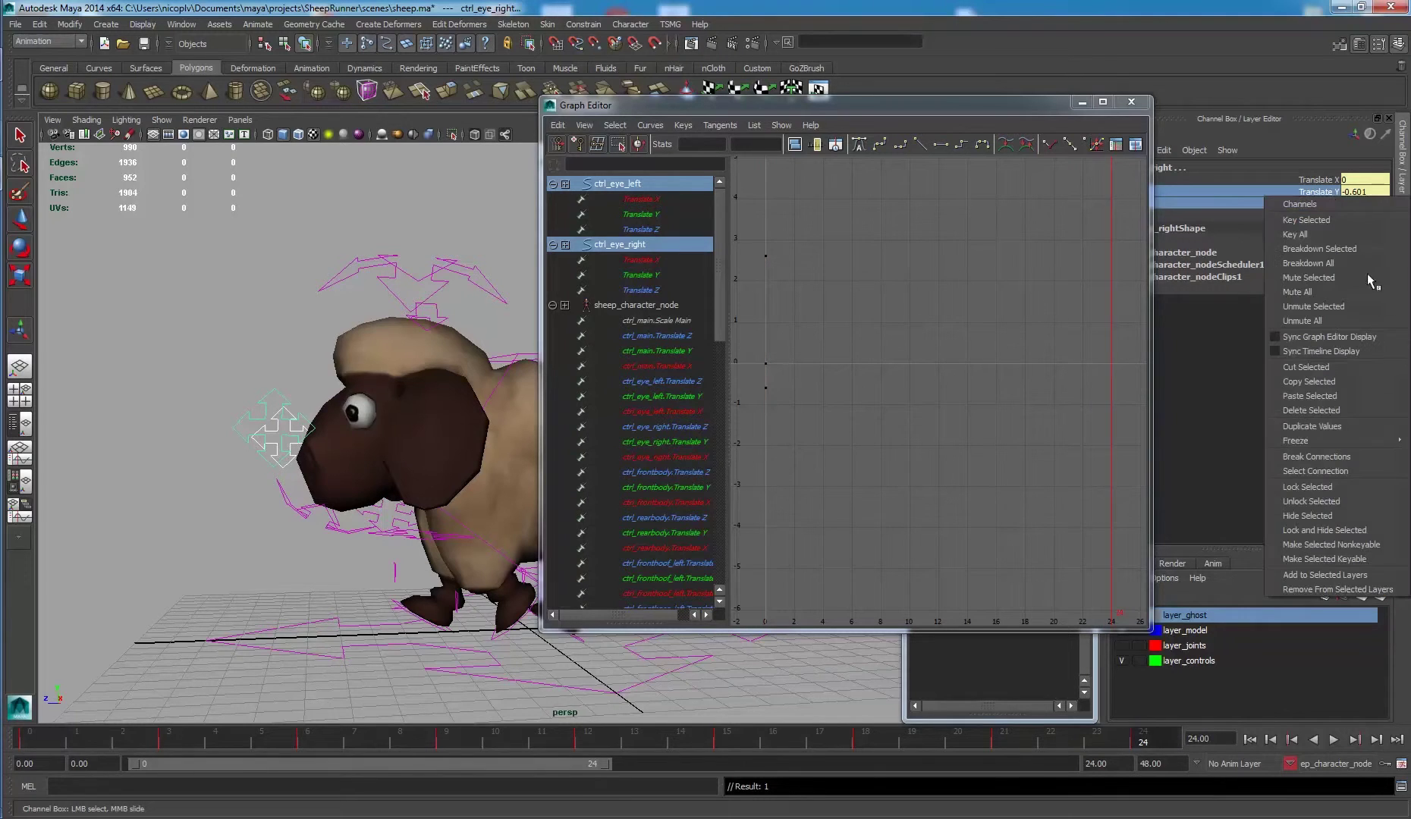
left_click(1324, 234)
Try rotating the ctrl_headend control under the sheep's muzzle and undo the rotation.
left_click_drag(152, 281, 220, 274, "alt")
scroll(220, 274, "up", 4)
left_click(222, 278)
key("w")
left_click(312, 554)
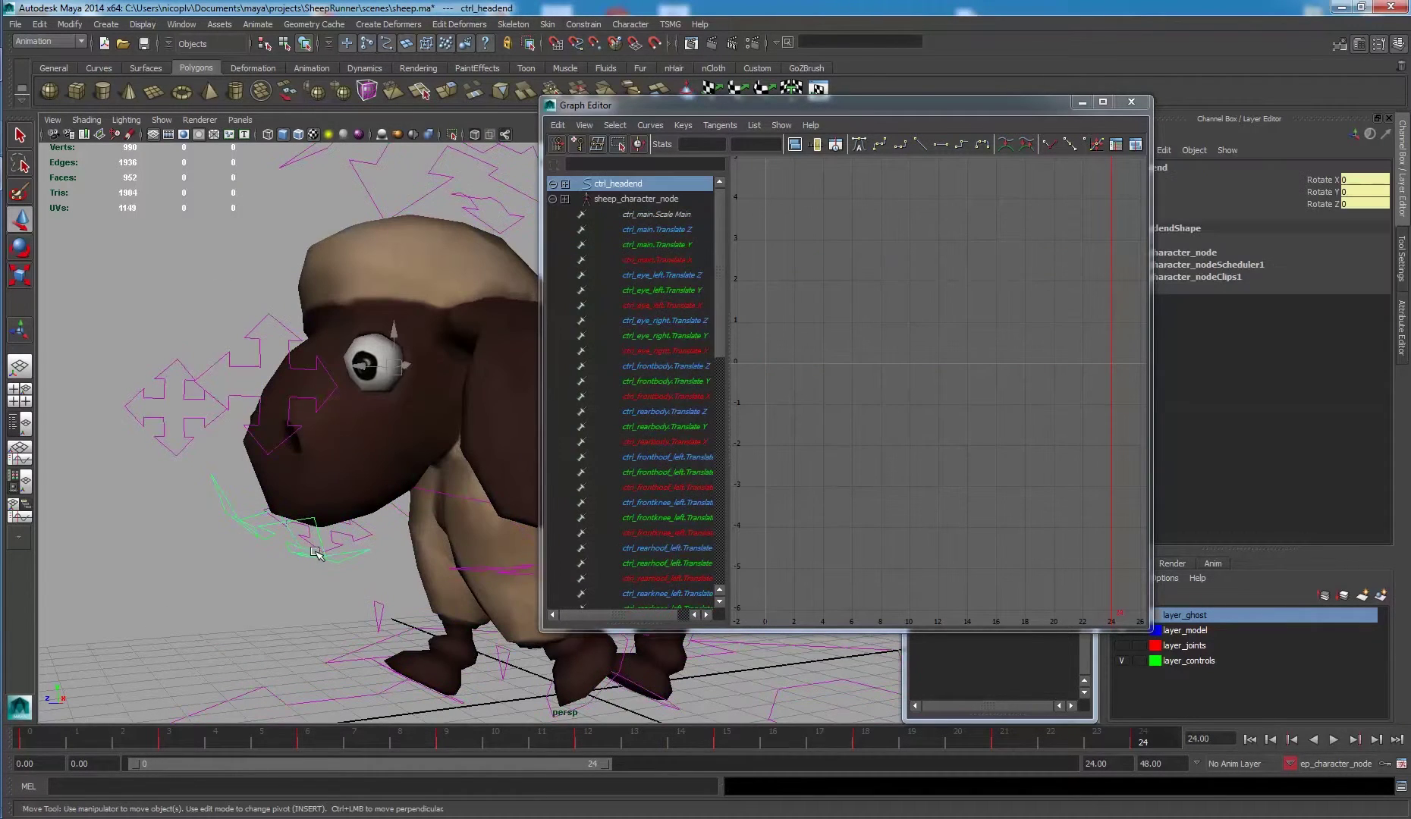
left_click_drag(333, 568, 292, 525, "alt")
middle_click_drag(292, 526, 132, 516, "alt")
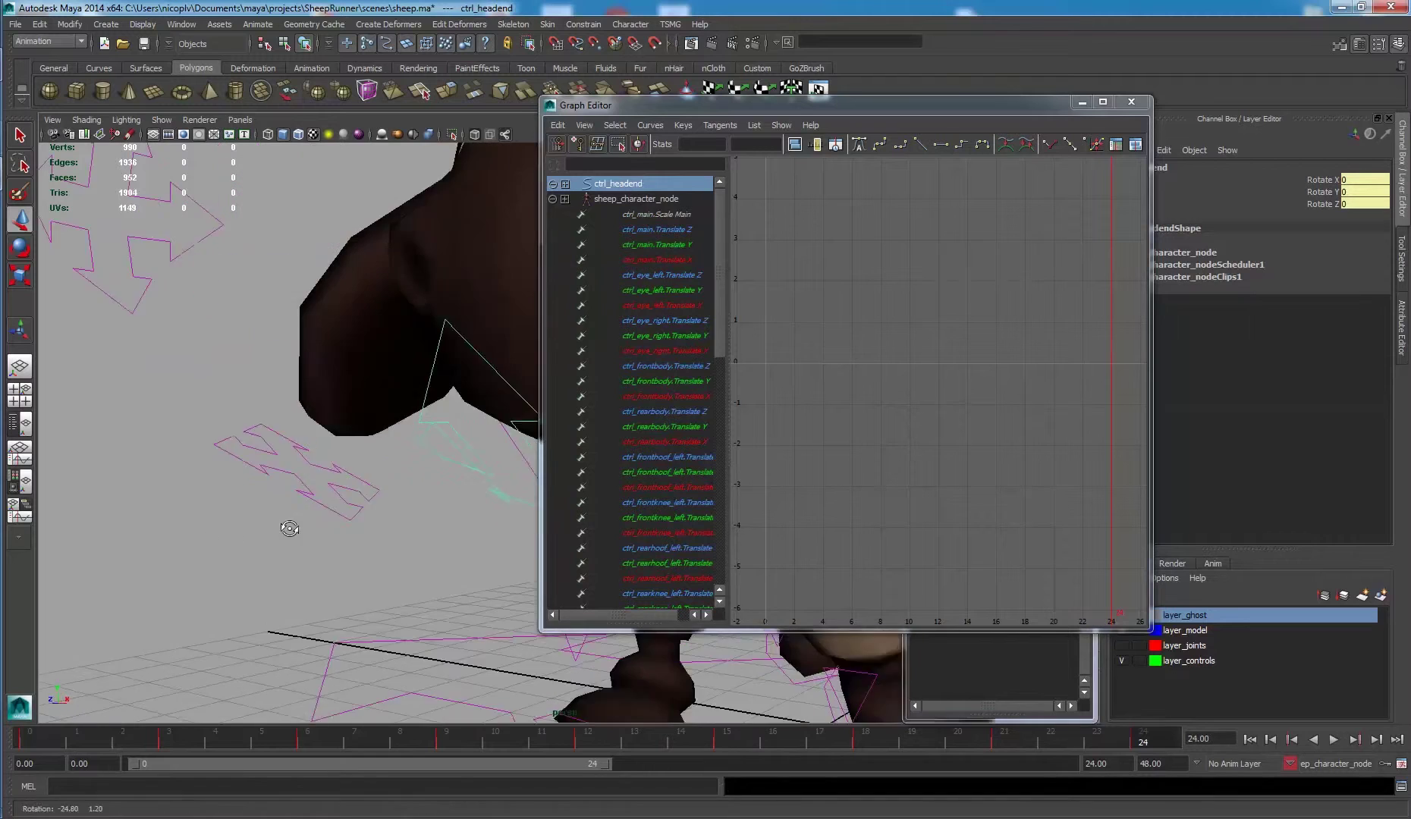
mouse_move(133, 516)
right_mouse_down("alt")
mouse_move(175, 534)
mouse_move(144, 497)
right_mouse_up("alt")
left_click_drag(144, 497, 356, 465, "alt")
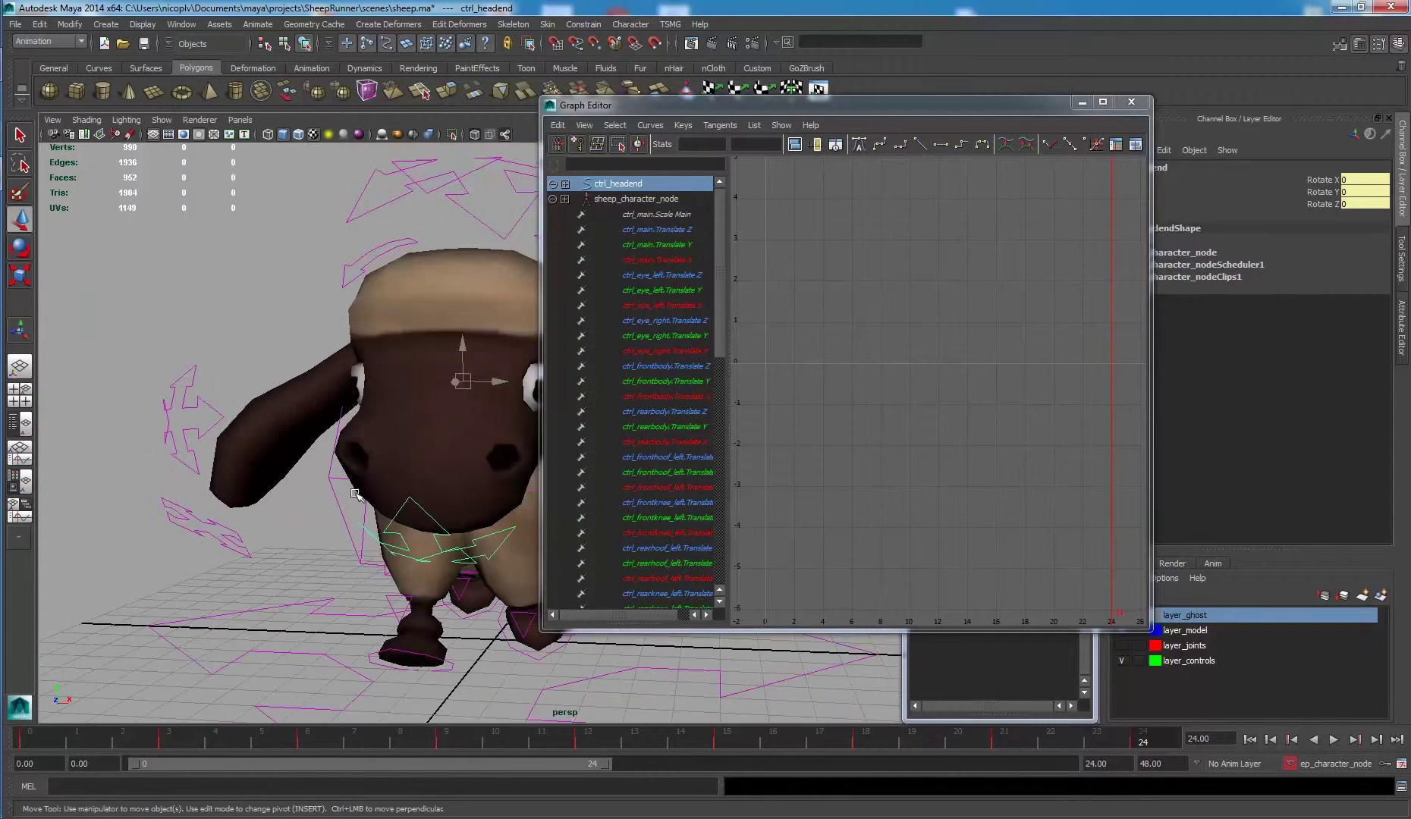
middle_click_drag(356, 466, 279, 437, "alt")
key("e")
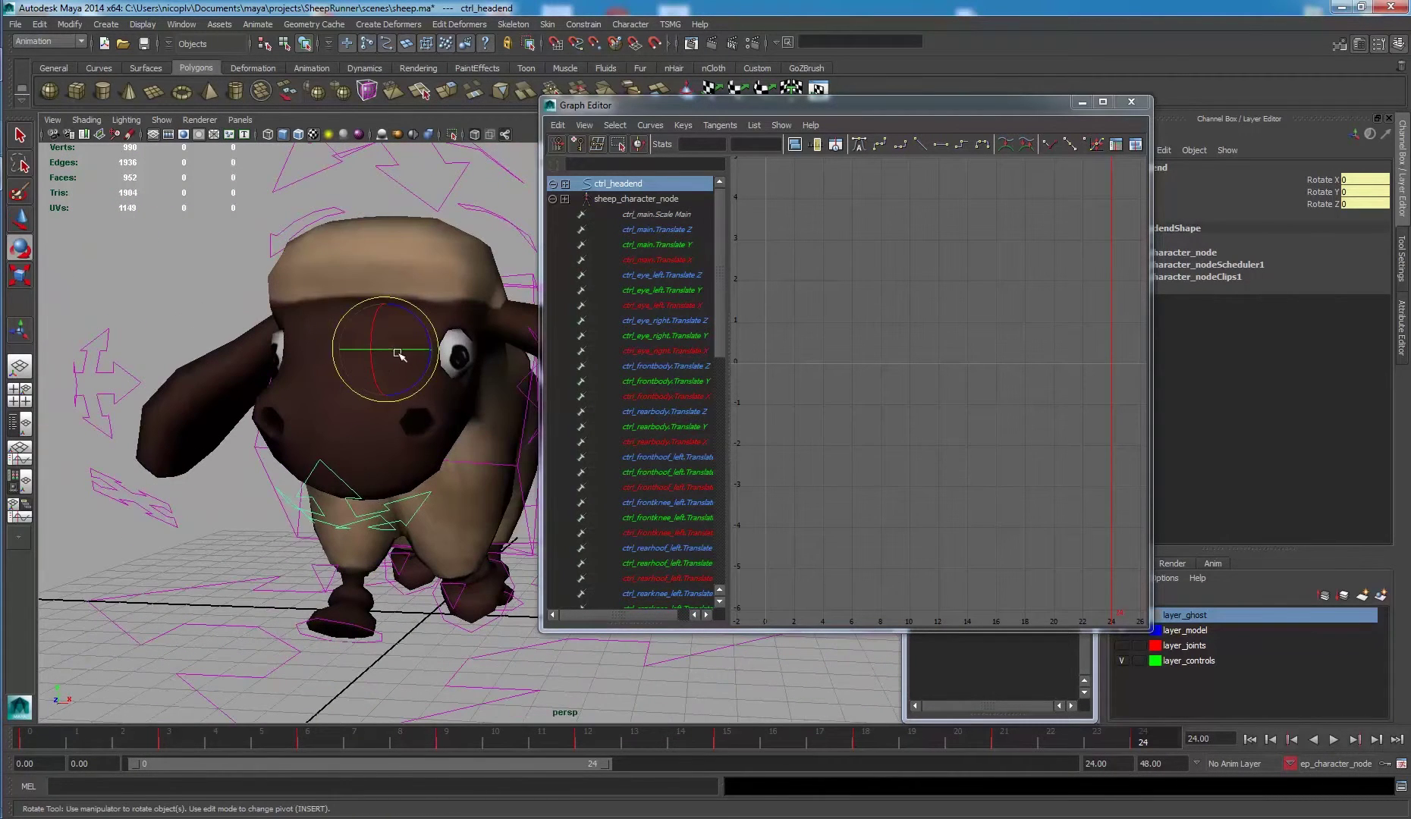
left_click_drag(396, 353, 434, 212)
key("ctrl+z")
key("ctrl+z")
Select ctrl_headend and key only its Rotate X and Rotate Y channels at frame 24.
left_click(414, 201)
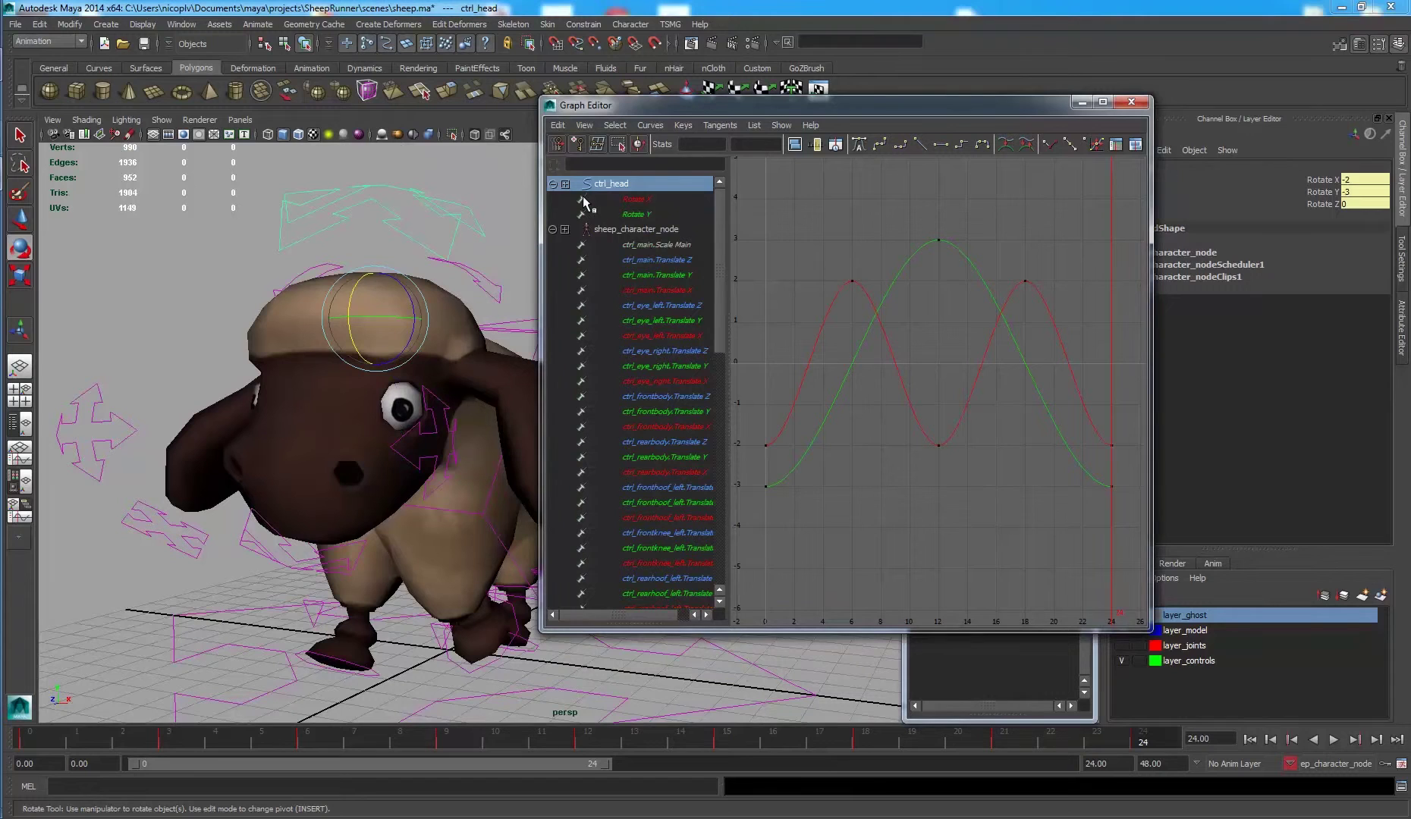
left_click(330, 561)
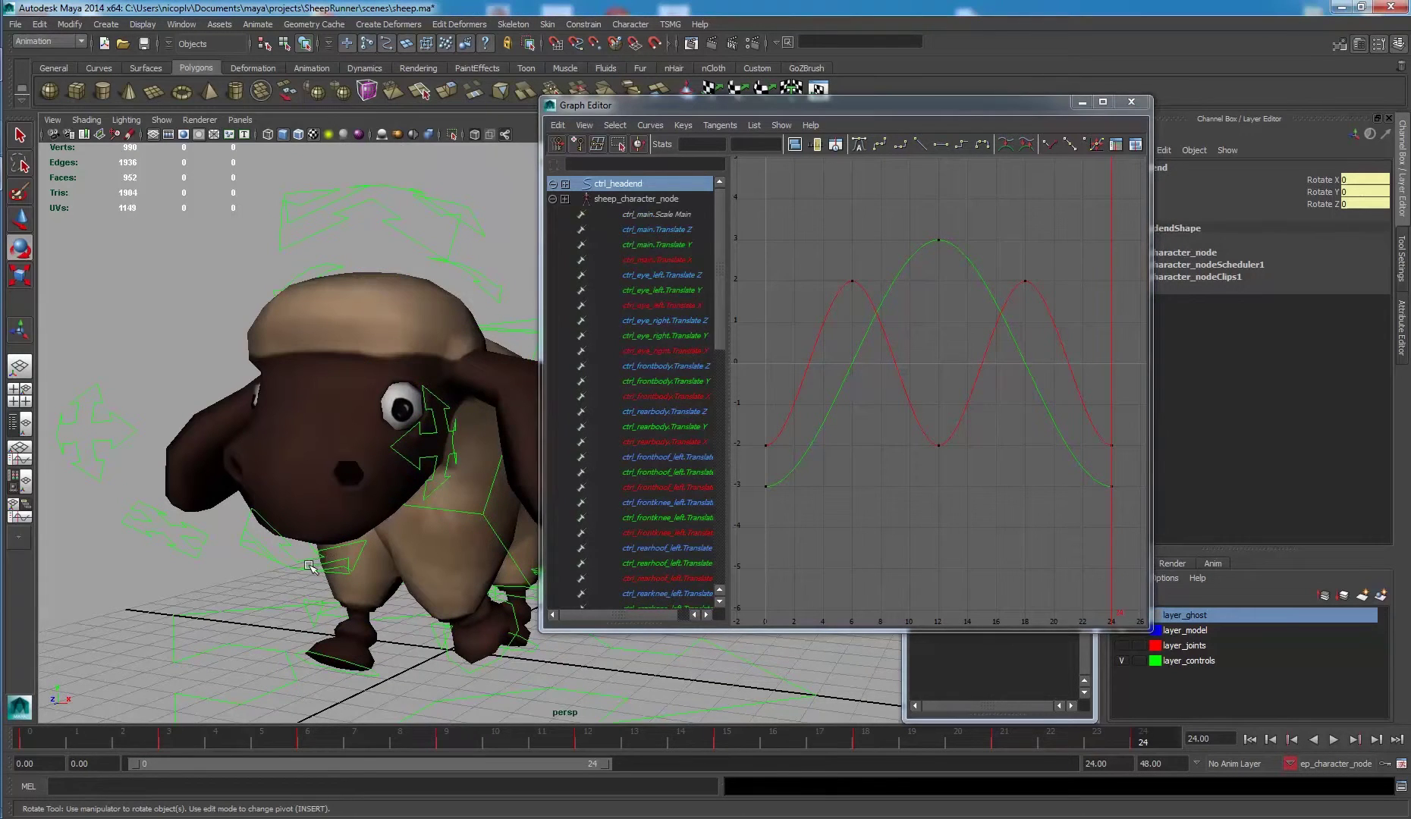
left_click(305, 563)
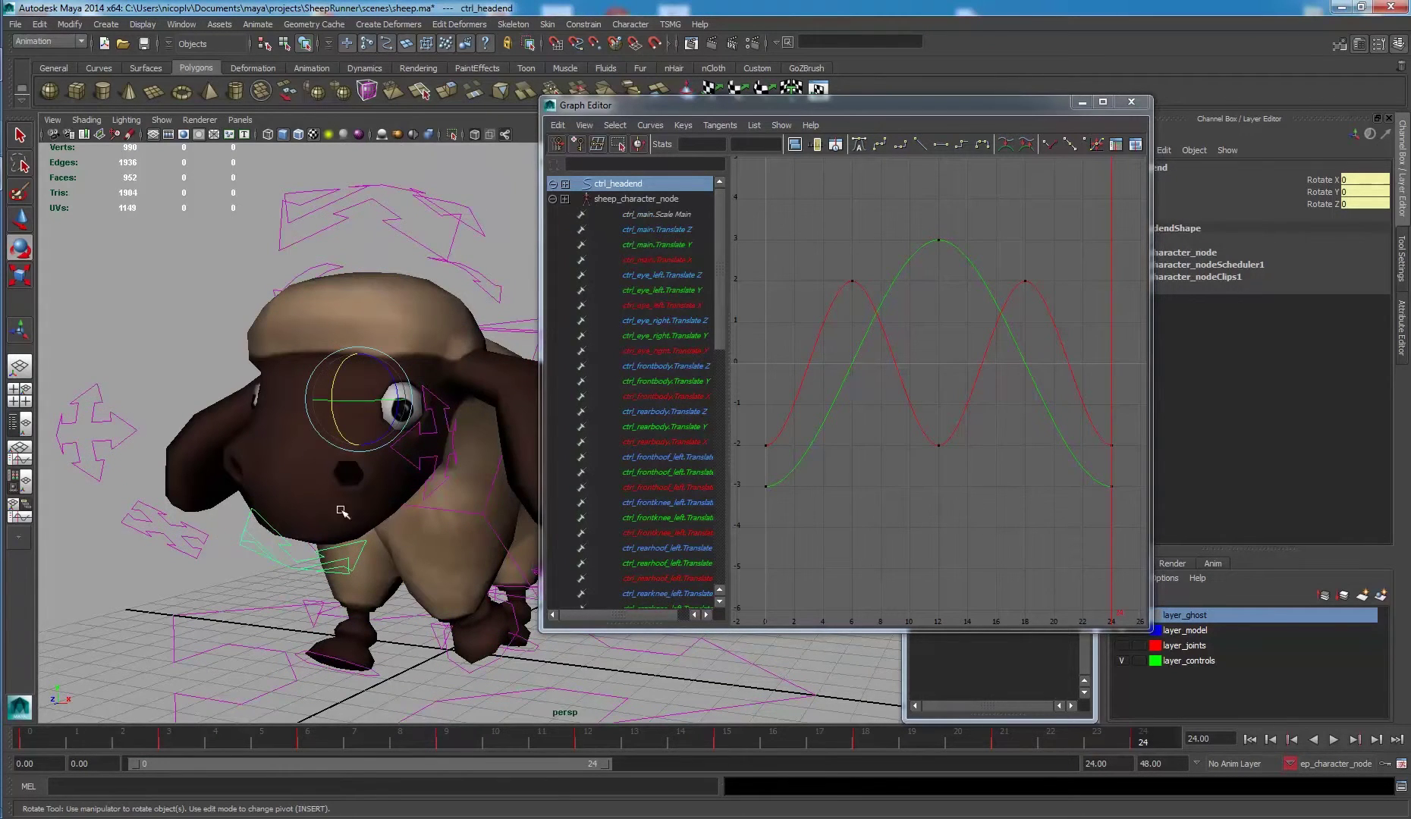
left_click(1326, 182)
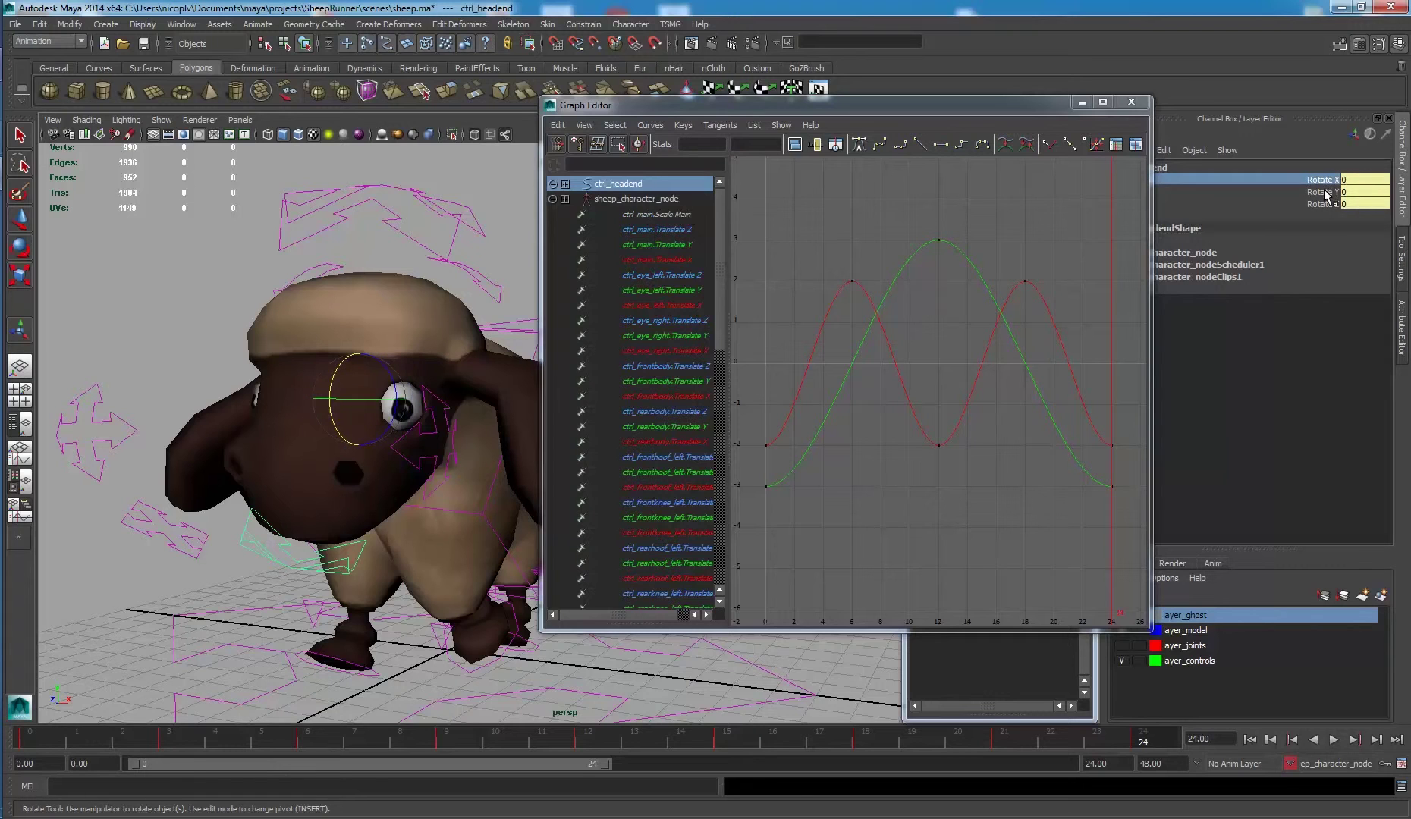
left_click_drag(1326, 193, 1324, 183)
key("ctrl+z")
right_click(1326, 183)
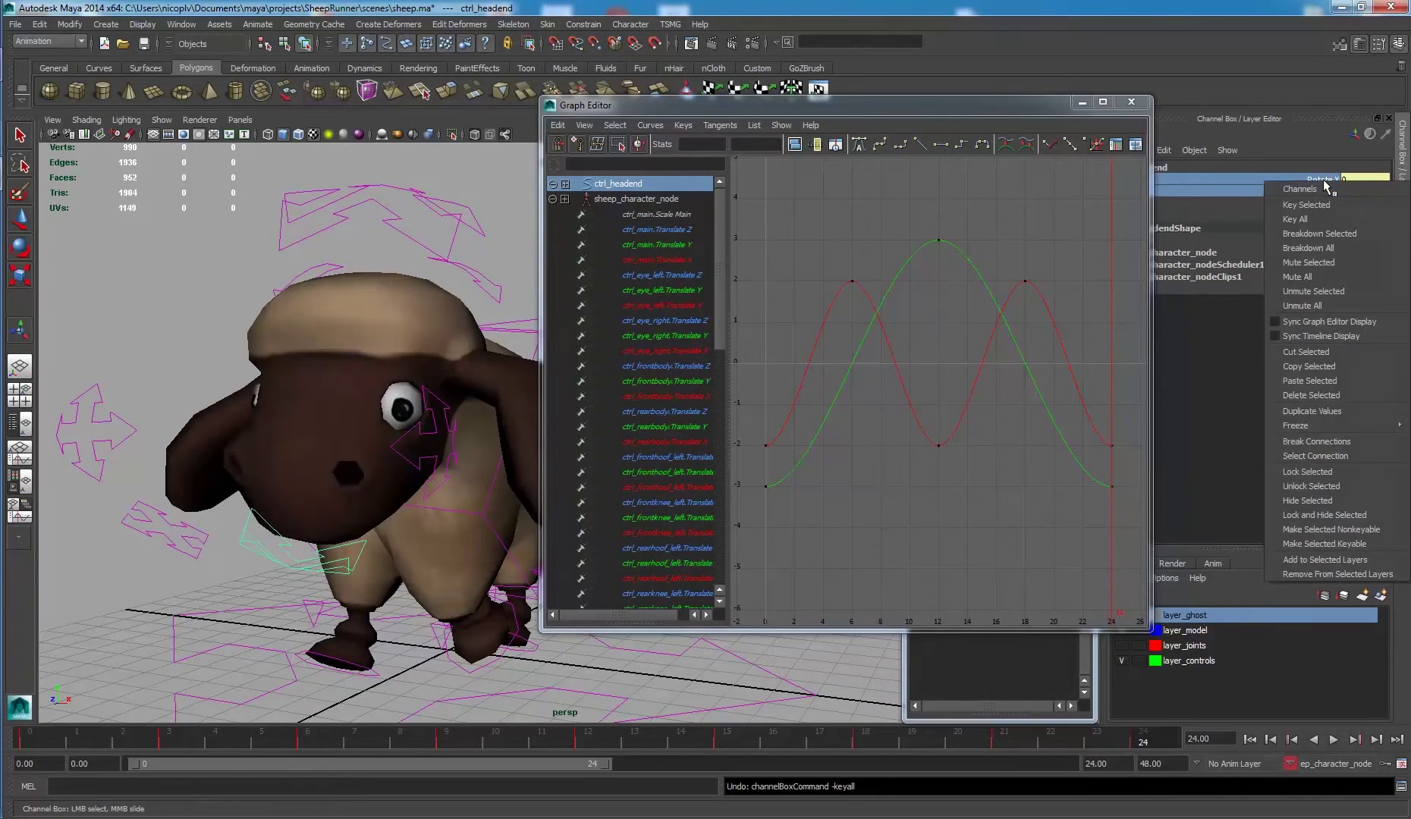
left_click(1326, 220)
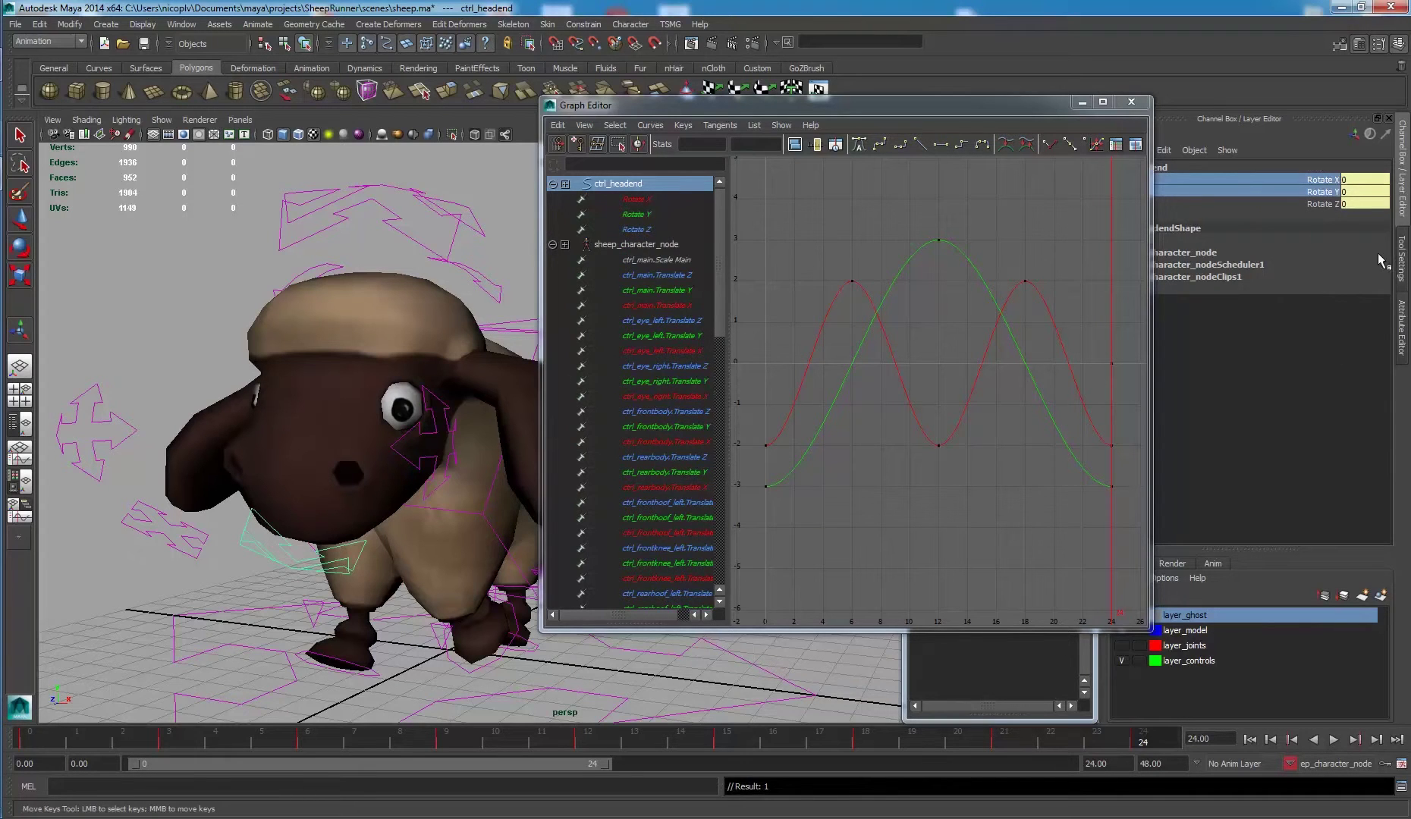
key("ctrl+z")
right_click(1333, 201)
left_click(1307, 220)
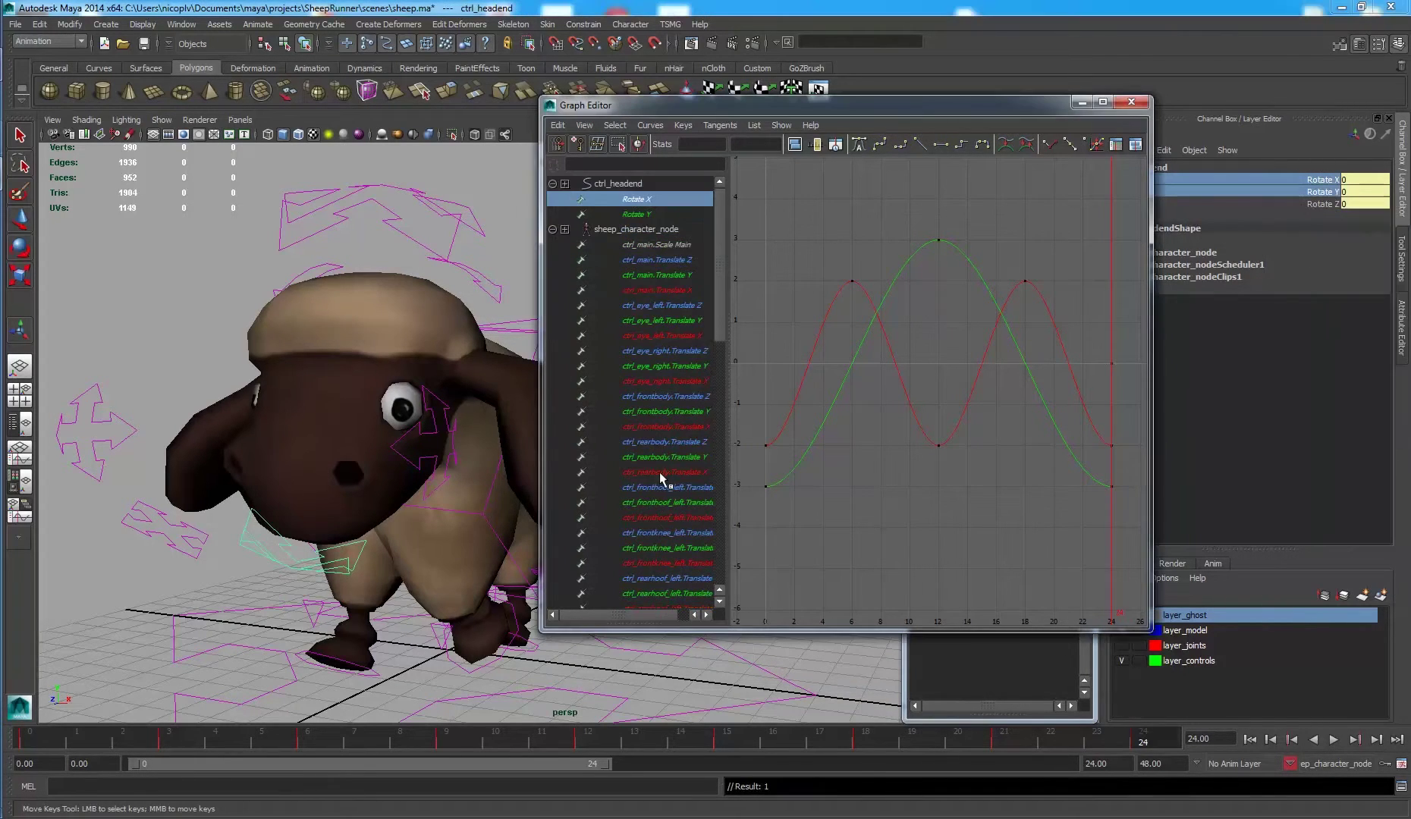
Select the whole character, display only the ctrl_head curves in the Graph Editor, and collapse the sheep_character_node channel list.
left_click(516, 491)
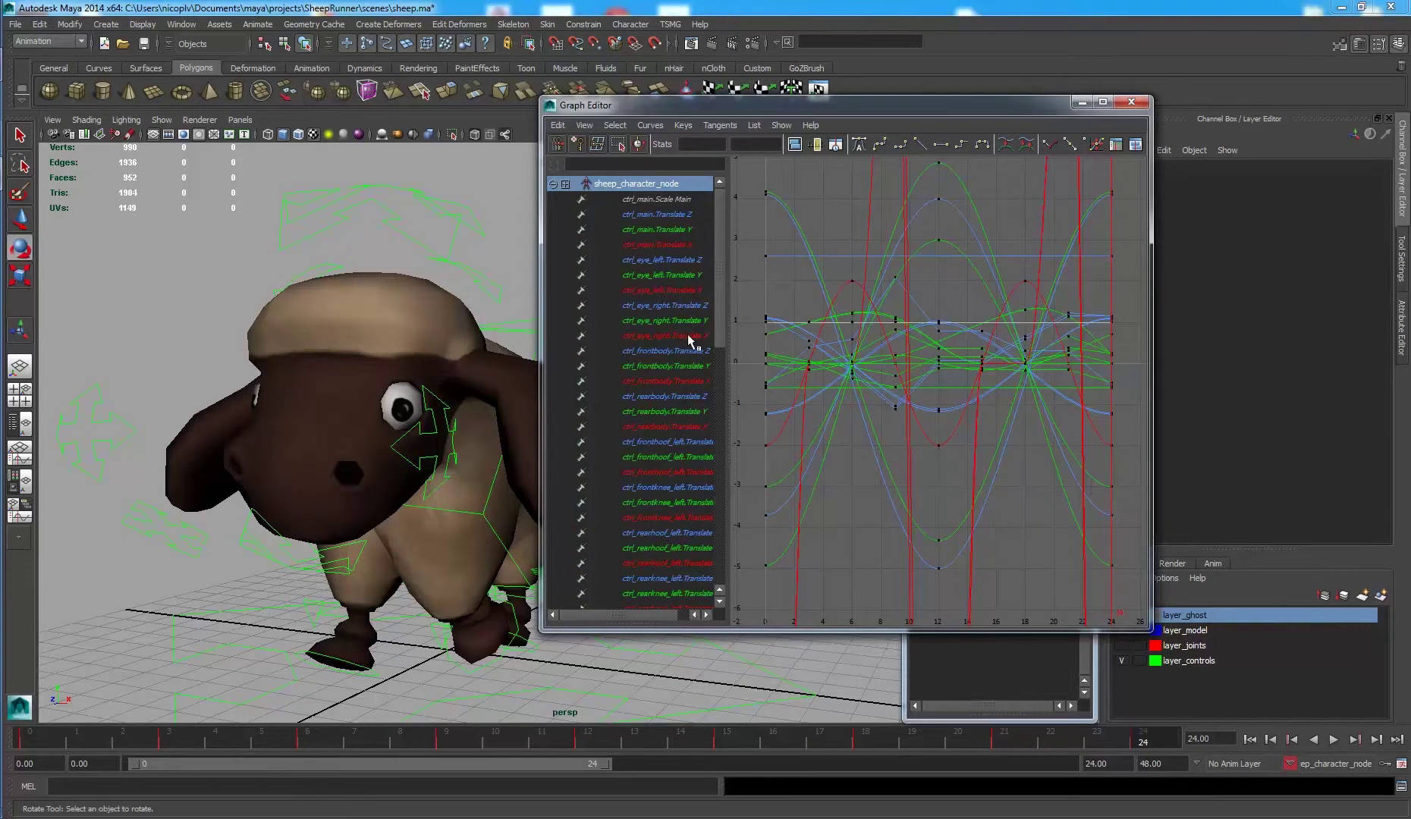
scroll(645, 380, "down", 10)
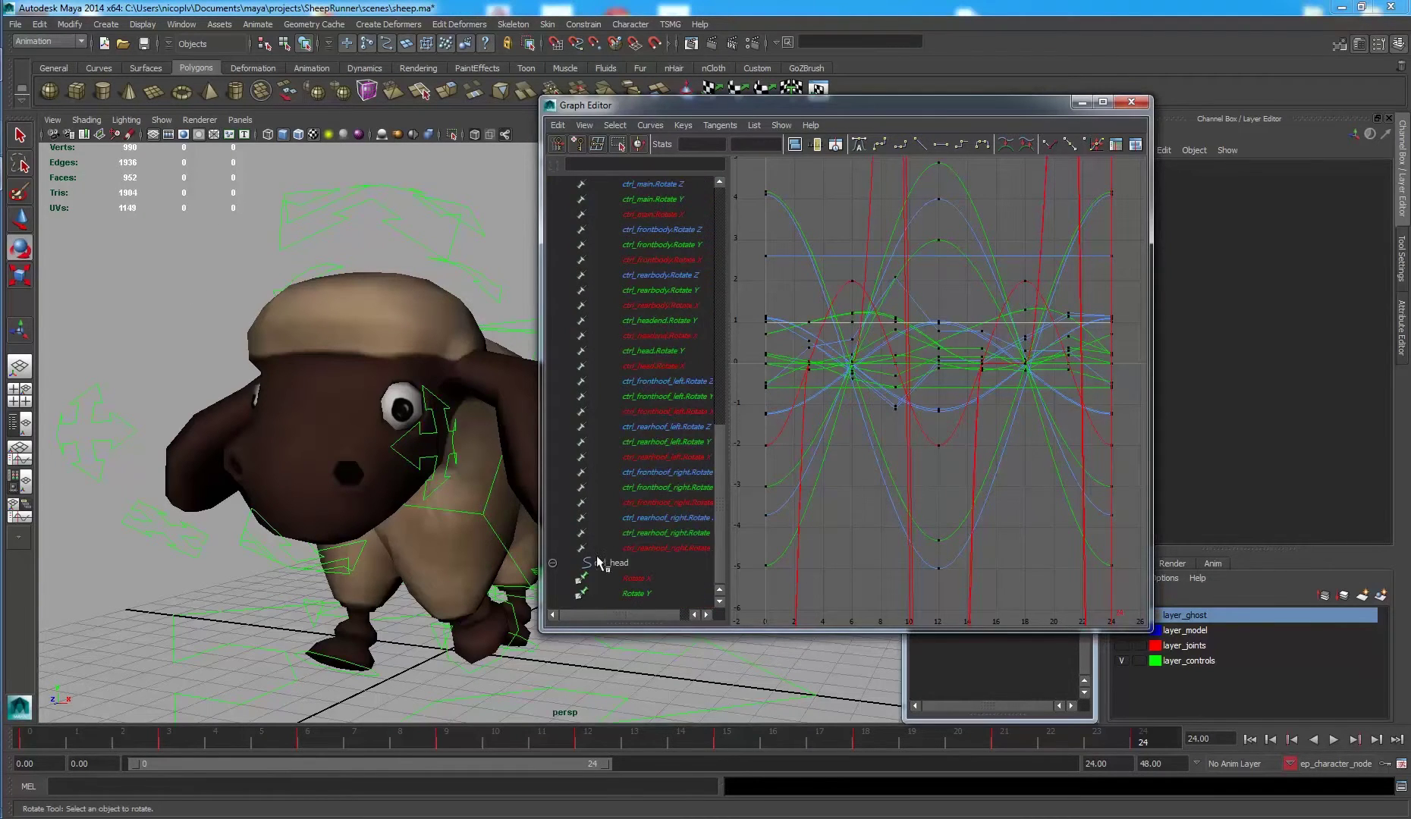
left_click(603, 563)
scroll(855, 368, "up", 1)
scroll(776, 307, "down", 3)
scroll(834, 329, "up", 1)
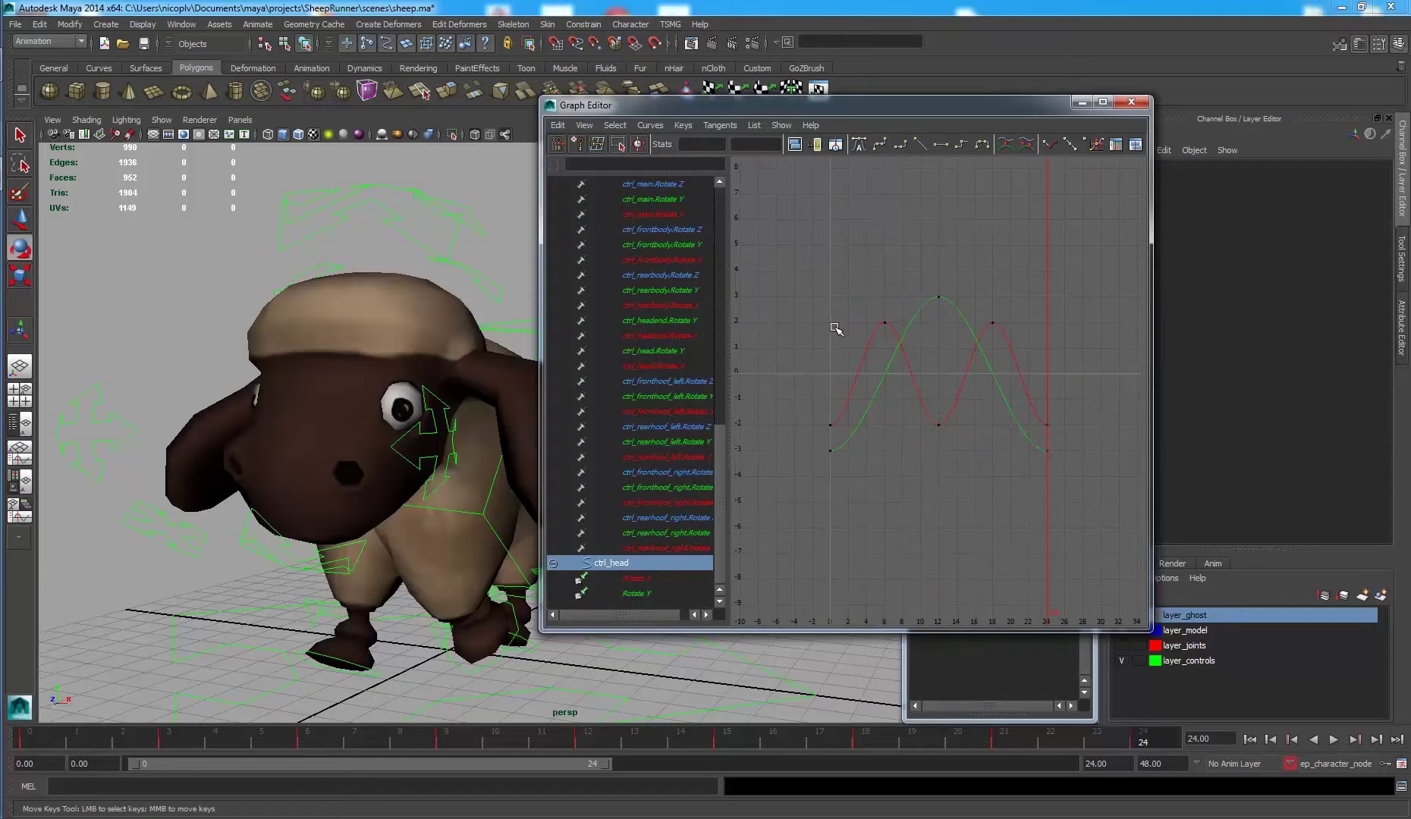
left_click_drag(717, 448, 727, 189)
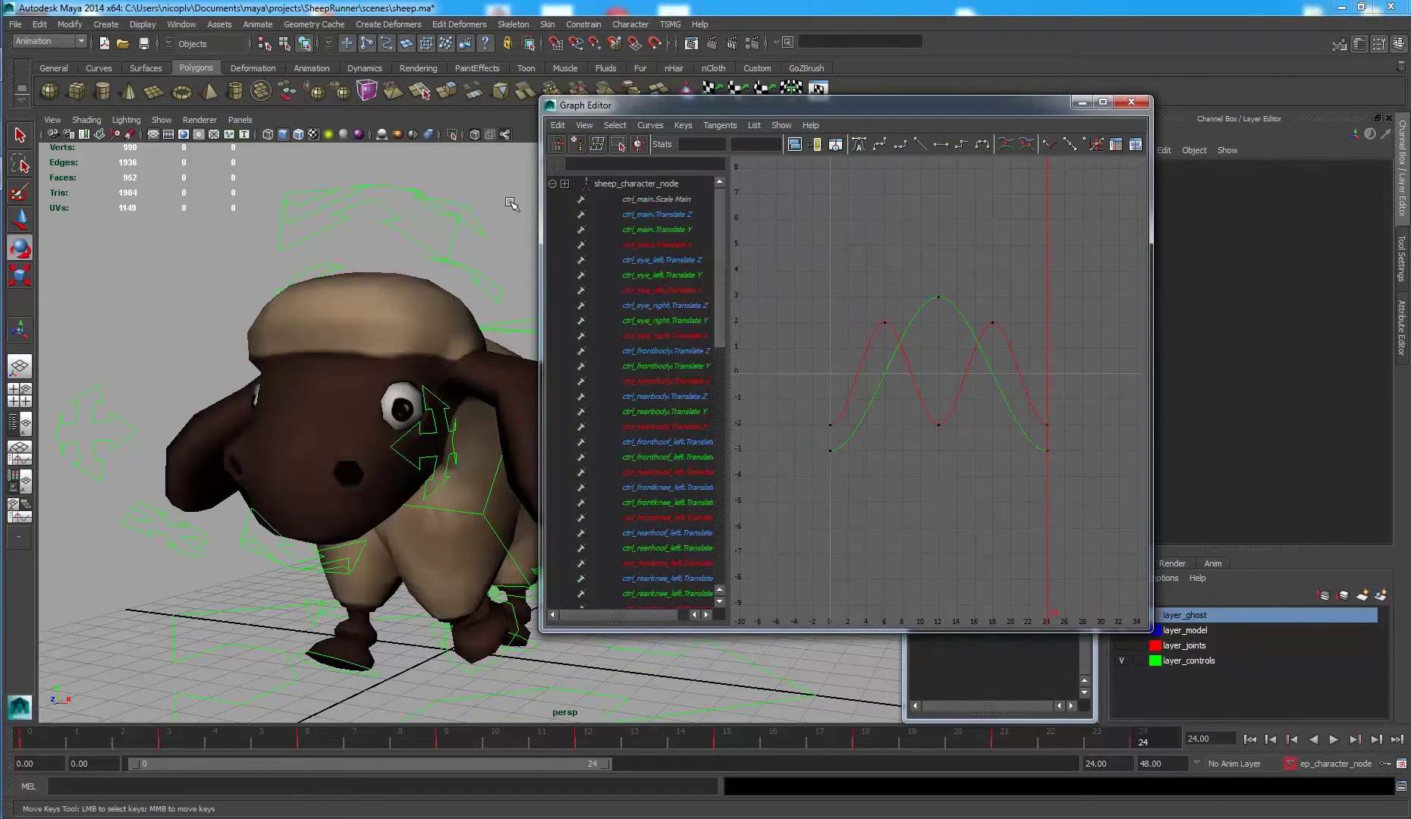
left_click(552, 183)
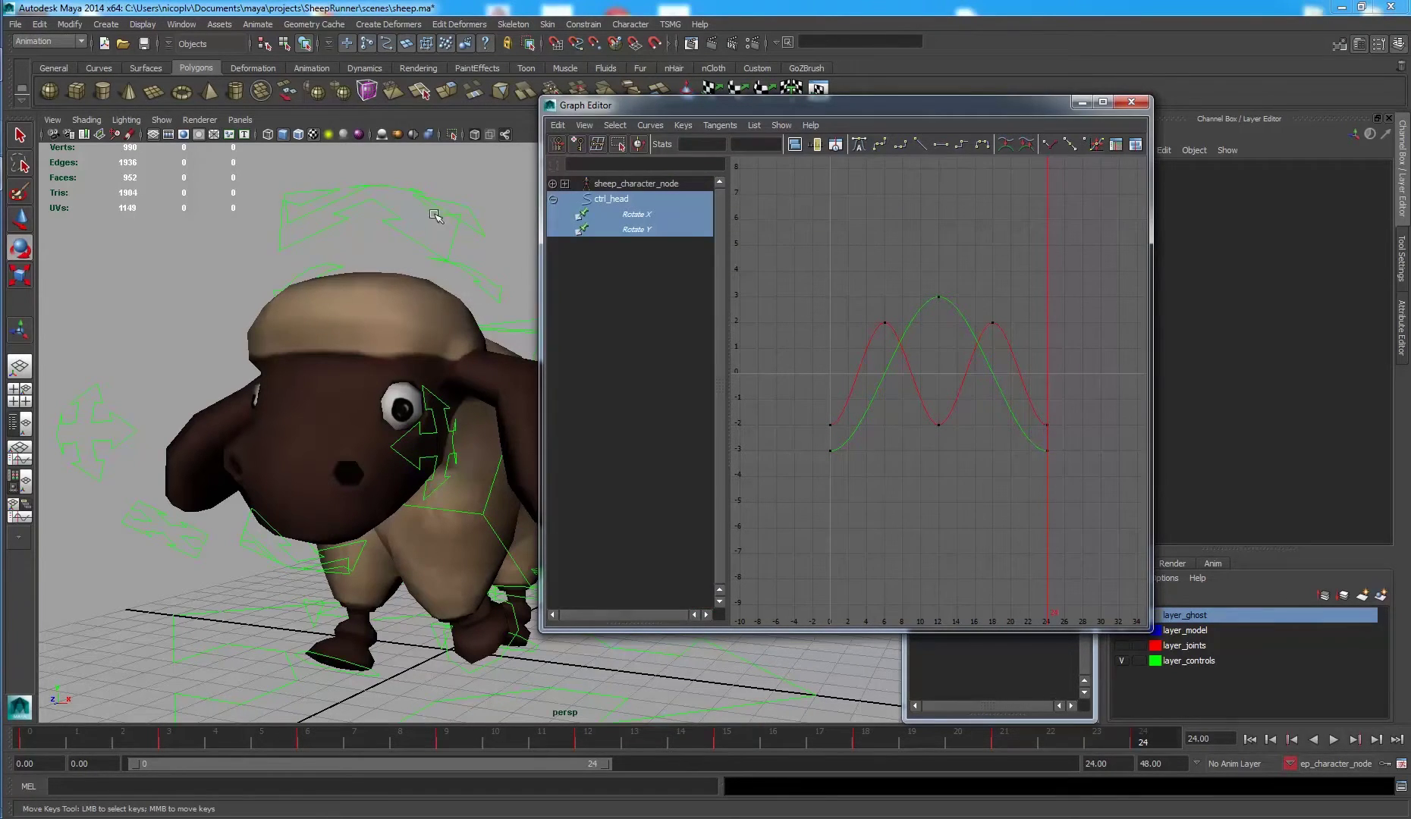
Rotate ctrl_headend to about X -4.14, Y -7.8, Z 0.51 and key its three rotation channels at frame 24.
left_click(349, 548)
key("e")
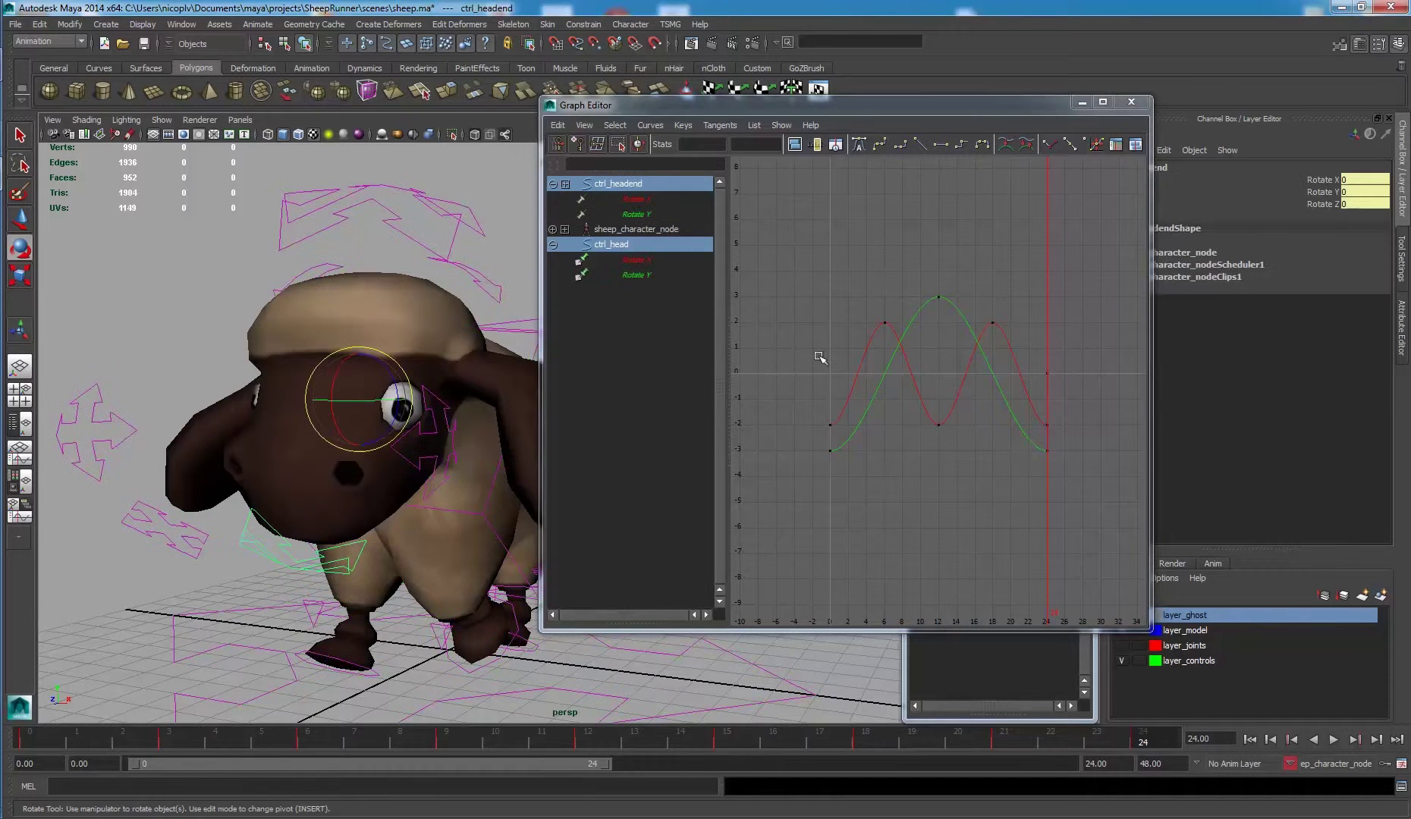
mouse_move(446, 301)
left_mouse_down("alt")
mouse_move(460, 295)
mouse_move(443, 291)
mouse_move(444, 312)
left_mouse_up("alt")
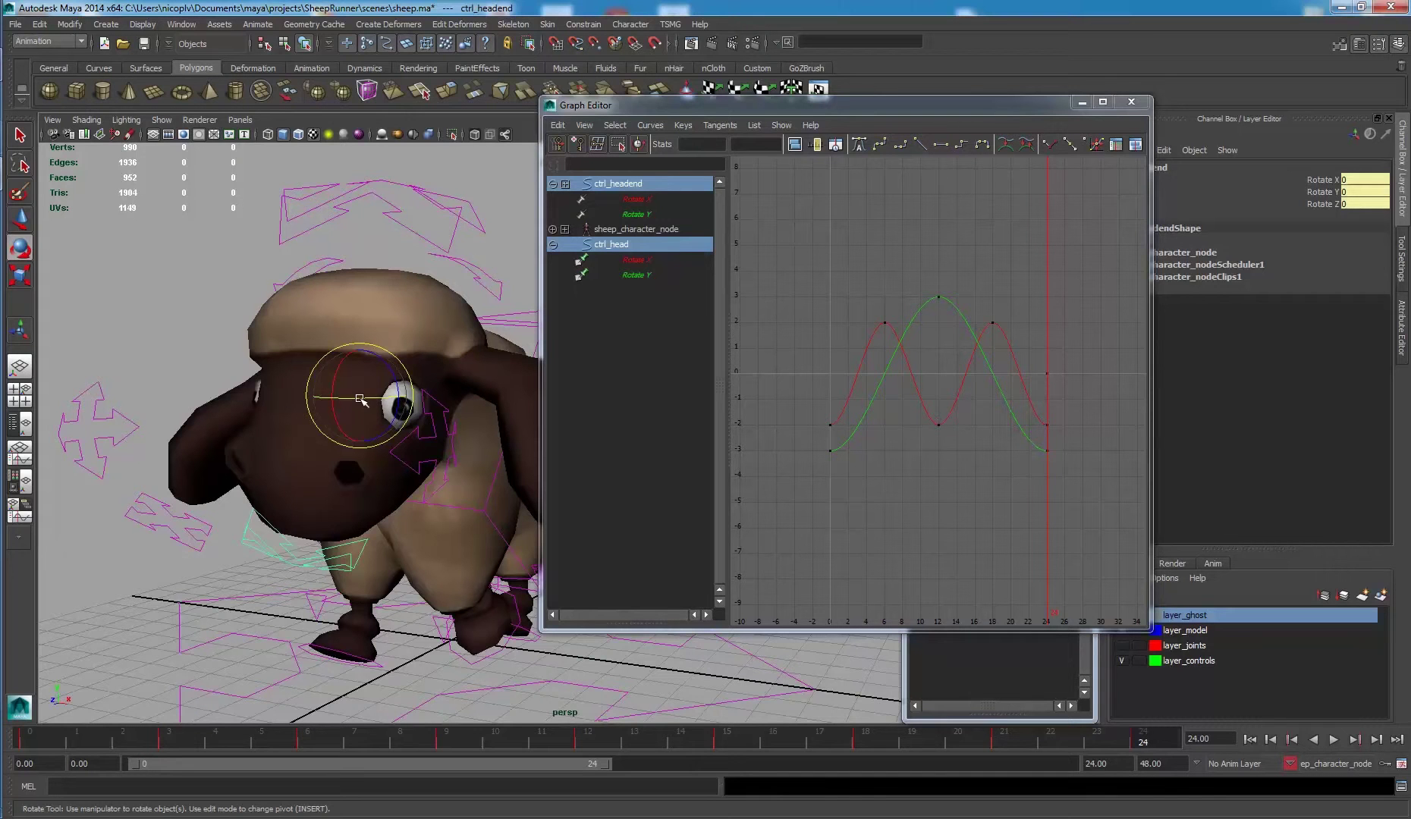
left_click_drag(361, 400, 328, 332)
key("ctrl+z")
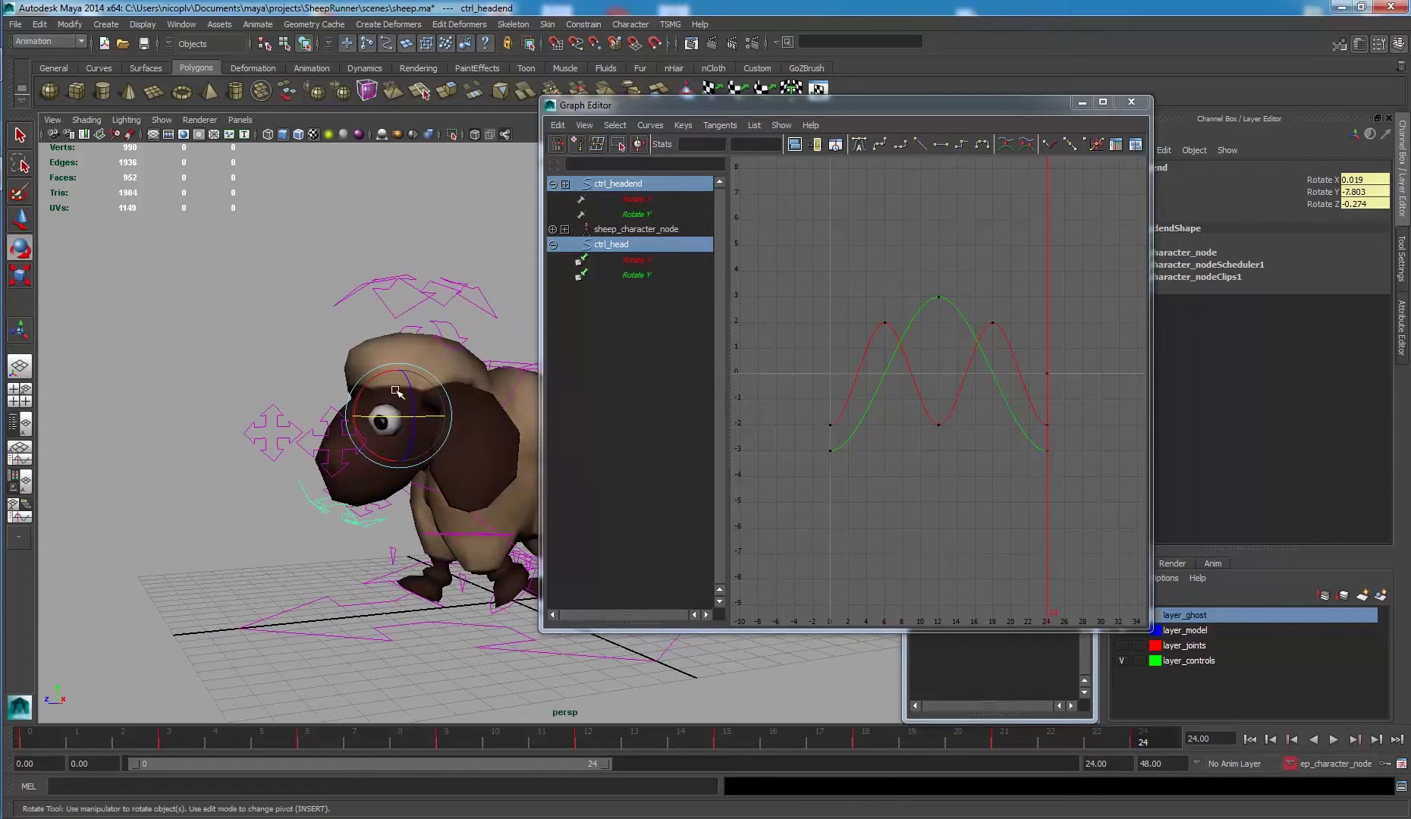
left_click_drag(363, 431, 362, 433)
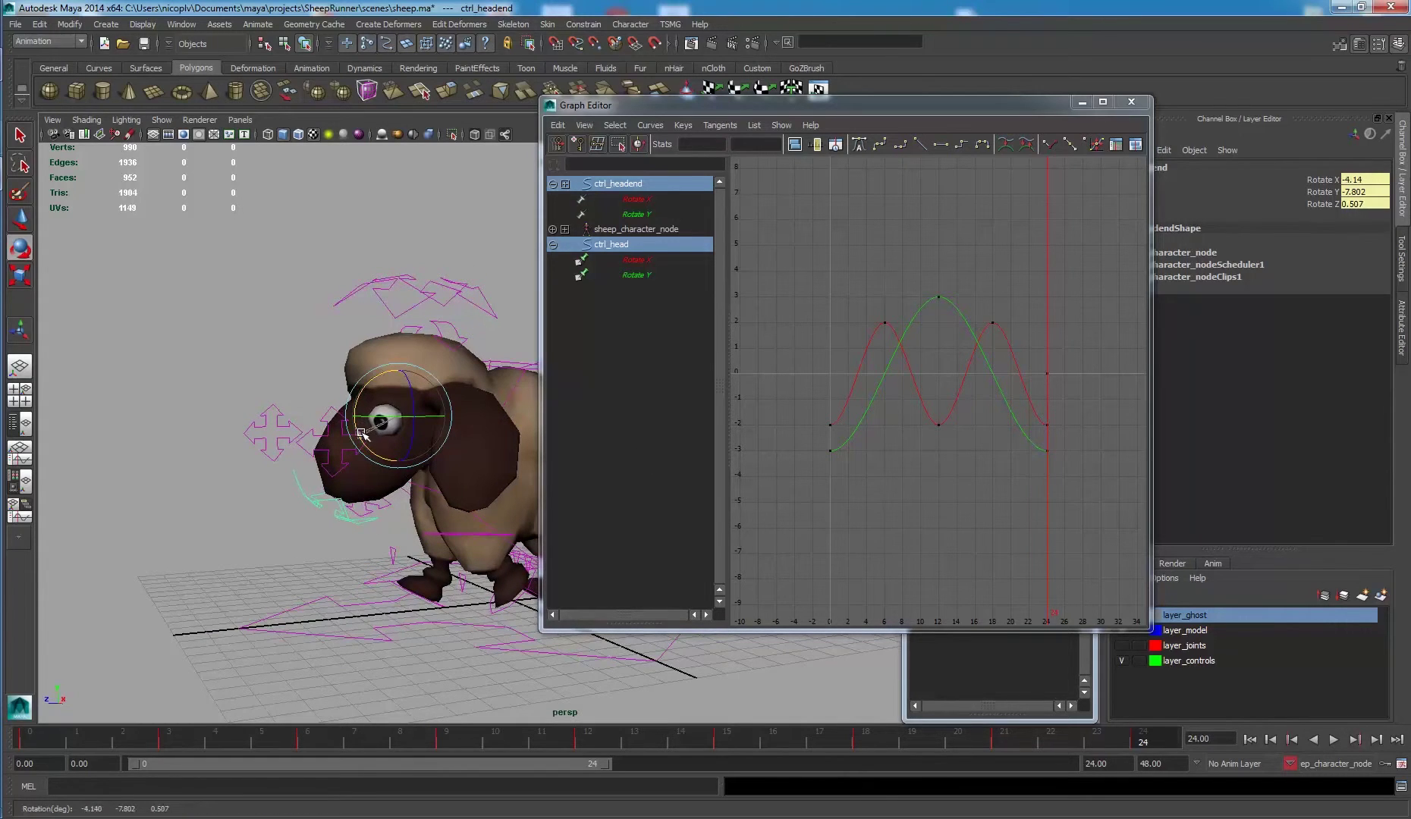
left_click_drag(1321, 179, 1324, 191)
right_click(1324, 196)
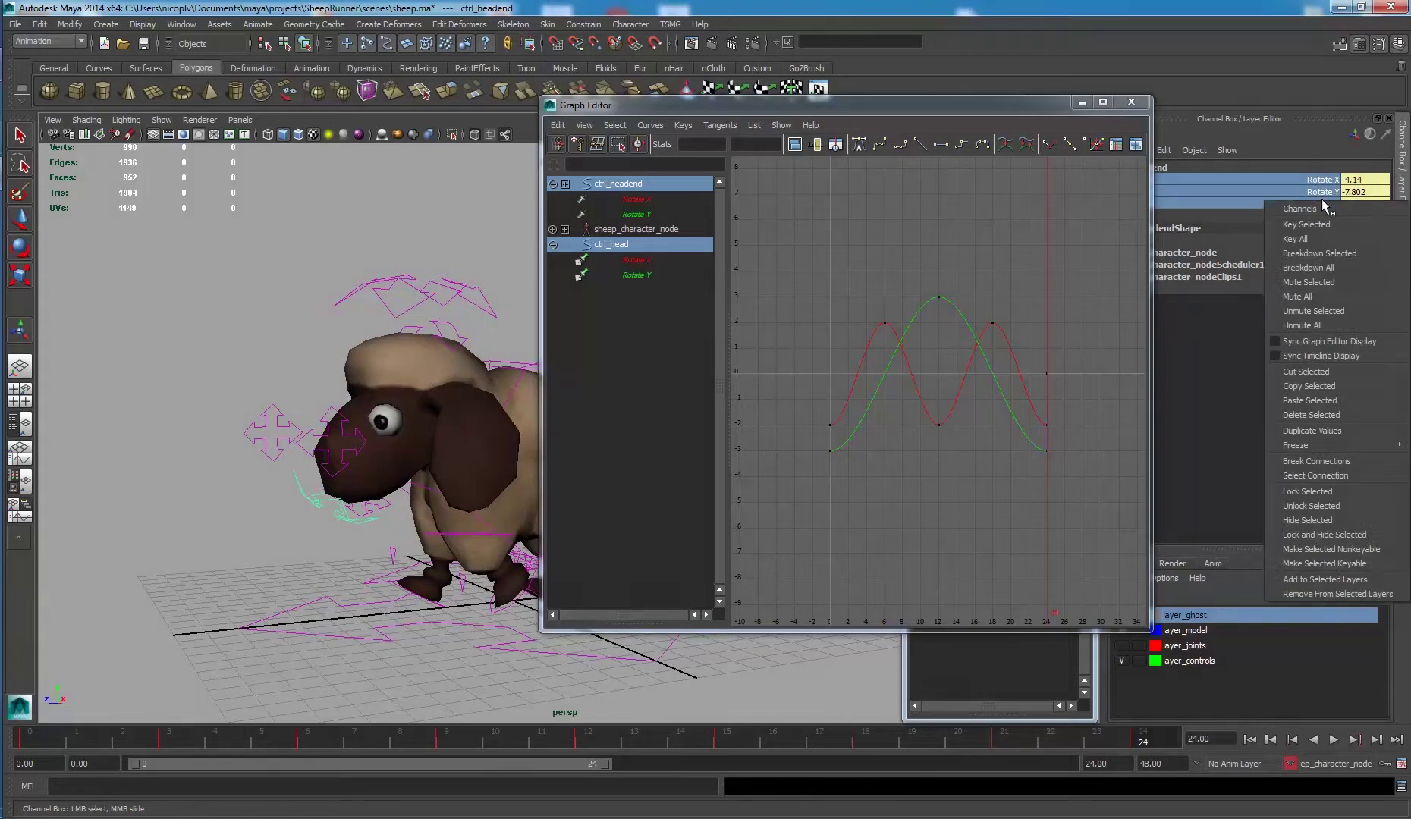
left_click(1324, 225)
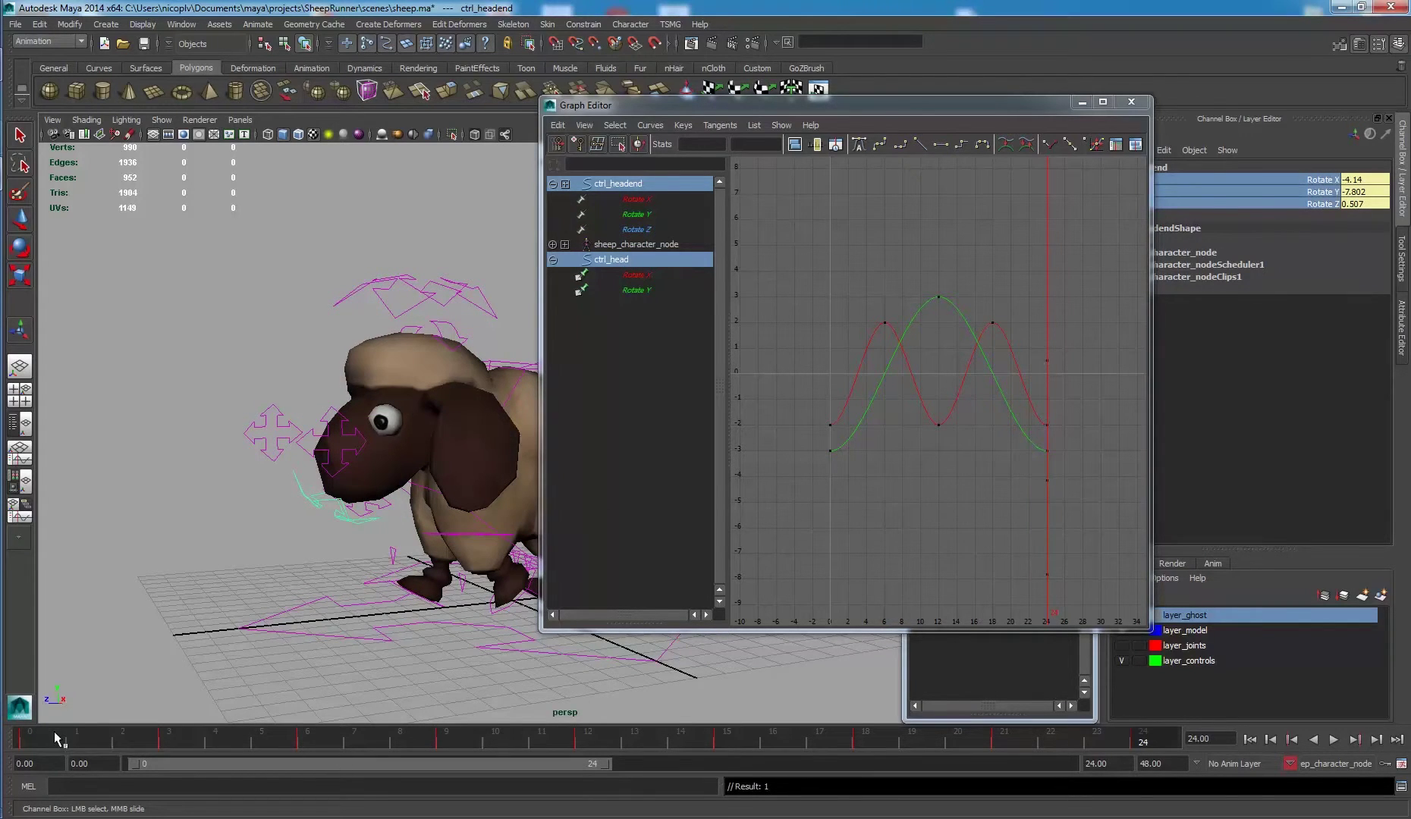
Key the same ctrl_headend rotation on all three channels at frame 0.
left_click(56, 739)
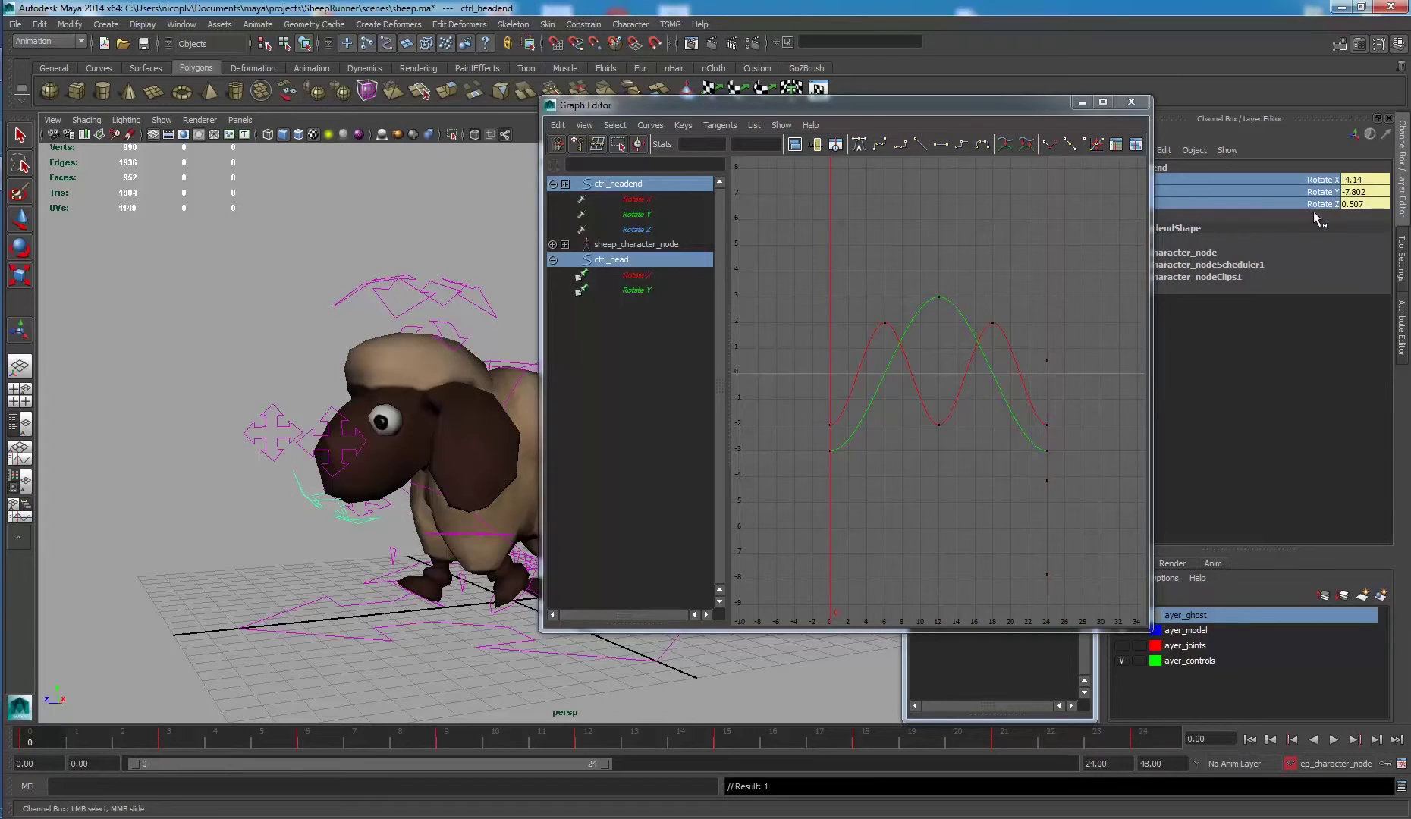
right_click(1318, 218)
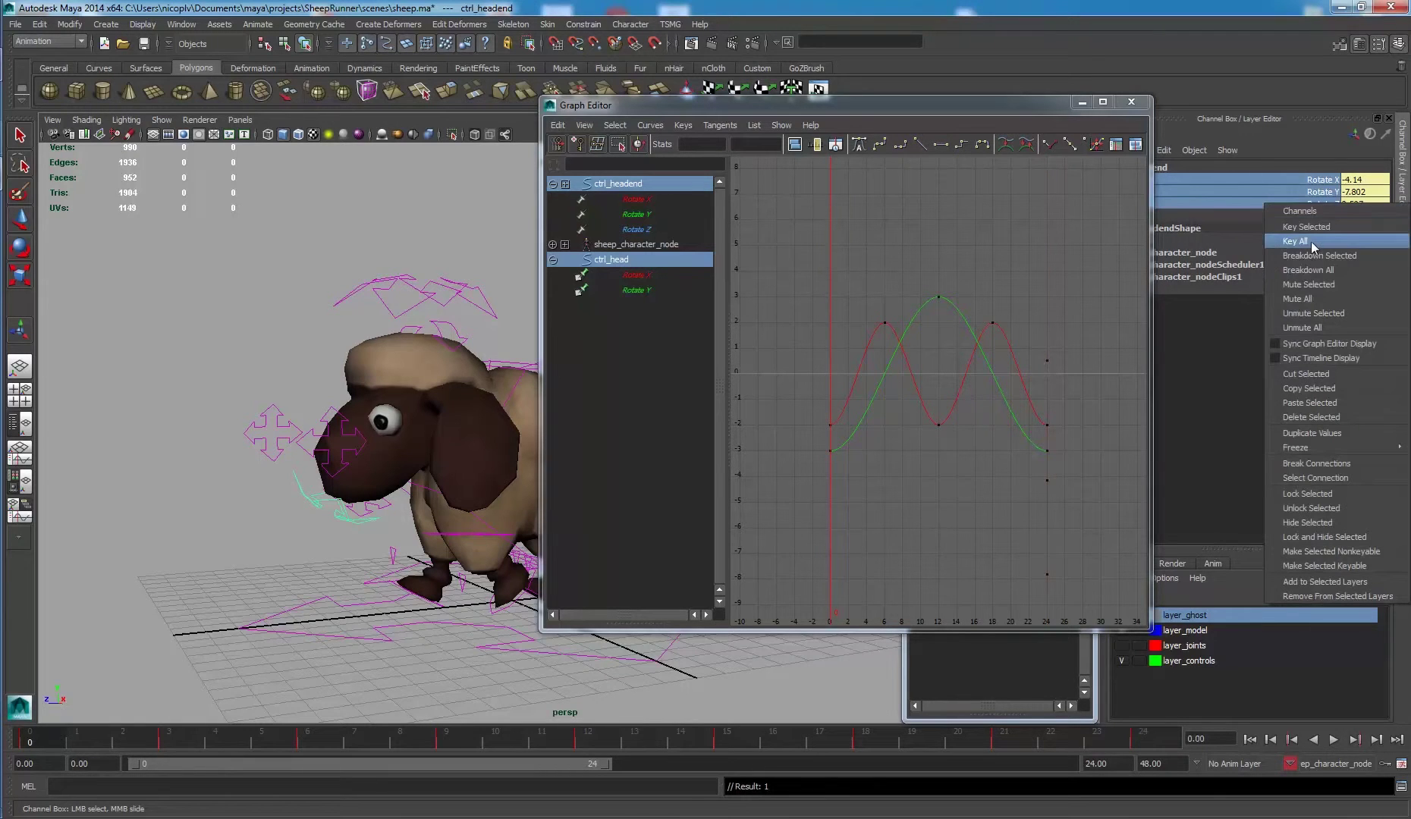
left_click(1312, 231)
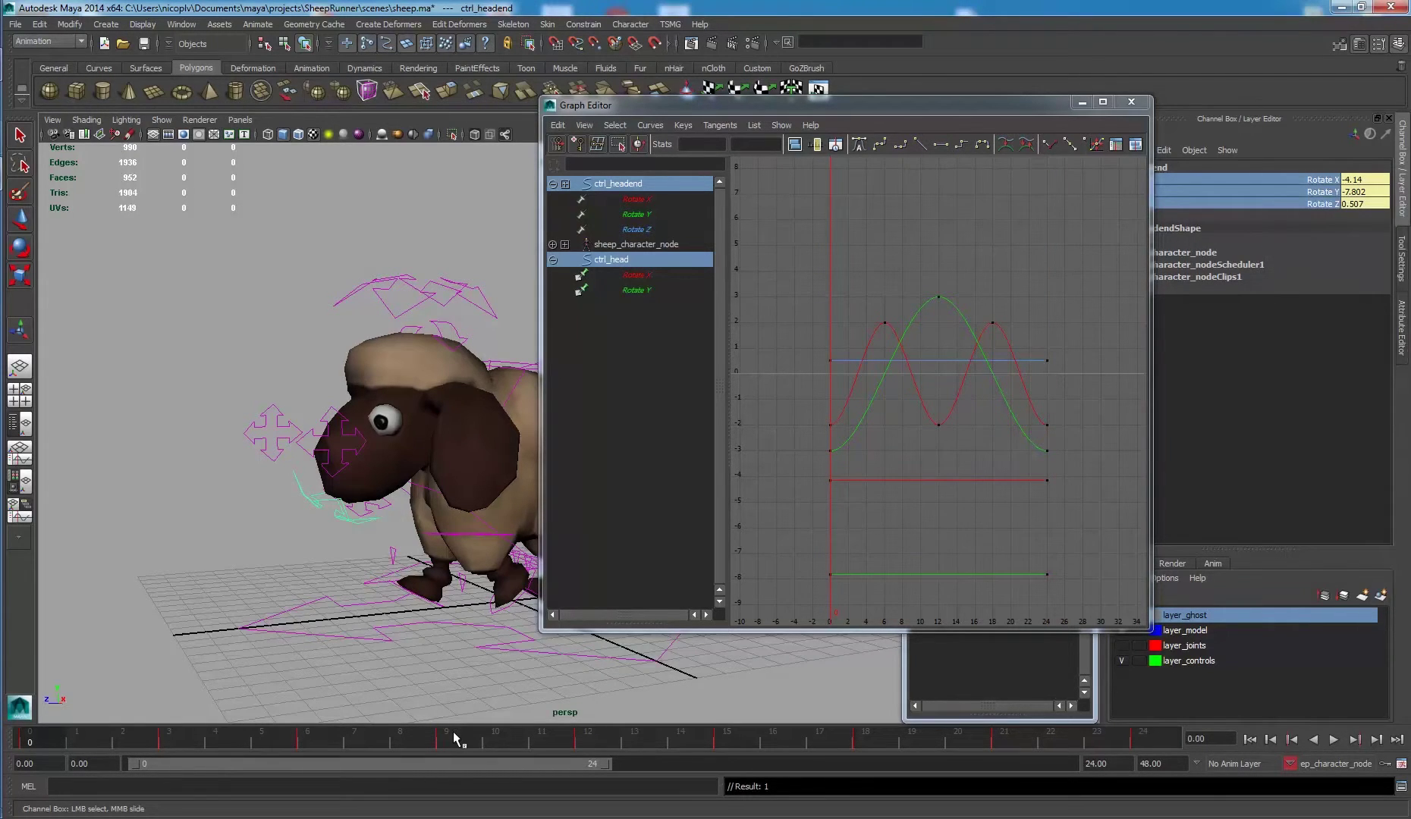
At frame 12, rotate ctrl_headend to about X -4.04, Y 1.3, Z 0.82 and key its three rotation channels.
key("alt+v")
left_click(578, 740)
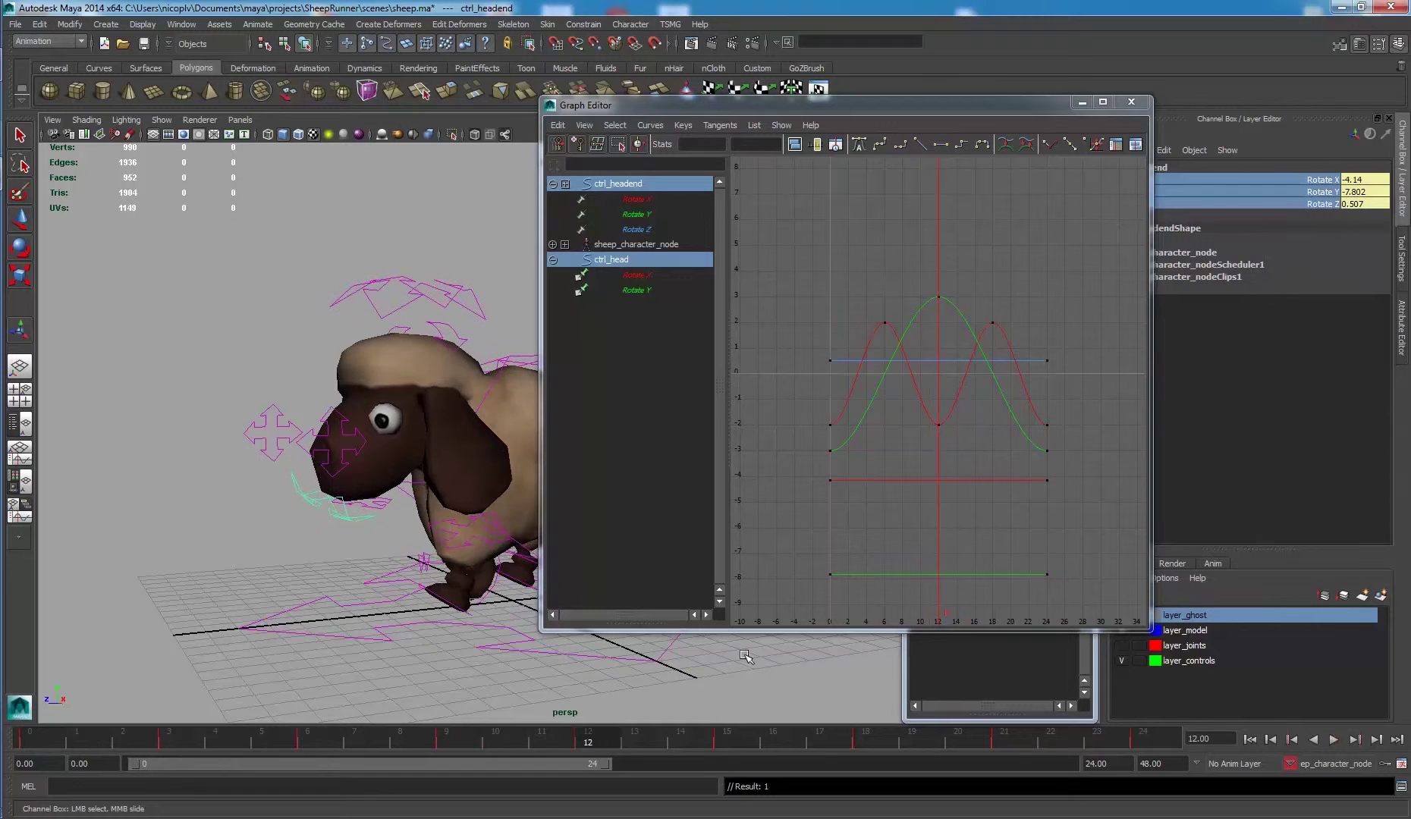
right_click(1335, 216)
left_click(1318, 229)
left_click_drag(259, 450, 327, 486, "alt")
key("e")
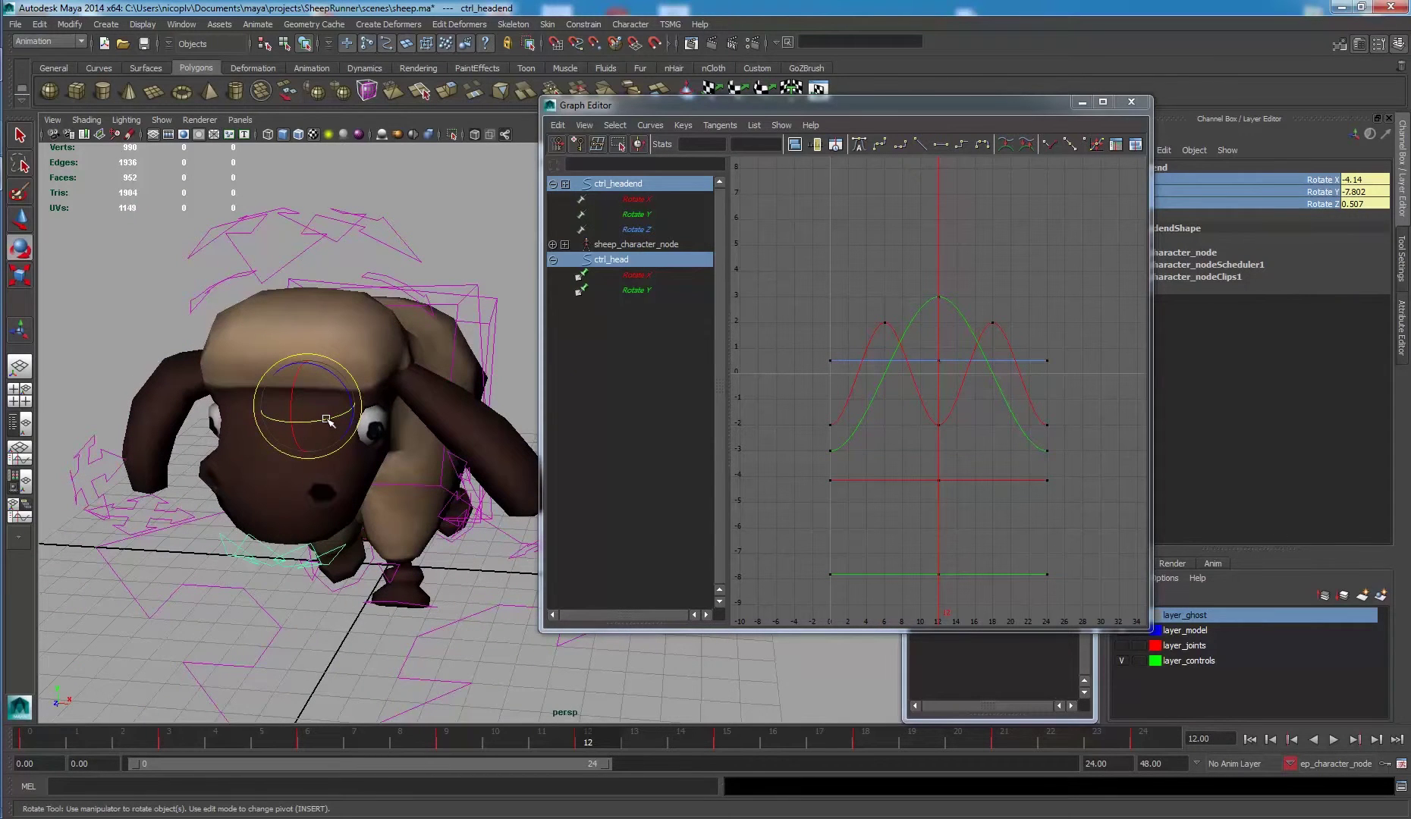
left_click_drag(328, 419, 334, 422)
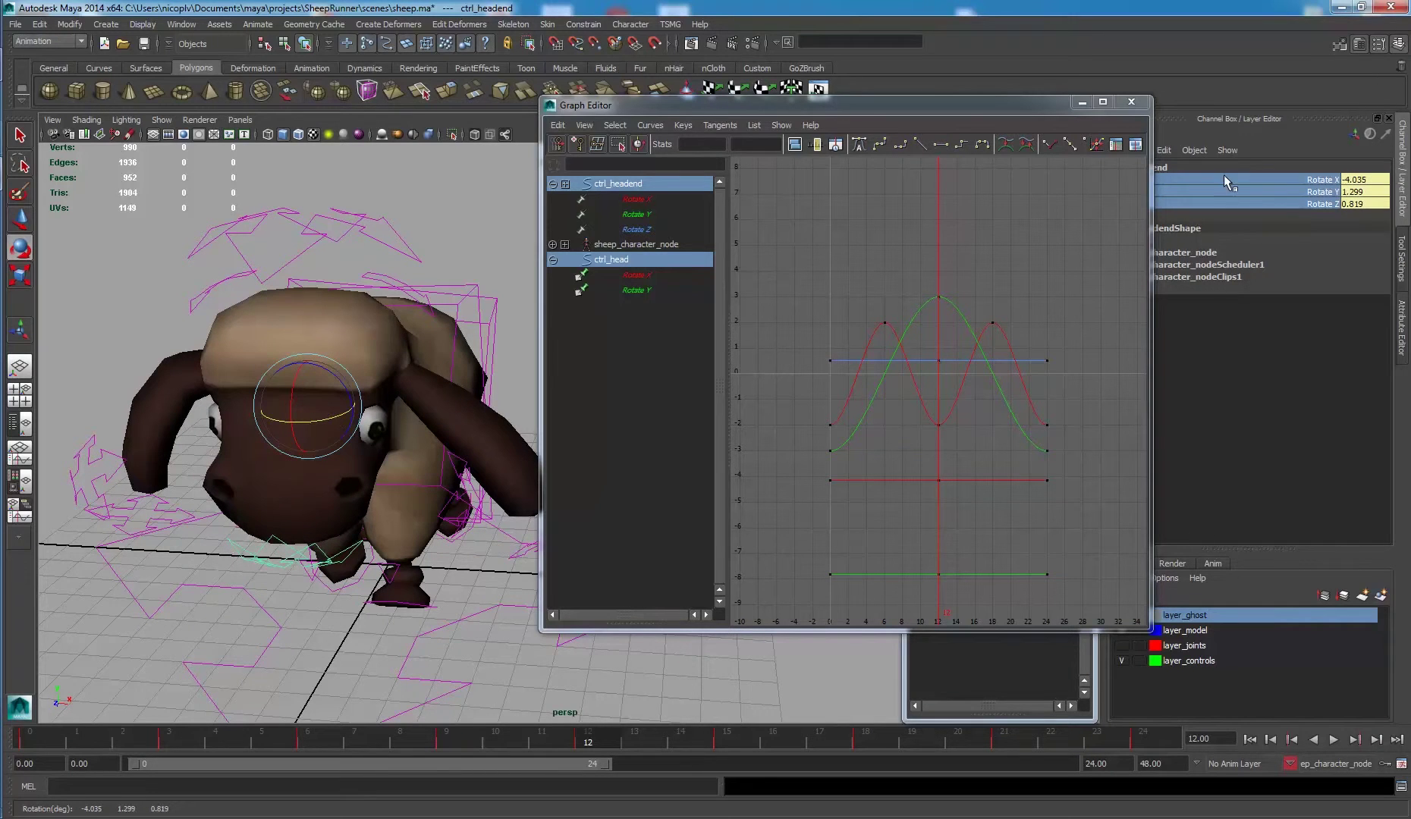
right_click(1329, 190)
left_click(1305, 199)
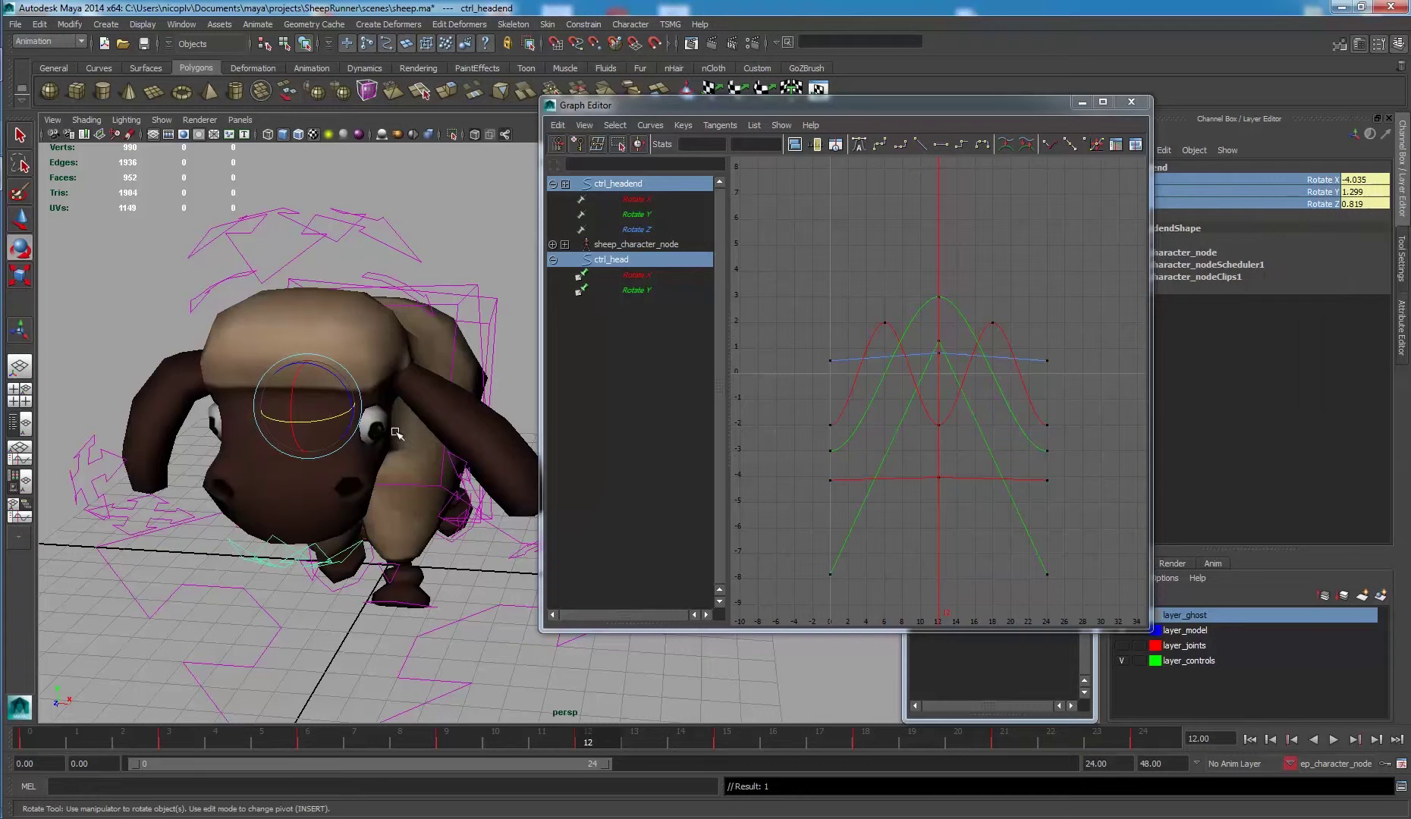
At frame 18, tilt ctrl_headend to about X 5.62, Y -3.32, Z 0.11 and key its three rotation channels.
left_click(862, 740)
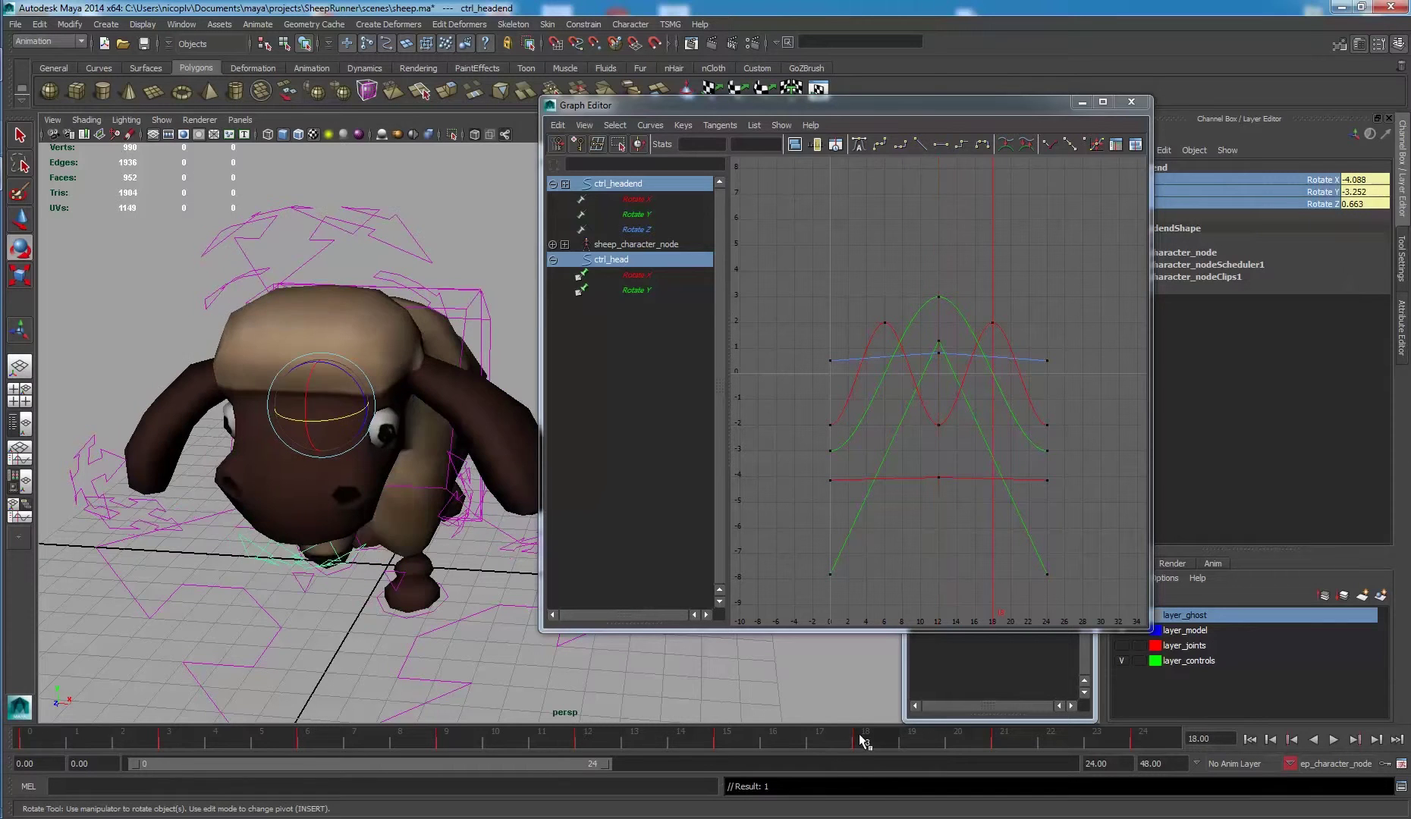
left_click_drag(333, 425, 471, 372, "alt")
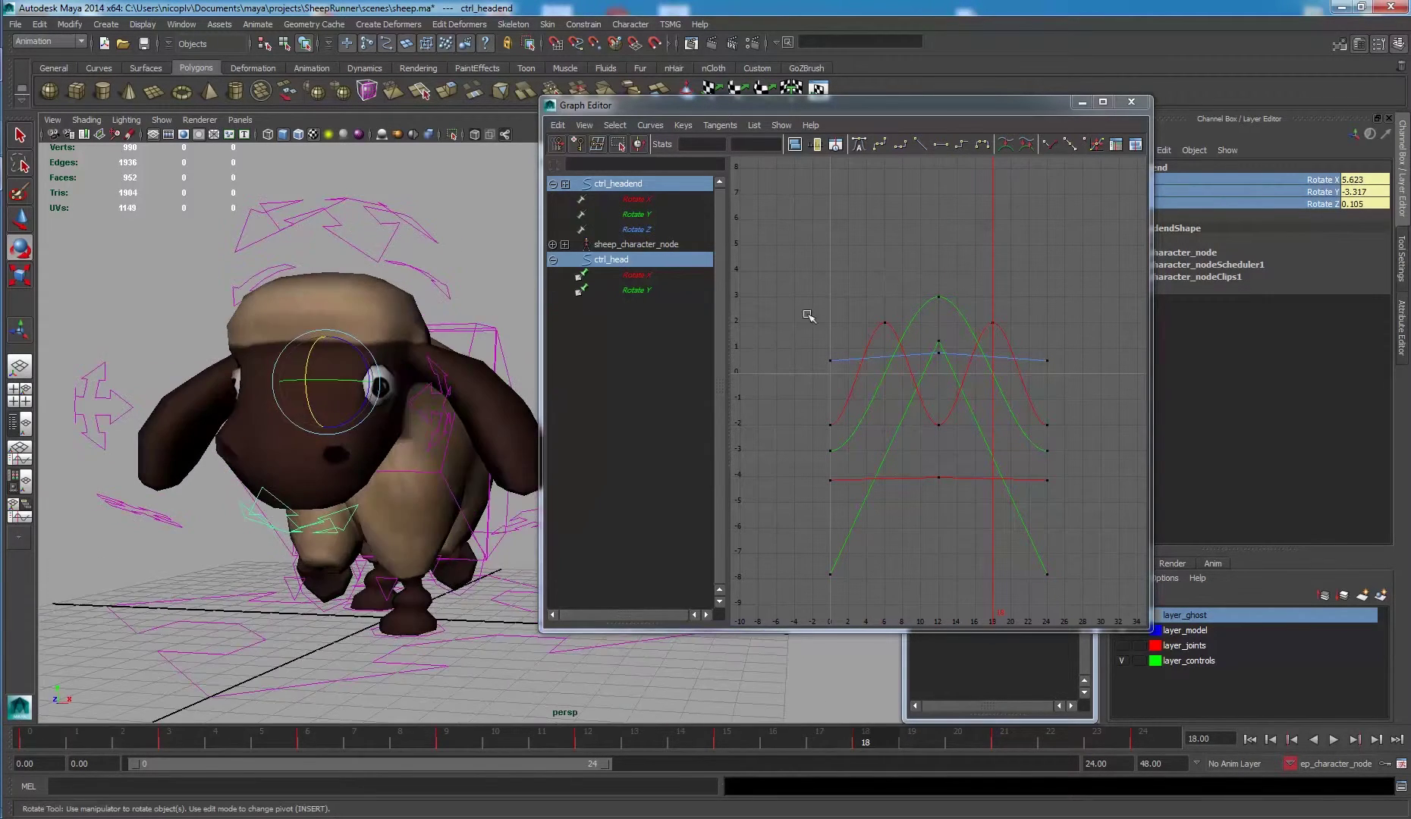
right_click(1330, 196)
left_click(1336, 215)
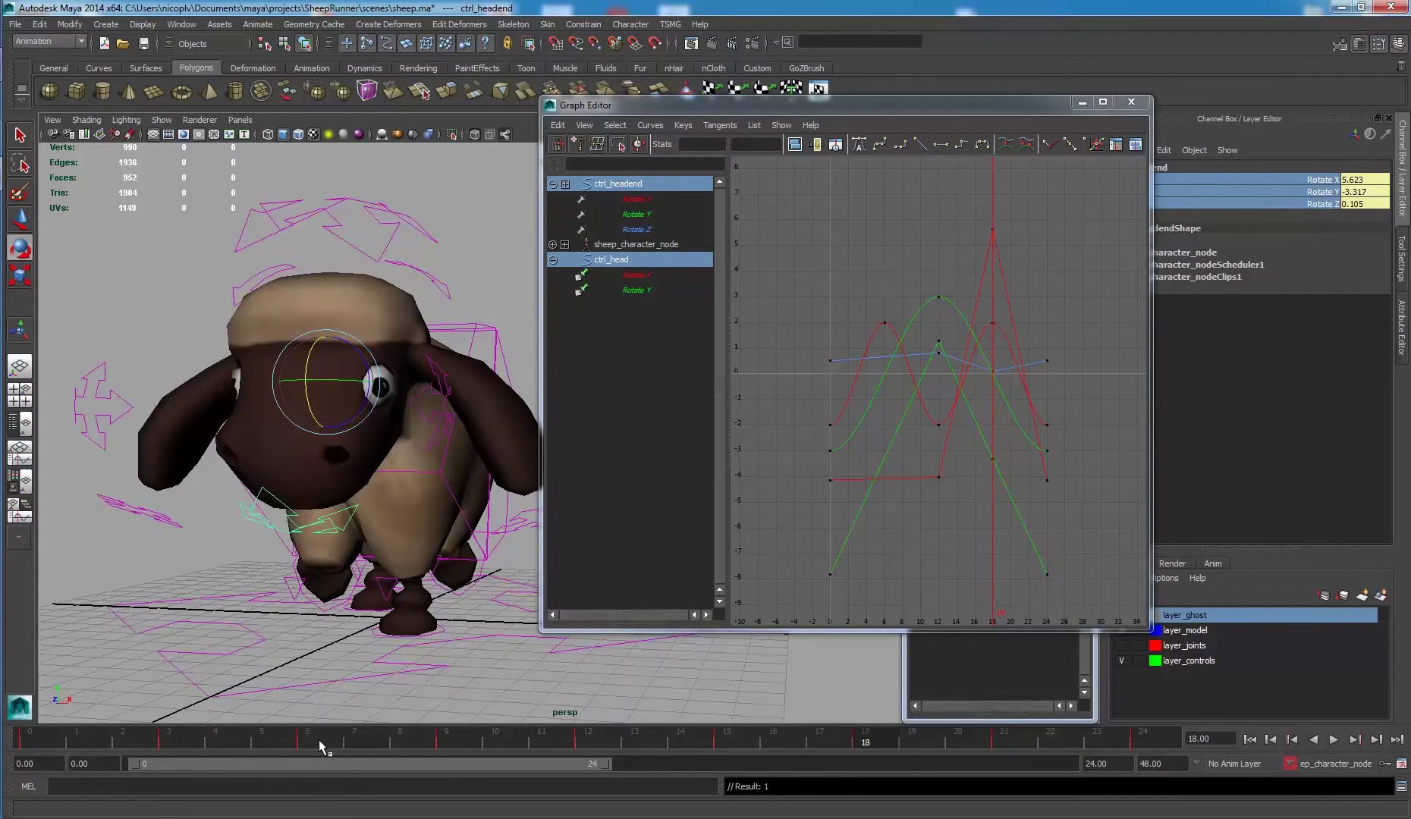
At frame 6, tilt ctrl_headend to about X 1.24, Y -3.3, Z 0.36 and key its three rotation channels.
left_click(319, 739)
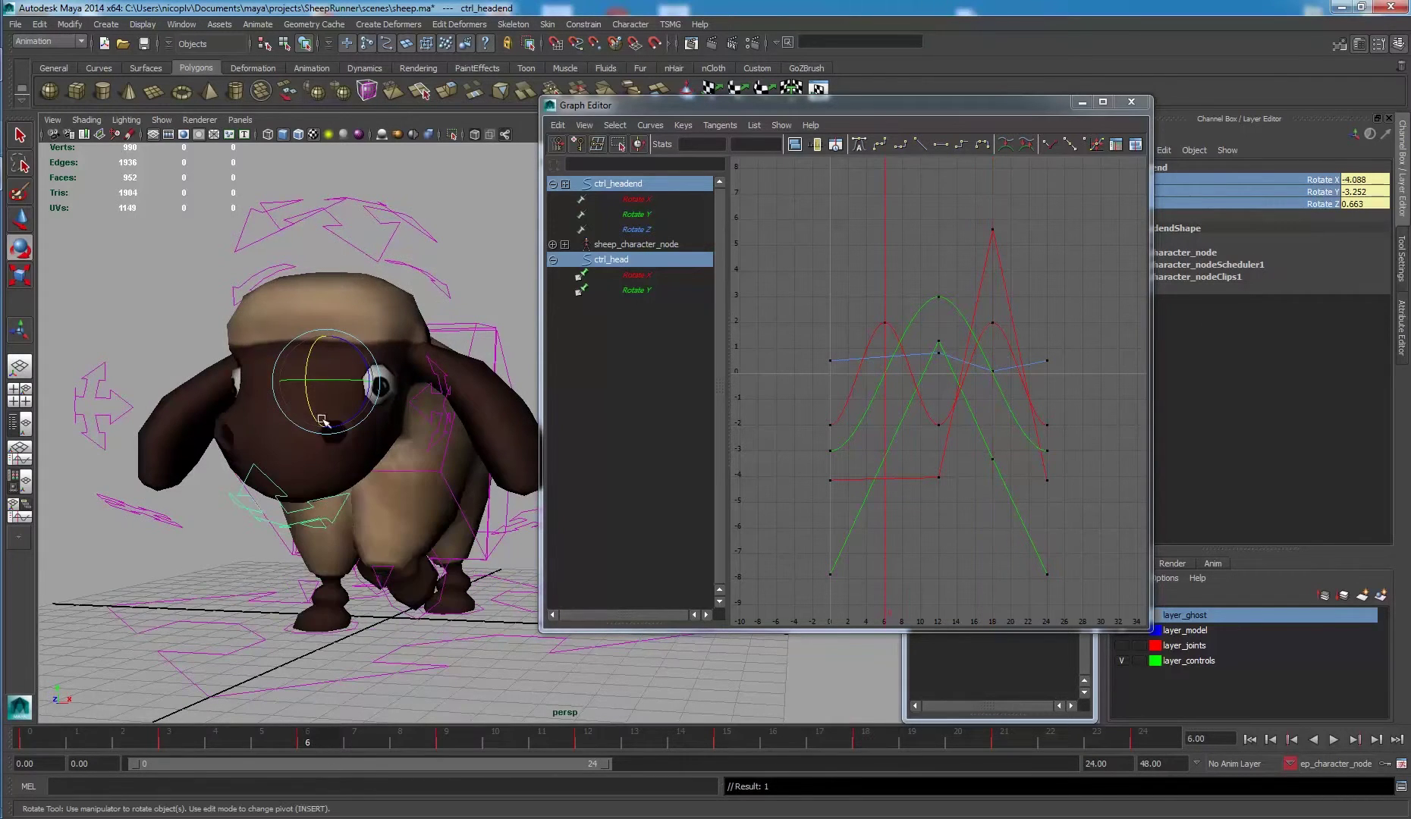
left_click_drag(308, 401, 307, 403)
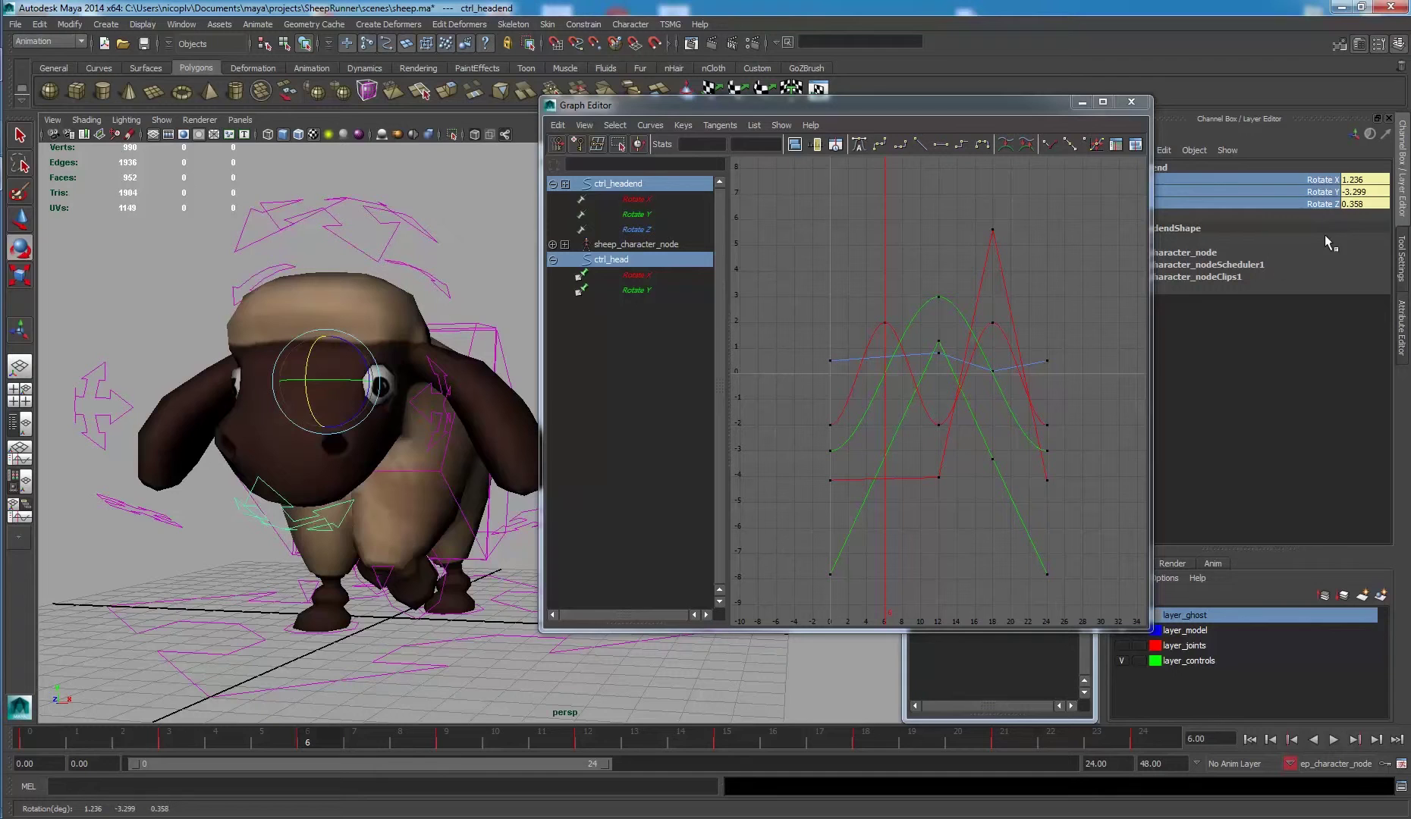
right_click(1328, 204)
left_click(1328, 195)
Isolate ctrl_headend's Rotate X curve and lower its frame 18 key to about 1.18, level with the frame 6 key.
left_click(637, 199)
key("f")
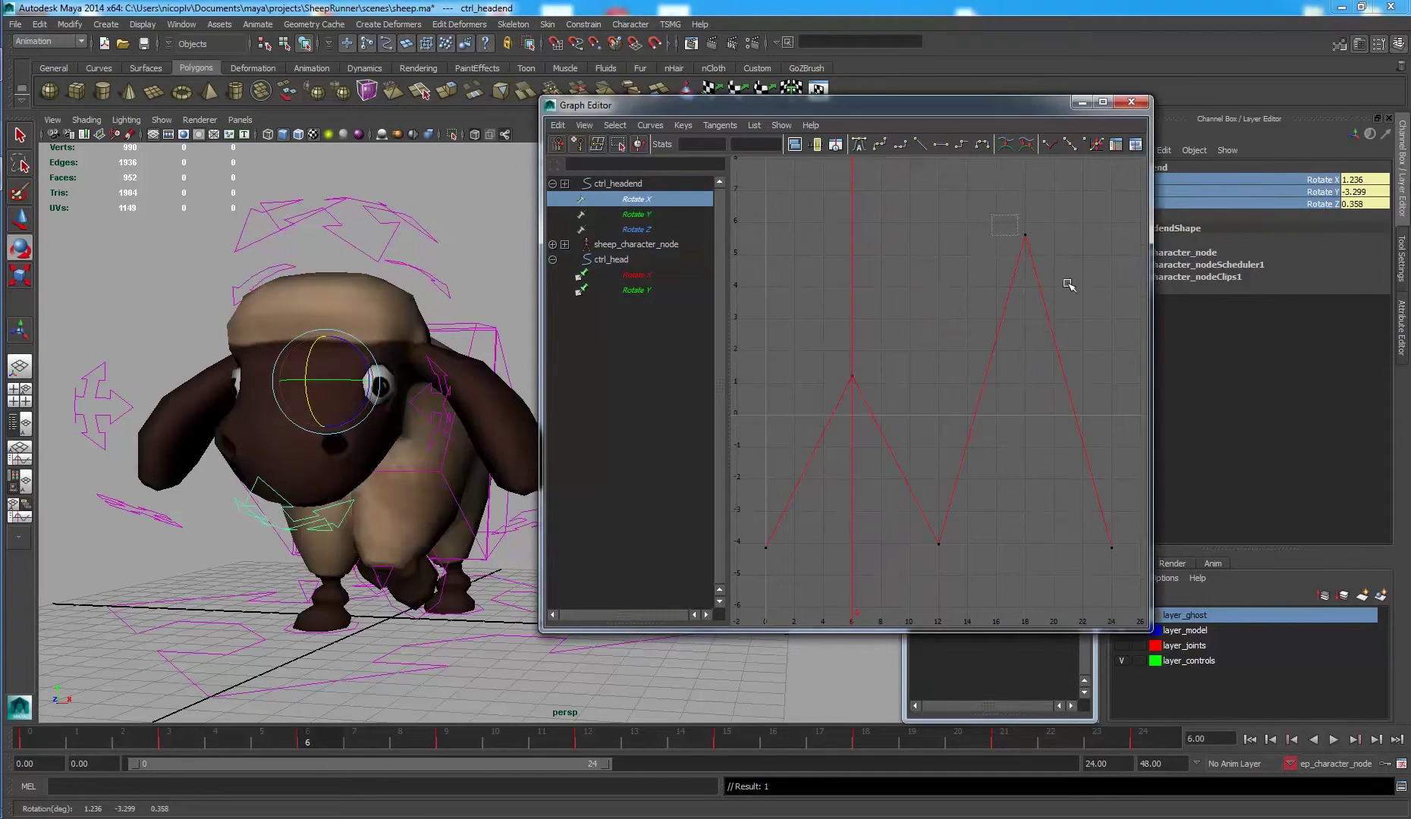
middle_click_drag(1070, 286, 1037, 502, "shift")
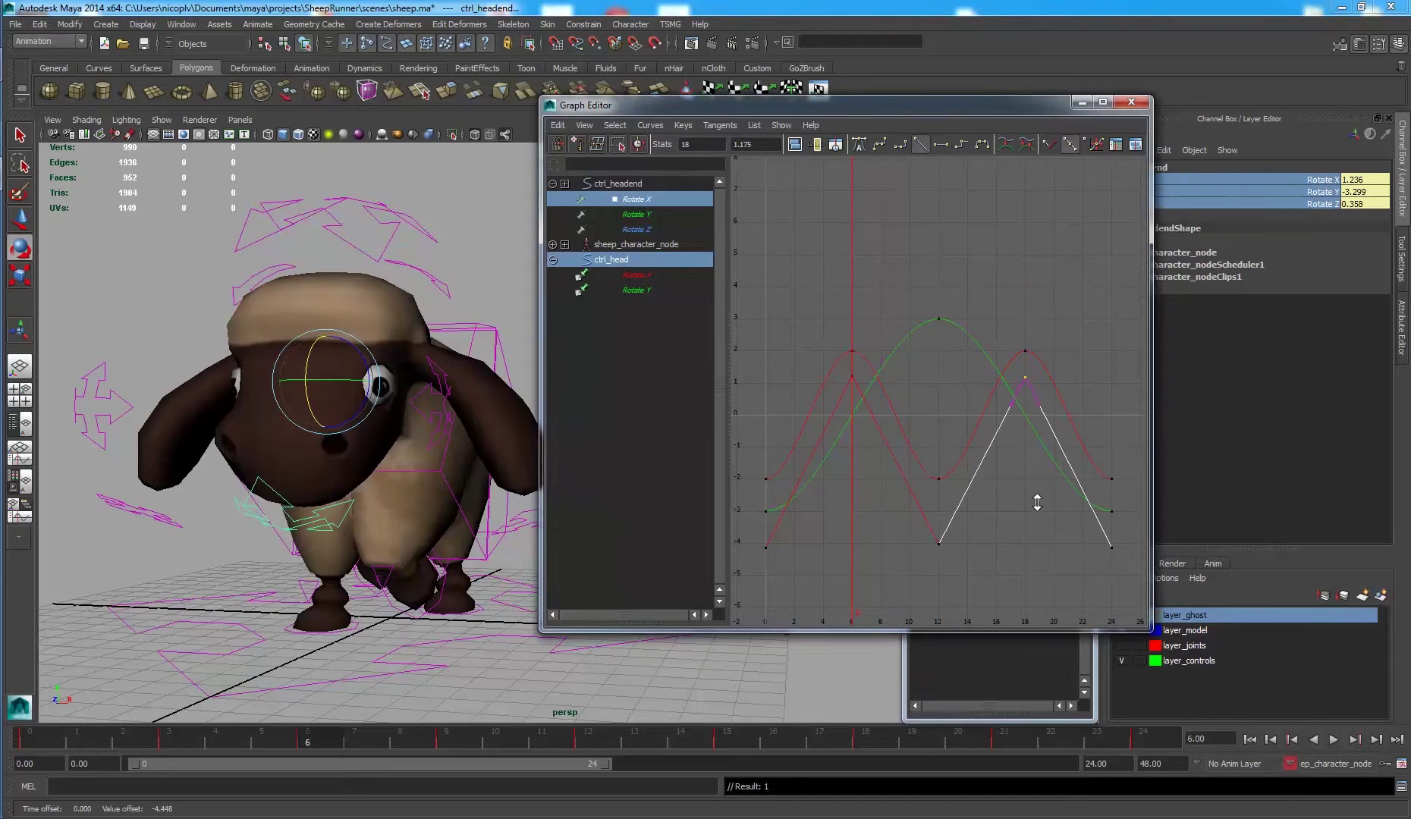
Unpin the ctrl_head curves and delete the frame 6 and frame 18 keys from ctrl_headend's Rotate Y curve.
left_click(657, 214)
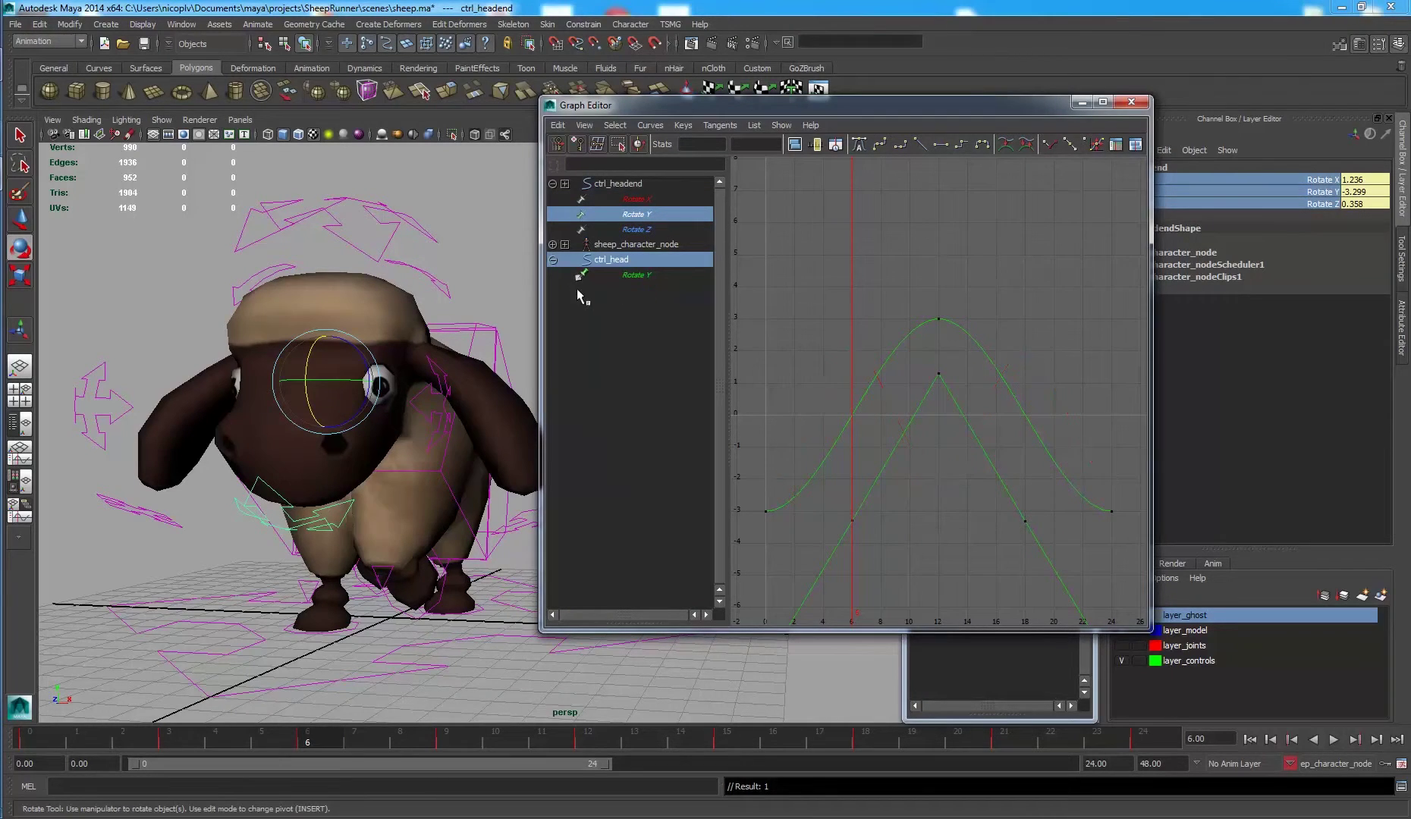
left_click(583, 297)
left_click(657, 219)
key("f")
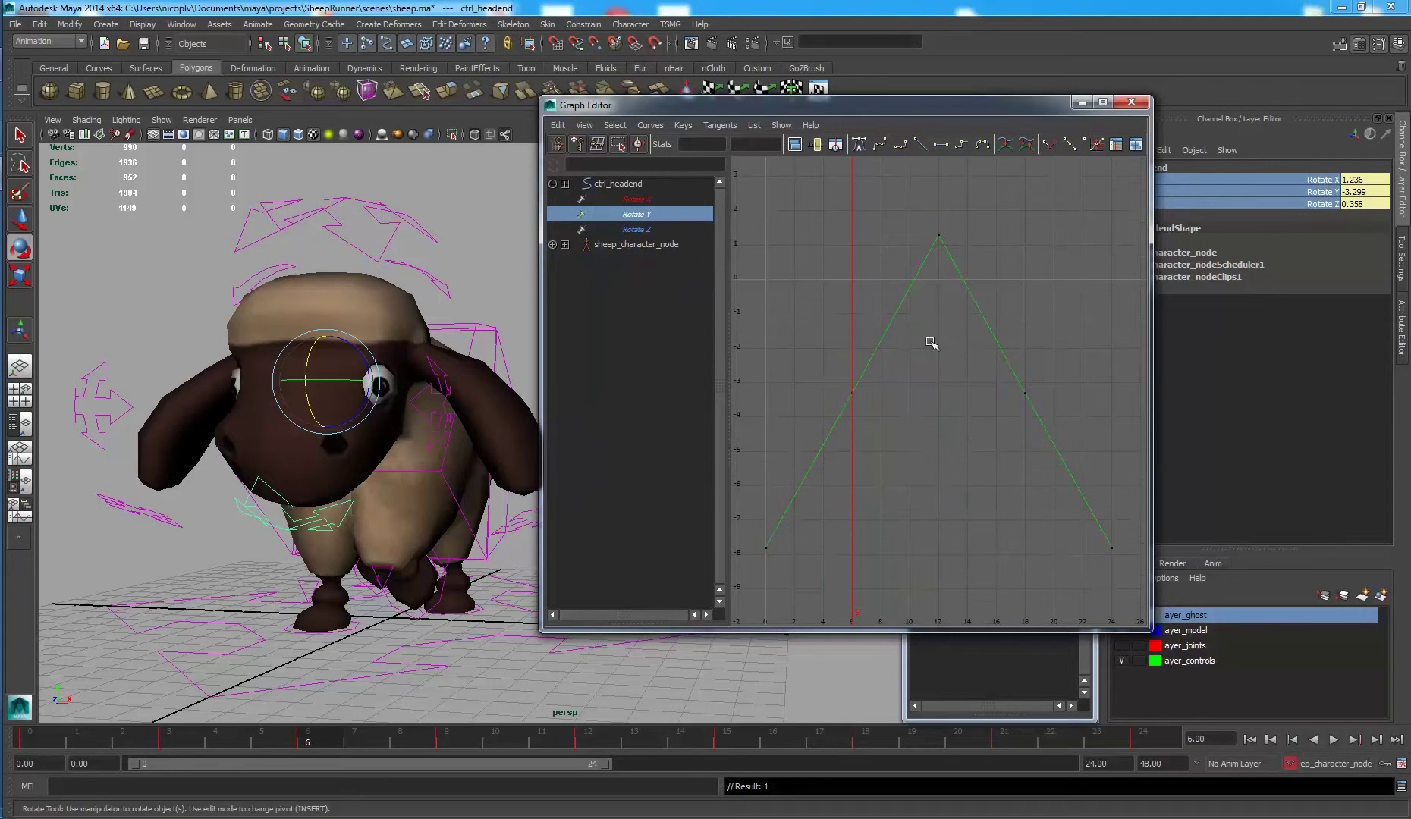
left_click_drag(1061, 440, 1063, 442)
left_click(1064, 443)
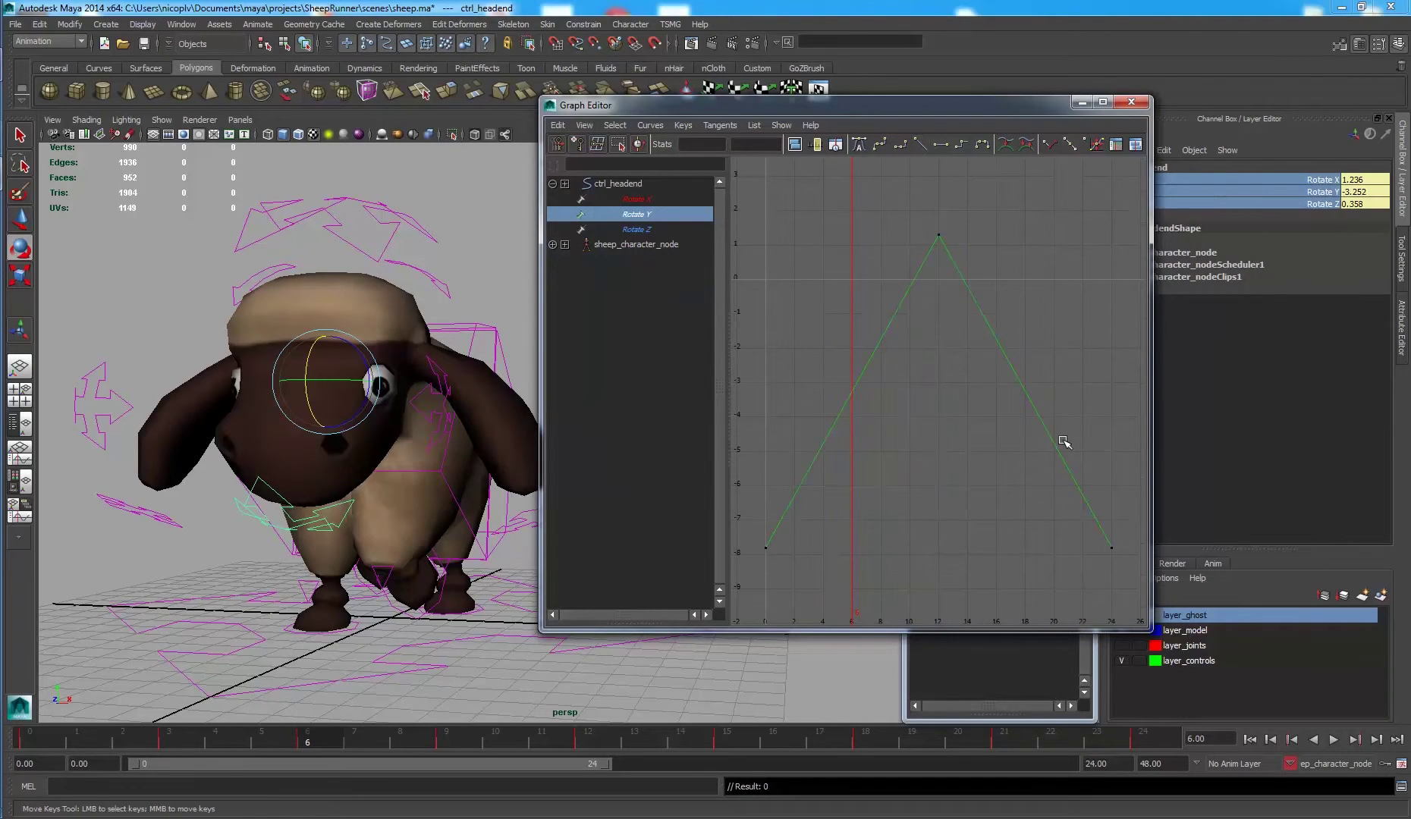
On ctrl_headend's Rotate Z curve, level the frame 6 key with frame 18 and raise both to about 0.3.
left_click(623, 229)
key("f")
left_click(852, 435)
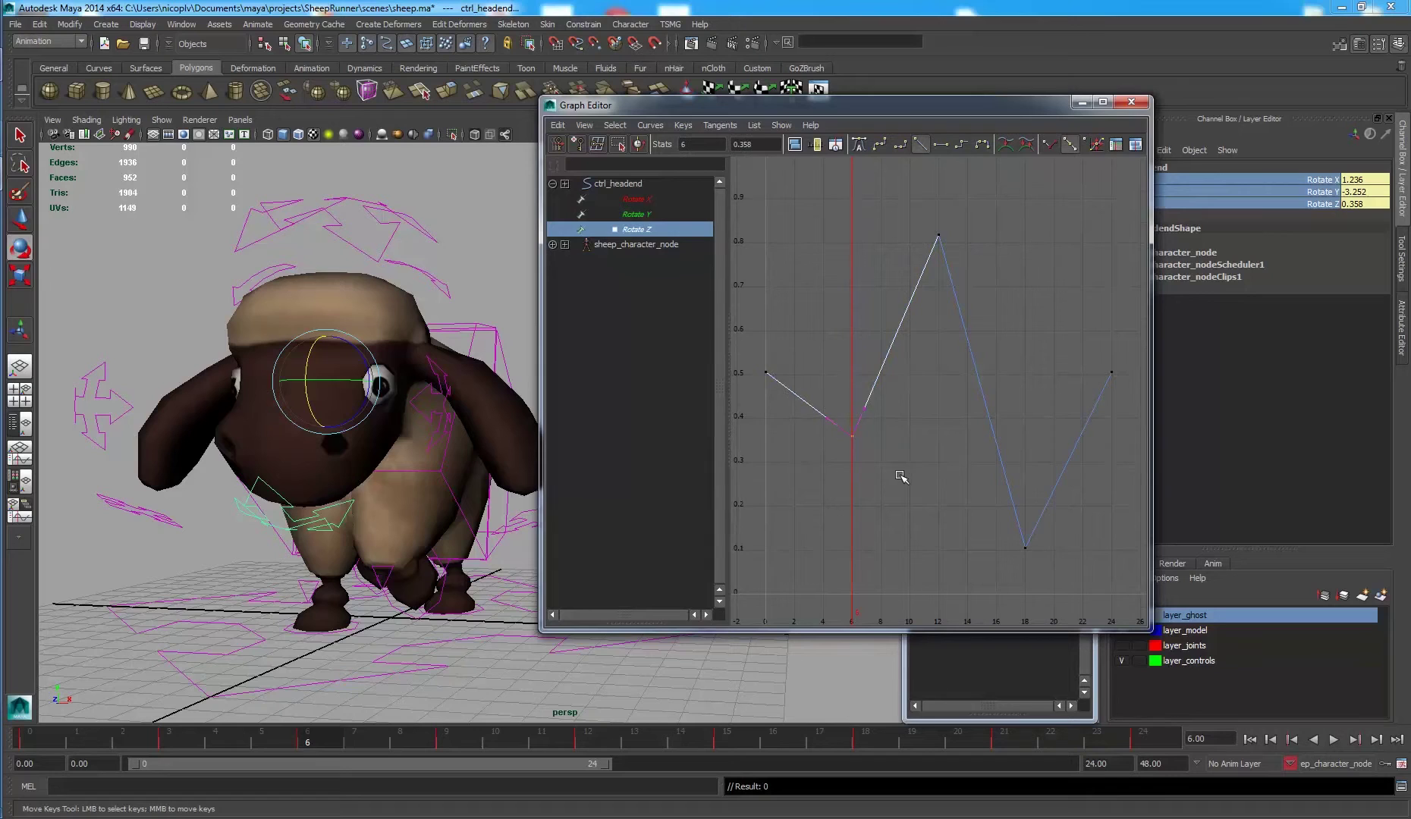
middle_click_drag(897, 479, 923, 585)
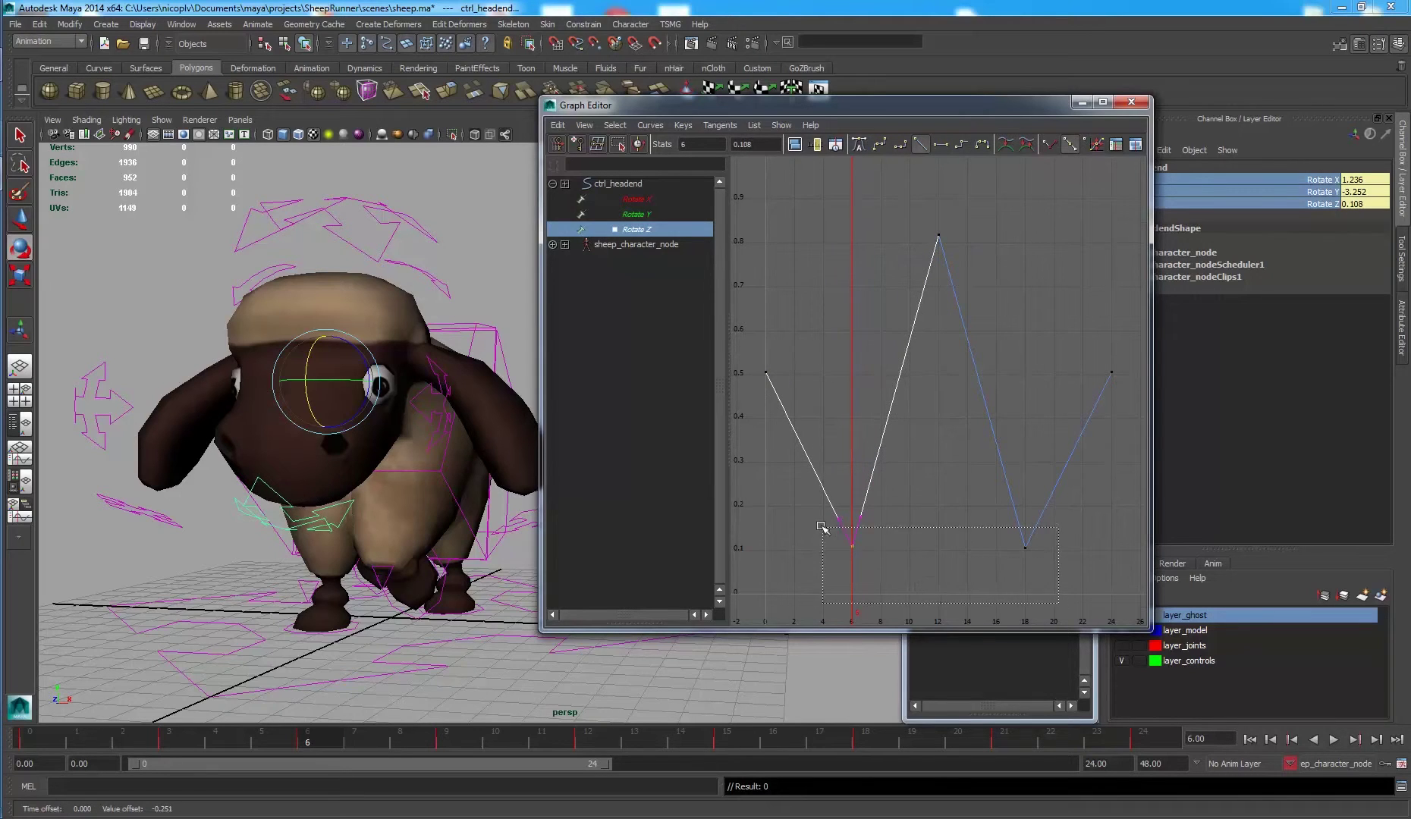
left_click_drag(822, 526, 822, 525)
middle_click_drag(805, 508, 813, 419)
Smooth all keys of ctrl_headend's Rotate Z curve with spline tangents.
scroll(962, 370, "down", 3)
left_click(989, 430)
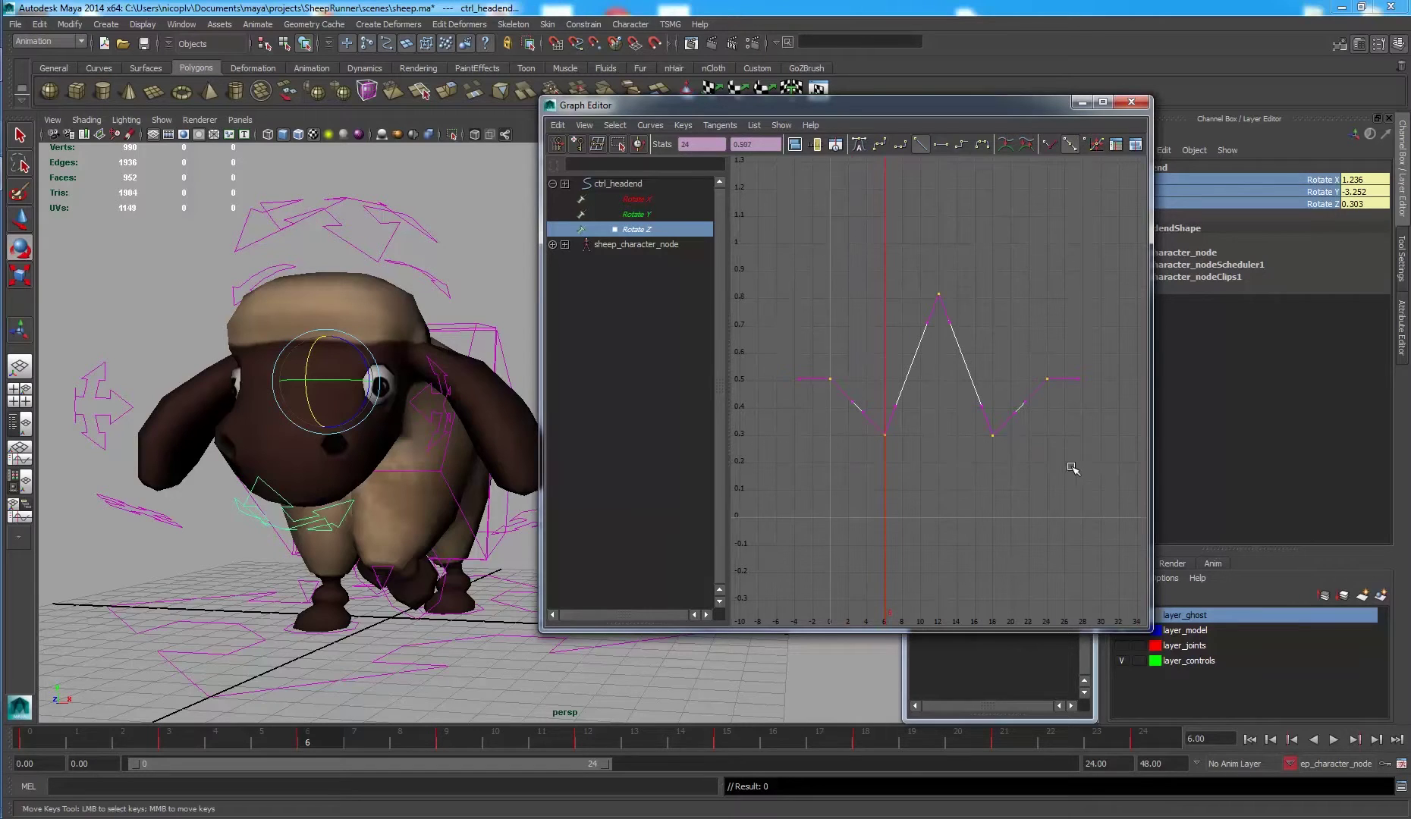
left_click(877, 145)
left_click(833, 311)
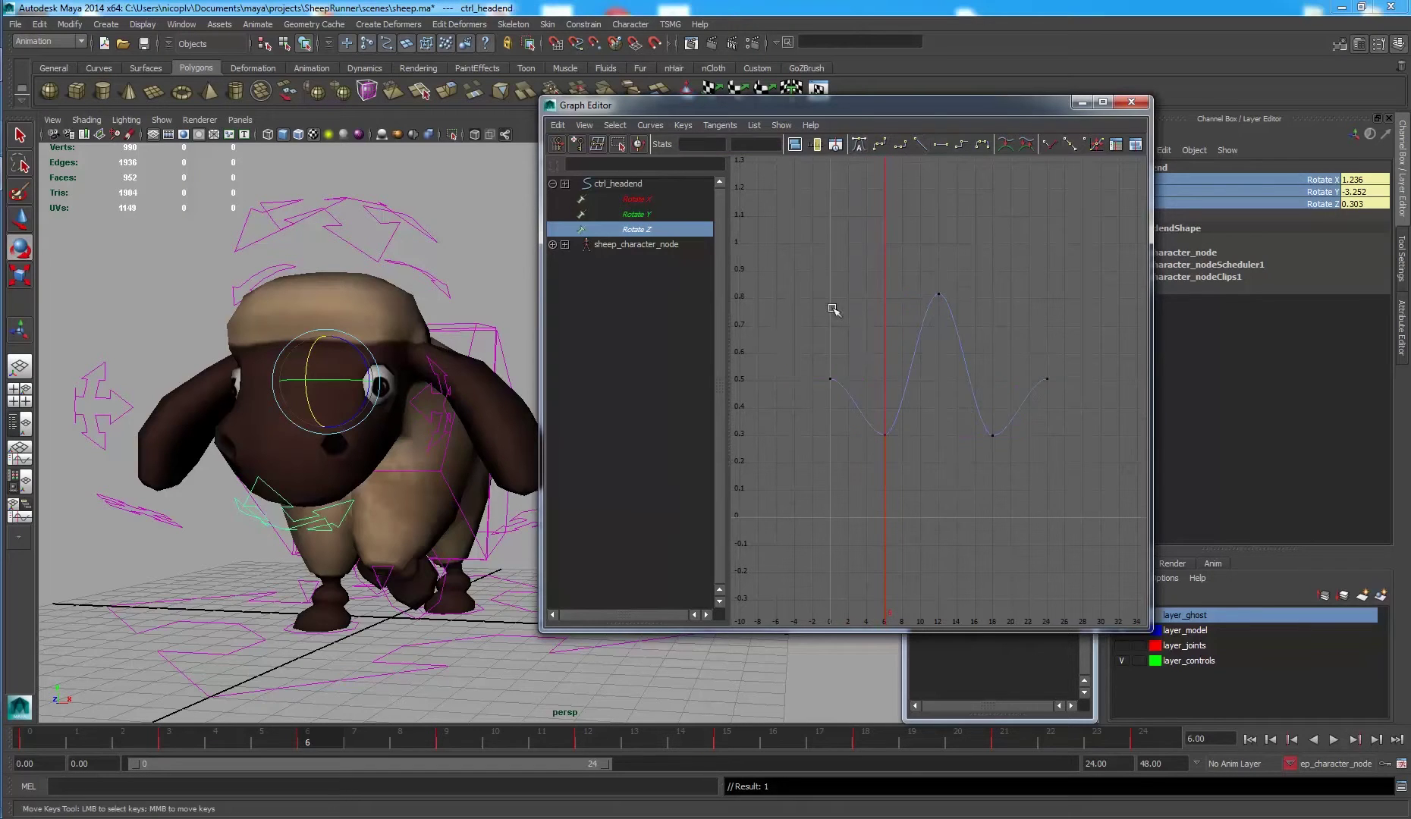
Smooth all keys of ctrl_headend's Rotate Y curve and its Rotate X curve with auto tangents.
left_click(653, 215)
scroll(845, 265, "down", 3)
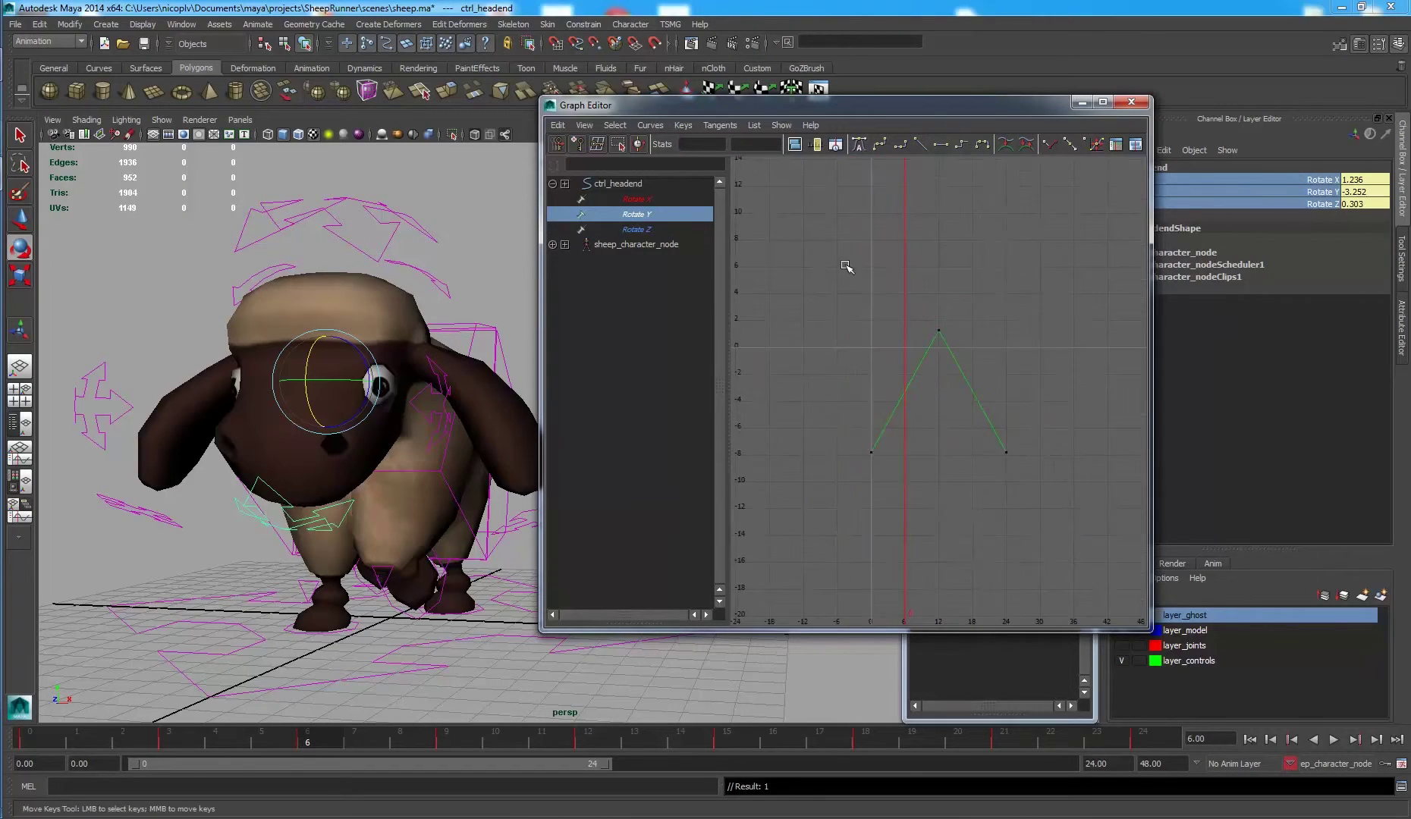
left_click_drag(845, 265, 1086, 510)
left_click(859, 144)
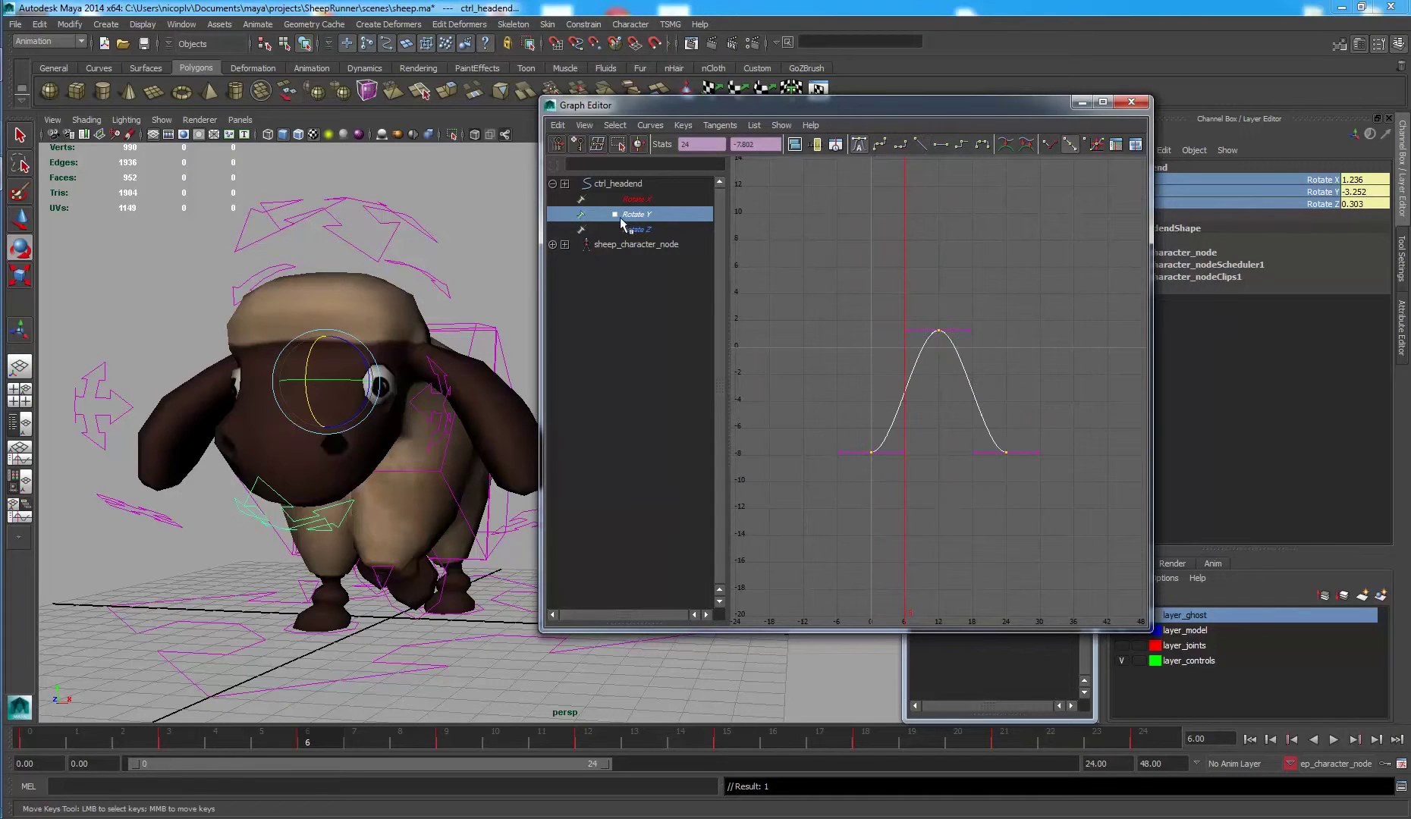
left_click(641, 199)
scroll(856, 251, "down", 3)
left_click_drag(855, 252, 1059, 456)
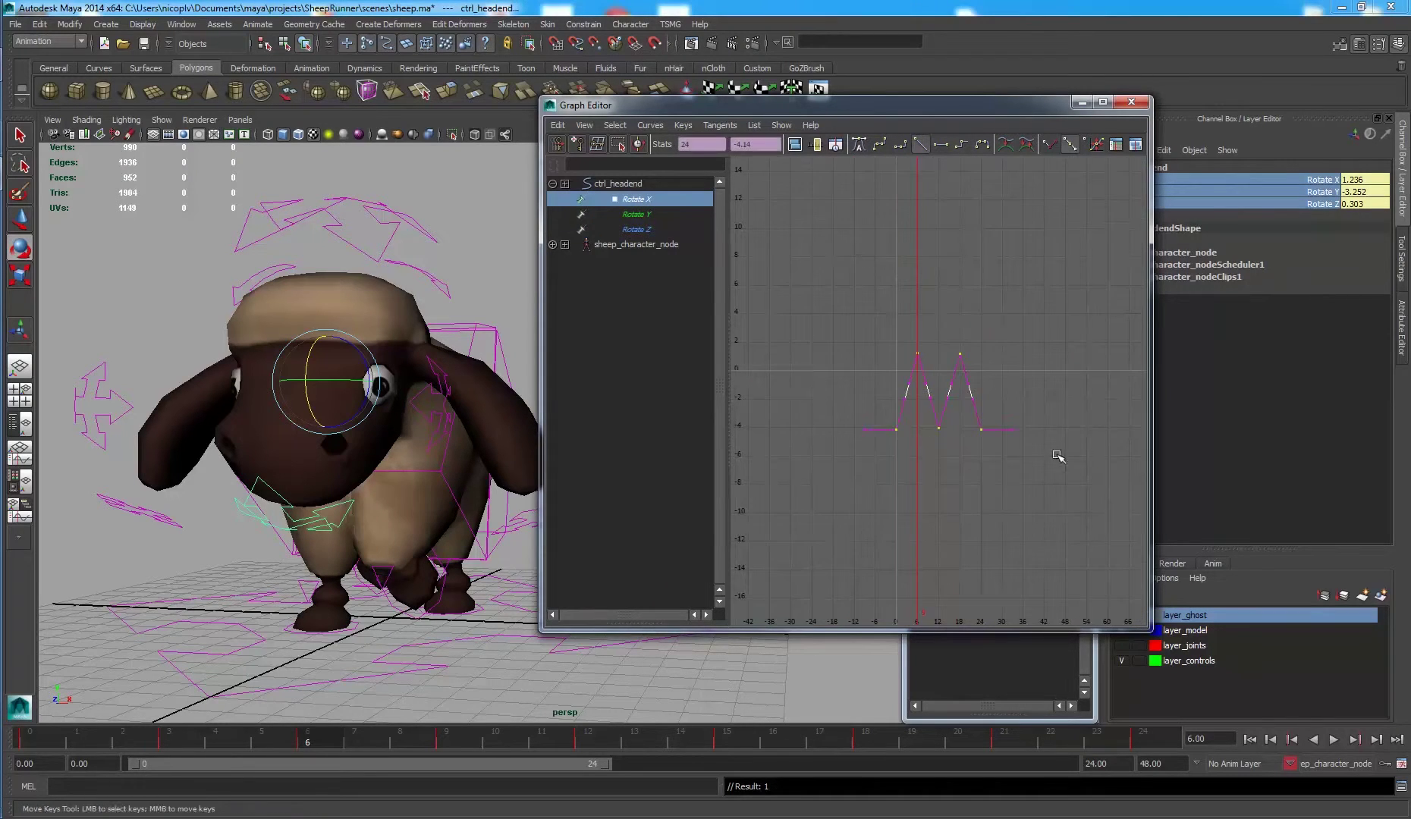
left_click(859, 144)
left_click(883, 508)
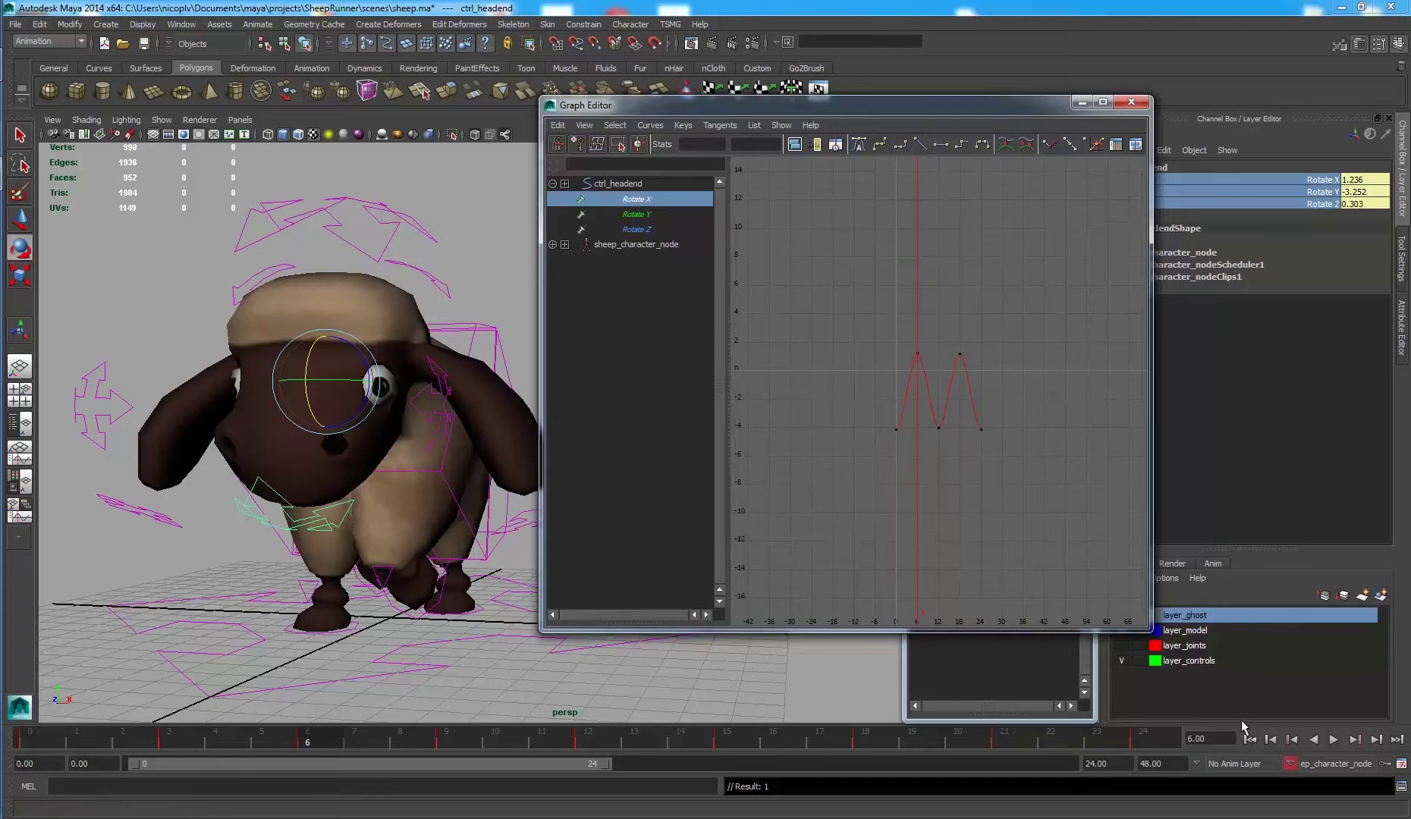
Return to frame 0, deselect the rig, hide layer_controls, and play the animation to review the head motion.
left_click(1250, 739)
left_click(450, 265)
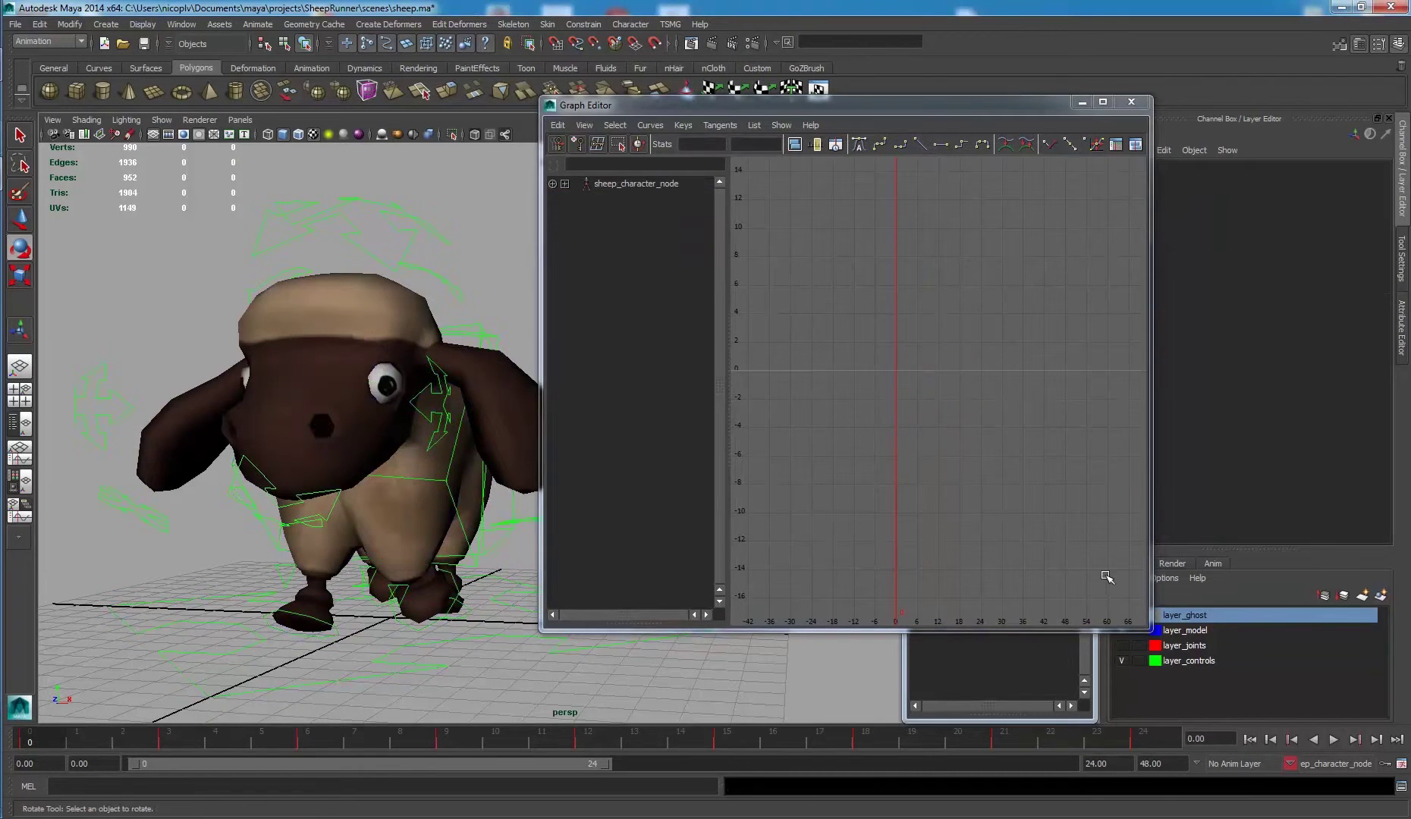
left_click(1122, 661)
left_click(1334, 740)
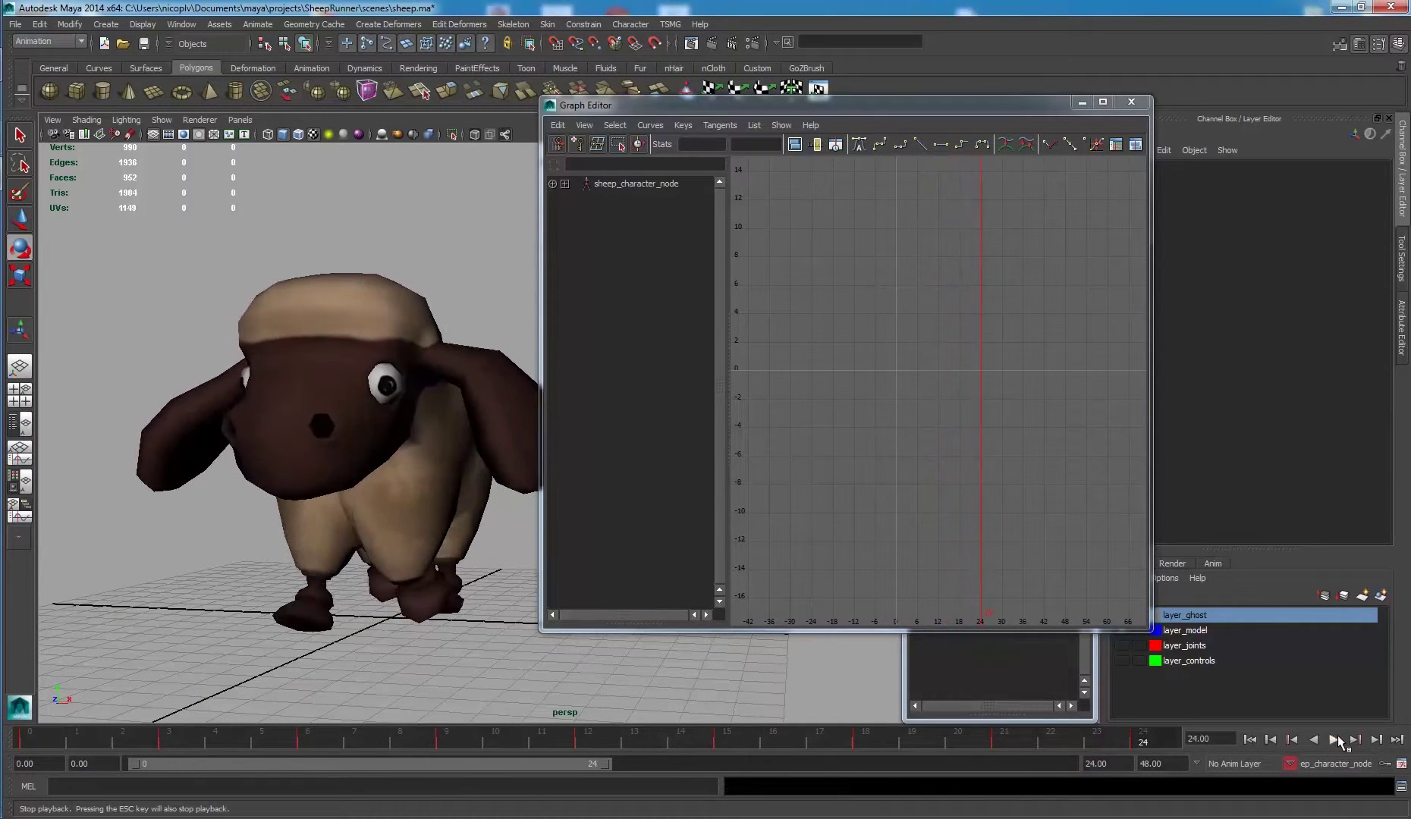
left_click(1337, 740)
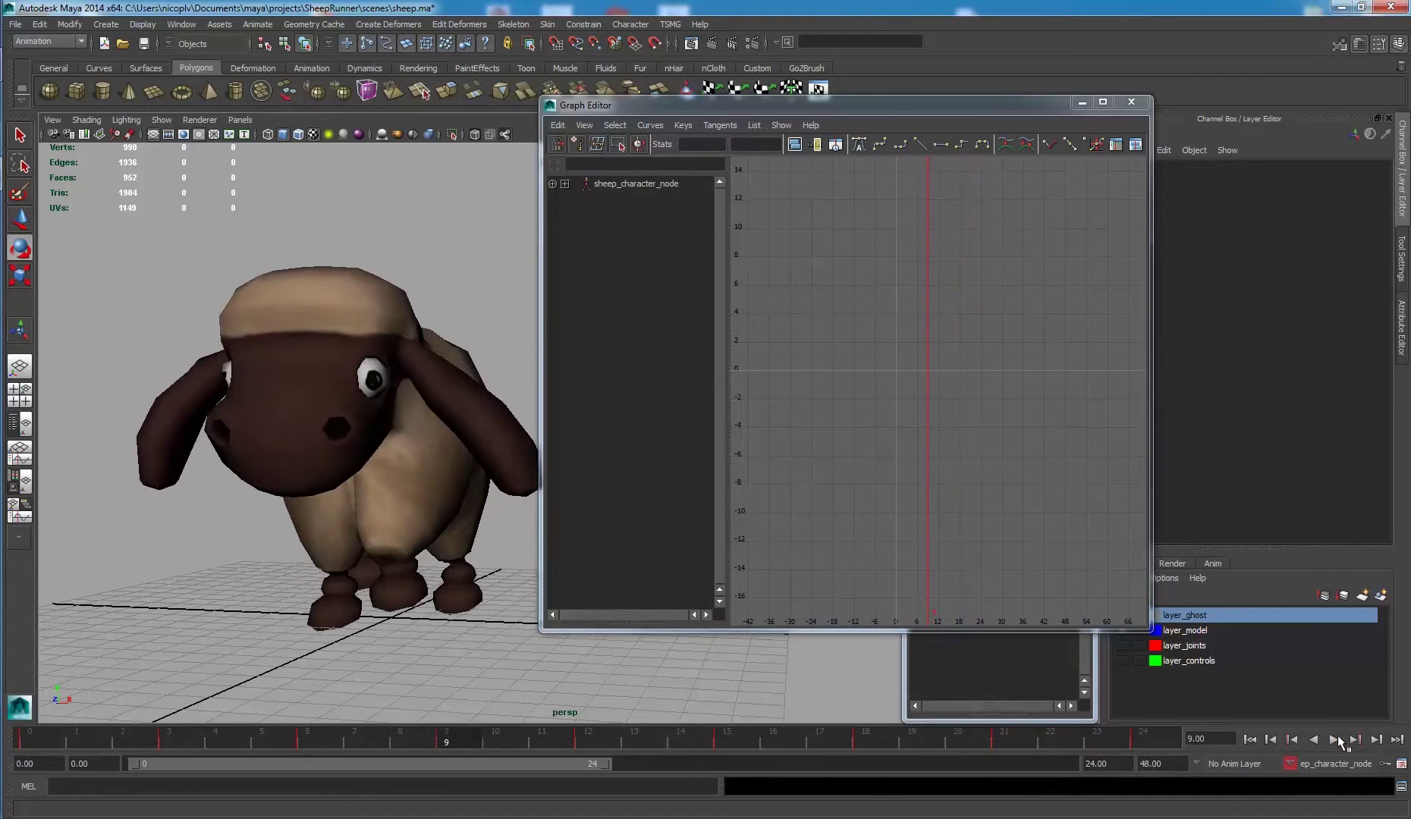
left_click(864, 736)
key("alt+v")
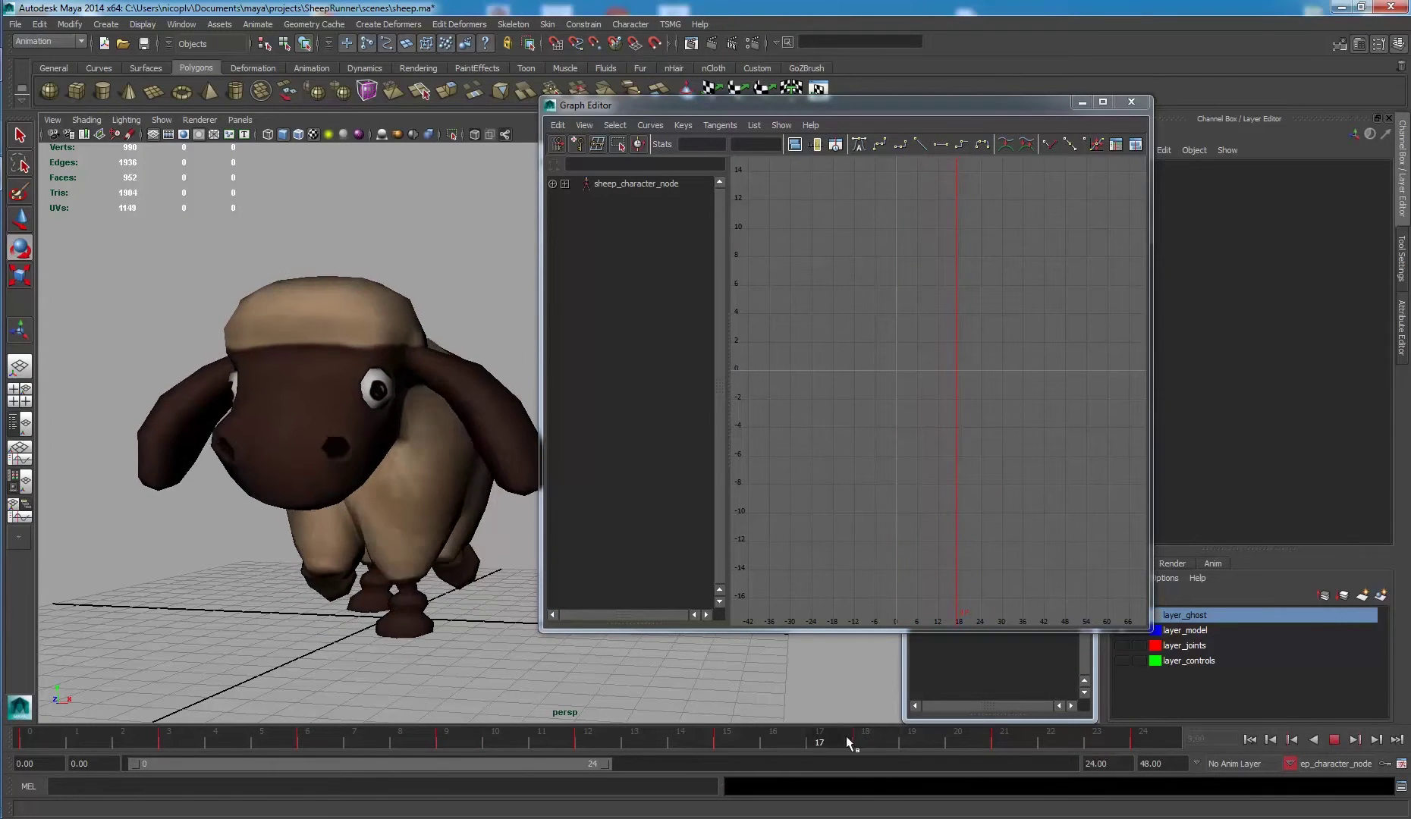
Return to frame 0, show layer_controls, and select ctrl_headend with its rotation curves framed in the Graph Editor.
left_click_drag(80, 742, 48, 743)
left_click(299, 355)
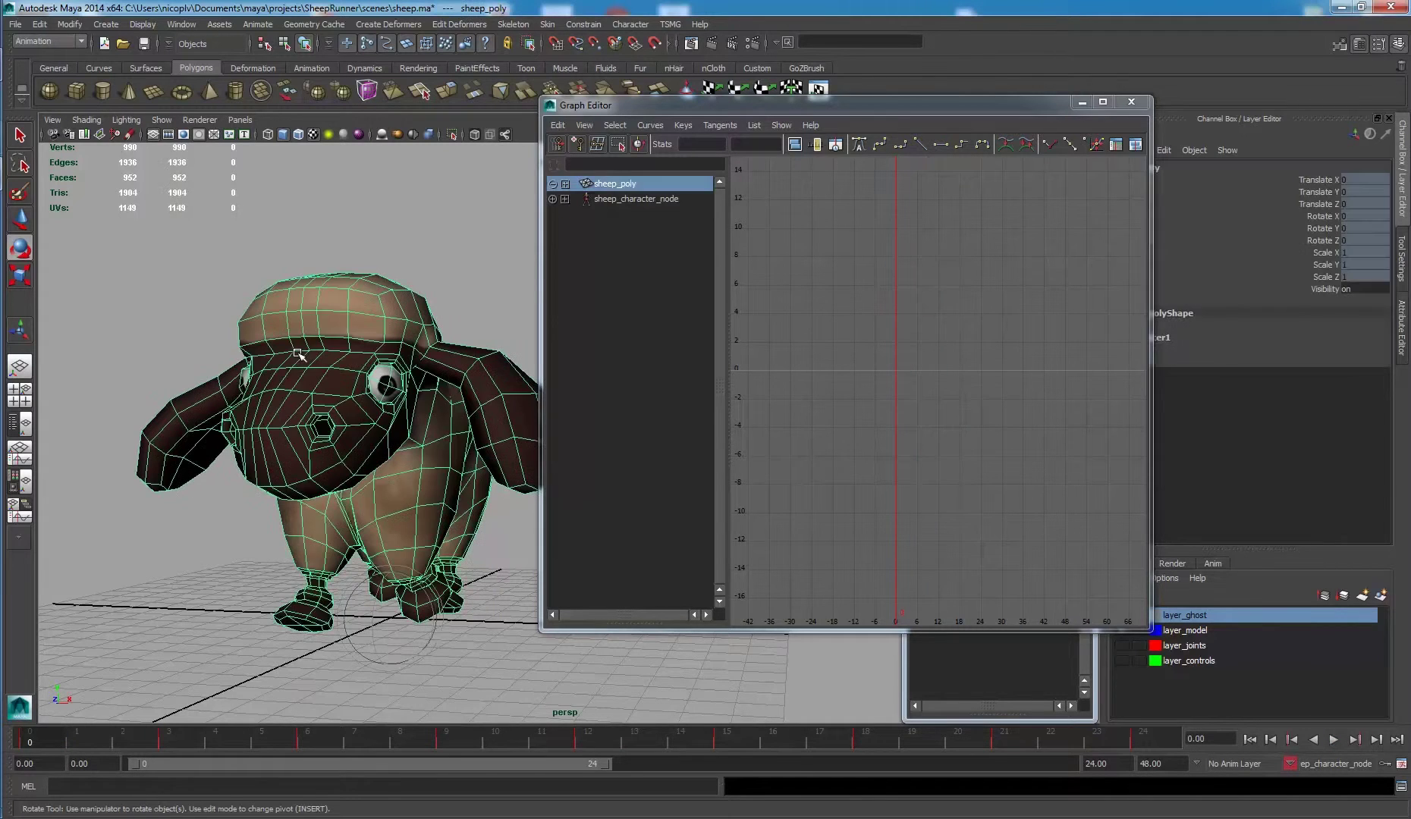
left_click(284, 249)
left_click(1123, 661)
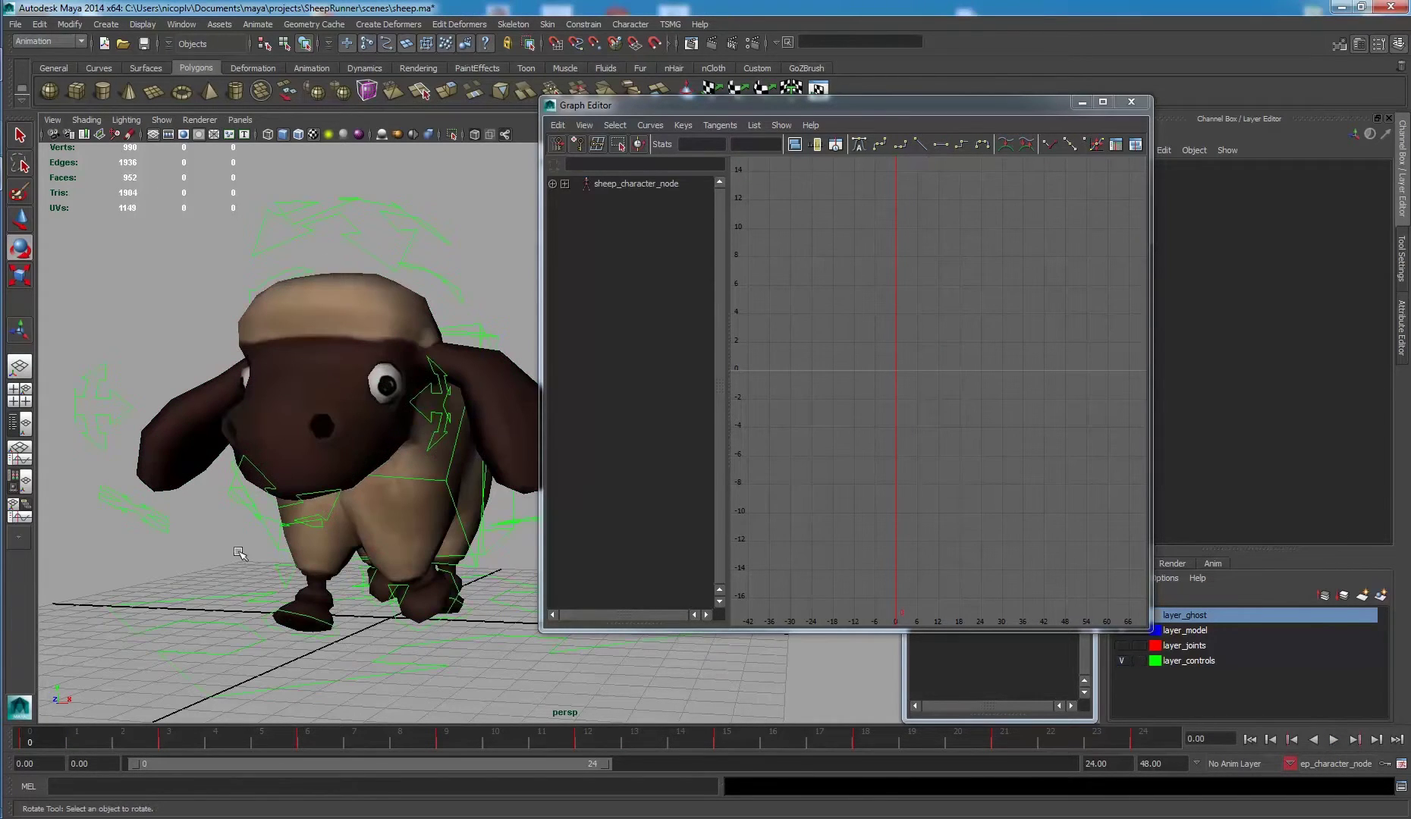
left_click(284, 514)
key("f")
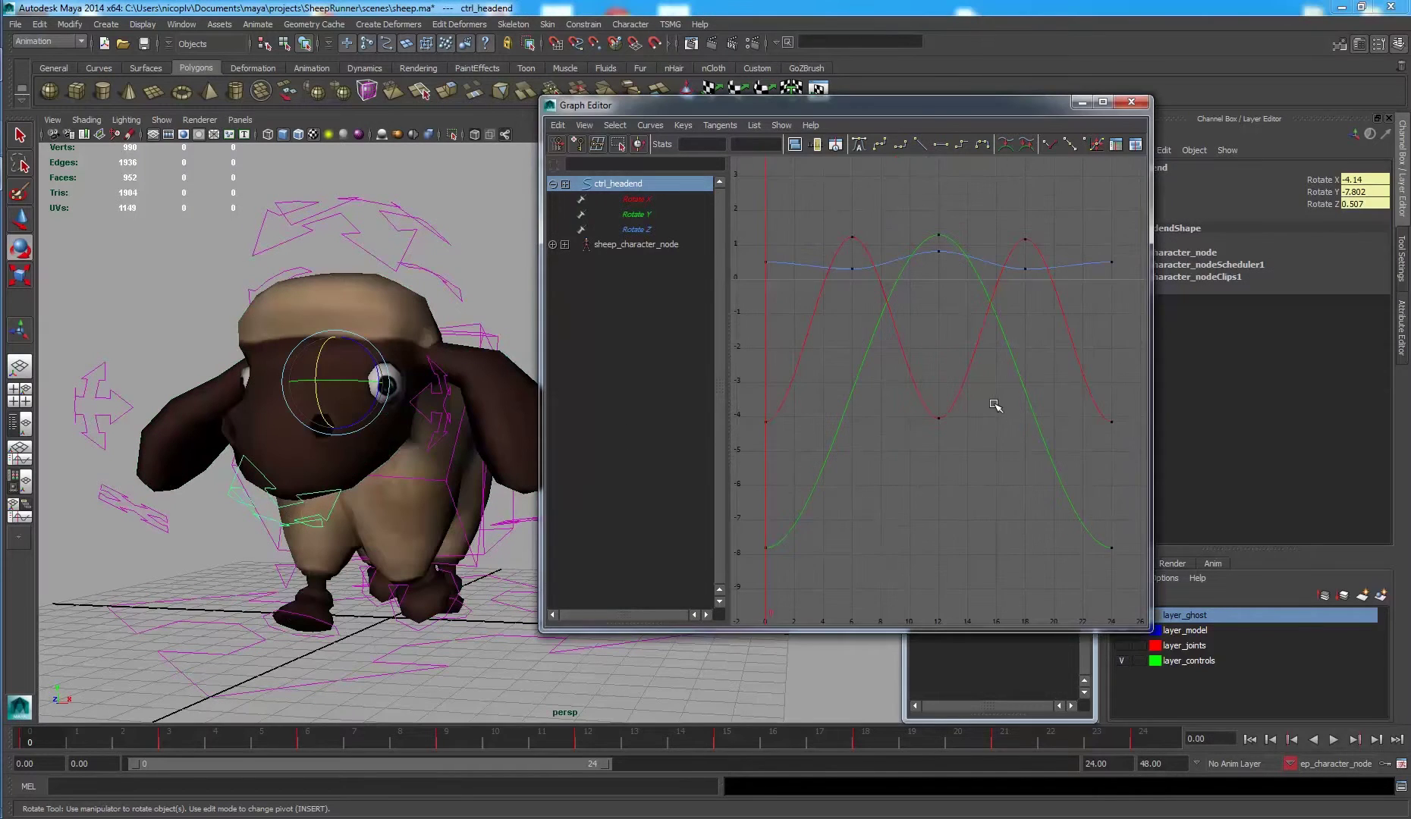
Shift all ctrl_headend Rotate Y keys up, putting frame 12 at about 3.9 and frames 0 and 24 at about -5.2.
right_click_drag(996, 392, 987, 407, "alt")
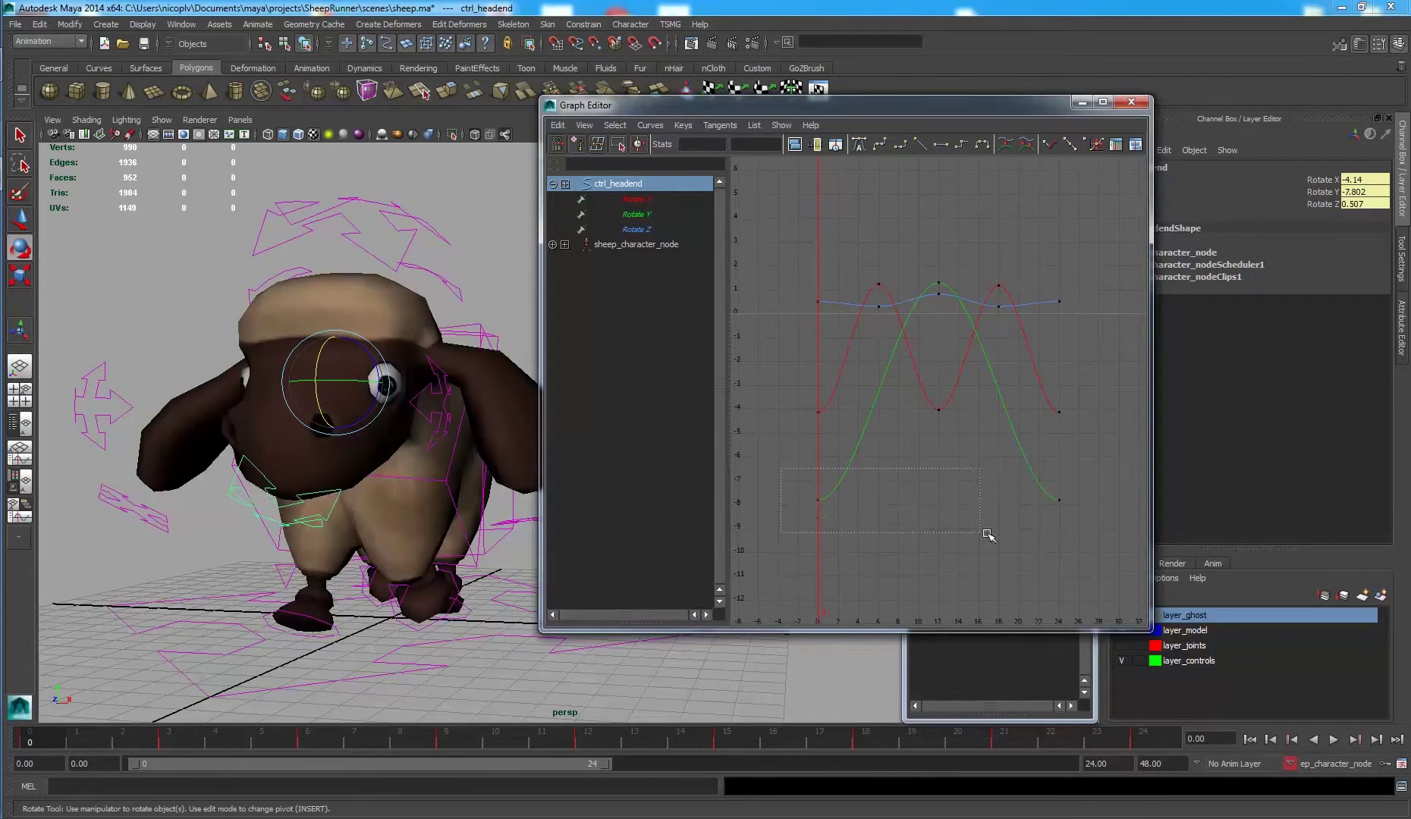
left_click_drag(987, 533, 988, 534)
middle_click_drag(957, 541, 945, 495, "shift")
key("ctrl+z")
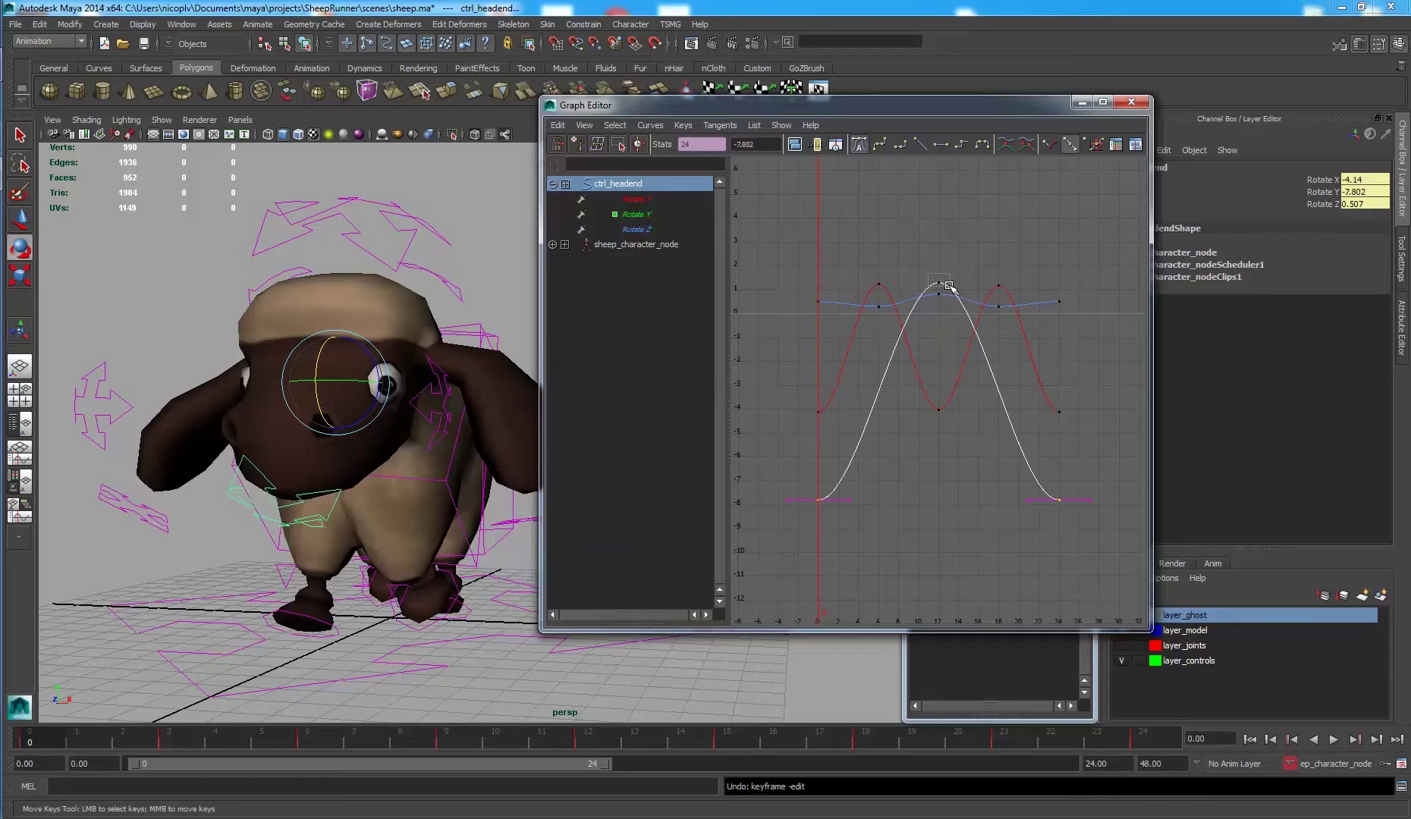
left_click_drag(949, 287, 948, 287, "shift")
middle_click_drag(952, 482, 958, 420, "shift")
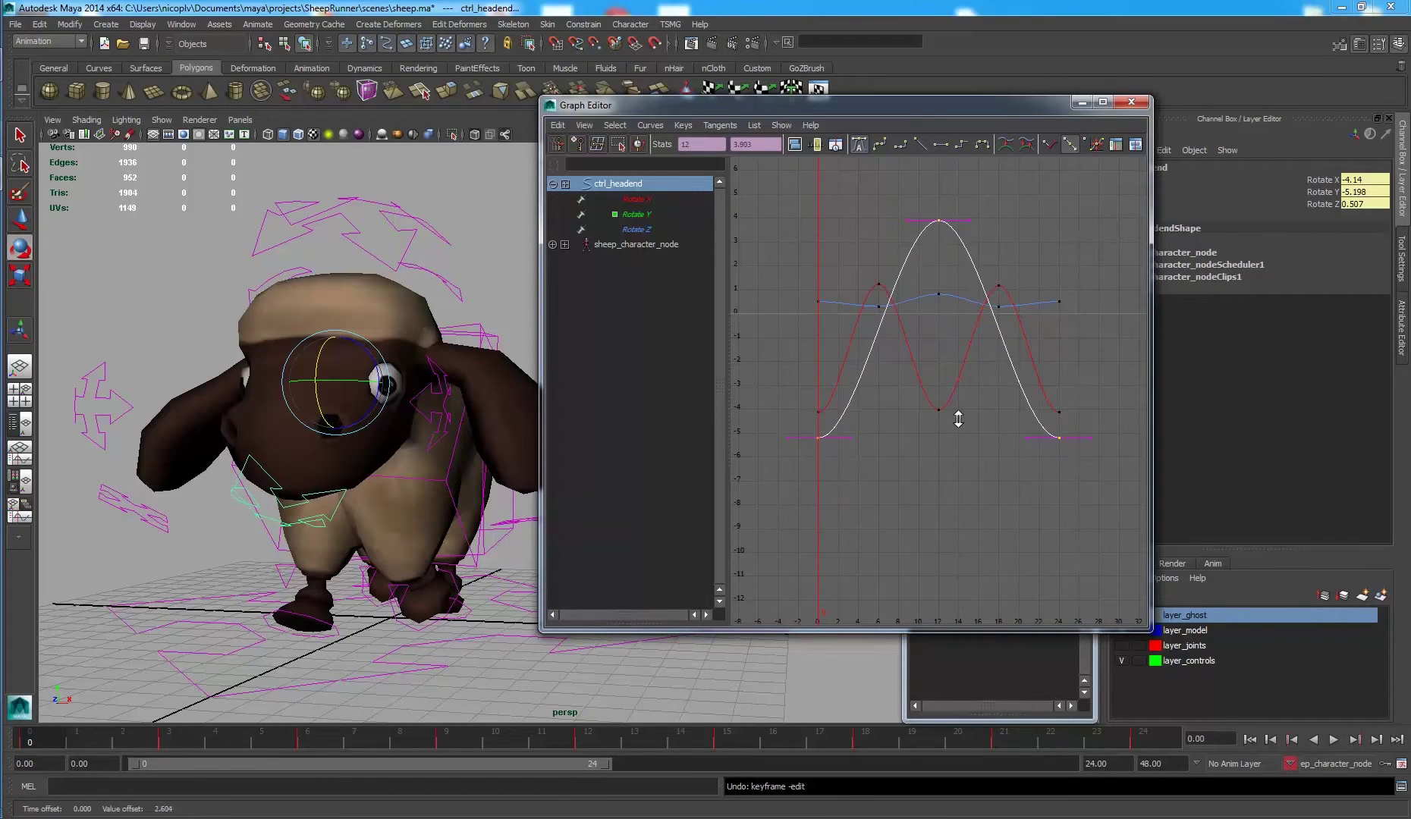
Raise ctrl_headend's Rotate Y keys at frames 0 and 24 to about -4.1 and play the animation to check the swing.
left_click(931, 455)
left_click_drag(1084, 424, 1085, 423)
middle_click_drag(1050, 485, 1055, 461, "shift")
left_click(1053, 465)
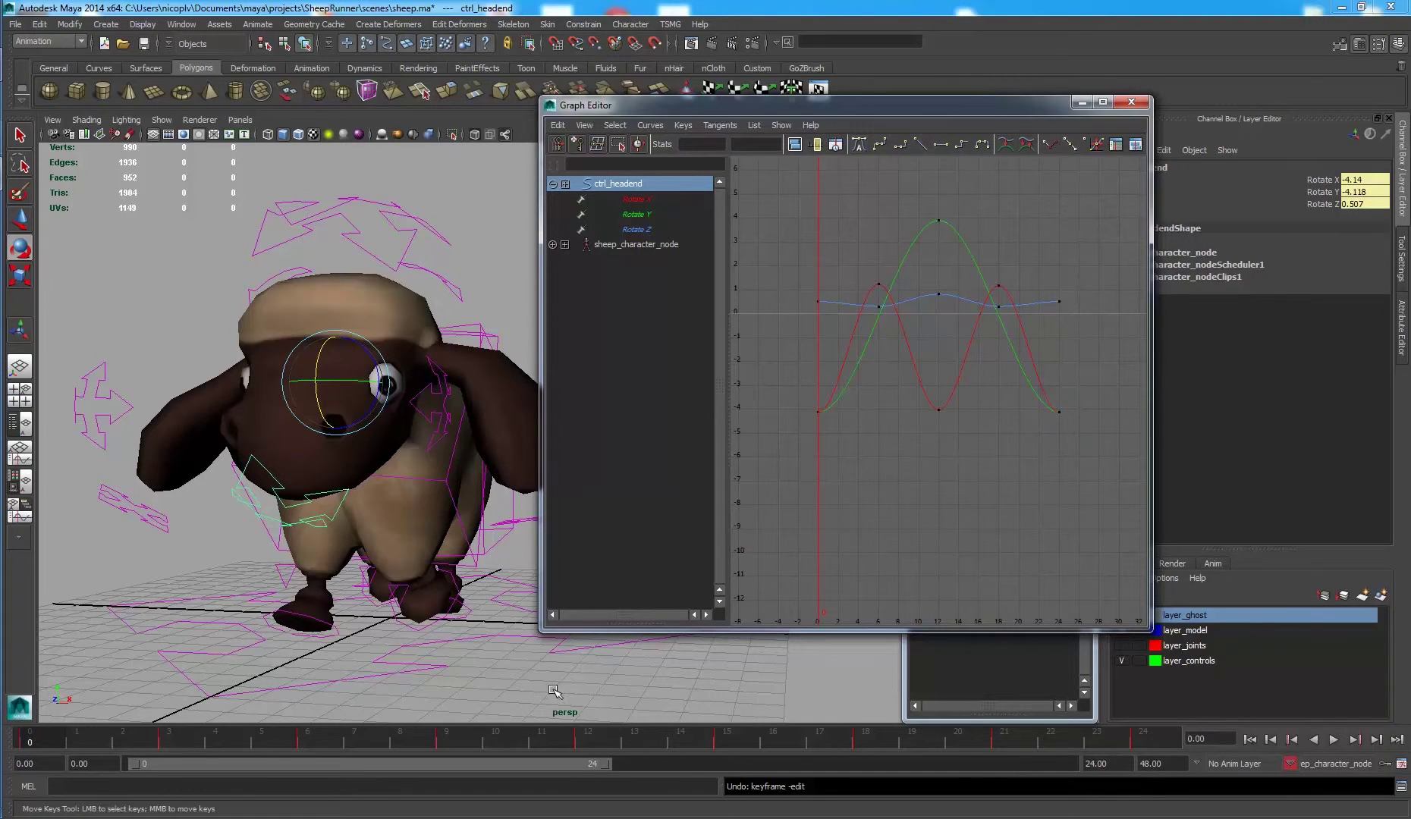
key("alt+v")
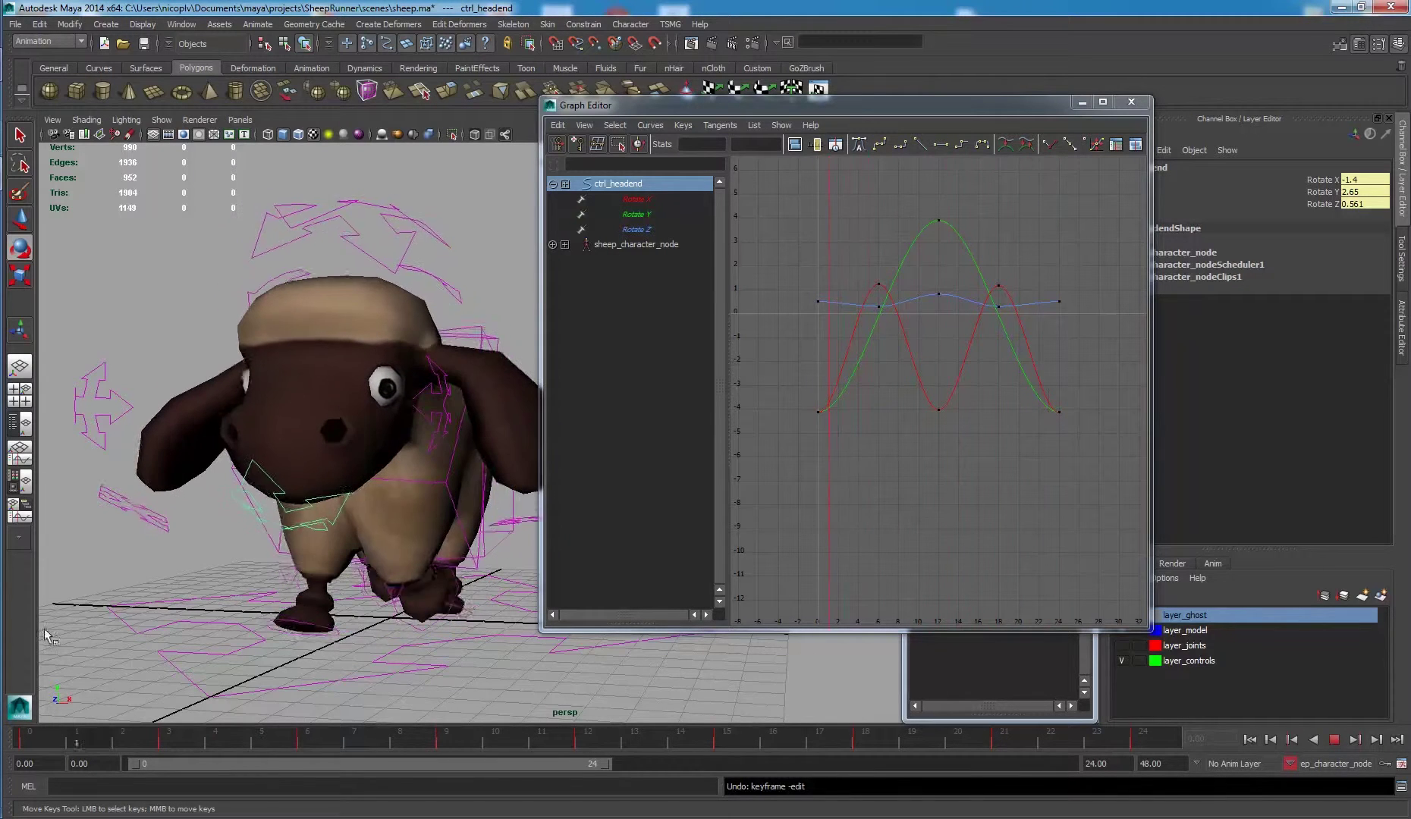
key("alt+v")
On ctrl_headend's Rotate Y curve, lower the frame 12 key to about 2 and raise frames 0 and 24 to about -2.
left_click_drag(906, 199, 1015, 246)
middle_click_drag(1023, 259, 1035, 304, "shift")
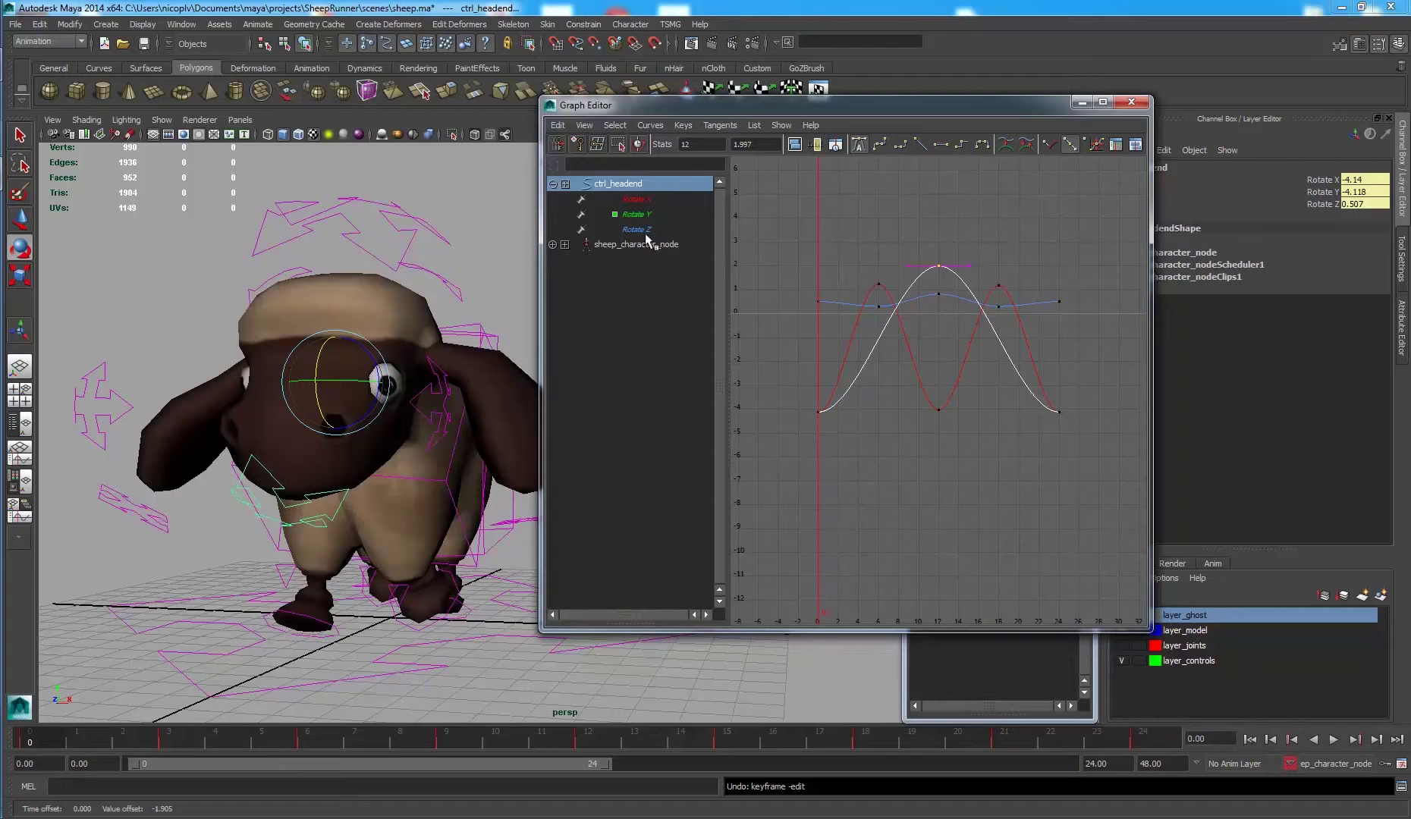
left_click(636, 215)
left_click_drag(1105, 466, 1104, 466)
mouse_move(986, 474)
middle_mouse_down("shift")
mouse_move(986, 434)
mouse_move(990, 451)
middle_mouse_up("shift")
left_click(990, 449)
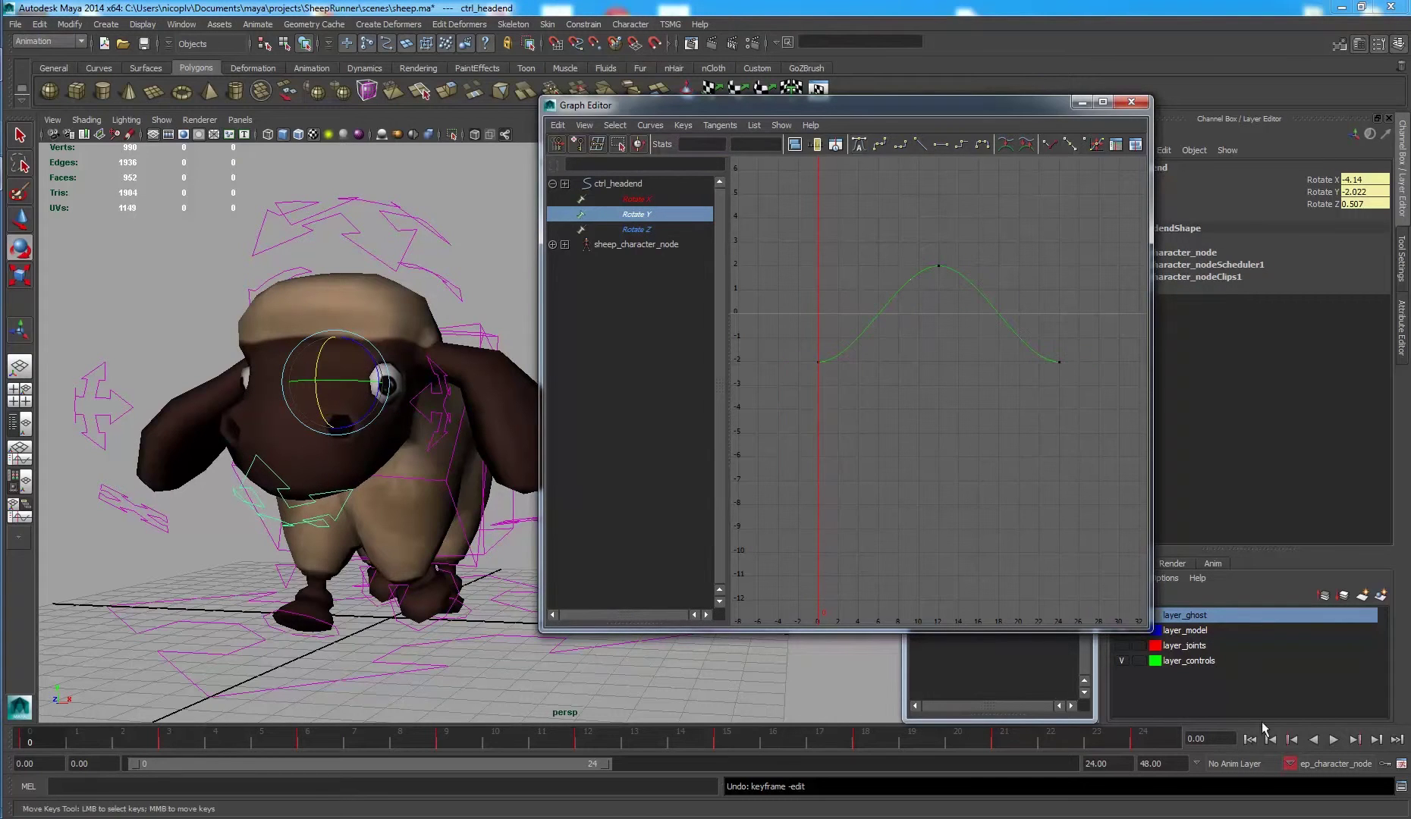
Play the animation to review the reduced side-to-side head swing and return to frame 0.
left_click(1333, 740)
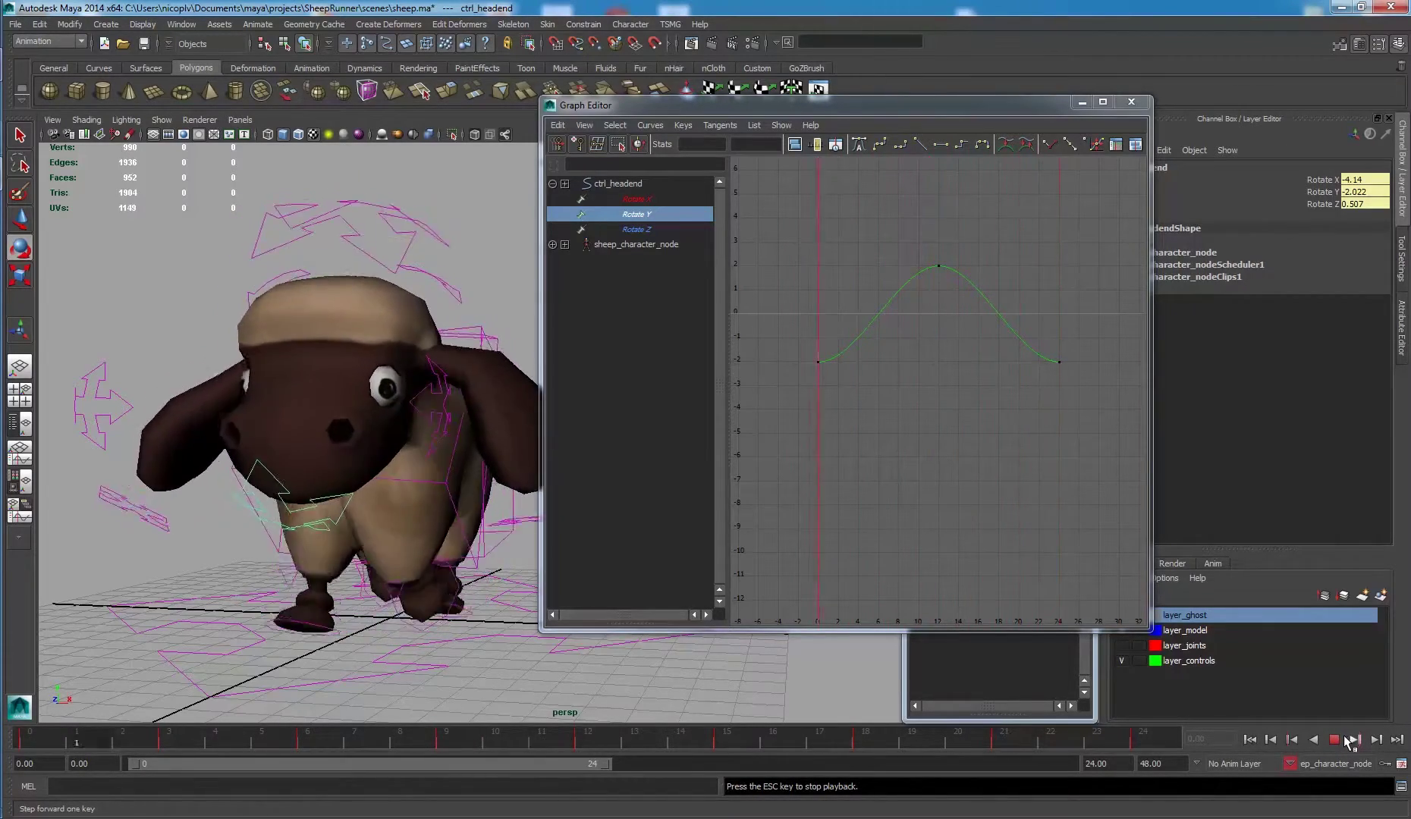
left_click(1340, 740)
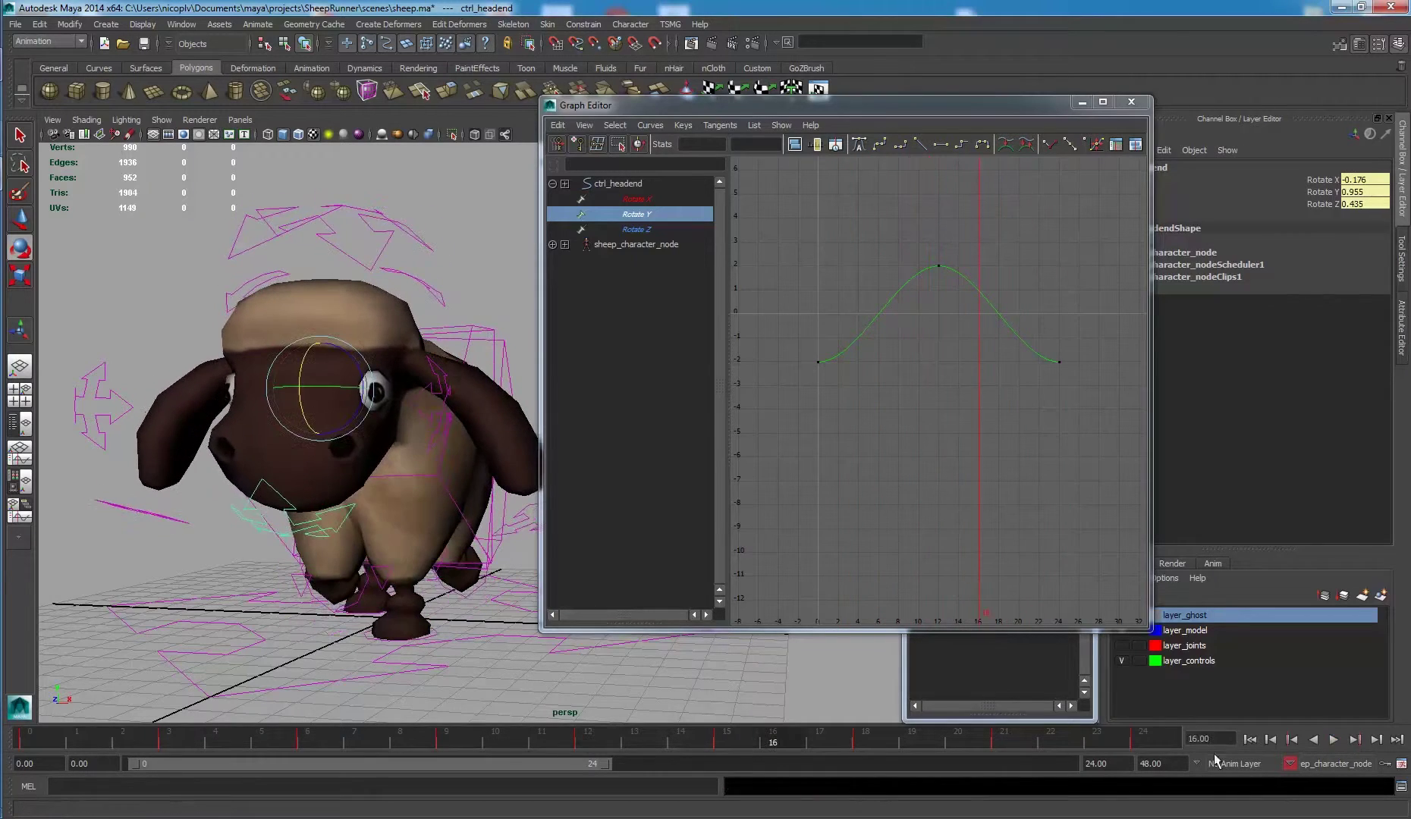
left_click(1249, 739)
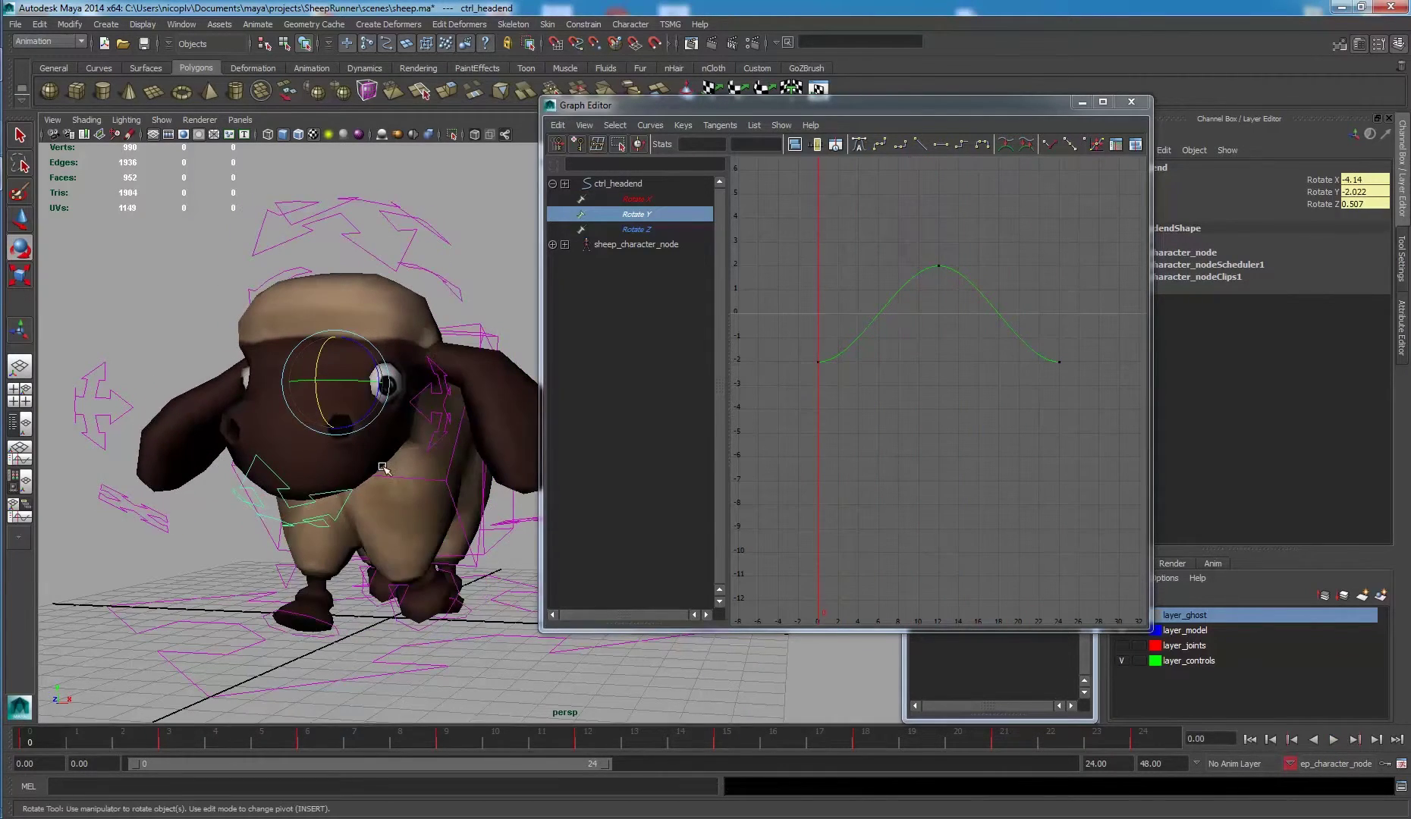
Select ctrl_endear_right for moving and show the whole sheep in a maximized front view, with the Graph Editor moved clear of it.
left_click_drag(383, 468, 402, 439, "alt")
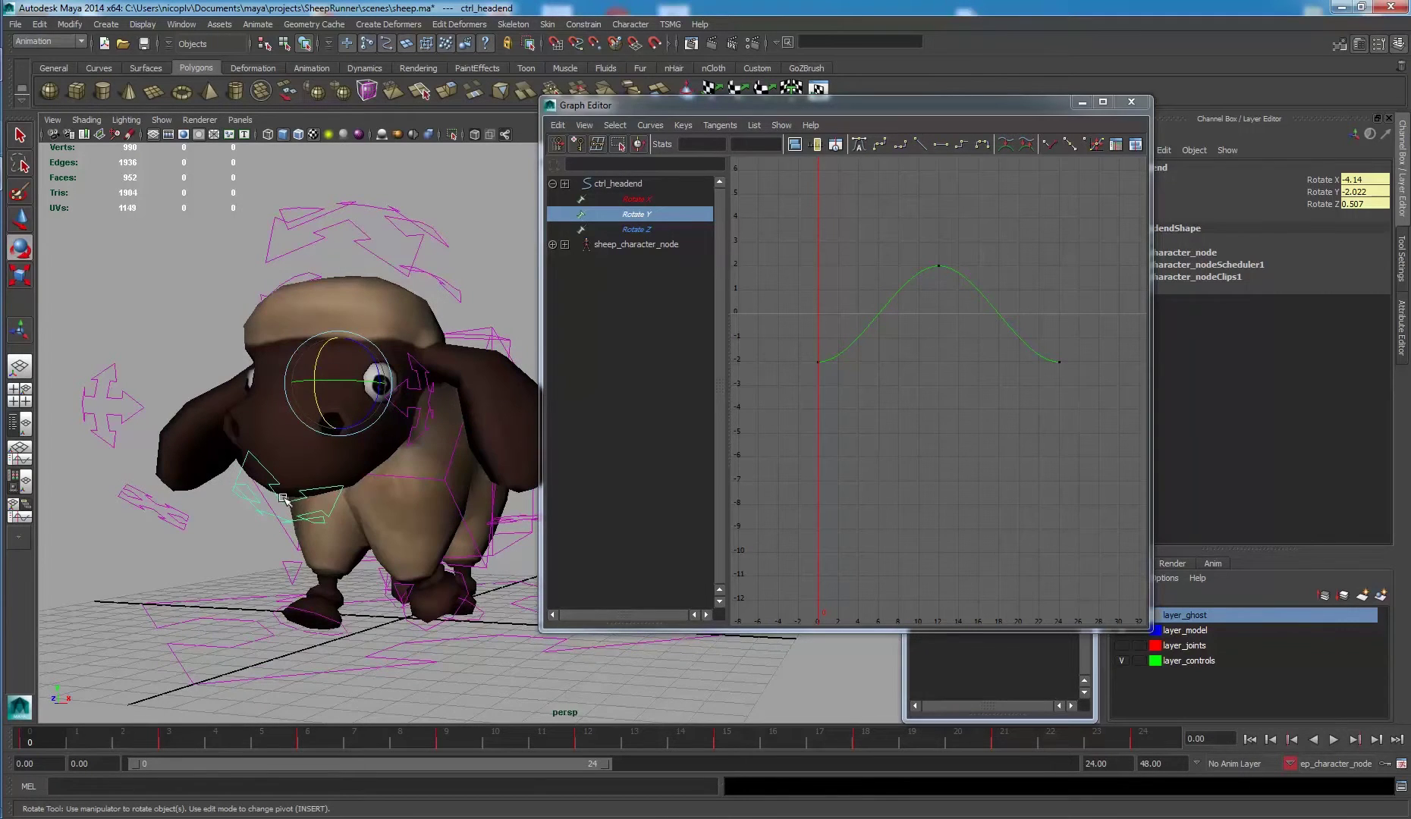
left_click(519, 521)
left_click_drag(326, 516, 369, 505, "alt")
key("w")
key("space")
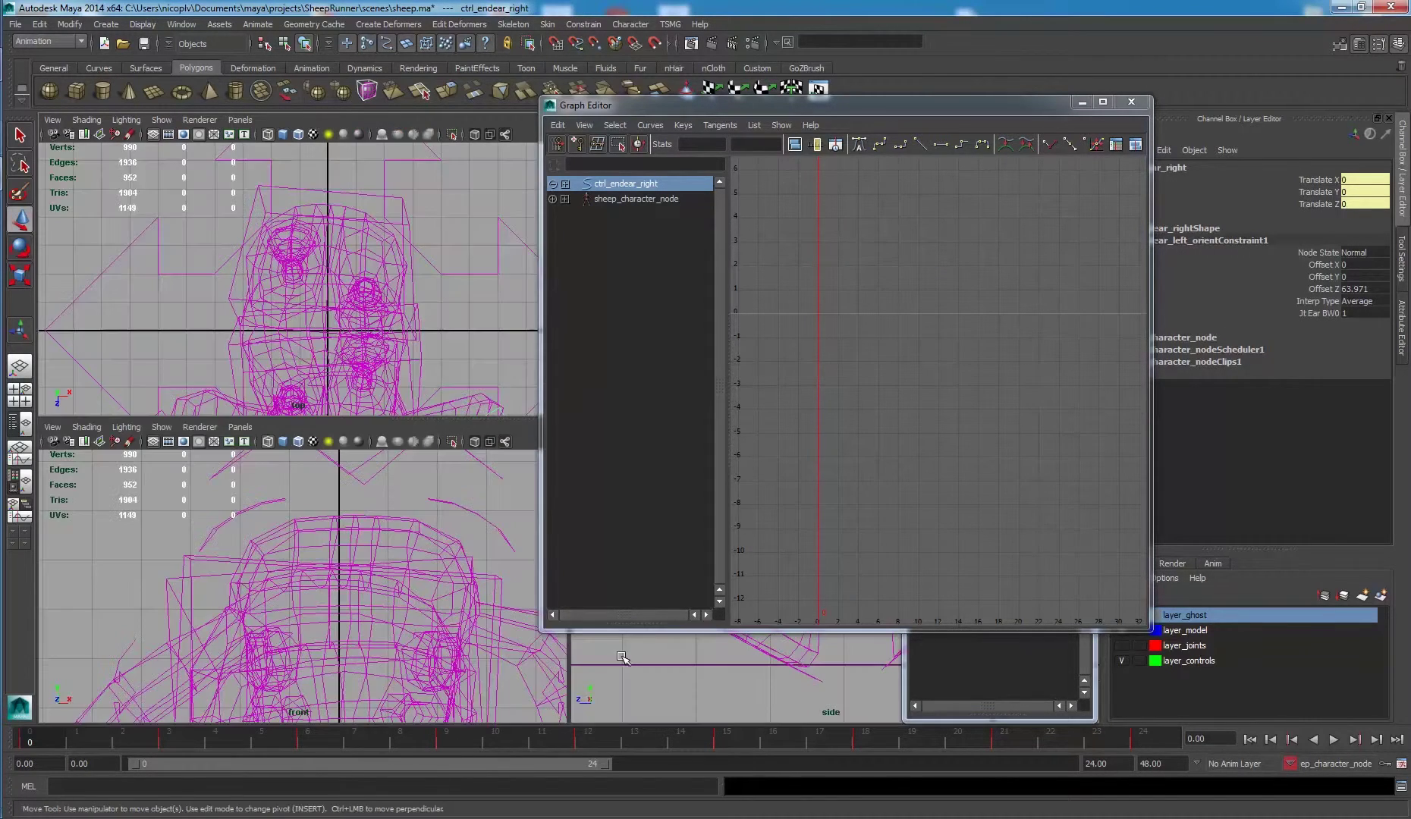
key("space")
scroll(393, 594, "down", 5)
key("space")
key("space")
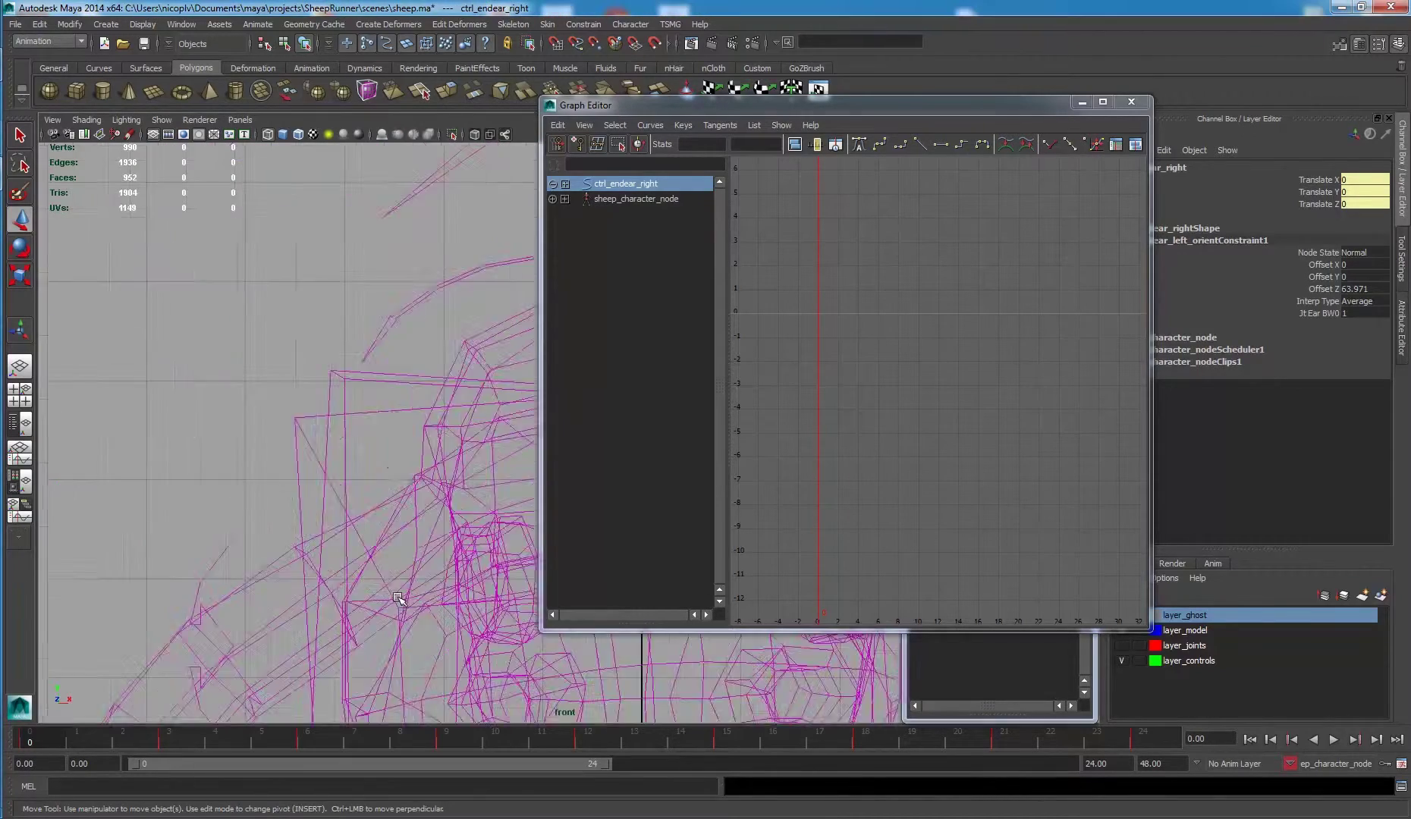
right_click_drag(398, 600, 319, 547, "alt")
middle_click_drag(484, 513, 417, 417, "alt")
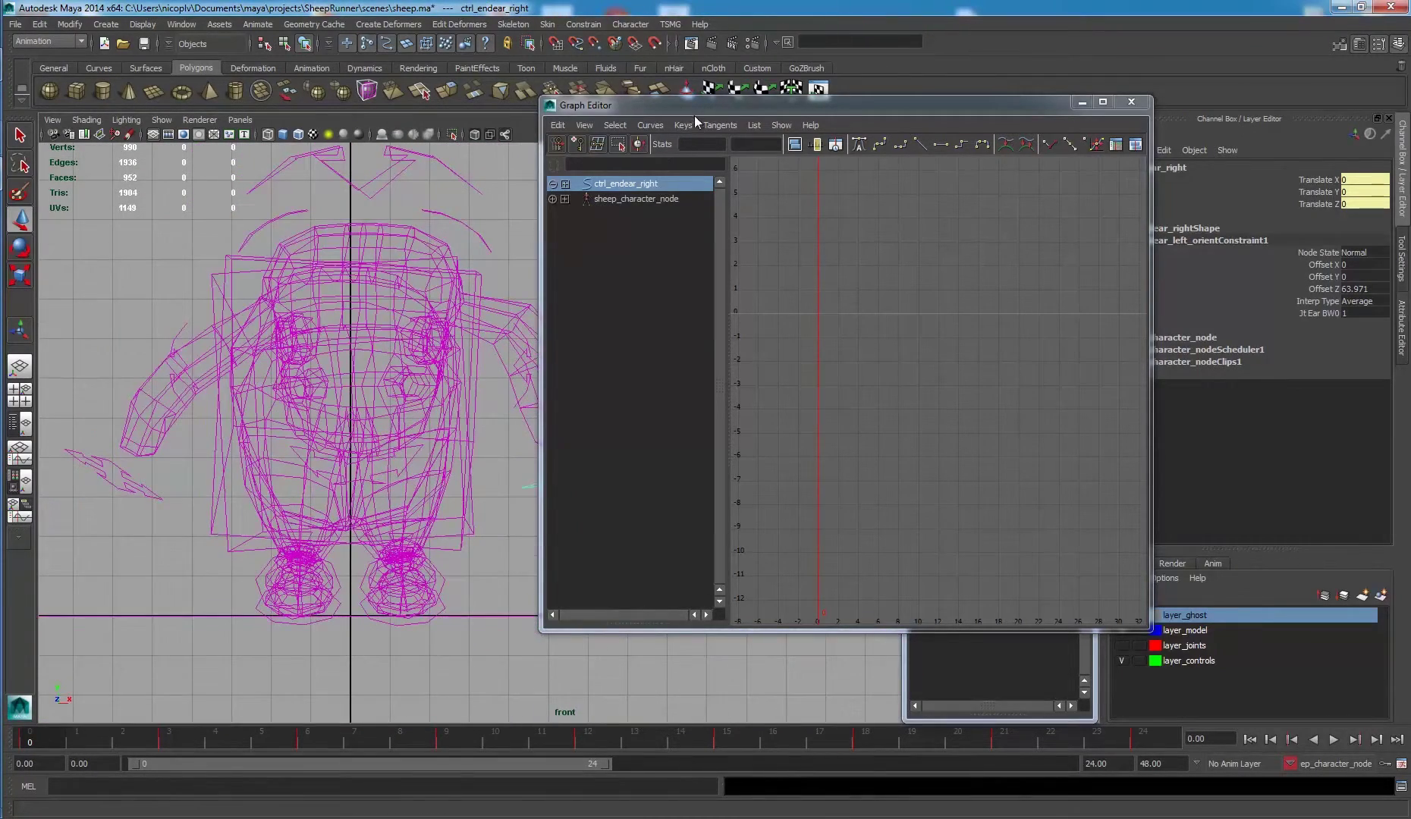
left_click_drag(696, 107, 834, 96)
middle_click_drag(536, 431, 632, 403, "alt")
Move ctrl_endear_right and ctrl_endear_left inward and down so both ears hang beside the head, and return to the perspective view.
left_click_drag(664, 415, 559, 487)
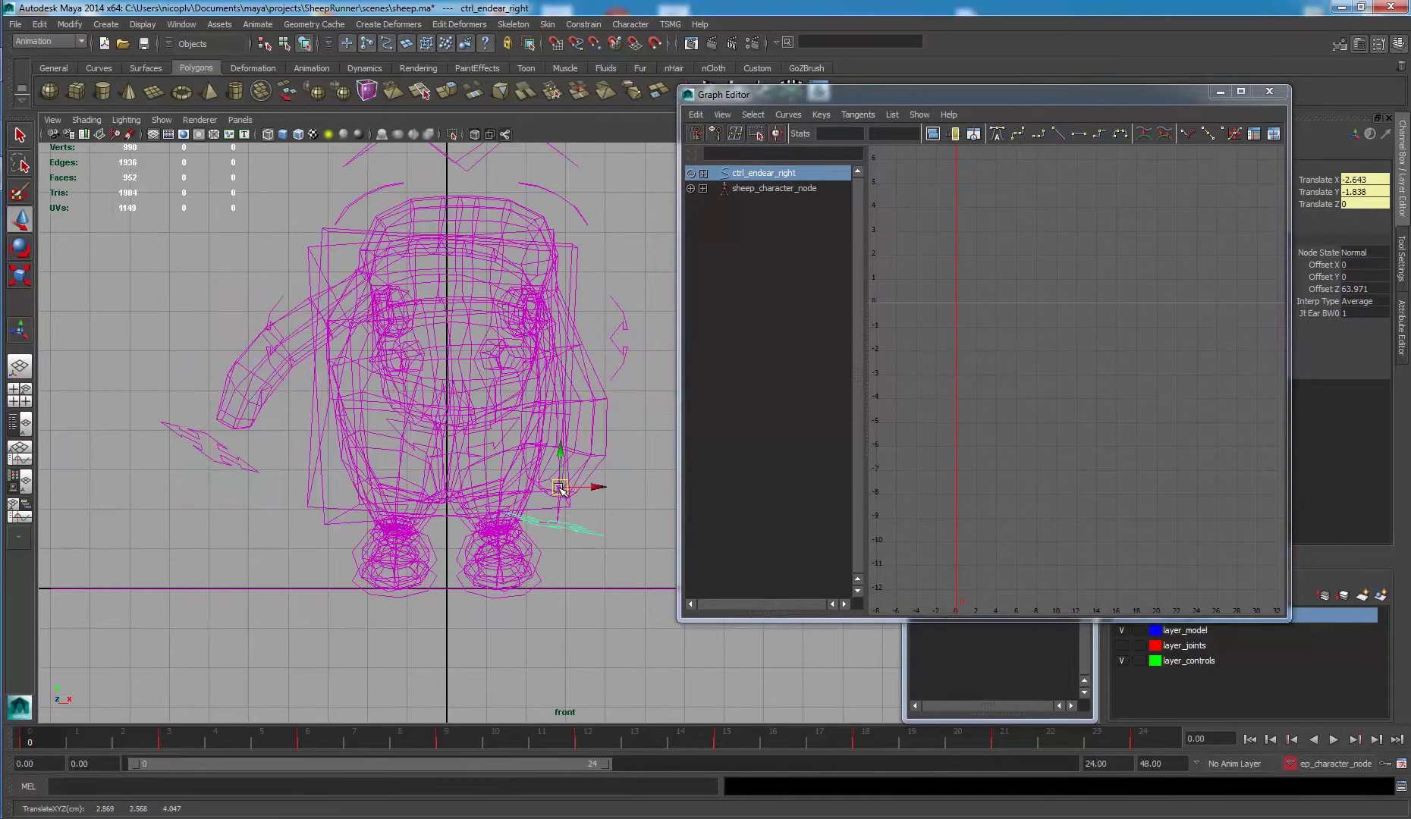
left_click(206, 457)
left_click_drag(234, 415, 379, 484)
key("space")
key("space")
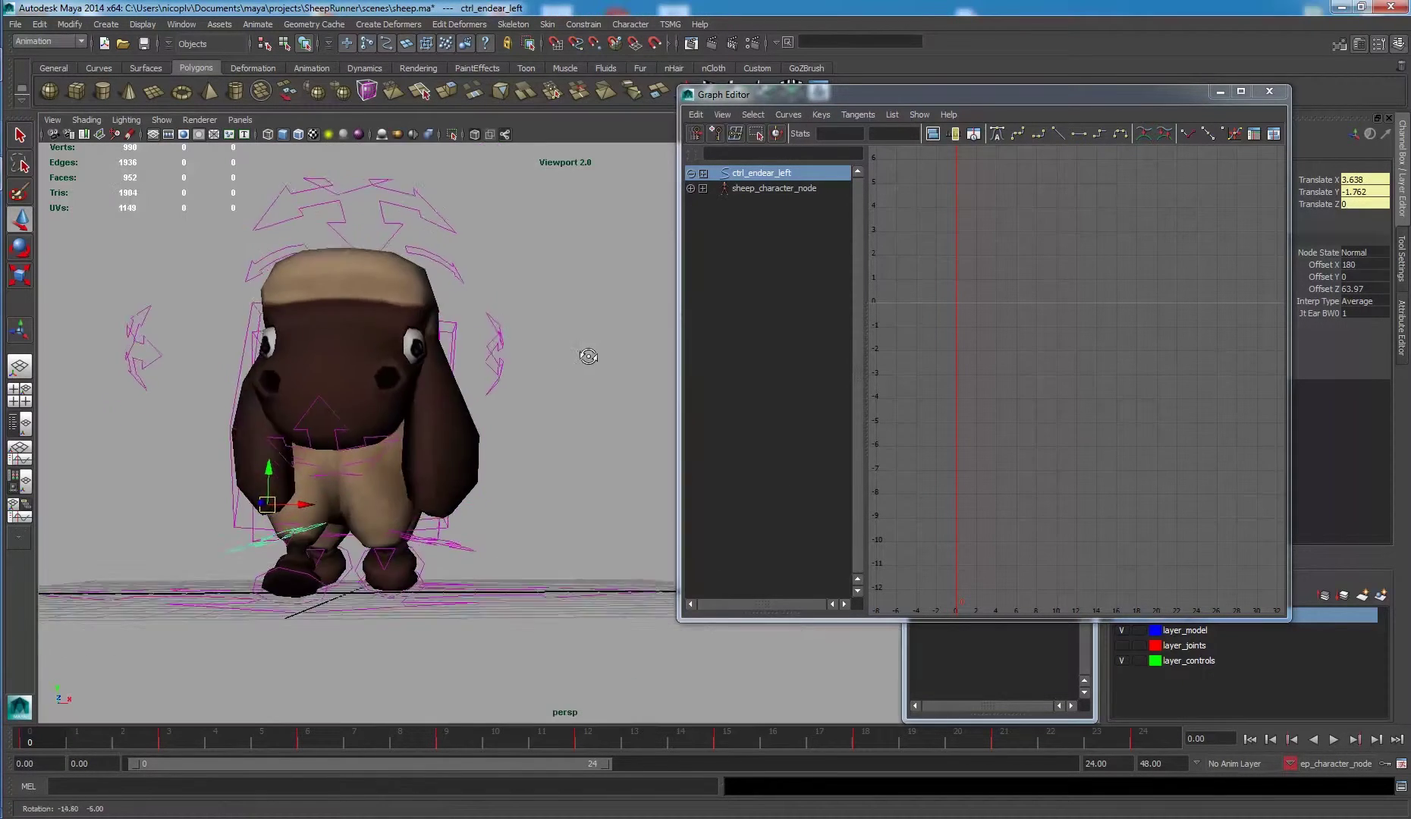
Fine-tune the ear ends, bringing ctrl_endear_right to about -2.9 and ctrl_endear_left to about 3.0 in Translate X.
left_click_drag(635, 296, 465, 535, "alt")
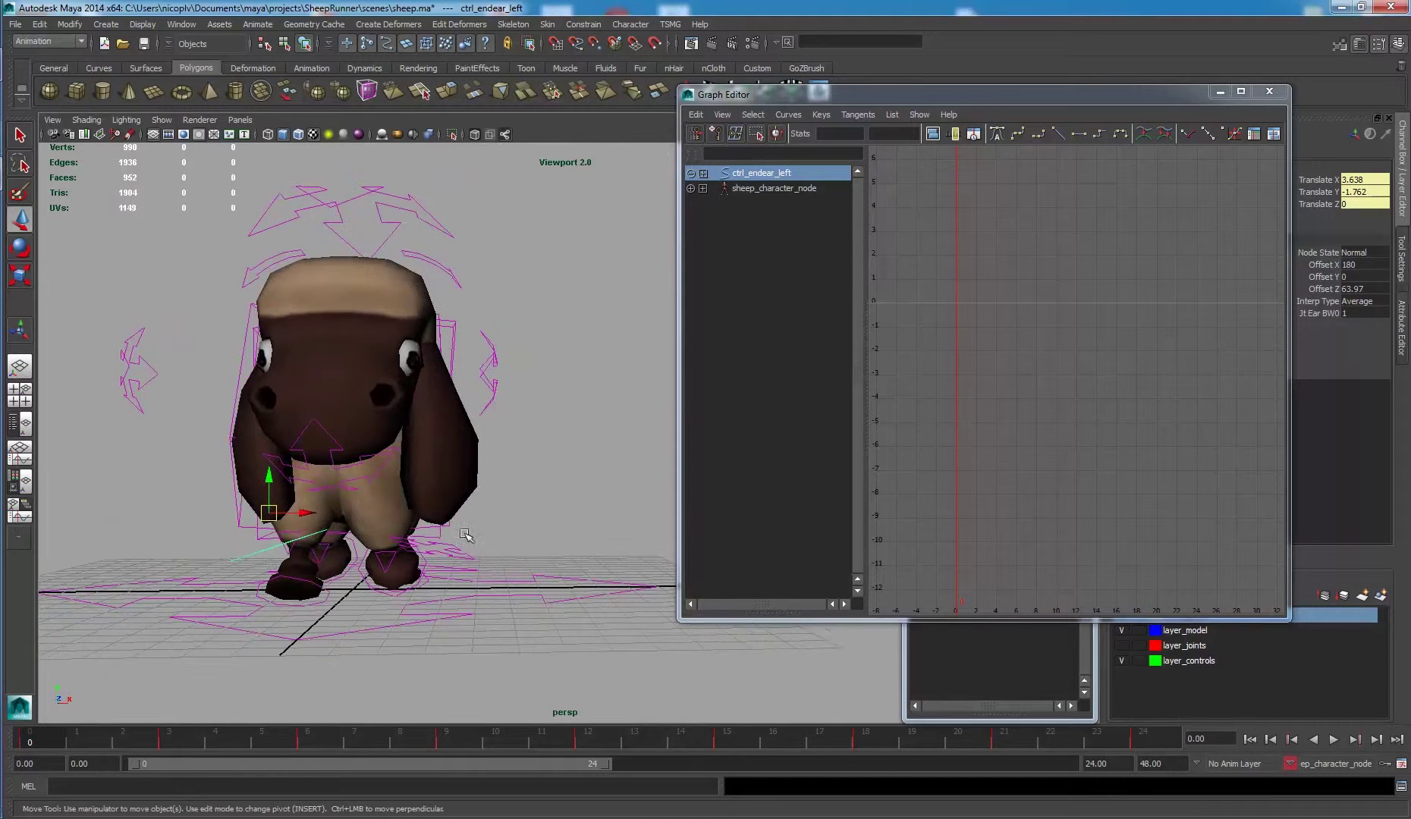
left_click(444, 546)
left_click(232, 558)
Select ctrl_startear_right and ctrl_startear_left together and rotate them to about X 29.4, Y 0.4, Z -1.5.
left_click_drag(375, 372, 429, 329, "alt")
left_click(400, 342)
left_click(266, 326, "shift")
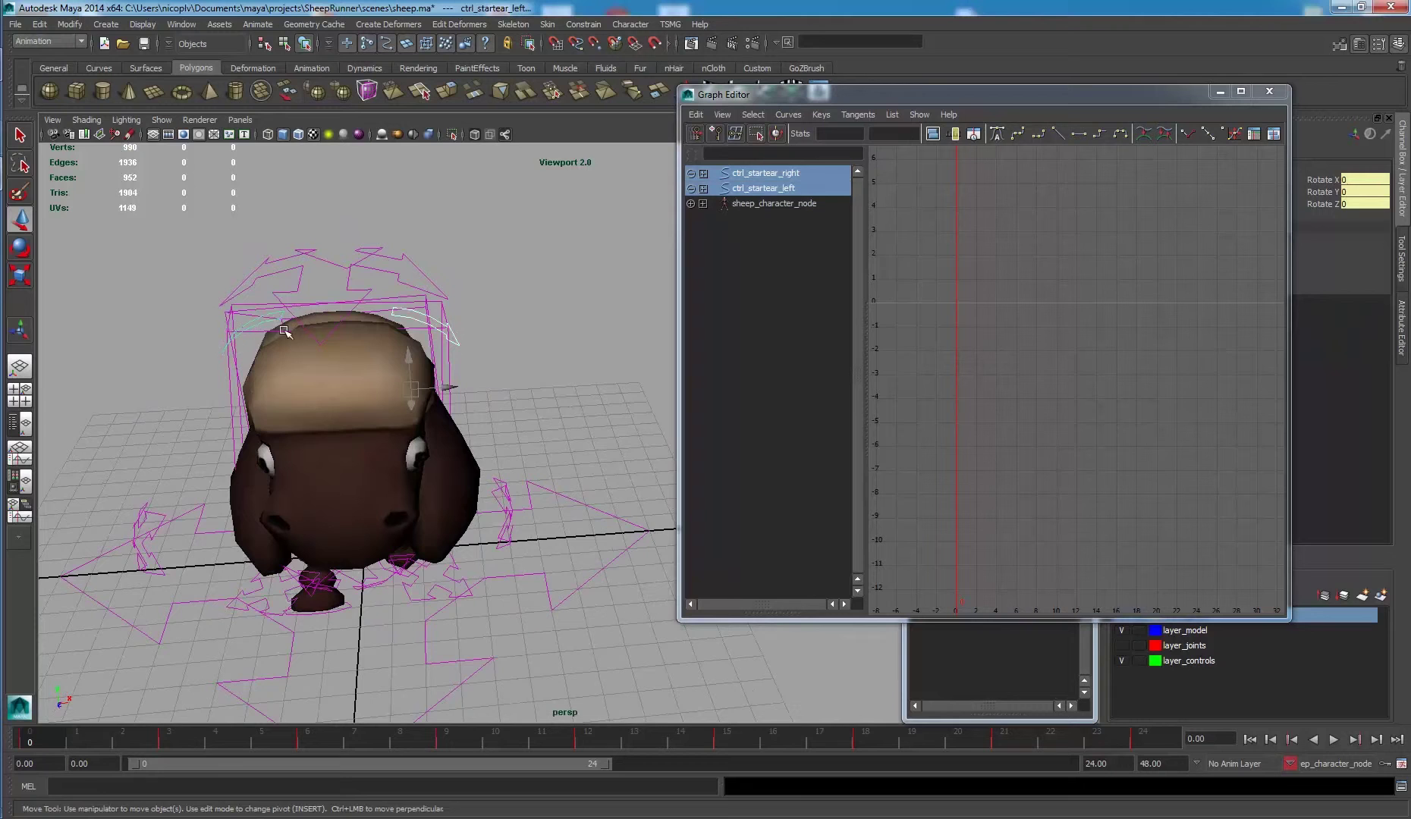
left_click_drag(266, 326, 466, 394, "alt")
key("e")
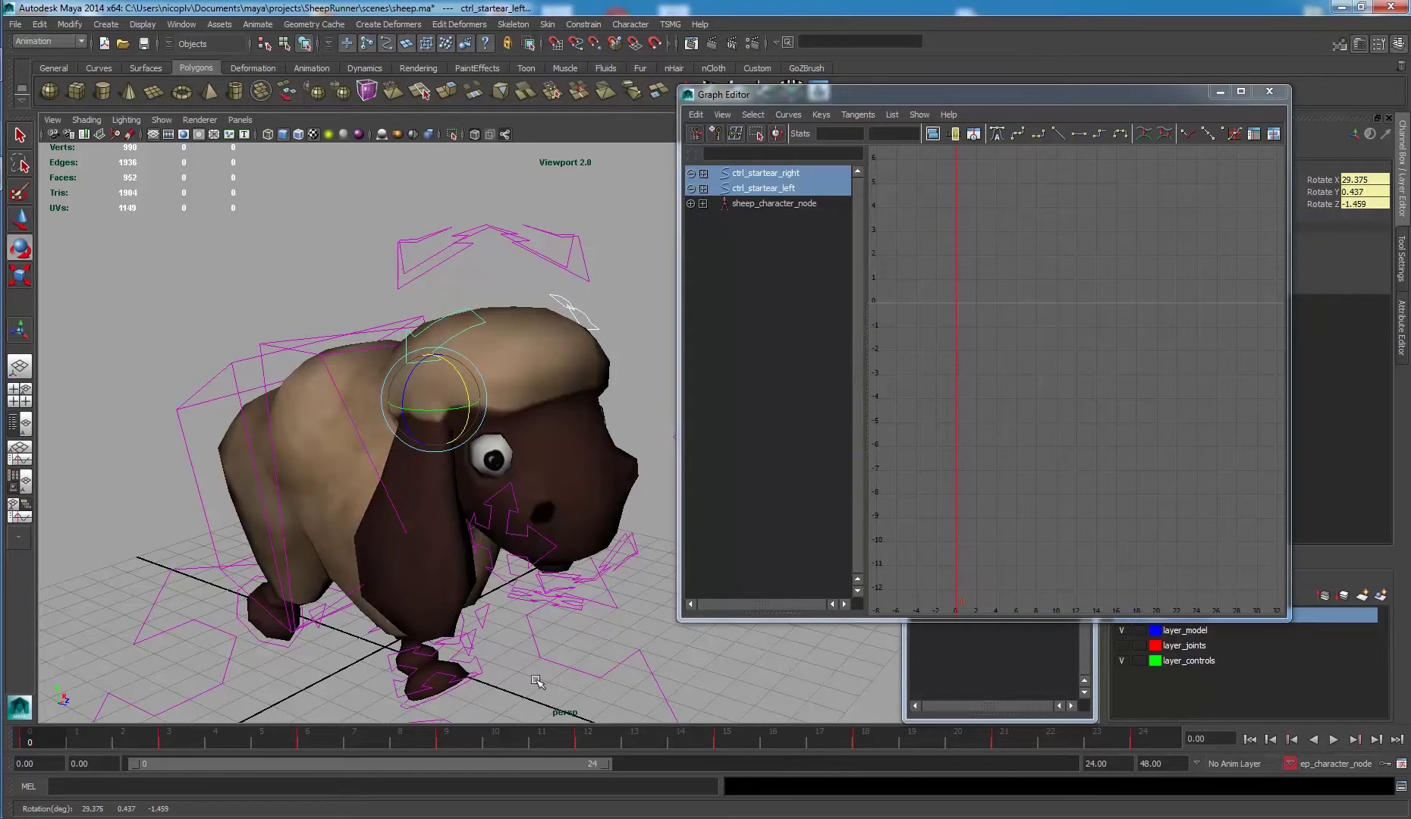
Key all rotation channels of both ctrl_startear controls at frame 0 and again at frame 24.
right_click(1345, 211)
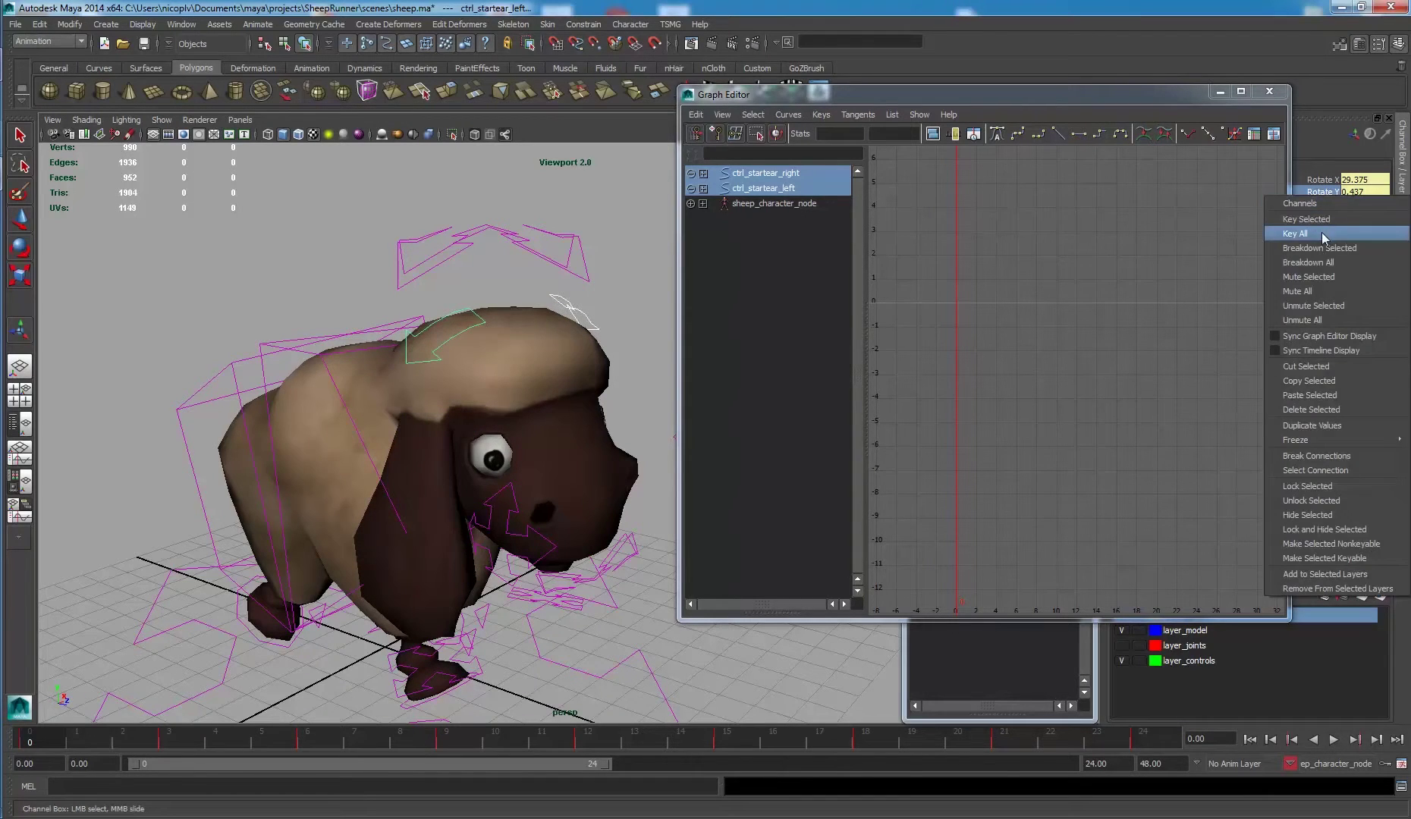
left_click(1323, 227)
left_click(1137, 737)
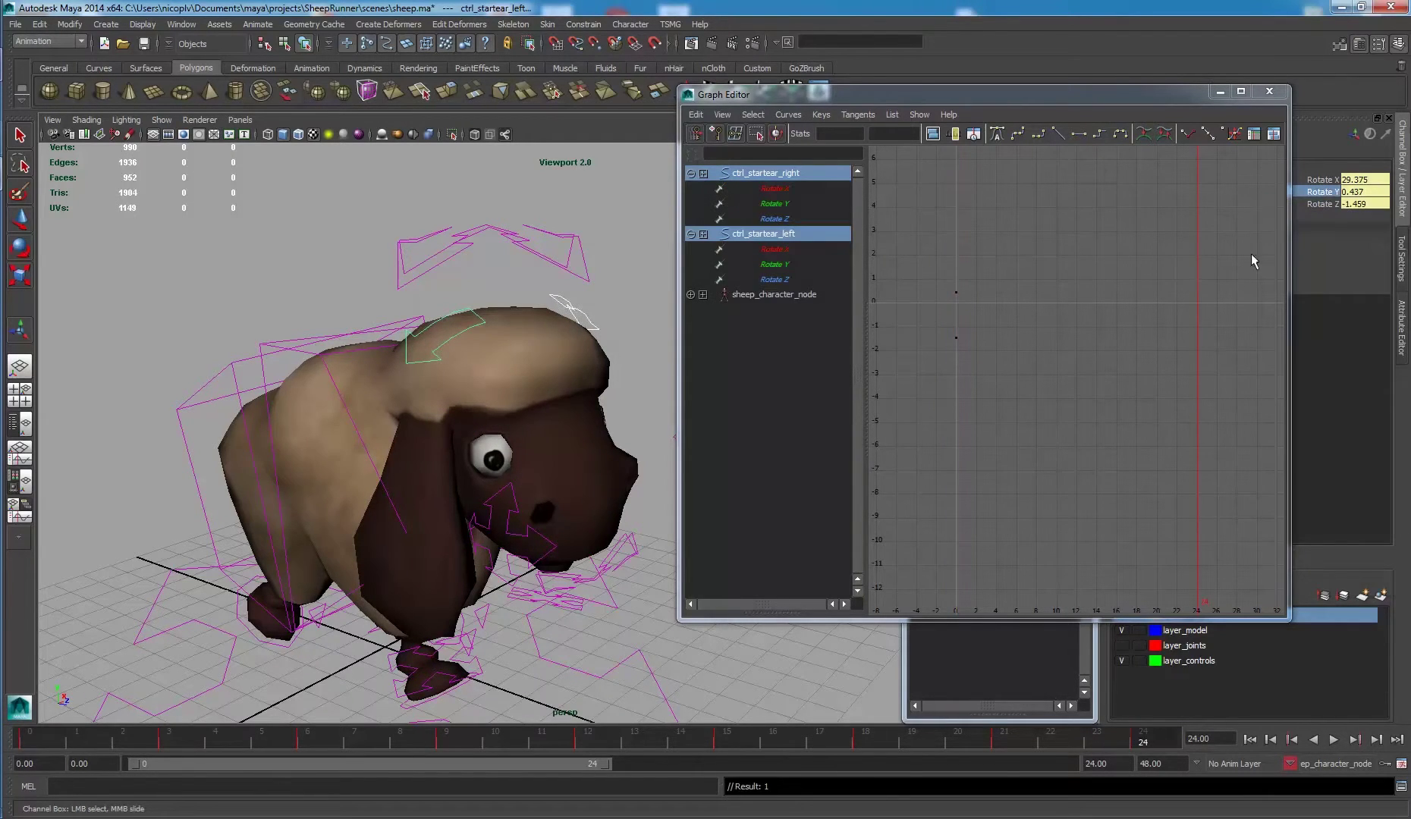
right_click(1348, 196)
left_click(1306, 258)
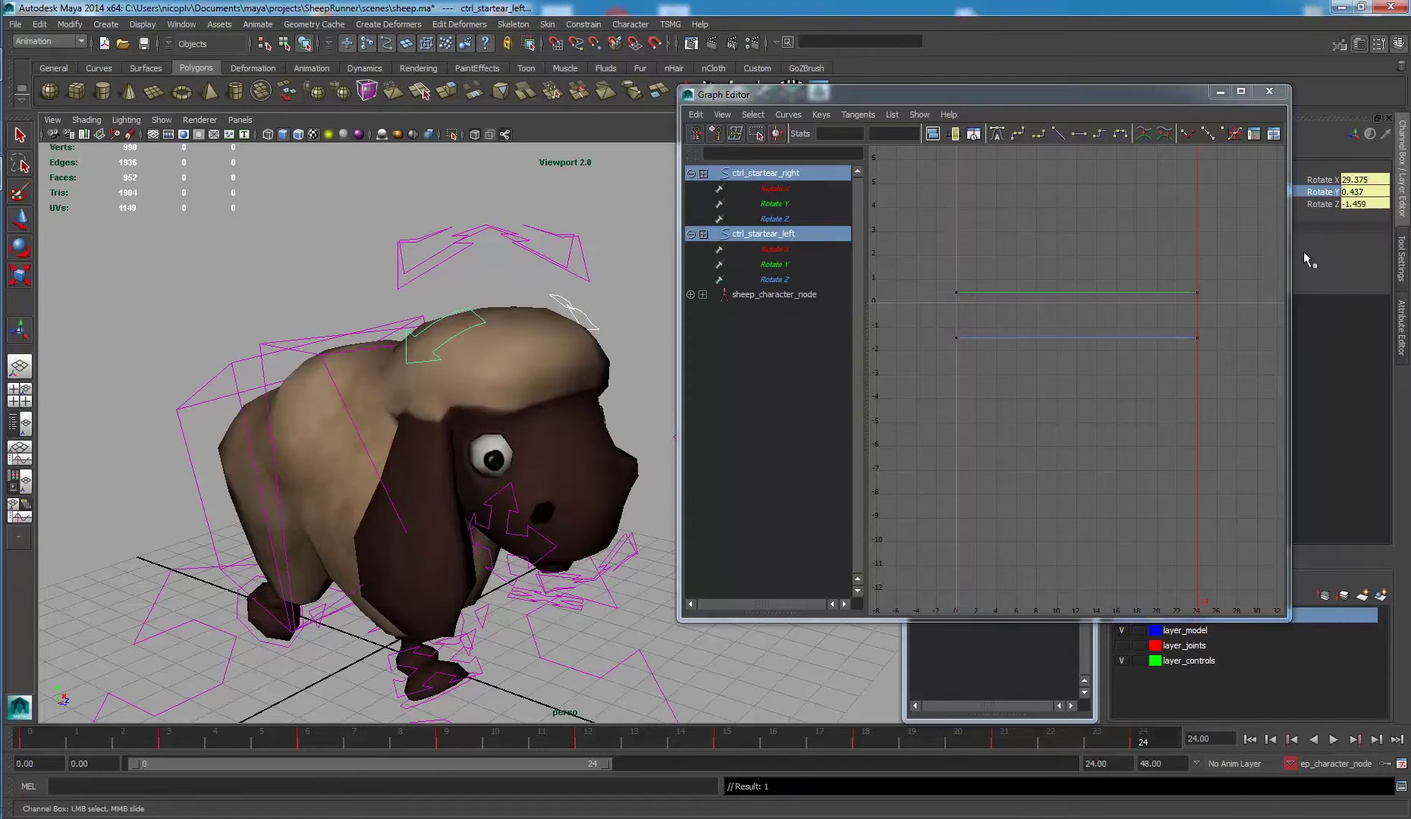
left_click(641, 273)
left_click_drag(541, 311, 437, 396, "alt")
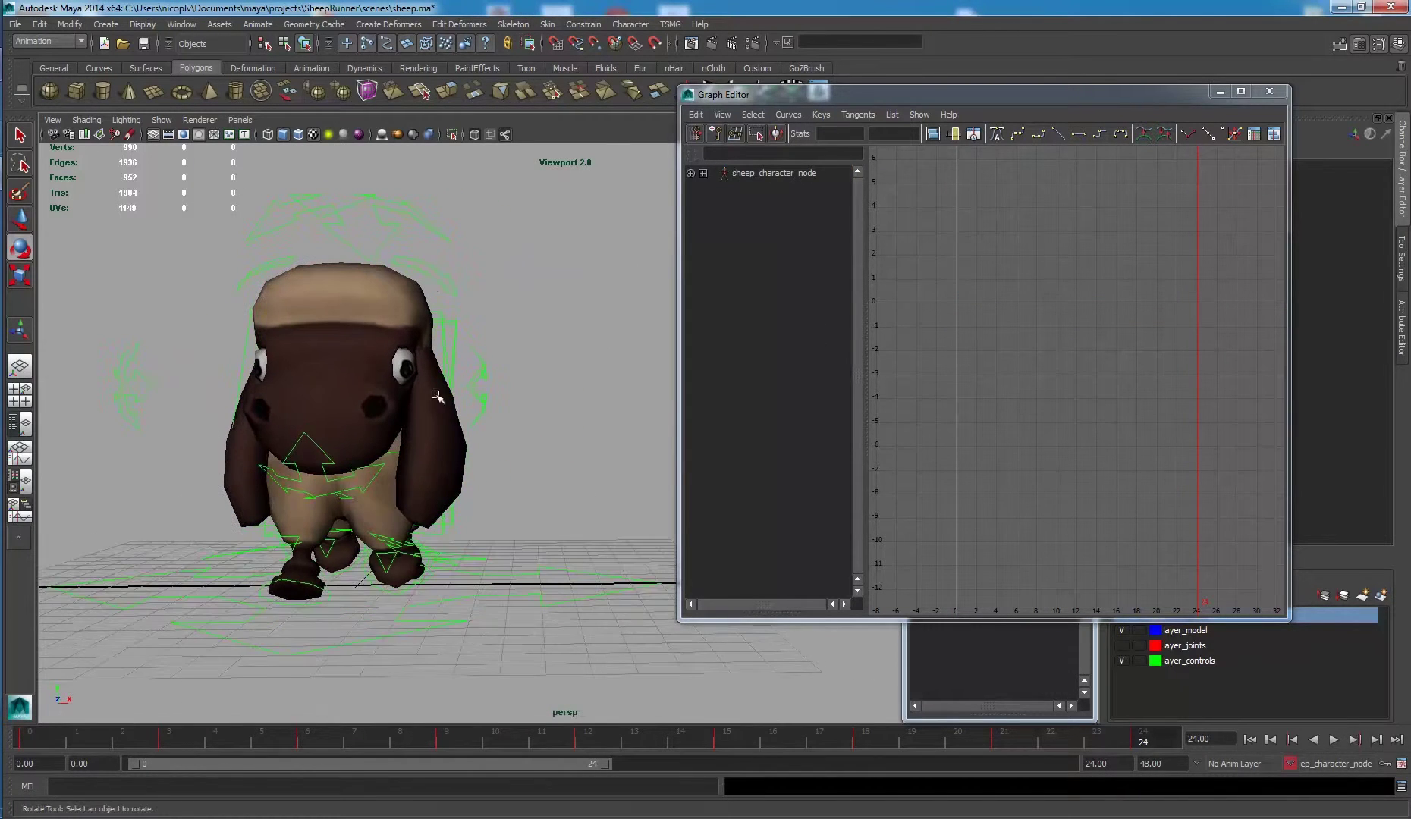
left_click(394, 553)
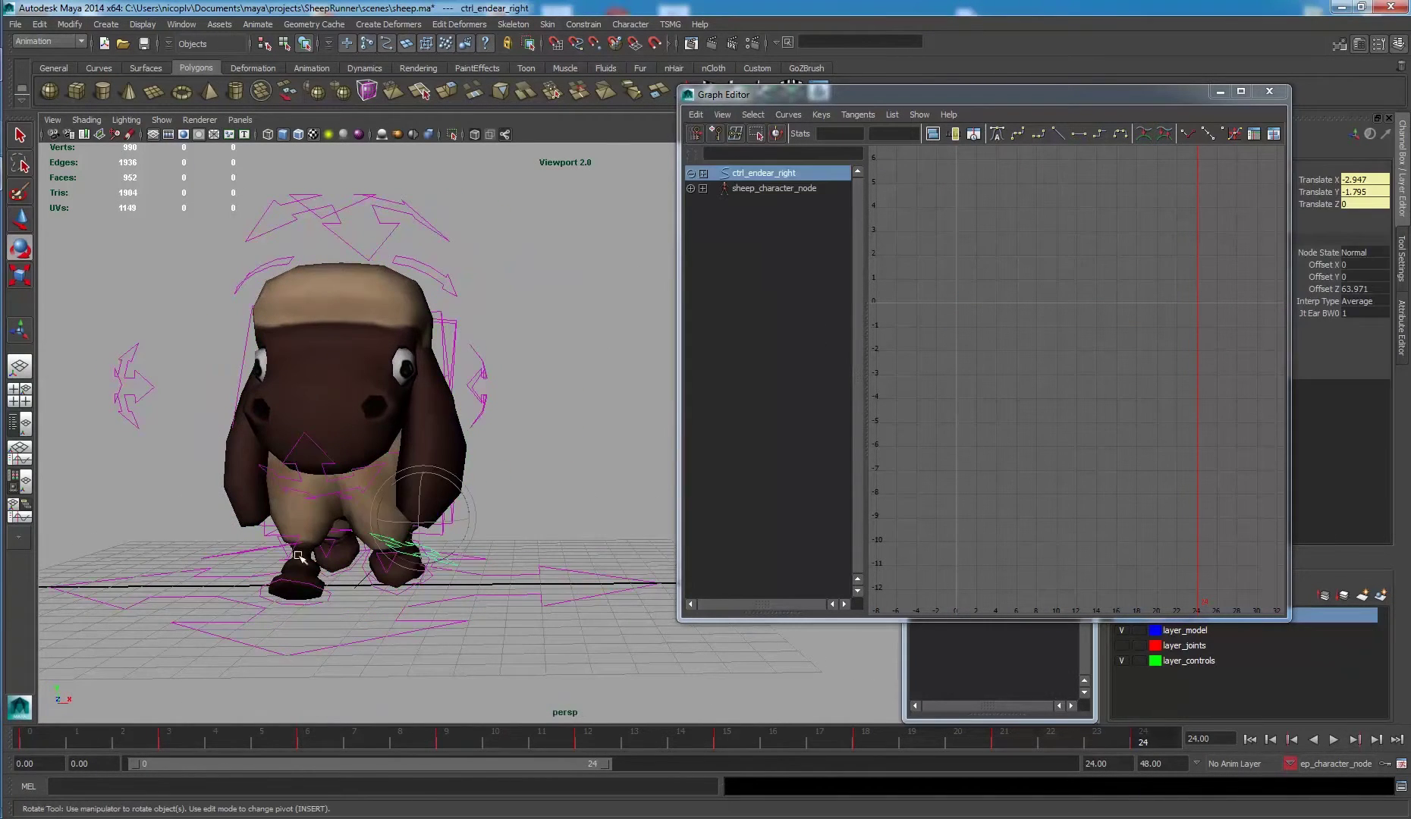
left_click(254, 552, "shift")
left_click(500, 300)
left_click_drag(495, 299, 499, 311, "alt")
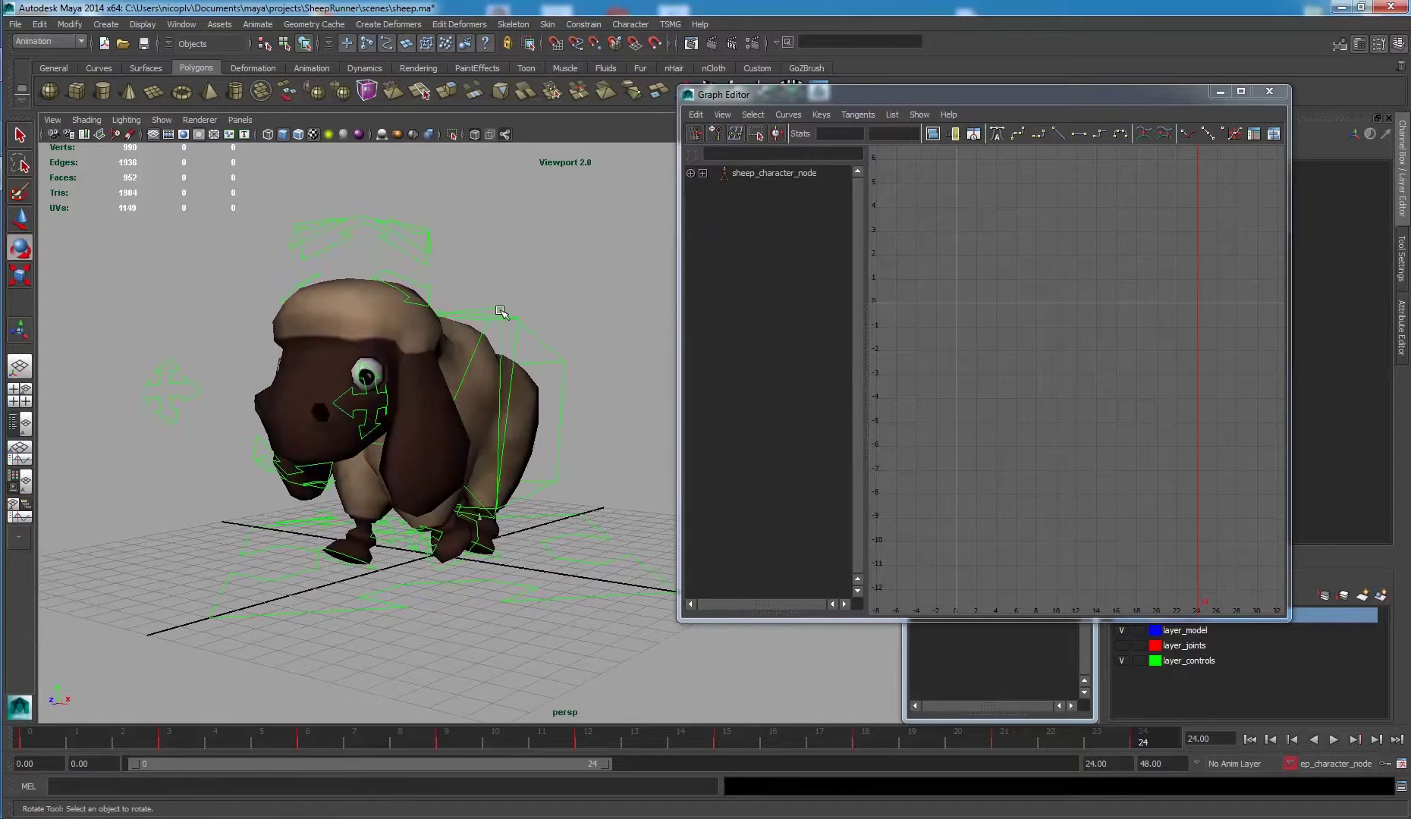
Check ctrl_rearbody's curves, pin ctrl_head's Rotate X and Rotate Y curves in the Graph Editor, and deselect the rig.
left_click(516, 319)
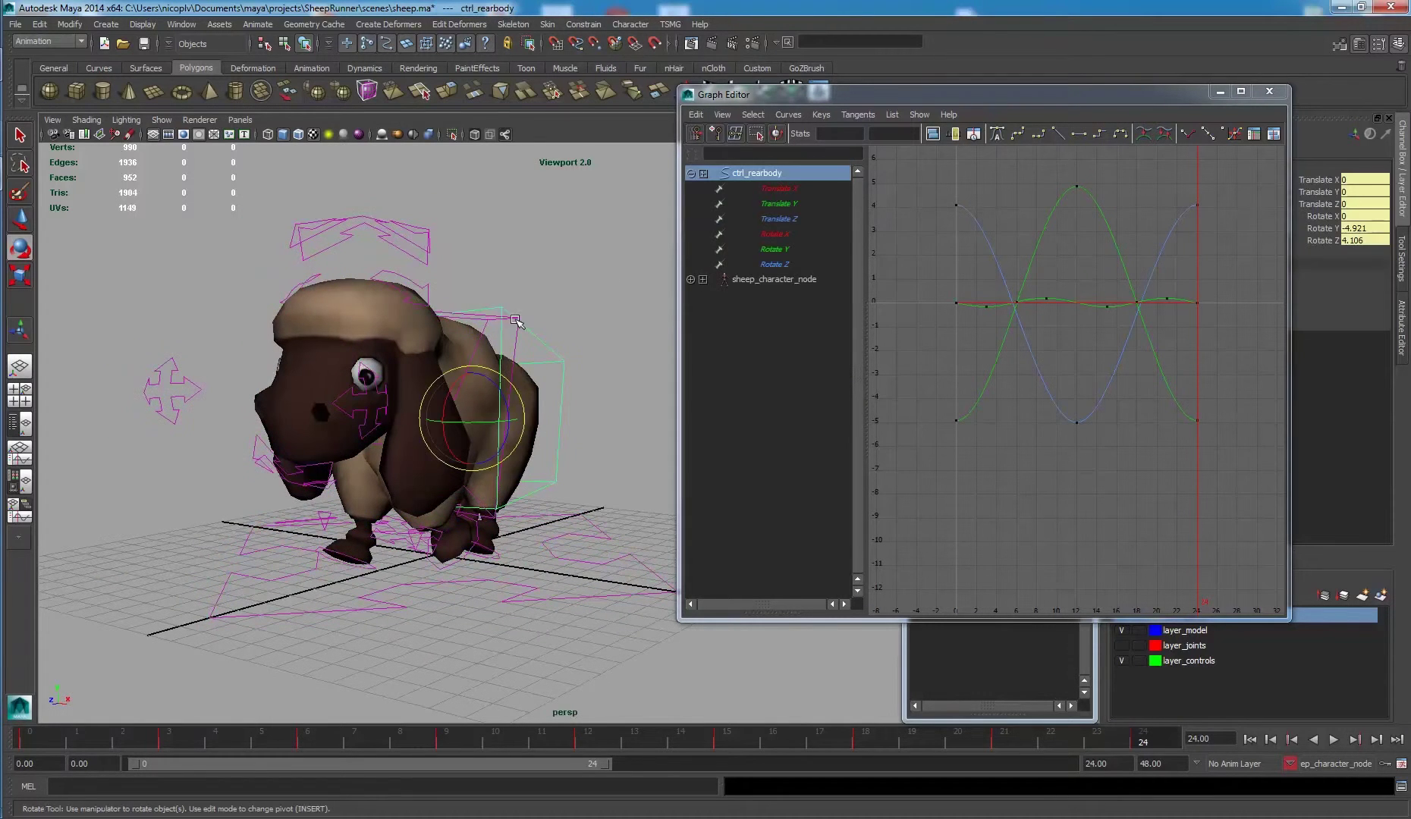
left_click(428, 243)
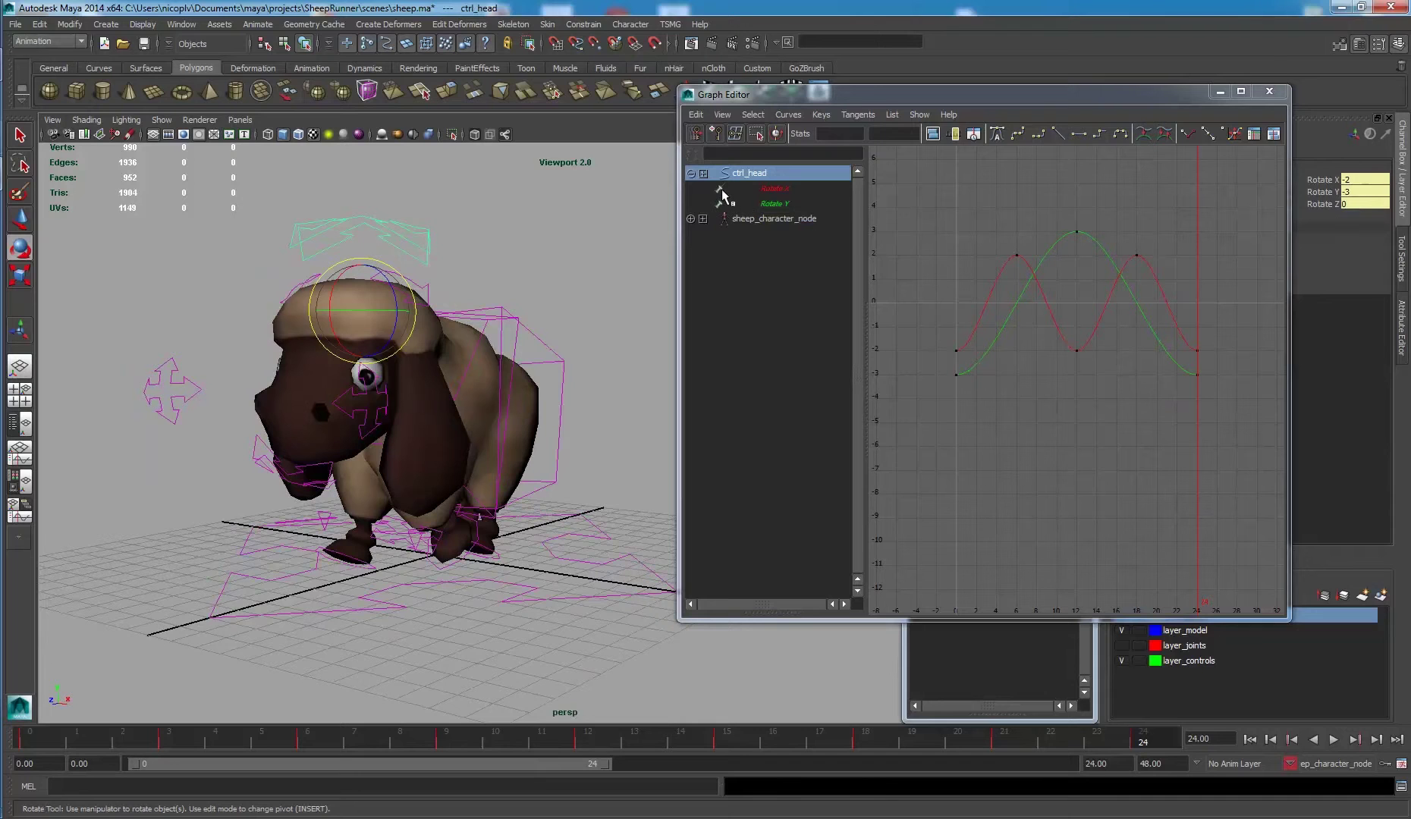
left_click(591, 268)
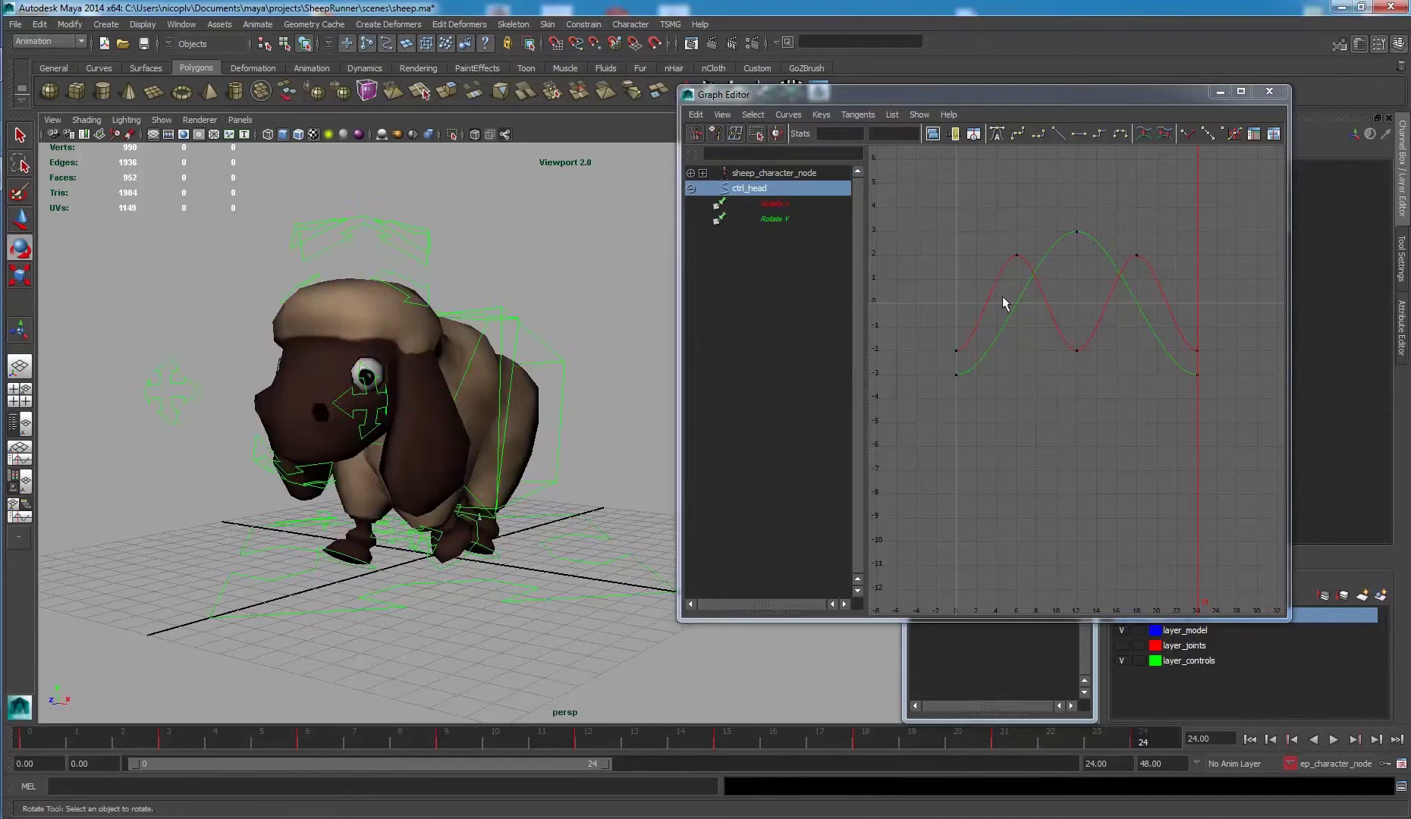
Select ctrl_endear_right and ctrl_endear_left for moving, return to frame 0, and play the animation against ctrl_head's pinned curves.
left_click(411, 548)
left_click_drag(360, 534, 433, 525, "alt")
left_click(278, 536, "shift")
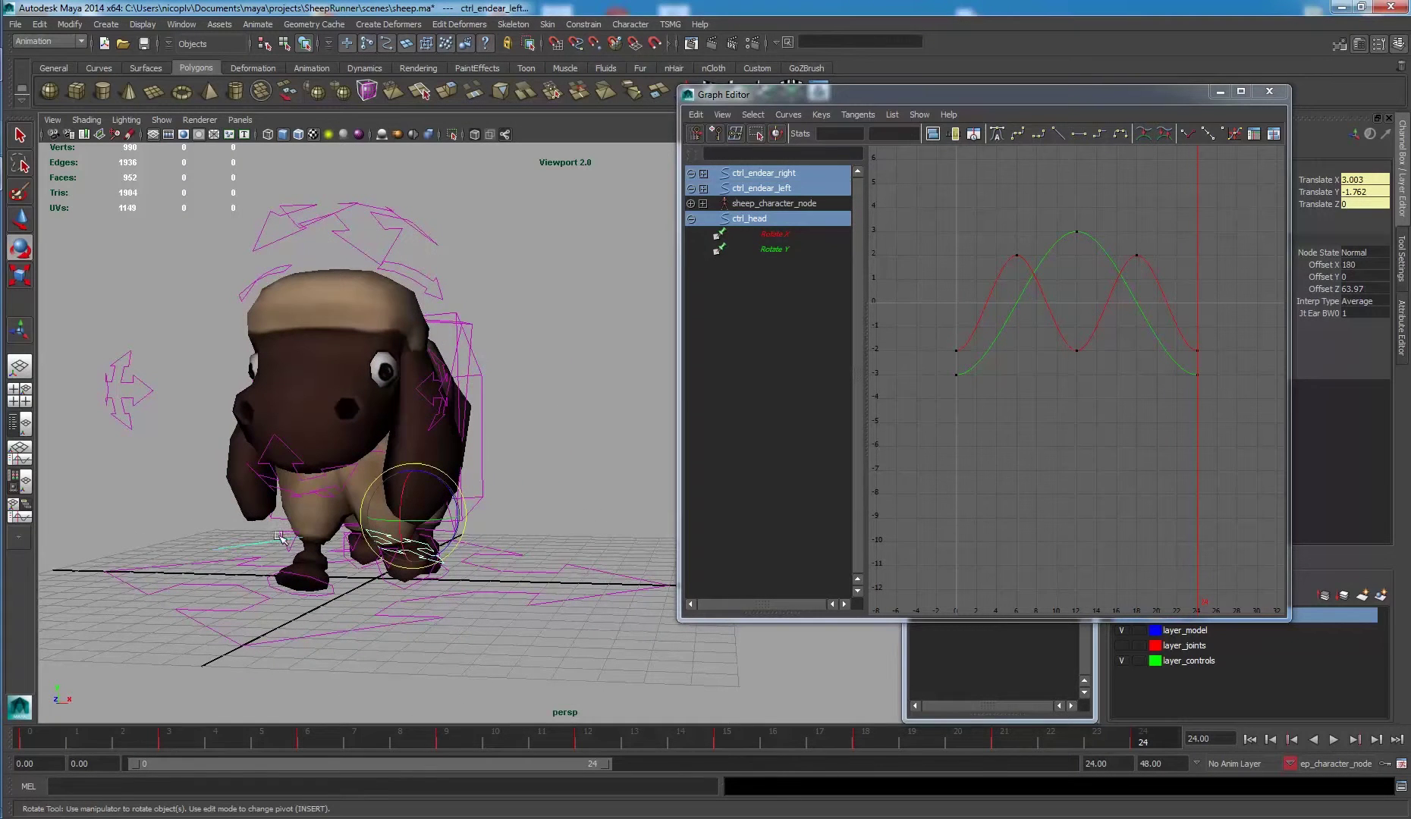
key("w")
mouse_move(657, 740)
left_mouse_down()
mouse_move(233, 770)
mouse_move(28, 747)
left_mouse_up()
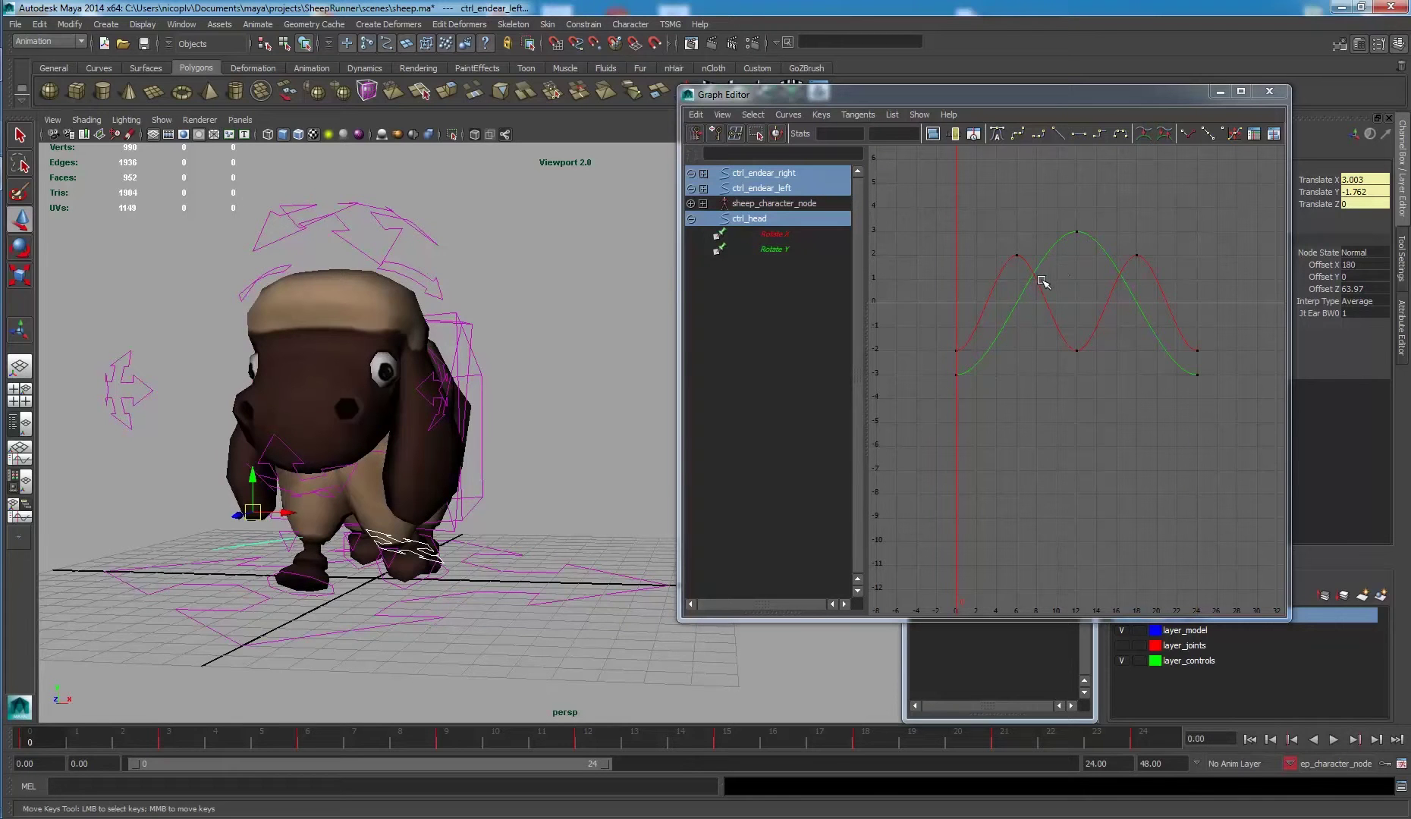
key("alt+v")
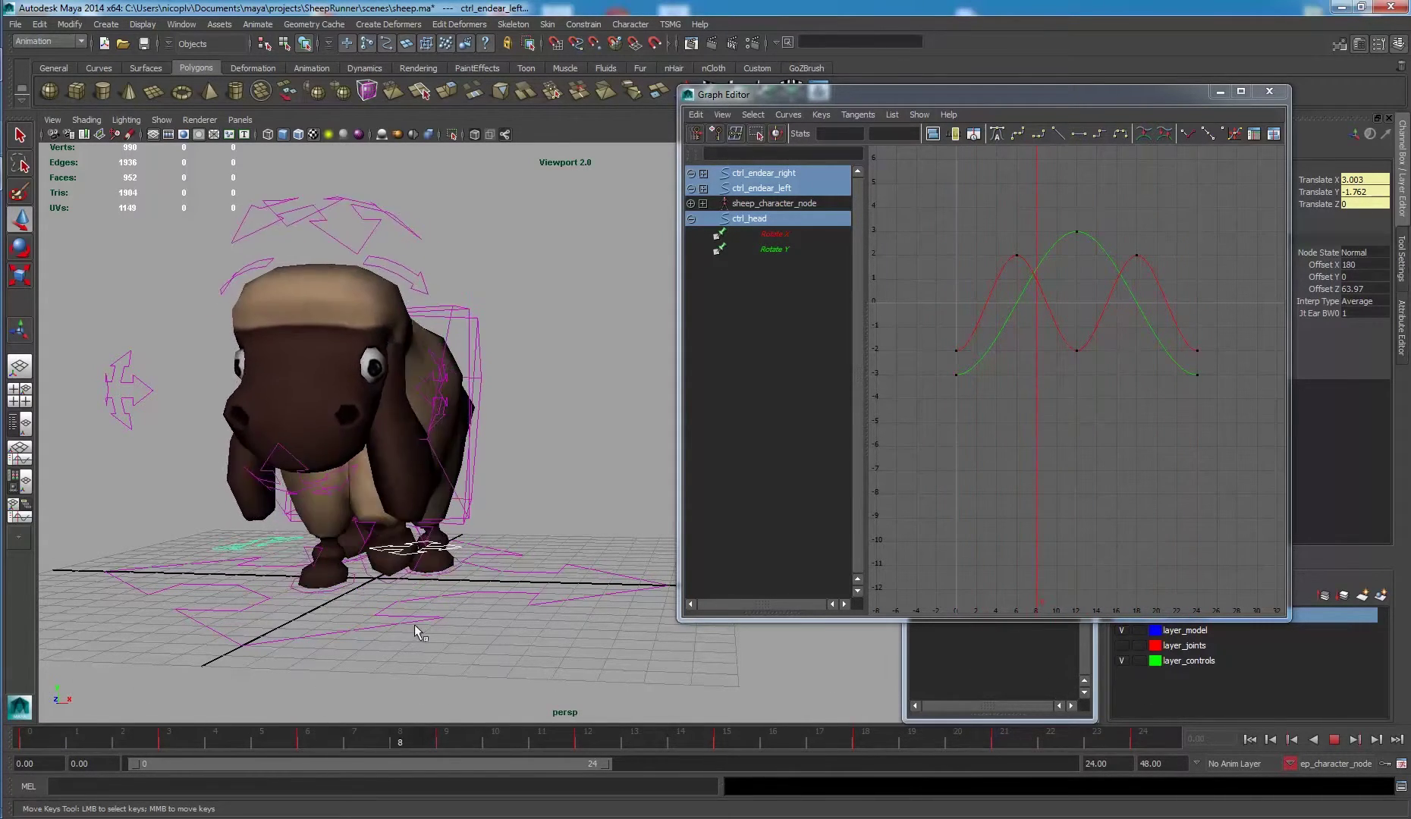
key("Escape")
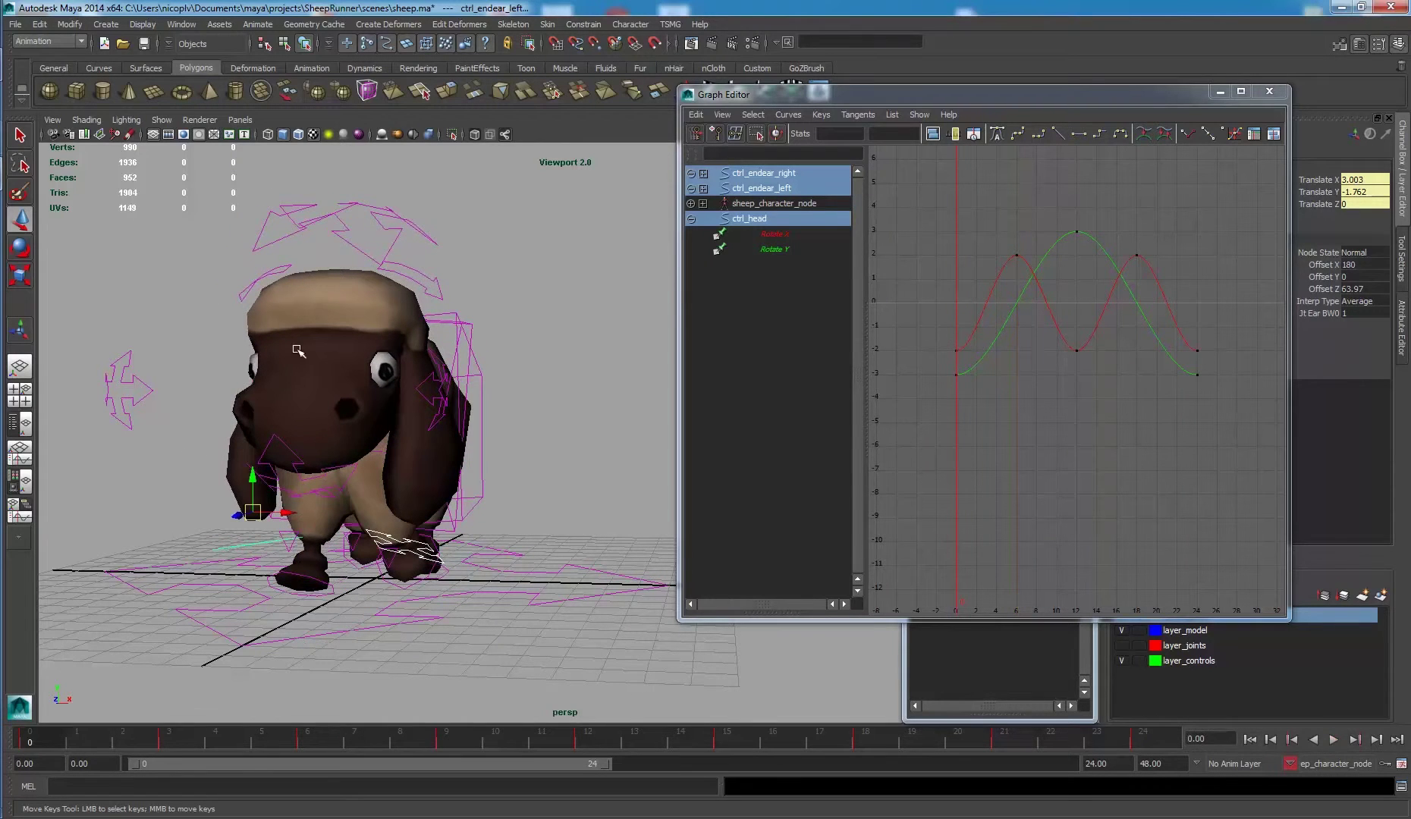
Check ctrl_head, reselect both ctrl_endear controls, and review the head and ear motion from frame 0 to frame 6.
left_click(346, 201)
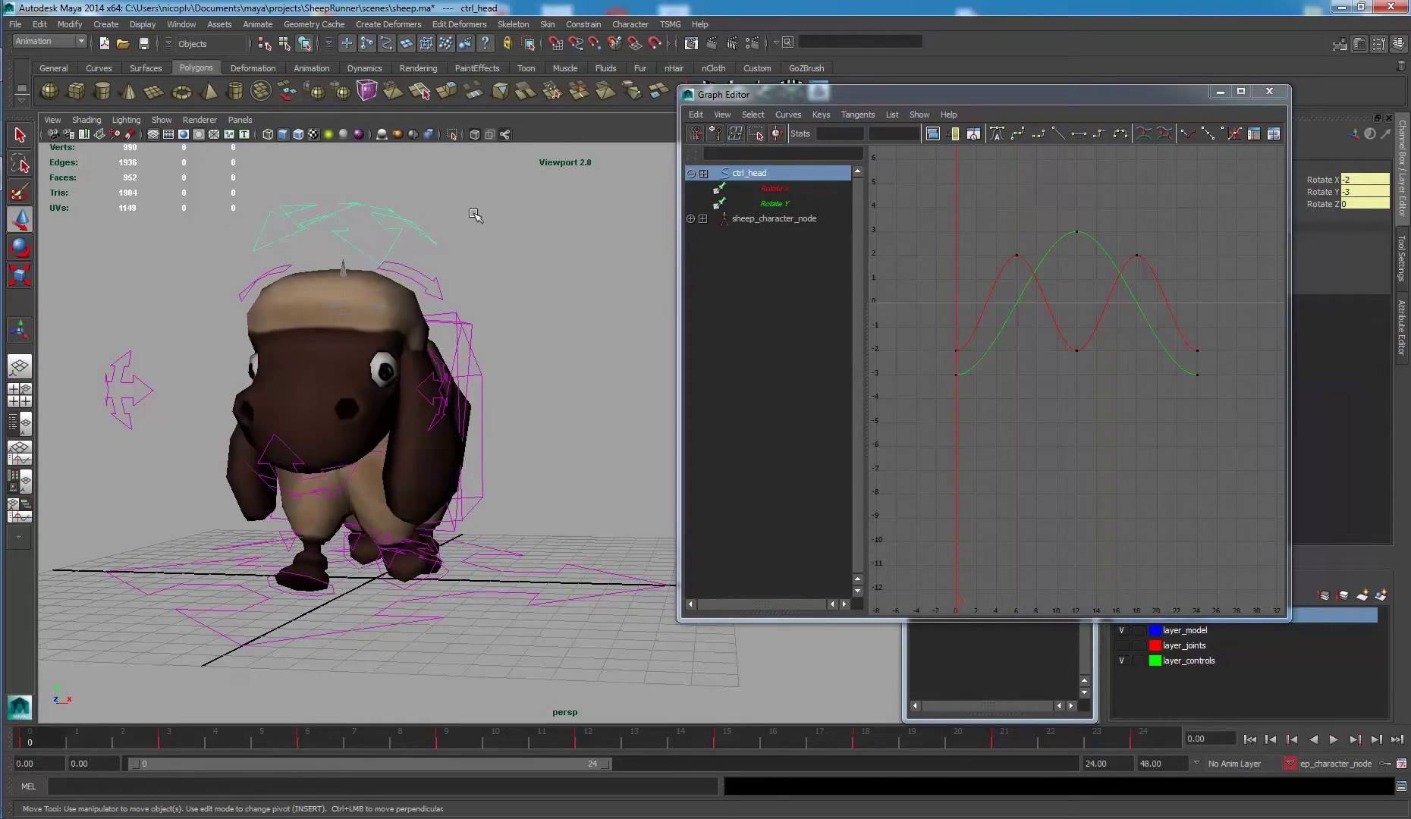
left_click(416, 544, "shift")
left_click(257, 545, "shift")
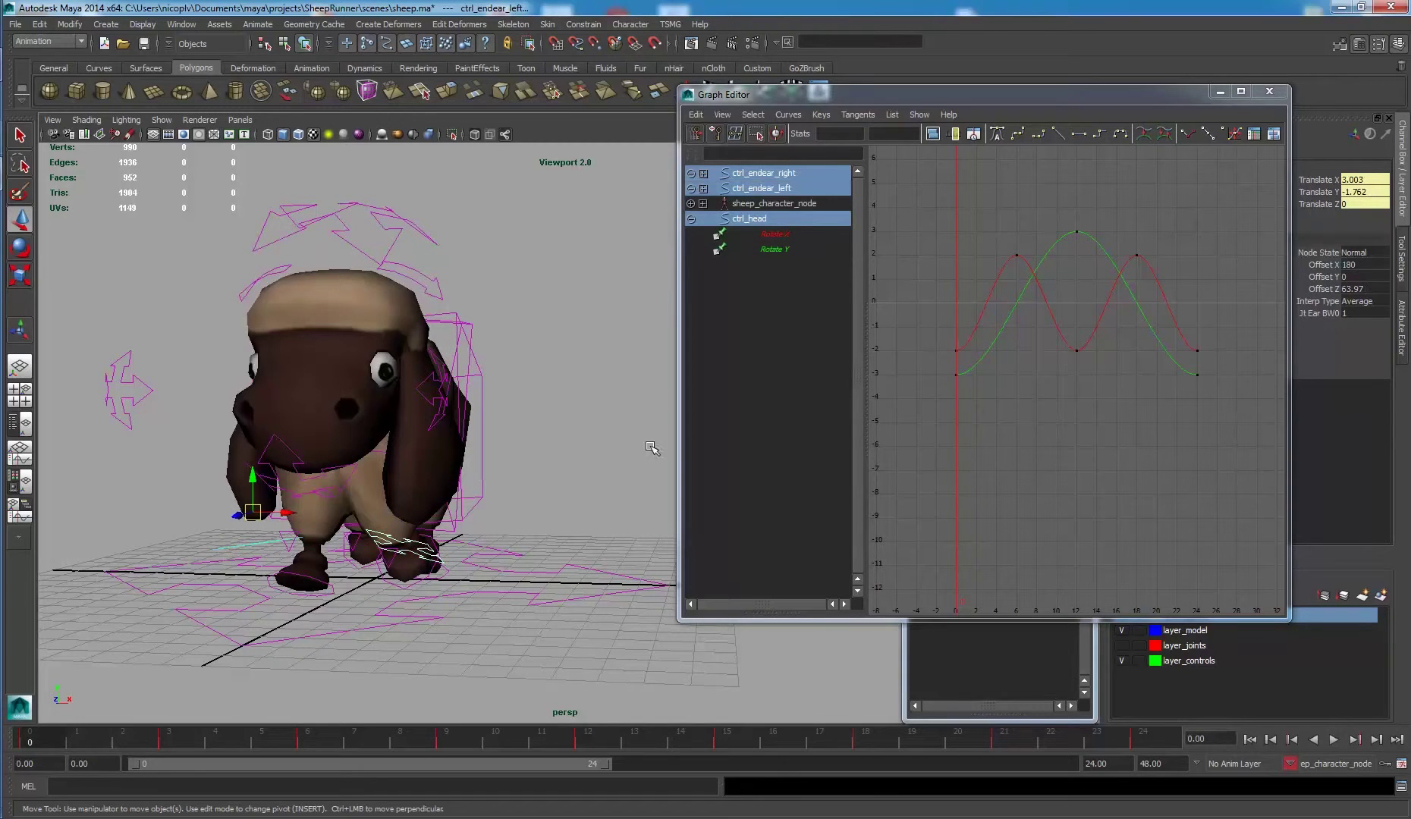
key("alt+v")
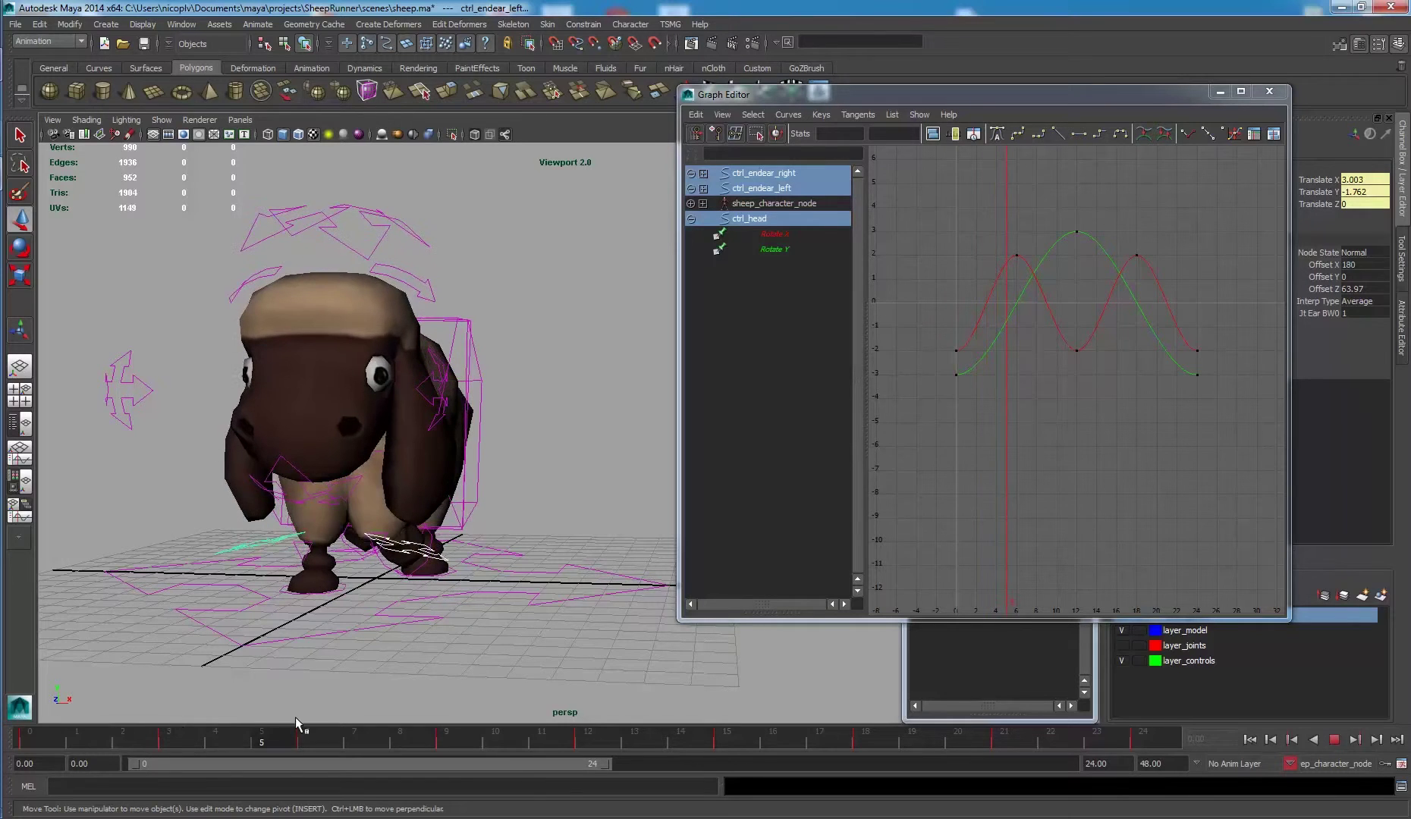
key("alt+v")
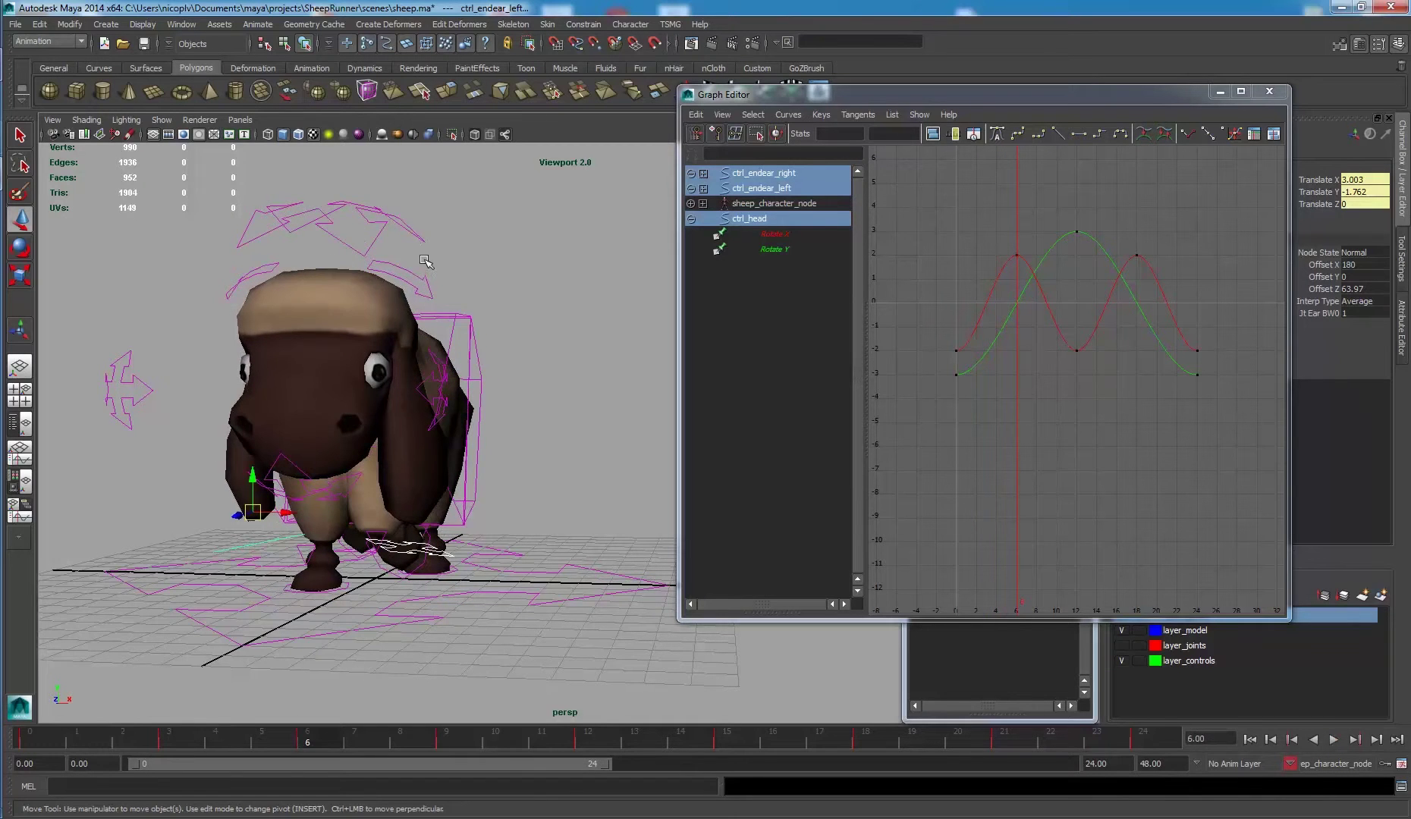
left_click_drag(426, 262, 415, 334, "alt")
scroll(447, 447, "up", 2)
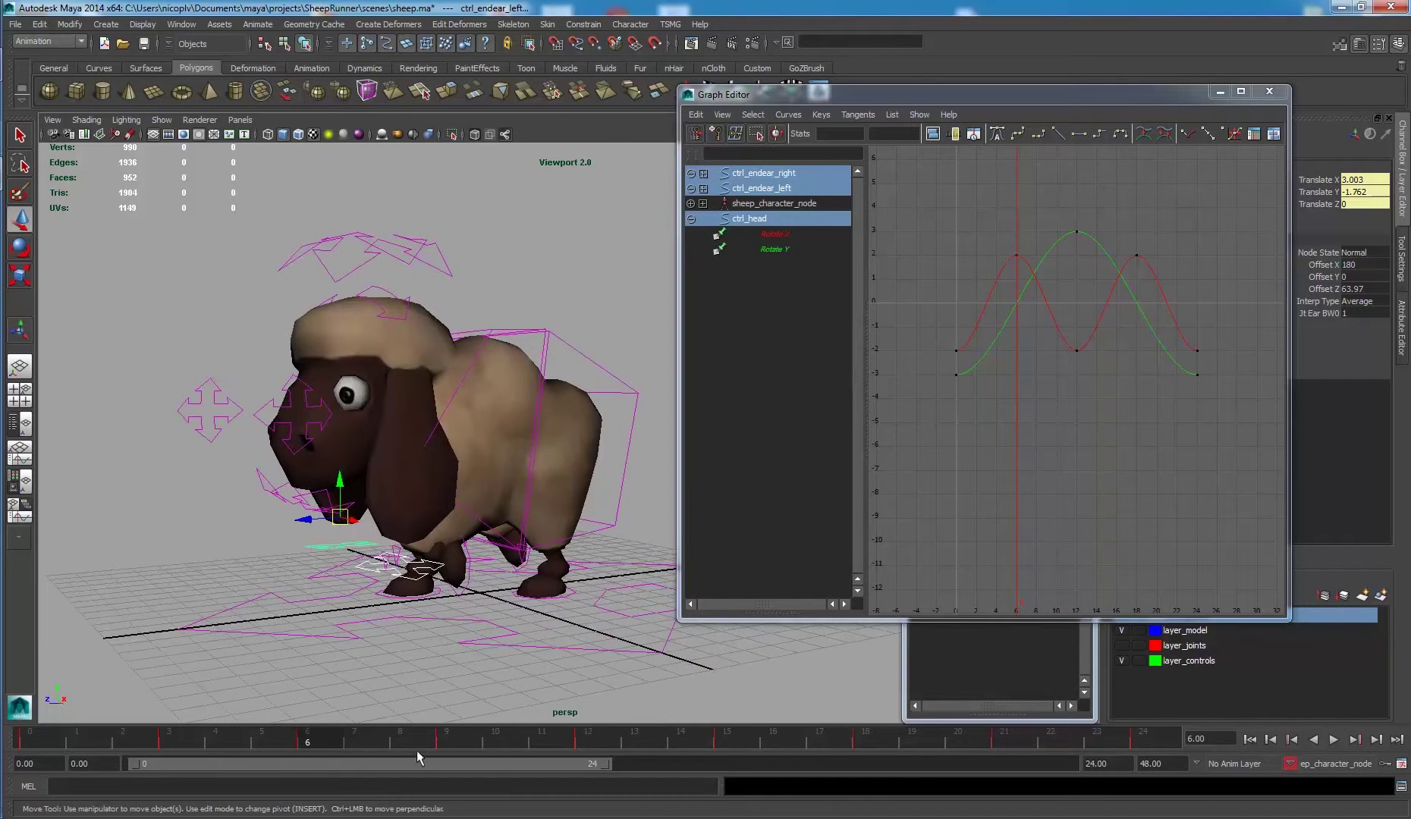
At frame 9, raise ctrl_endear_right and ctrl_endear_left to about Translate Y -1.083 and key only that channel.
key("alt+v")
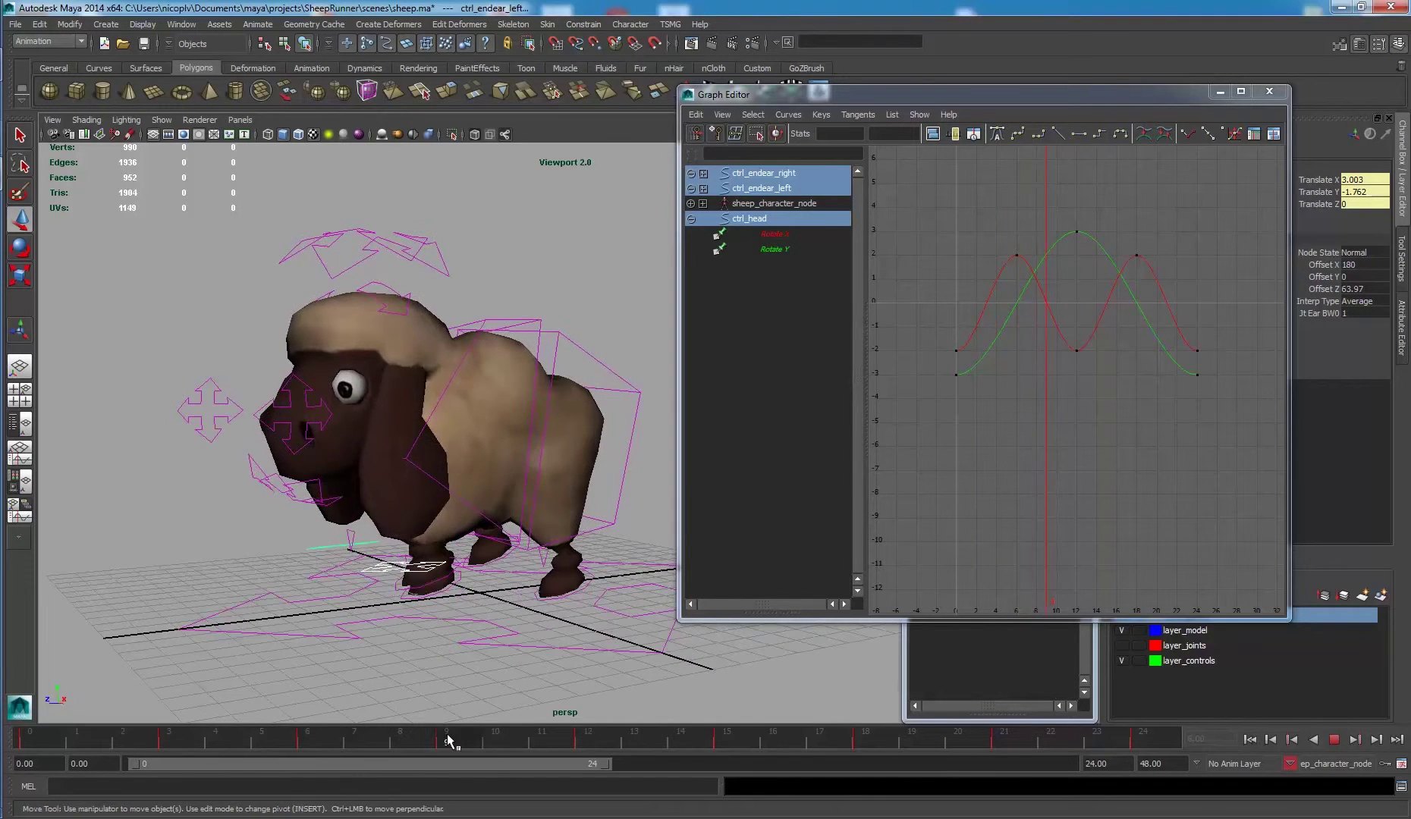
left_click(448, 740)
left_click_drag(340, 483, 449, 471)
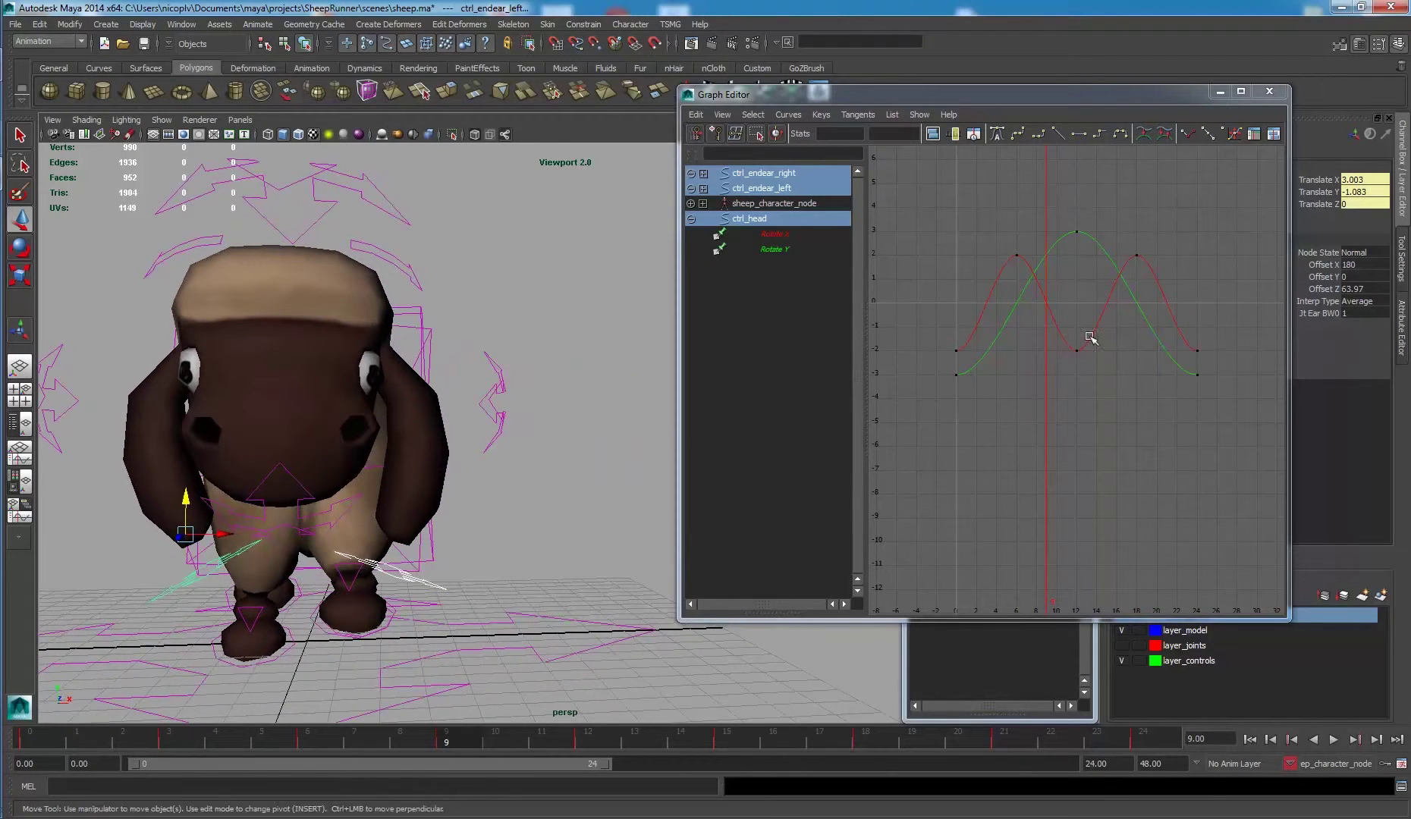
left_click(1335, 191)
right_click(1335, 199)
left_click(1336, 216)
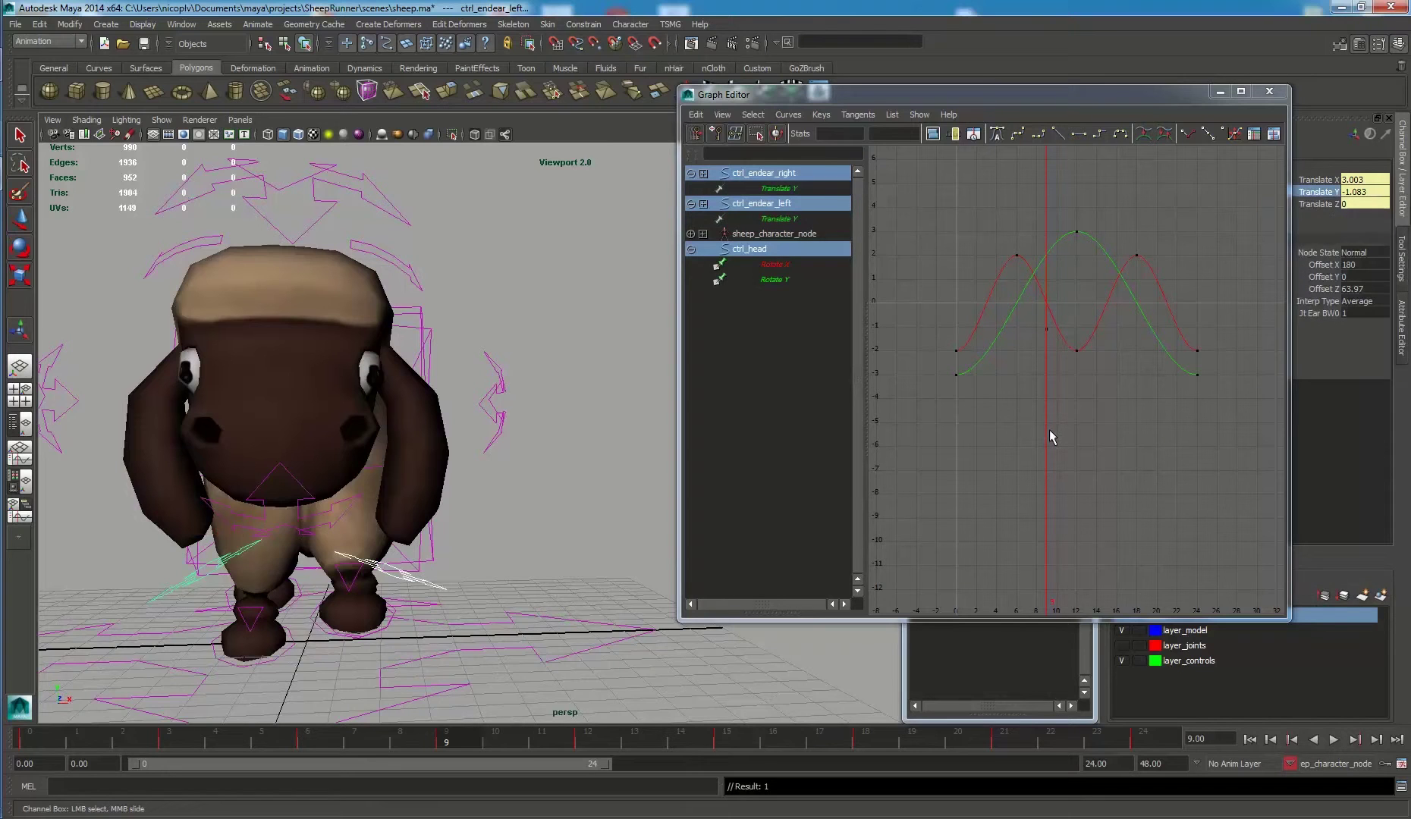
At frame 15, lower both ctrl_endear controls to about Translate Y -1.753 and key that channel.
left_click_drag(475, 519, 432, 520, "alt")
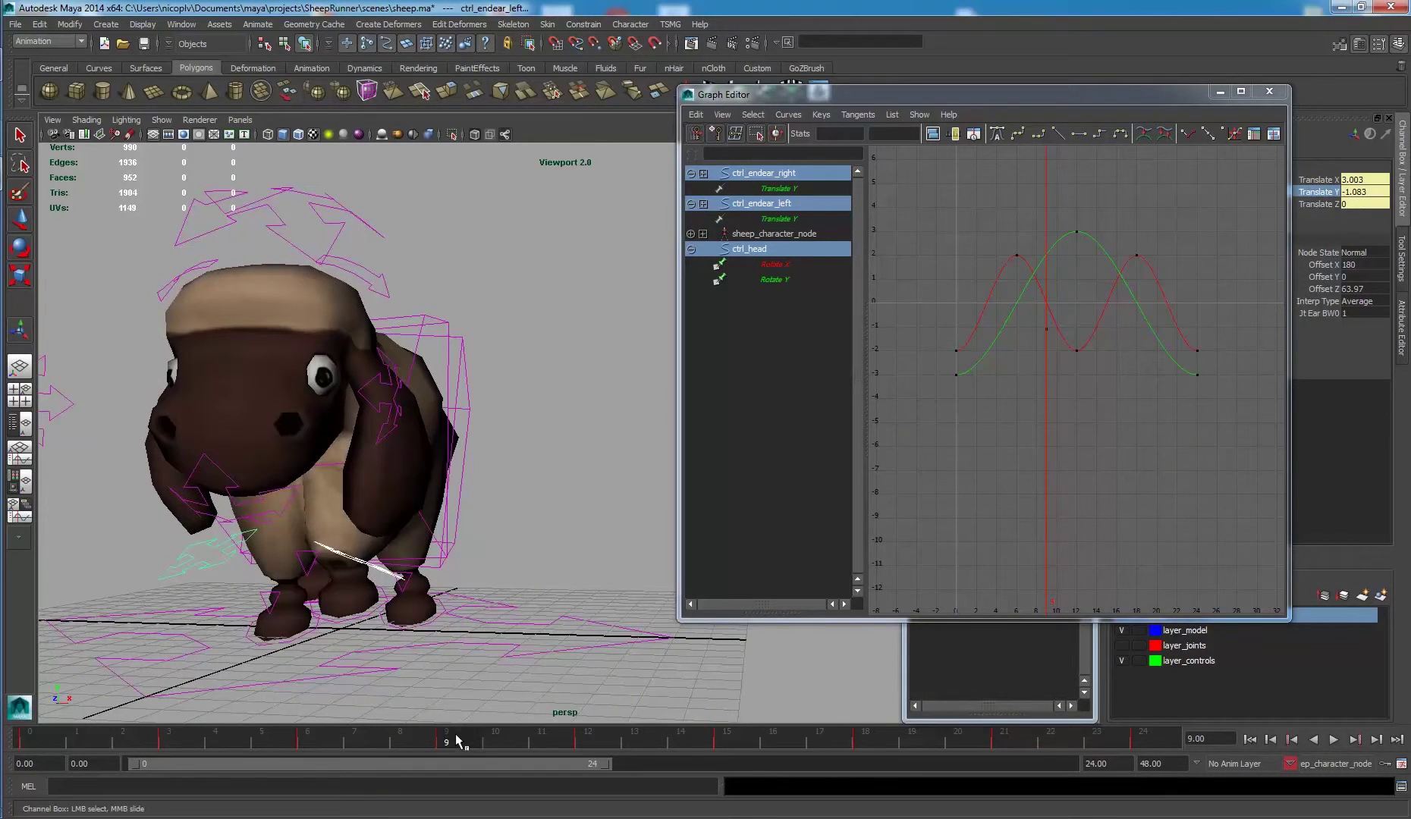
left_click_drag(458, 740, 581, 743)
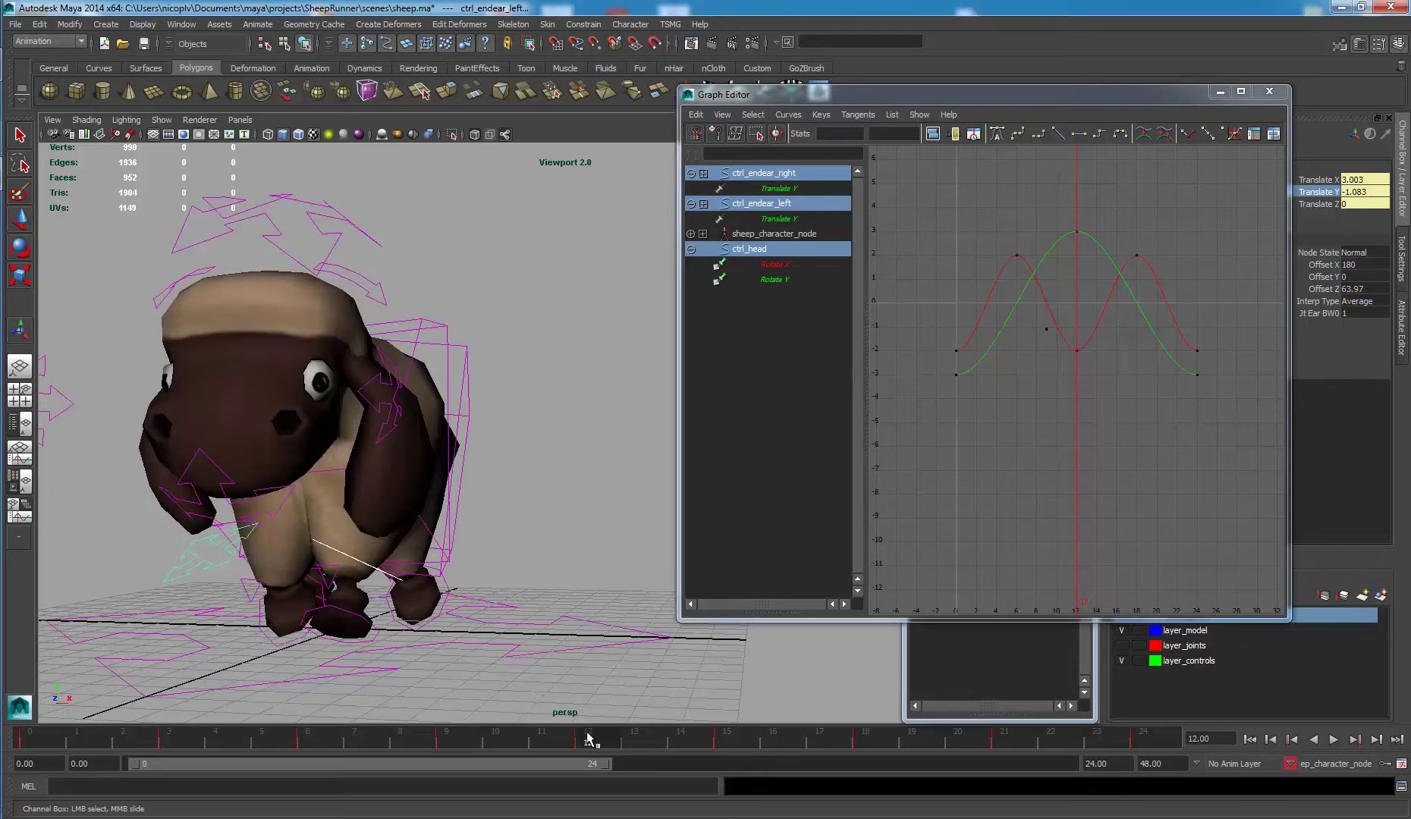
left_click_drag(588, 738, 726, 742)
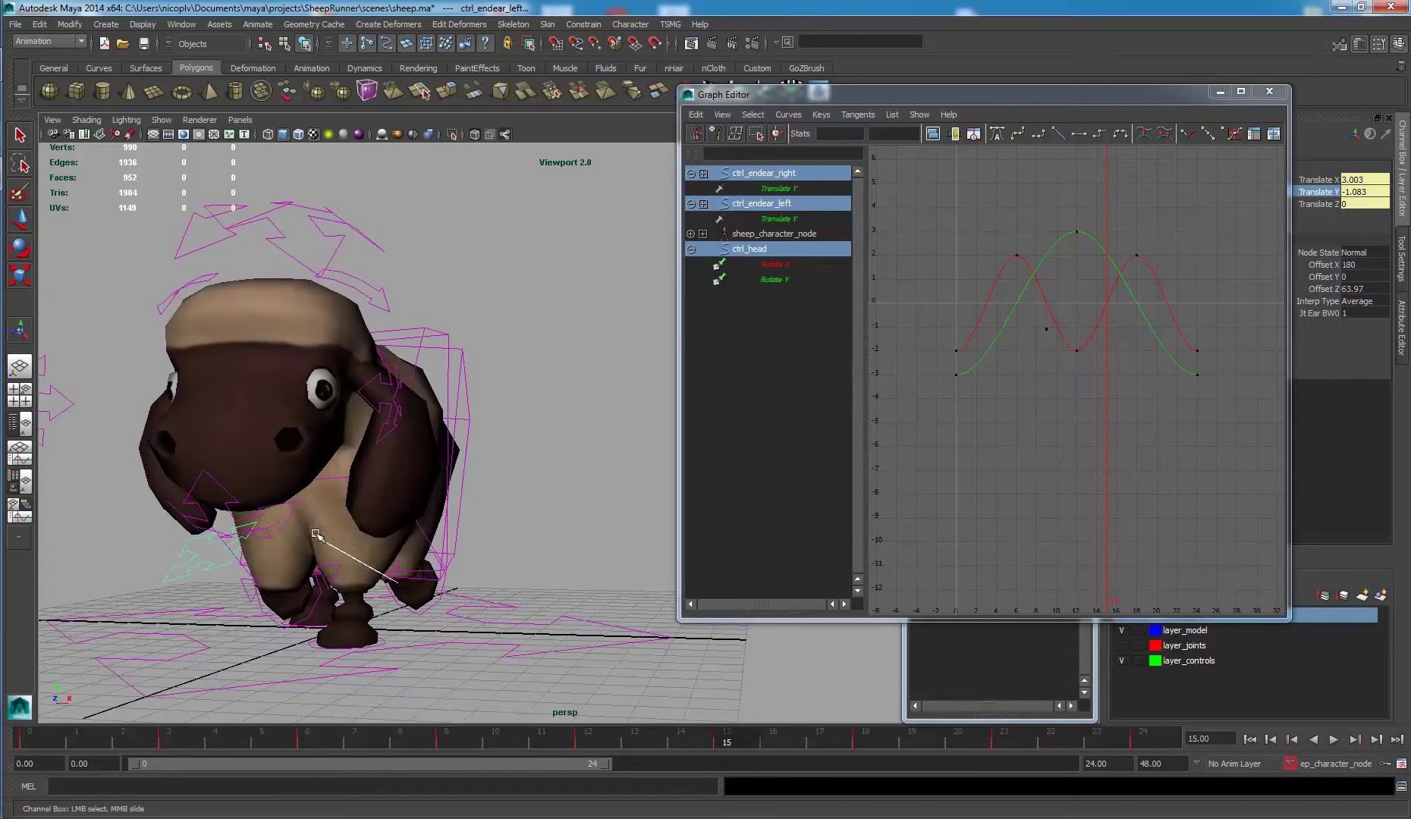
key("w")
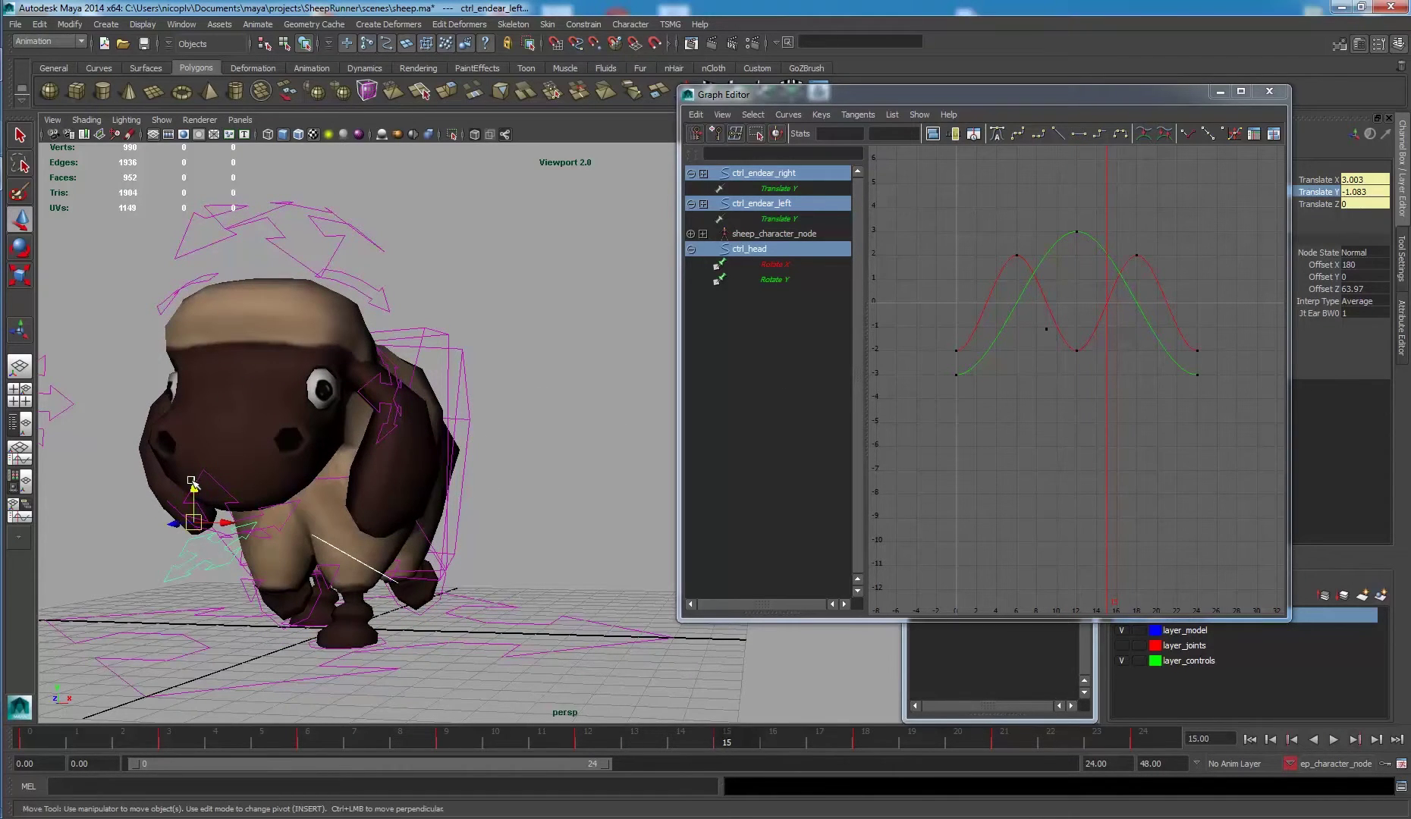
left_click_drag(192, 482, 191, 511)
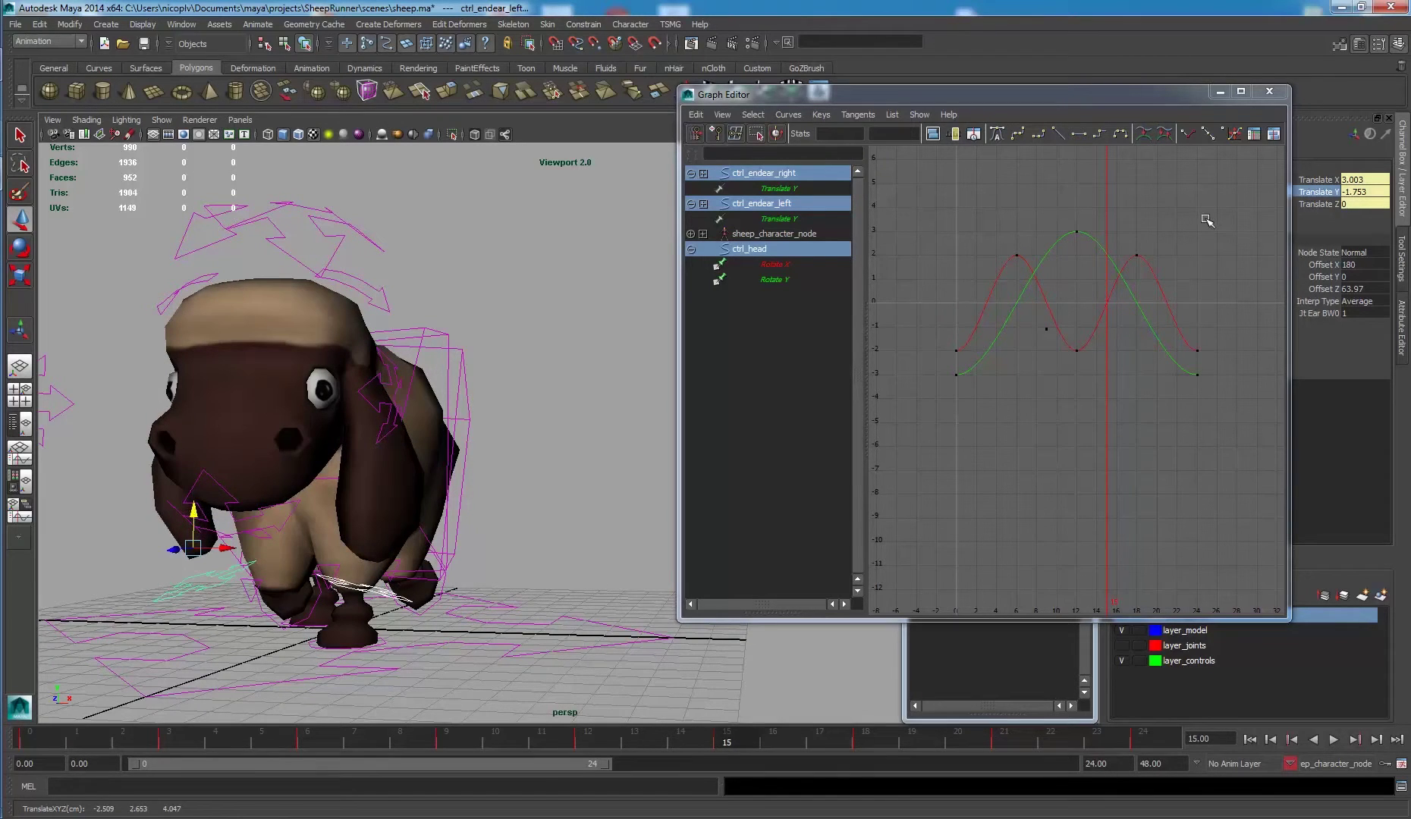
right_click(1330, 206)
left_click(1326, 203)
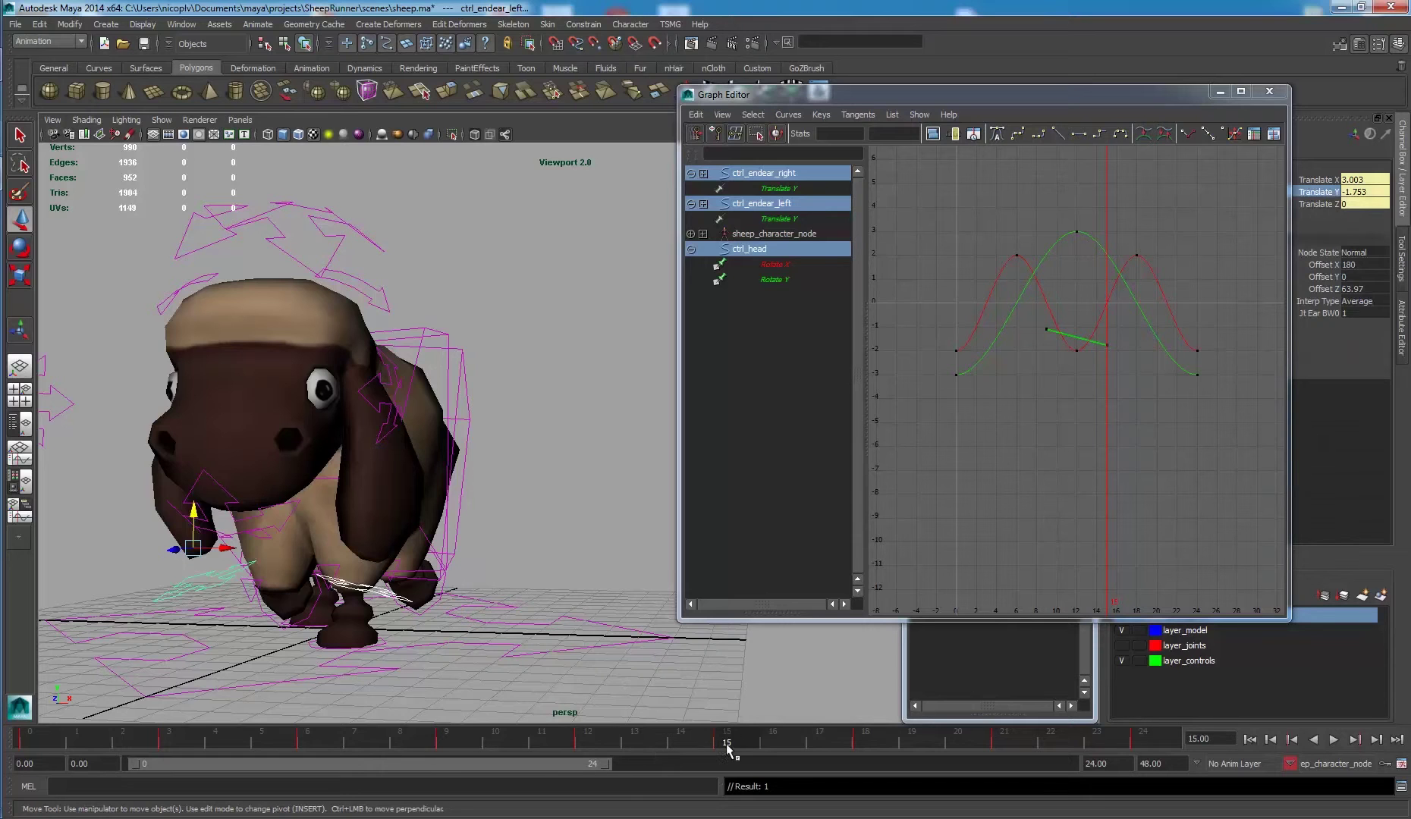
At frame 22, raise both ctrl_endear controls to about Translate Y -1.225 and key that channel.
key("alt+v")
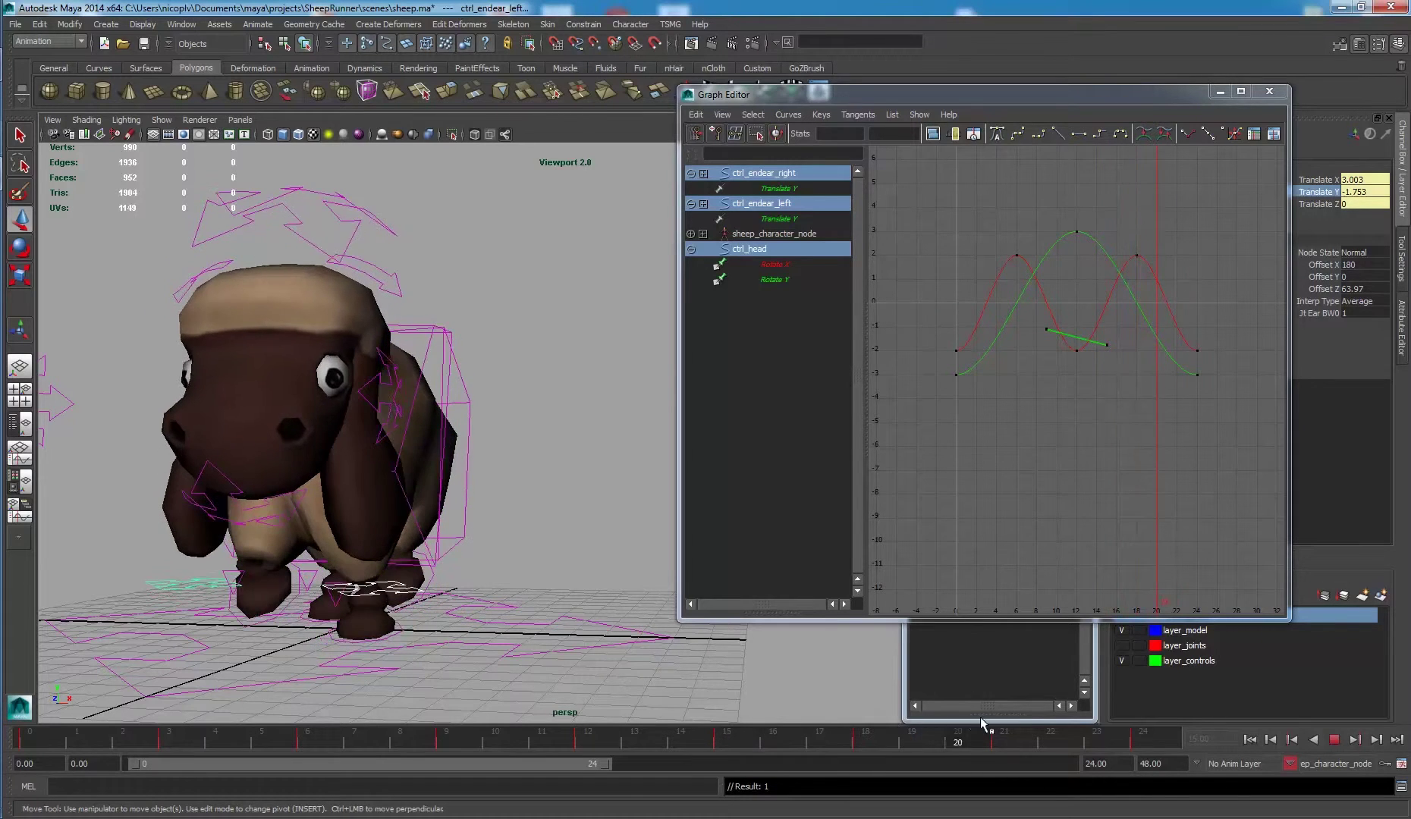
key("alt+v")
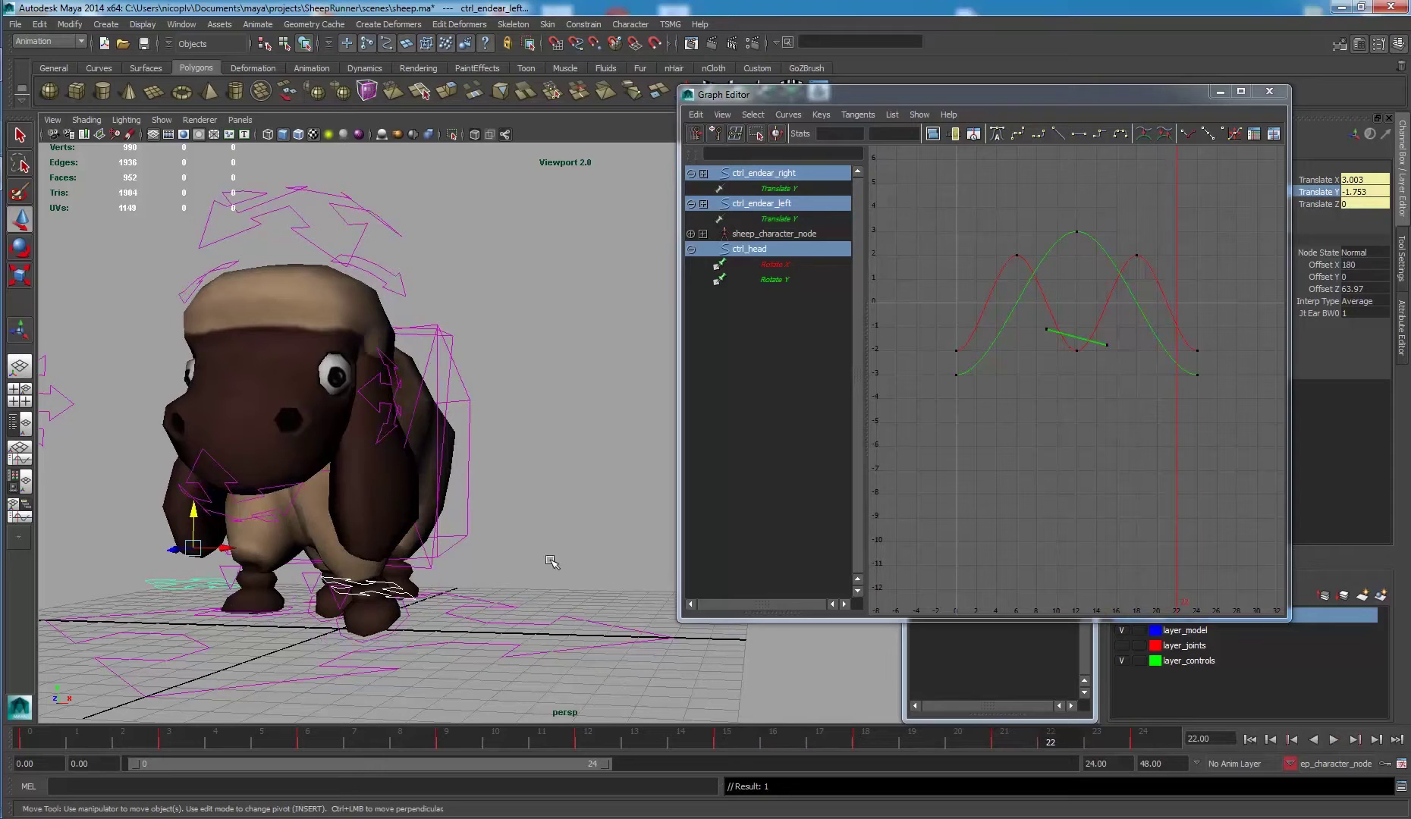
left_click_drag(194, 514, 194, 495)
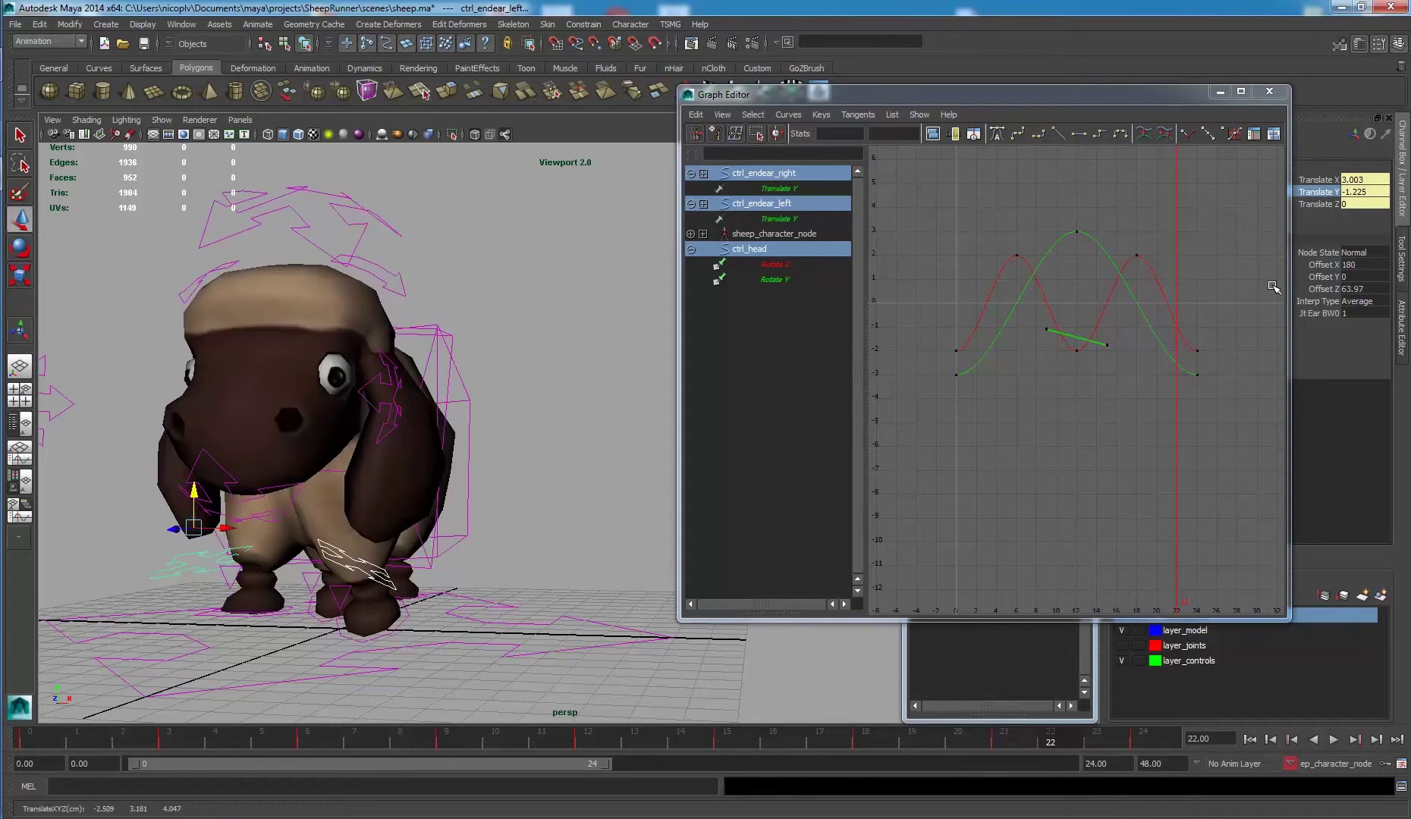
right_click(1341, 198)
left_click(1342, 215)
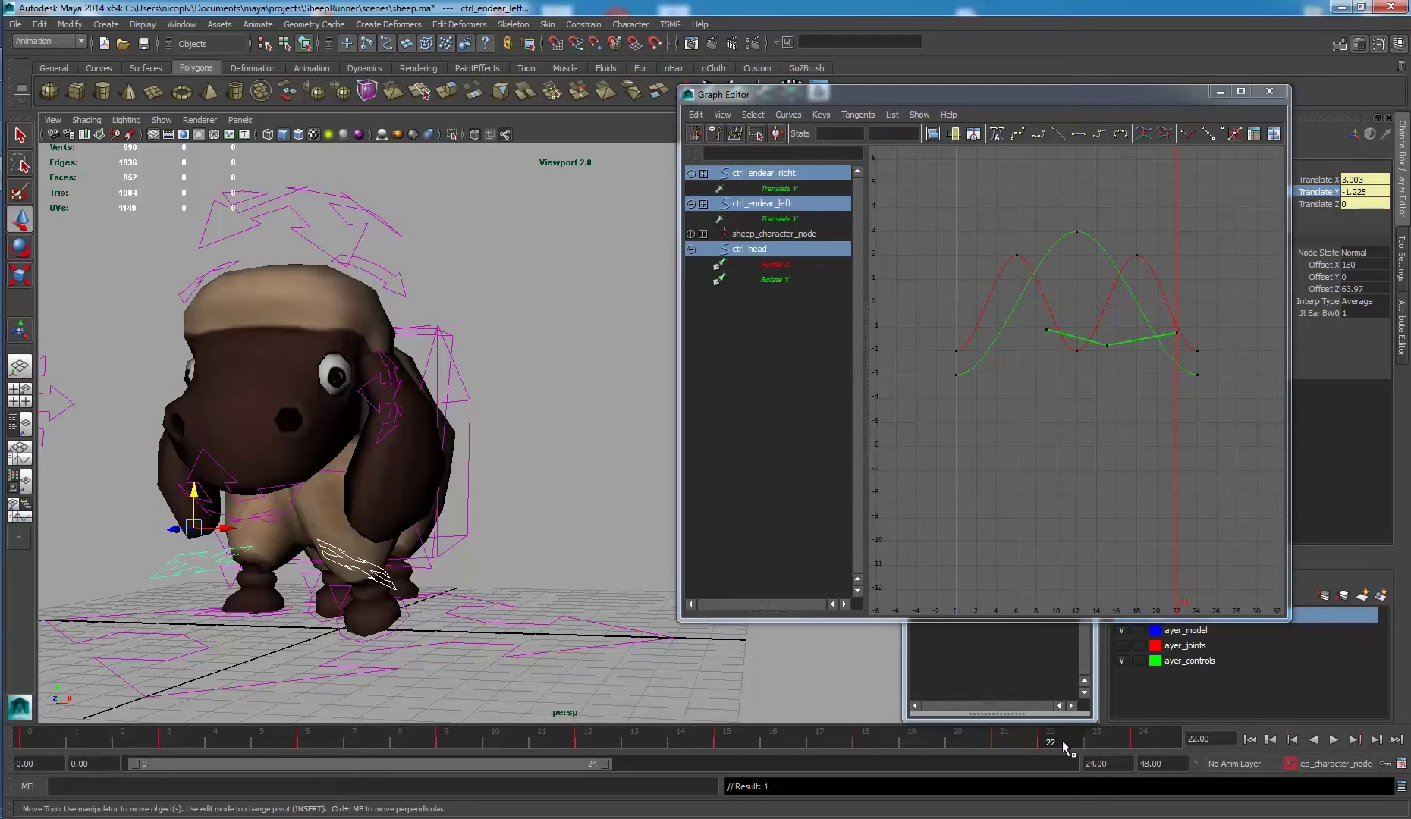
Shift the ctrl_endear Translate Y key from frame 22 to frame 21 in the Graph Editor, keeping its value.
left_click(1176, 332)
middle_click_drag(1214, 344, 1181, 354, "shift")
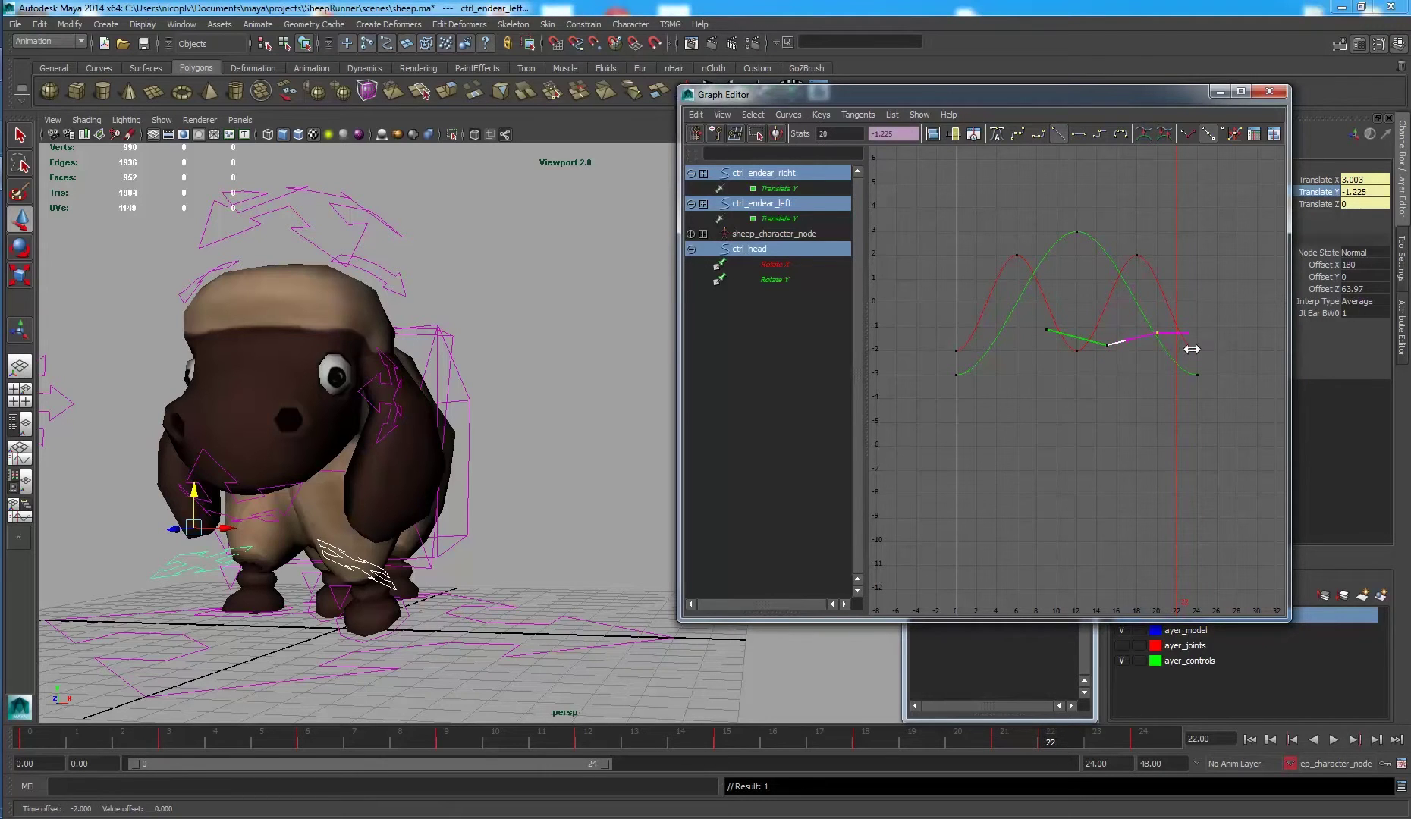
scroll(1172, 353, "up", 3)
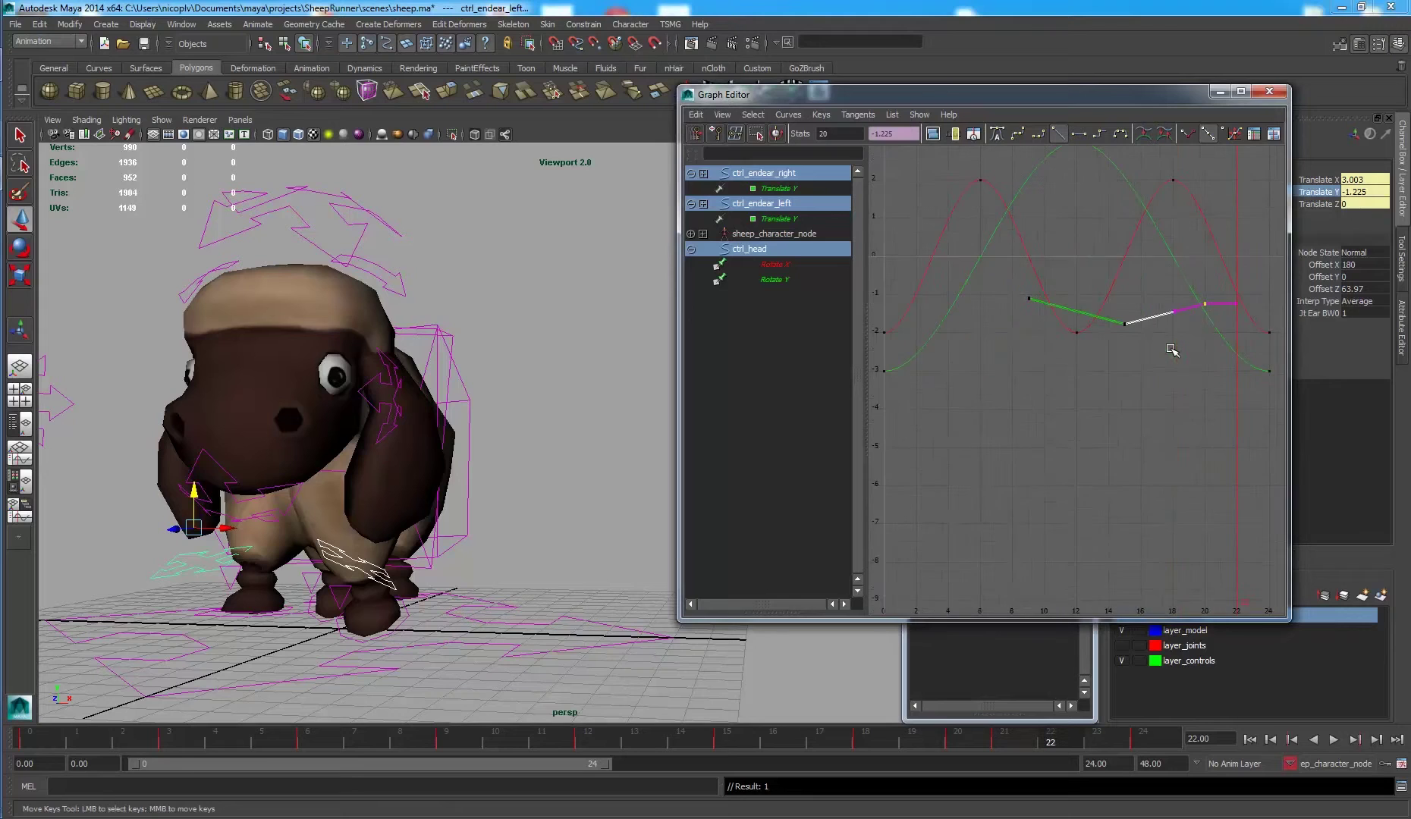
scroll(1137, 355, "up", 2)
middle_click_drag(1139, 354, 1057, 379, "alt")
middle_click_drag(1088, 366, 1109, 366, "shift")
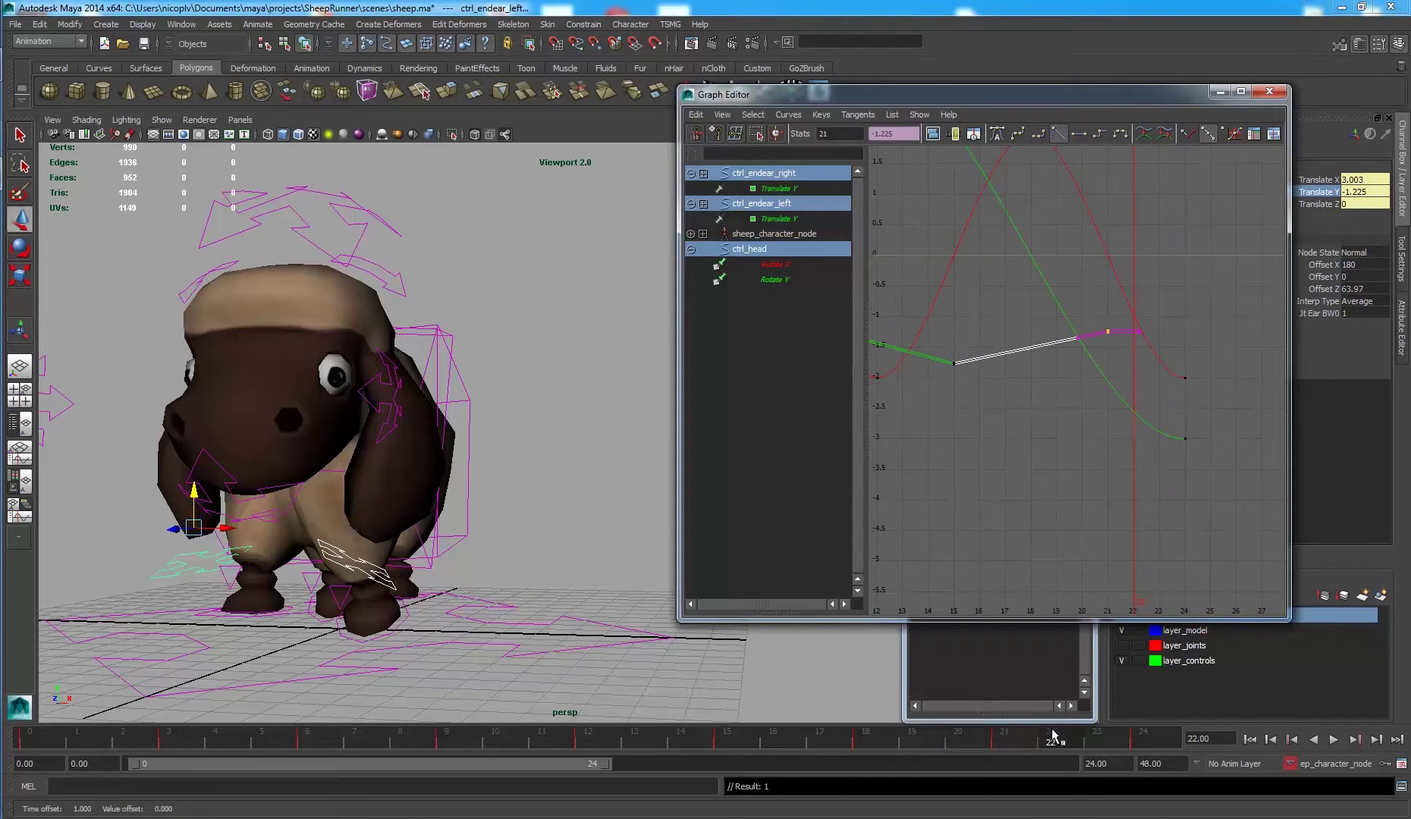
At frame 27, lower both ctrl_endear controls to about Translate Y -1.815 and key that channel beyond the cycle's end.
key("alt+v")
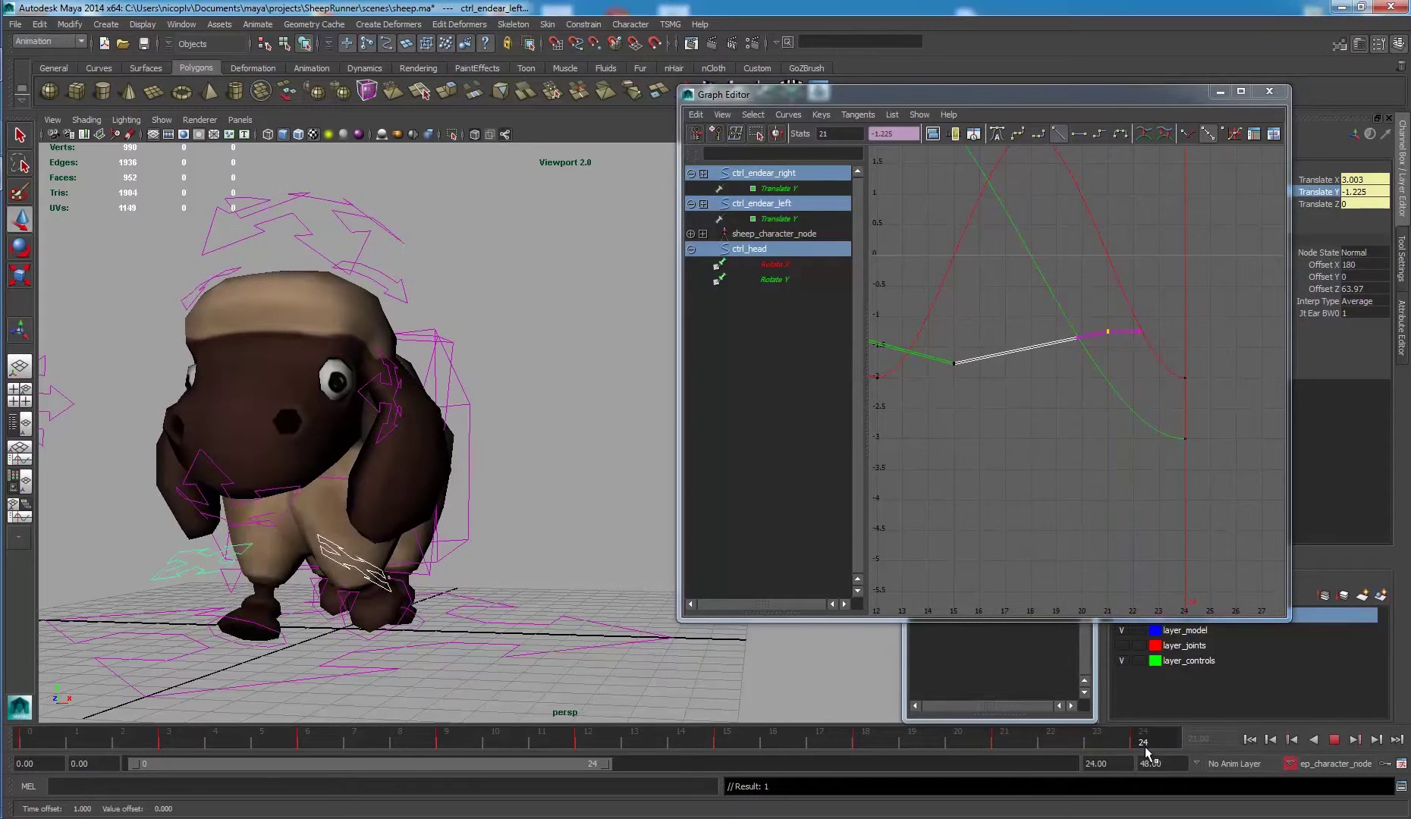
key("alt+v")
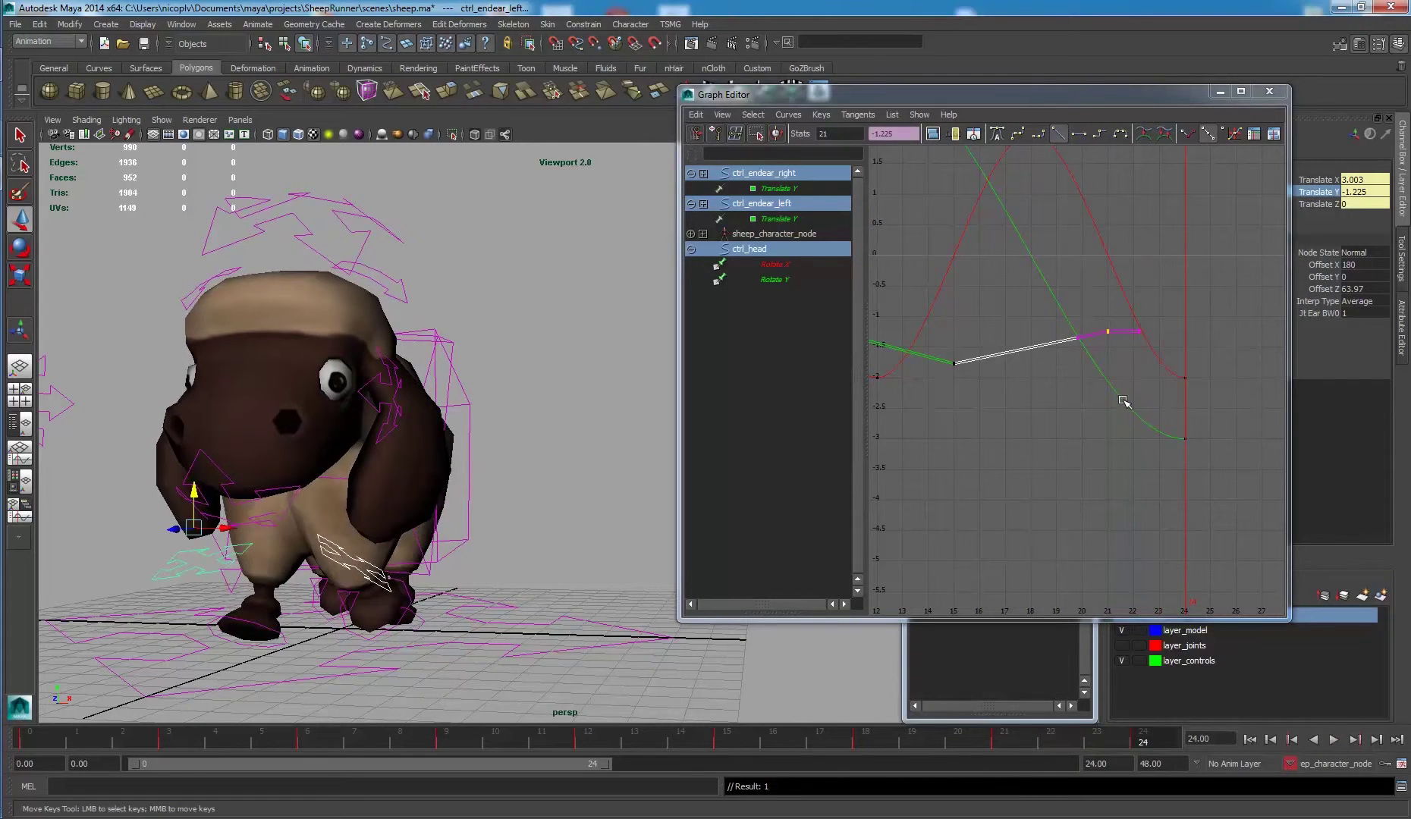
key("alt+v")
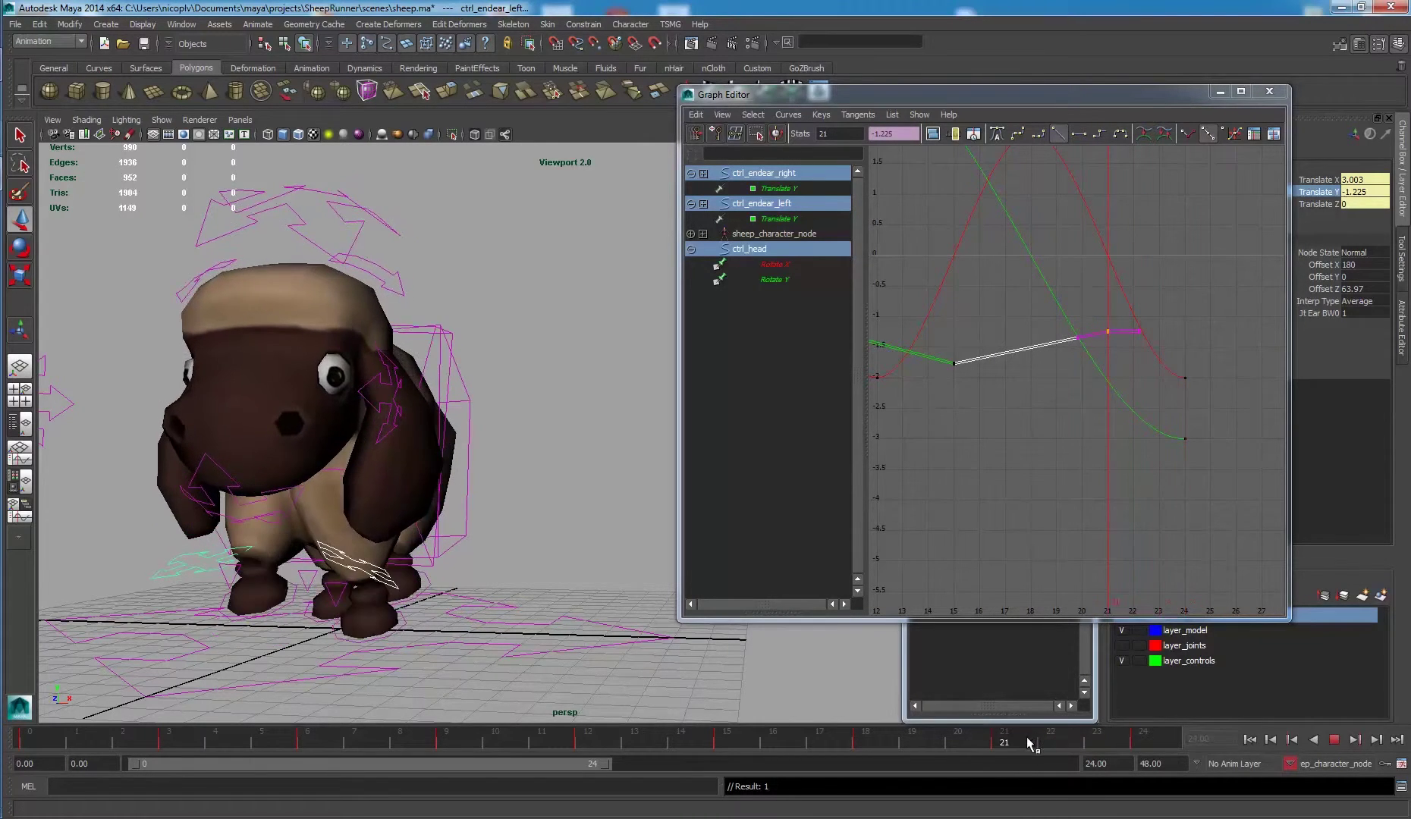
key("alt+v")
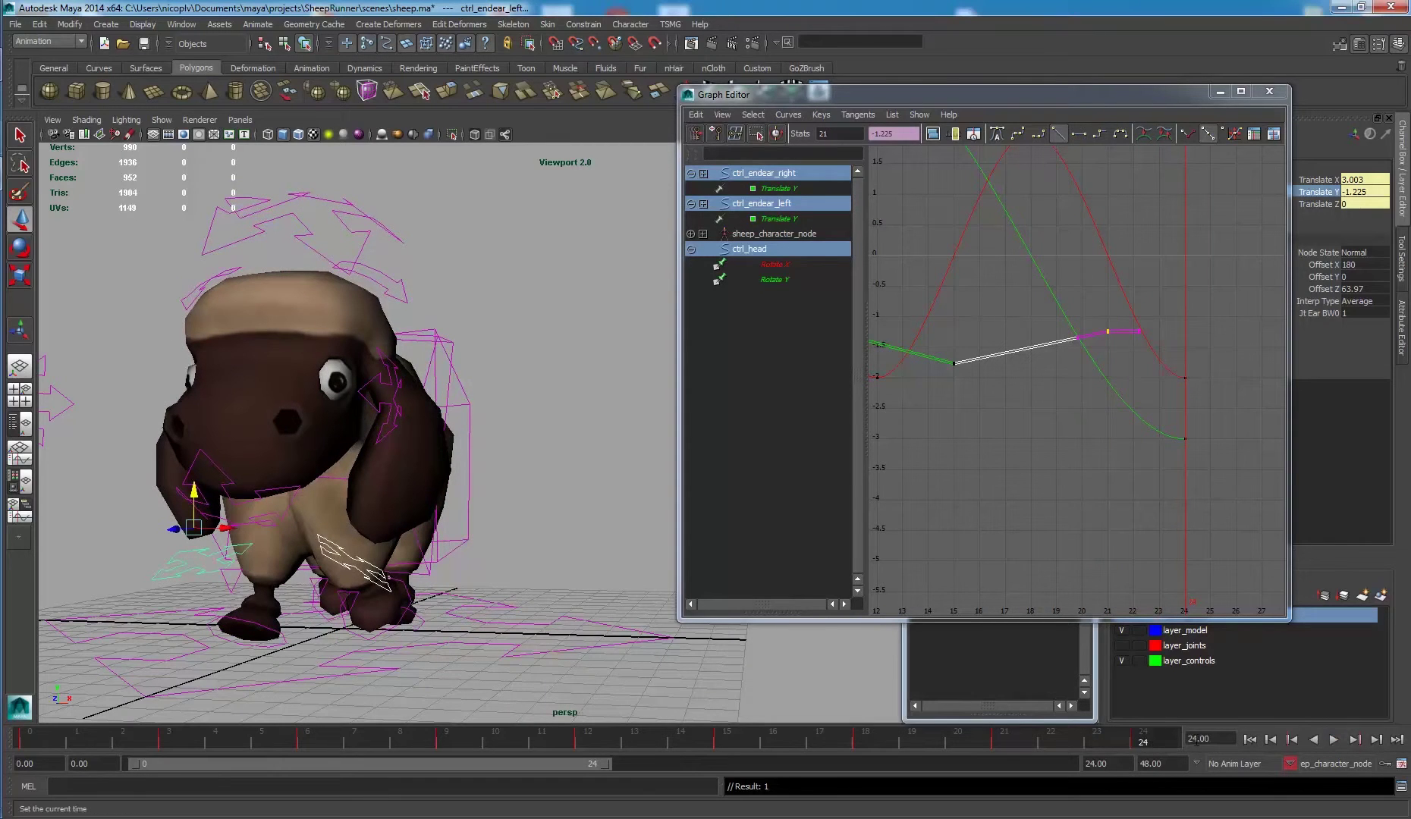
left_click_drag(1211, 739, 1198, 740)
key("Return")
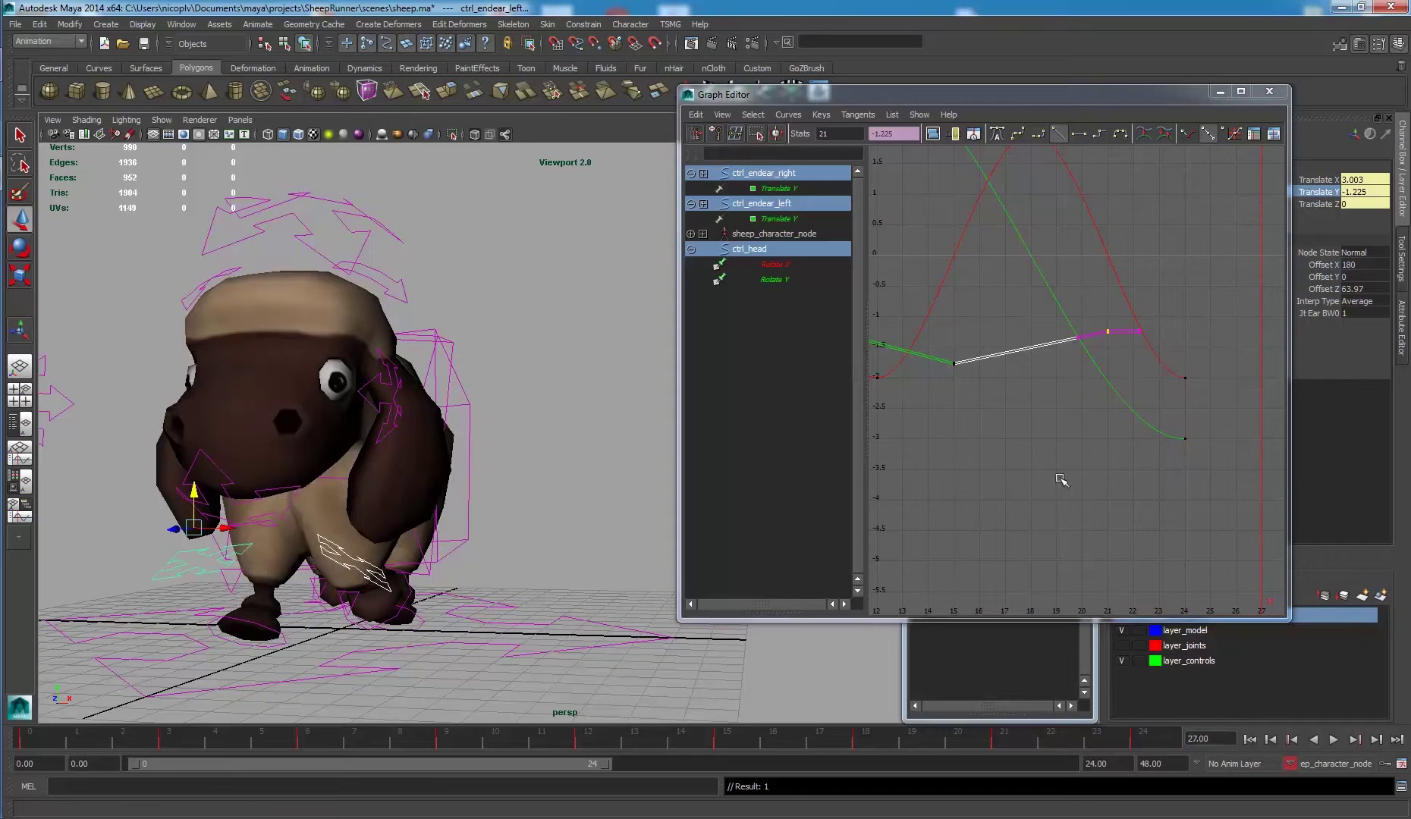
right_click_drag(1062, 479, 1087, 419, "alt")
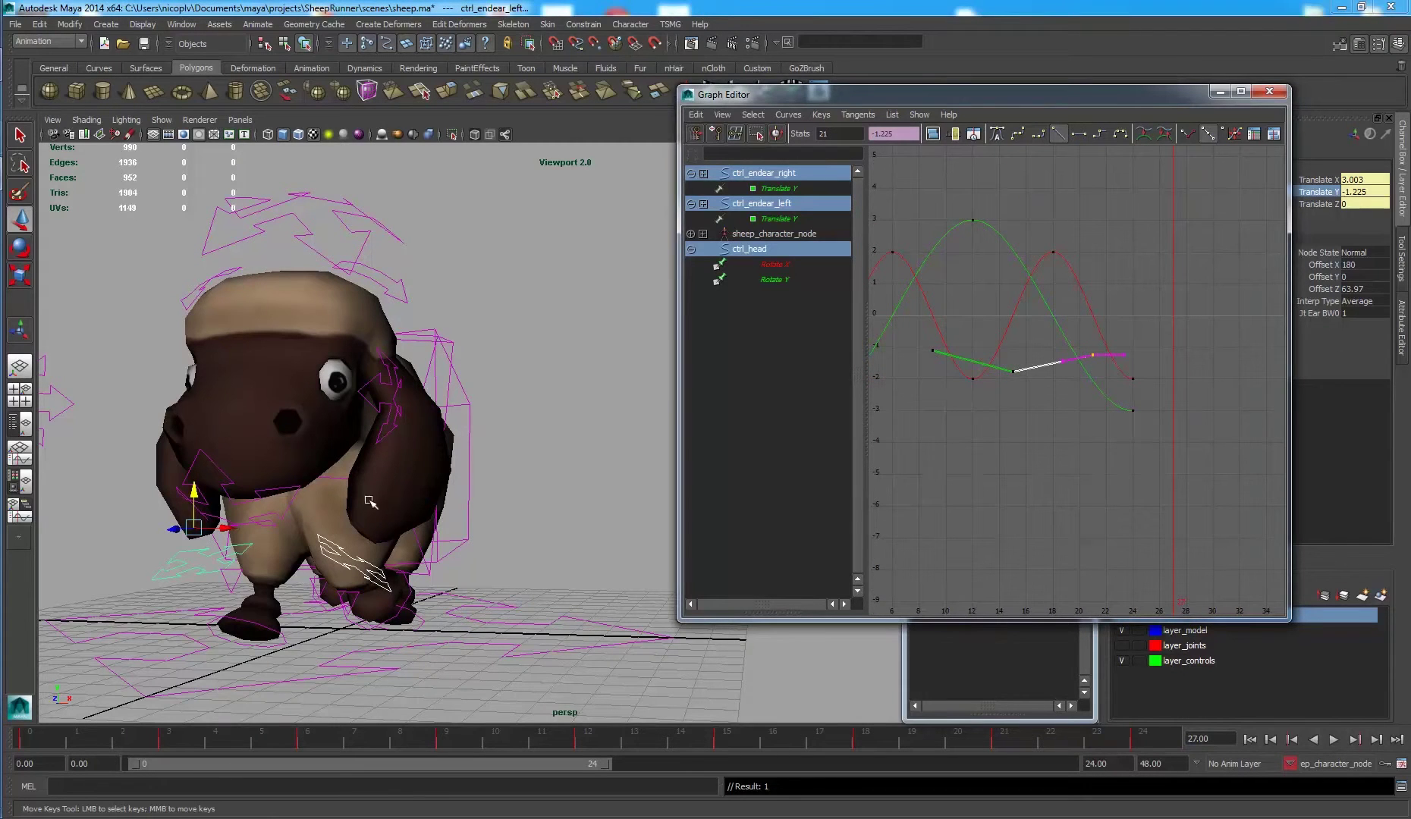
left_click_drag(195, 493, 200, 516)
right_click(1327, 192)
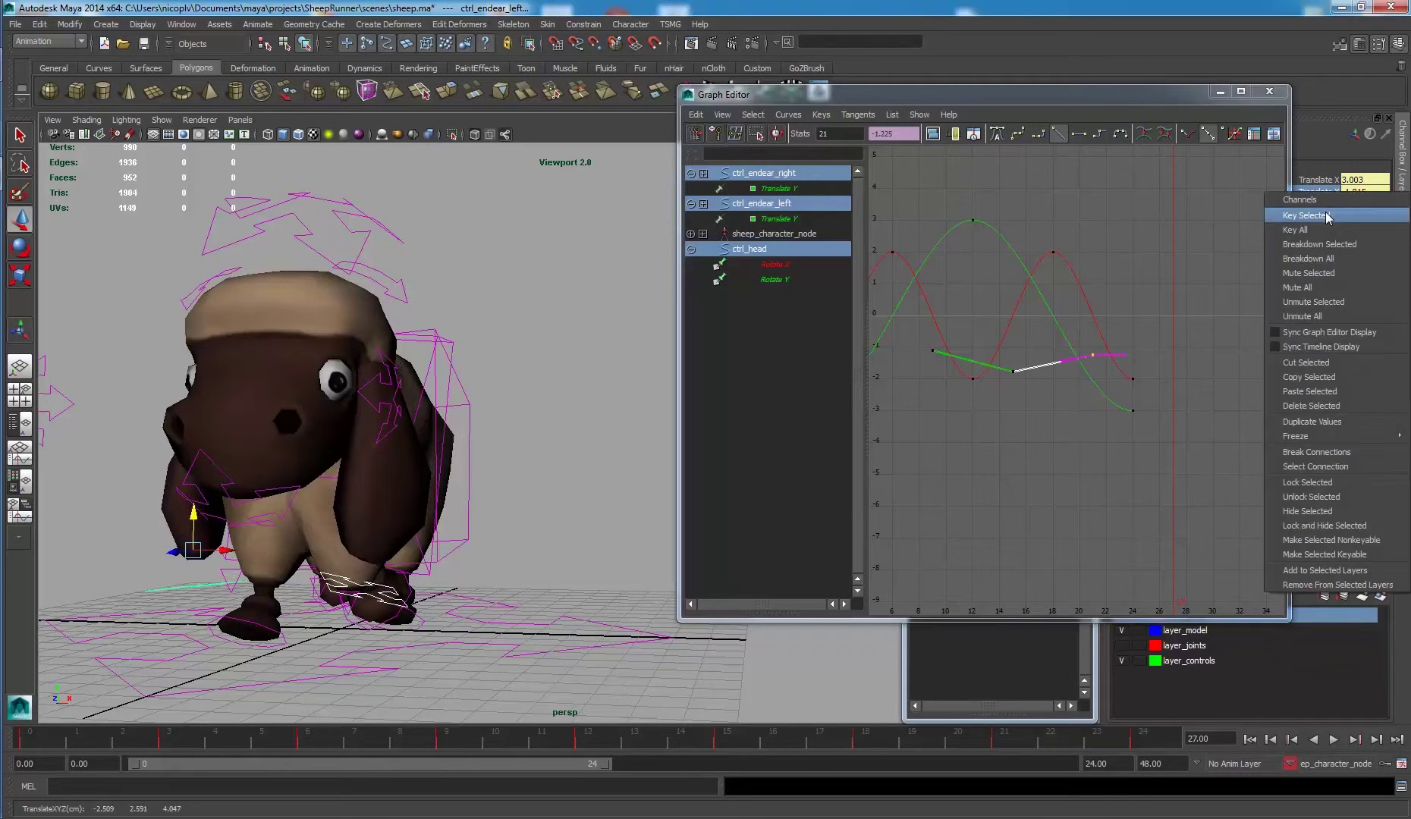
left_click(1329, 217)
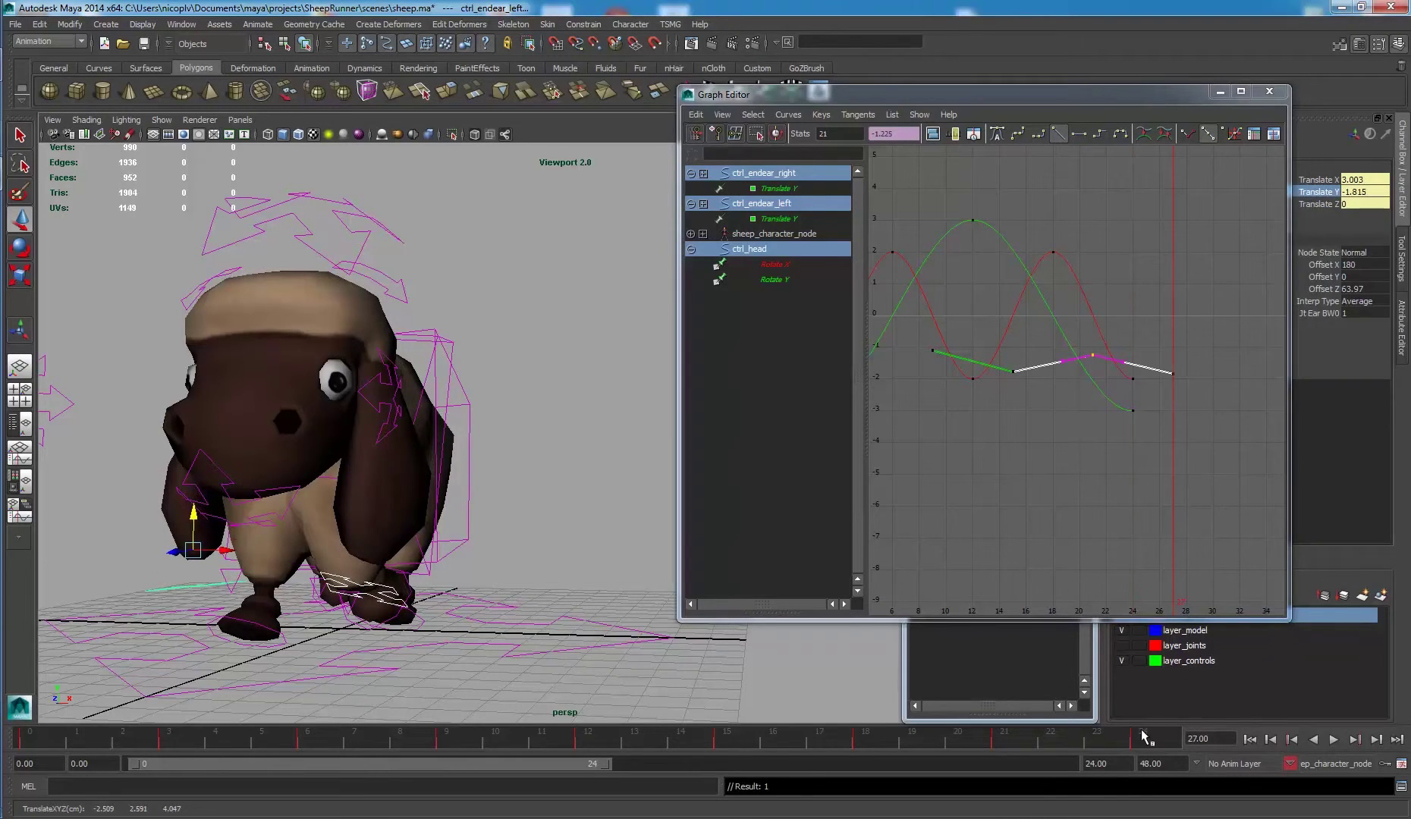
Key the ctrl_endear controls' interpolated Translate Y of -1.52 at frame 24 and delete their extra key at frame 27.
mouse_move(1144, 736)
left_mouse_down()
mouse_move(1084, 730)
mouse_move(1136, 719)
left_mouse_up()
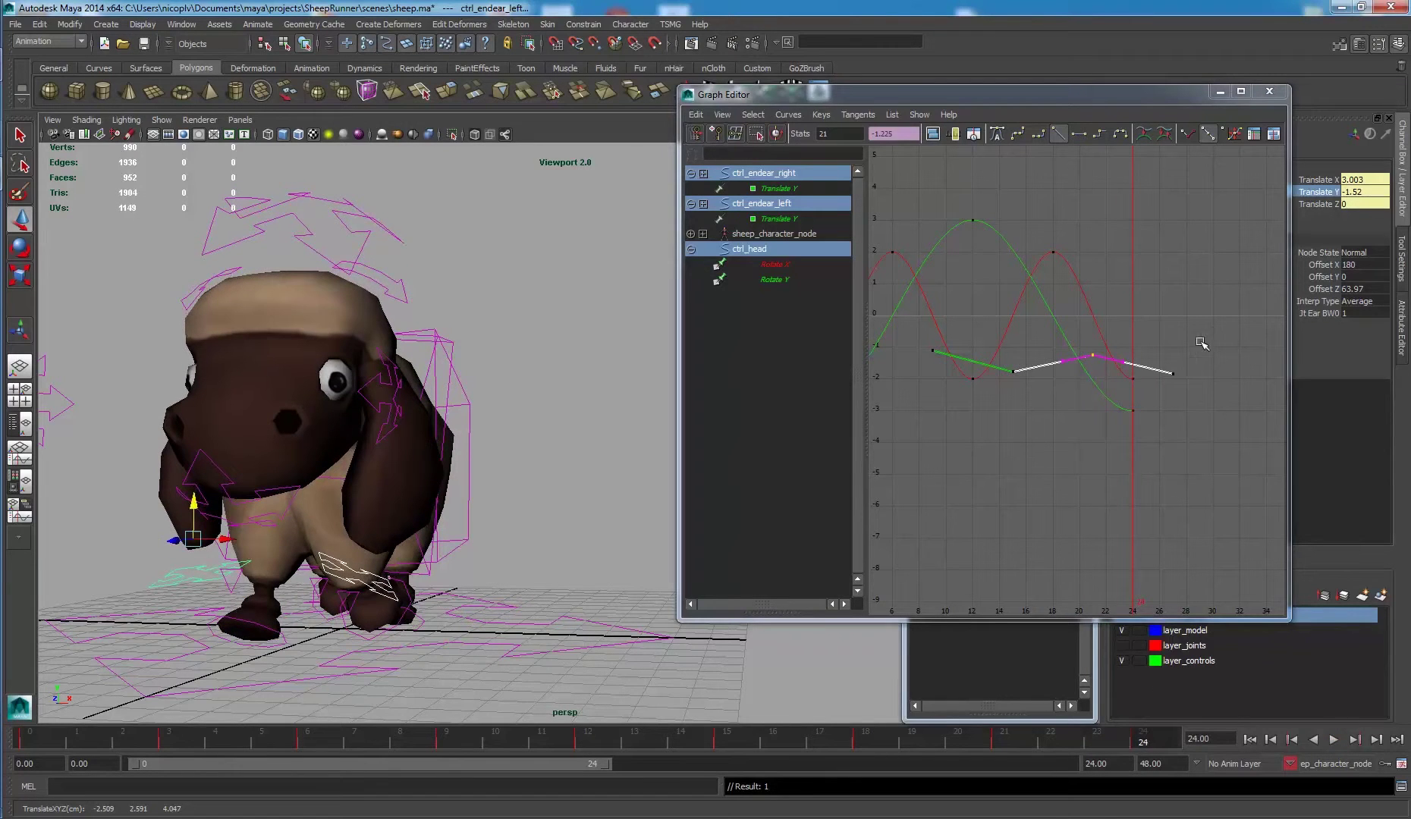
right_click(1326, 193)
left_click(1341, 202)
left_click_drag(1202, 407, 1204, 406)
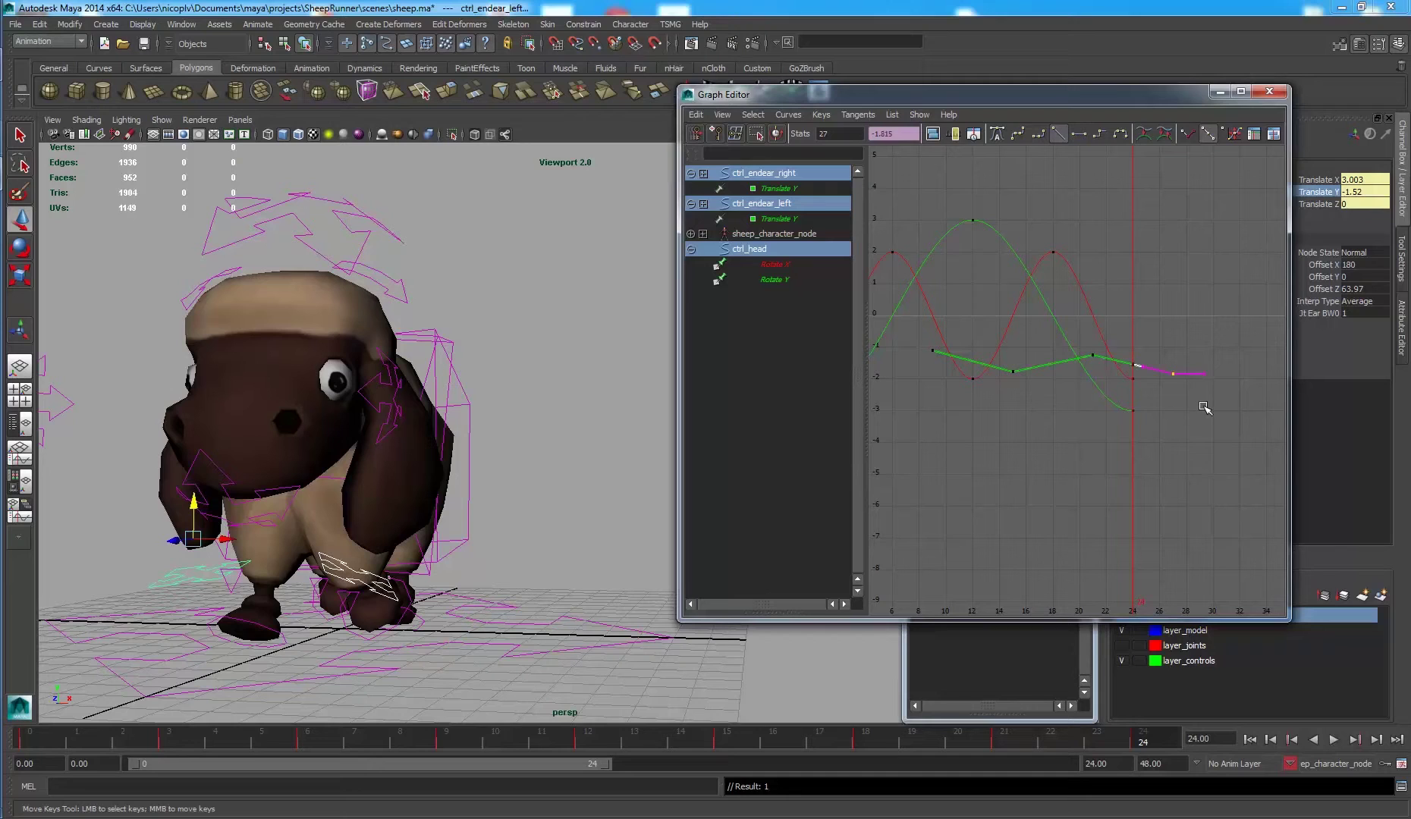
key("Delete")
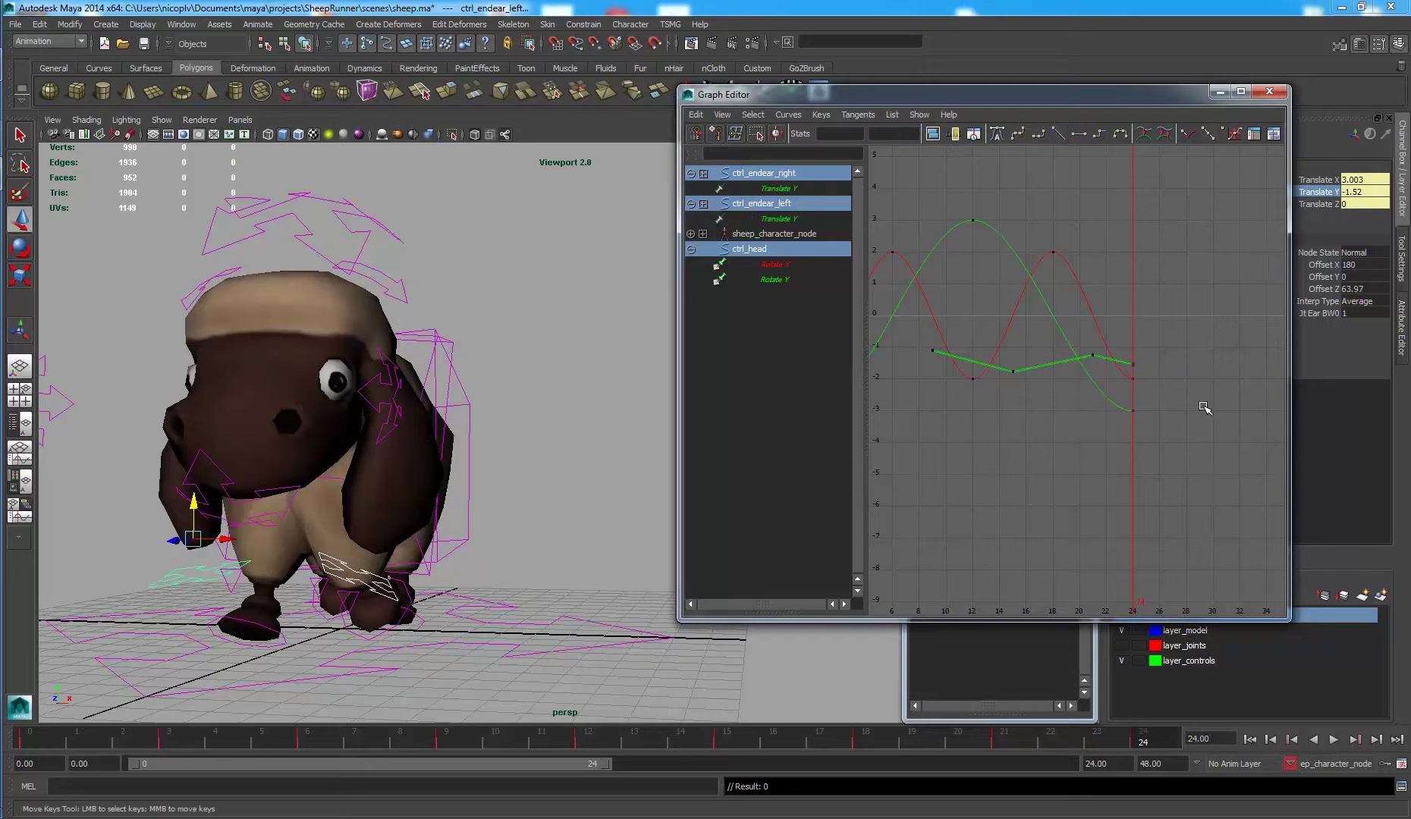
middle_click_drag(1037, 430, 1129, 428, "alt")
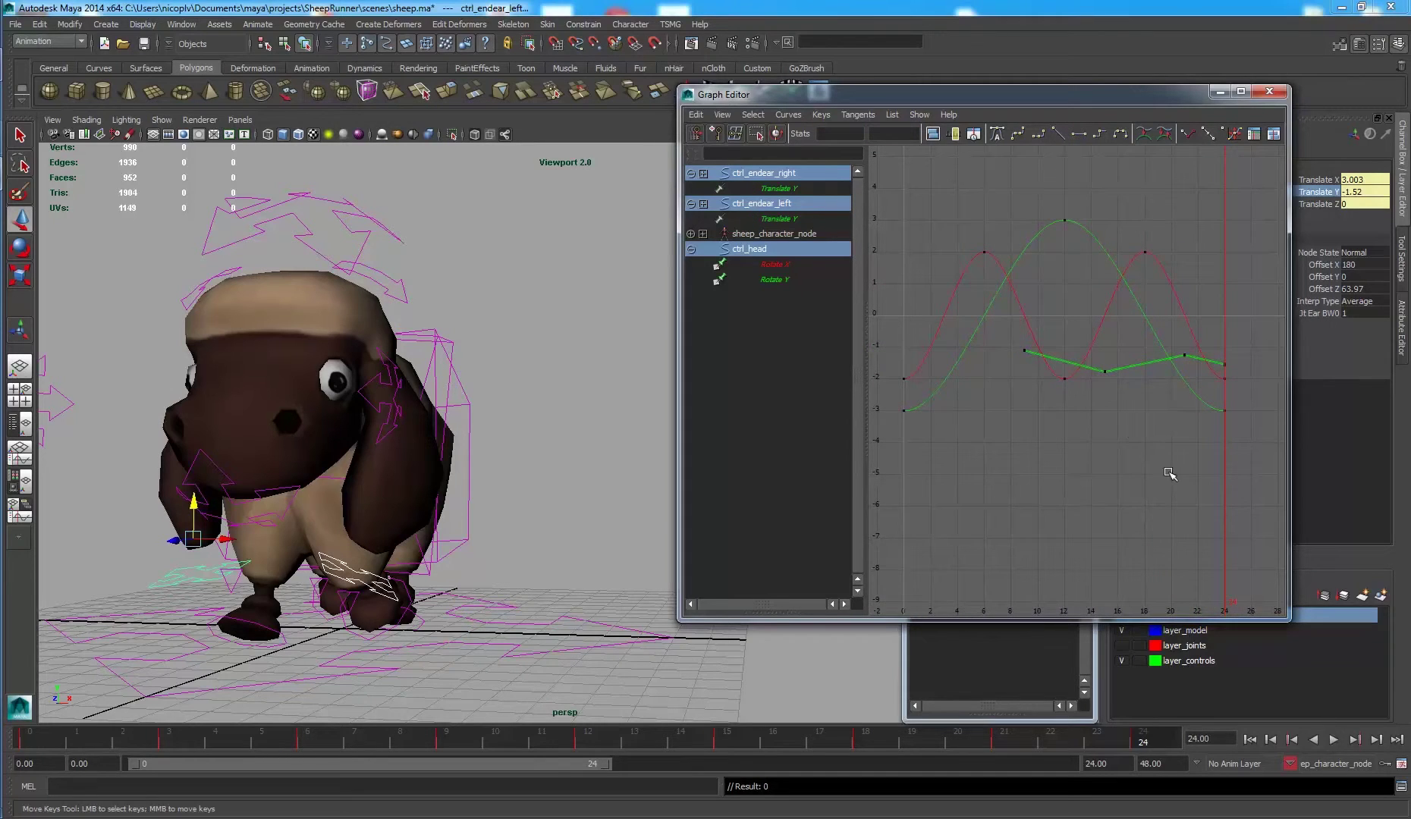
At frame 0, set both ctrl_endear controls' Translate Y to -1.52 and key that channel.
mouse_move(1153, 744)
left_mouse_down()
mouse_move(389, 709)
mouse_move(47, 645)
left_mouse_up()
left_click(1366, 192)
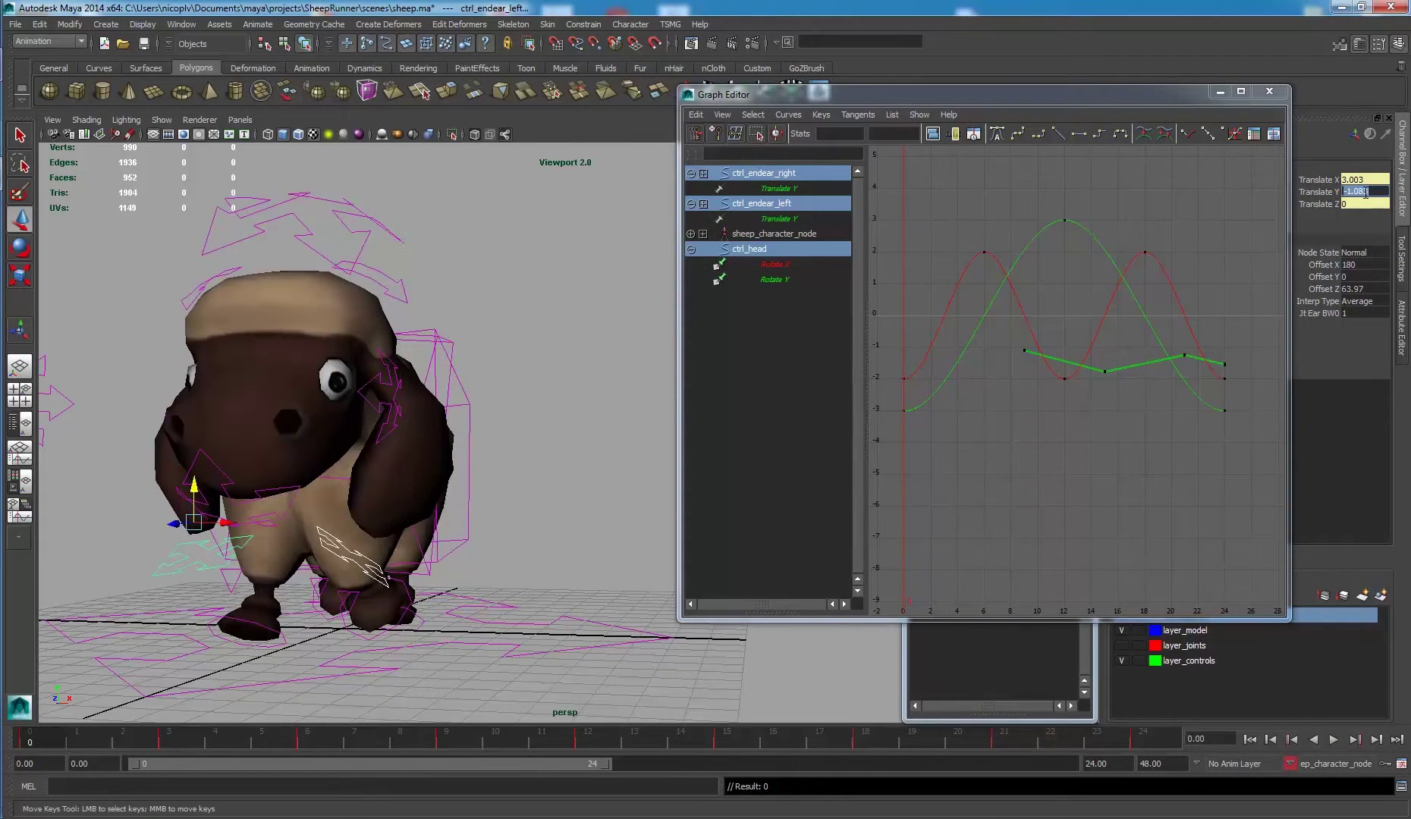
type("-1.52")
key("Return")
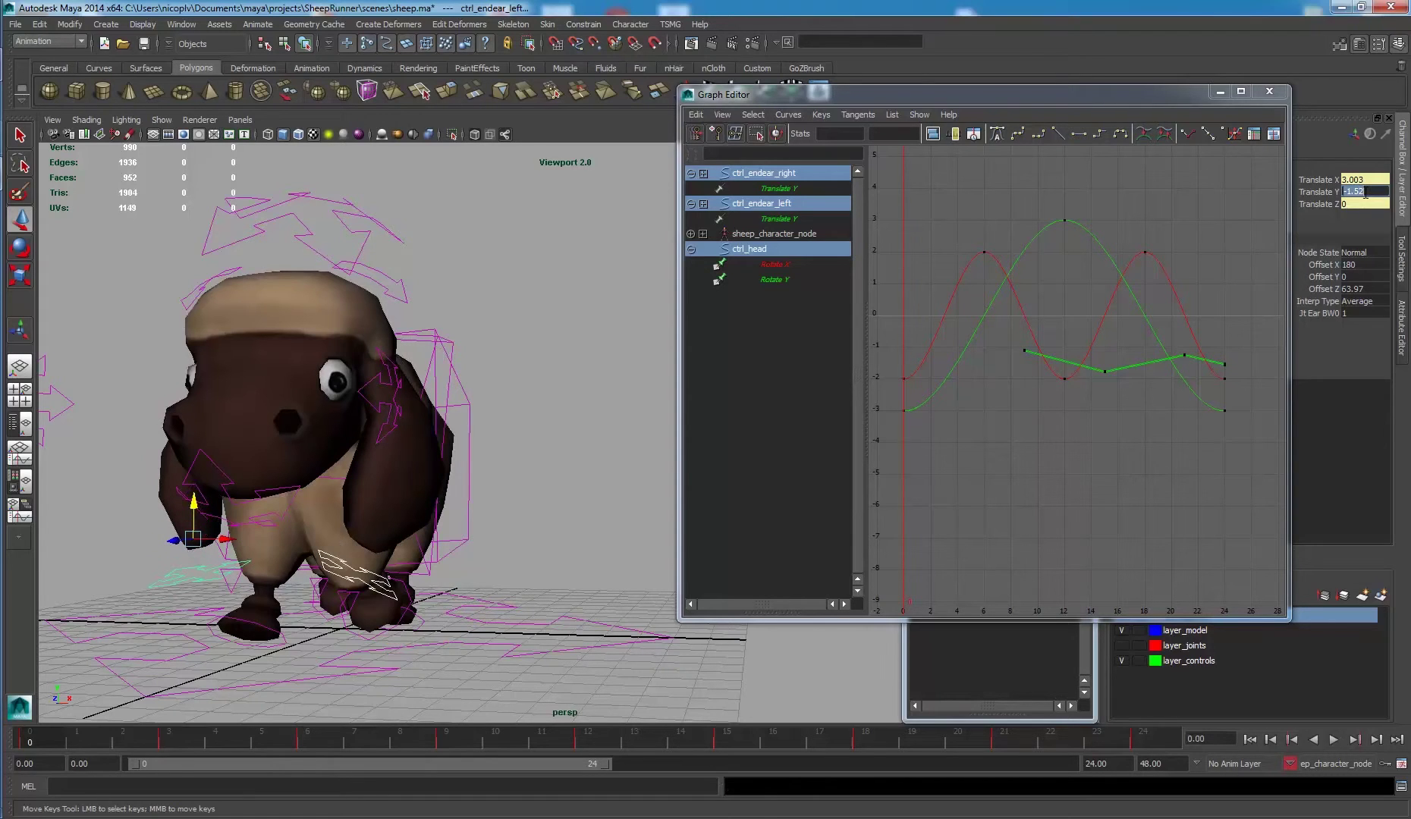
right_click(1307, 196)
left_click(1290, 211)
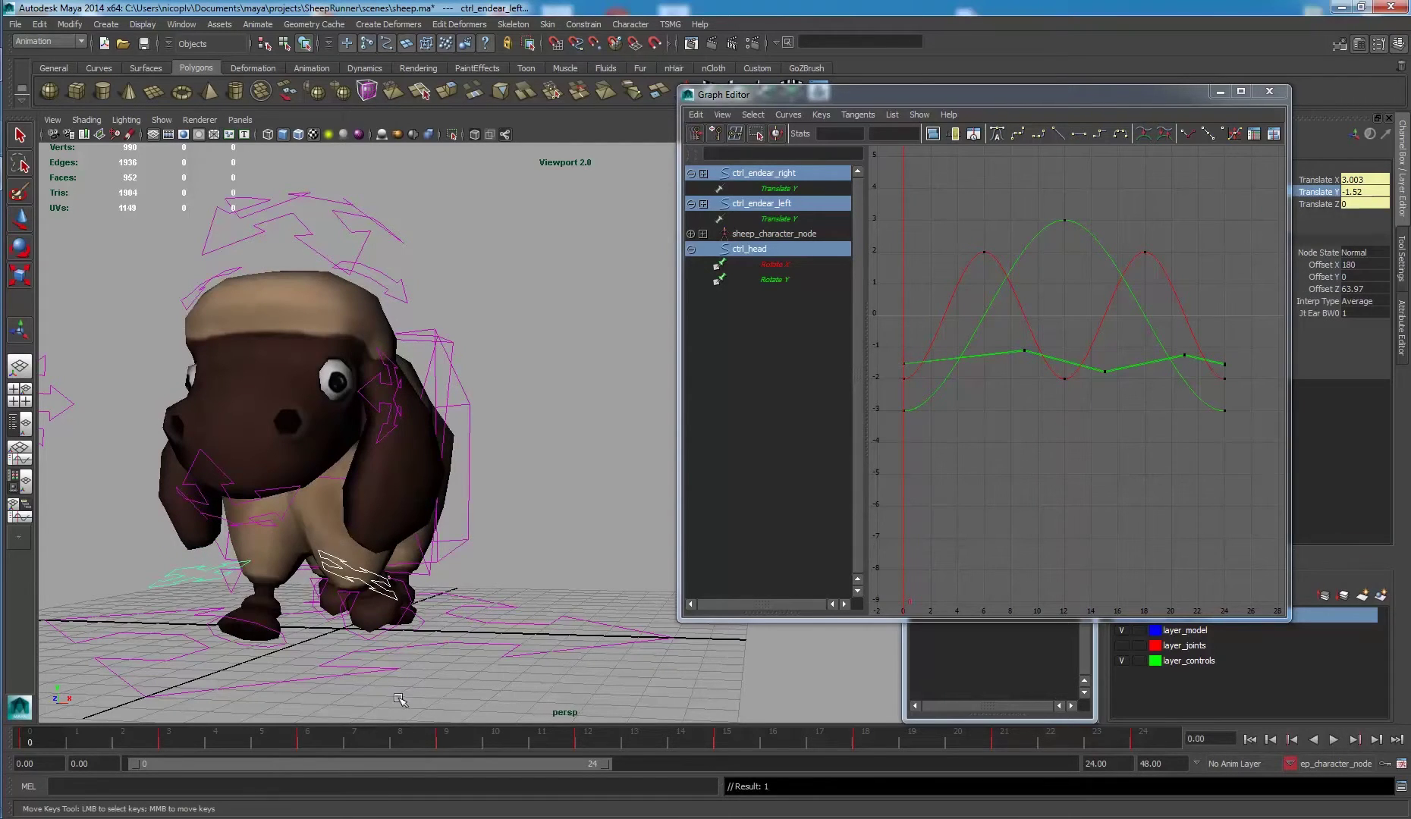
Key the ctrl_endear controls' Translate Y at frame 3 and lower that key to about -1.779 in the Graph Editor.
left_click_drag(32, 751, 169, 739)
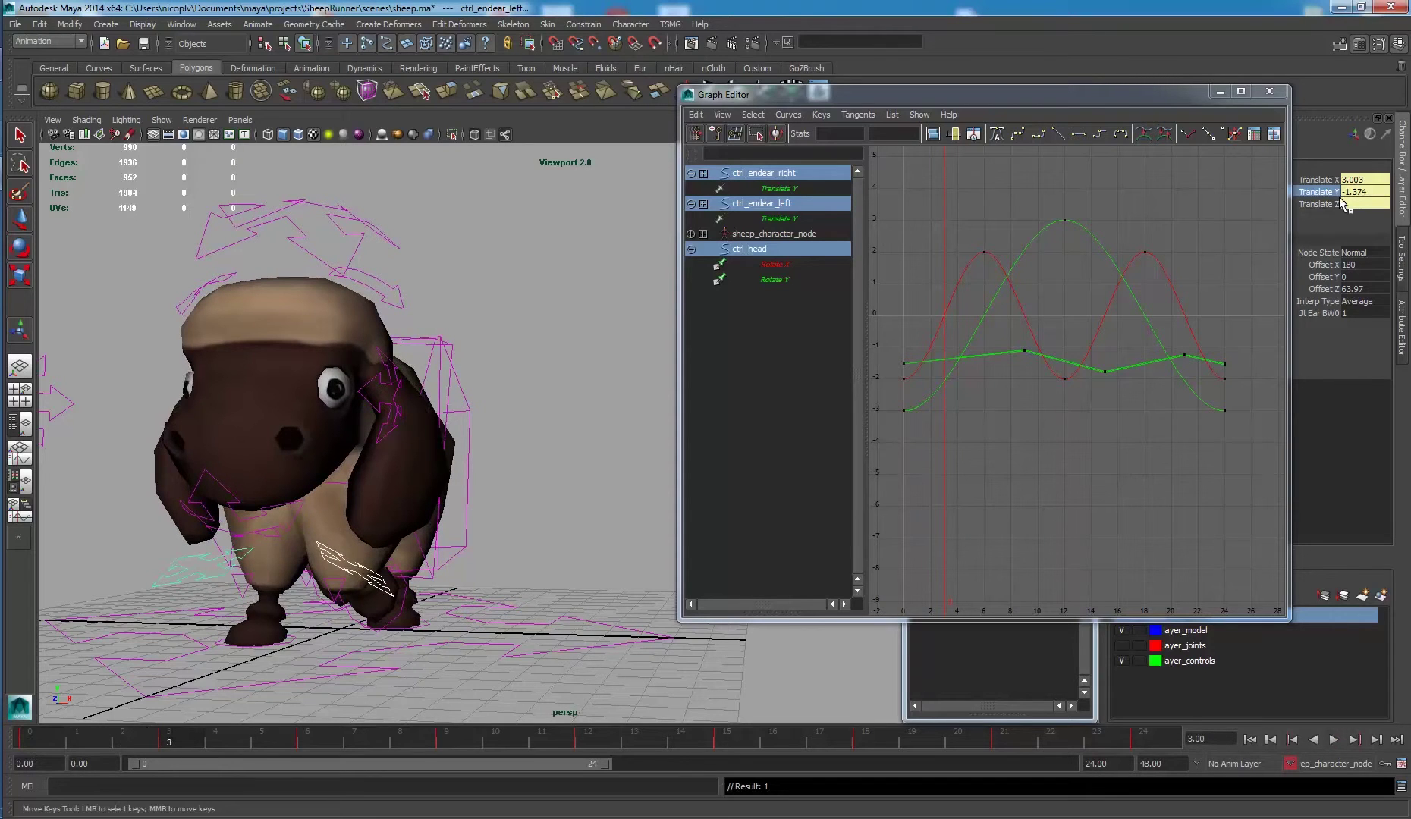
right_click(1321, 199)
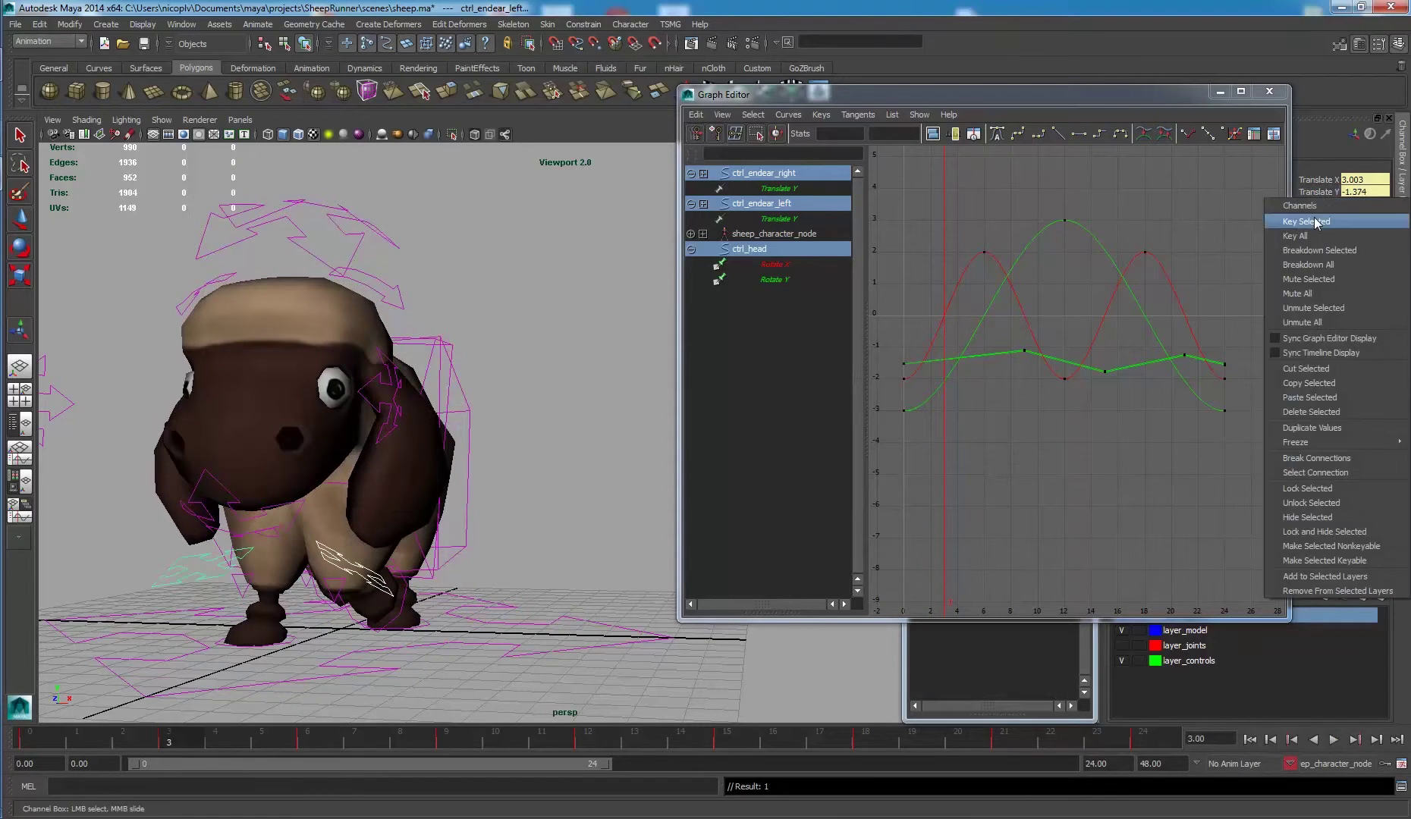
left_click(1318, 222)
key("ctrl+z")
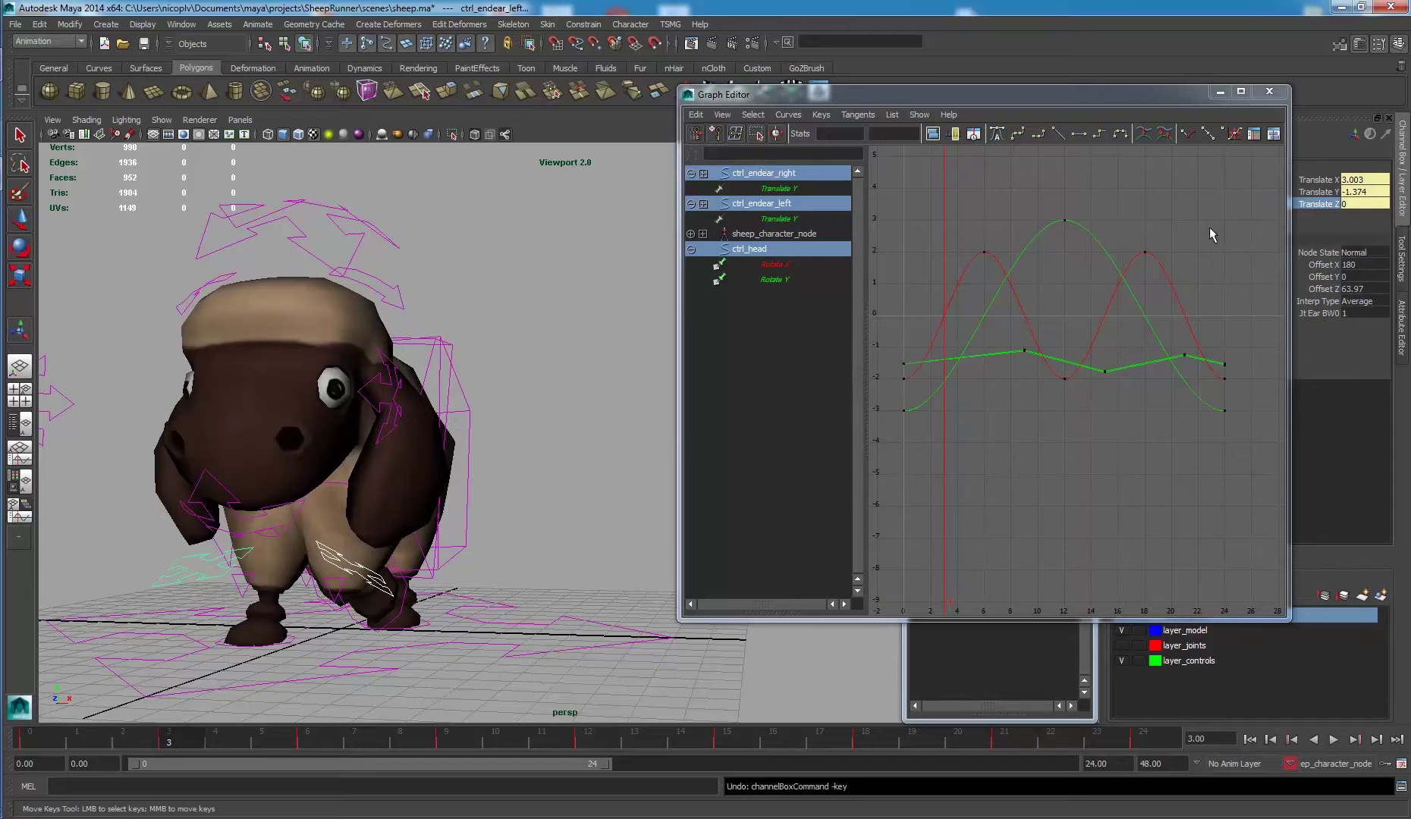
right_click(1307, 194)
left_click(1312, 217)
left_click(957, 358)
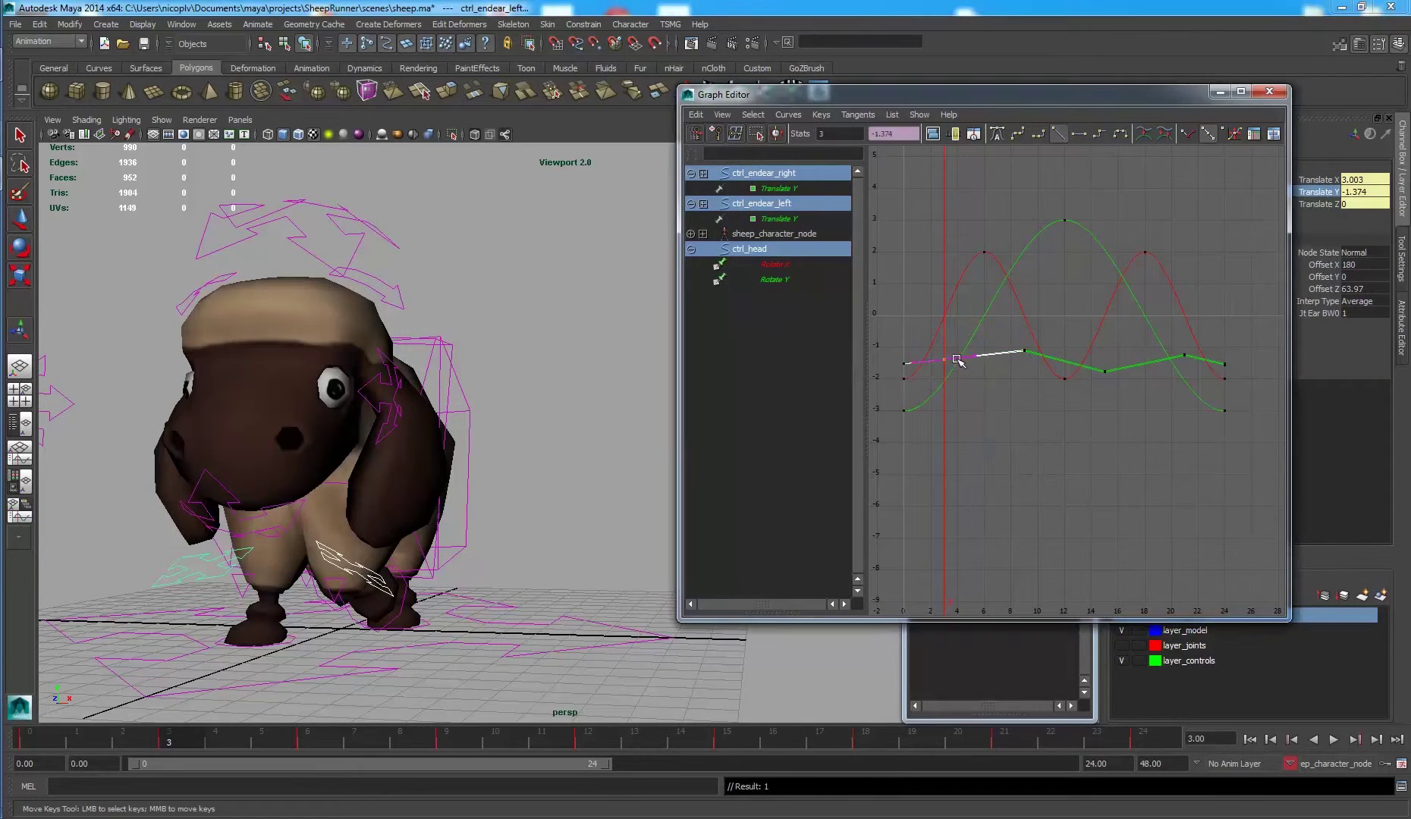
middle_click_drag(938, 353, 963, 393)
key("ctrl+z")
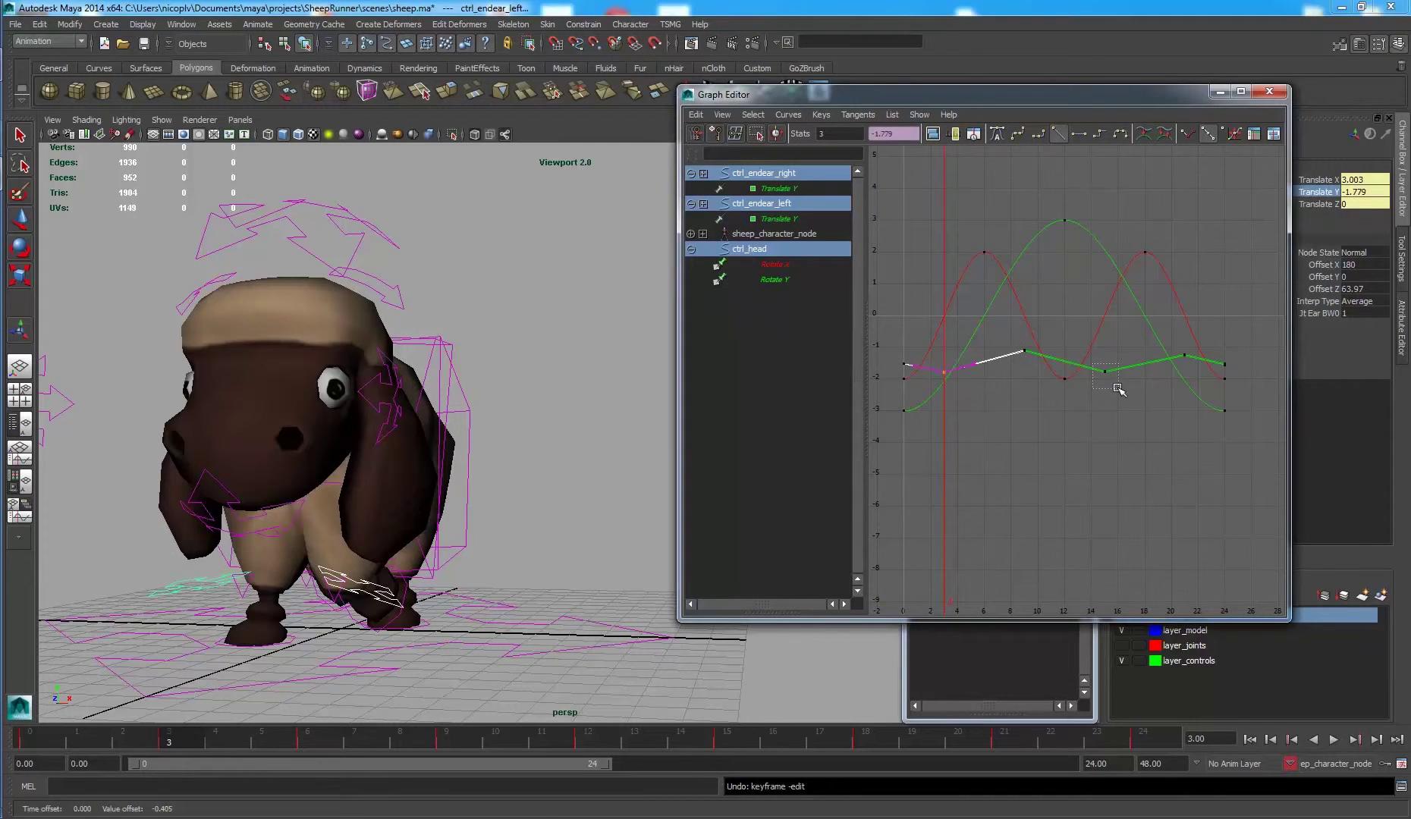
Set the low ctrl_endear Translate Y keys at frames 3 and 15 to -1.8 and the high keys at frames 9 and 21 to -1.2.
left_click_drag(1119, 389, 1120, 390)
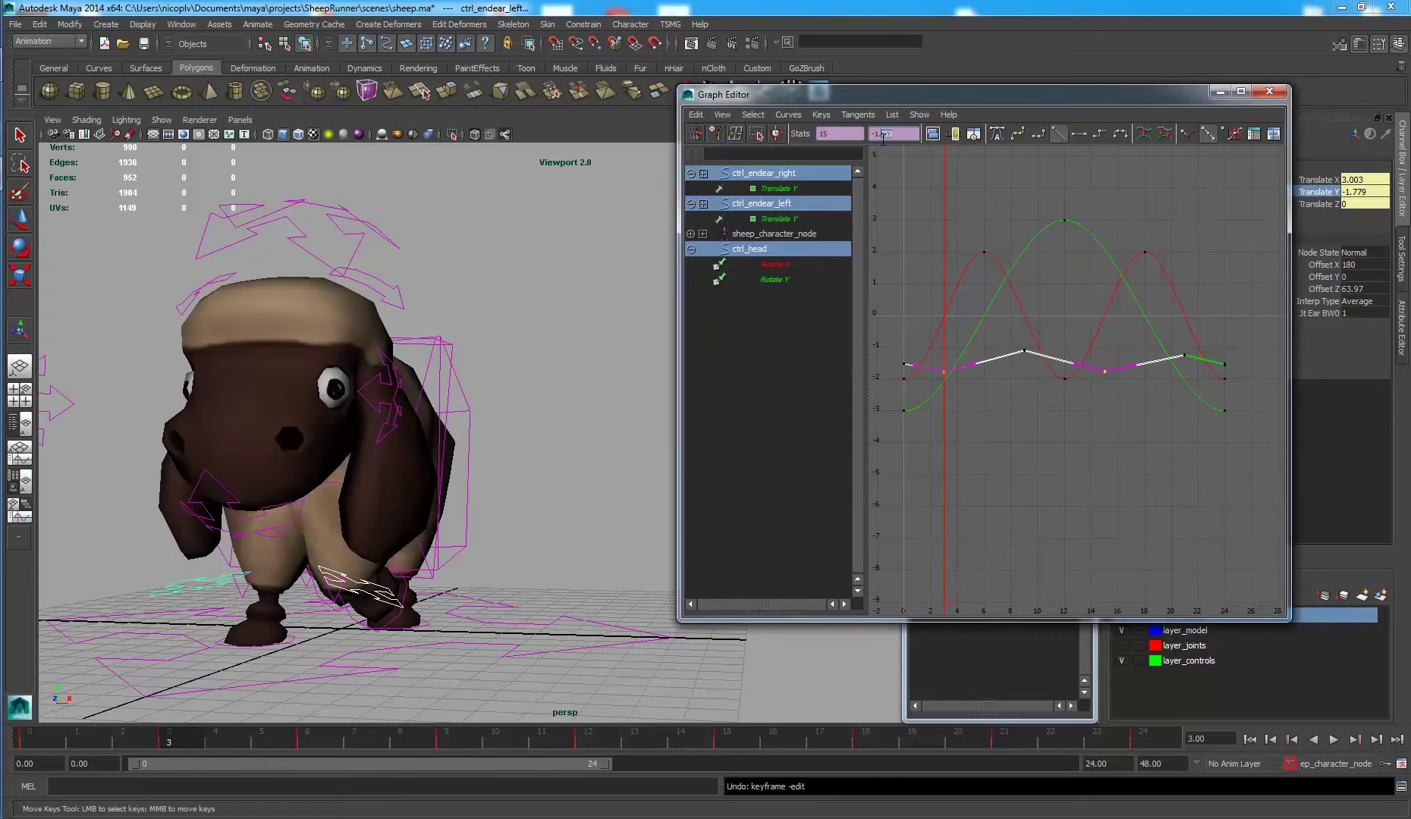
key("Return")
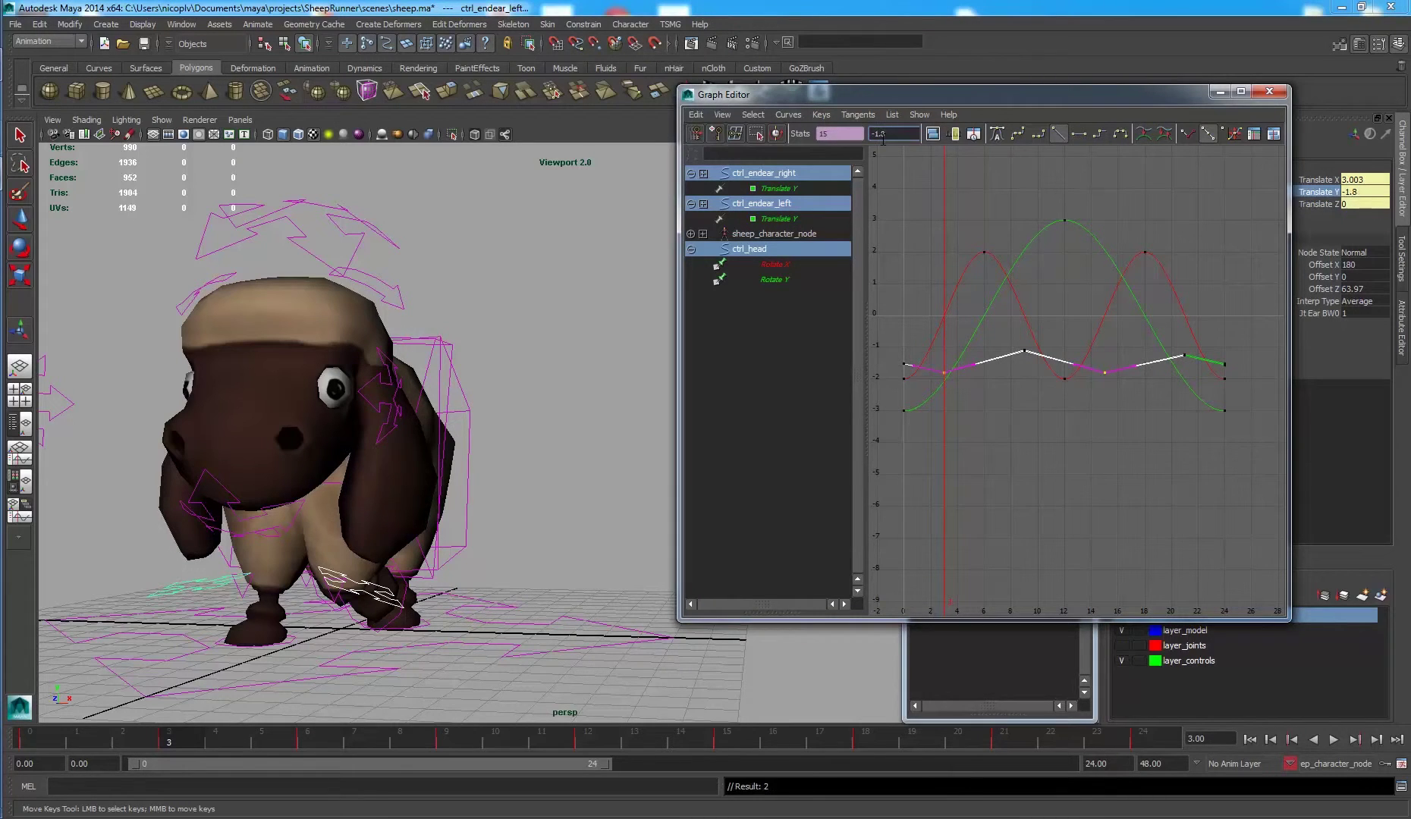
left_click(1024, 351)
left_click(1185, 356, "shift")
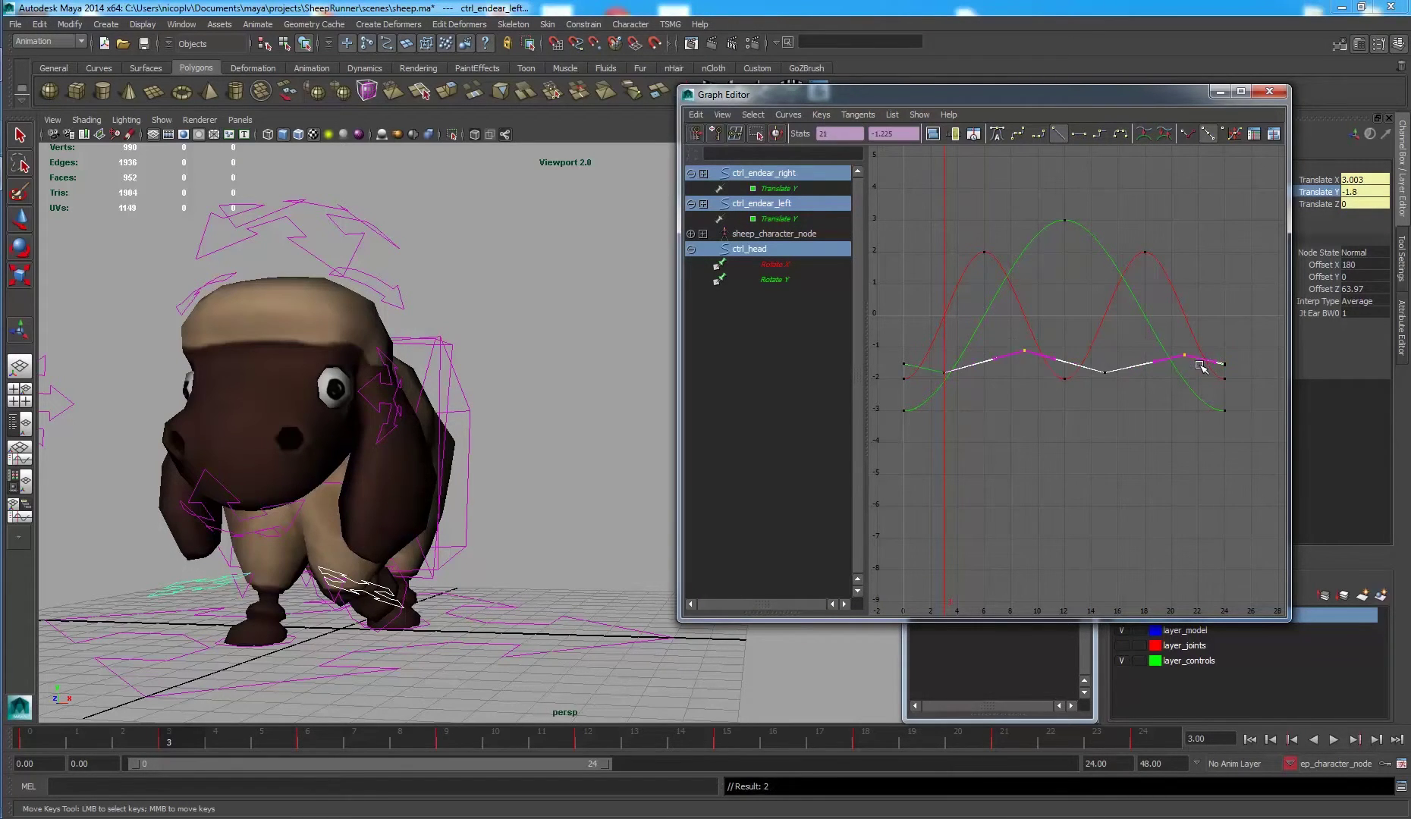
left_click(884, 139)
key("Return")
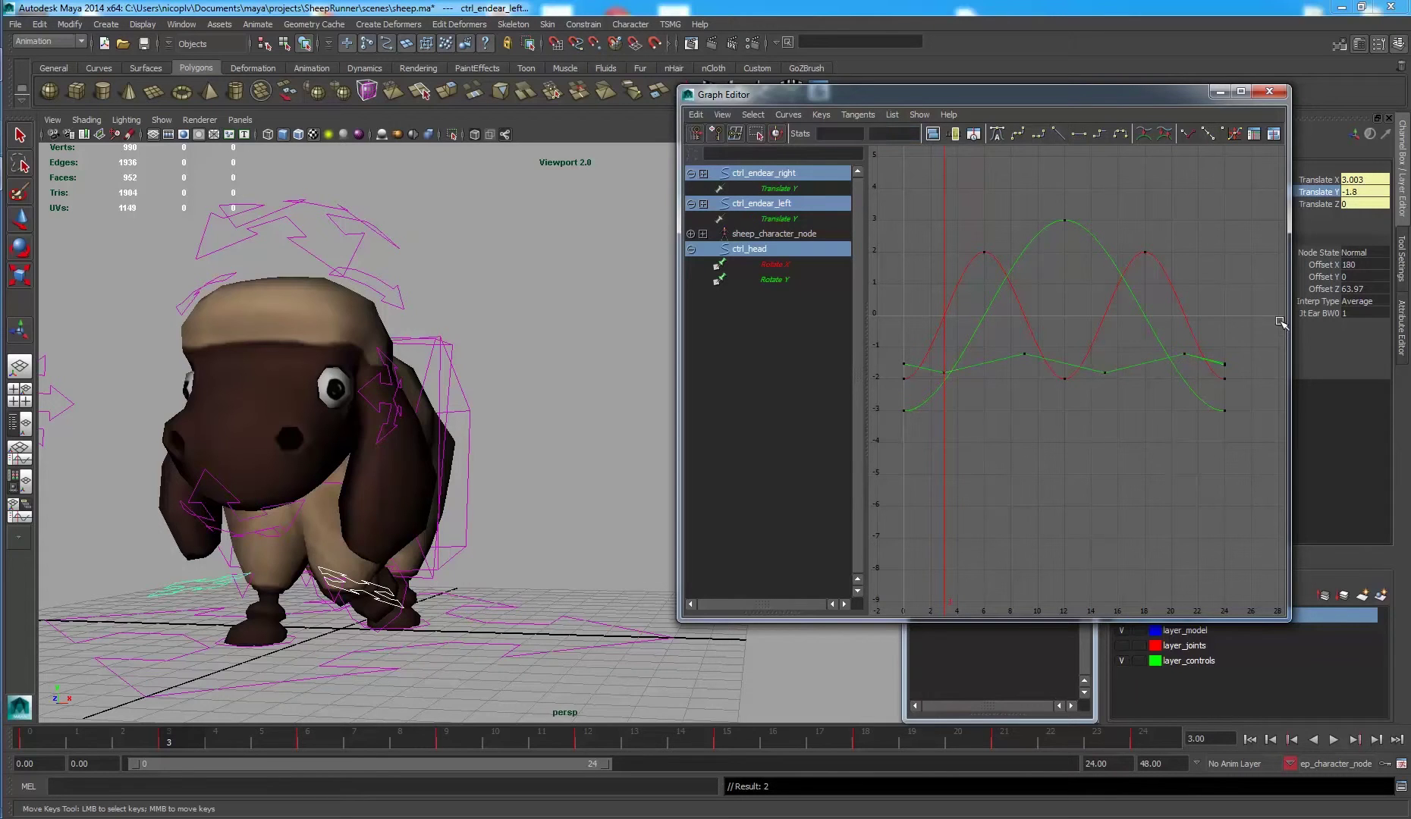
Set the ctrl_endear Translate Y keys at frames 0 and 24 to -1.5 and play back the cycle.
left_click(1222, 365)
left_click(904, 364, "shift")
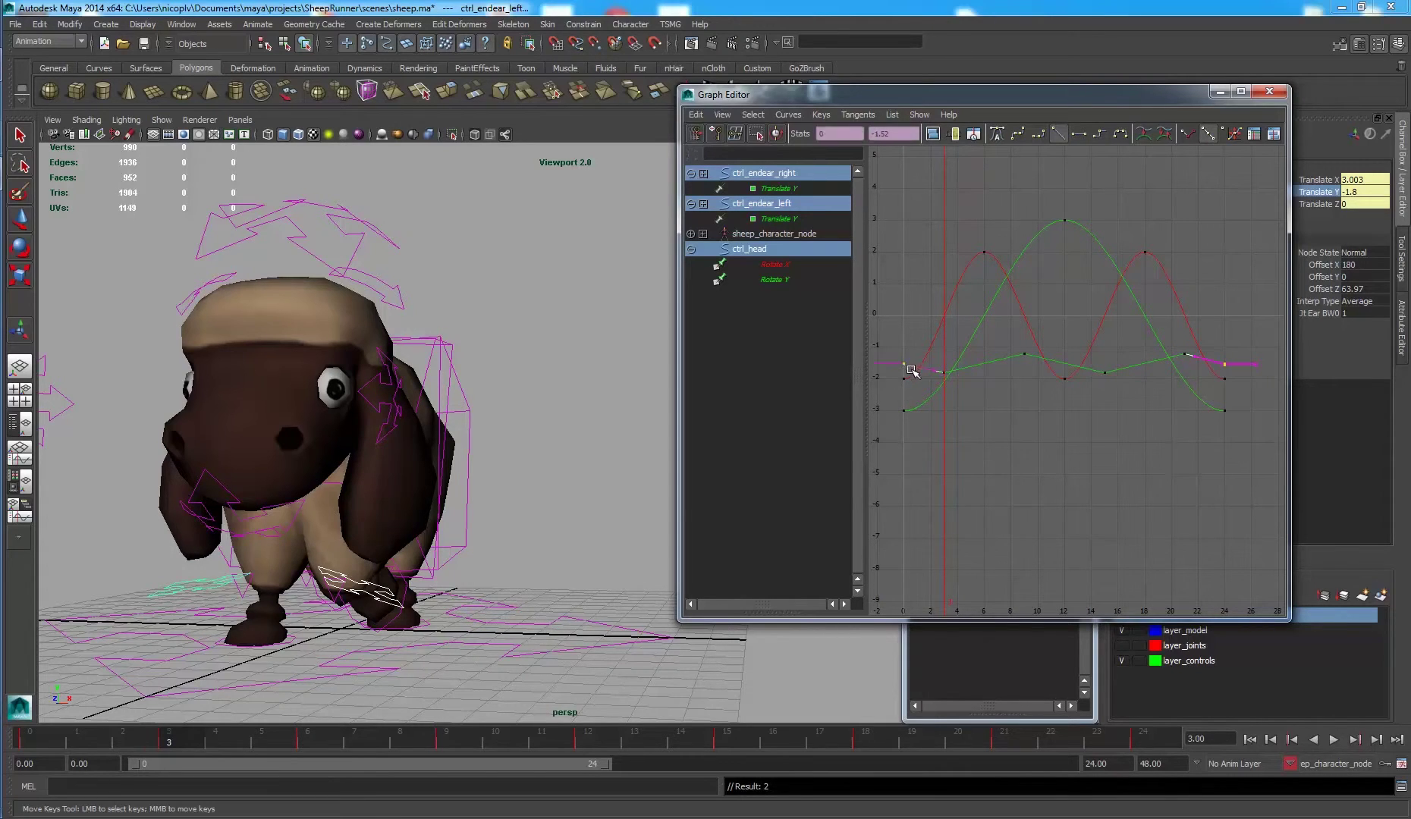
key("Return")
left_click(1116, 180)
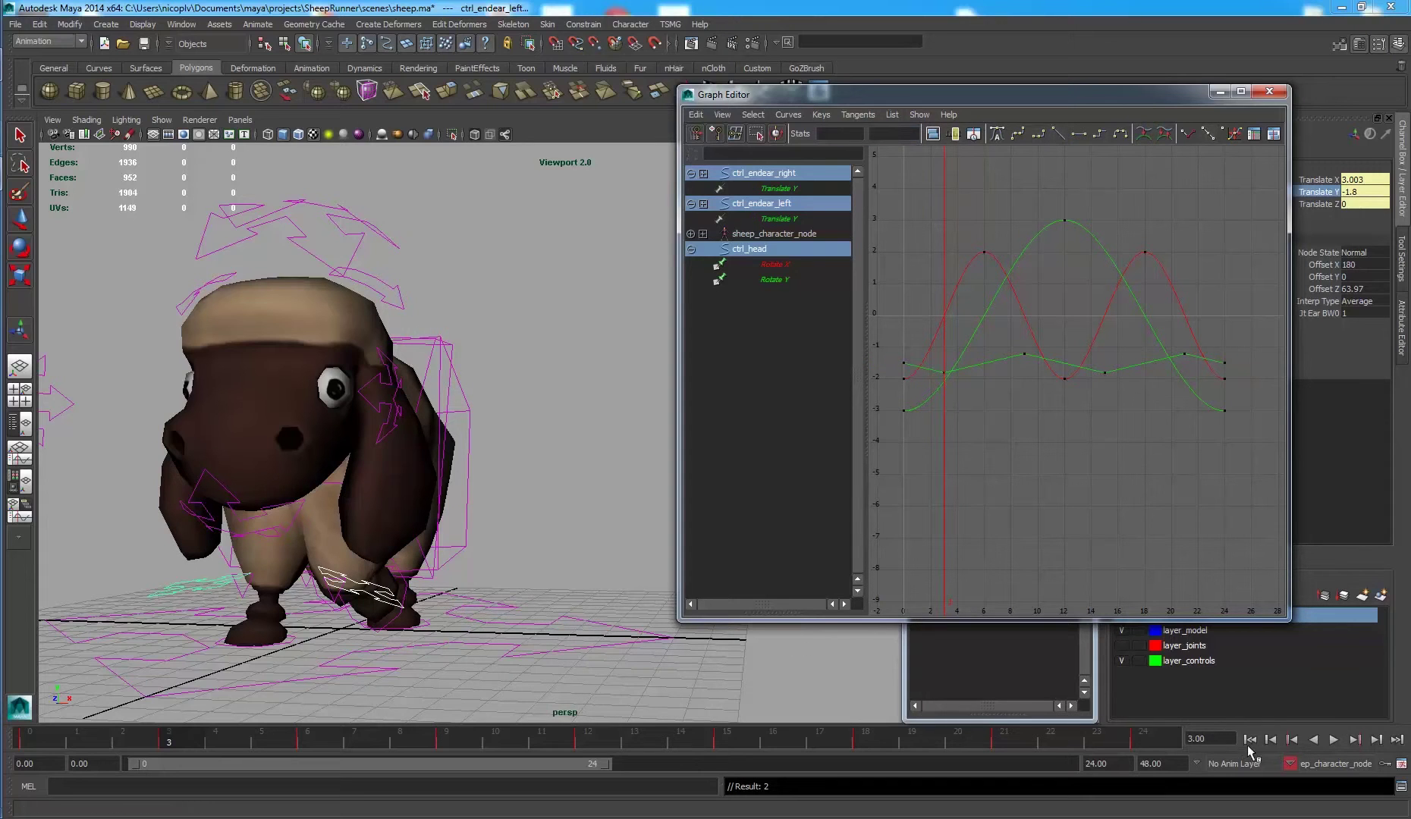
left_click(1333, 740)
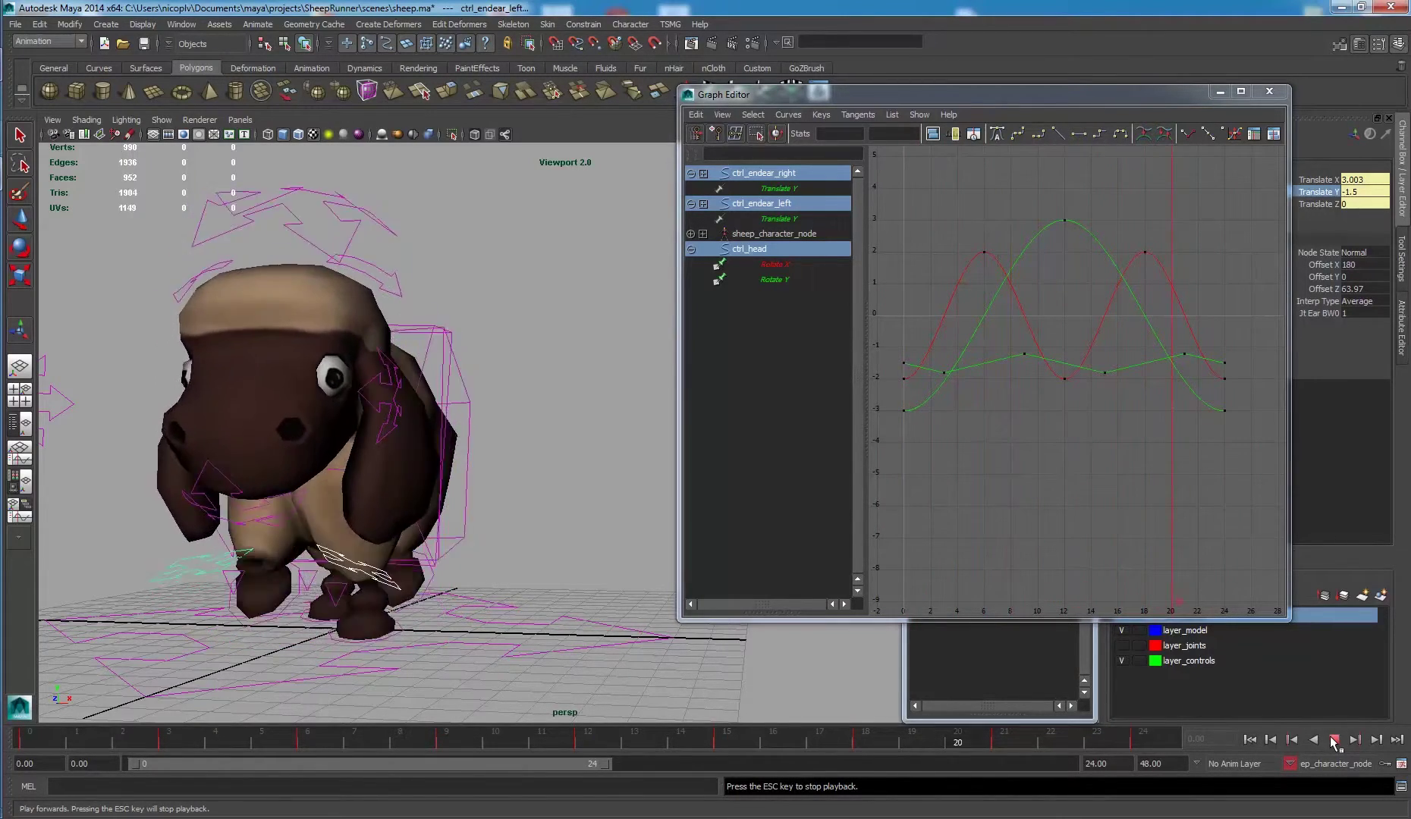
left_click(1334, 739)
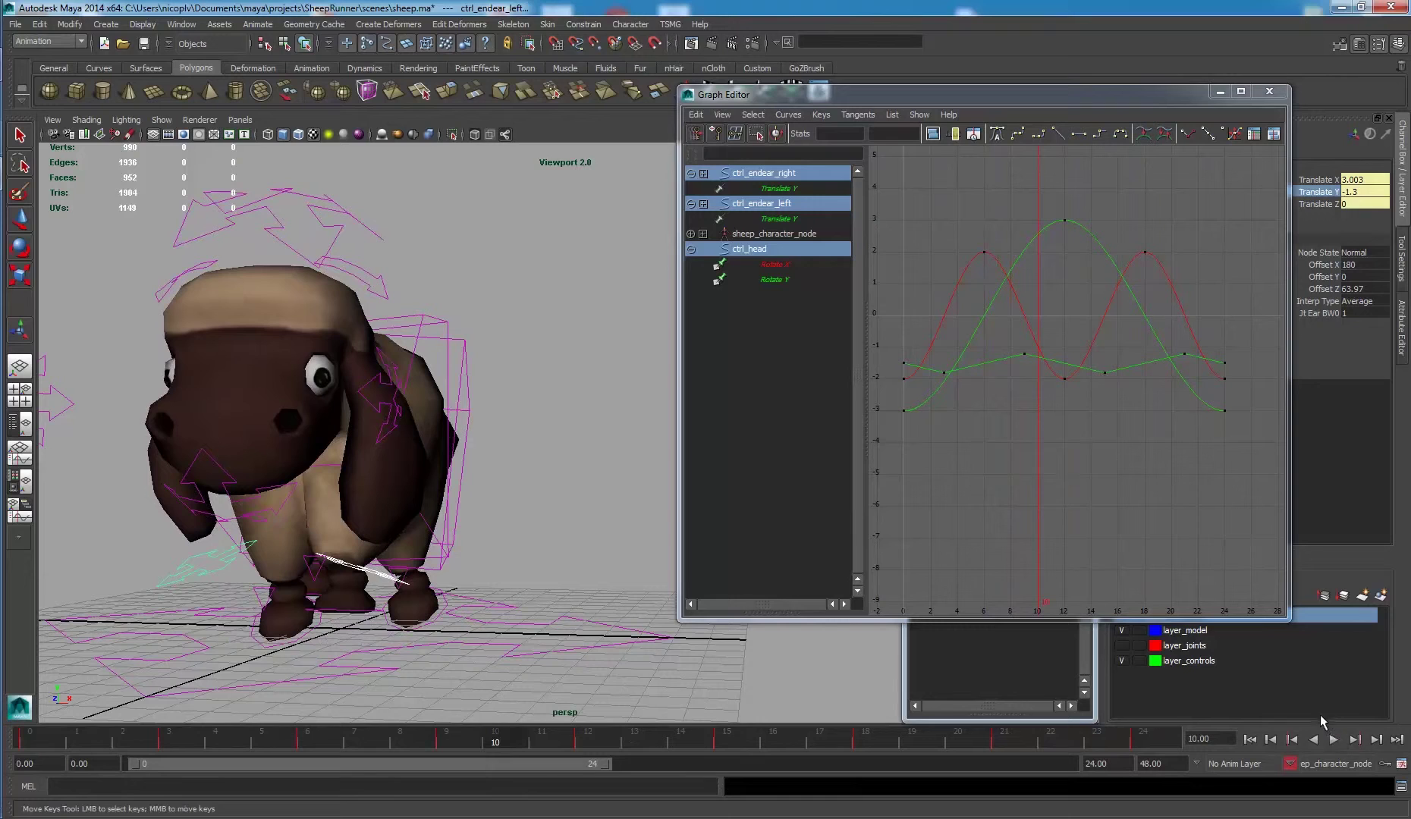
Scale all ctrl_endear Translate Y keys vertically by about 1.86 around the value -1.8.
left_click(903, 362)
left_click_drag(927, 357, 949, 383)
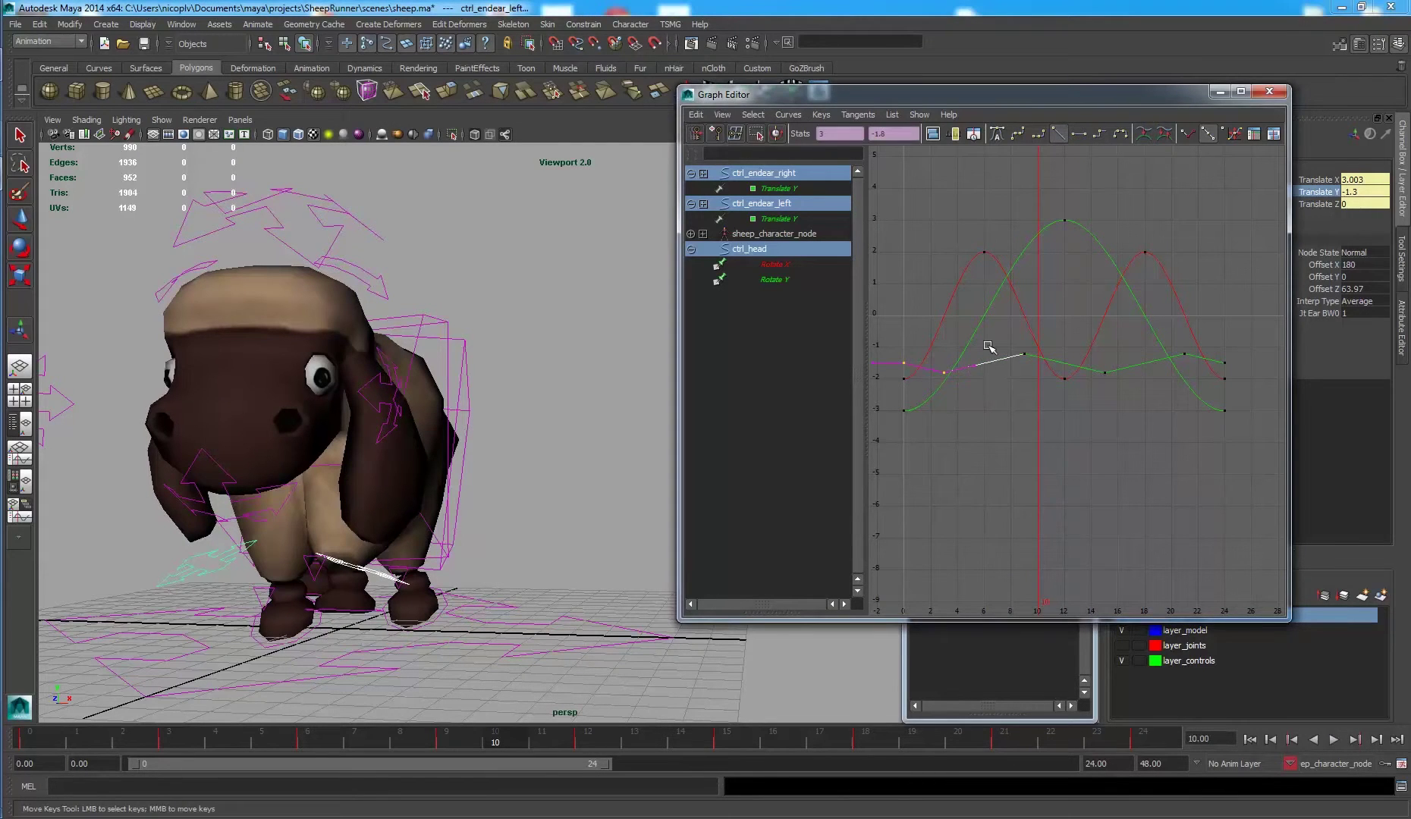
left_click_drag(1012, 343, 1111, 385, "shift")
left_click_drag(1179, 345, 1218, 366, "shift")
key("r")
mouse_move(1109, 365)
middle_mouse_down()
mouse_move(1109, 460)
mouse_move(1106, 339)
middle_mouse_up()
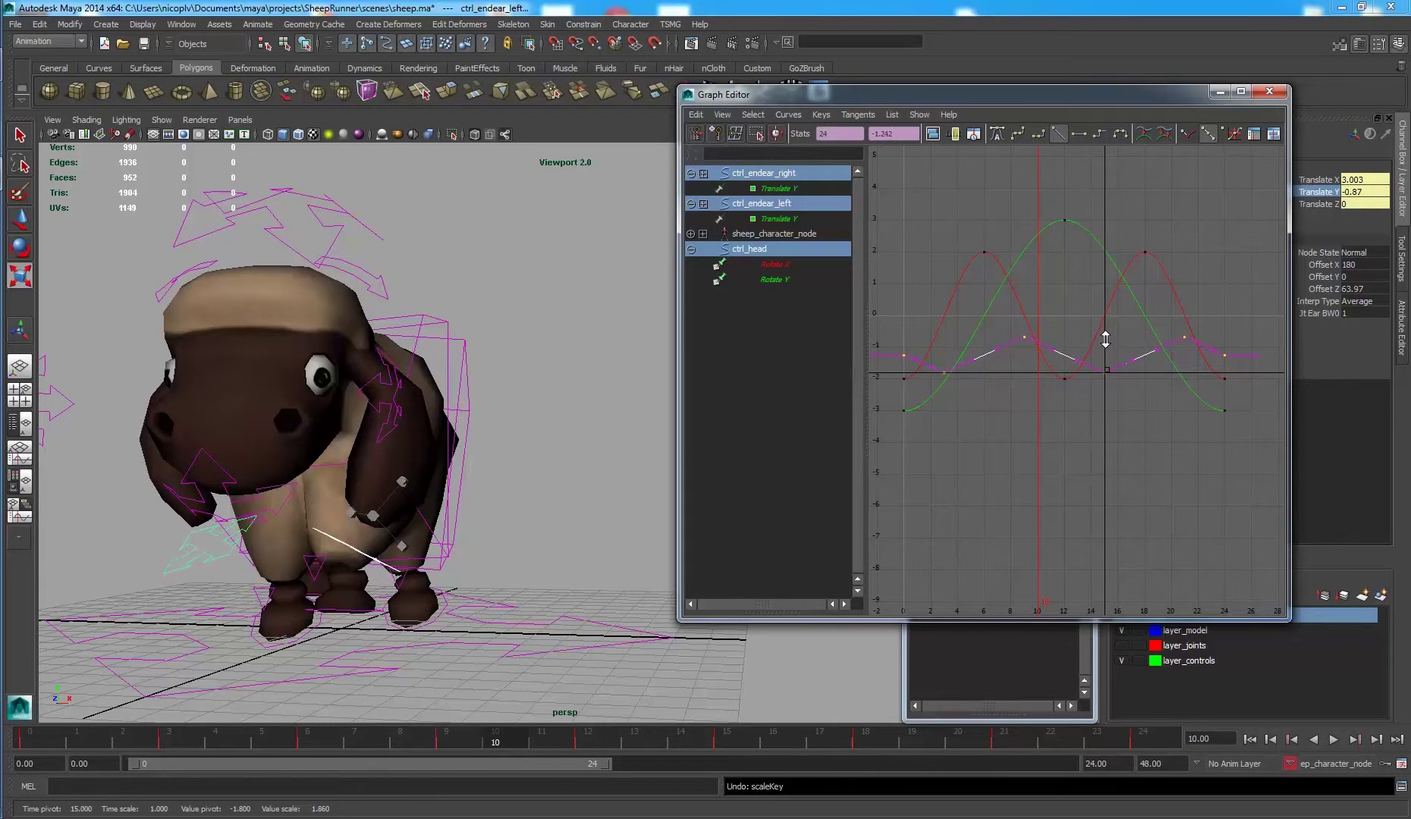
Review the ear motion in backward and forward playback and raise all ctrl_endear Translate Y keys by about 0.024.
left_click(1313, 740)
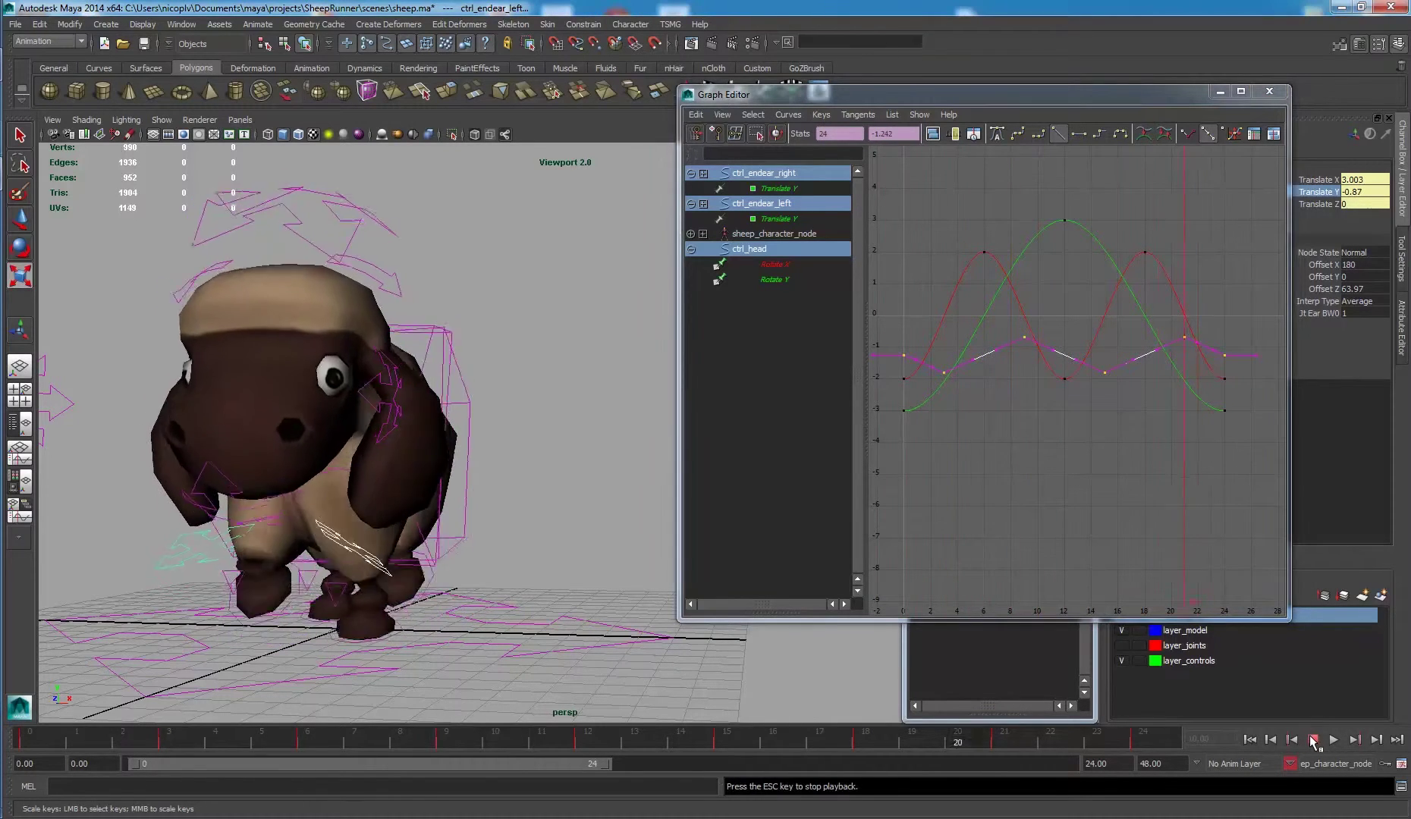
left_click(1313, 739)
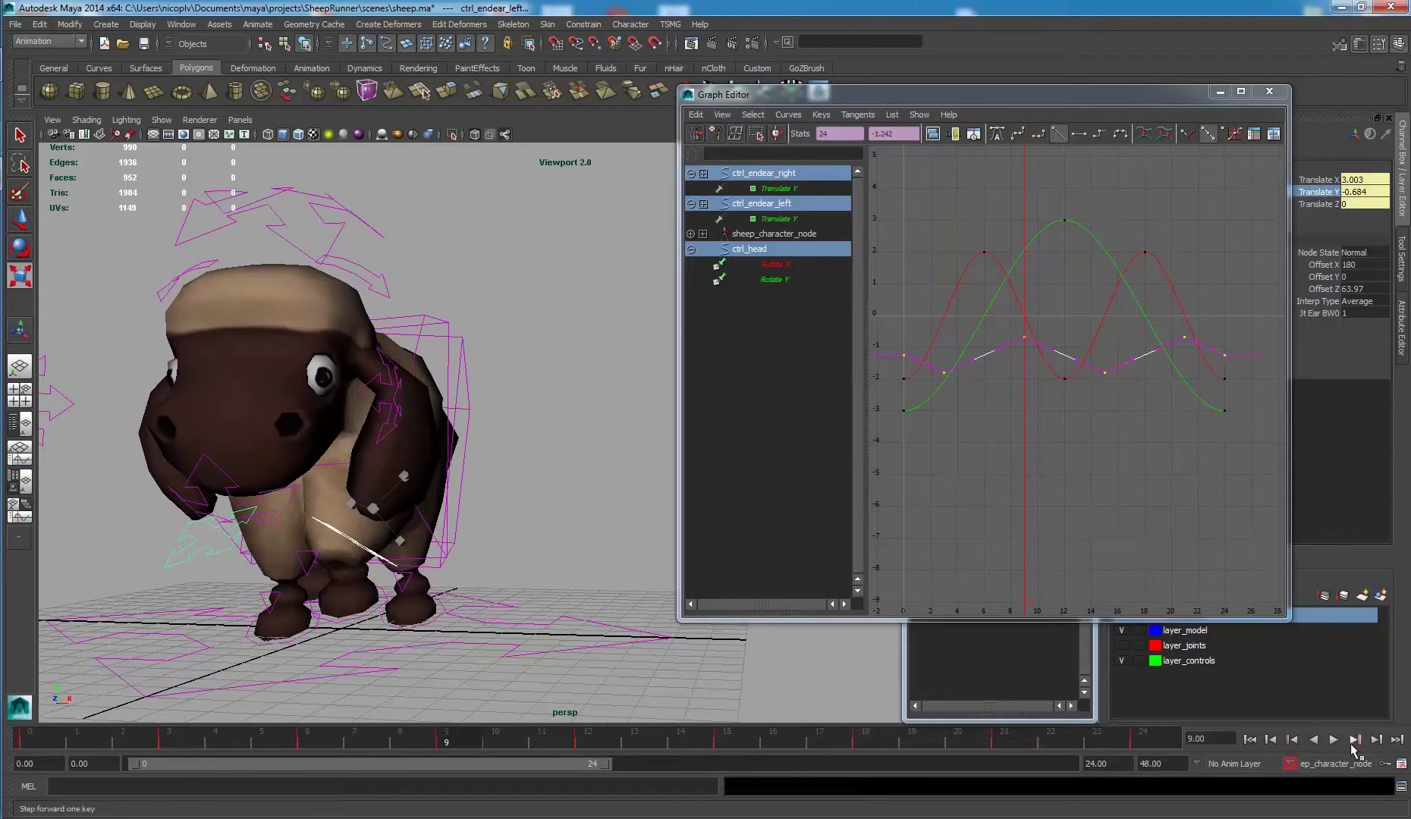
left_click(1349, 747)
left_click(1333, 740)
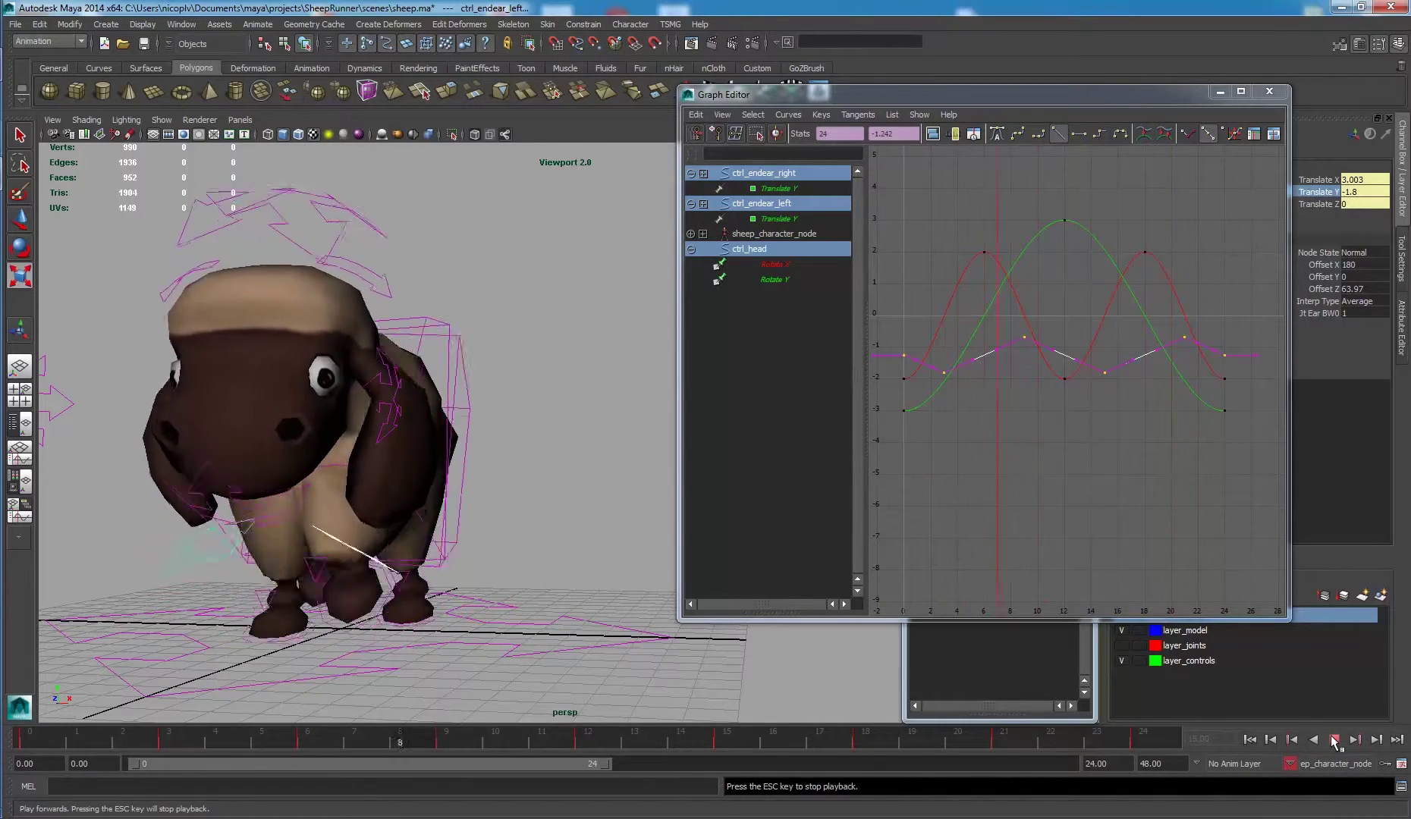
left_click(1333, 740)
key("w")
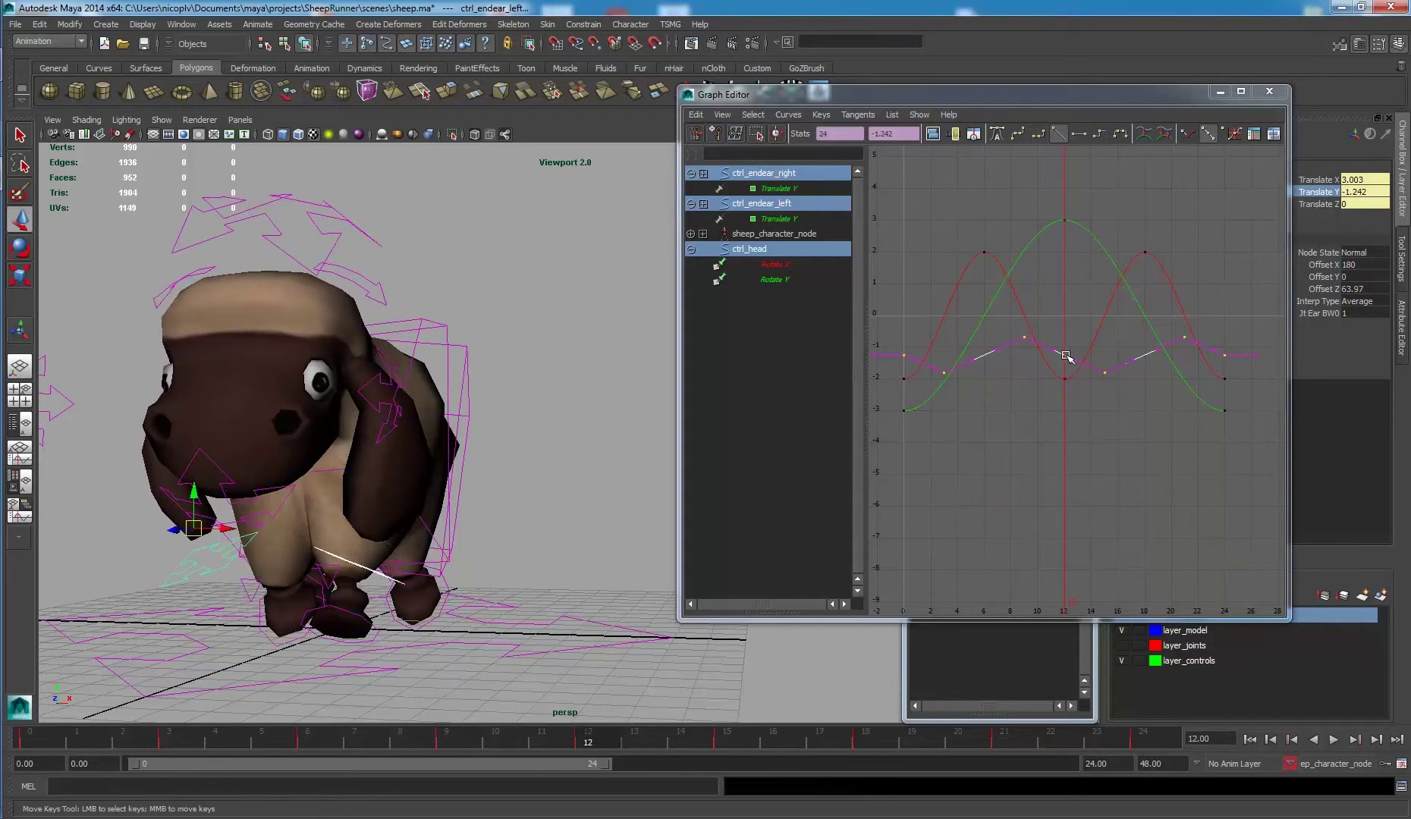
middle_click_drag(1068, 368, 1065, 367)
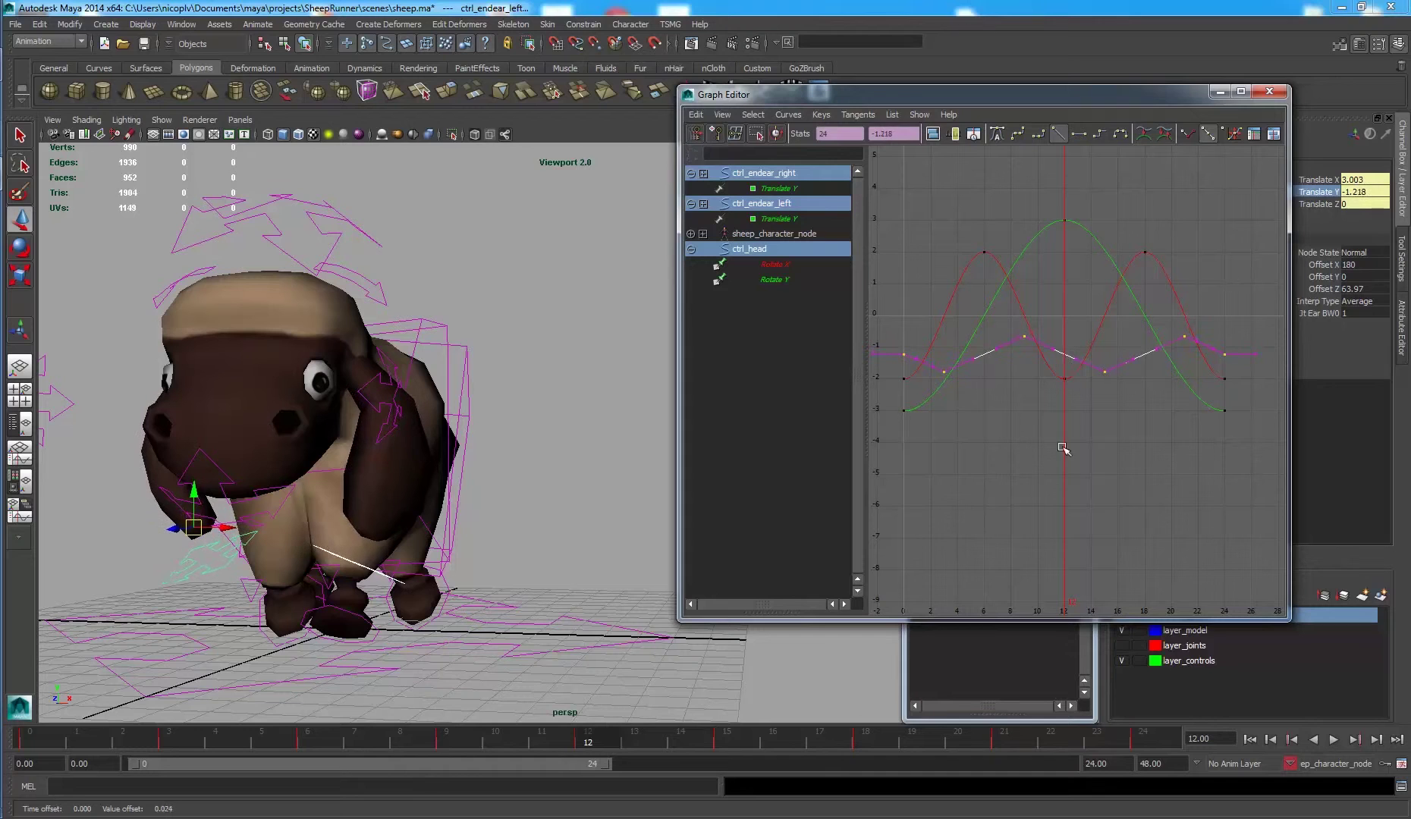
left_click(1116, 482)
At frame 0, swing both ctrl_endear controls sideways so the left one's Translate X is about 2.053, and key that channel.
left_click_drag(376, 487, 415, 499, "alt")
left_click_drag(192, 743, 23, 744)
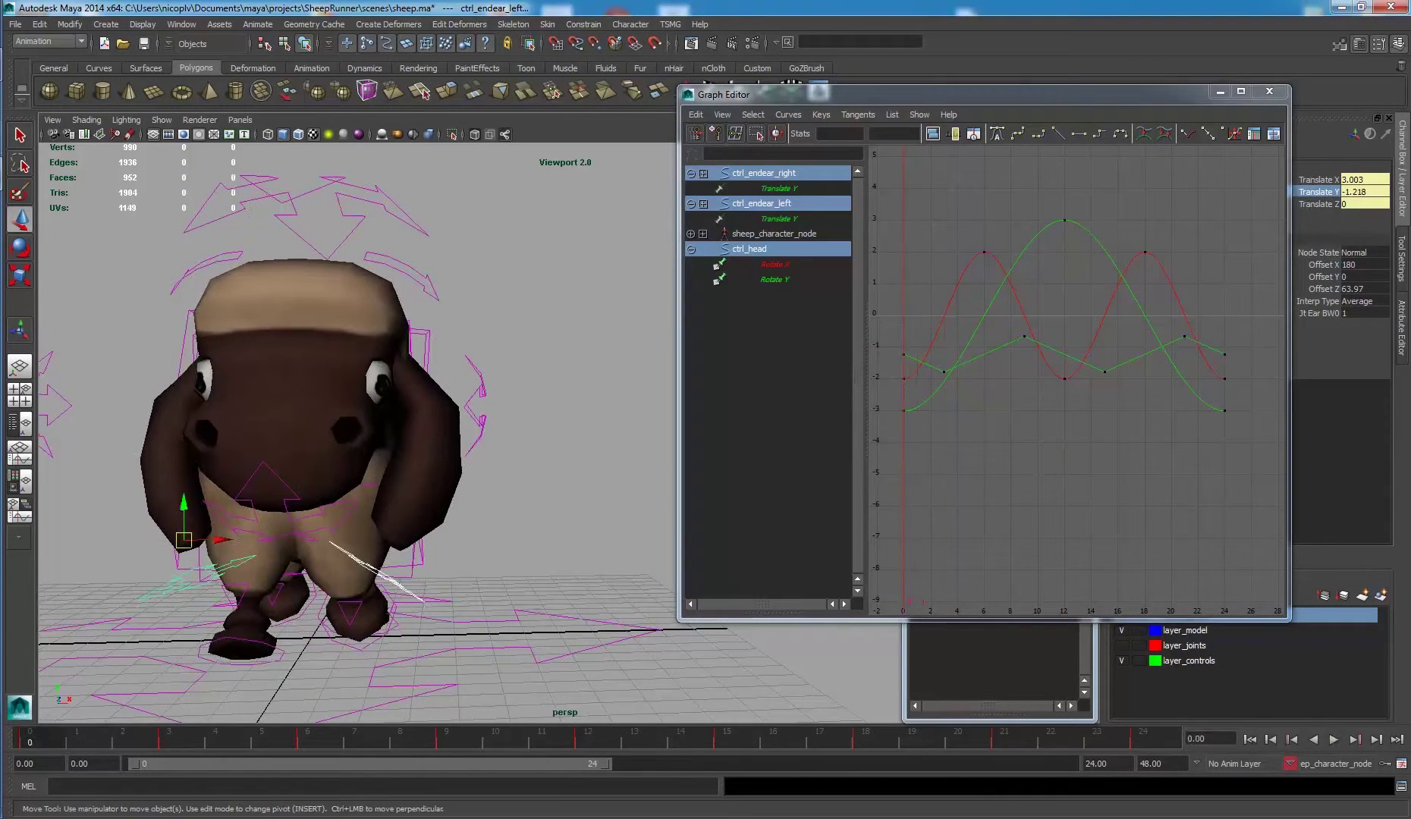
left_click_drag(1183, 94, 1092, 82)
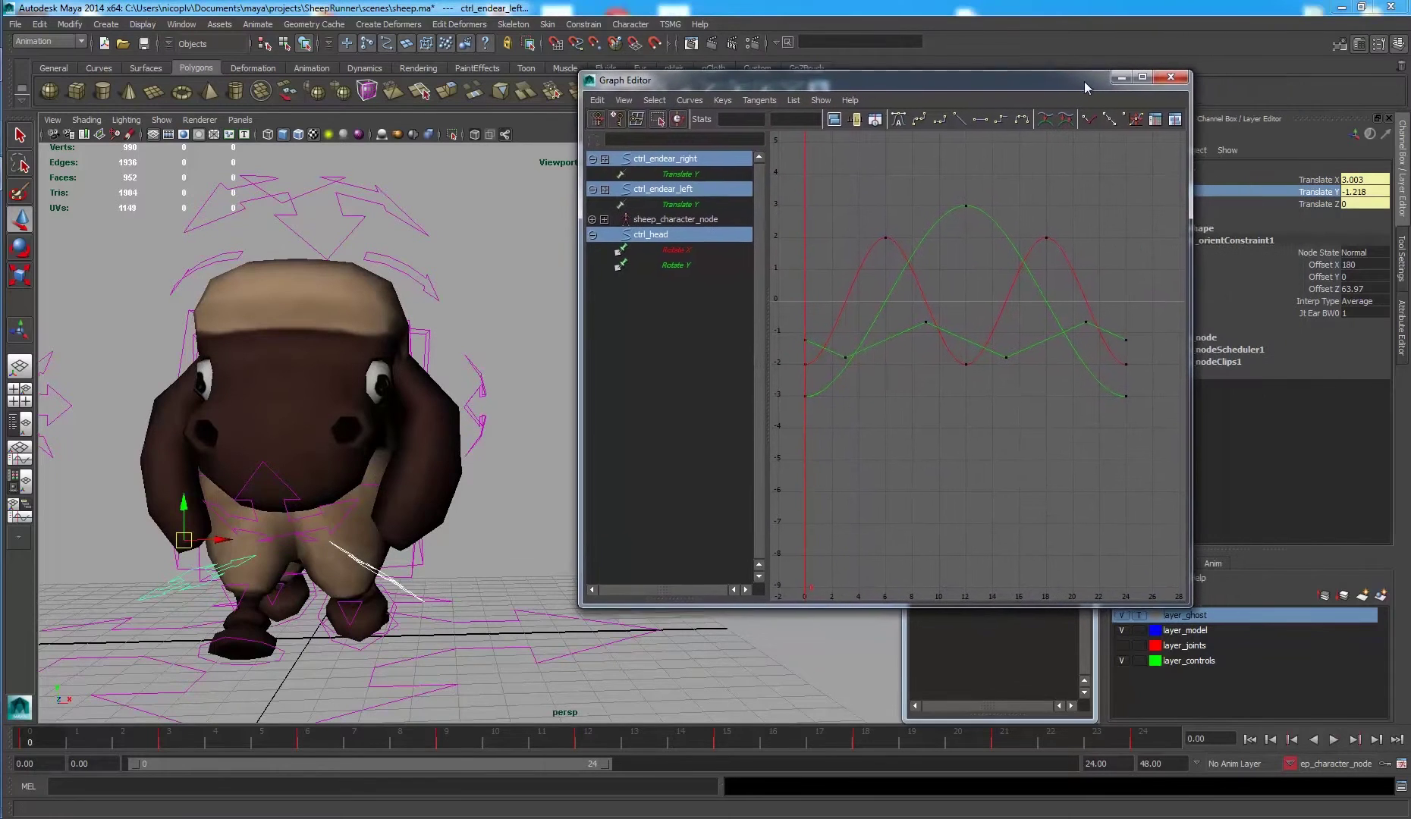
left_click_drag(218, 540, 175, 543)
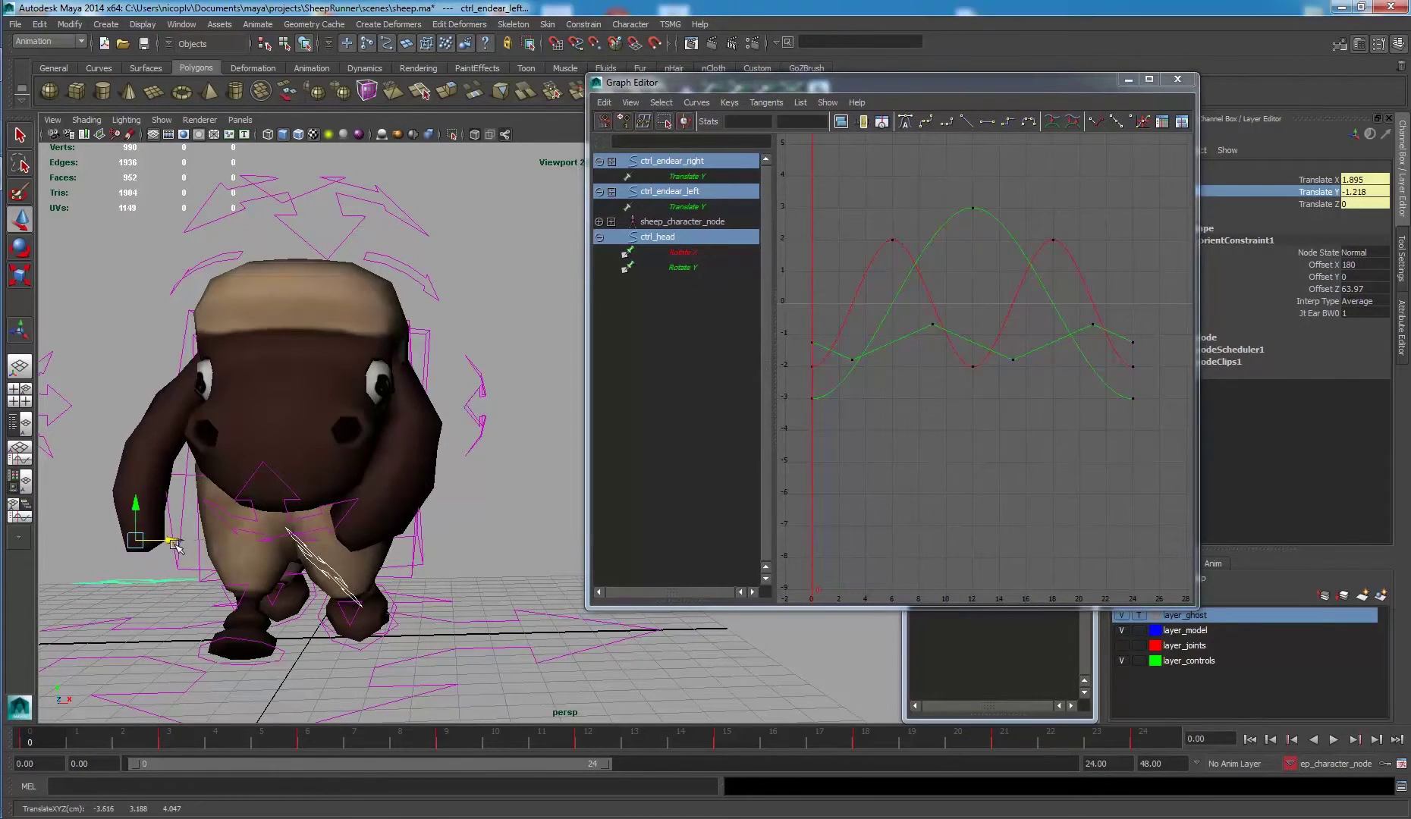
left_click_drag(66, 737, 20, 565)
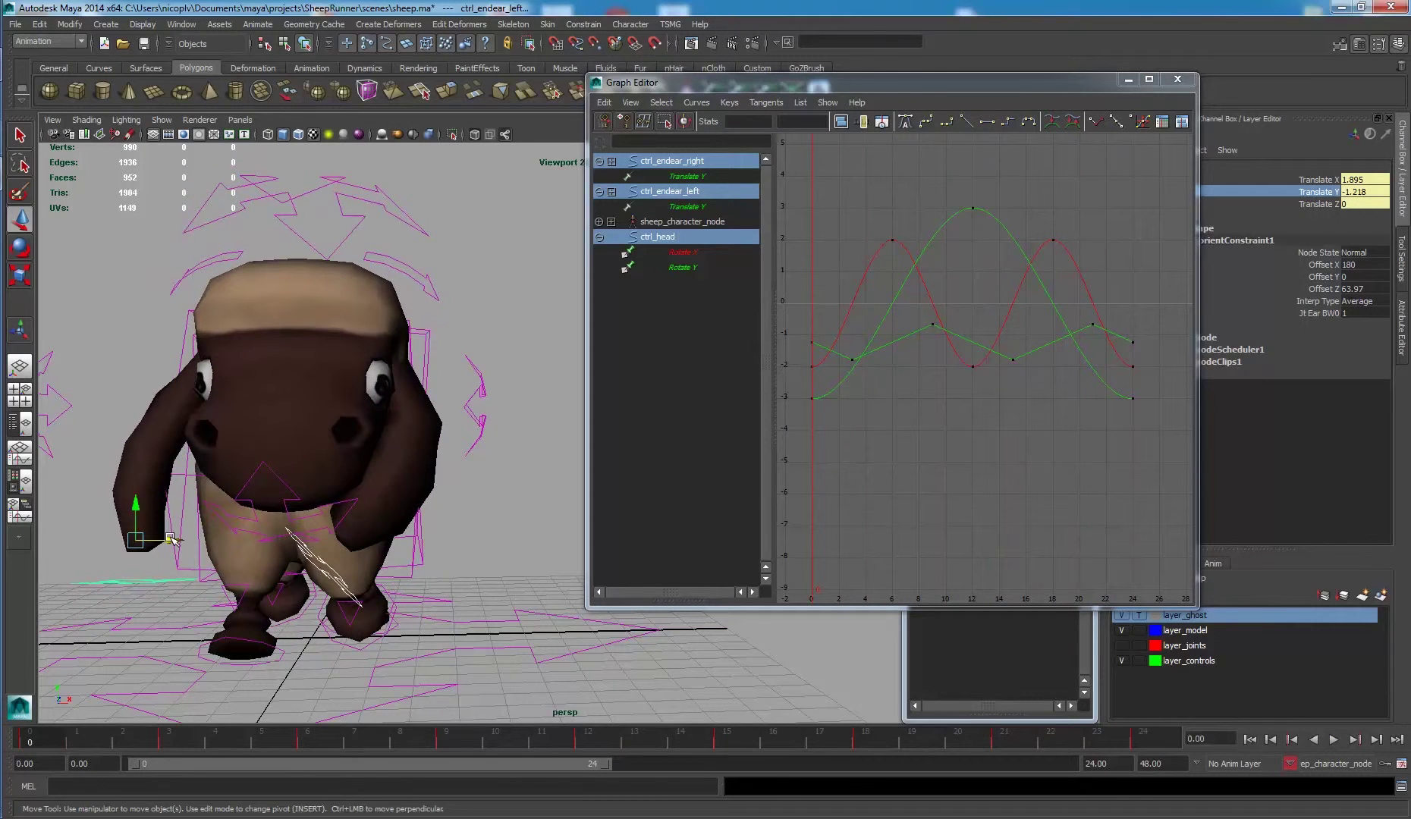
left_click_drag(172, 539, 178, 539)
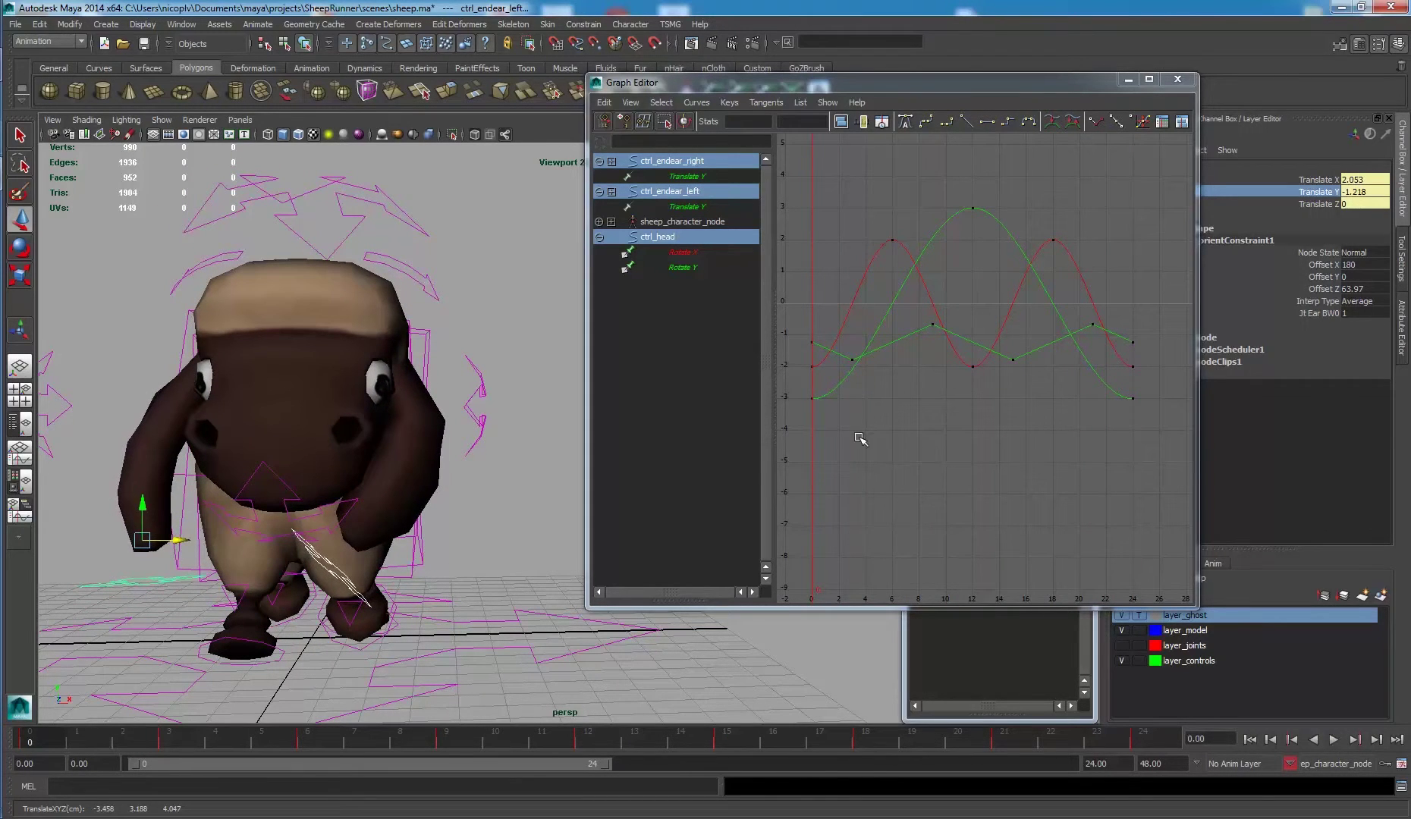
left_click(1329, 180)
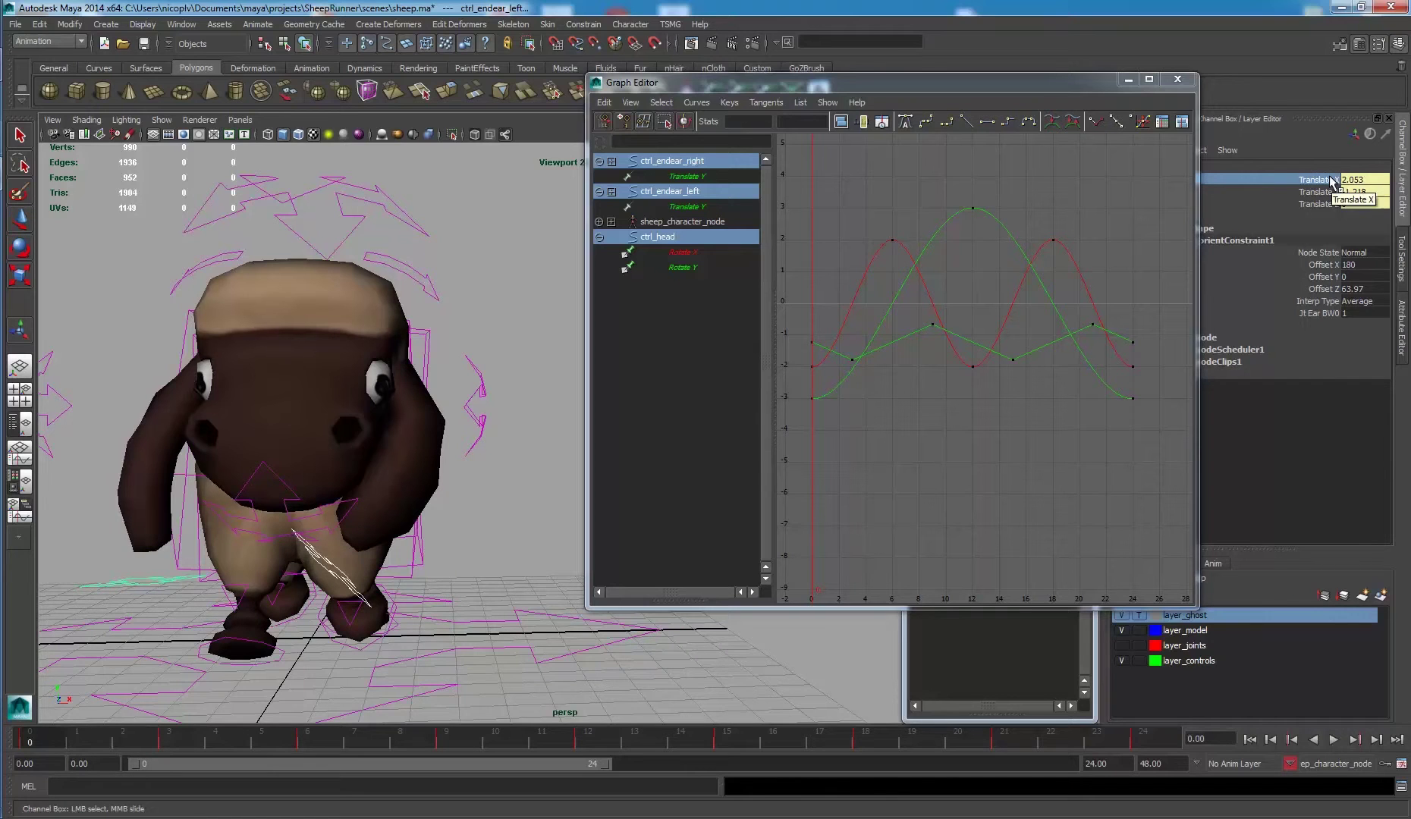
right_click(1330, 180)
left_click(1327, 194)
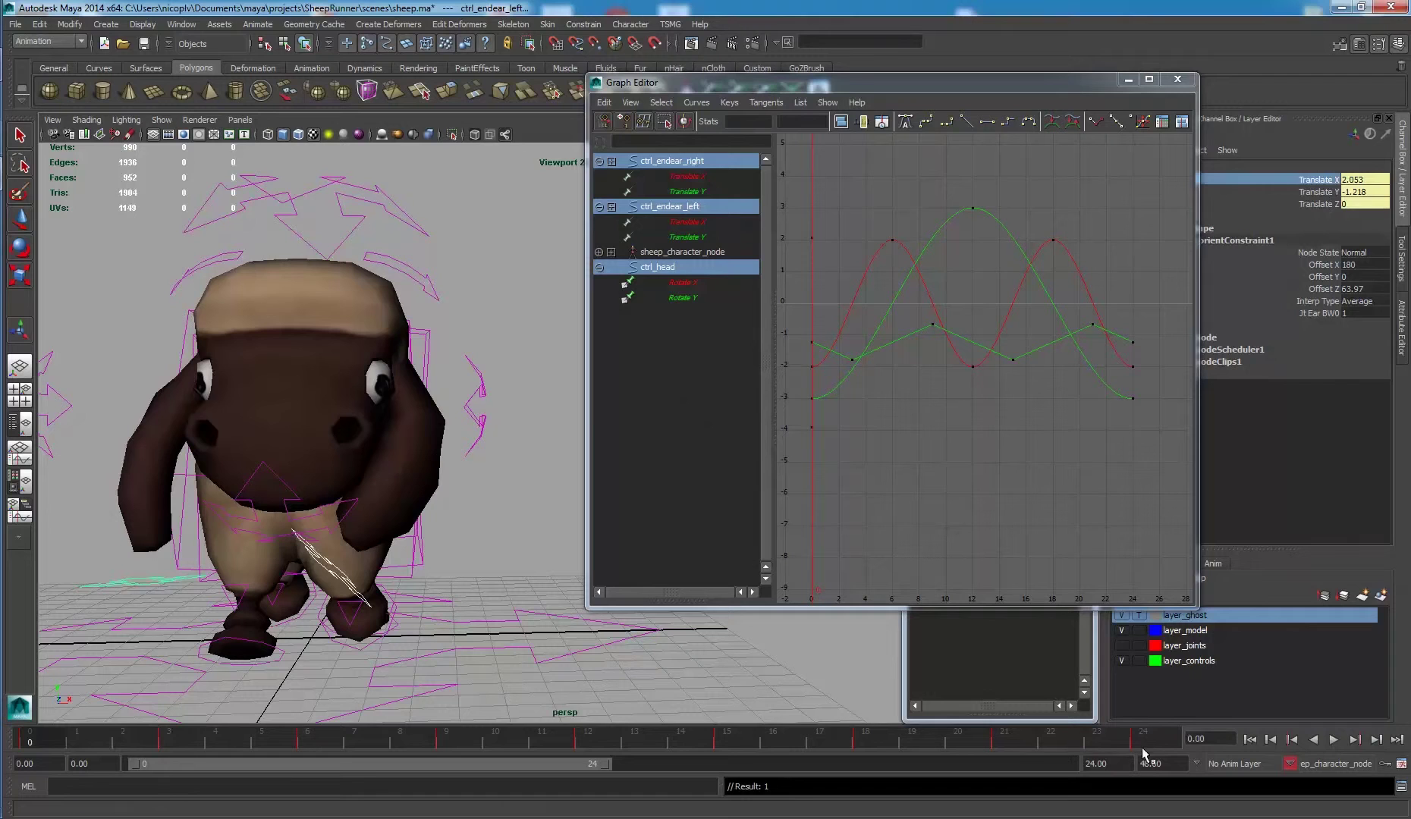
Key the ctrl_endear controls' Translate X at frame 24 with the same values as frame 0.
left_click(1142, 745)
right_click(1319, 181)
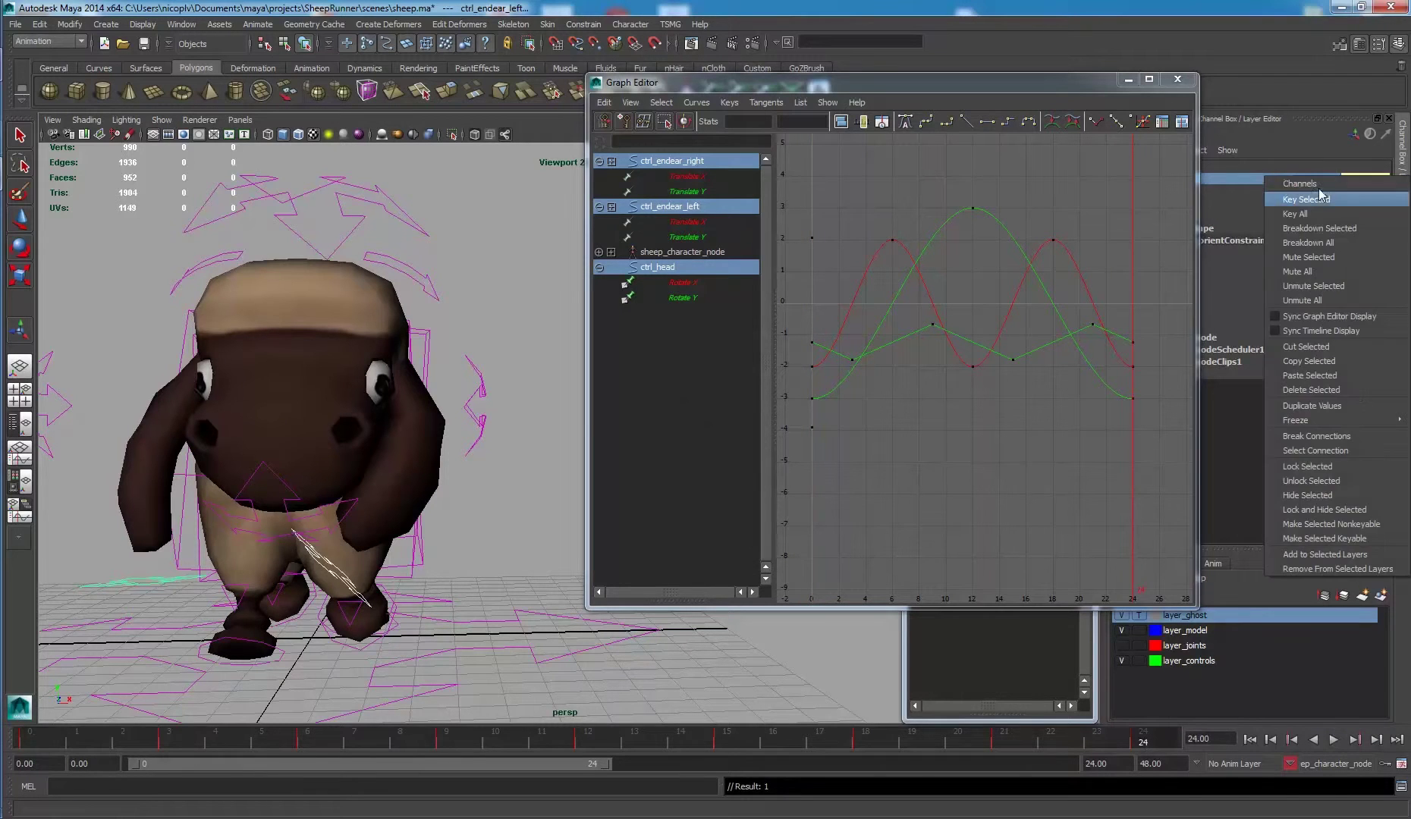
left_click(1320, 198)
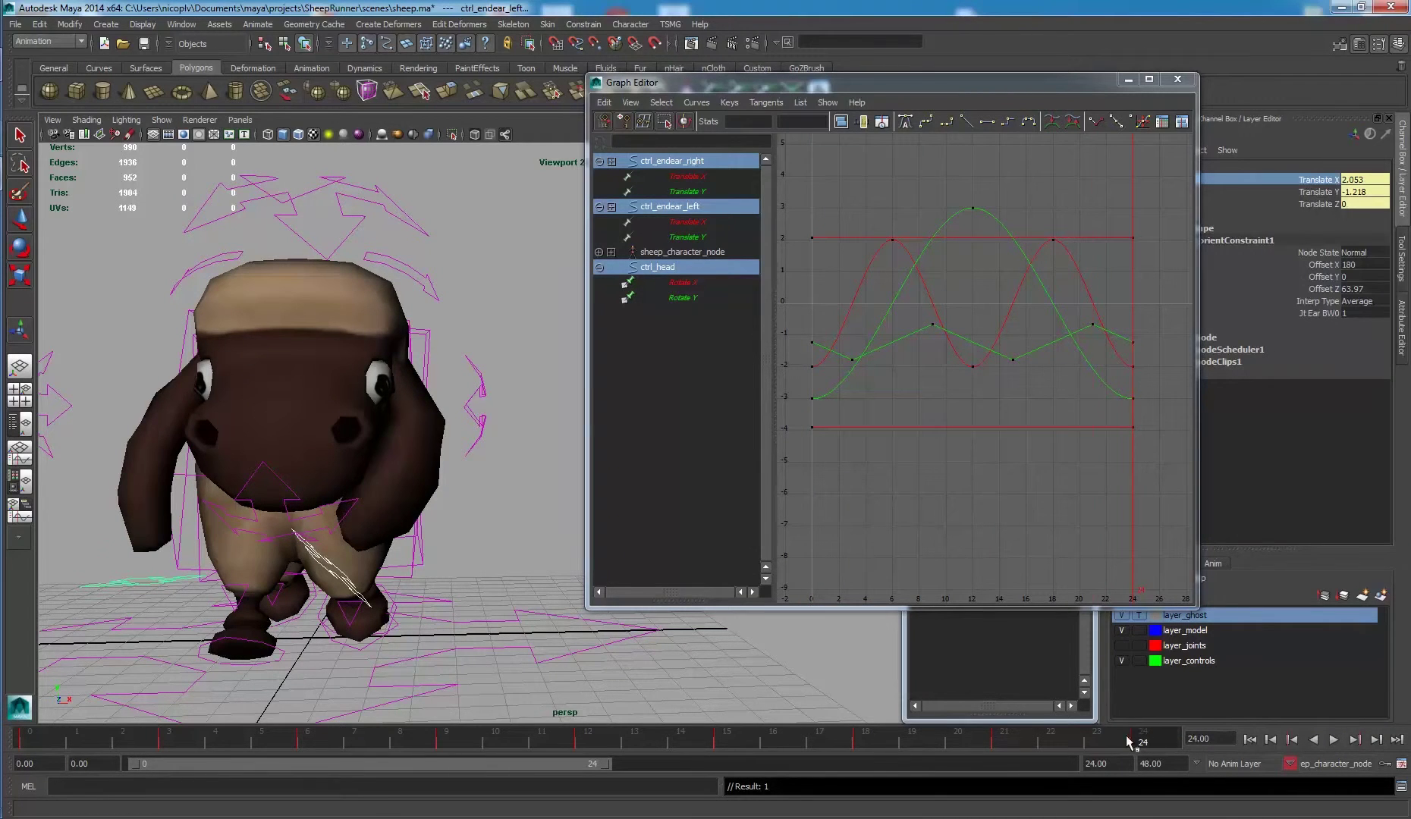
Key the ctrl_endear controls' Translate X at frame 12 and raise both keys by about 1.501 in the Graph Editor.
left_click_drag(1131, 742, 588, 742)
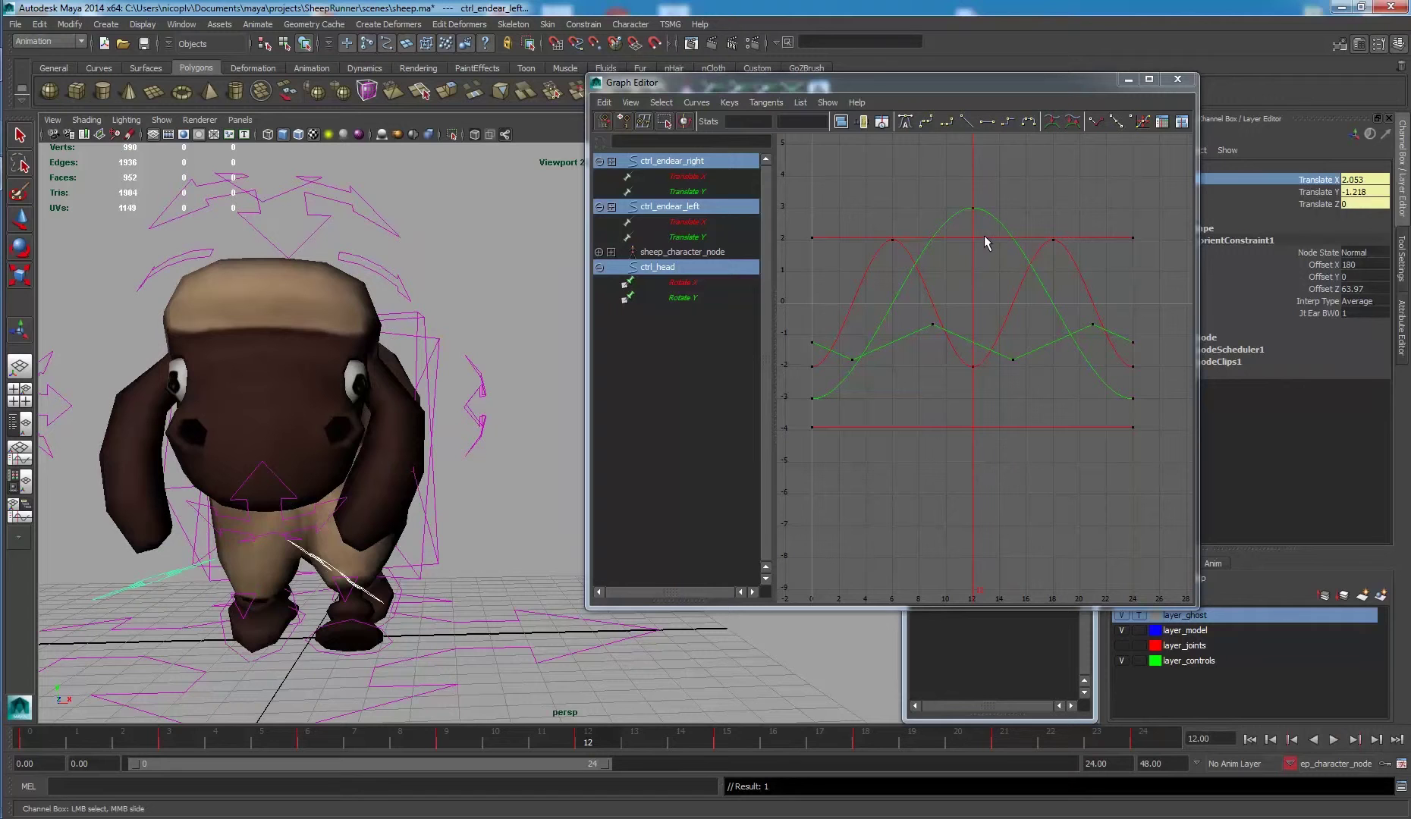
right_click(1315, 180)
left_click(1316, 198)
left_click_drag(947, 401, 1000, 469)
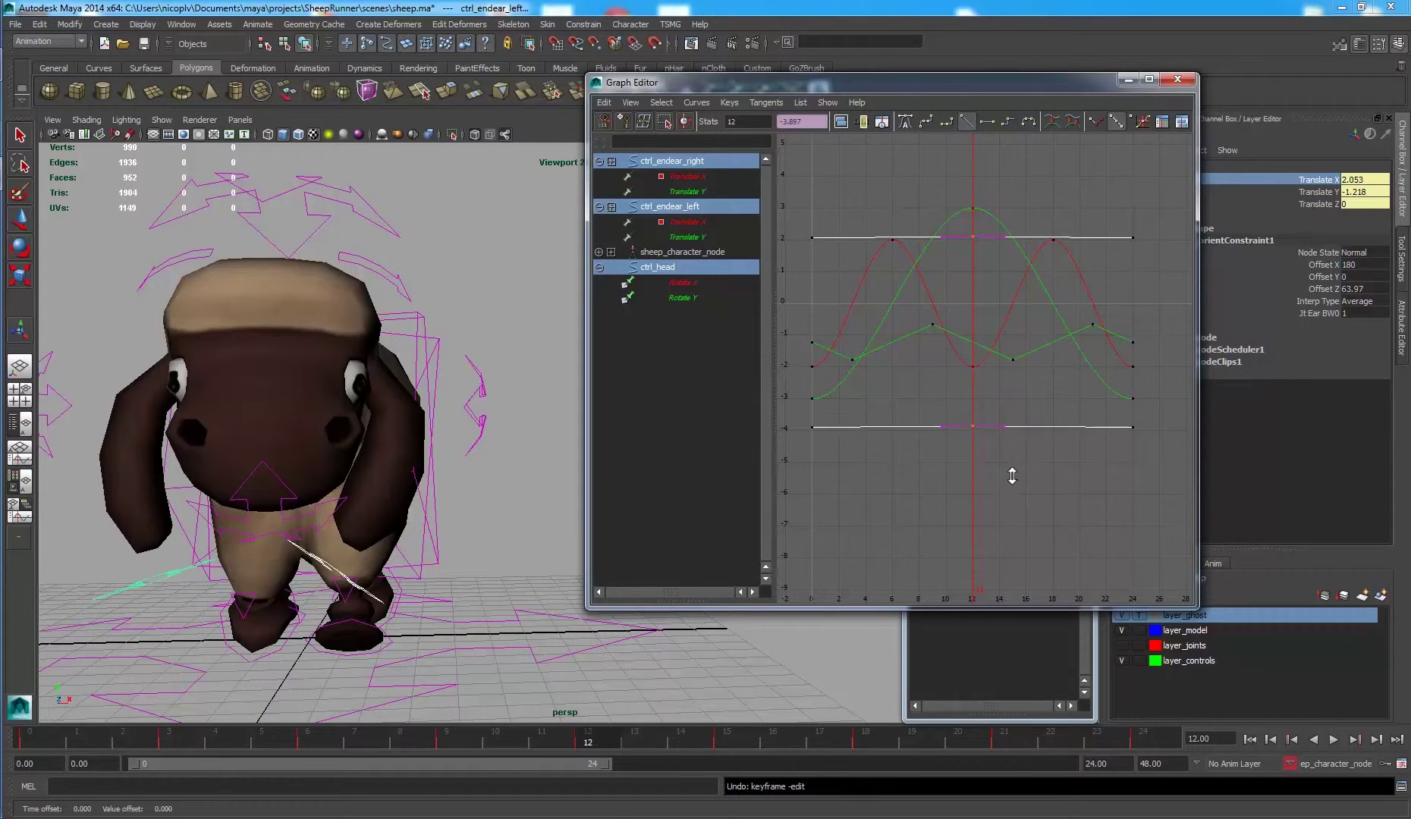
middle_click_drag(1011, 475, 1008, 435)
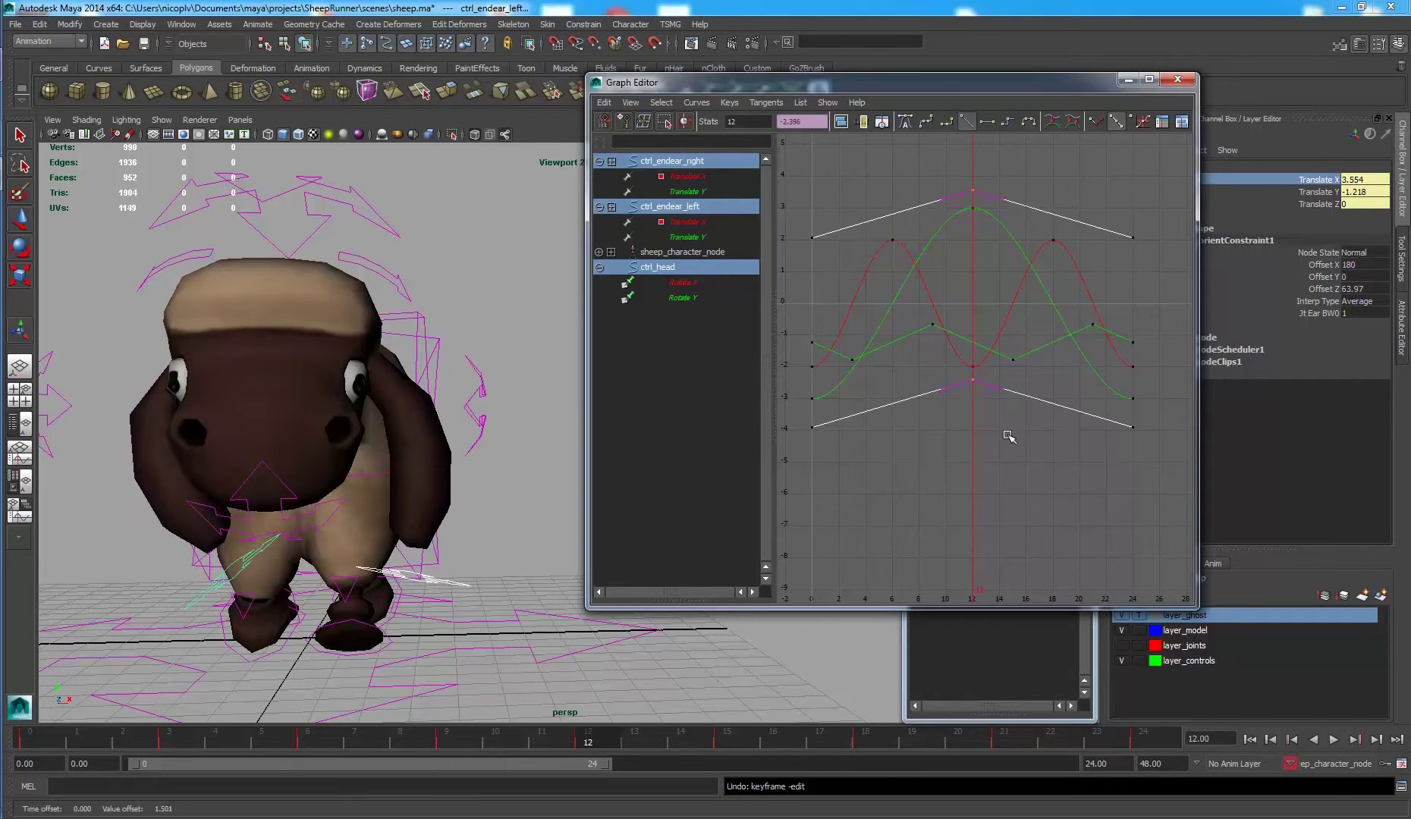
Raise both ctrl_endear Translate X keys at frame 12 by about 0.405 and lower those at frames 0 and 24 slightly, the left ones to 2.006.
left_click_drag(262, 383, 273, 387, "alt")
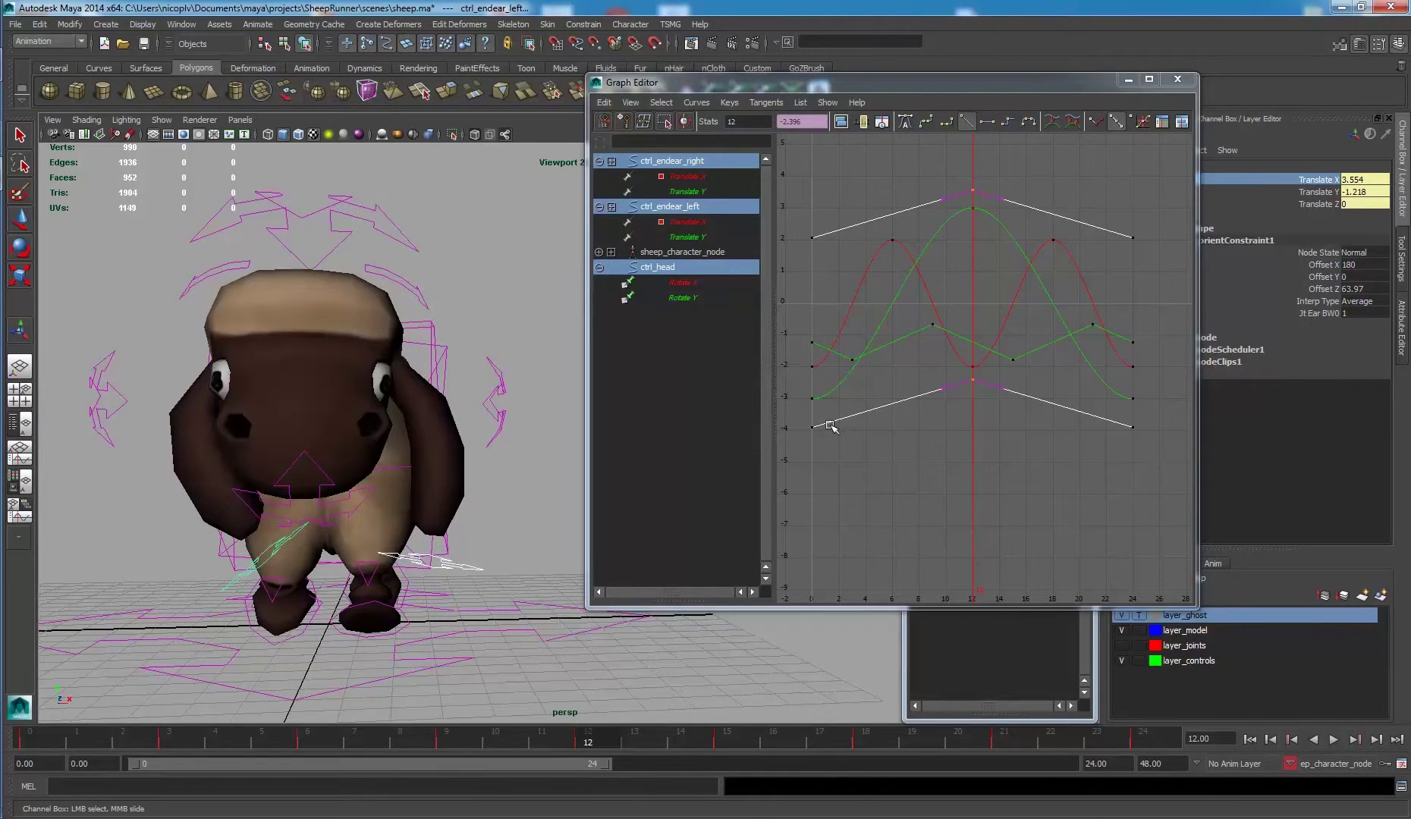
middle_click_drag(981, 191, 982, 176)
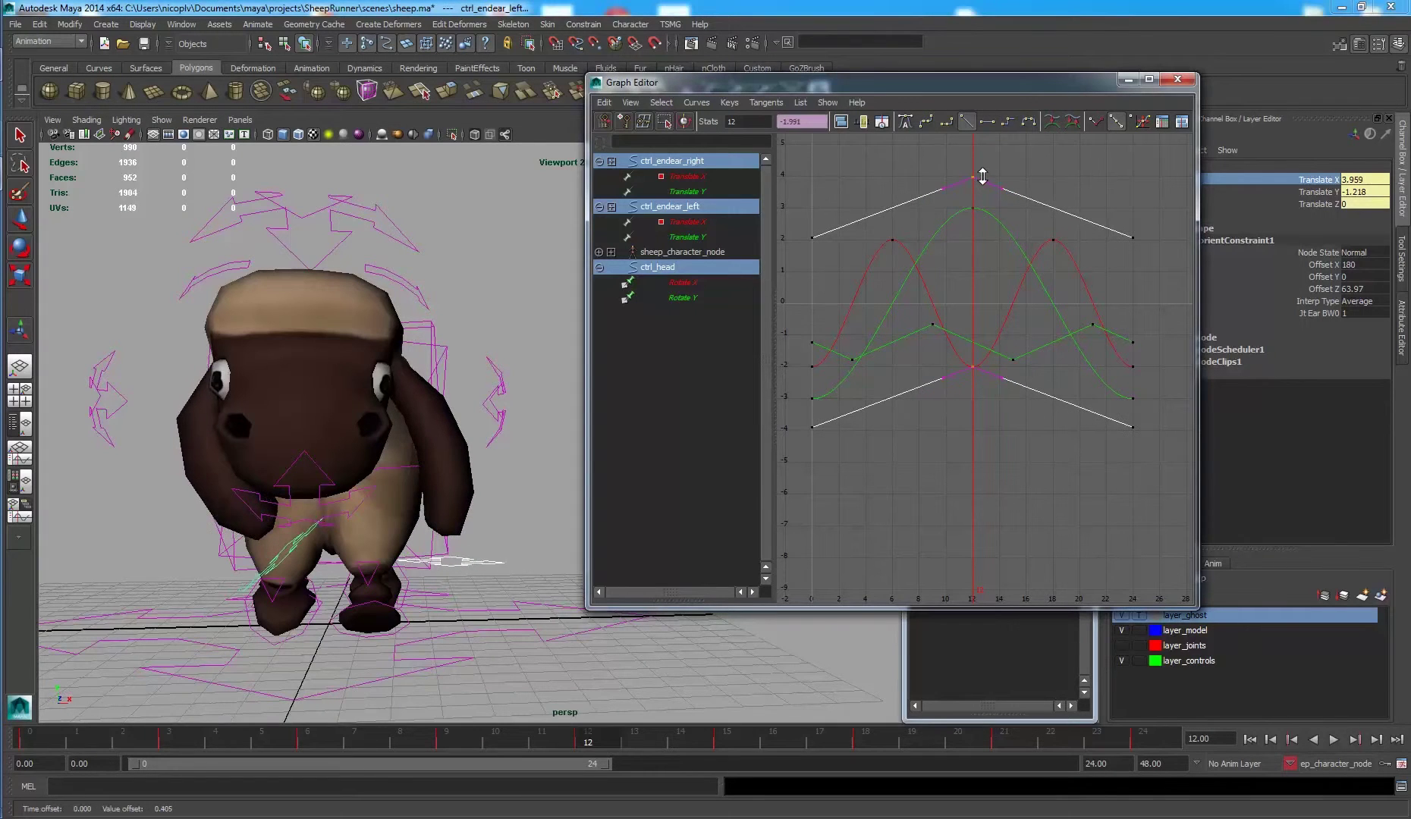
left_click_drag(834, 256, 835, 257)
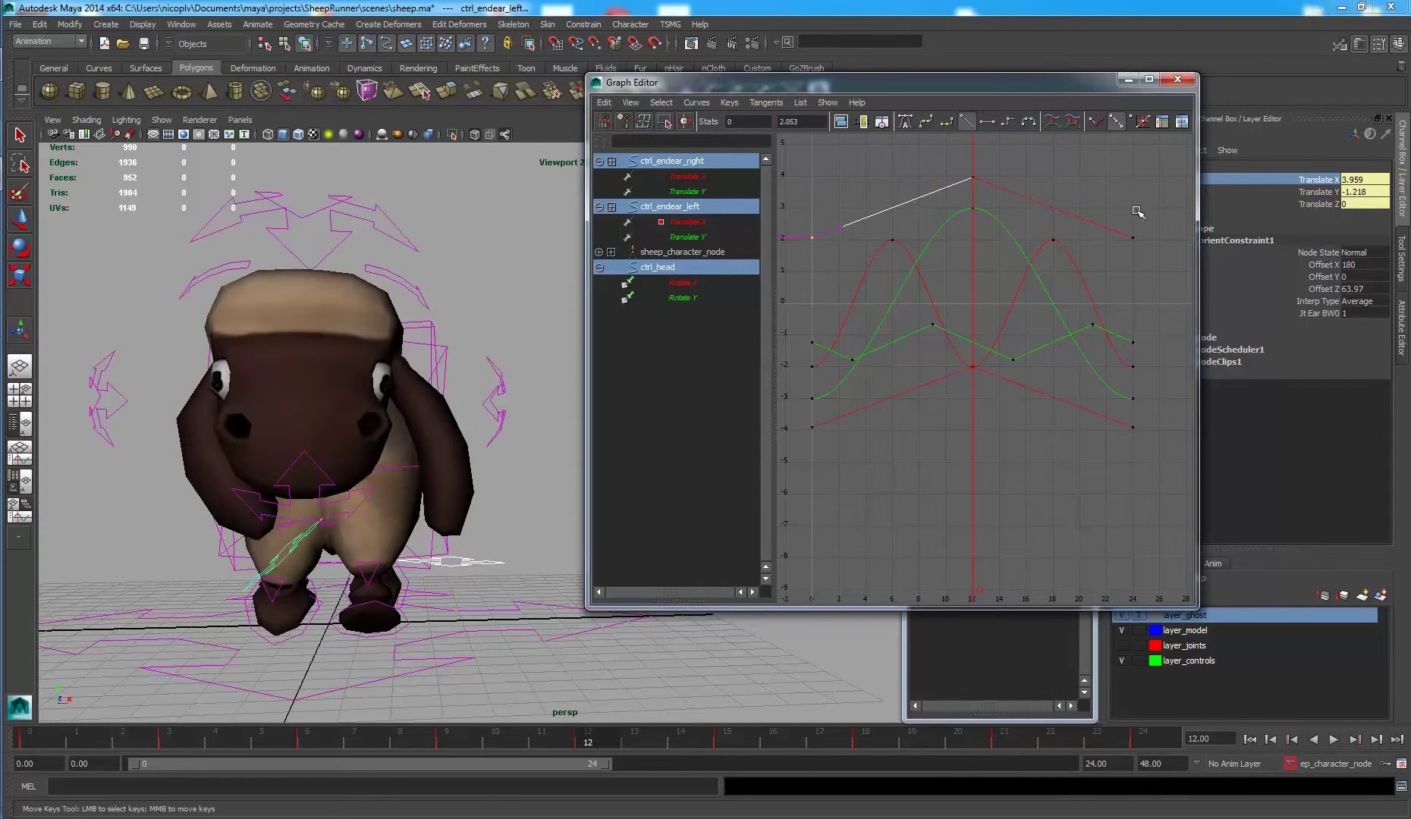
left_click_drag(1121, 217, 1144, 248, "shift")
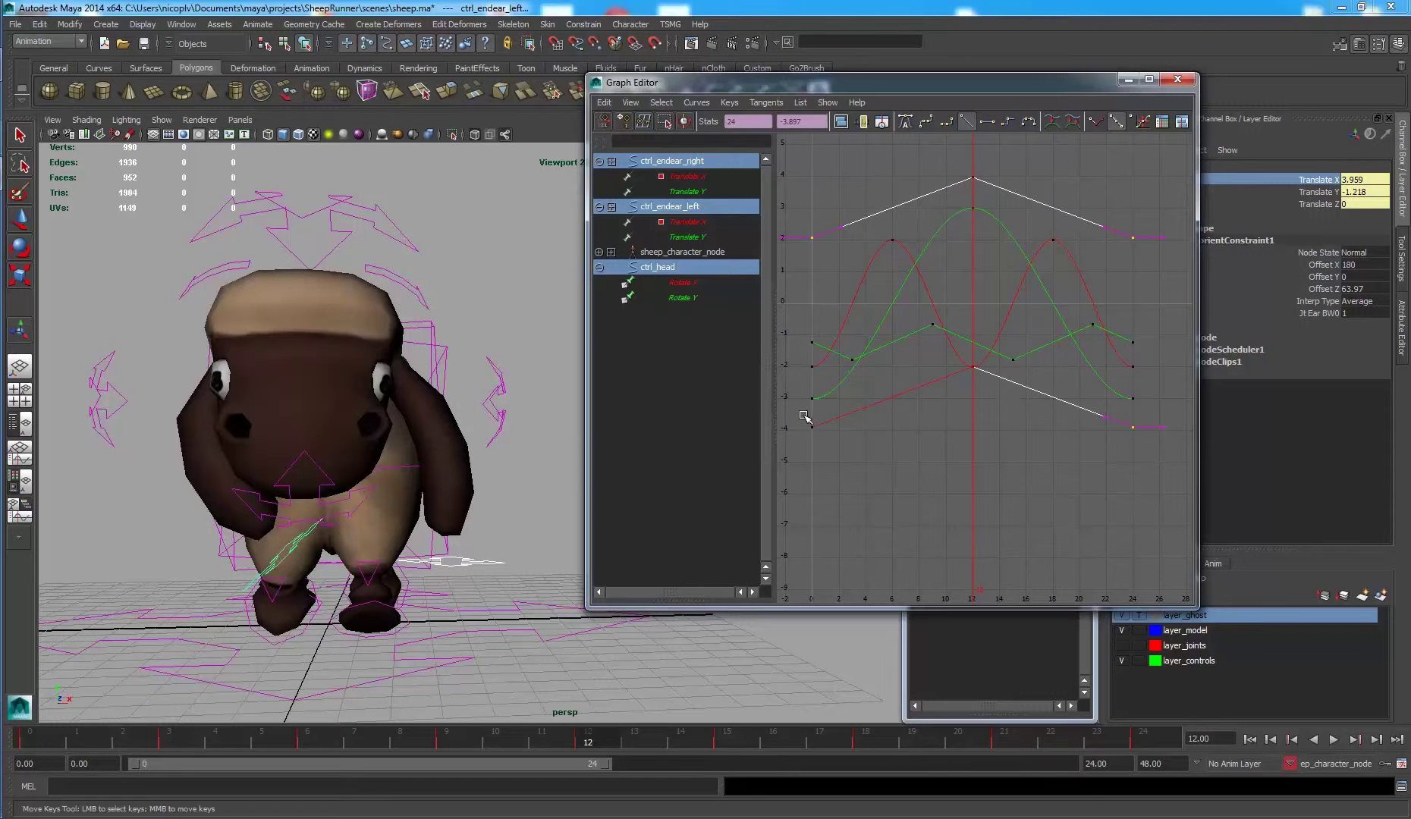
left_click_drag(804, 415, 847, 450, "shift")
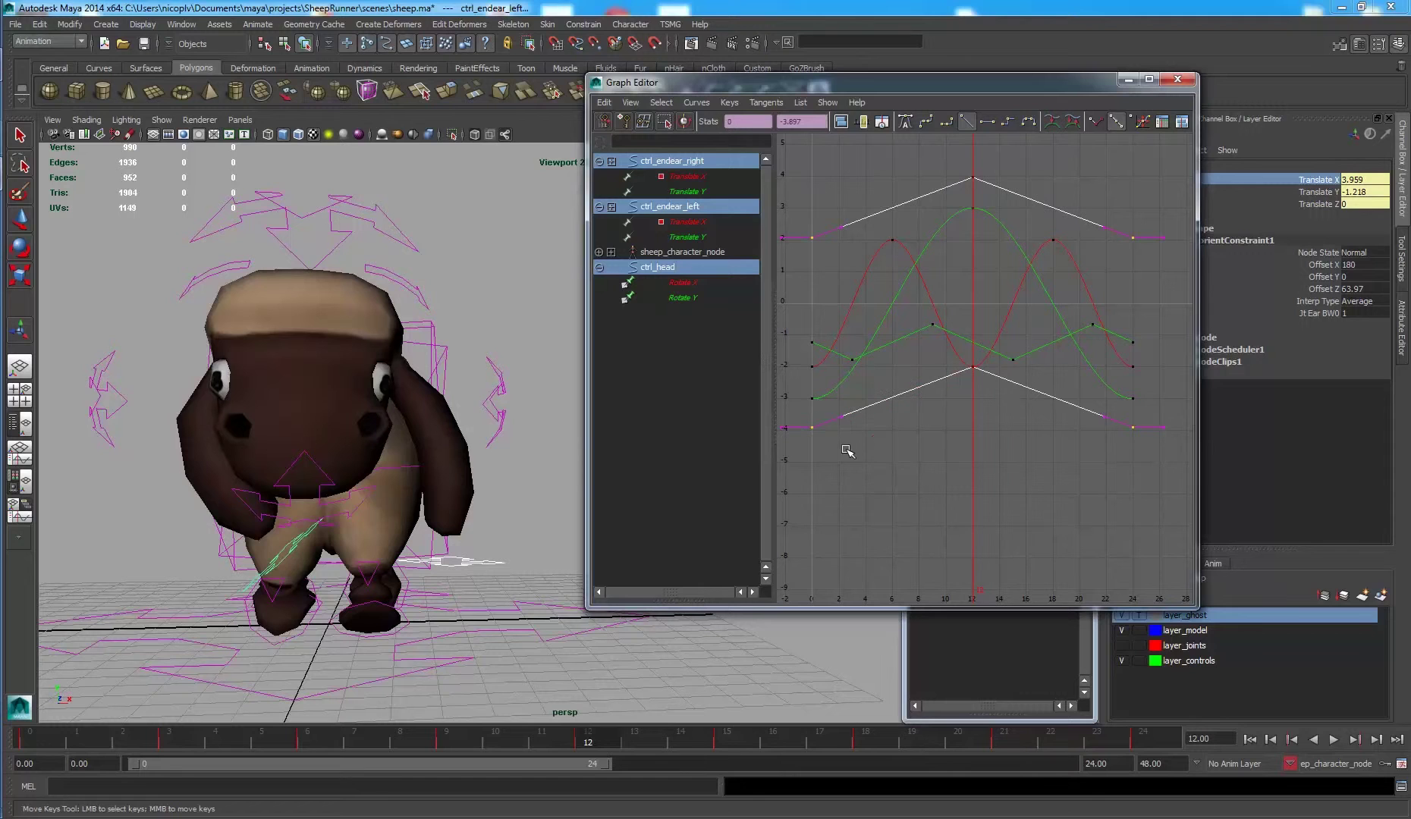
middle_click_drag(941, 427, 940, 431)
left_click(942, 432)
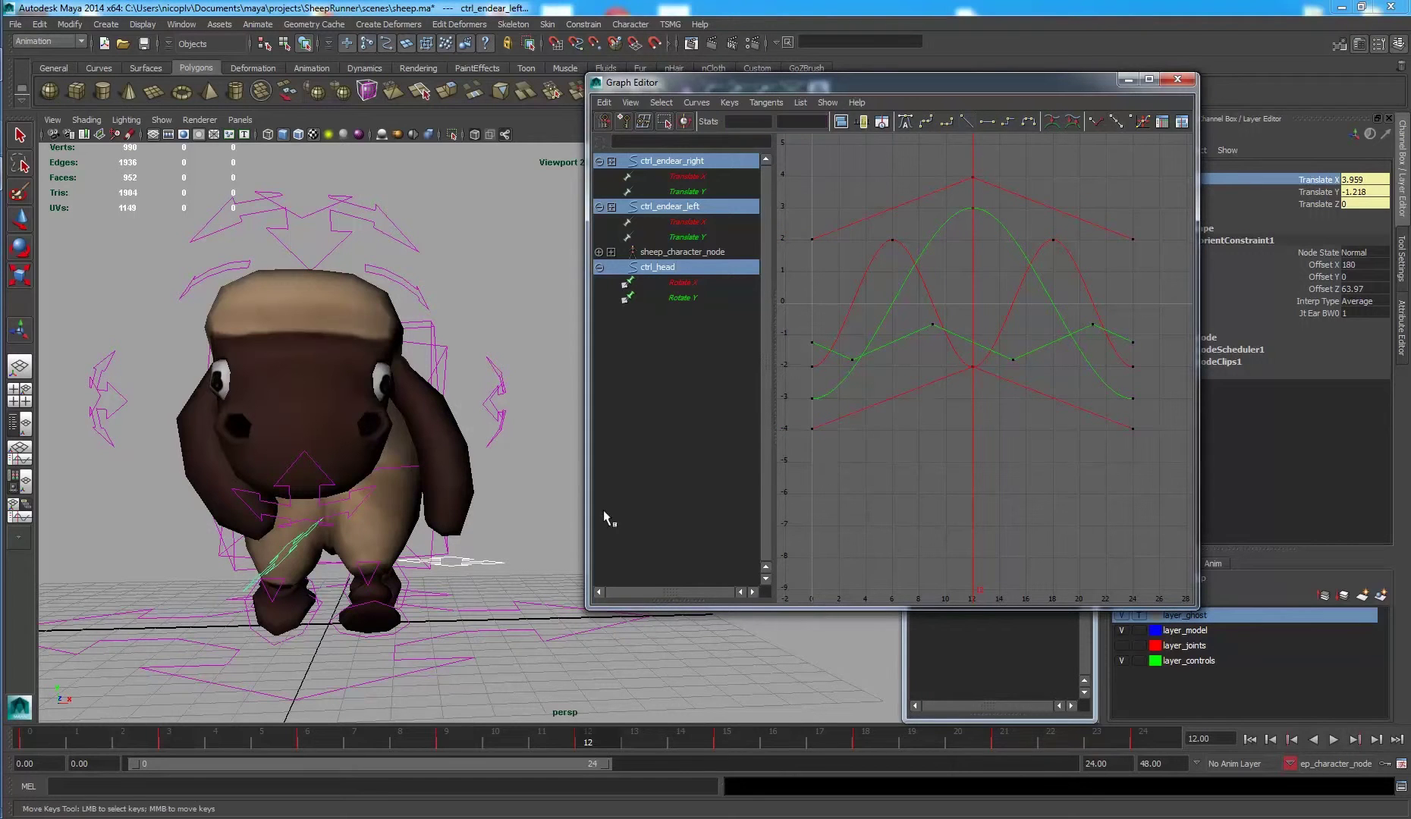
Apply auto tangents to all Translate X and Translate Y keys of ctrl_endear_right and ctrl_endear_left.
left_click_drag(418, 455, 410, 425, "alt")
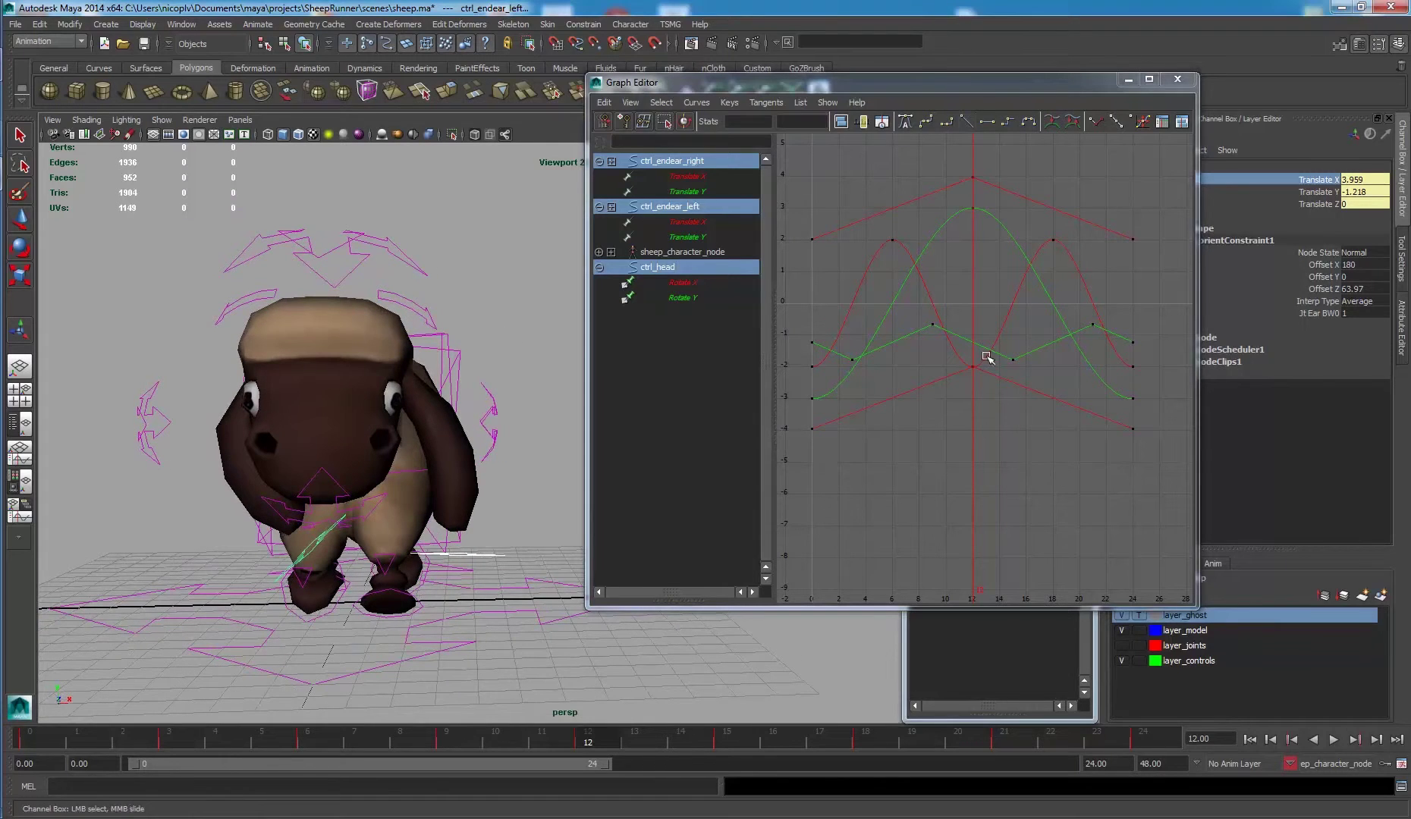
left_click(630, 307)
left_click(685, 176)
left_click(687, 191, "ctrl")
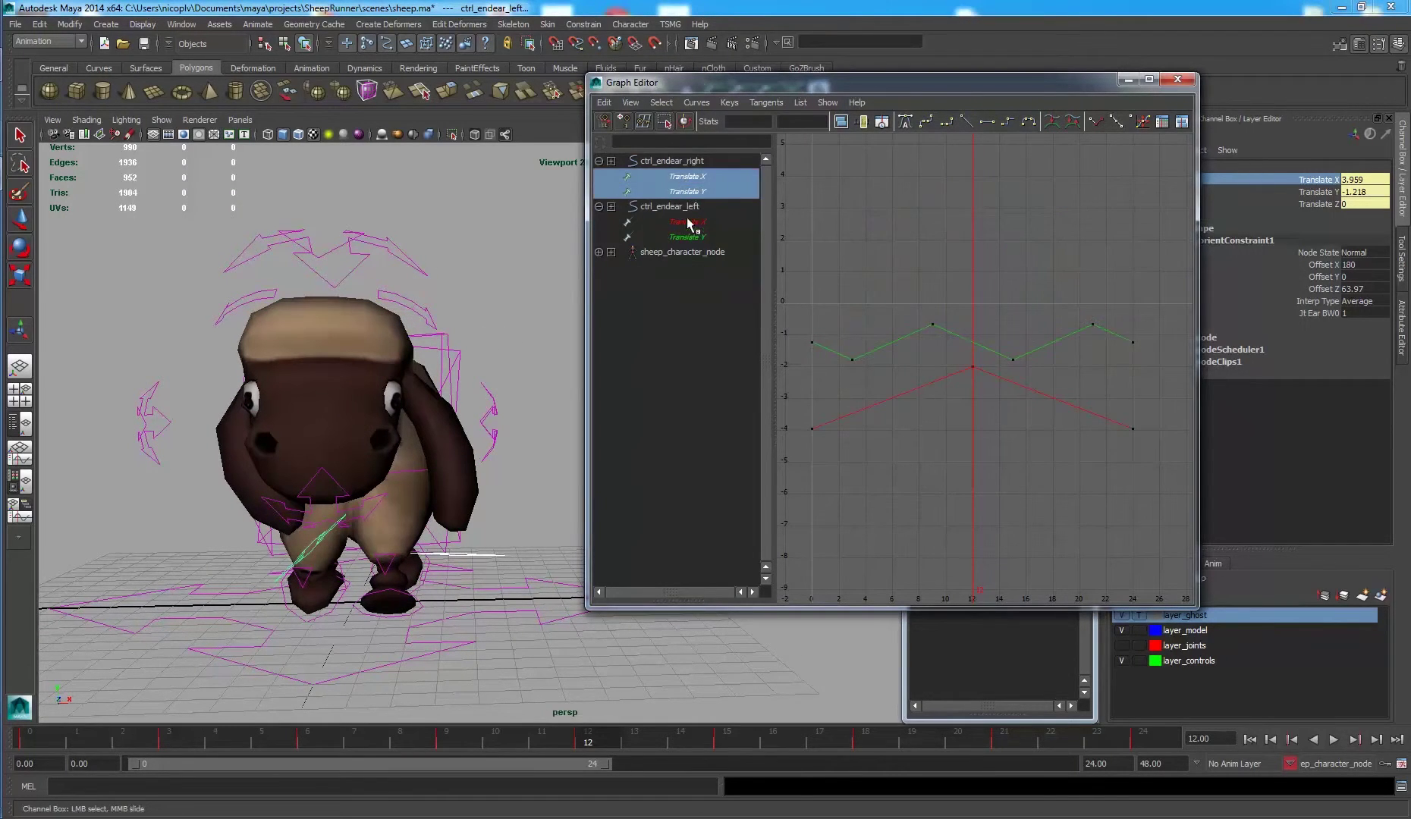
left_click_drag(687, 221, 688, 236, "ctrl")
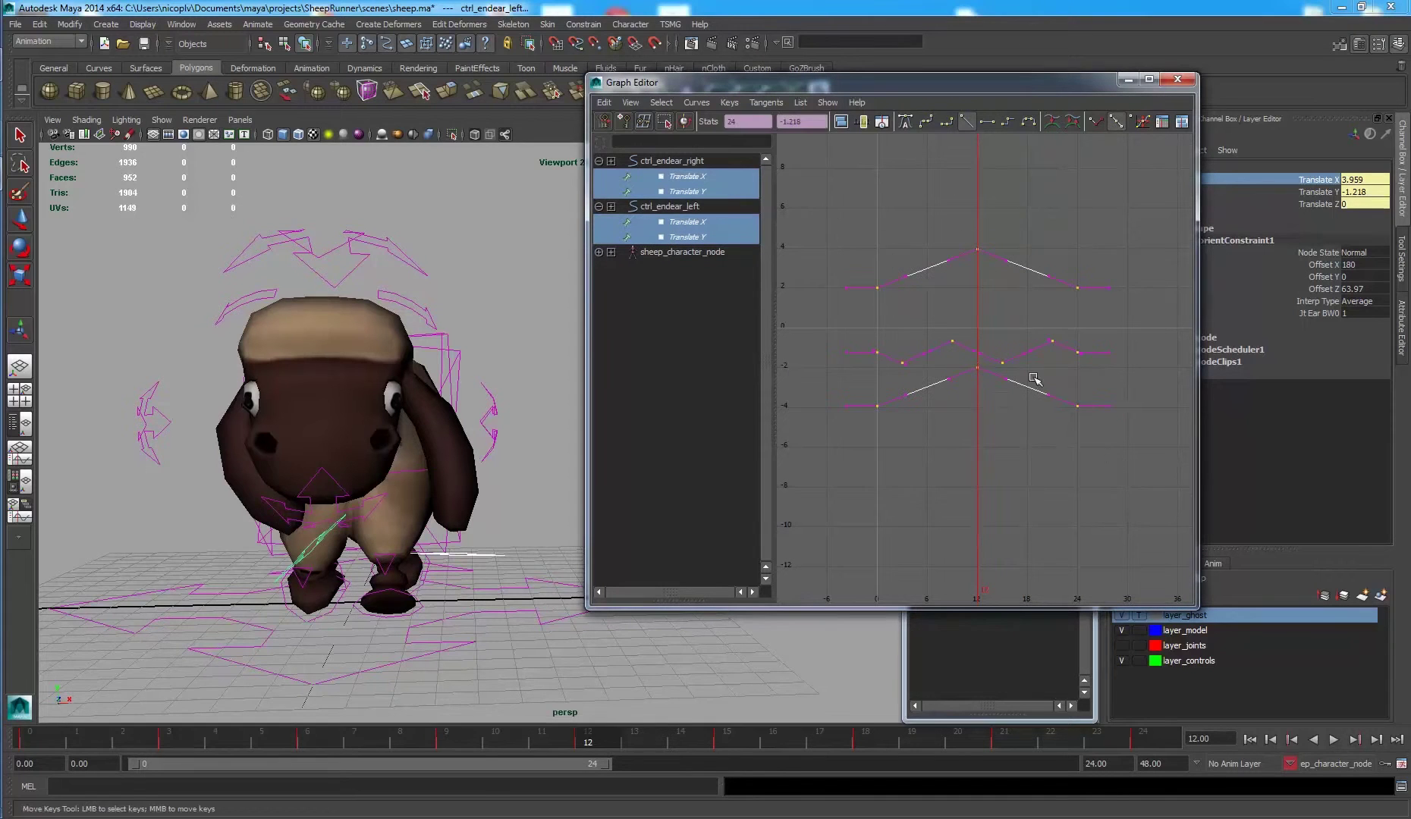
left_click(904, 121)
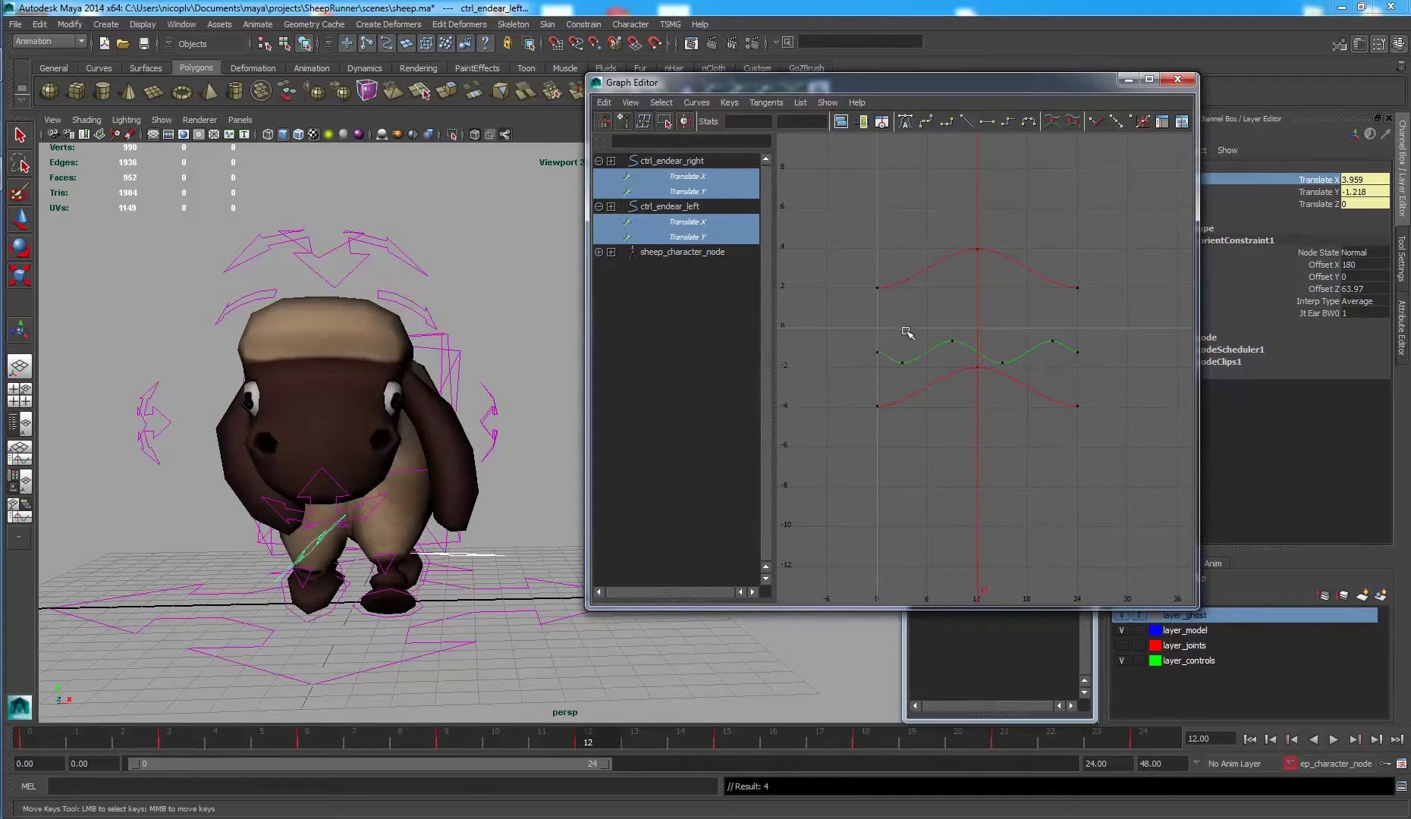
key("a")
Set spline tangents on both ctrl_endear Translate Y curves' keys at frames 0 and 24.
left_click_drag(825, 329, 862, 356)
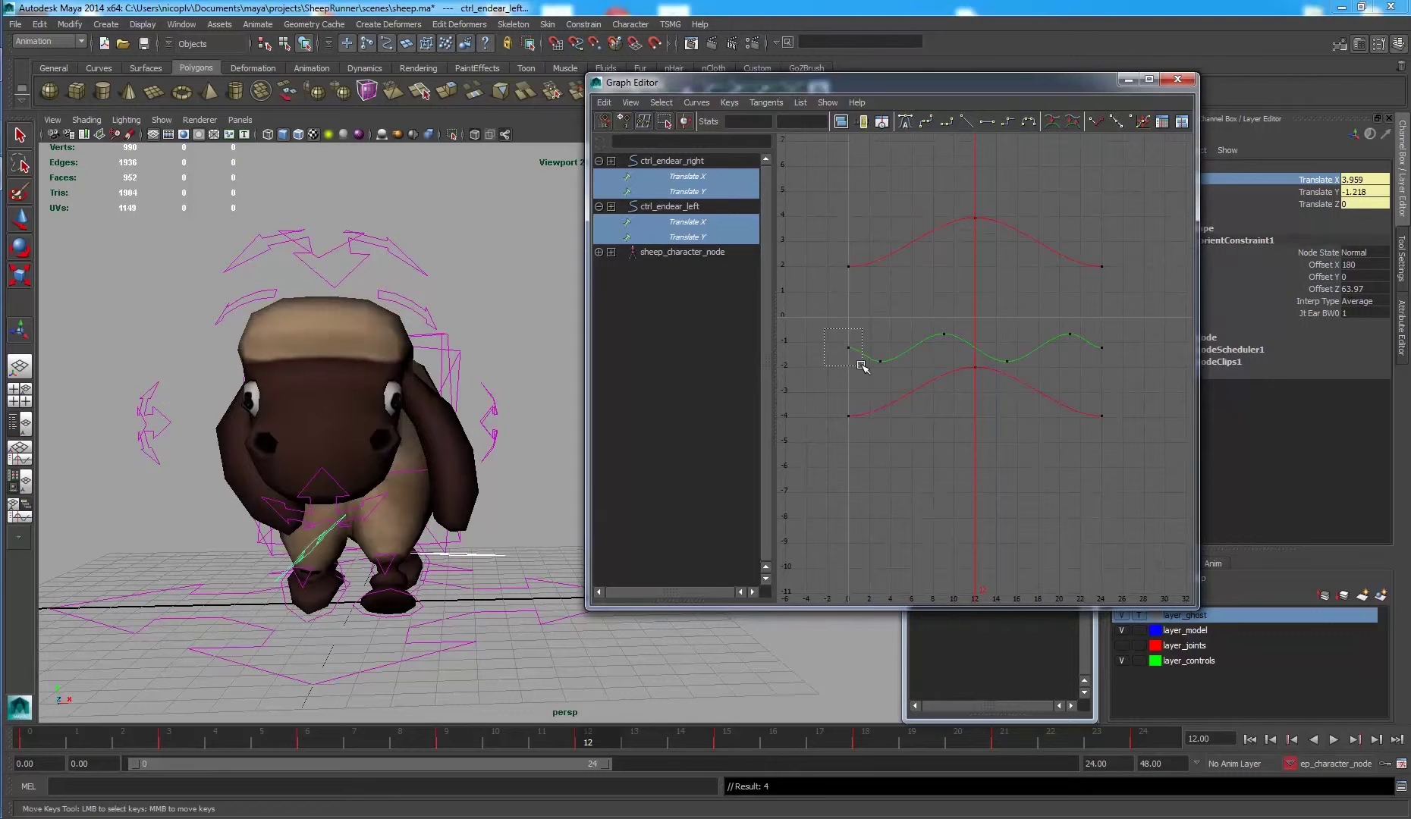
left_click(1097, 351, "shift")
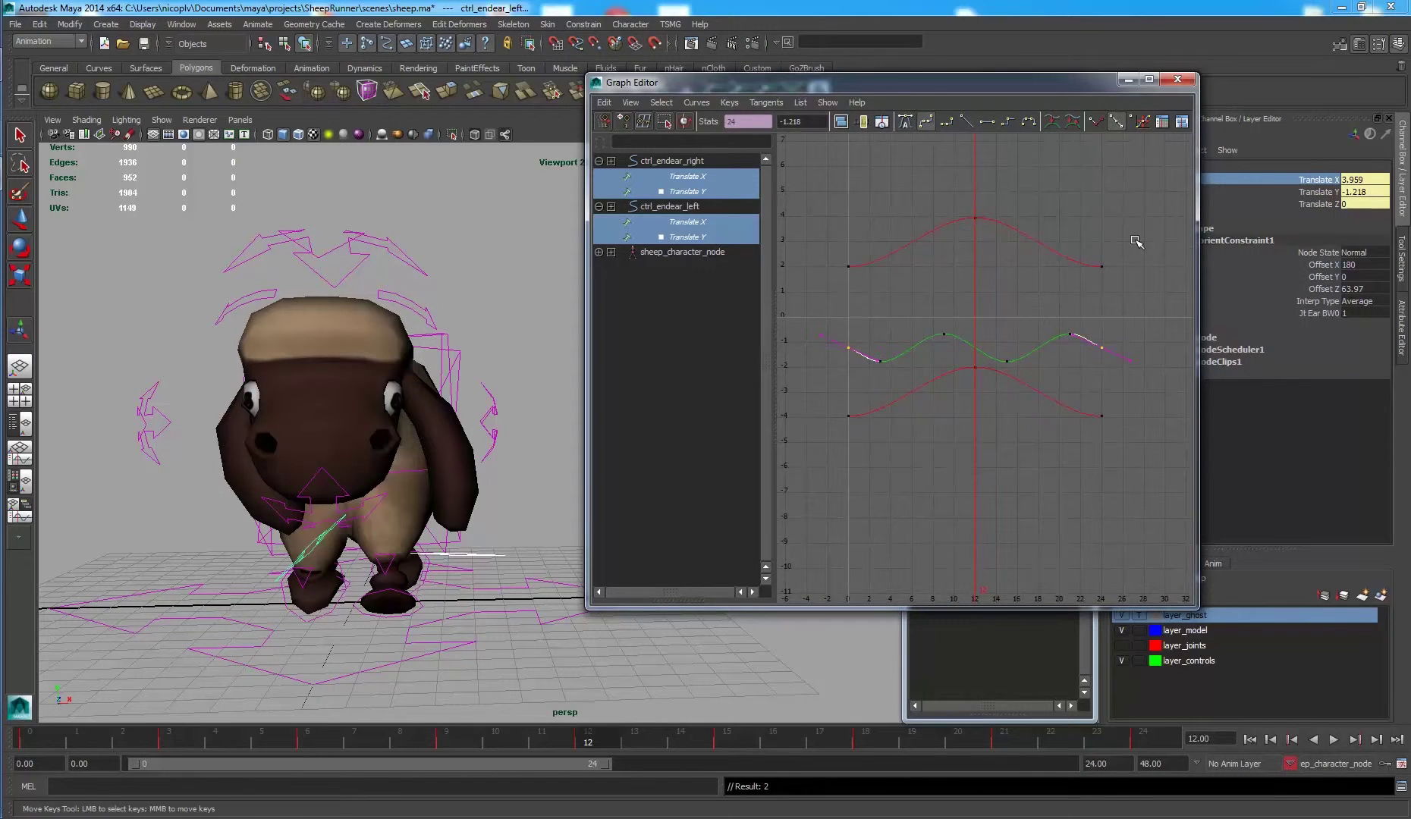
scroll(964, 360, "up", 3)
scroll(1047, 378, "down", 7)
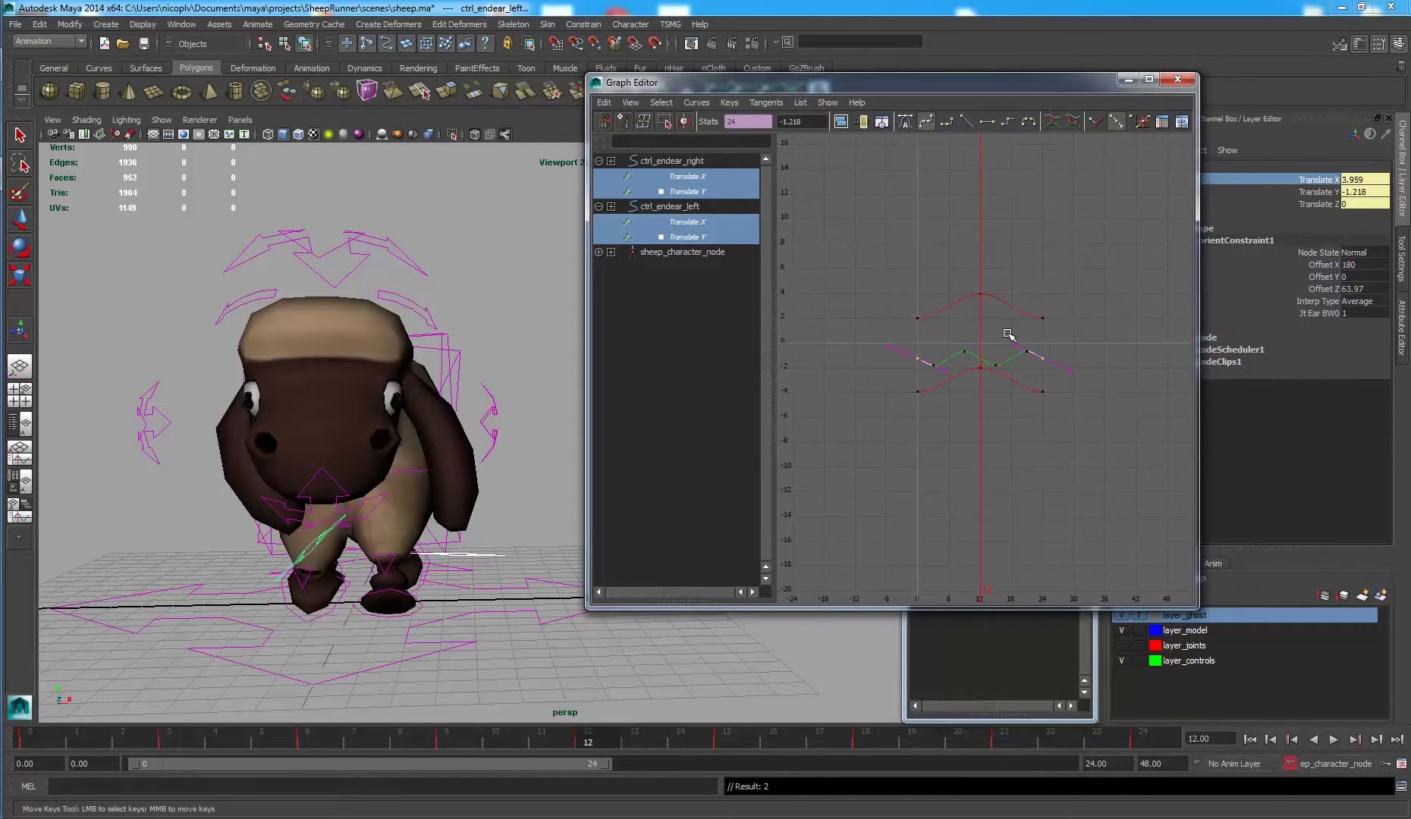
Clear the selection and play the cycle from frame 0 to review the smoothed ear motion.
left_click(1130, 531)
left_click(1250, 740)
left_click(610, 650)
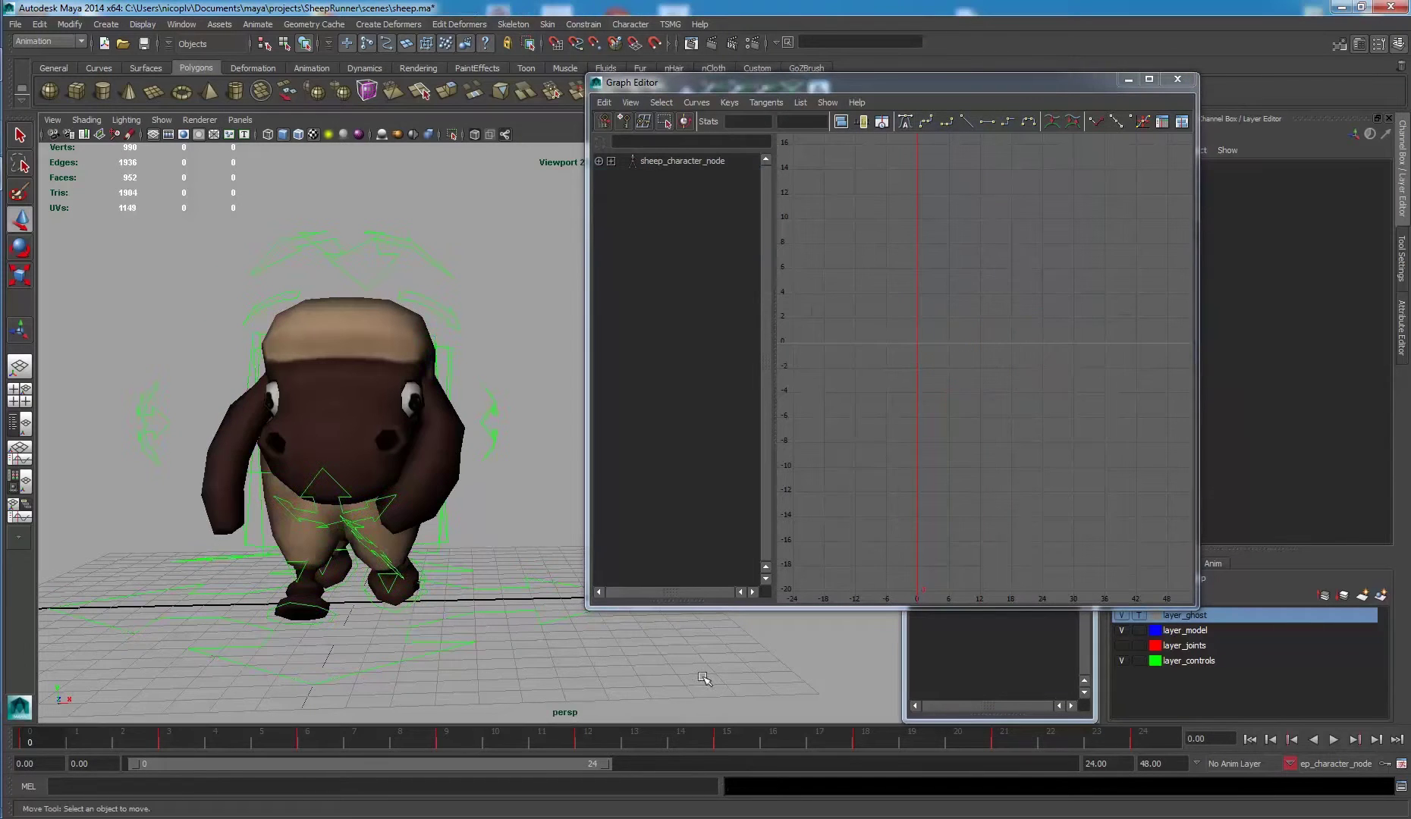
left_click(1334, 740)
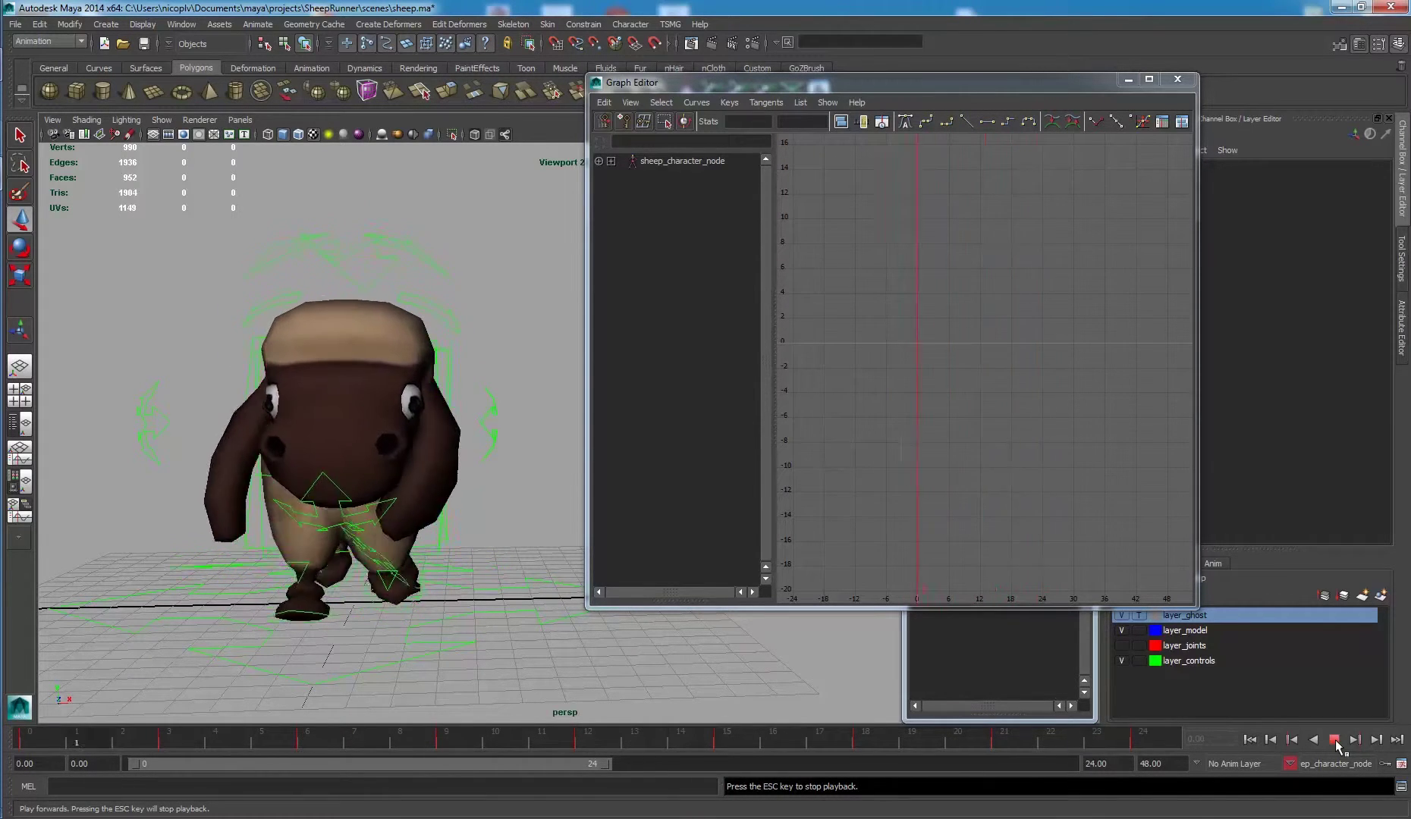
left_click(1334, 739)
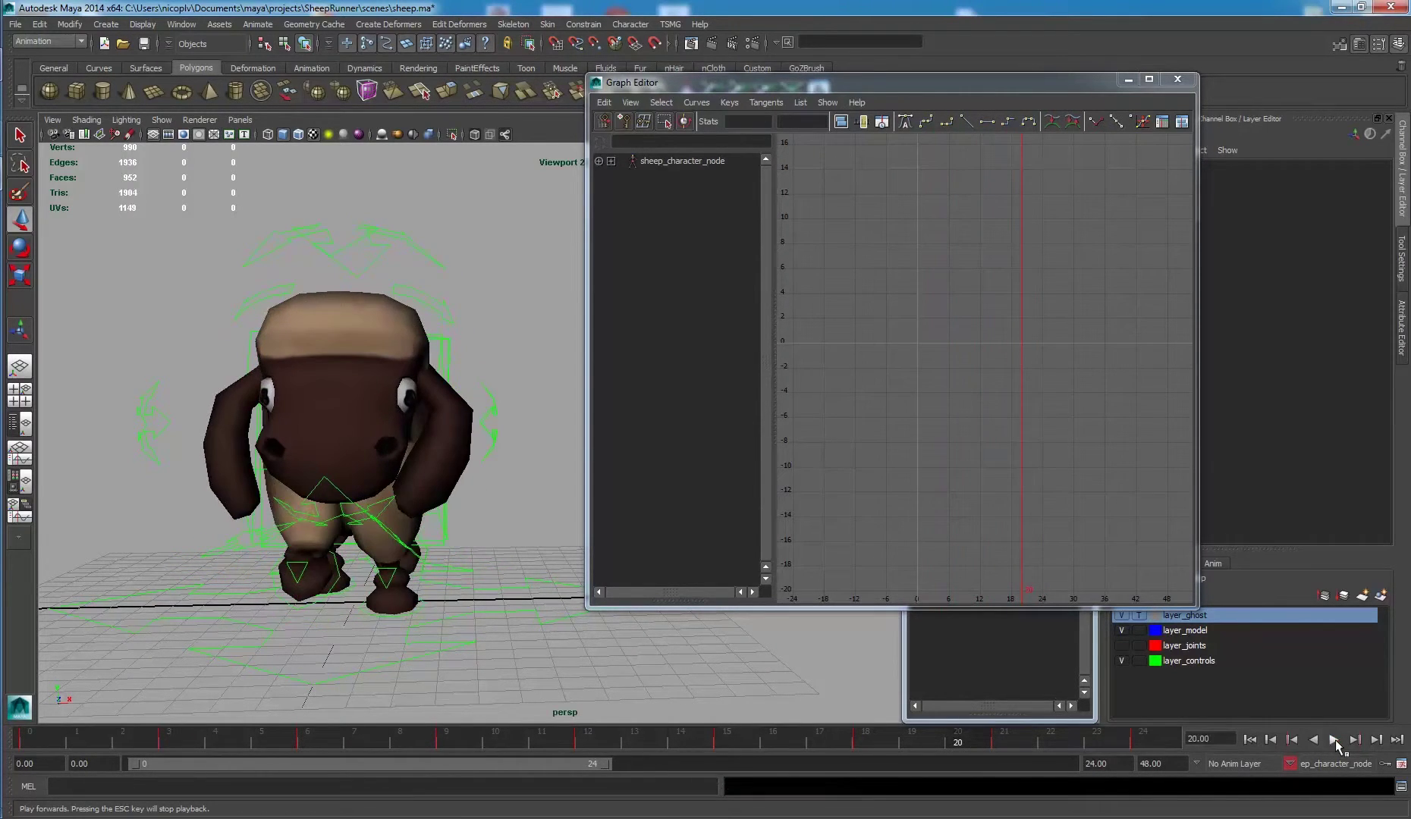
Lower ctrl_endear_left's Translate X key at frame 12 and all ctrl_endear_right Translate X keys by about 0.625.
left_click(402, 540)
left_click(237, 533, "shift")
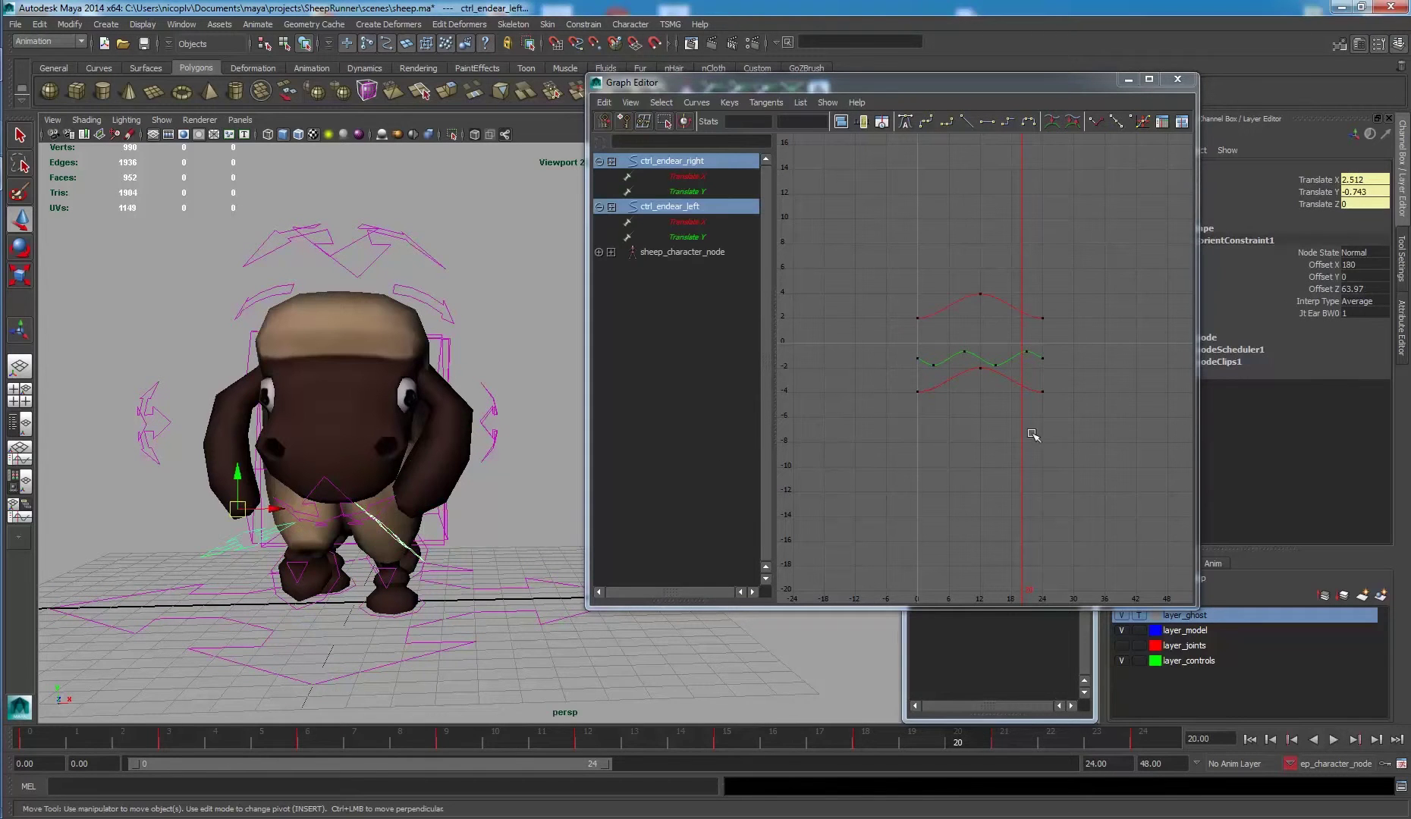
key("f")
right_click_drag(1021, 331, 988, 314, "alt")
left_click_drag(948, 252, 1002, 300)
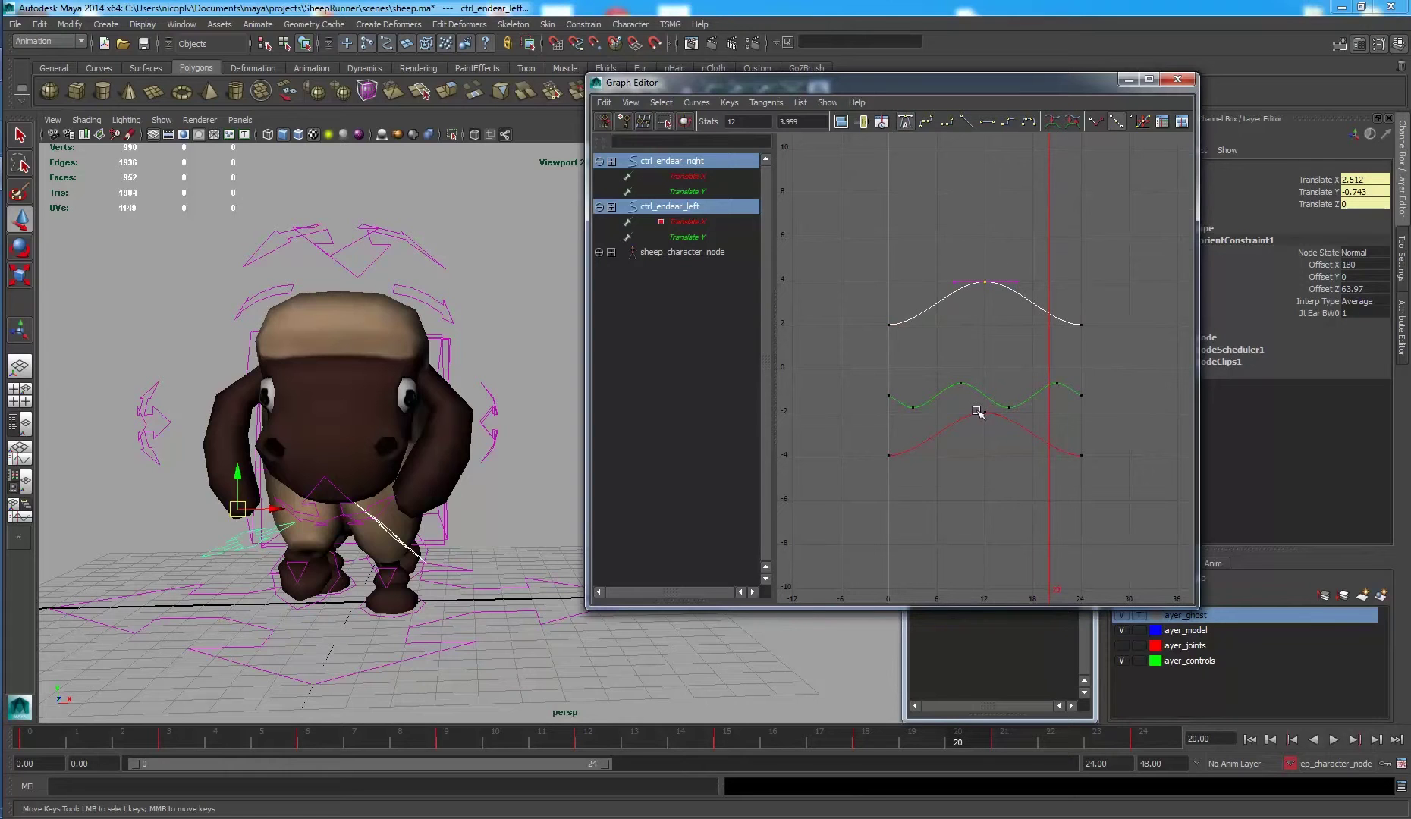
left_click(988, 412, "shift")
key("f")
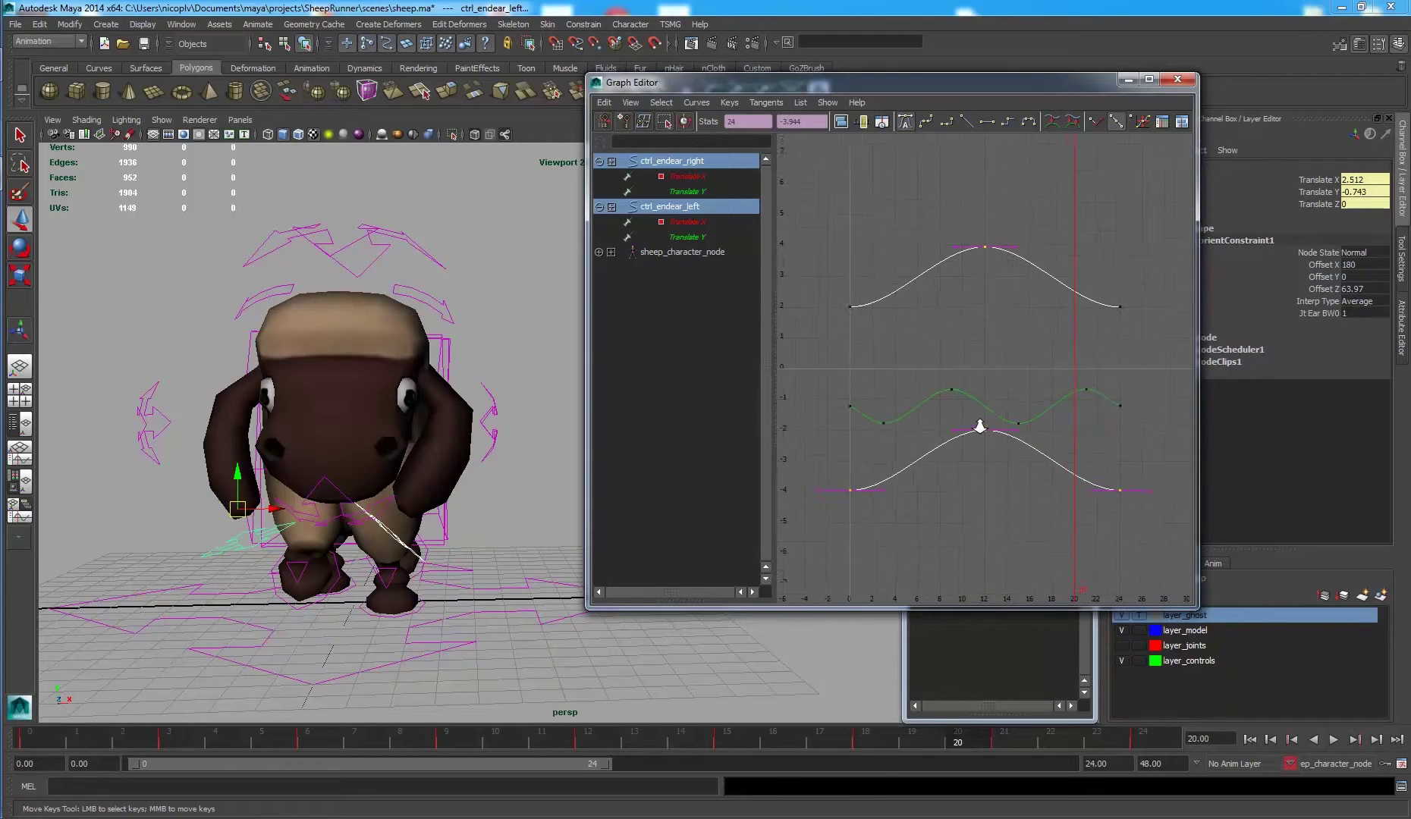
middle_click_drag(999, 250, 990, 277, "shift")
scroll(1020, 314, "down", 4)
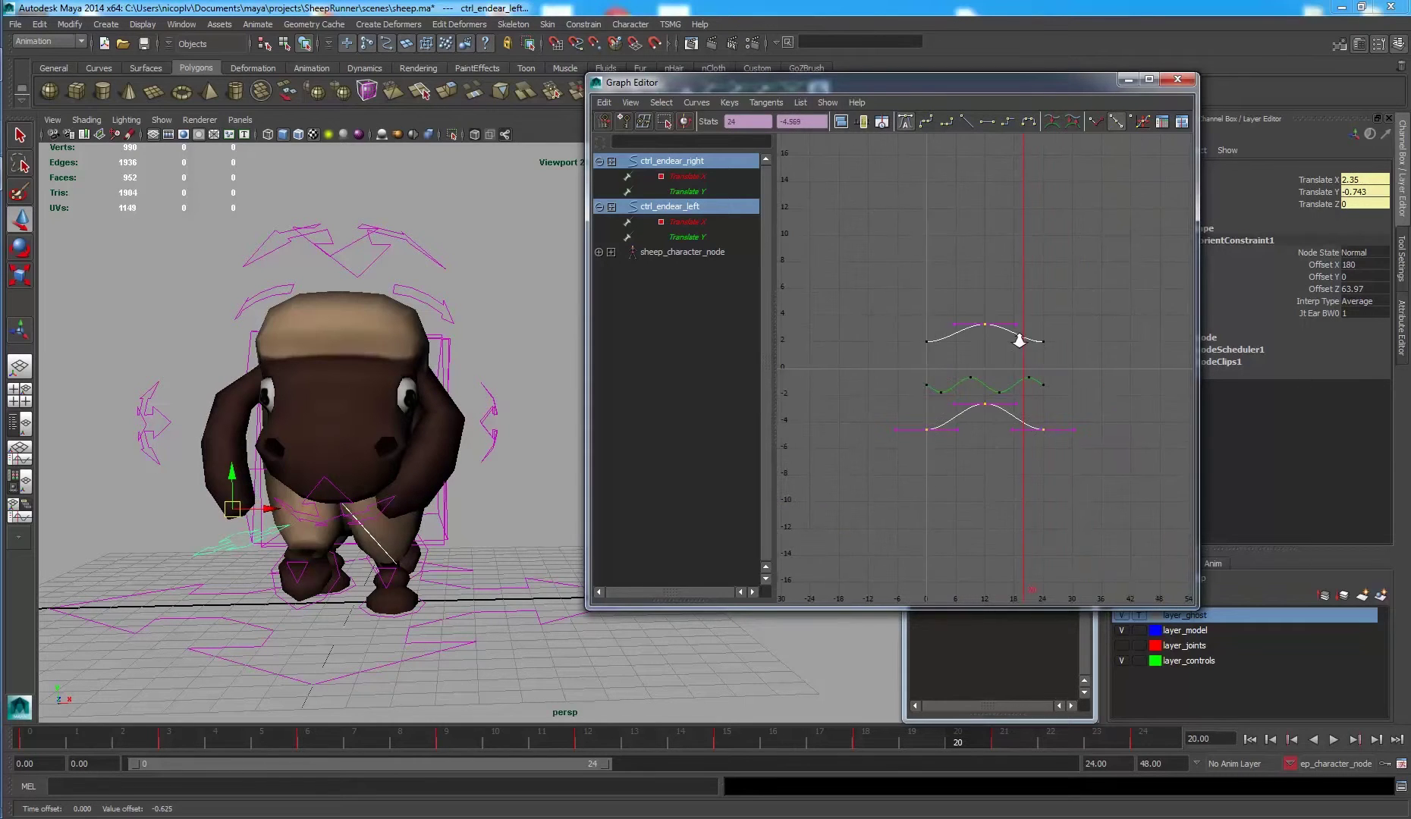
Raise both ctrl_endear Translate X curves' keys at frames 0 and 24 by about 0.609.
scroll(1028, 338, "up", 2)
left_click_drag(1023, 338, 889, 343)
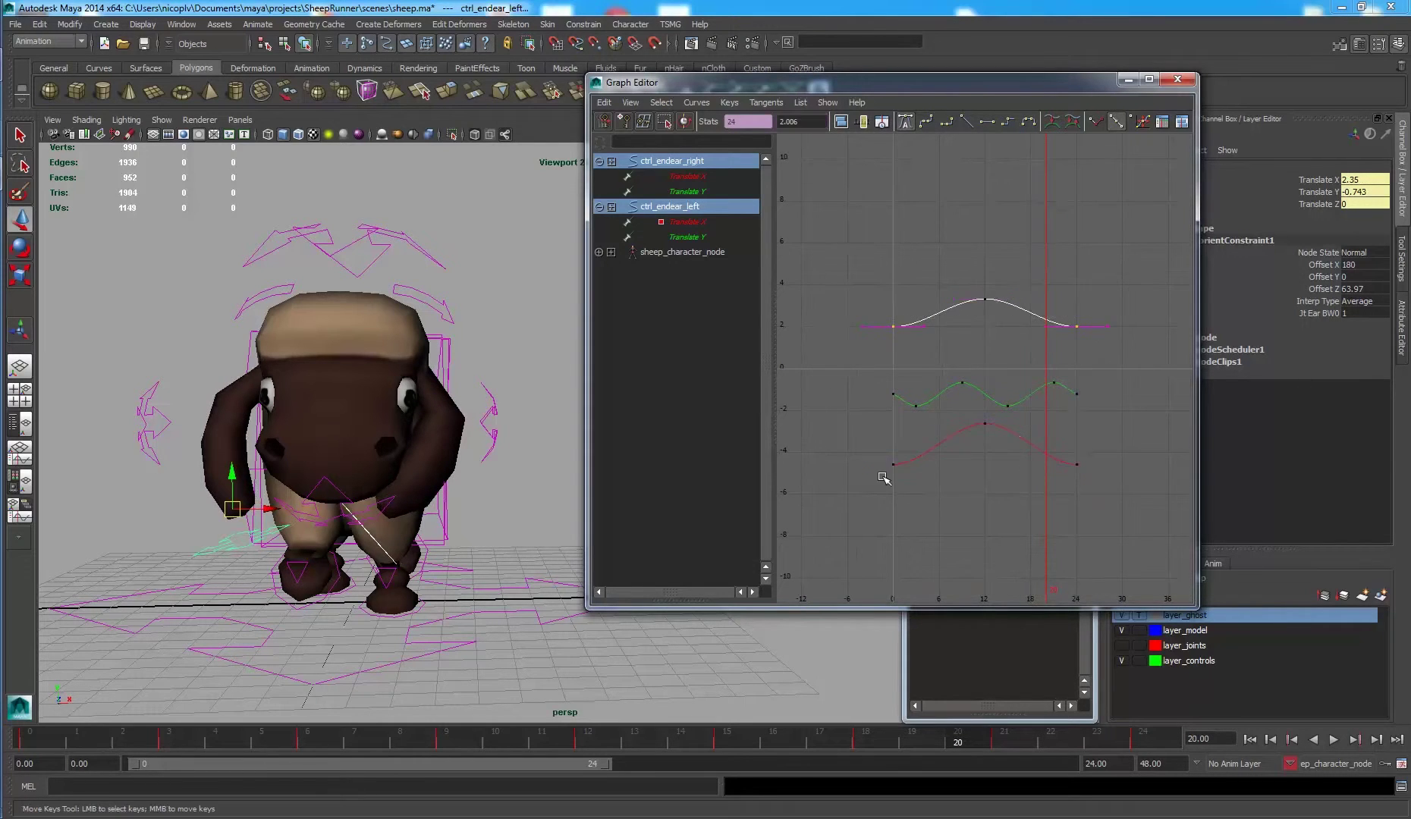
left_click_drag(872, 456, 1135, 542, "shift")
key("f")
middle_click_drag(1024, 338, 1028, 304, "shift")
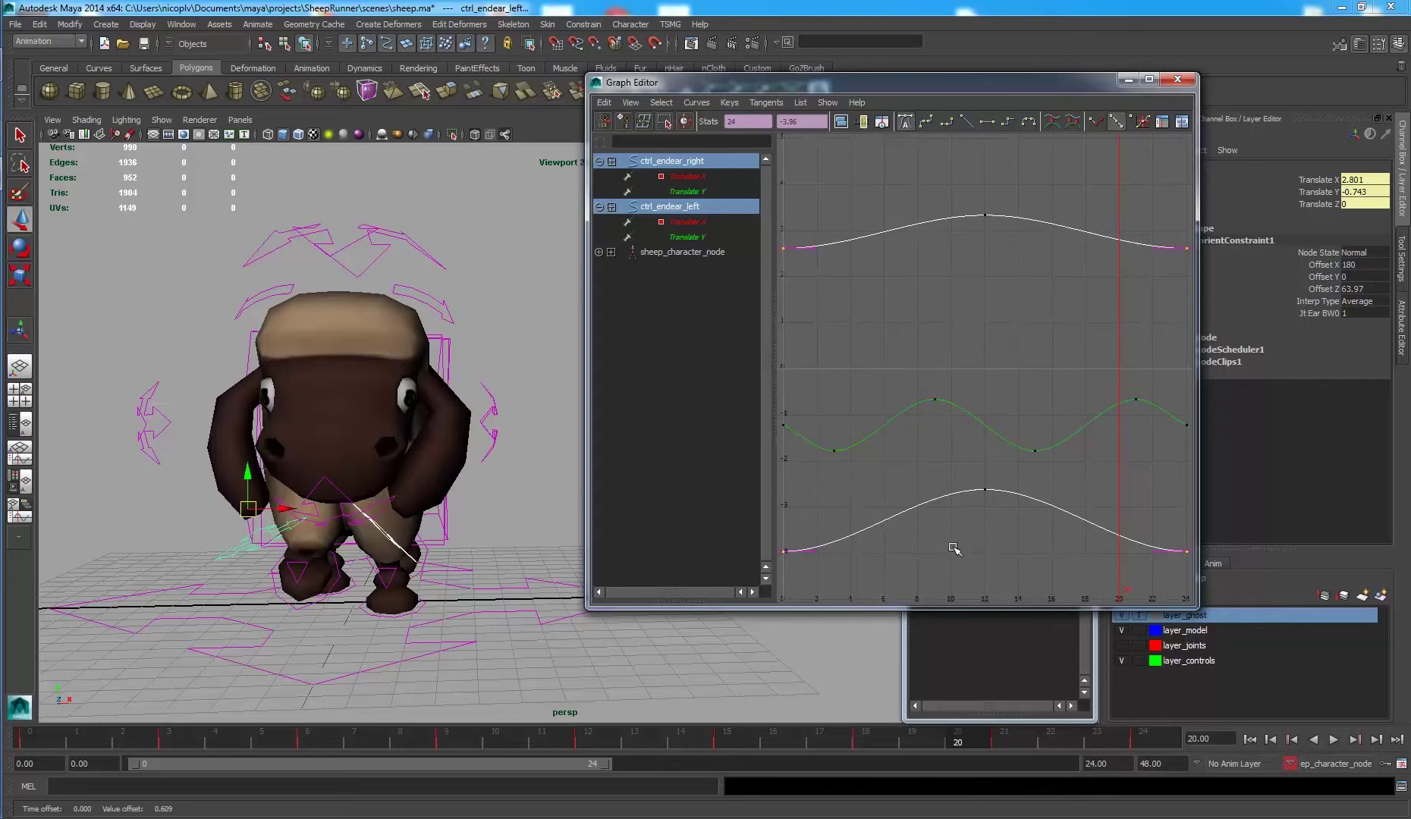
scroll(913, 402, "down", 5)
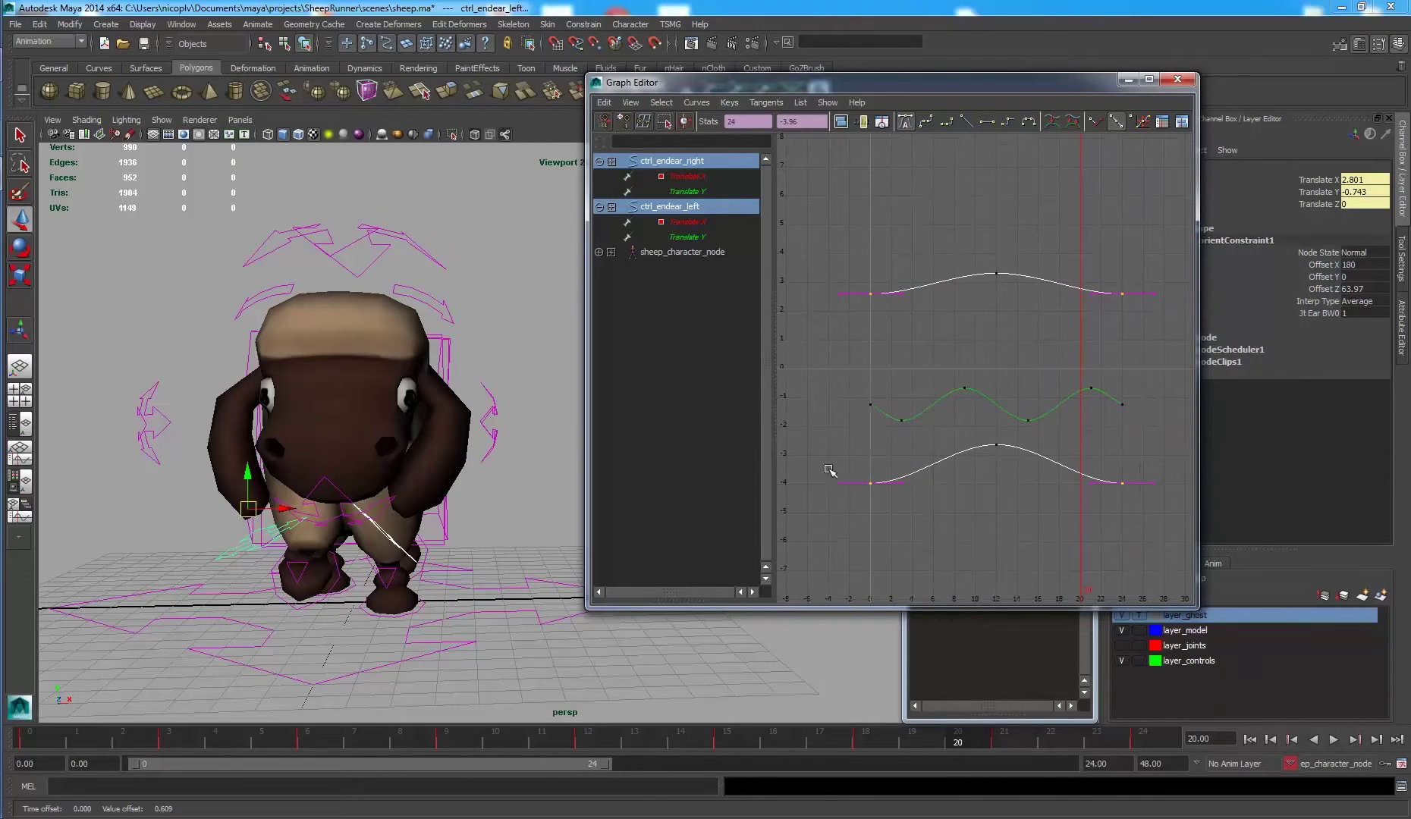
Raise ctrl_endear_right's Translate X keys at frames 0 and 24 to about -3.316.
left_click_drag(1136, 537, 1135, 537)
key("f")
key("a")
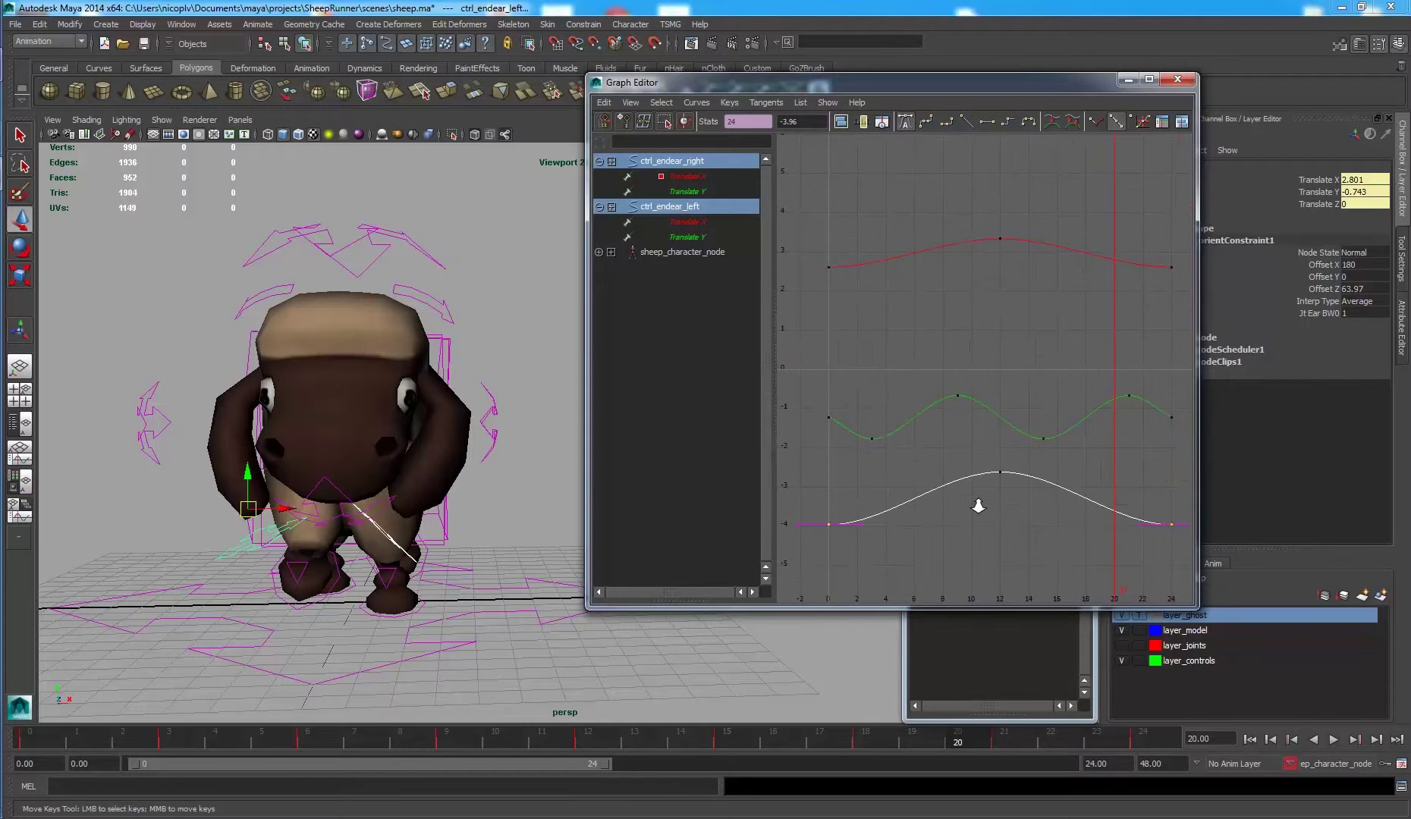
scroll(978, 506, "up", 3)
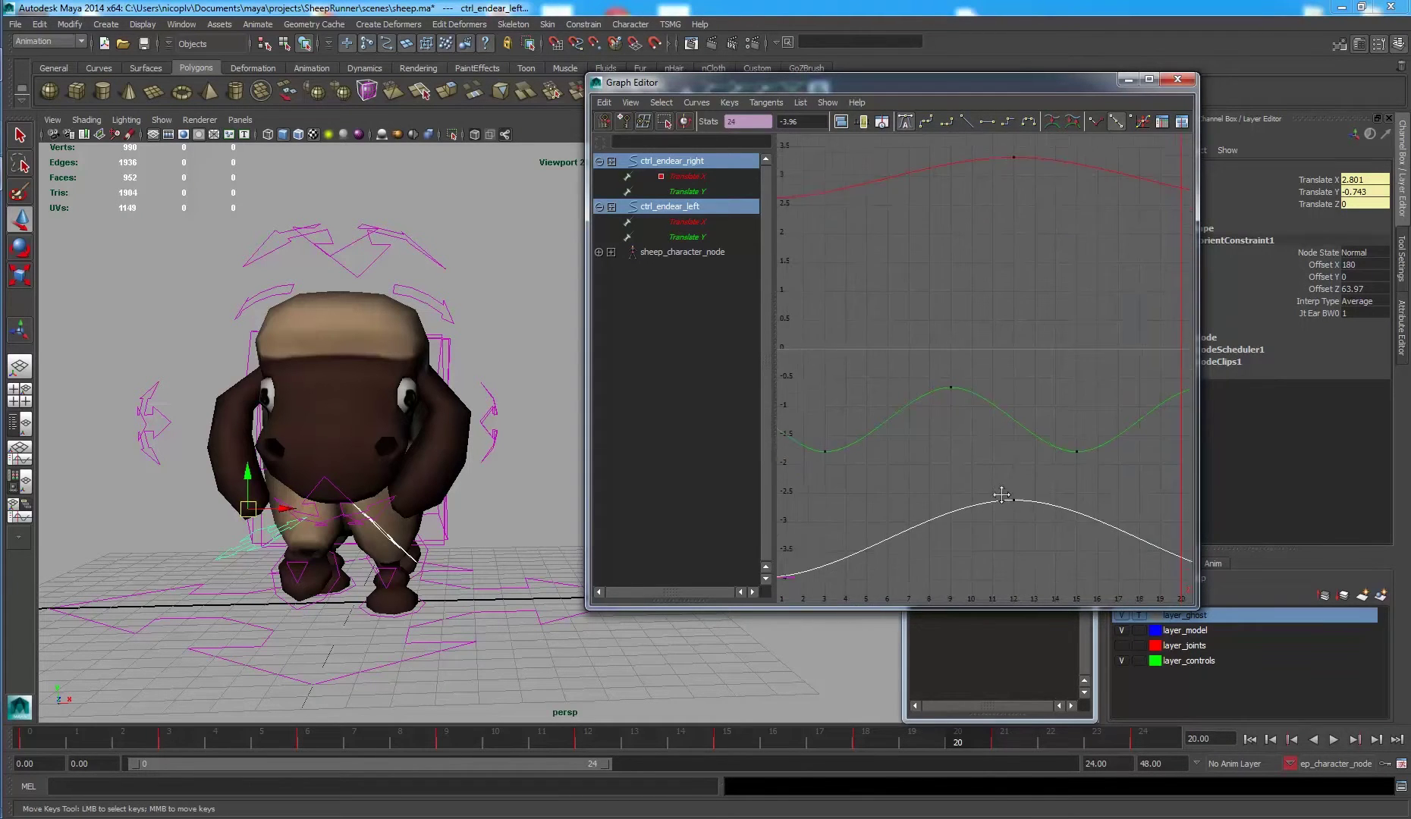
middle_click_drag(1001, 494, 1065, 408, "alt")
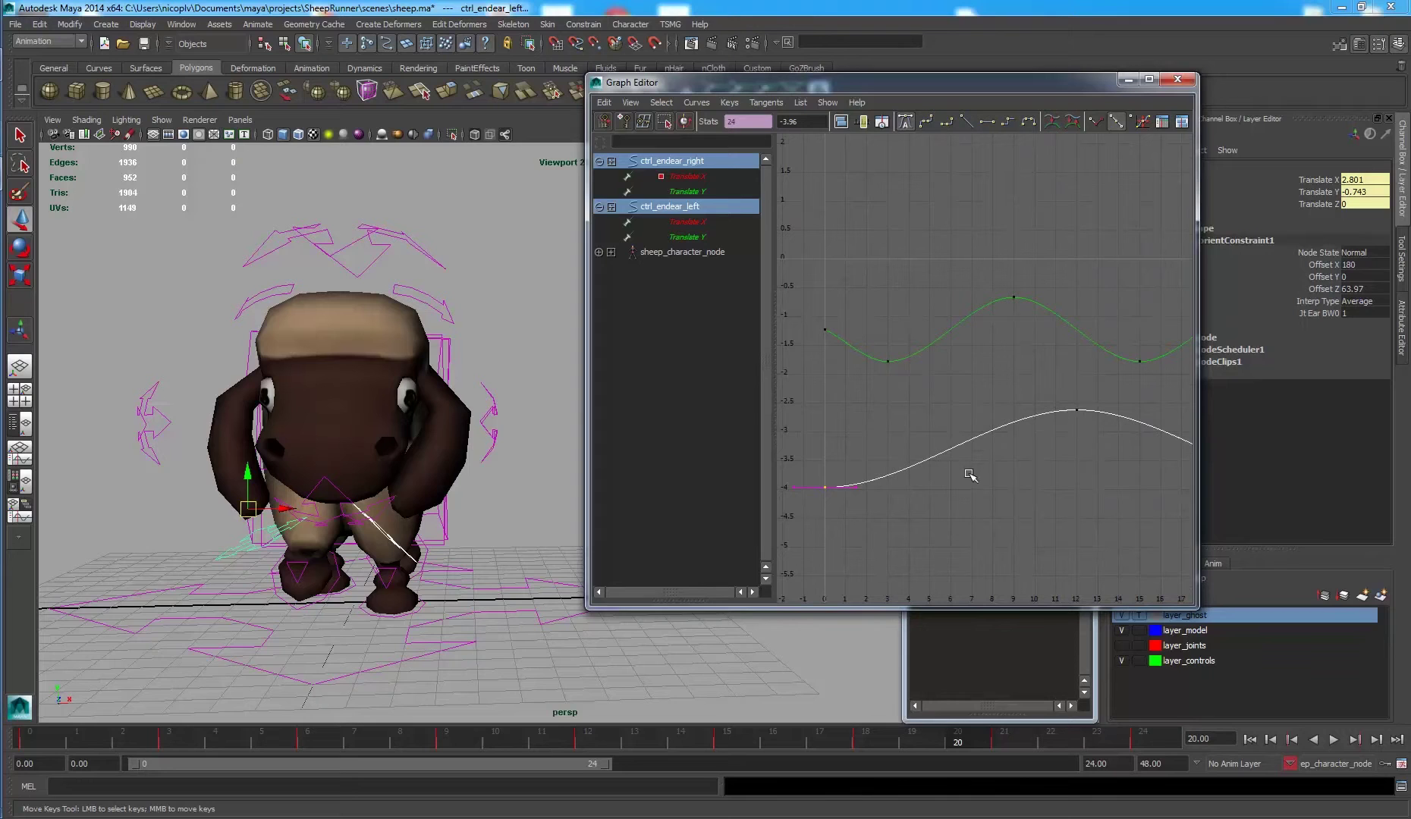
middle_click_drag(971, 475, 972, 446)
key("a")
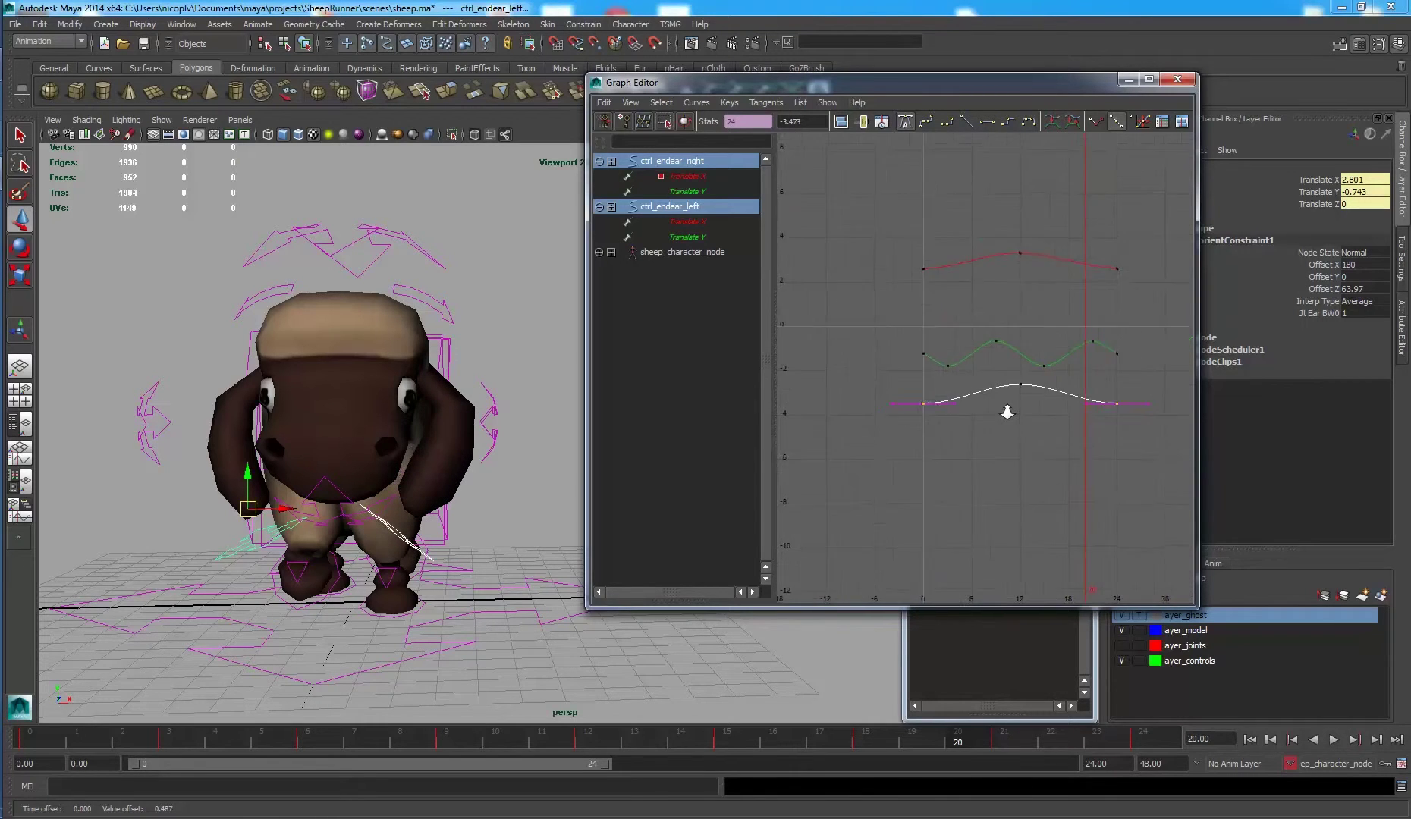
right_click_drag(1008, 412, 1027, 410, "alt")
right_click_drag(903, 208, 932, 215, "alt")
middle_click_drag(948, 232, 1047, 451, "alt")
middle_click_drag(999, 257, 983, 178, "alt")
middle_click_drag(964, 385, 980, 205, "alt")
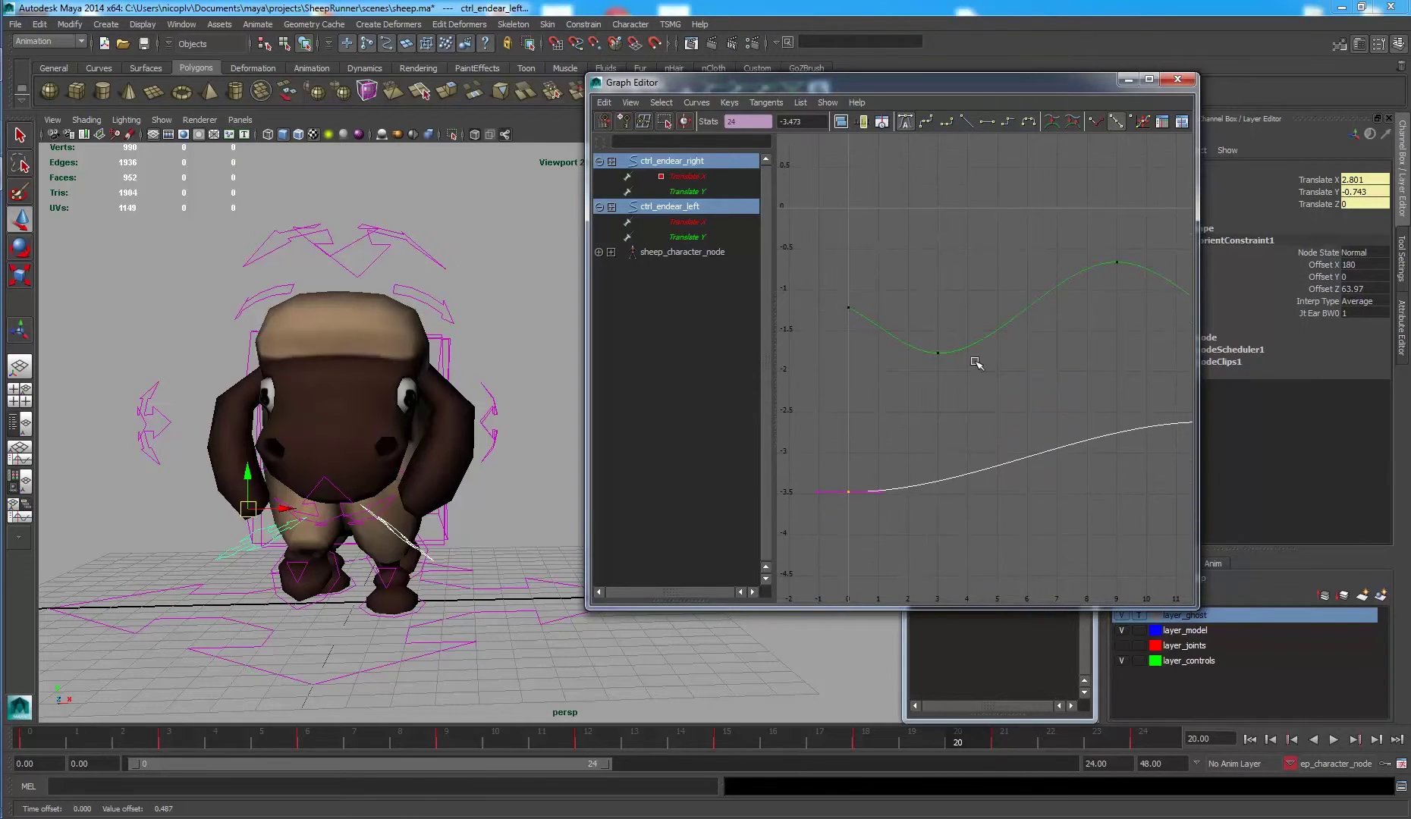
middle_click_drag(967, 413, 968, 399, "shift")
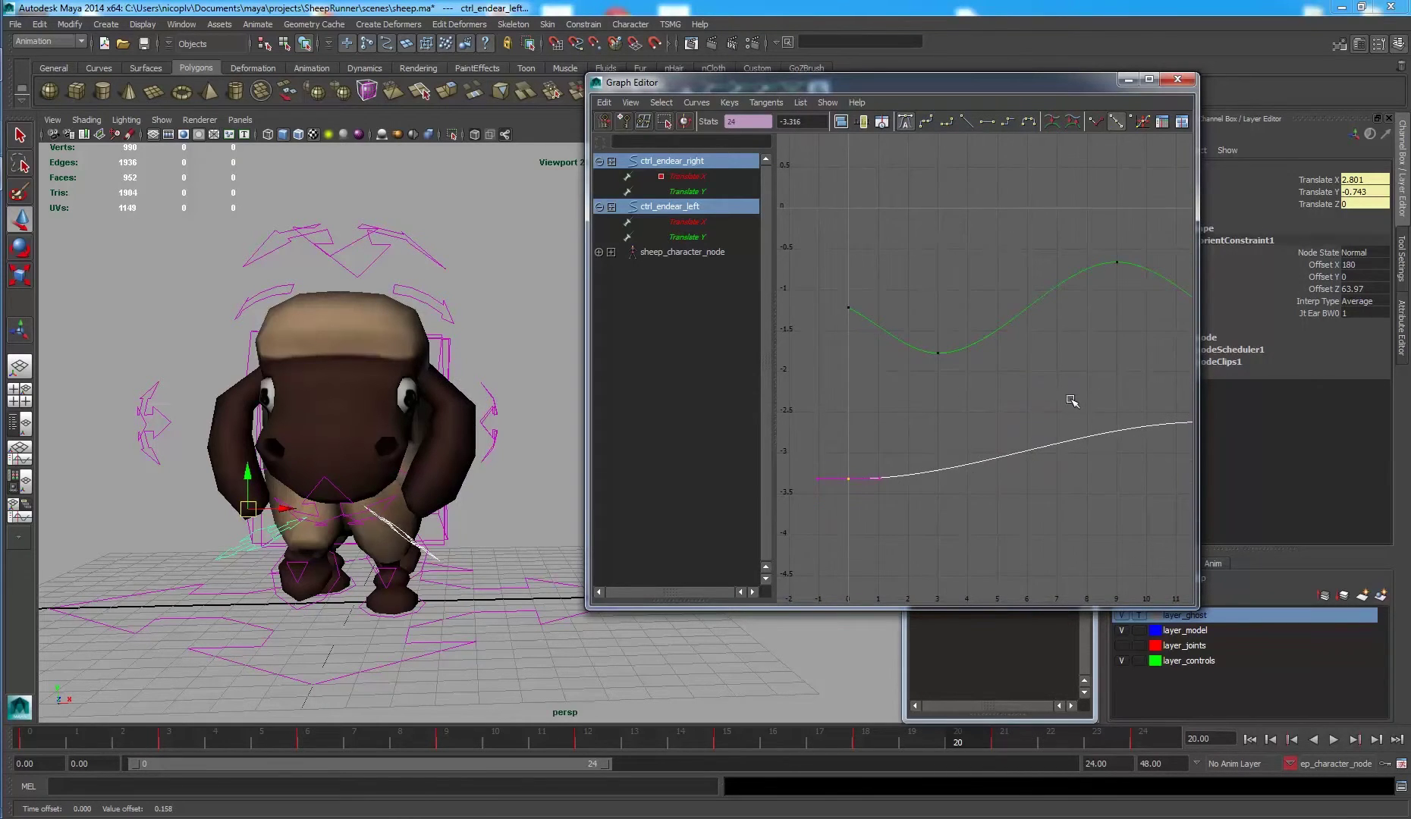
Examine the ctrl_endear Translate X and Translate Y curves and play the cycle from frame 0 to review the ears.
middle_click_drag(1071, 401, 953, 372, "shift")
left_click_drag(1026, 381, 1088, 423)
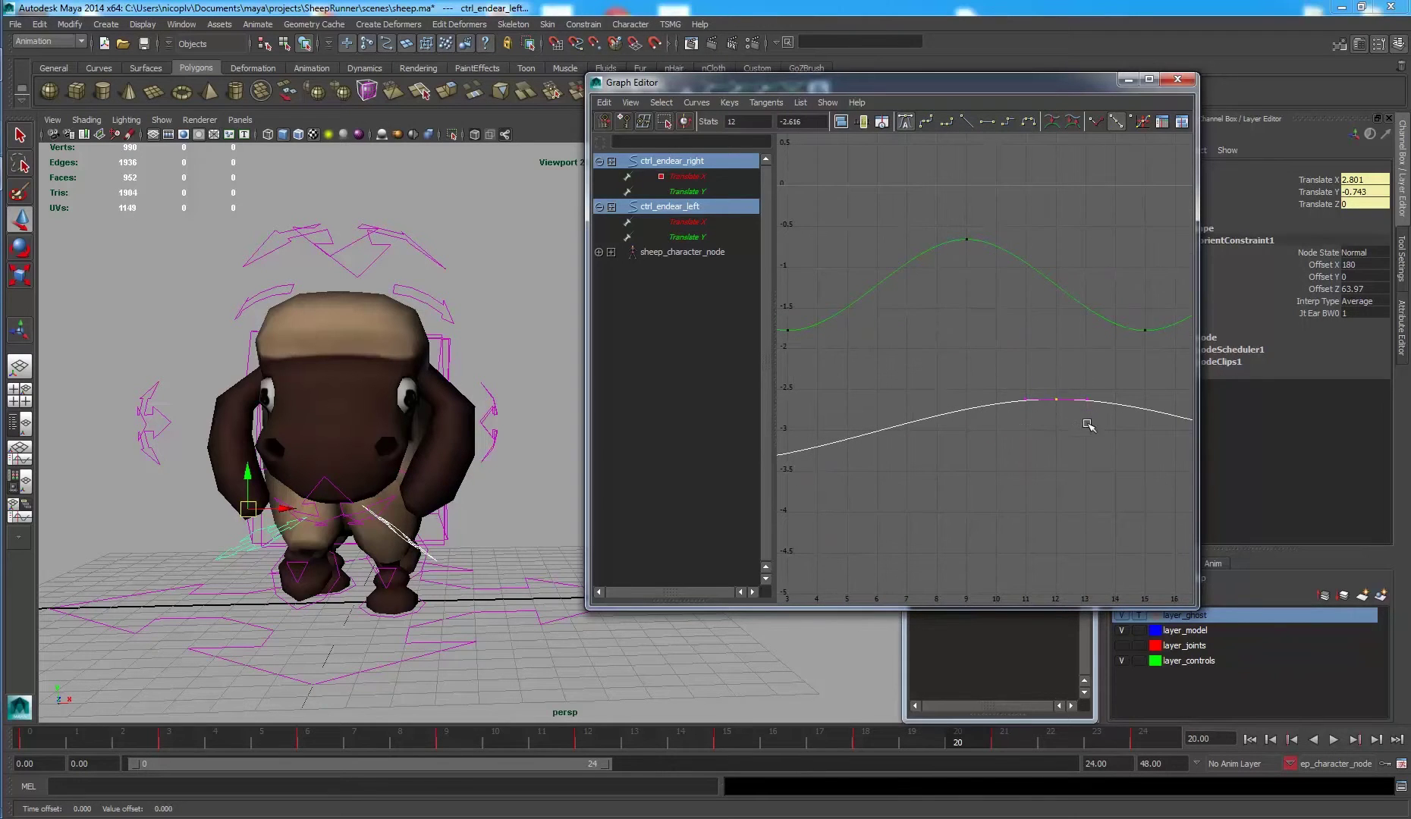
left_click(1007, 356)
scroll(1083, 387, "down", 5)
middle_click_drag(955, 332, 954, 351, "alt")
middle_click_drag(1068, 379, 1025, 379, "alt")
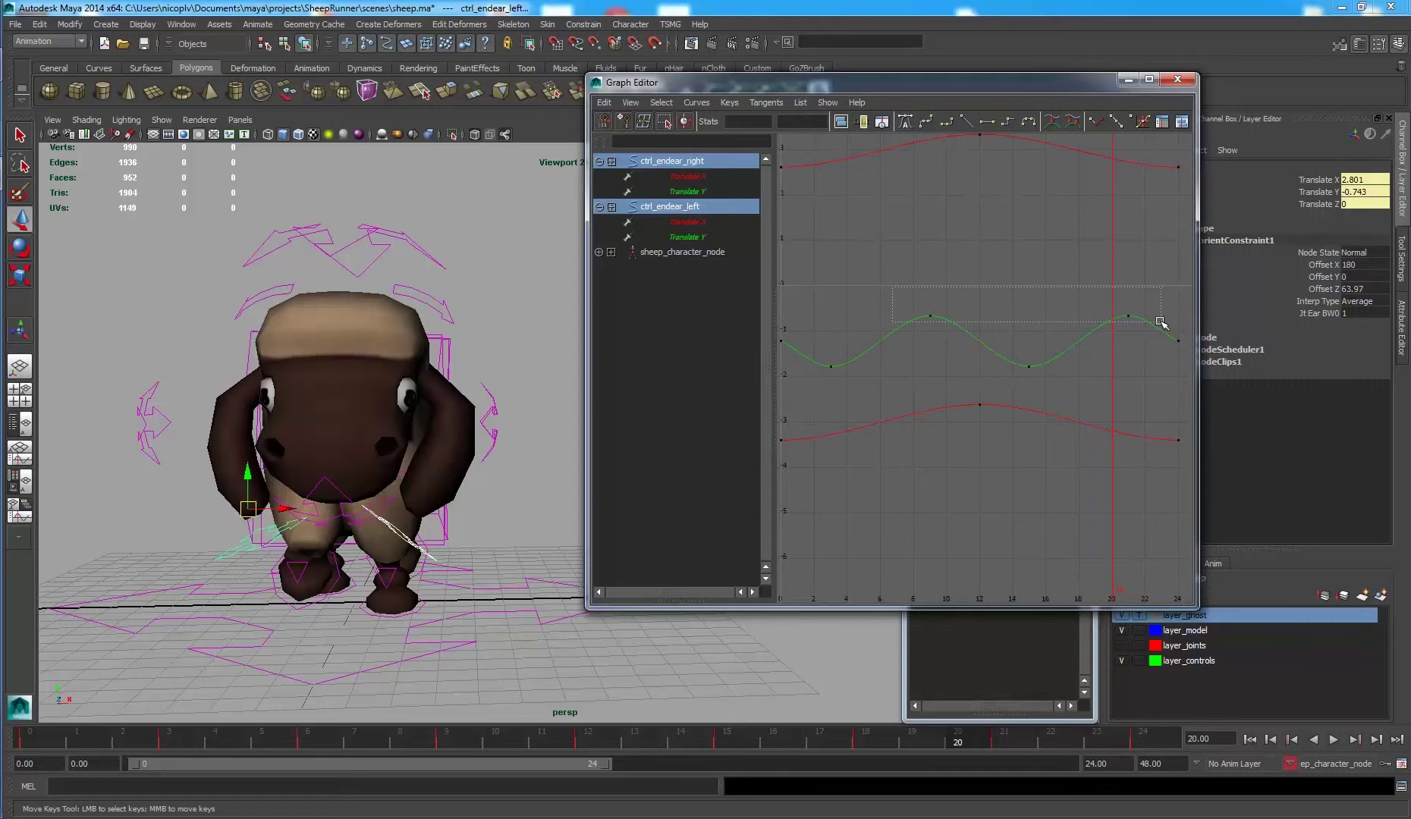
left_click_drag(1160, 322, 1161, 323)
scroll(1138, 365, "down", 2)
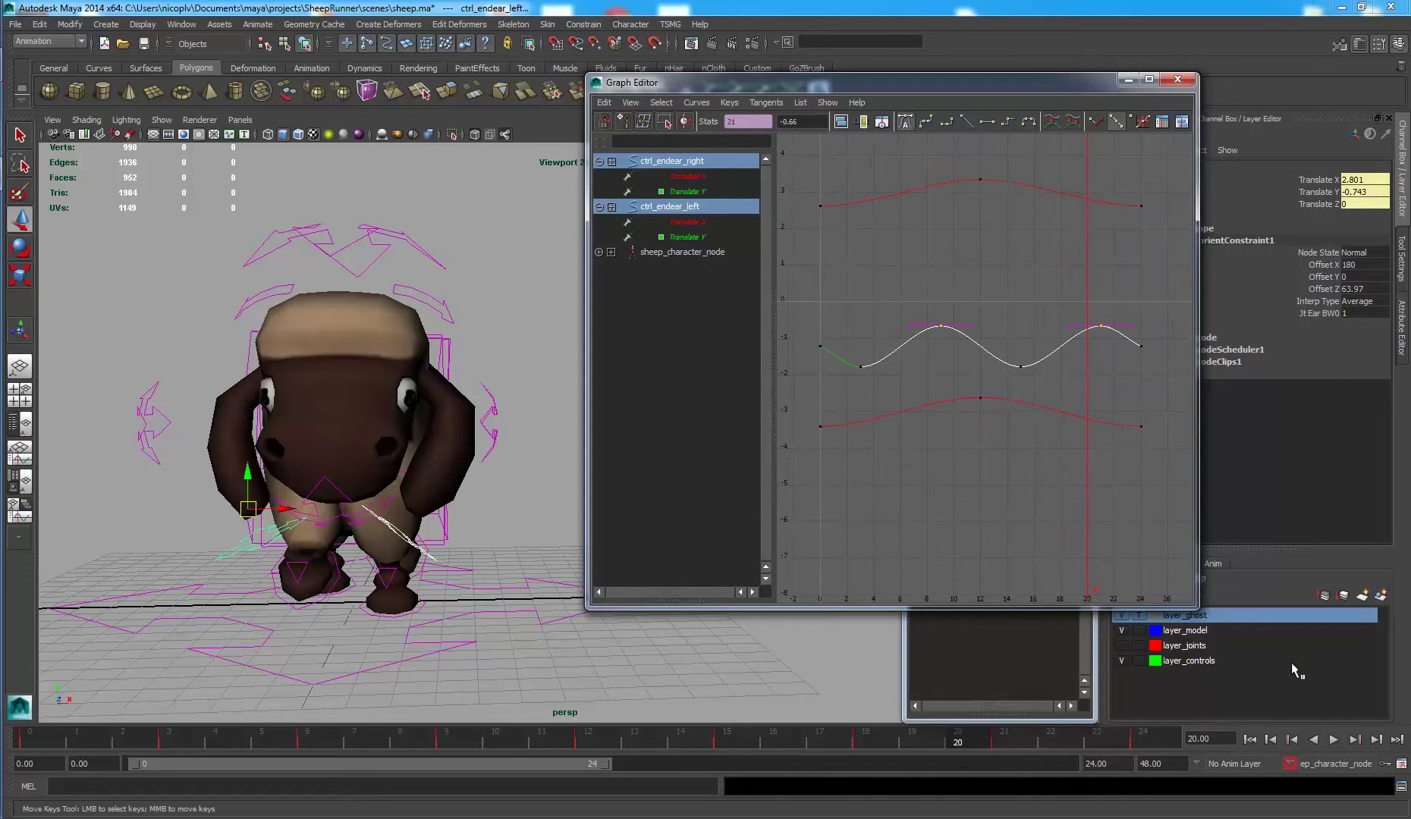
left_click(1250, 739)
left_click(1334, 740)
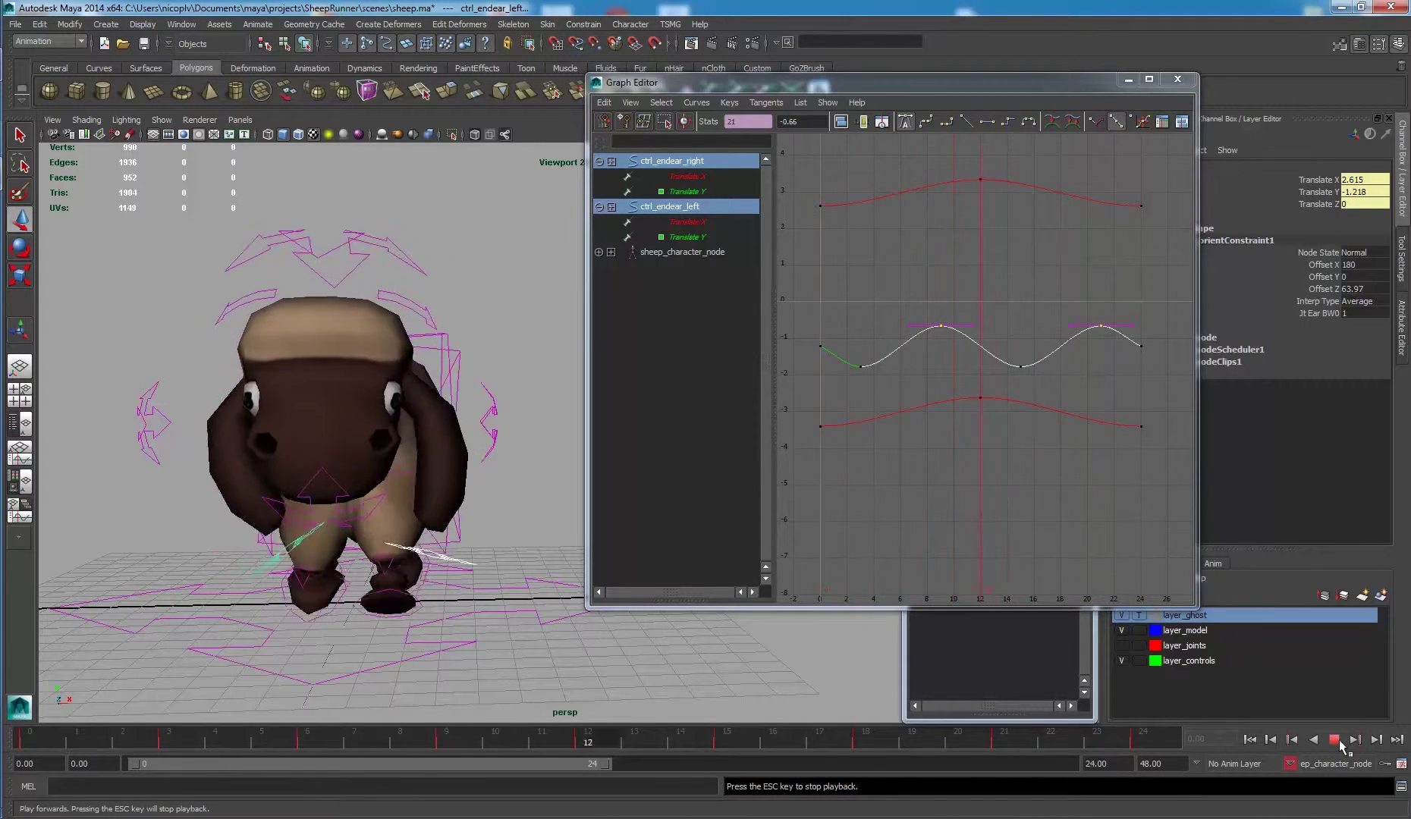
left_click(1335, 740)
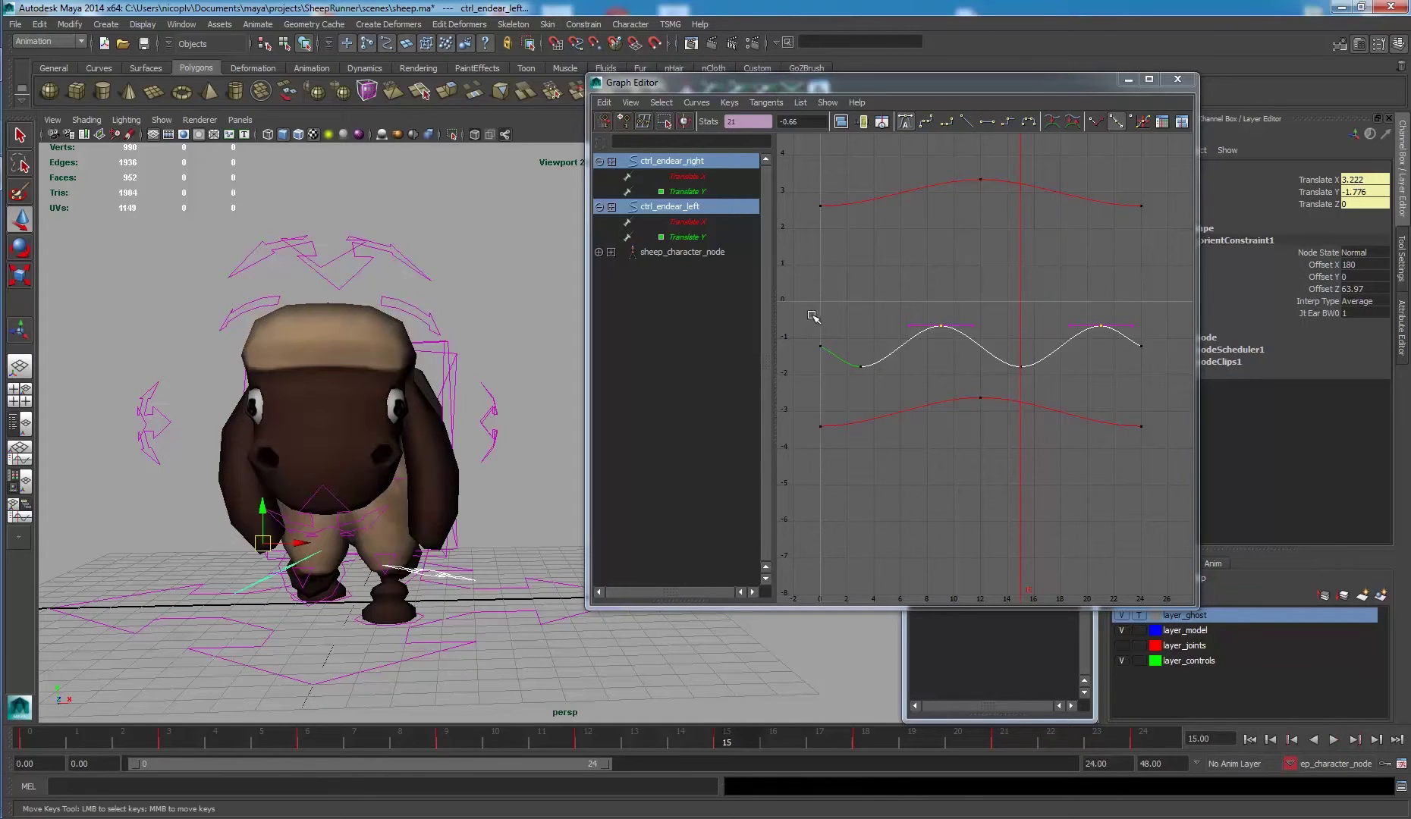
Lower all Translate Y keys of both ctrl_endear controls by about 0.124.
left_click_drag(813, 317, 1158, 379)
middle_click_drag(1124, 375, 1125, 388, "shift")
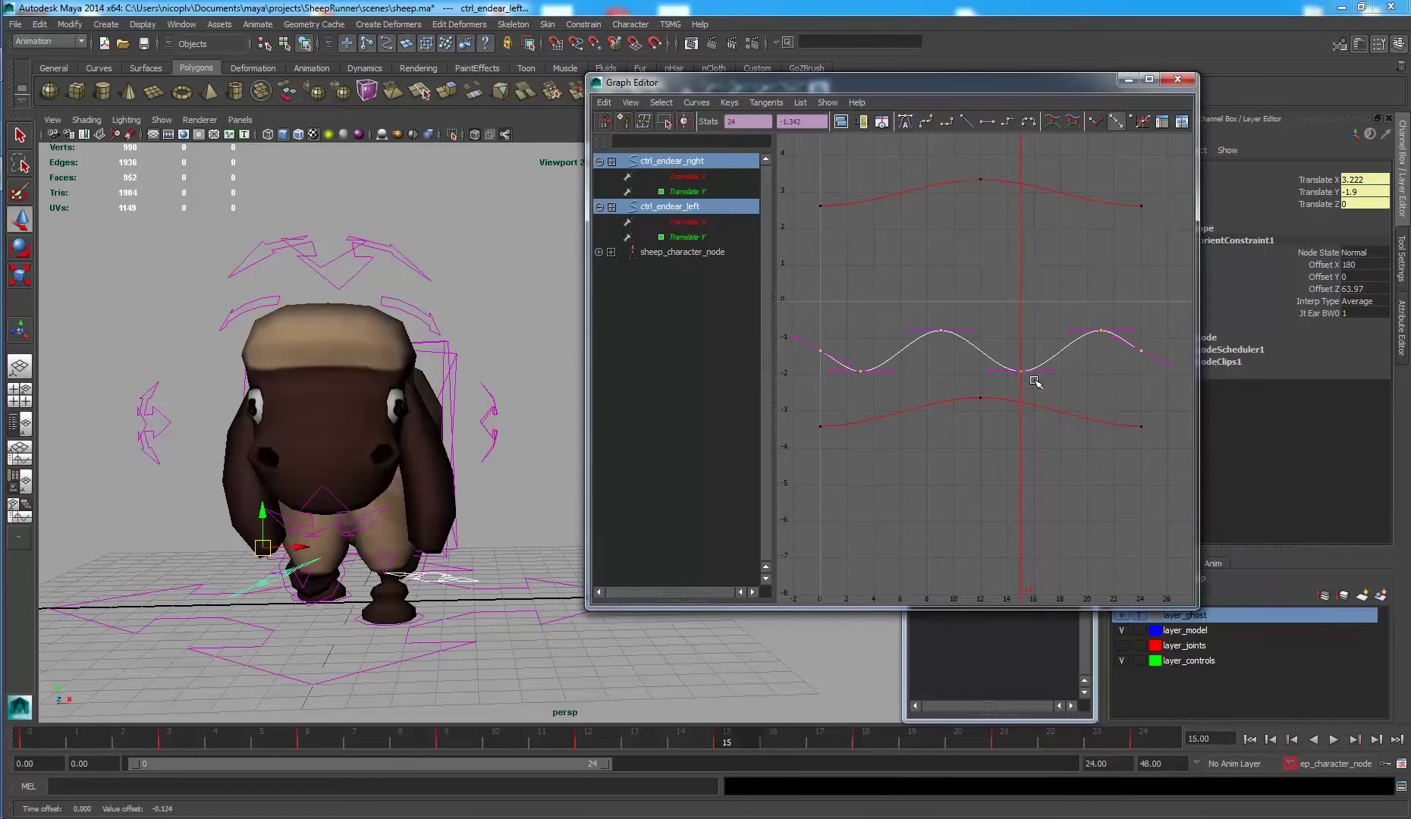
Scale both ctrl_endear Translate Y curves' keys vertically about their low value of -1.9 to flatten the up-and-down swing.
key("r")
middle_click_drag(1021, 362, 1023, 379, "shift")
left_click(1049, 419)
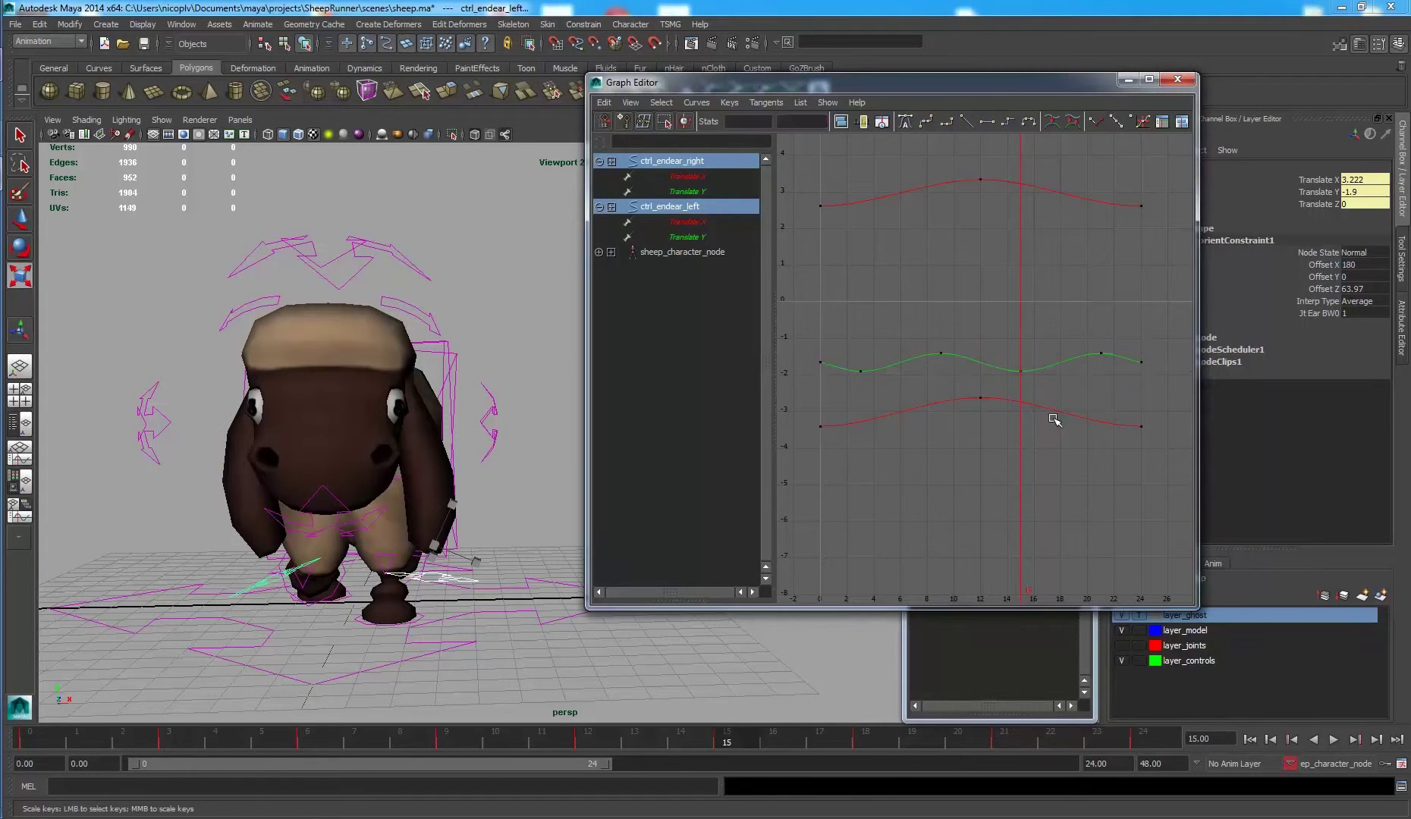
Play the cycle from frame 0 and review the ear motion from the front and the side.
left_click(1250, 740)
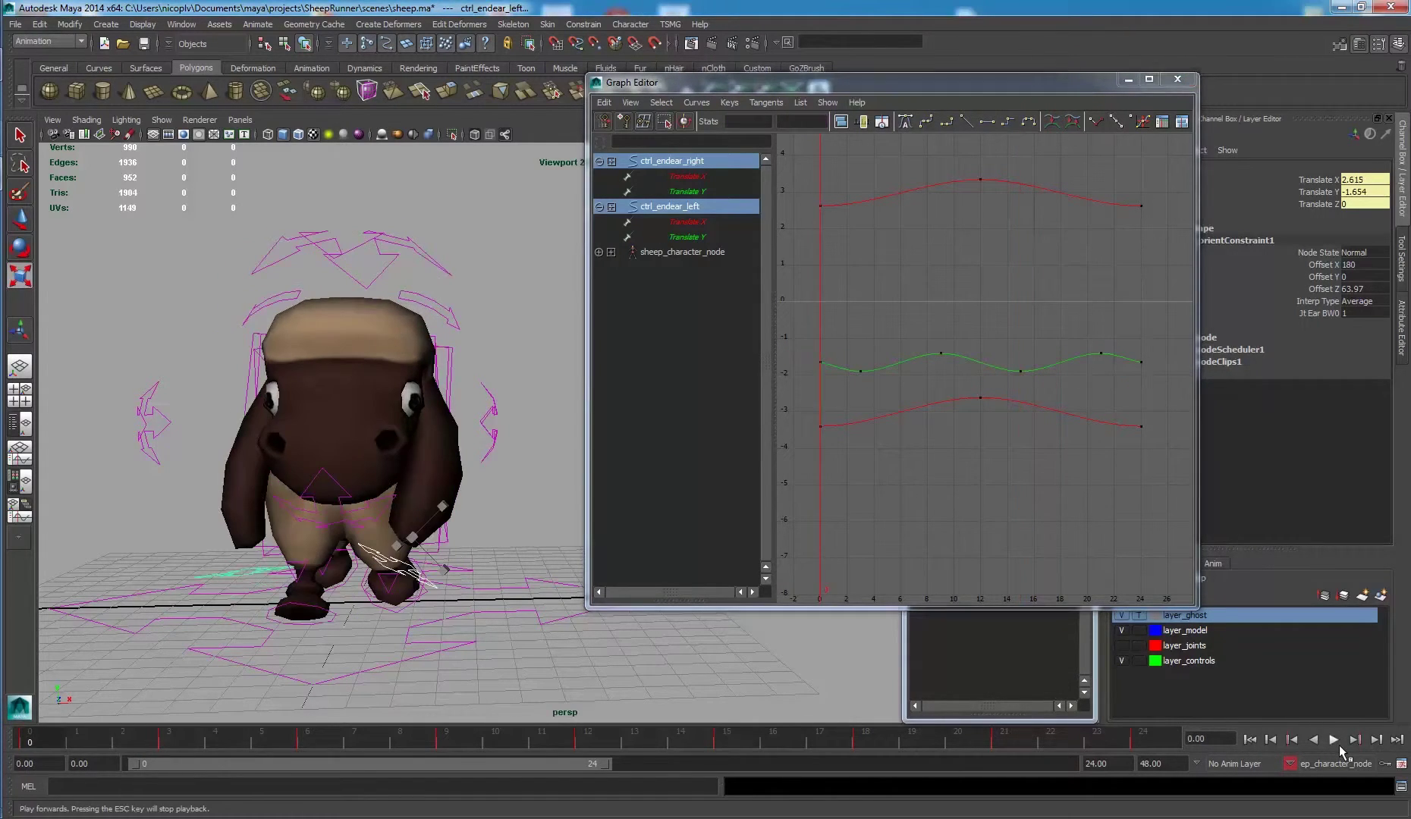
left_click(1335, 742)
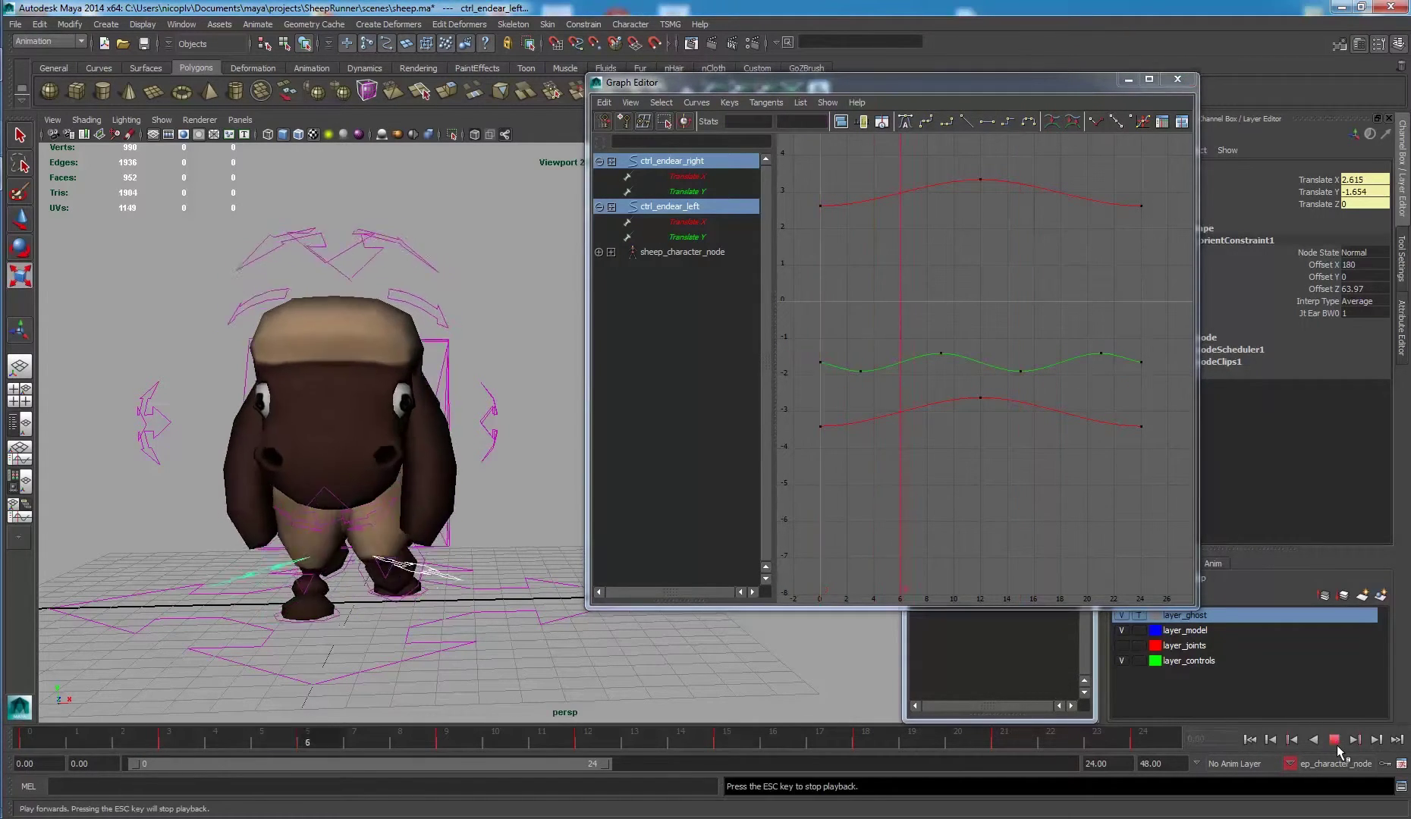
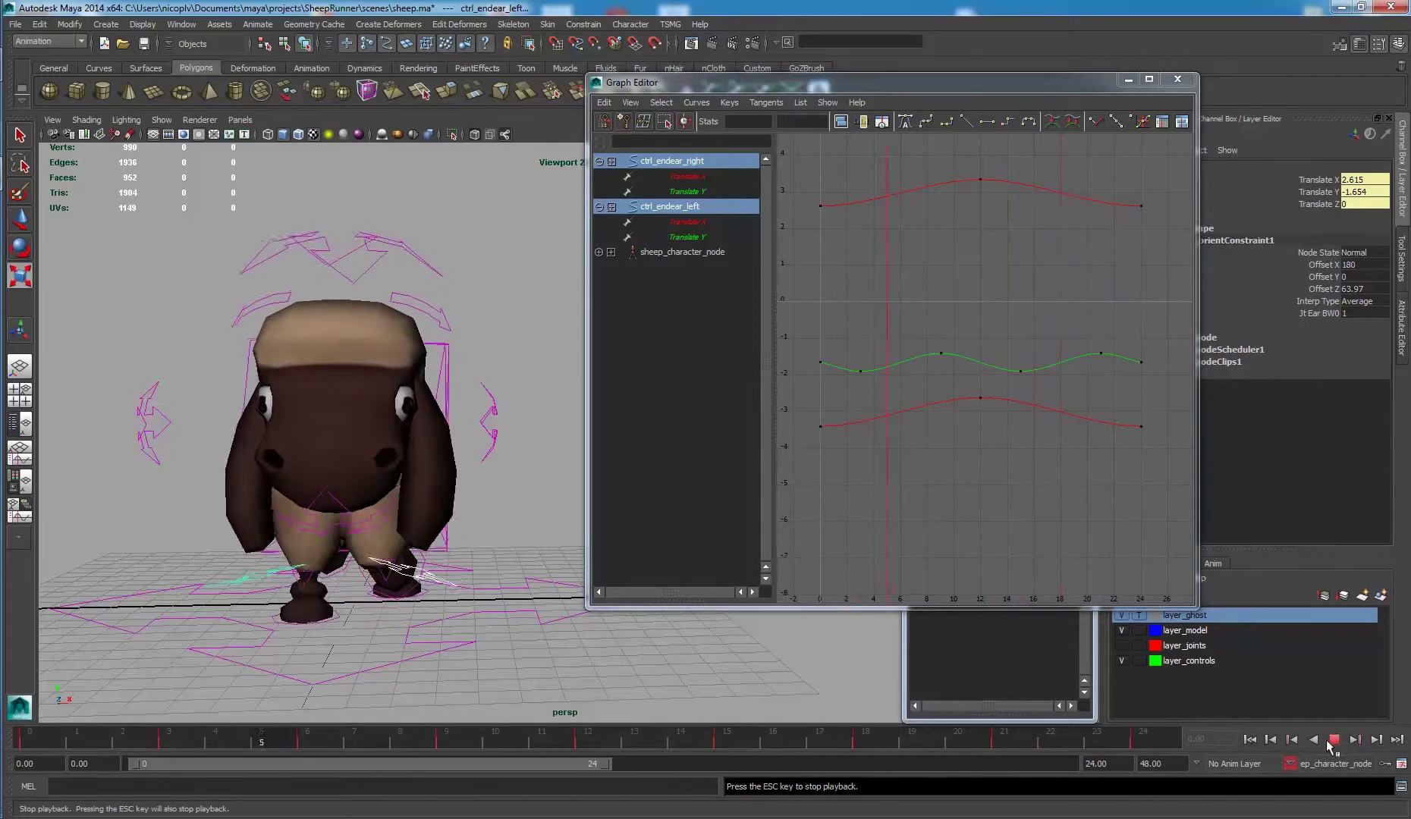
key("Escape")
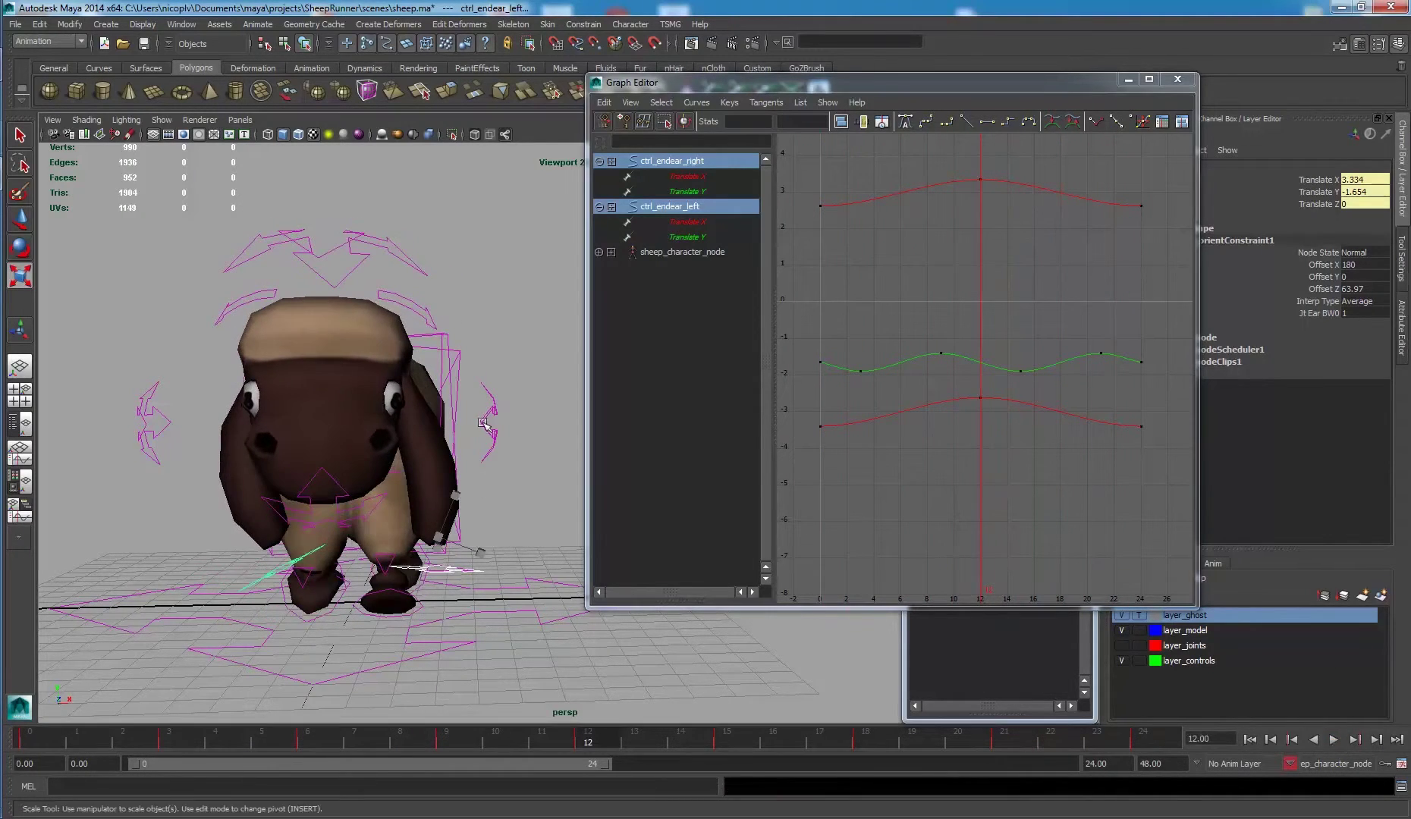
left_click_drag(486, 425, 313, 409, "alt")
left_click(448, 274)
scroll(460, 368, "down", 4)
left_click(1250, 739)
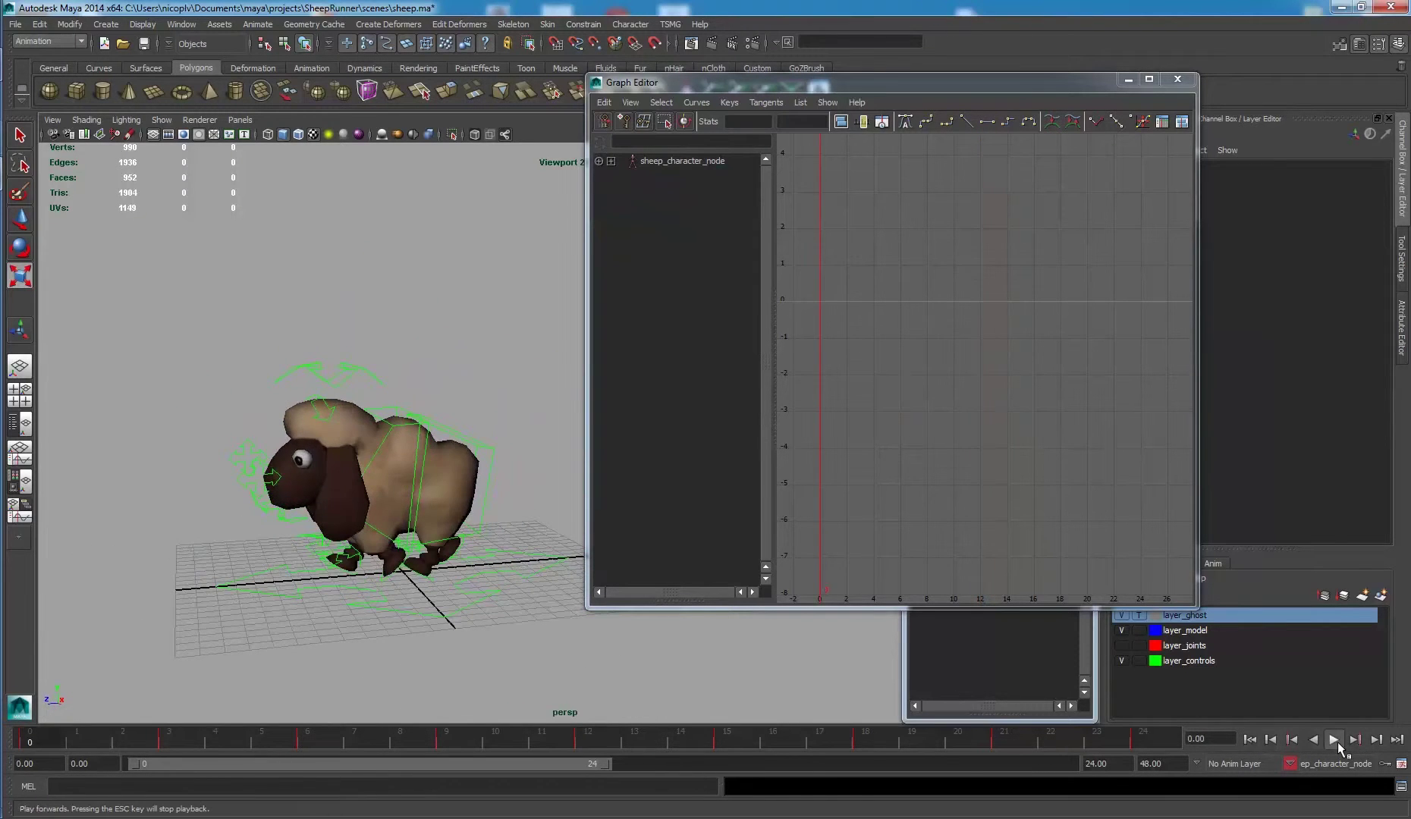
left_click(1335, 741)
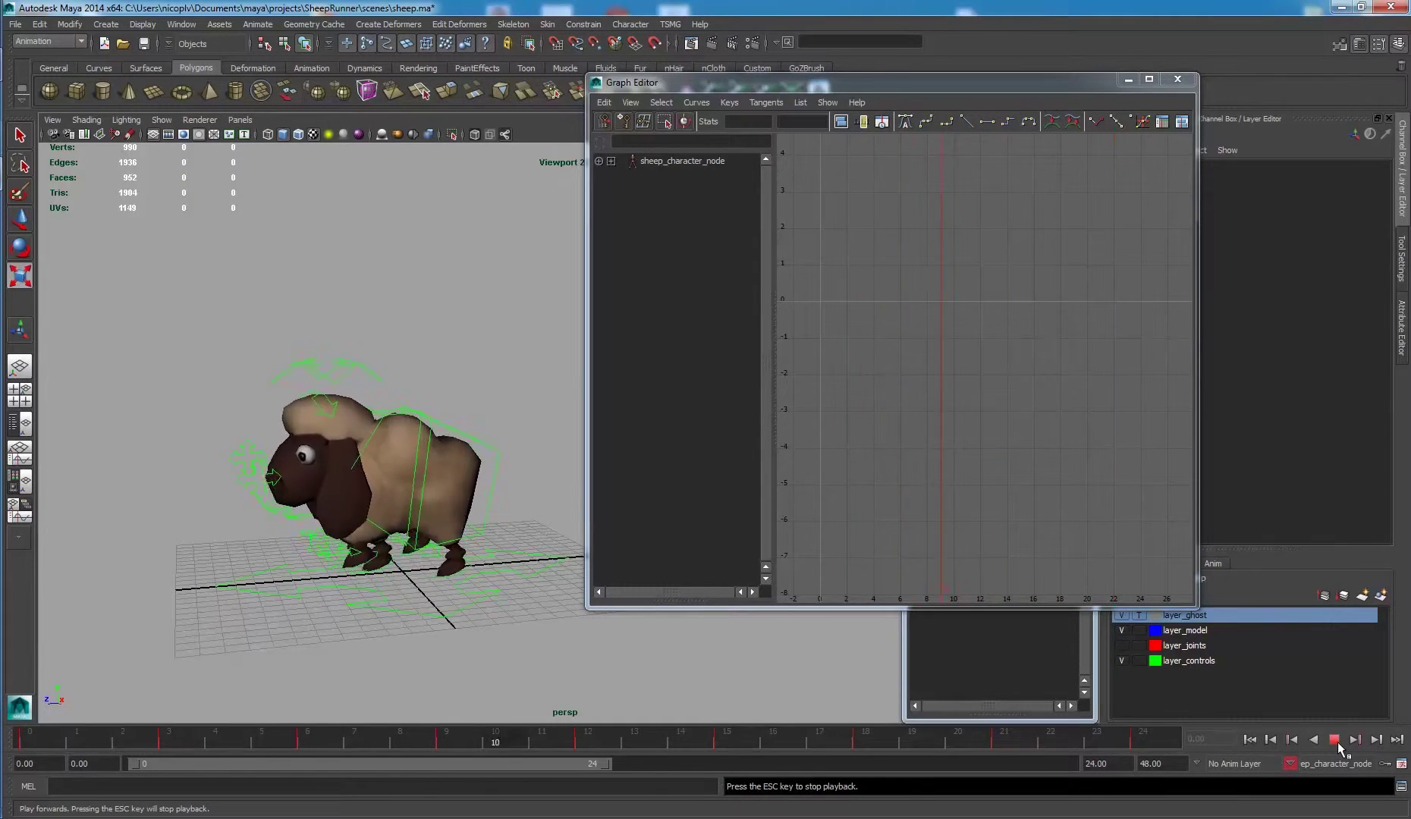
left_click(1335, 740)
left_click_drag(325, 446, 403, 455, "alt")
Pin the ctrl_head Rotate Y curve and show it together with both ctrl_endear controls' curves for comparison.
left_click(289, 629)
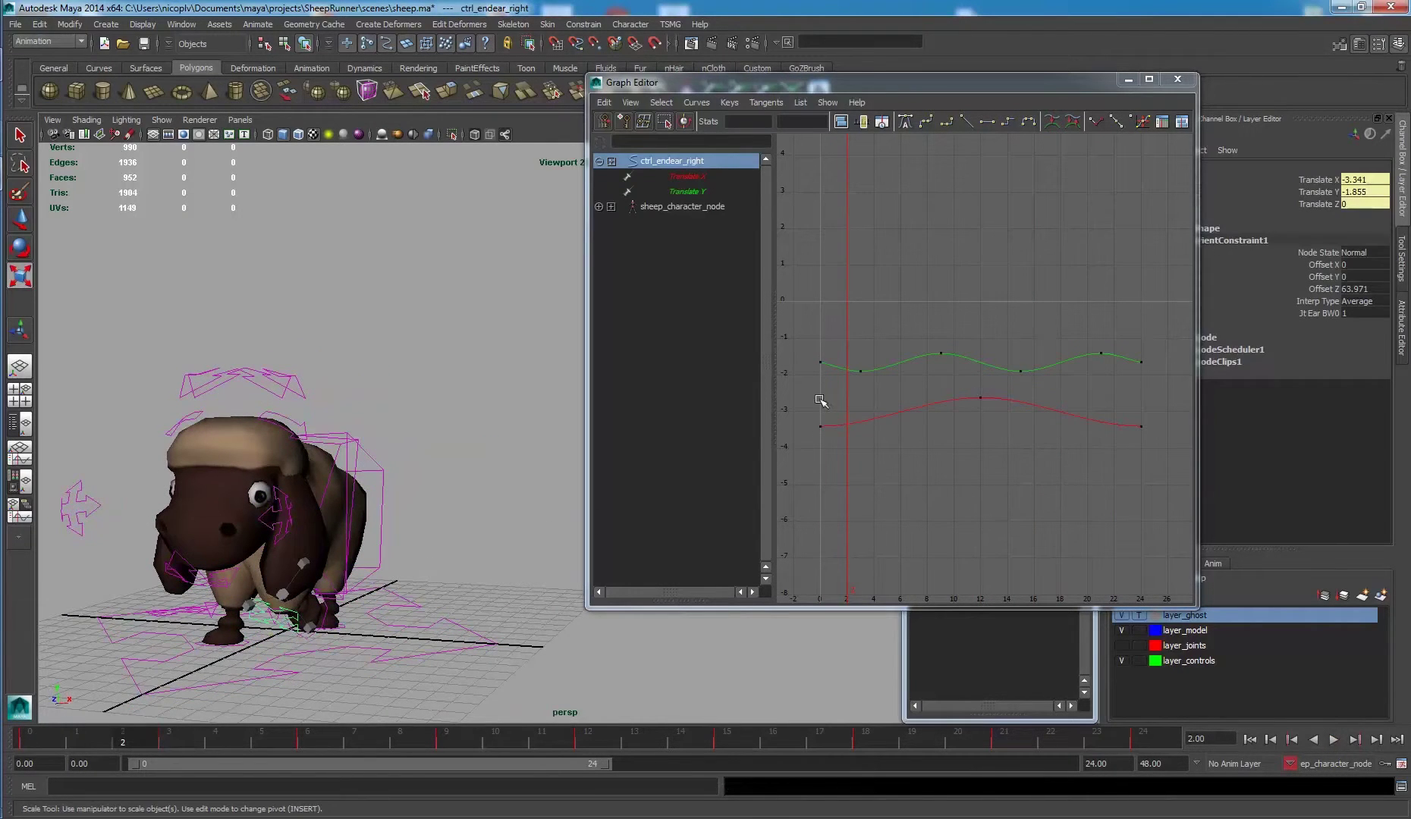
left_click_drag(795, 387, 1141, 501)
left_click(1132, 490)
left_click(309, 510)
left_click_drag(309, 509, 266, 561, "alt")
left_click(171, 604, "shift")
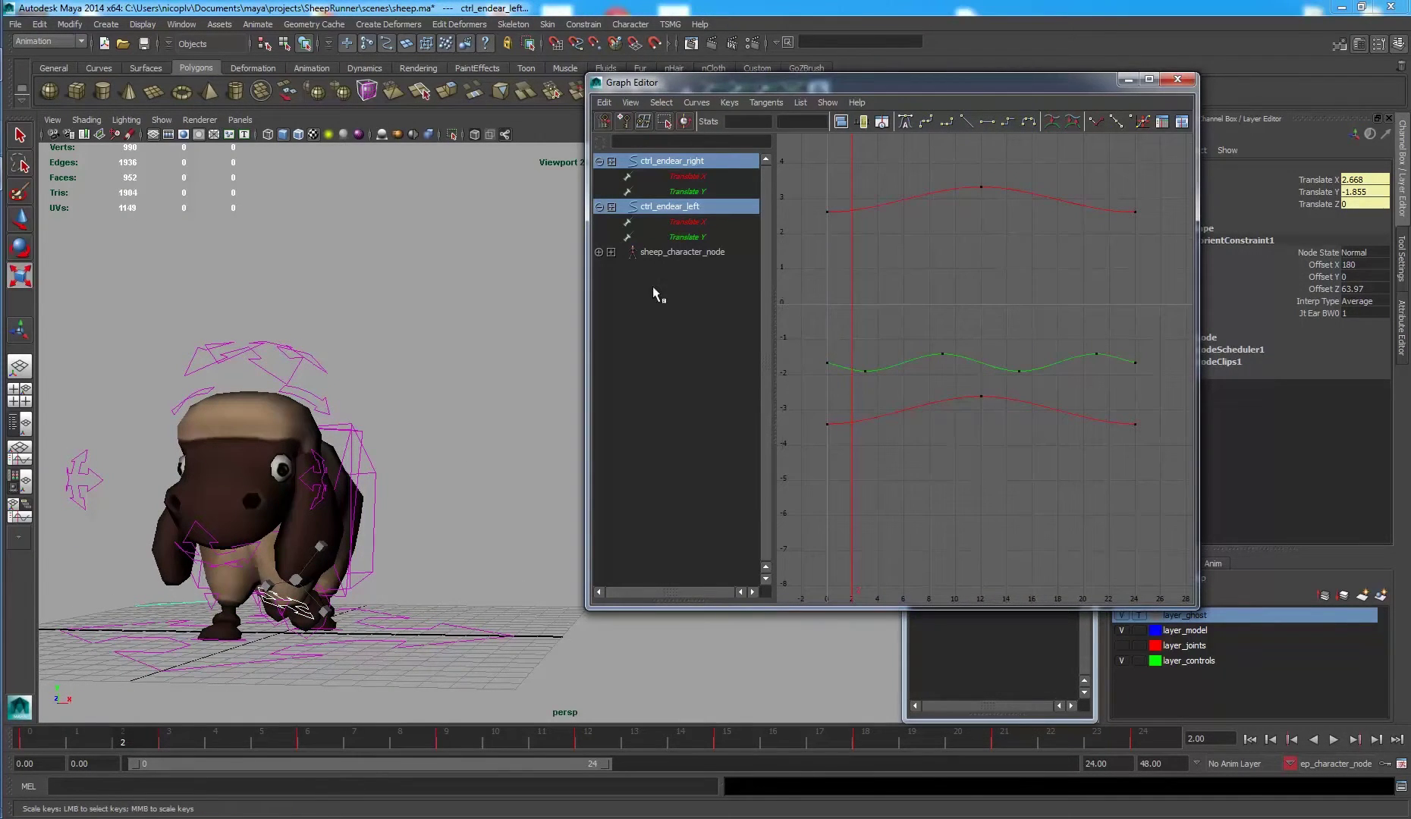
left_click(293, 343)
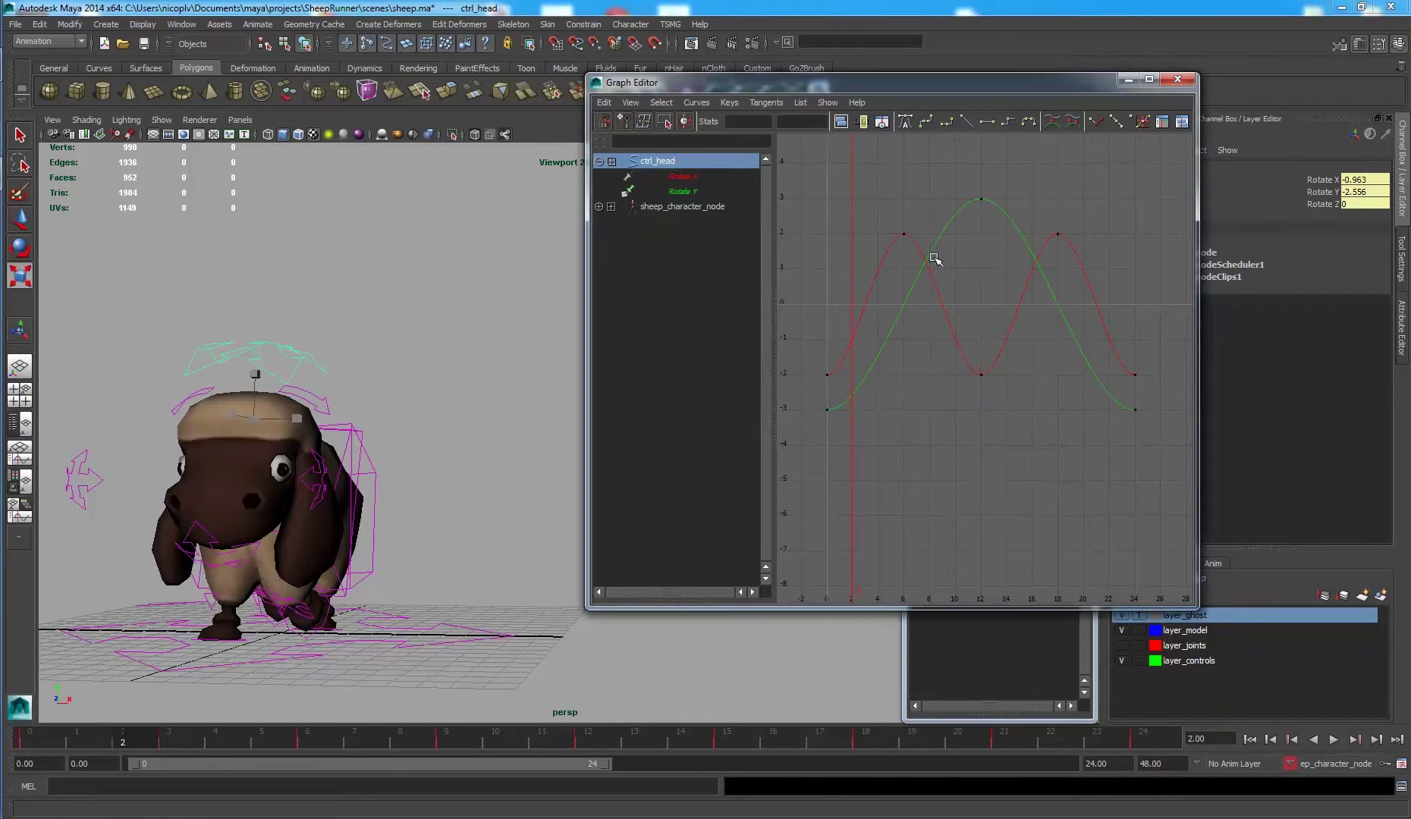
left_click(284, 630)
left_click(295, 603)
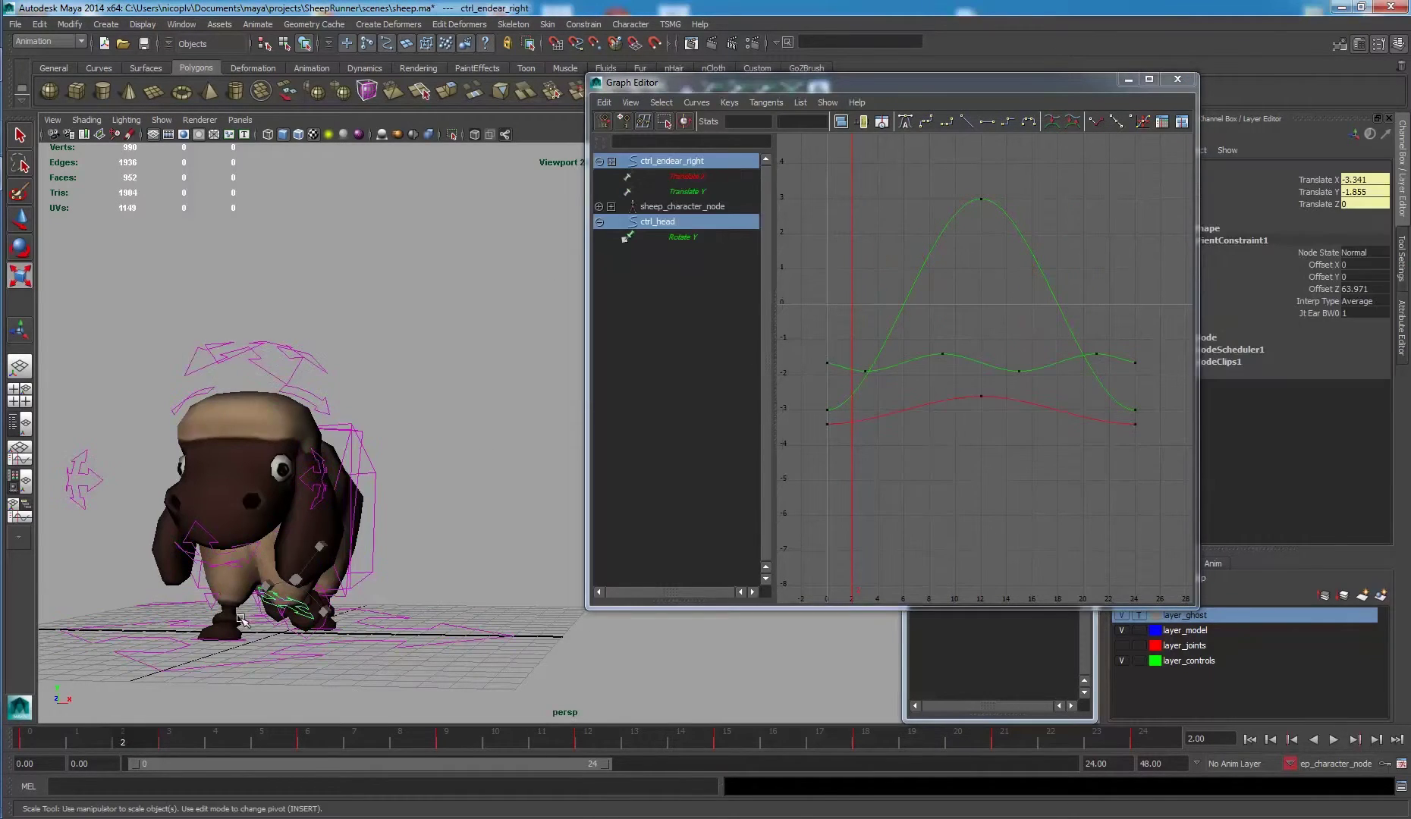
left_click(176, 604, "shift")
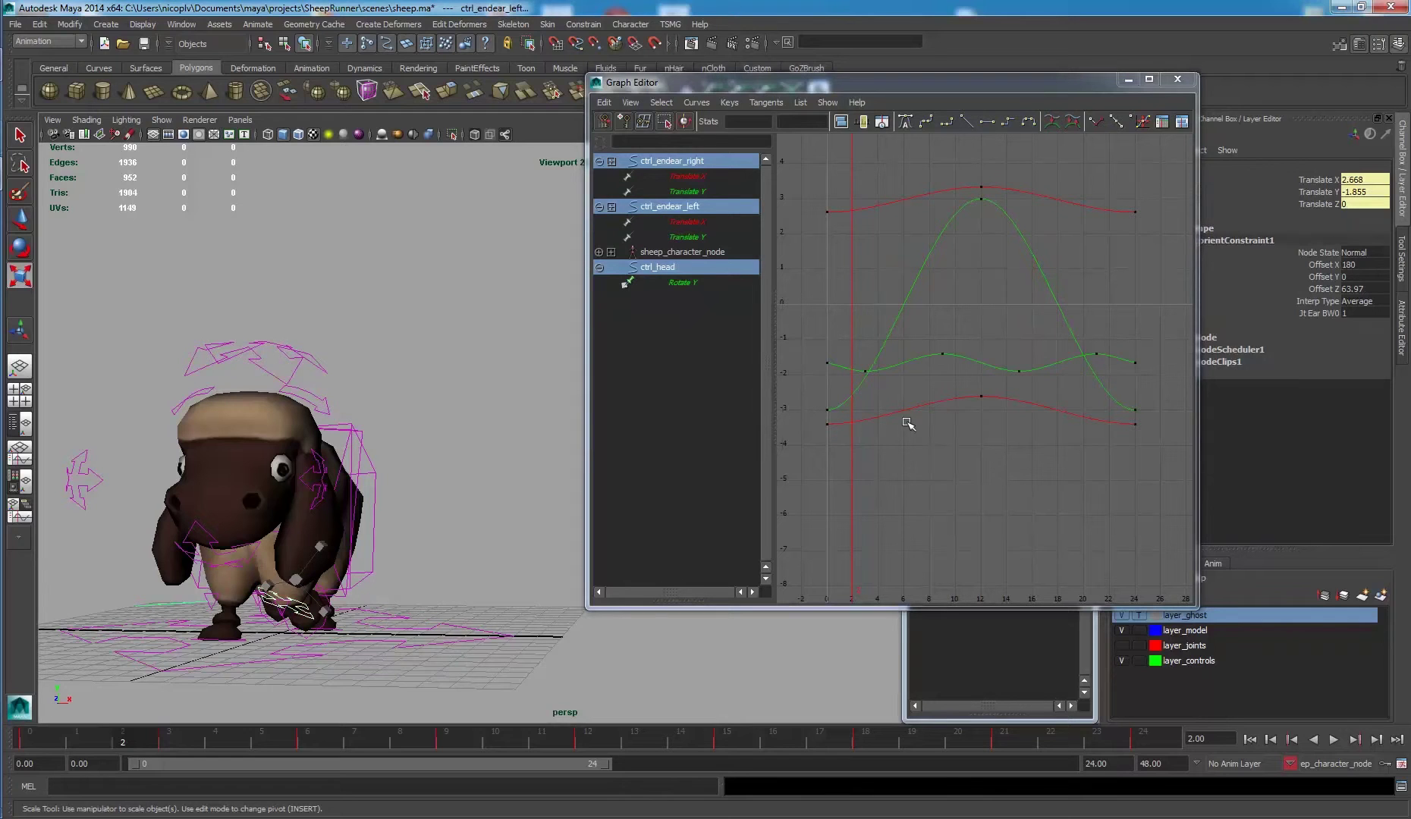
left_click_drag(957, 380, 995, 410)
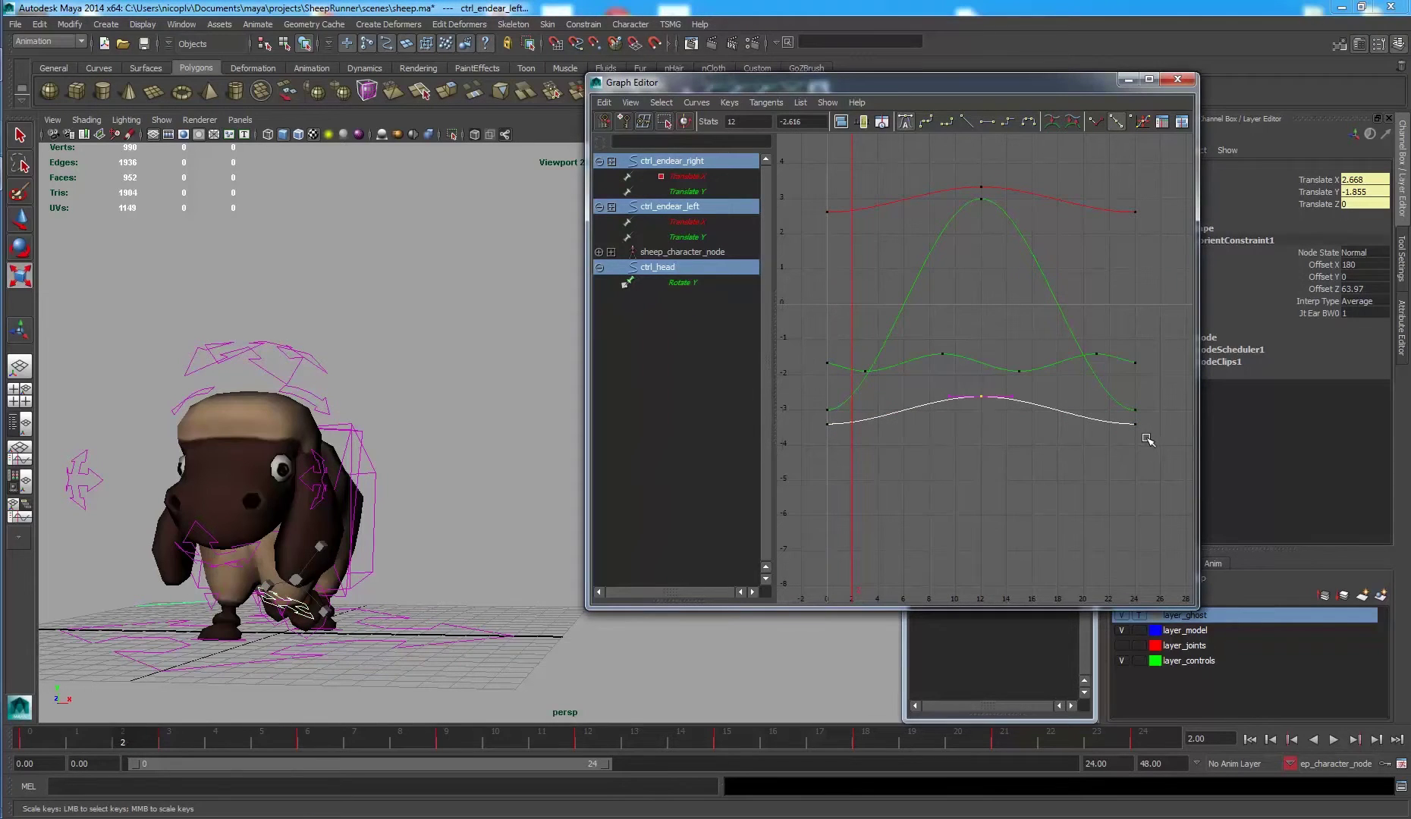
Key Translate X of both ctrl_endear controls at frame 3.
left_click(178, 739)
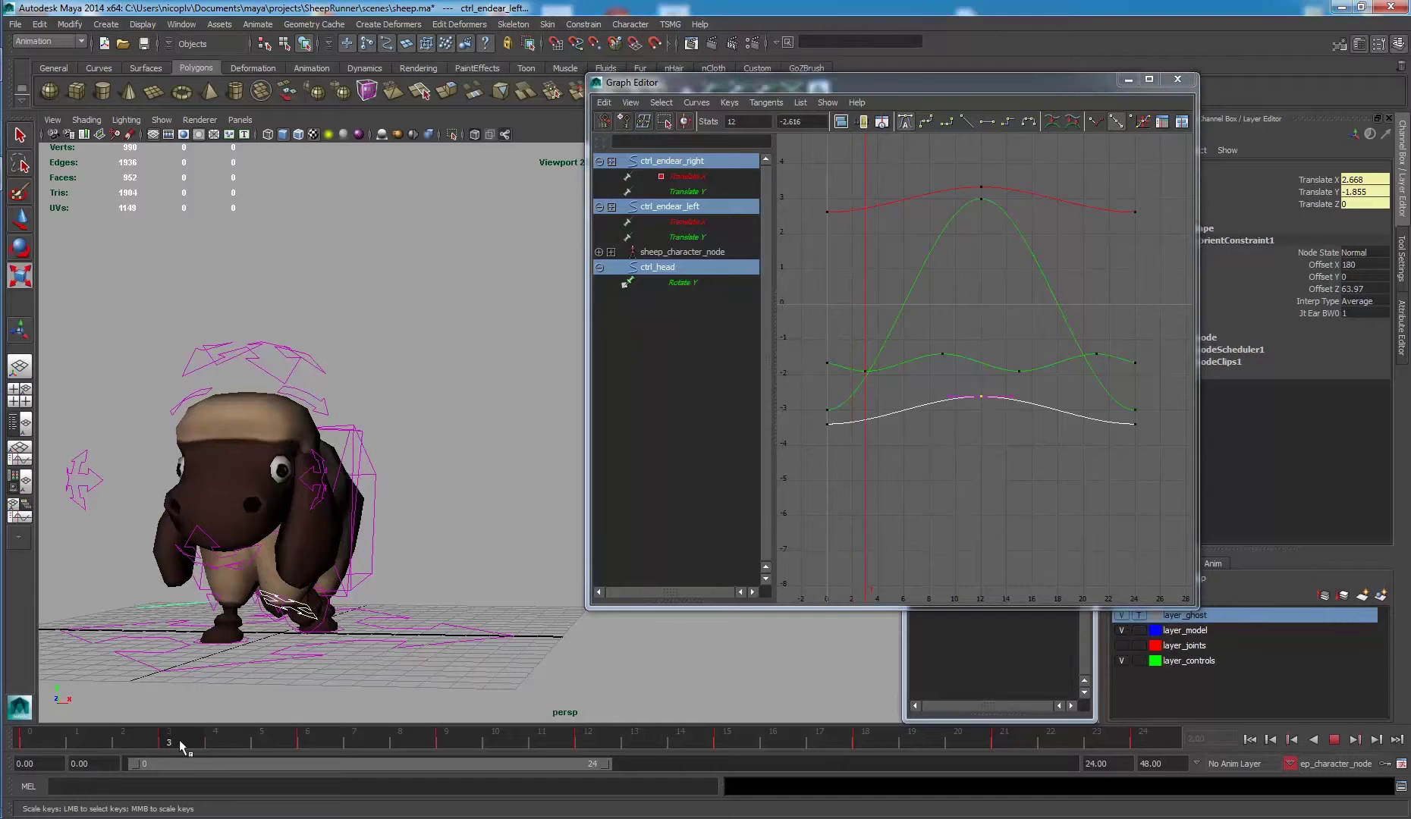
left_click(948, 434)
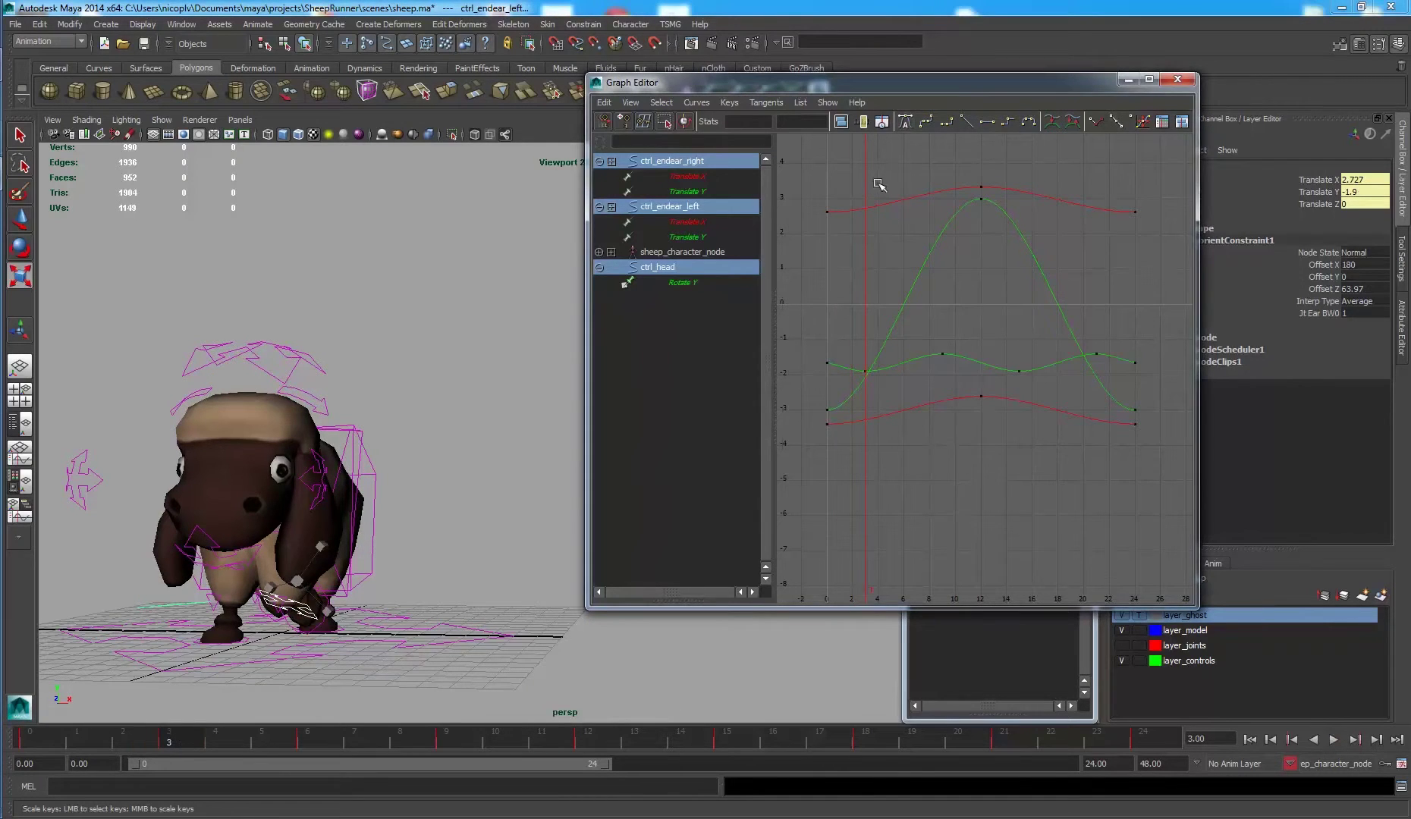
left_click(695, 178)
left_click(631, 222, "ctrl")
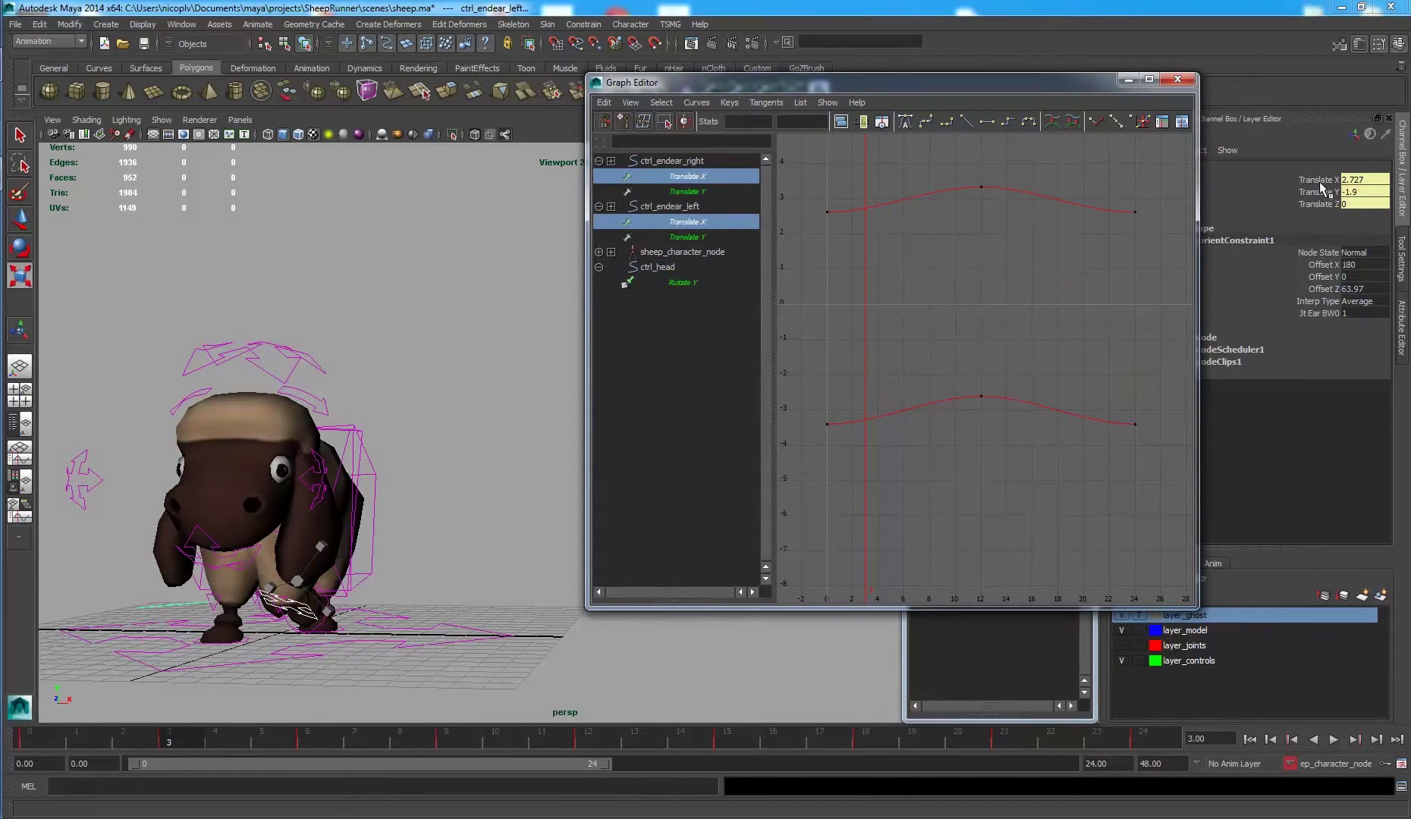
left_click(1326, 184)
right_click(1326, 184)
left_click(1329, 201)
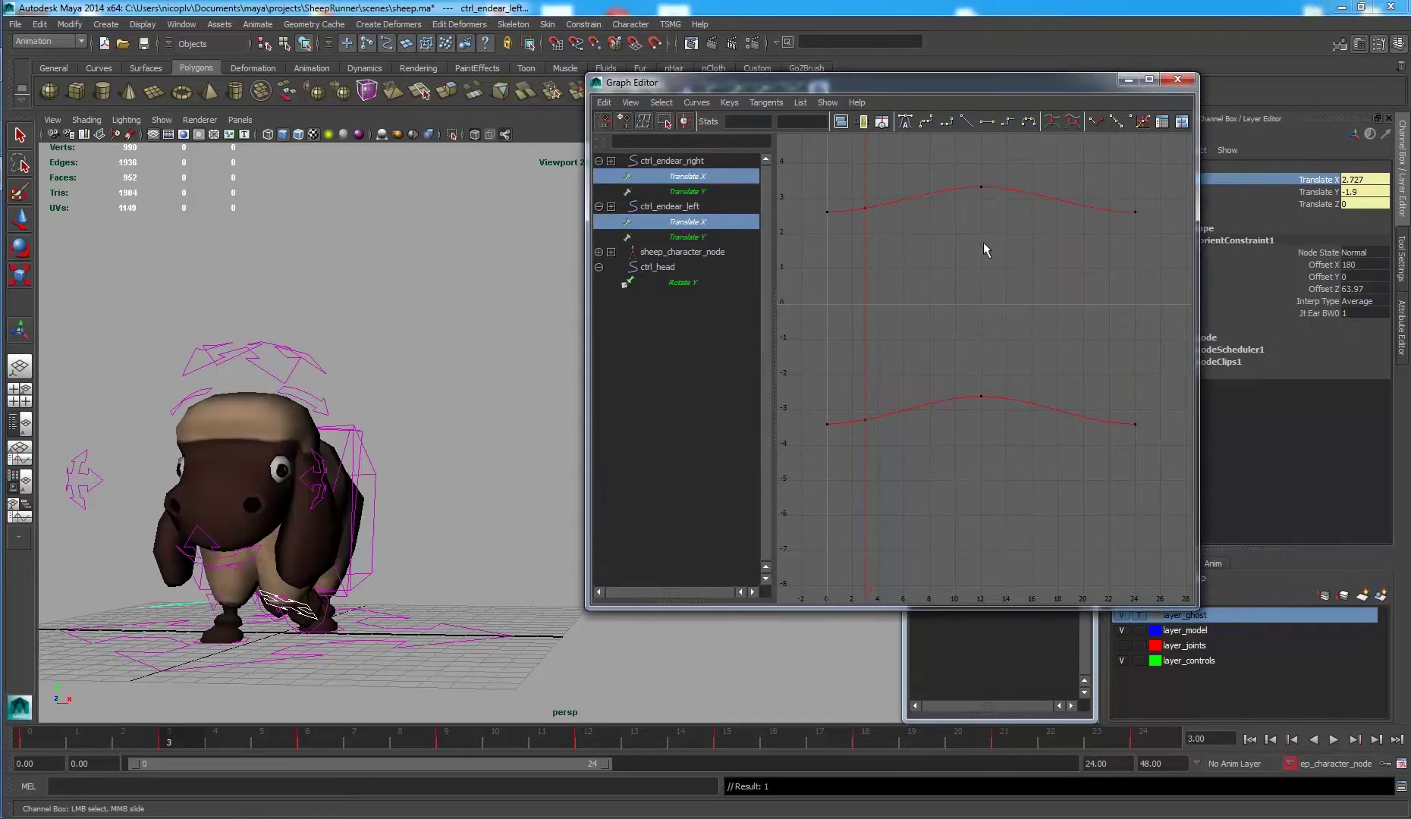
Delete the frame 0 keys from both ctrl_endear Translate X curves.
left_click_drag(812, 195, 848, 491)
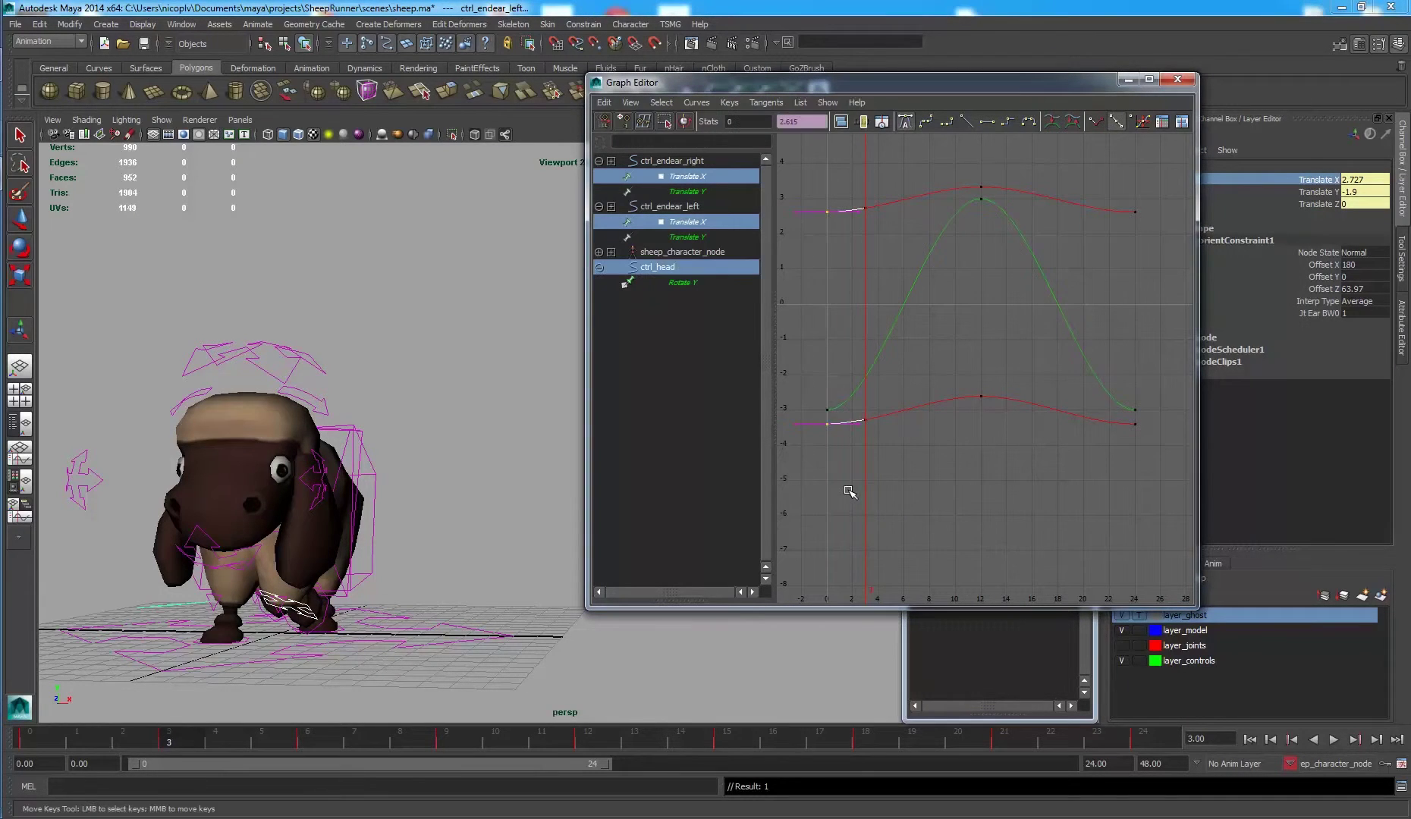
key("Delete")
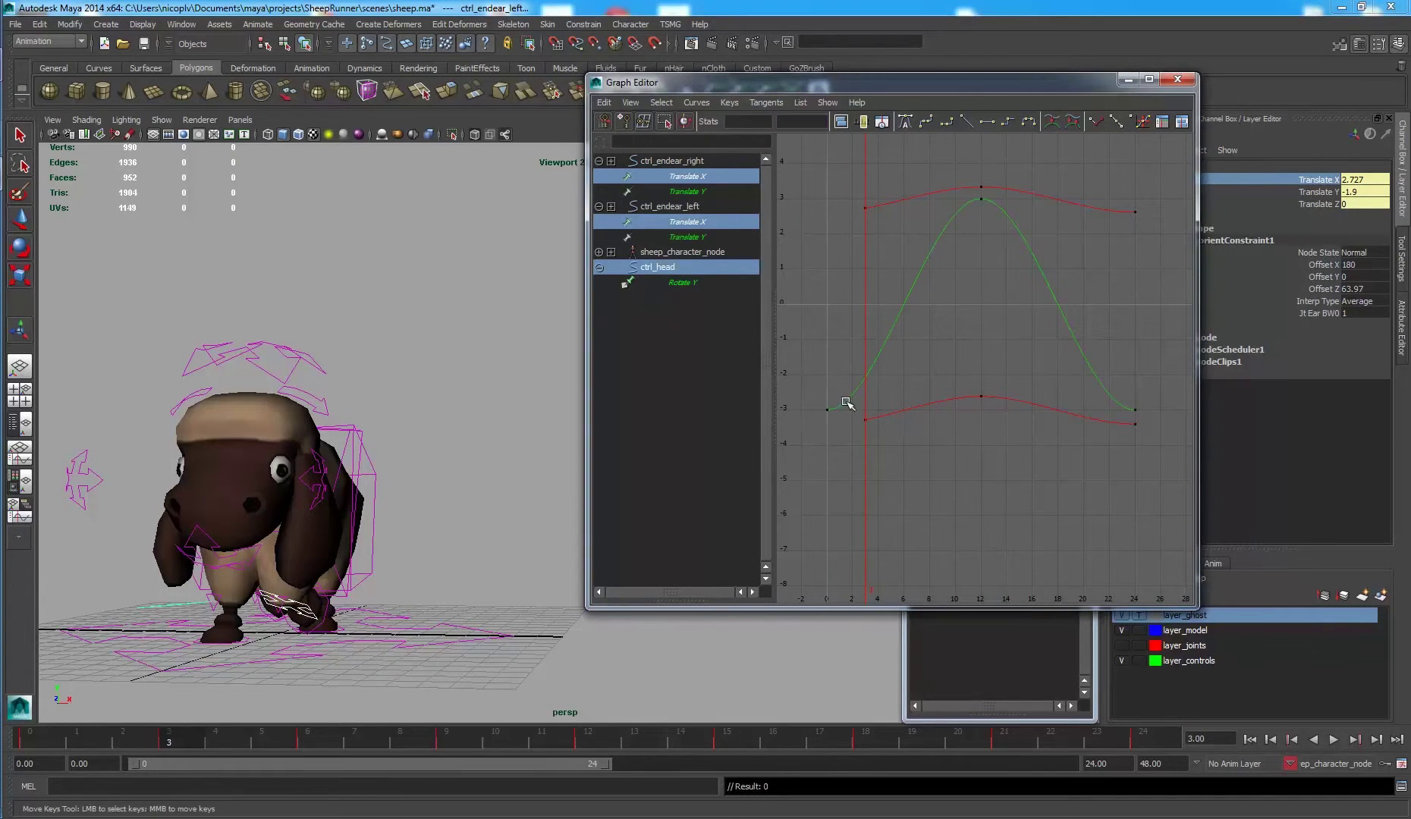
left_click_drag(856, 414, 872, 420)
left_click_drag(810, 122, 779, 121)
left_click(988, 297)
Shift all remaining Translate X keys of both ctrl_endear controls 3 frames earlier.
left_click_drag(999, 371, 1112, 446)
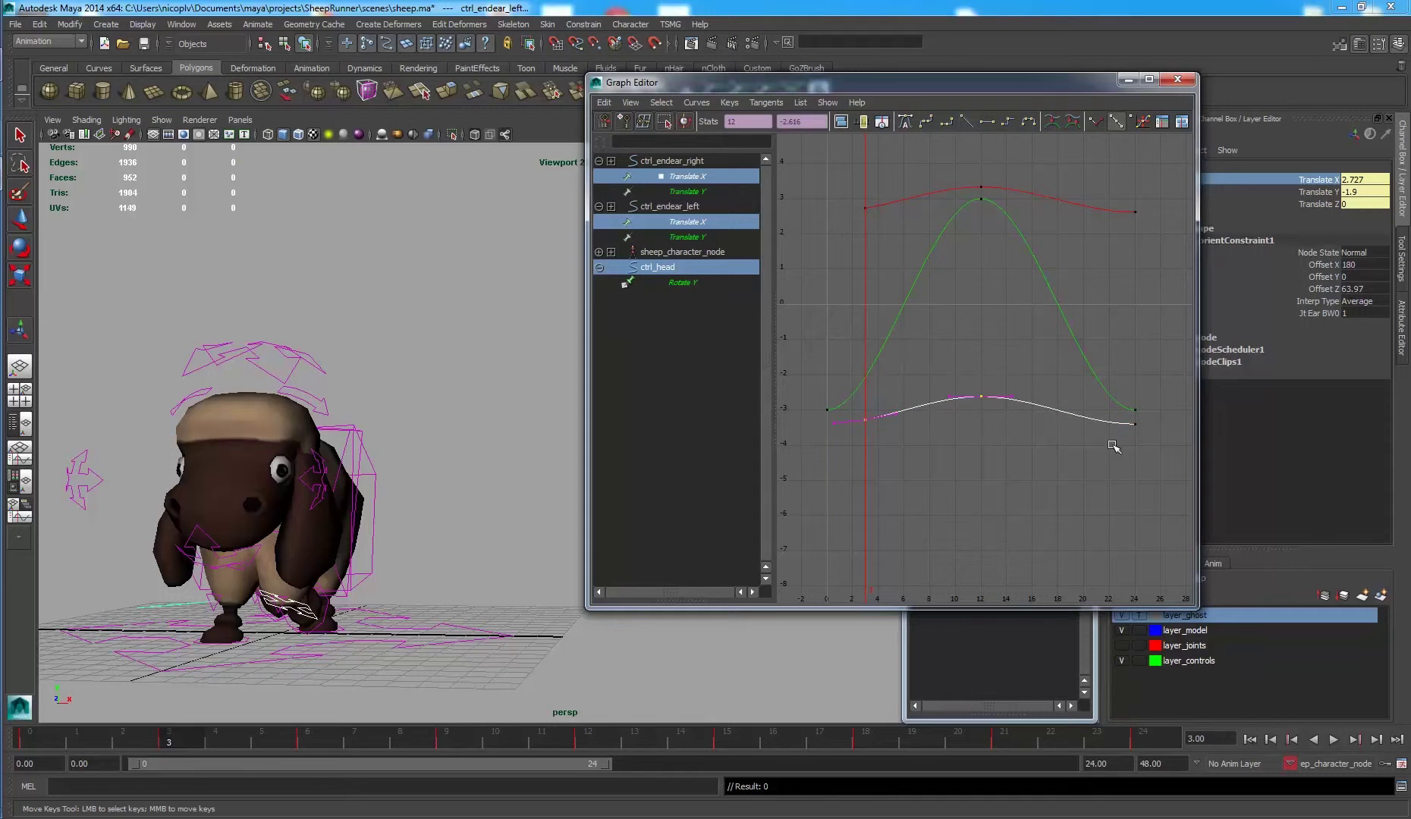
left_click_drag(1083, 183, 971, 159, "shift")
middle_click_drag(895, 237, 851, 248)
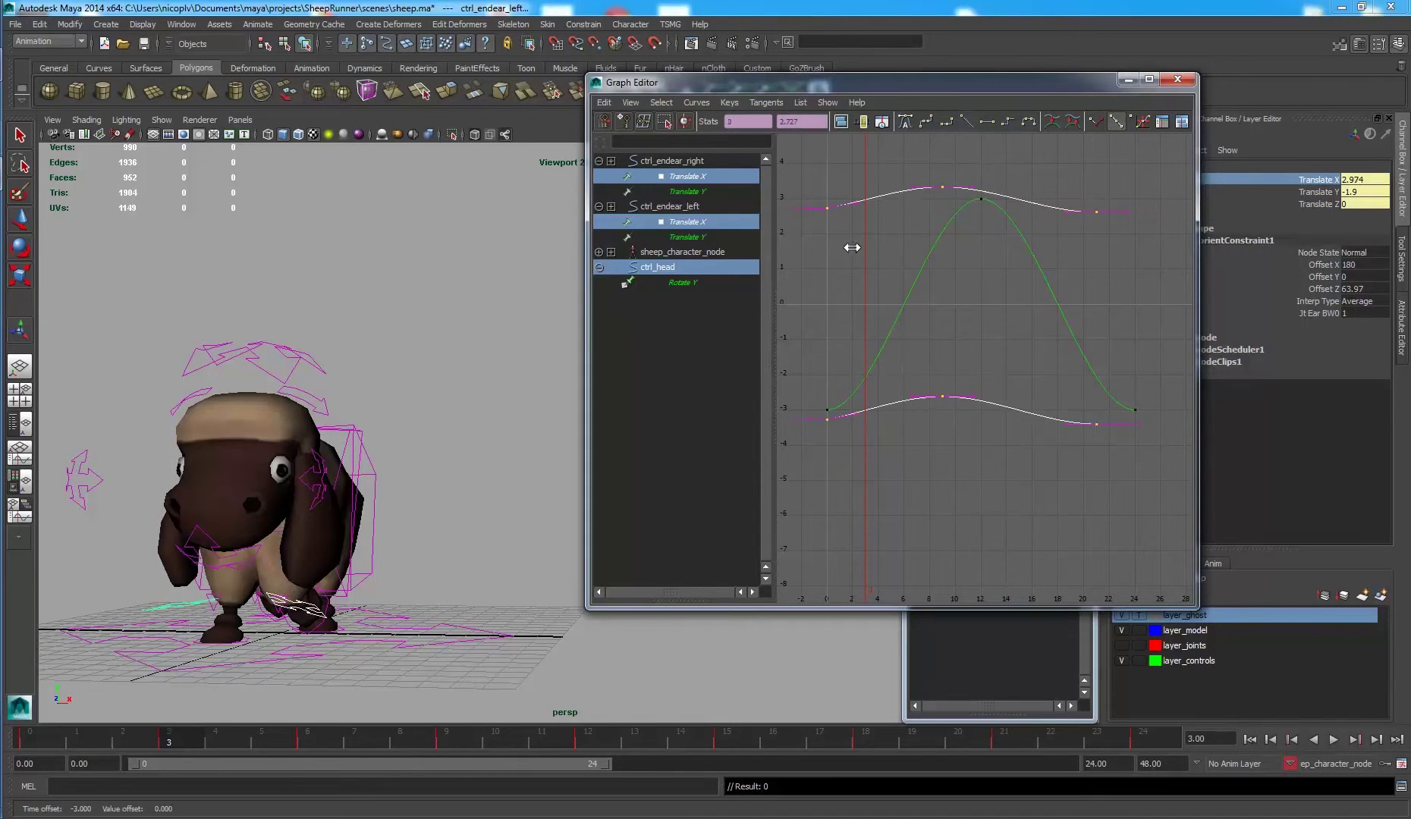
left_click(1023, 277)
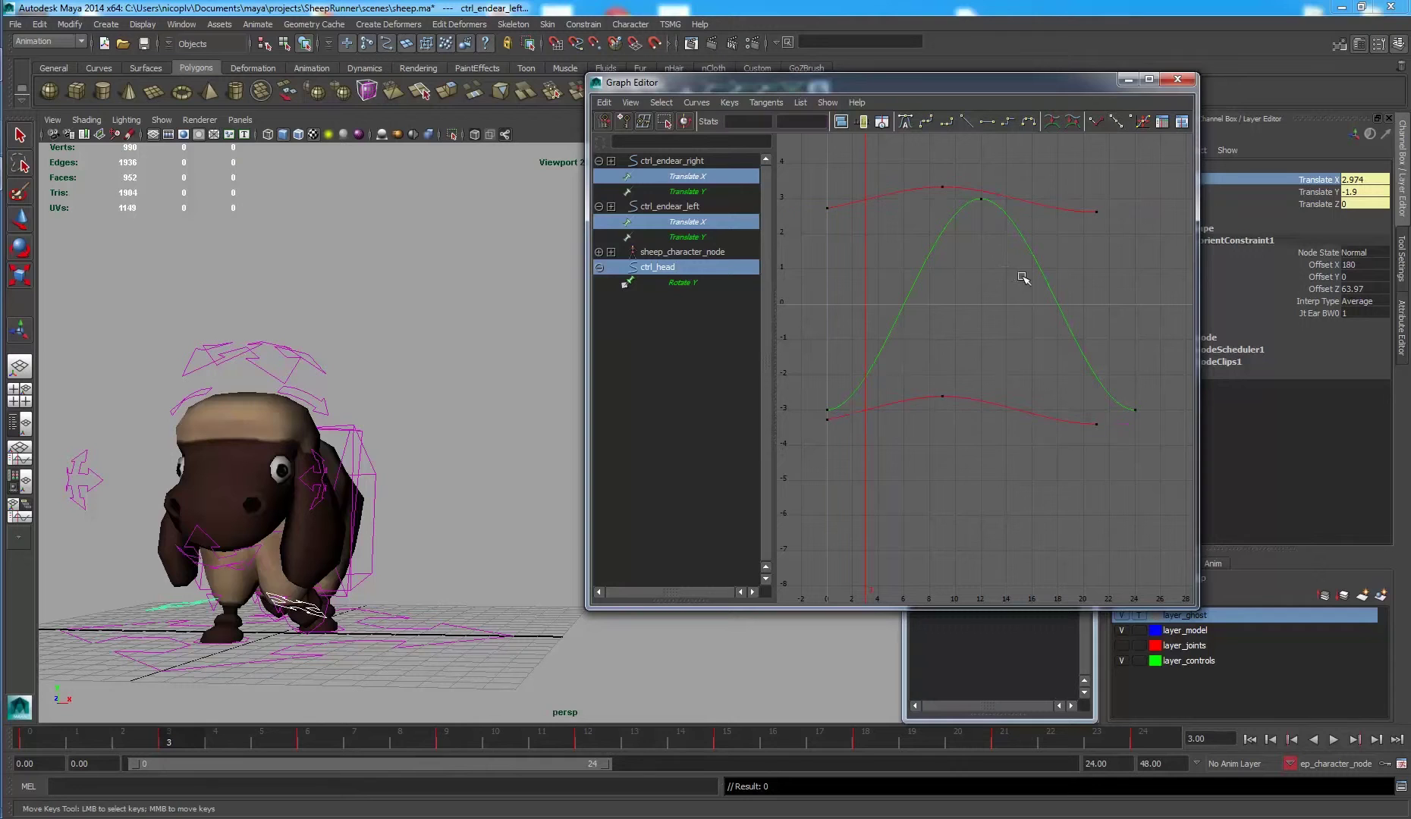
Key ctrl_endear_right's Translate X at frame 24 with a value of -3.277.
left_click(1135, 744)
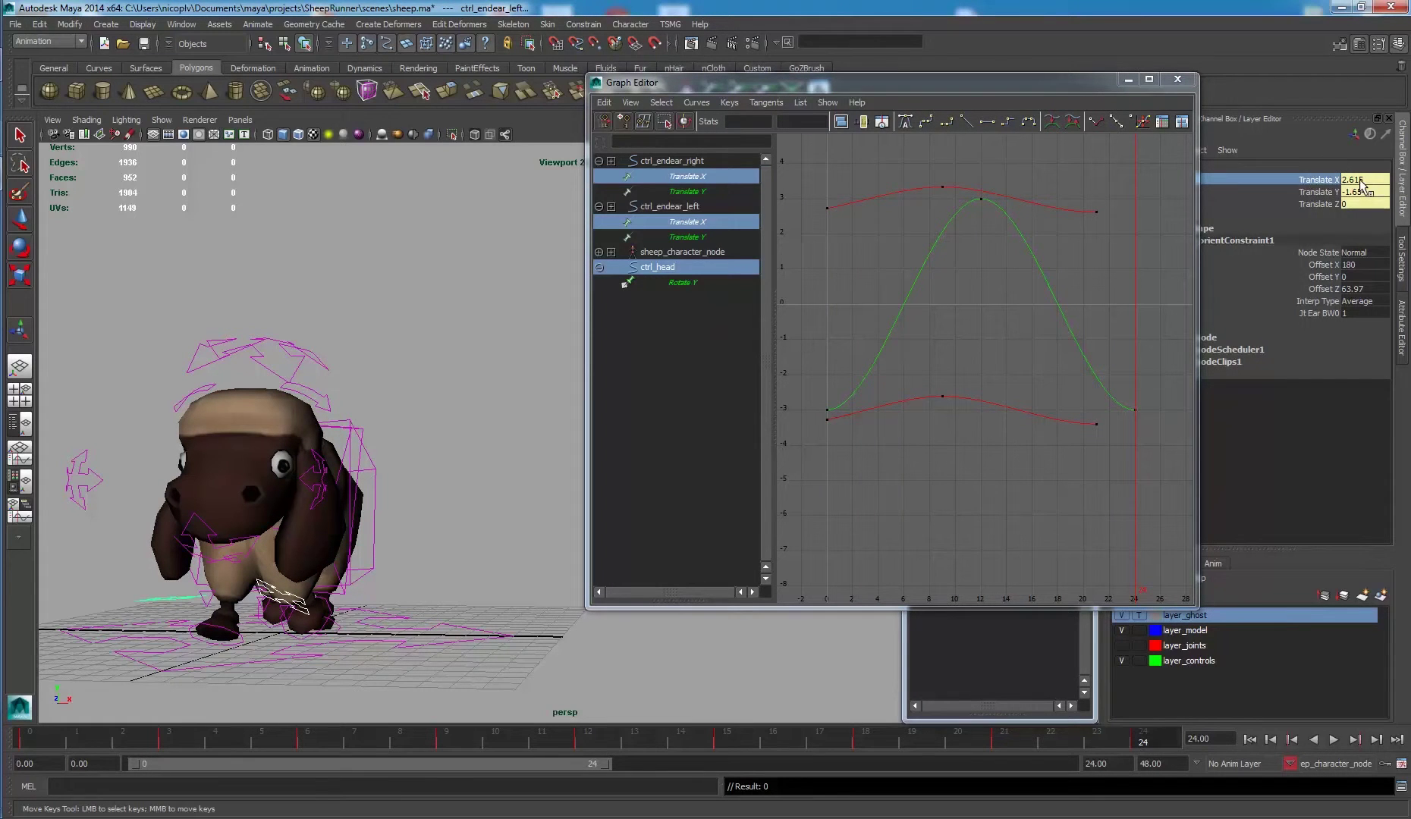
left_click(1362, 180)
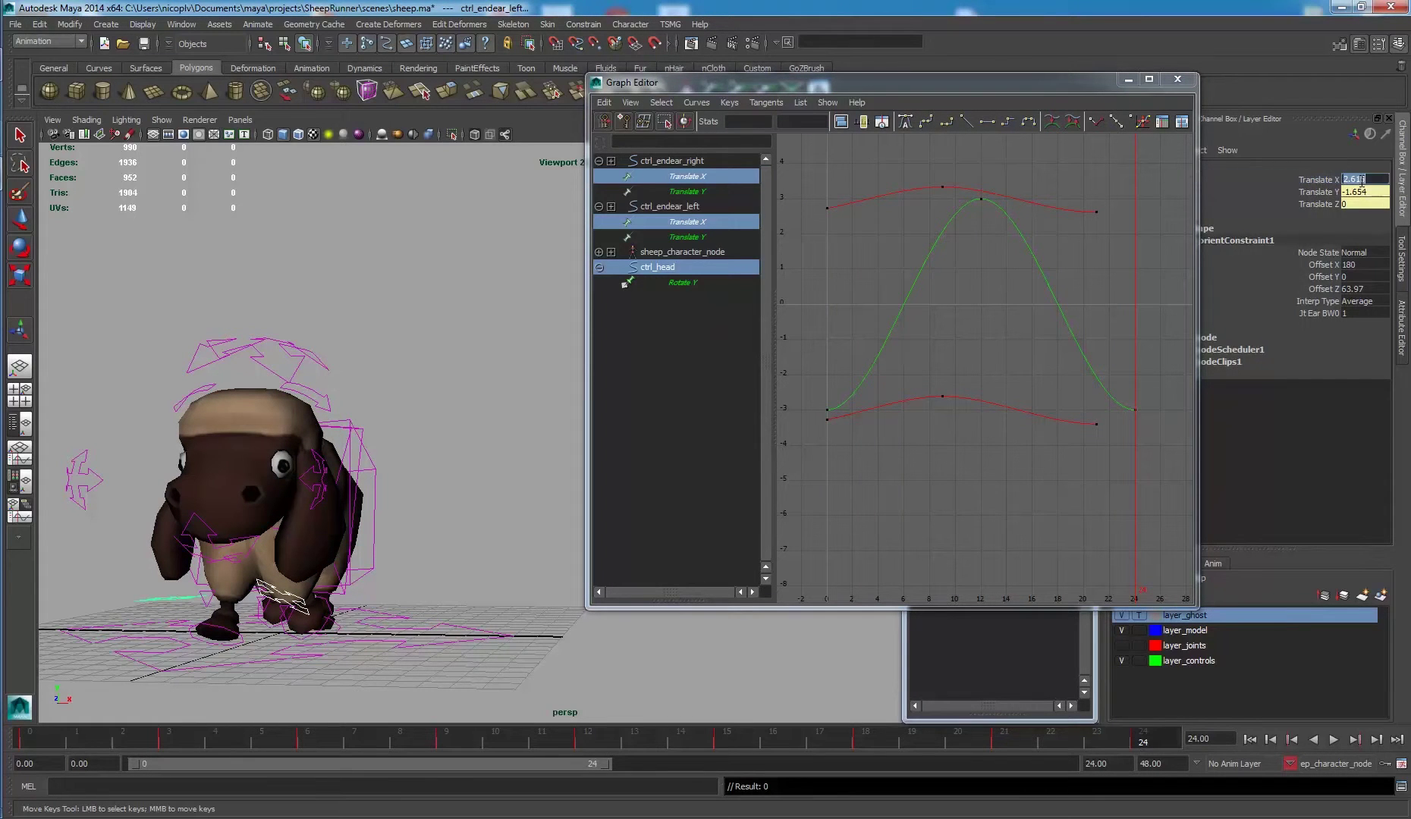
left_click(1103, 210)
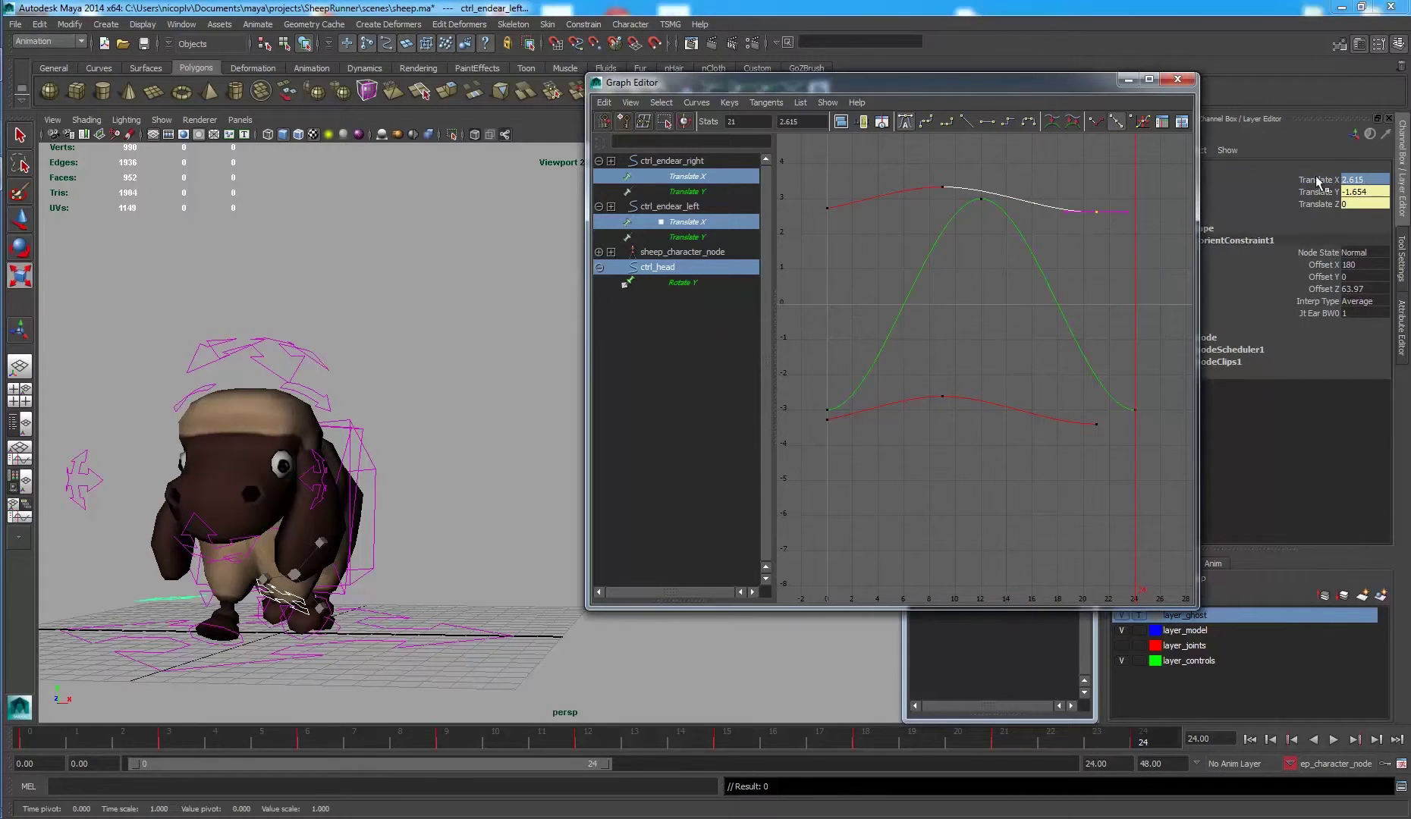
left_click(1371, 182)
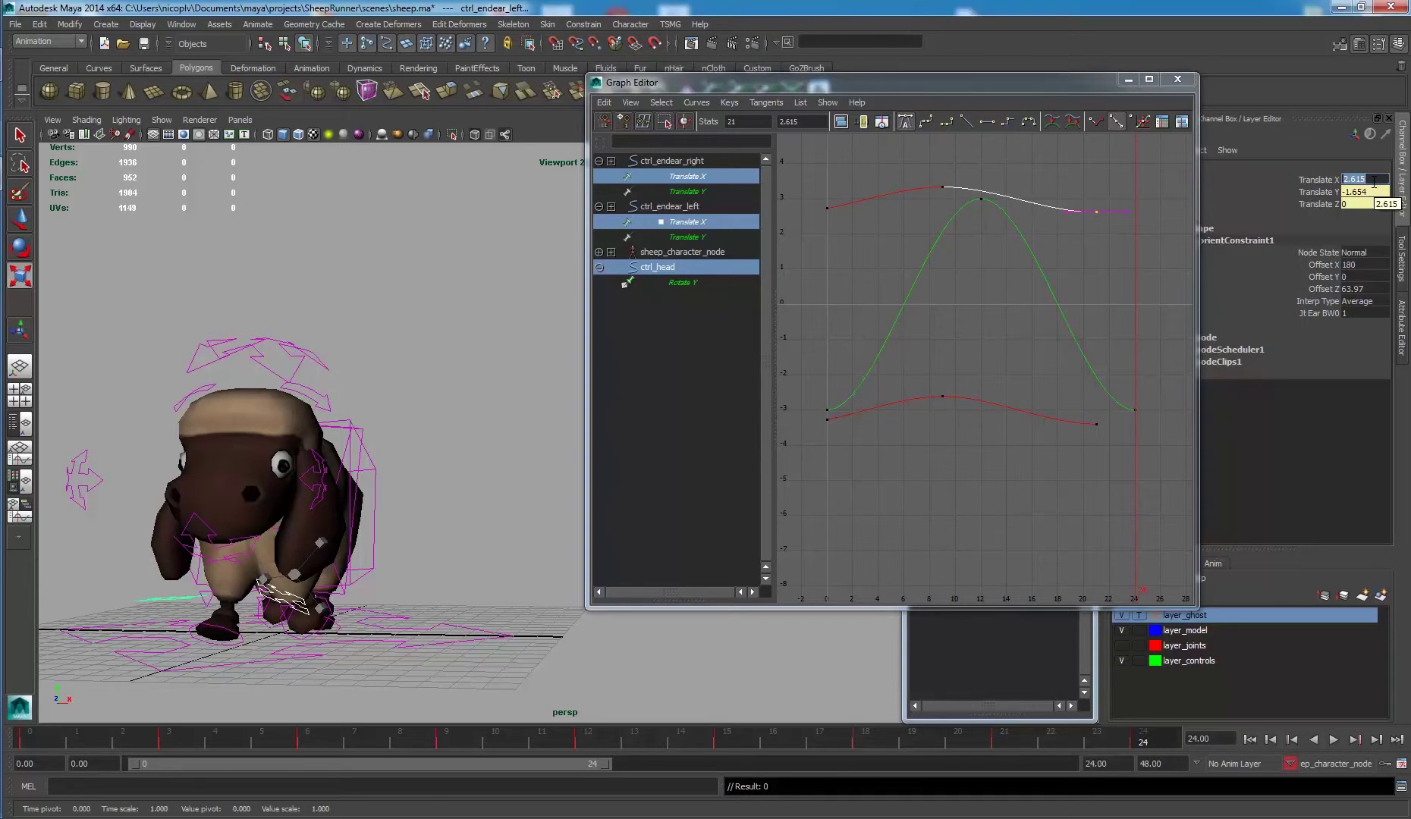
type("-3.277")
left_click(1108, 306)
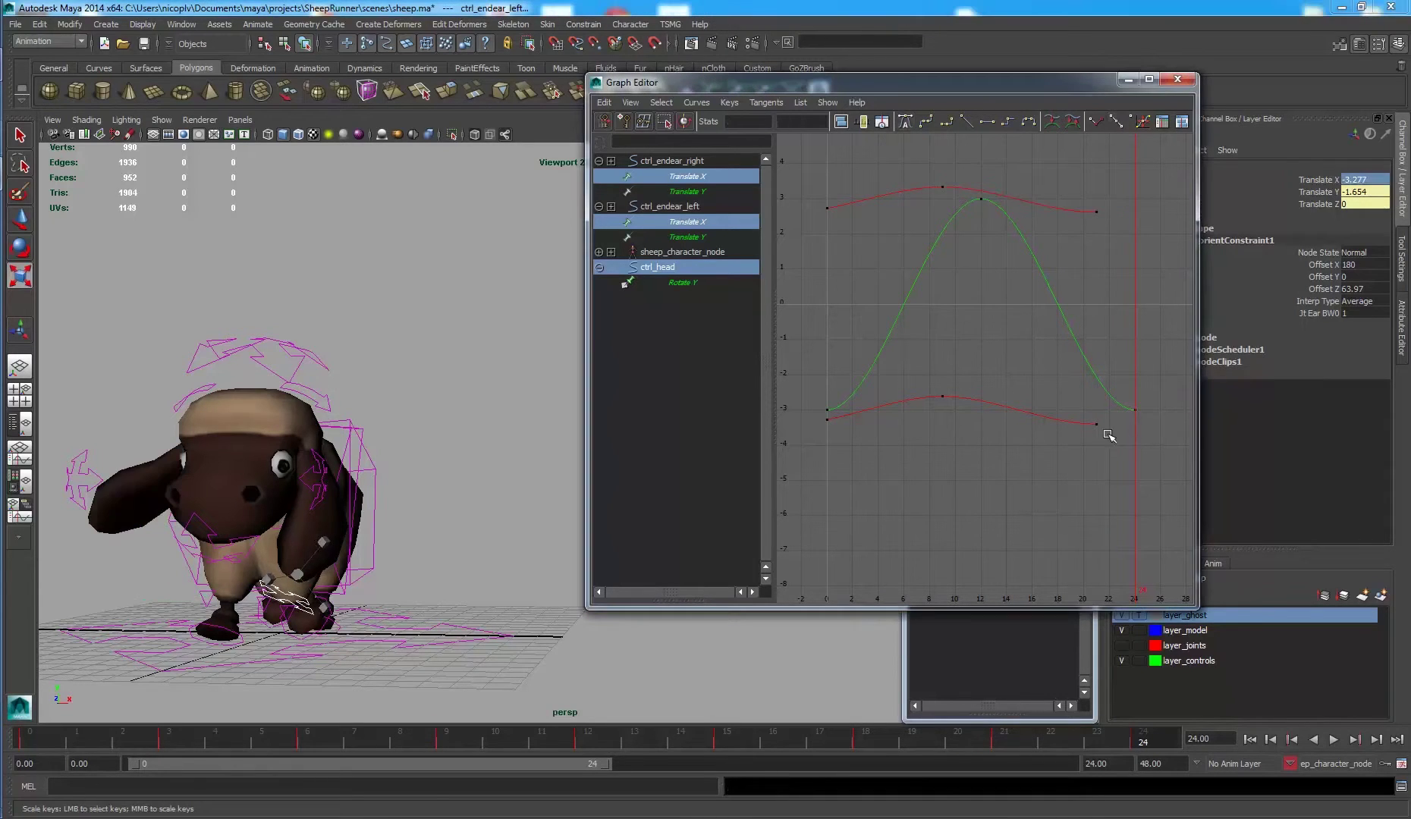
left_click_drag(1086, 408, 1105, 442)
left_click(1047, 369)
left_click(308, 603)
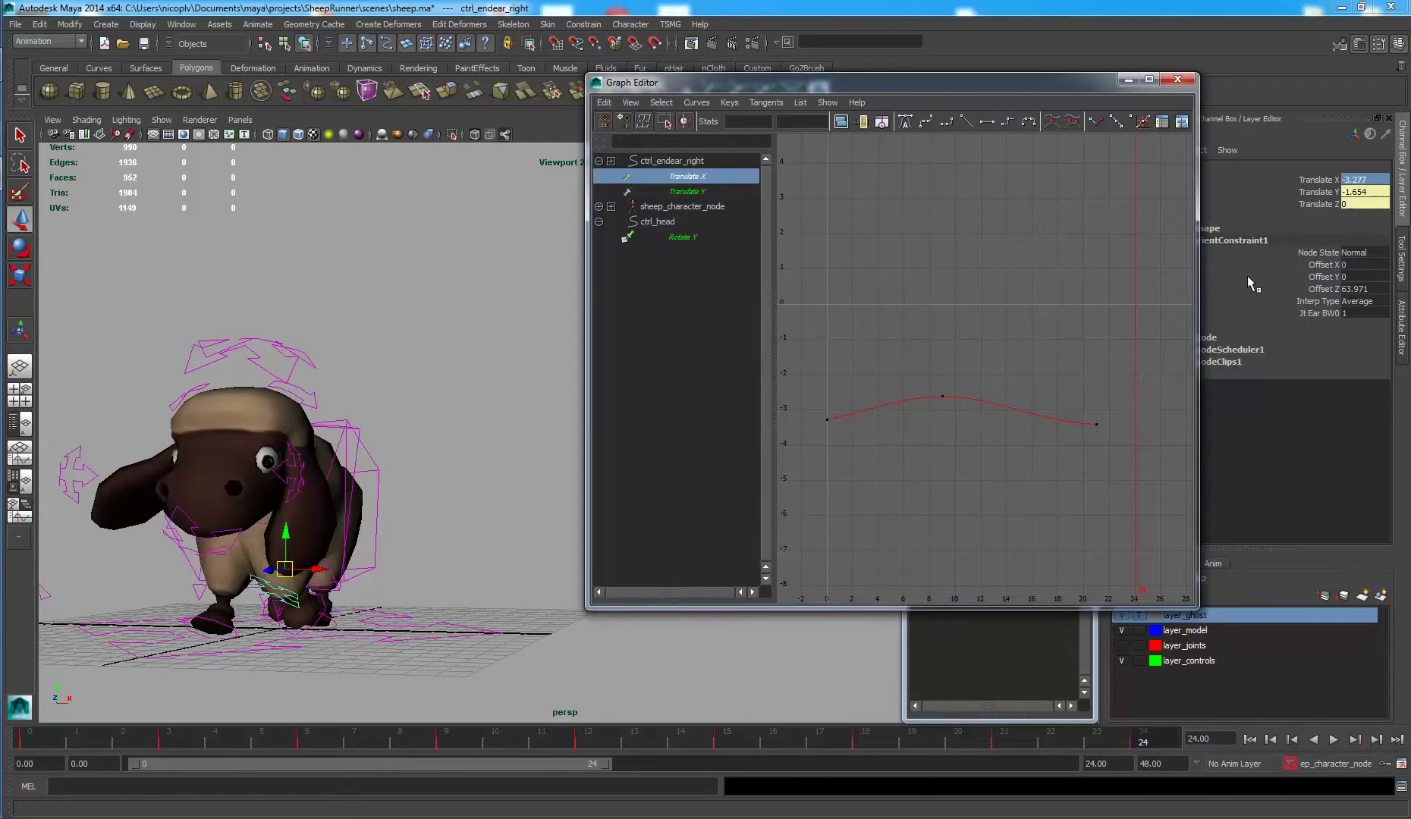
right_click(1348, 179)
left_click(1332, 212)
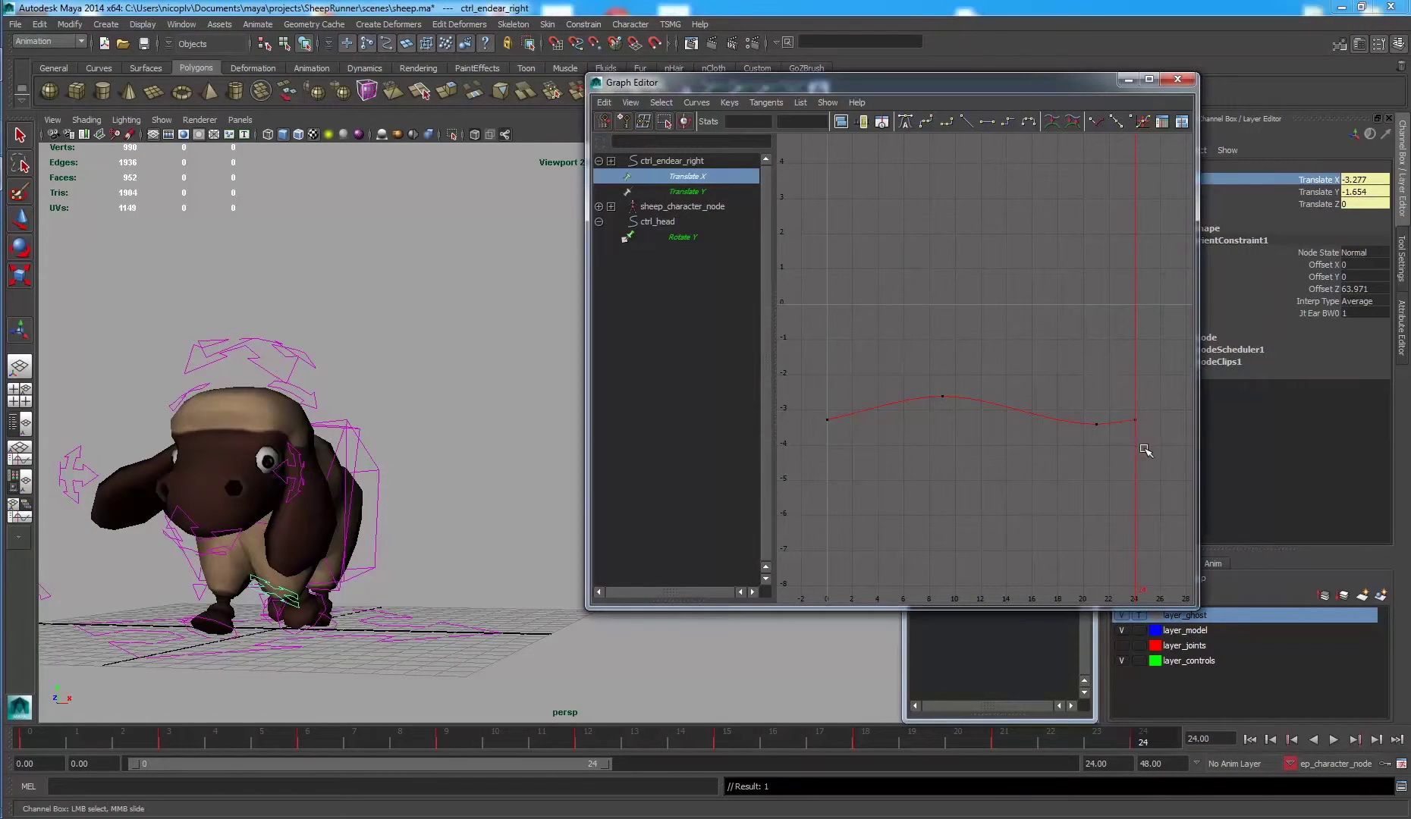
Copy ctrl_endear_left's frame 0 Translate X value of 2.727 to frame 24, key it there and return to frame 0.
left_click(84, 483)
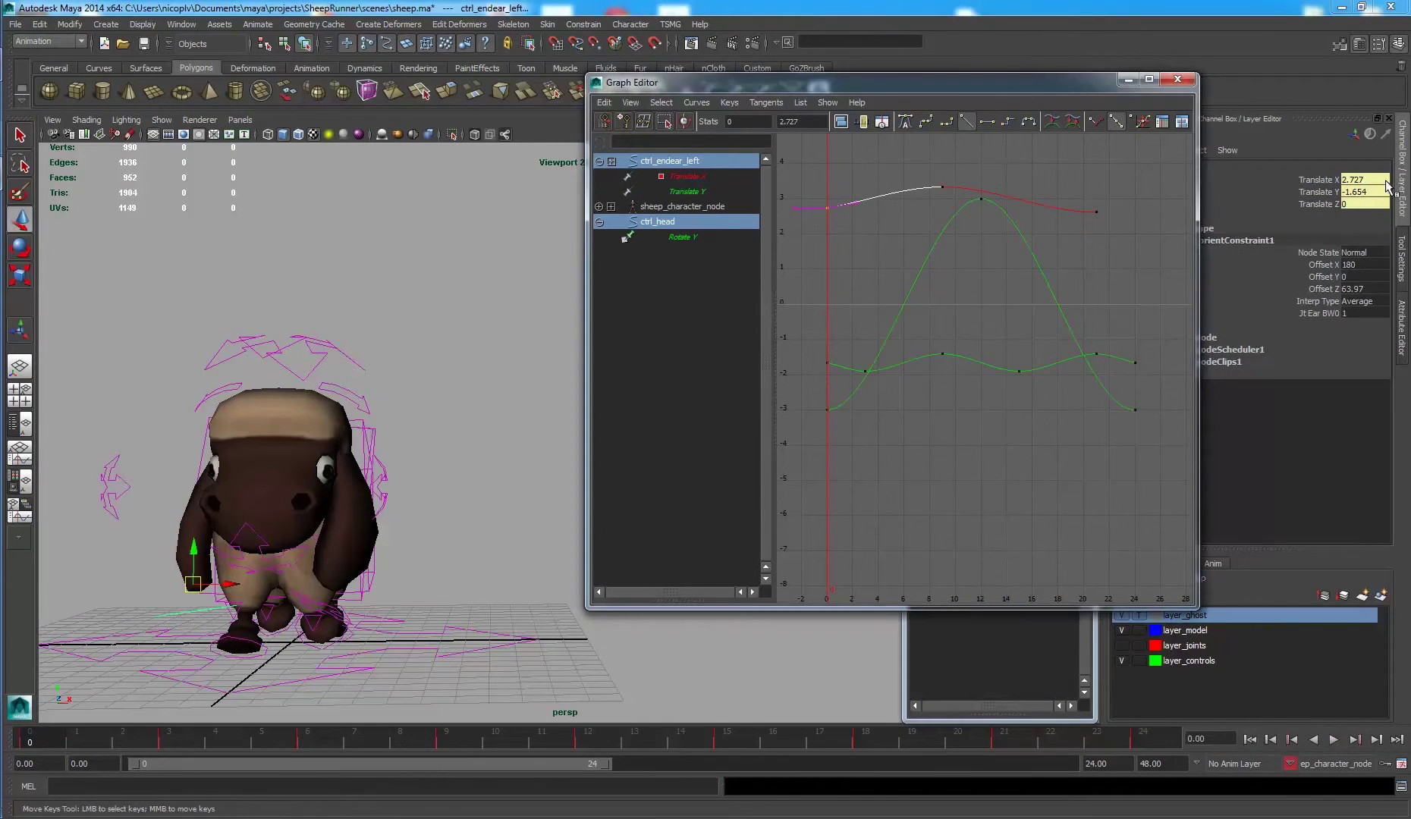
left_click(1373, 180)
key("ctrl+c")
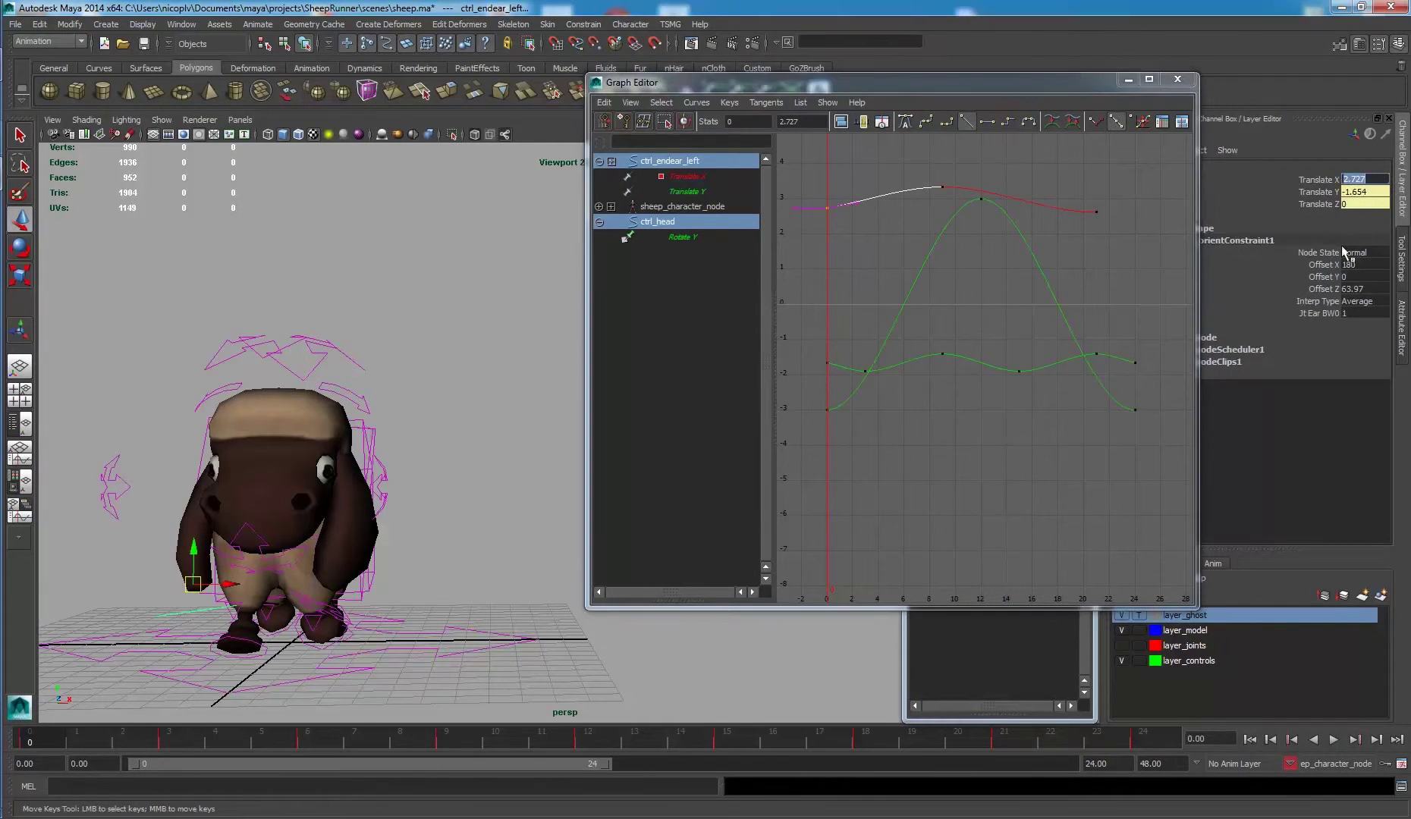
left_click(1140, 743)
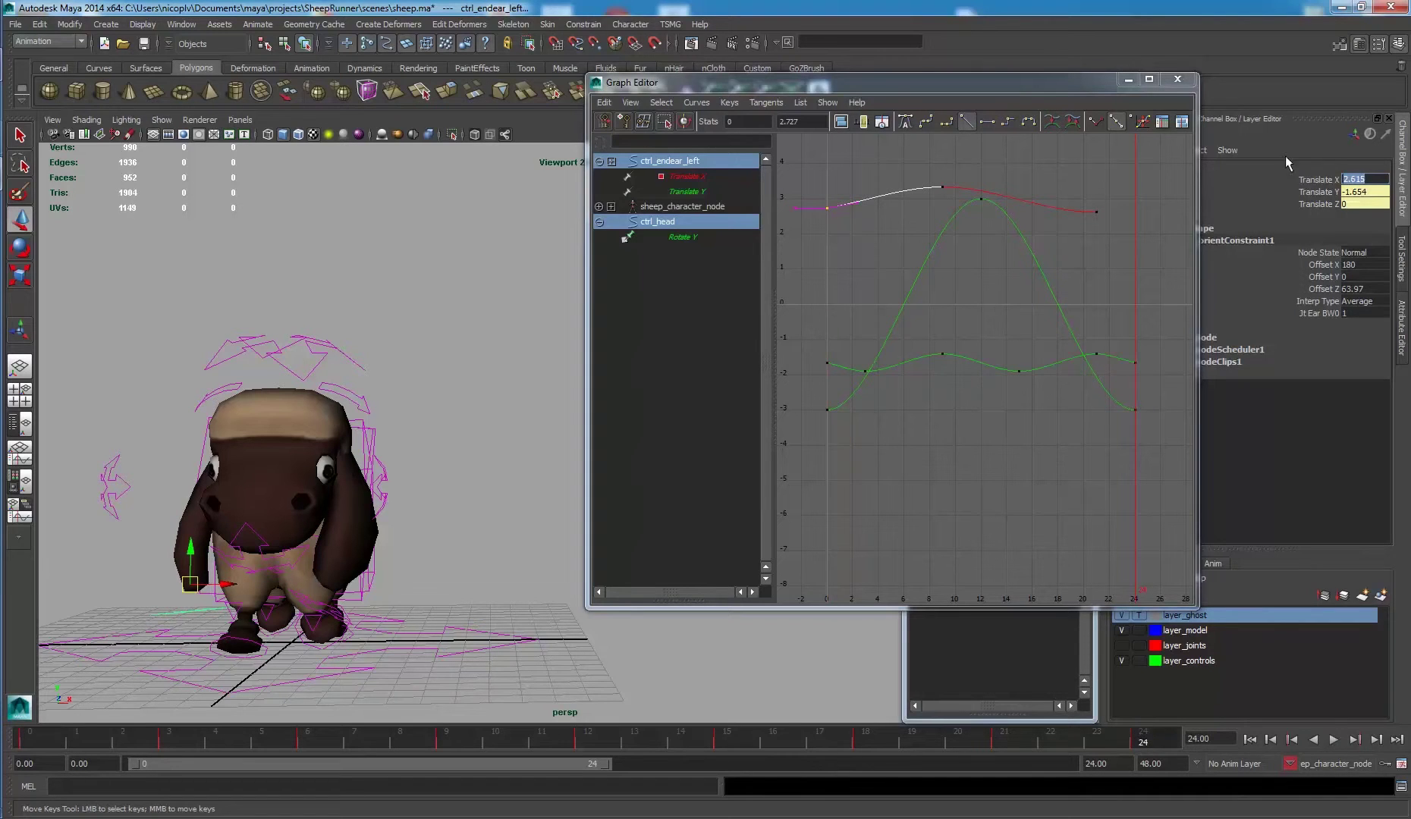
key("ctrl+v")
key("Return")
right_click(1348, 191)
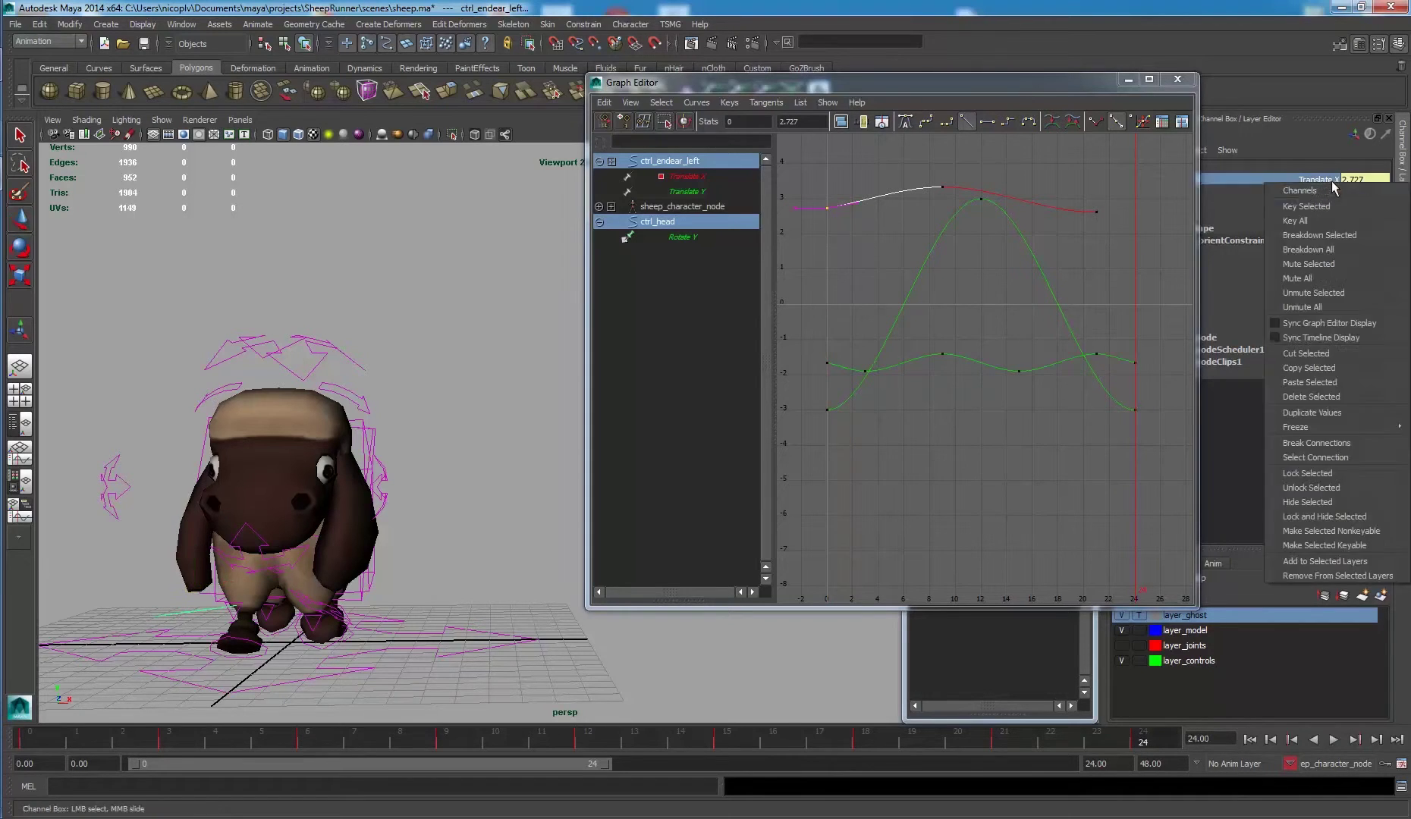
left_click(1335, 188)
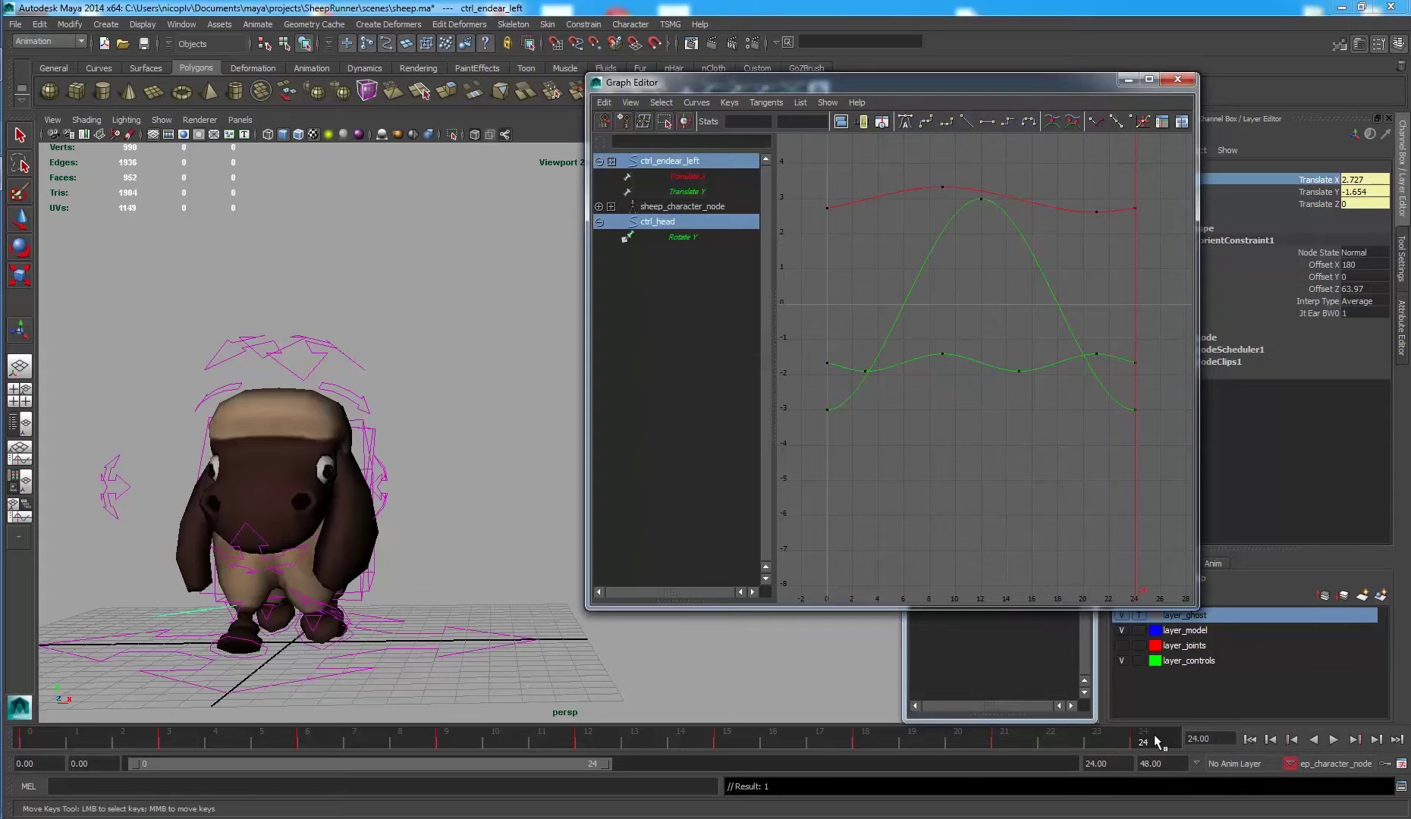
key("alt+shift+v")
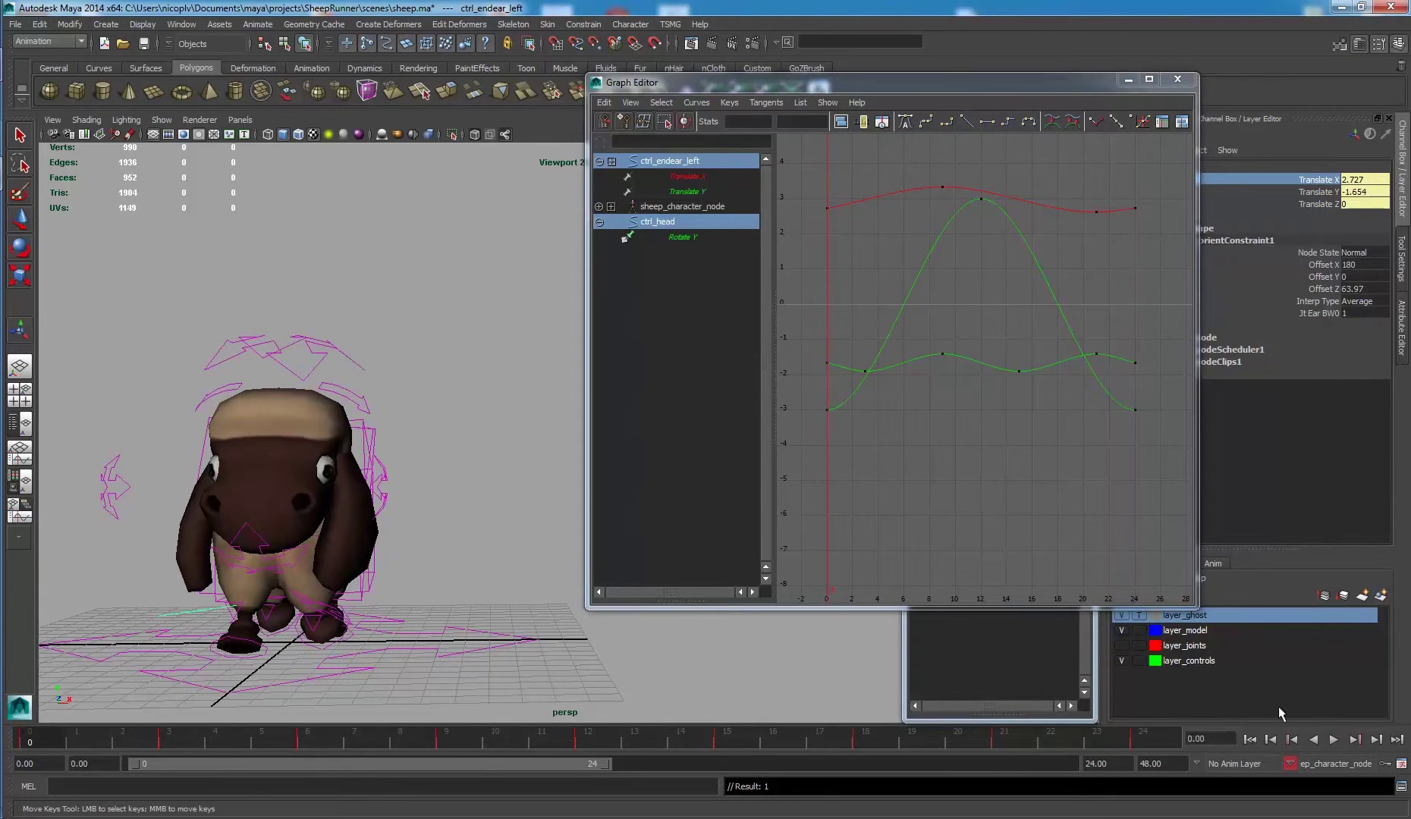
Play back the walk cycle with the ear motion, clear the control selection and view the sheep from its side.
left_click(1333, 740)
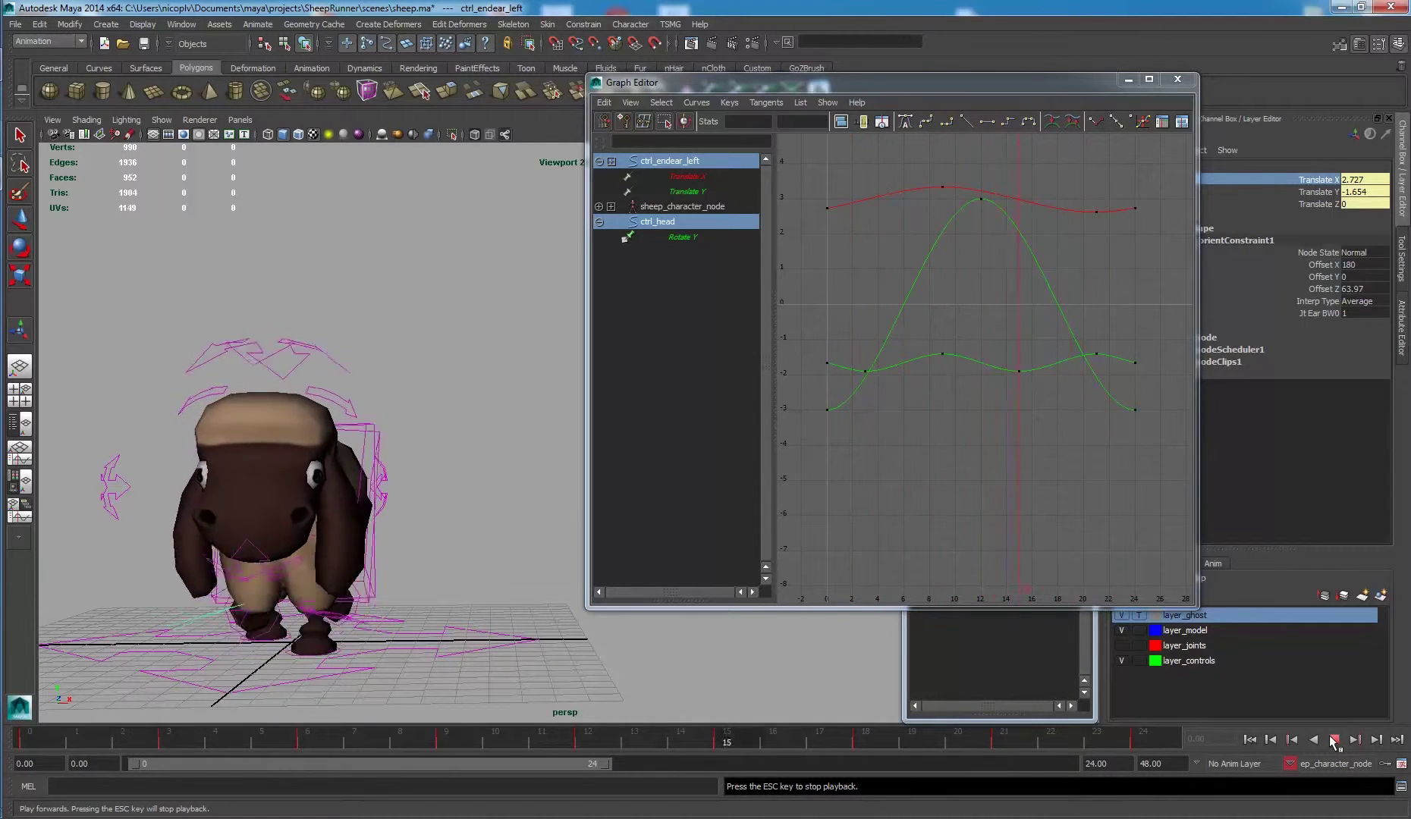
left_click(1335, 740)
left_click(540, 484)
key("w")
scroll(485, 463, "down", 5)
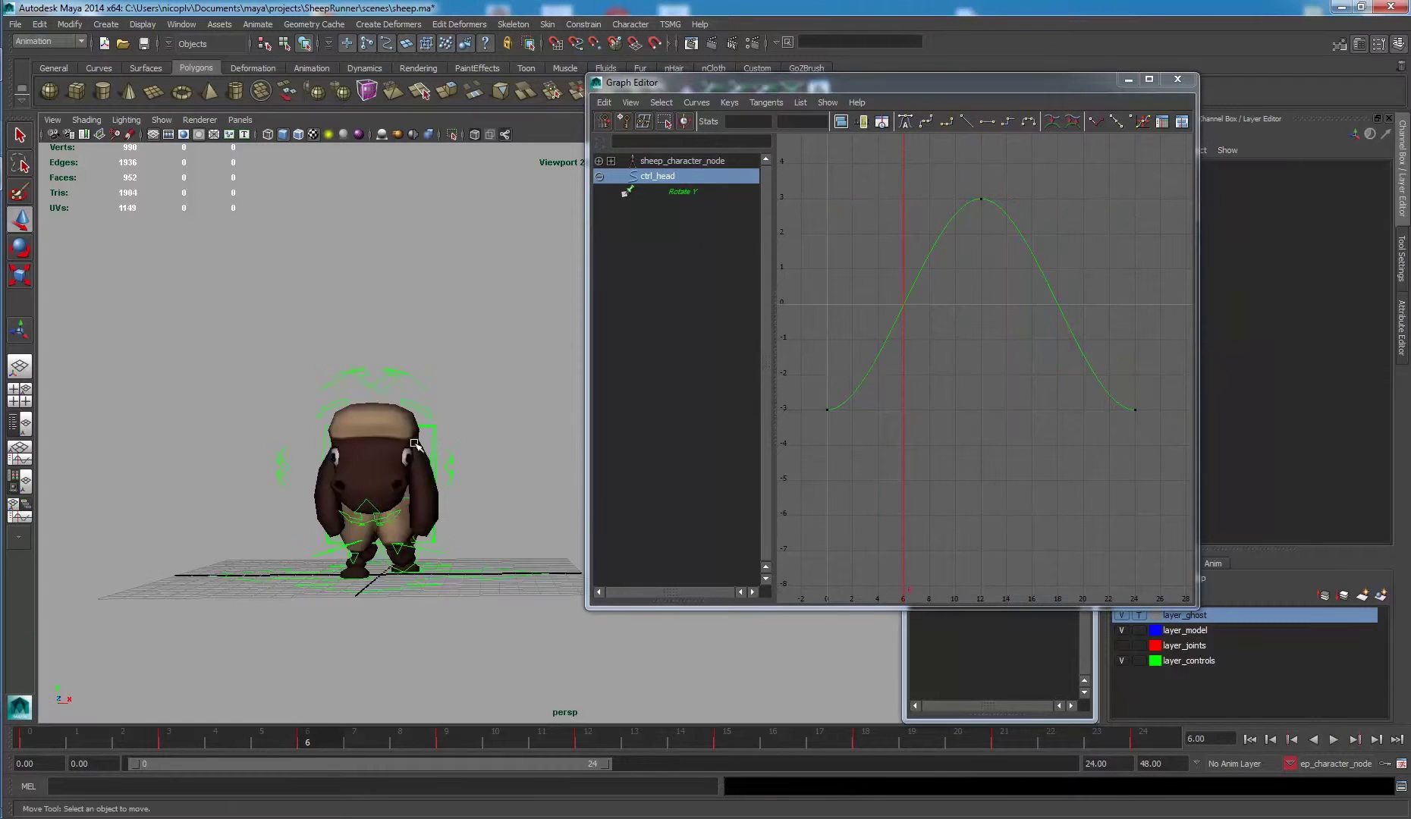
left_click_drag(413, 448, 473, 438, "alt")
middle_click_drag(473, 438, 394, 402, "alt")
scroll(402, 425, "up", 3)
left_click_drag(402, 456, 487, 422, "alt")
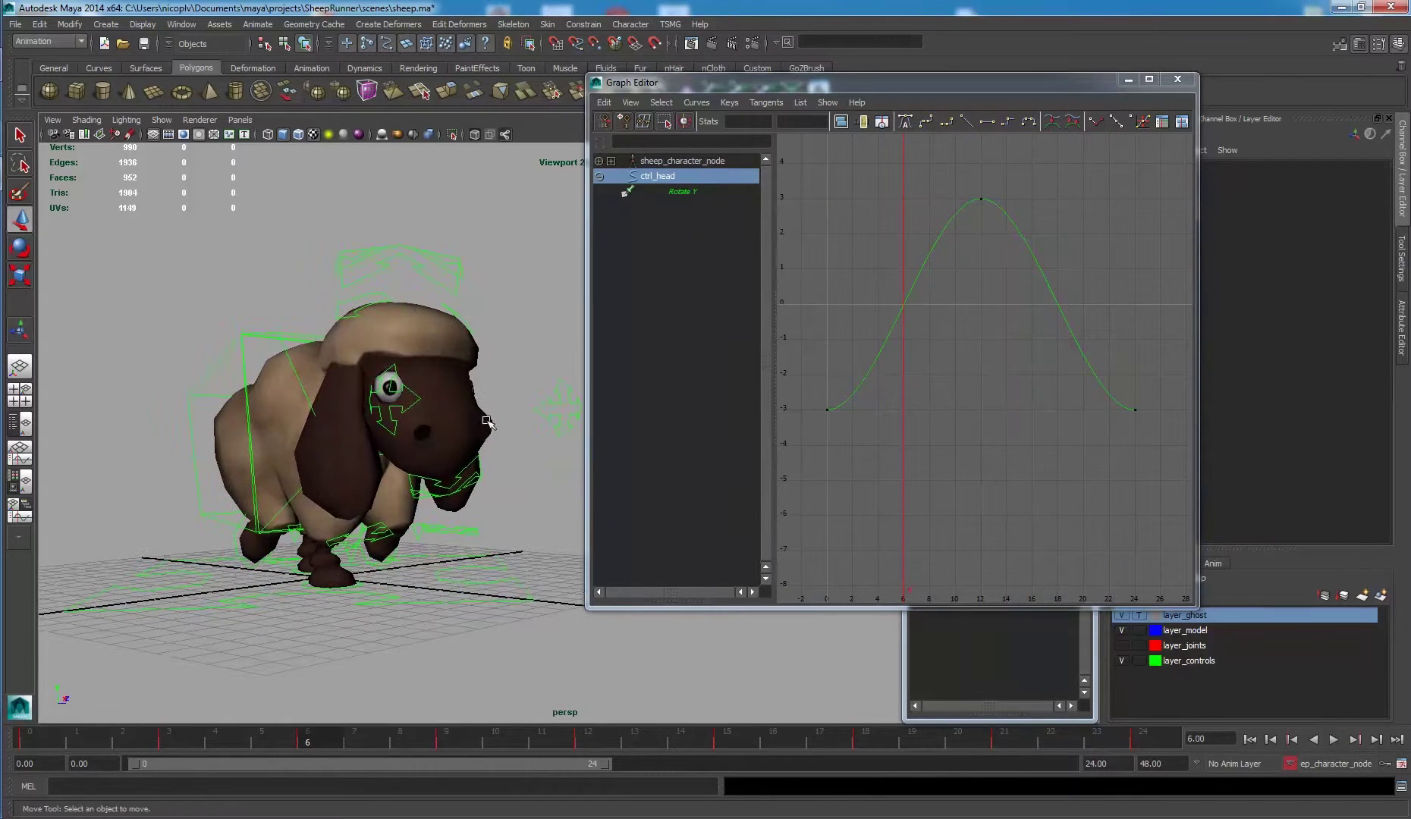
Minimize the Graph Editor, hide layer_controls and play back the cycle on the bare sheep model.
left_click(1126, 79)
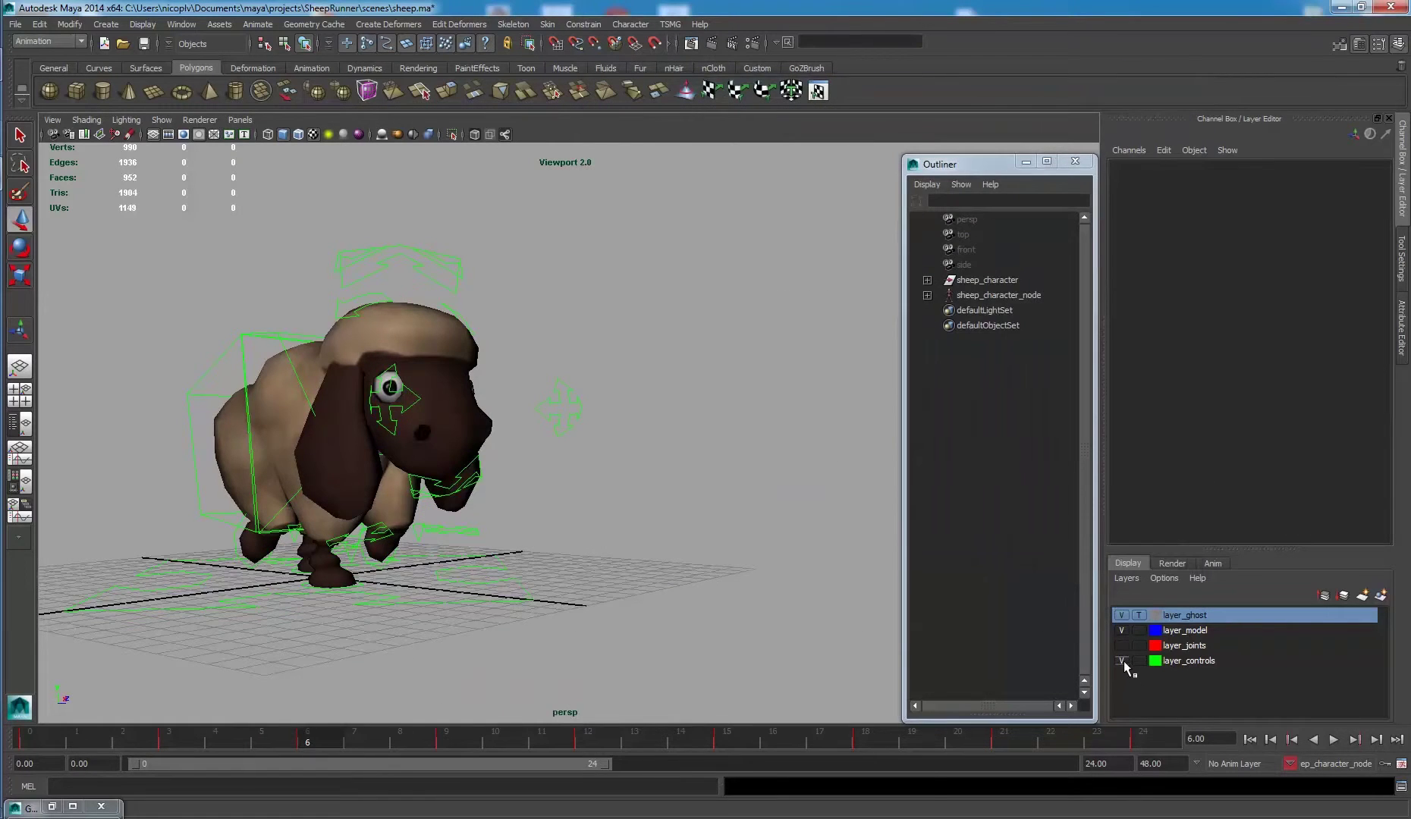
left_click(1122, 660)
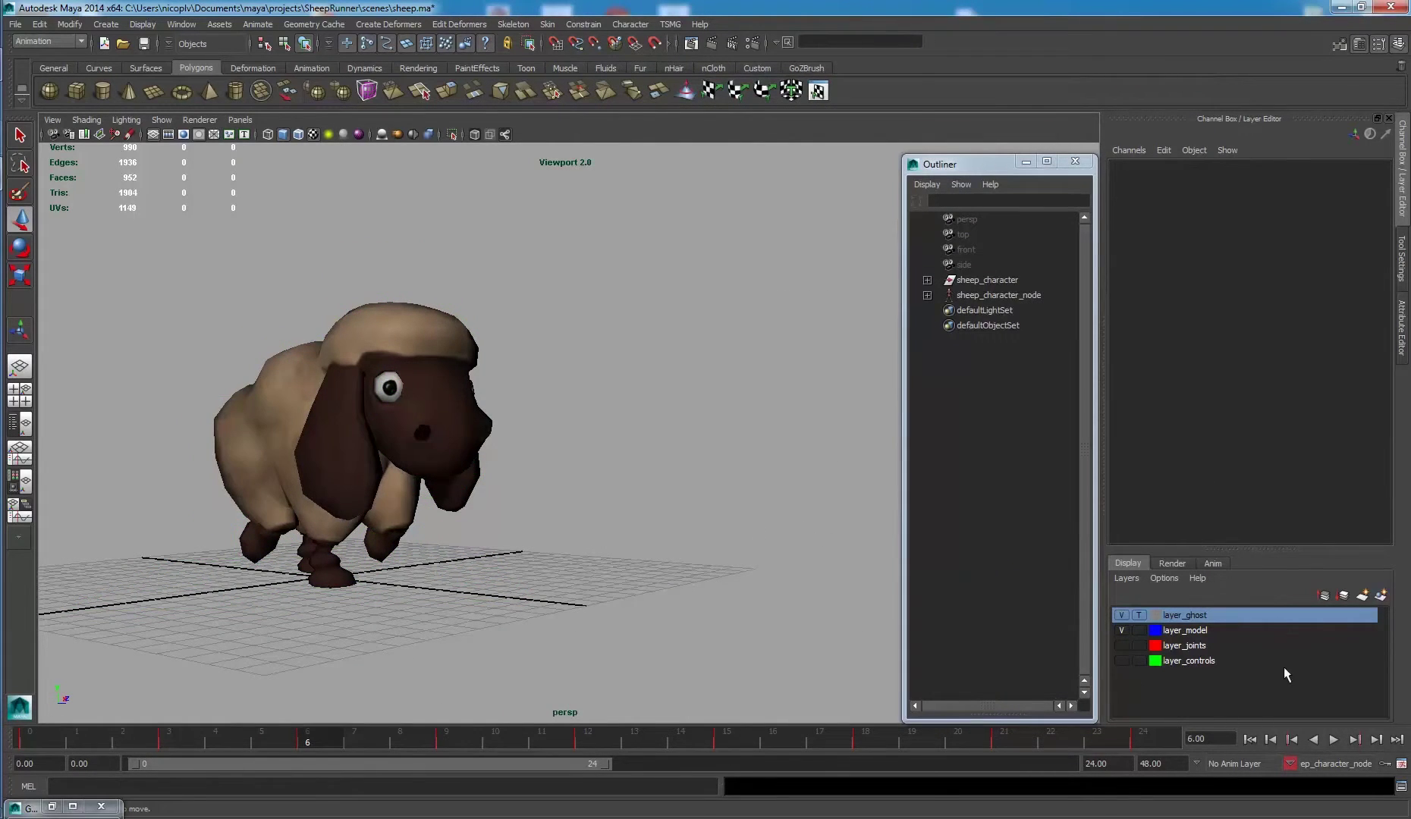
left_click(1332, 739)
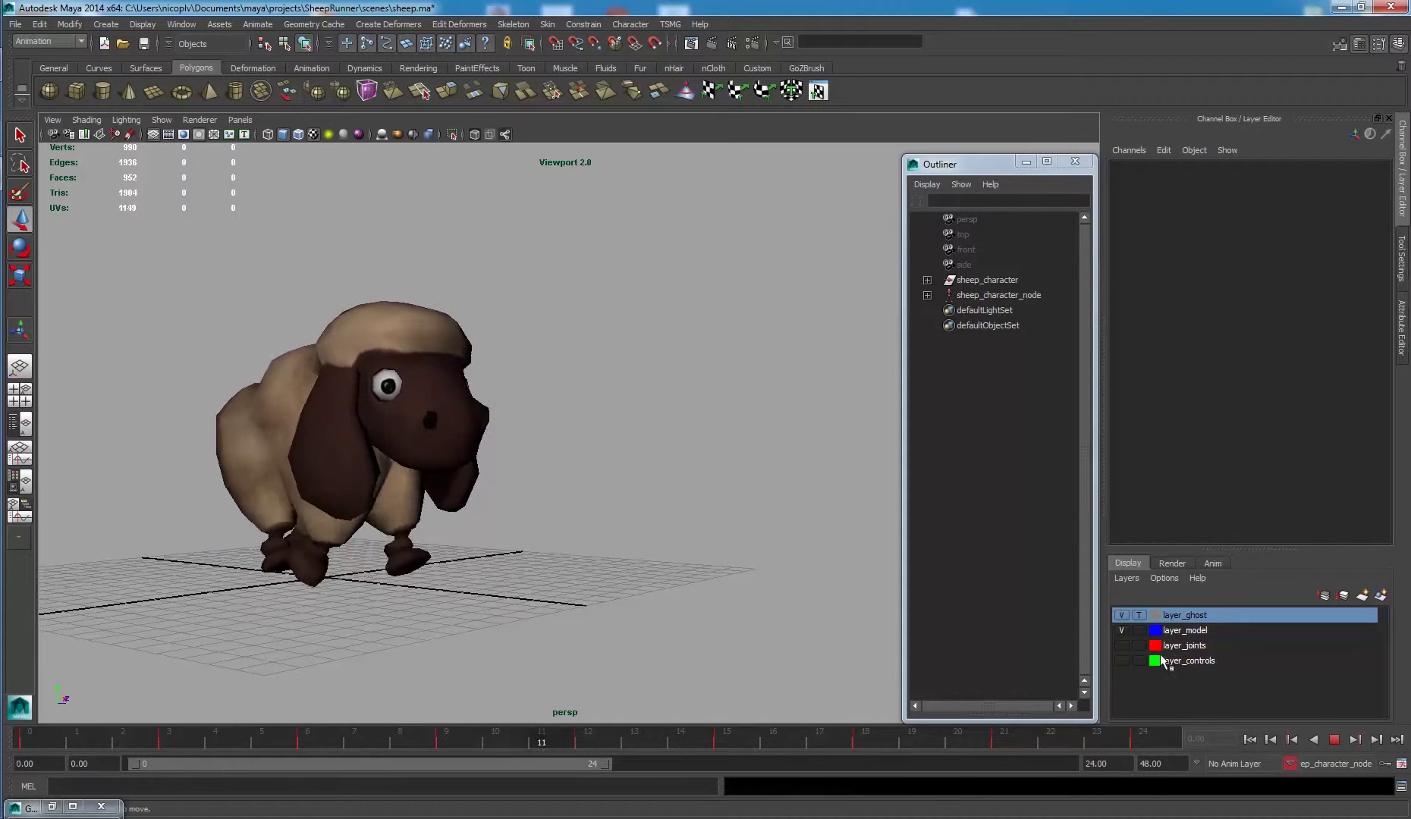
left_click(1335, 741)
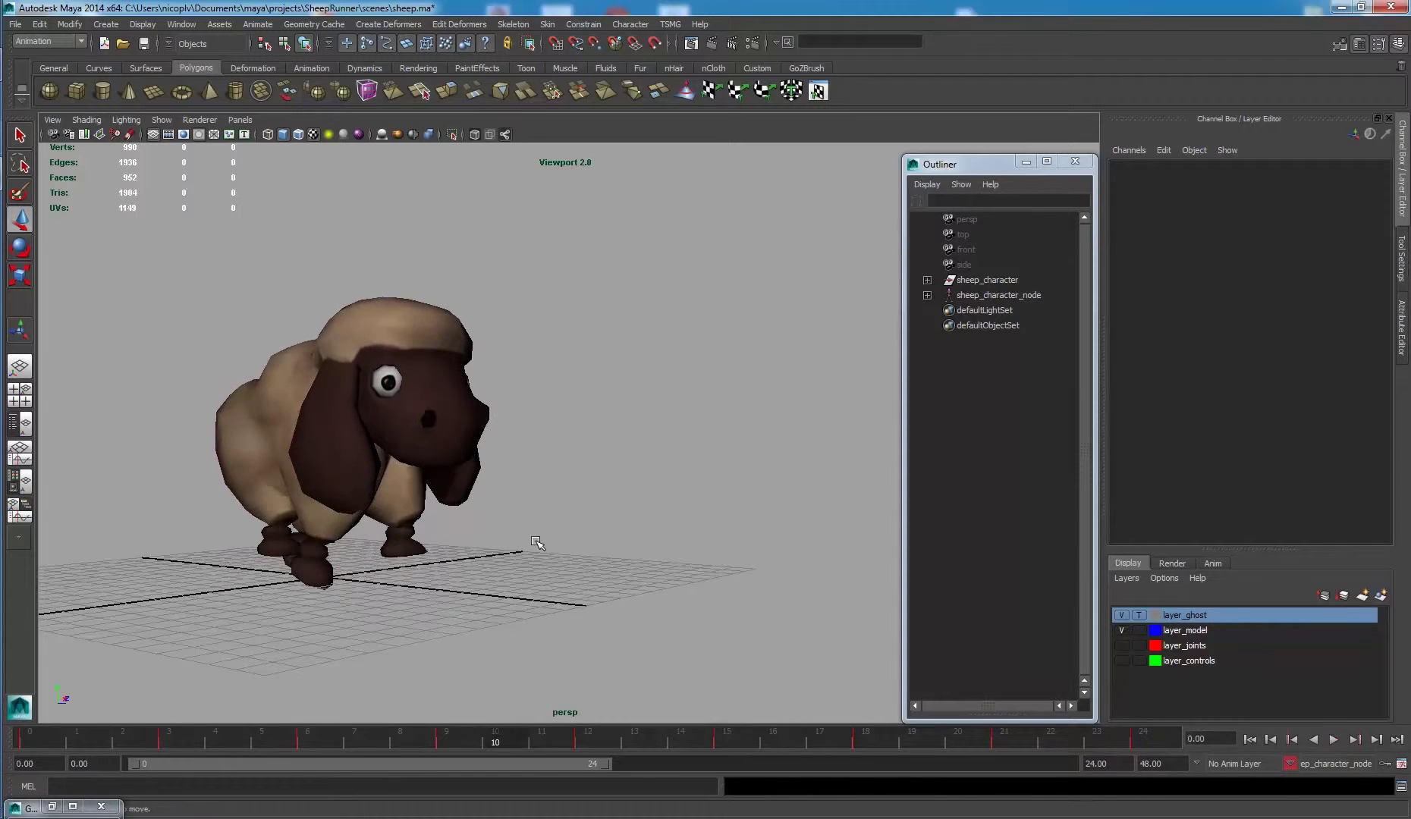
left_click_drag(391, 439, 743, 414, "alt")
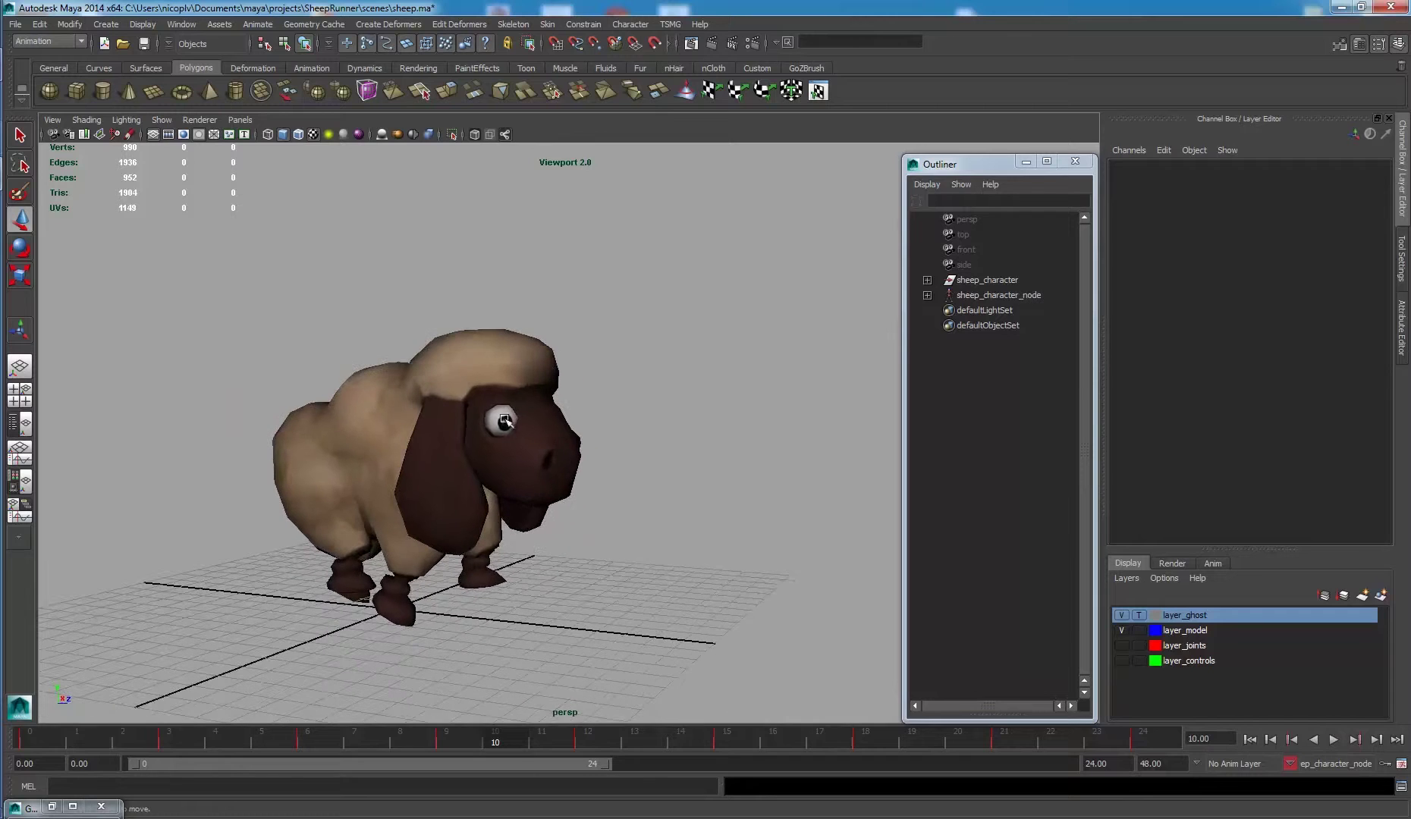
Select ctrl_main under sheep_character and key its Translate Z at frame 24 with a value of 6.
left_click(927, 280)
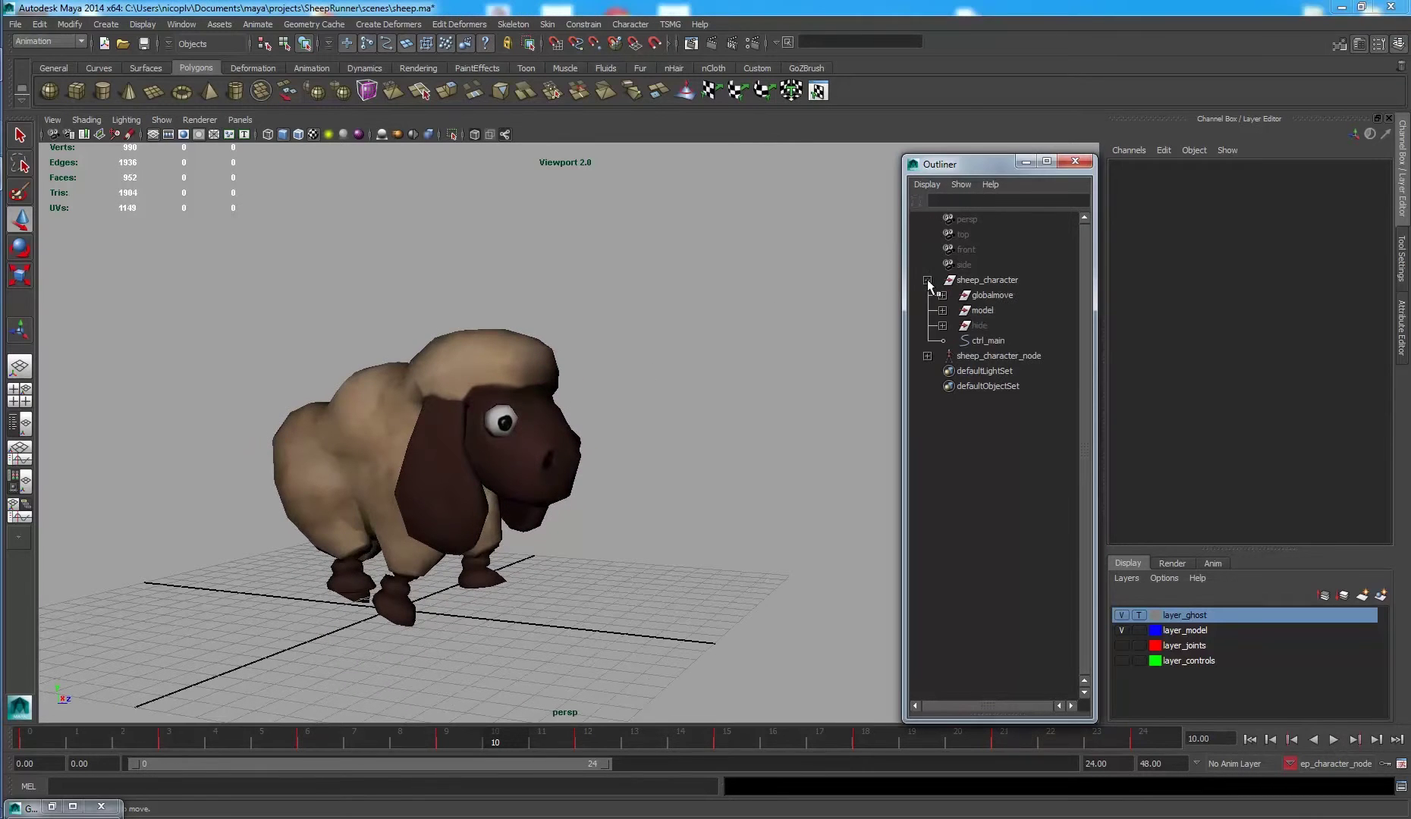
left_click(985, 343)
left_click(56, 747)
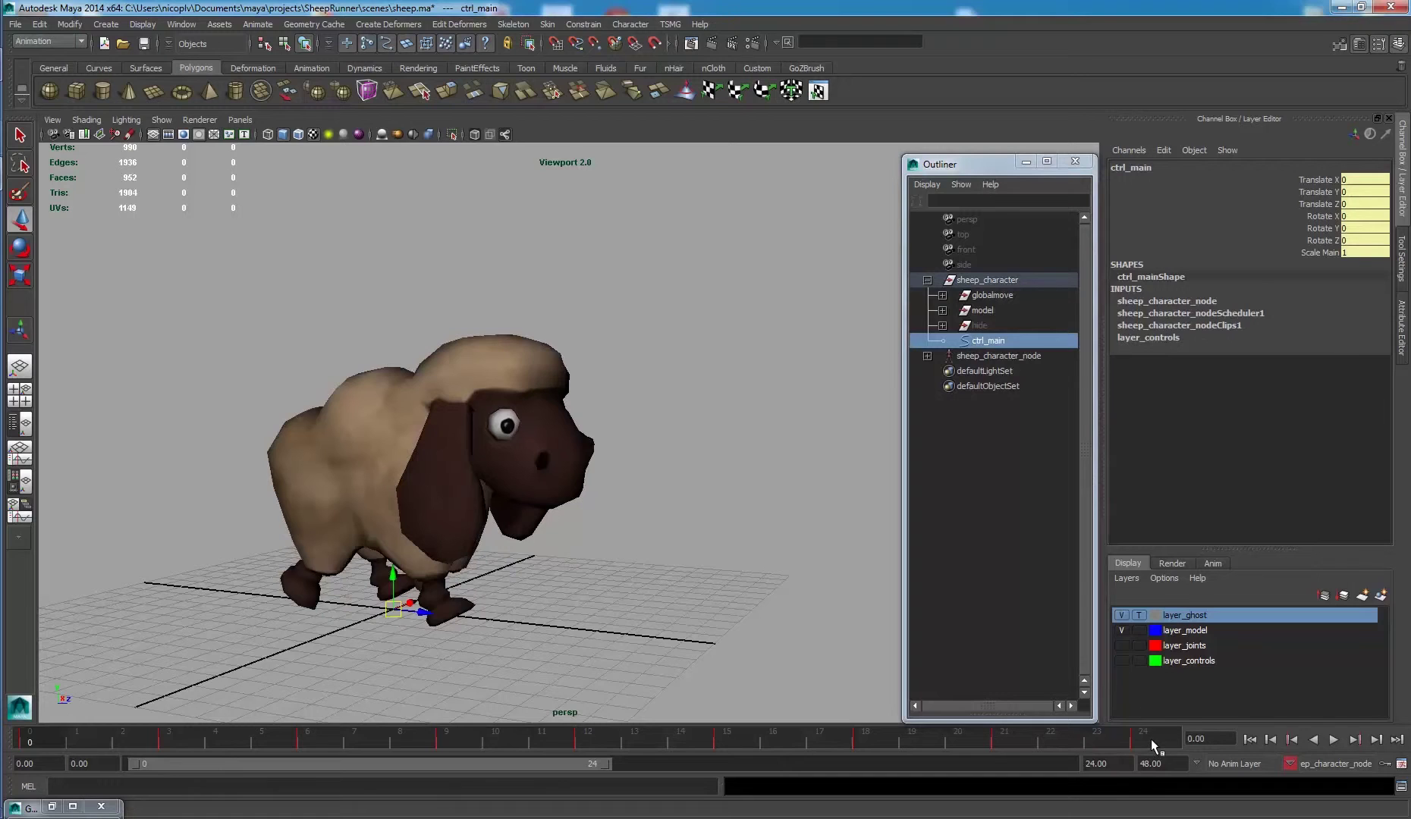
left_click(1349, 204)
type("6")
key("Return")
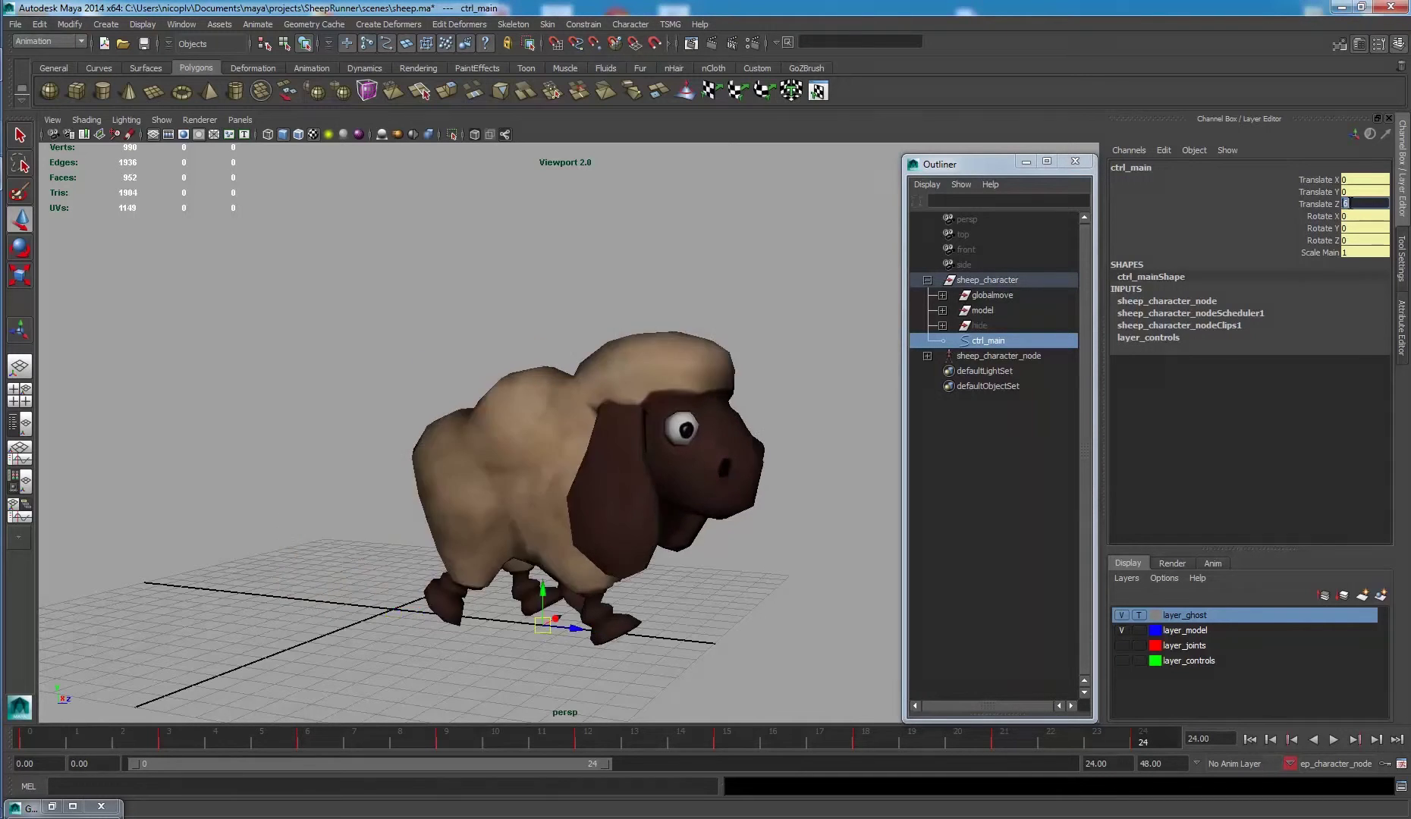
left_click(1320, 203)
right_click(1265, 204)
left_click(1323, 227)
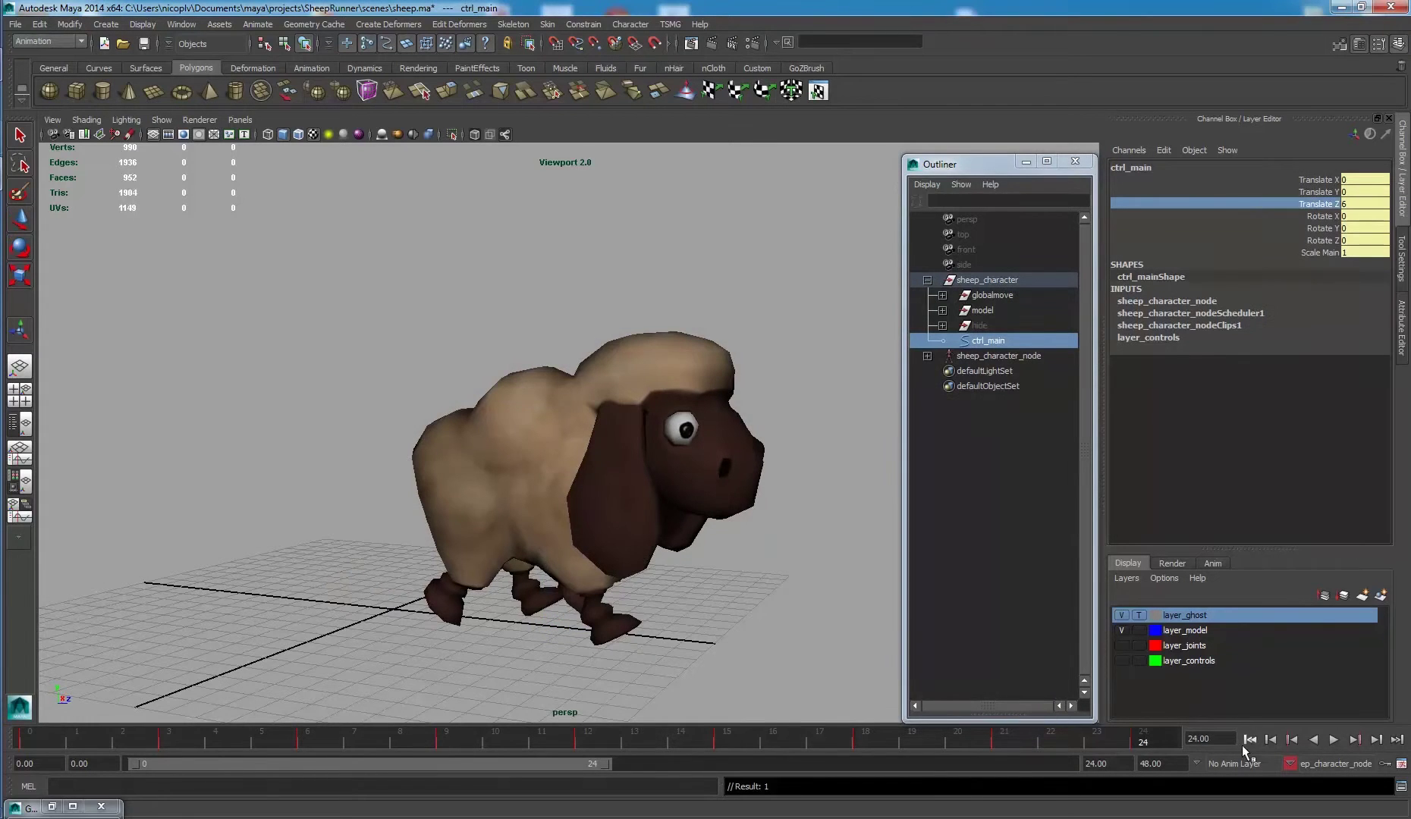
Play back the forward-moving walk from the first frame and return to frame 0.
left_click(1250, 740)
left_click(1333, 740)
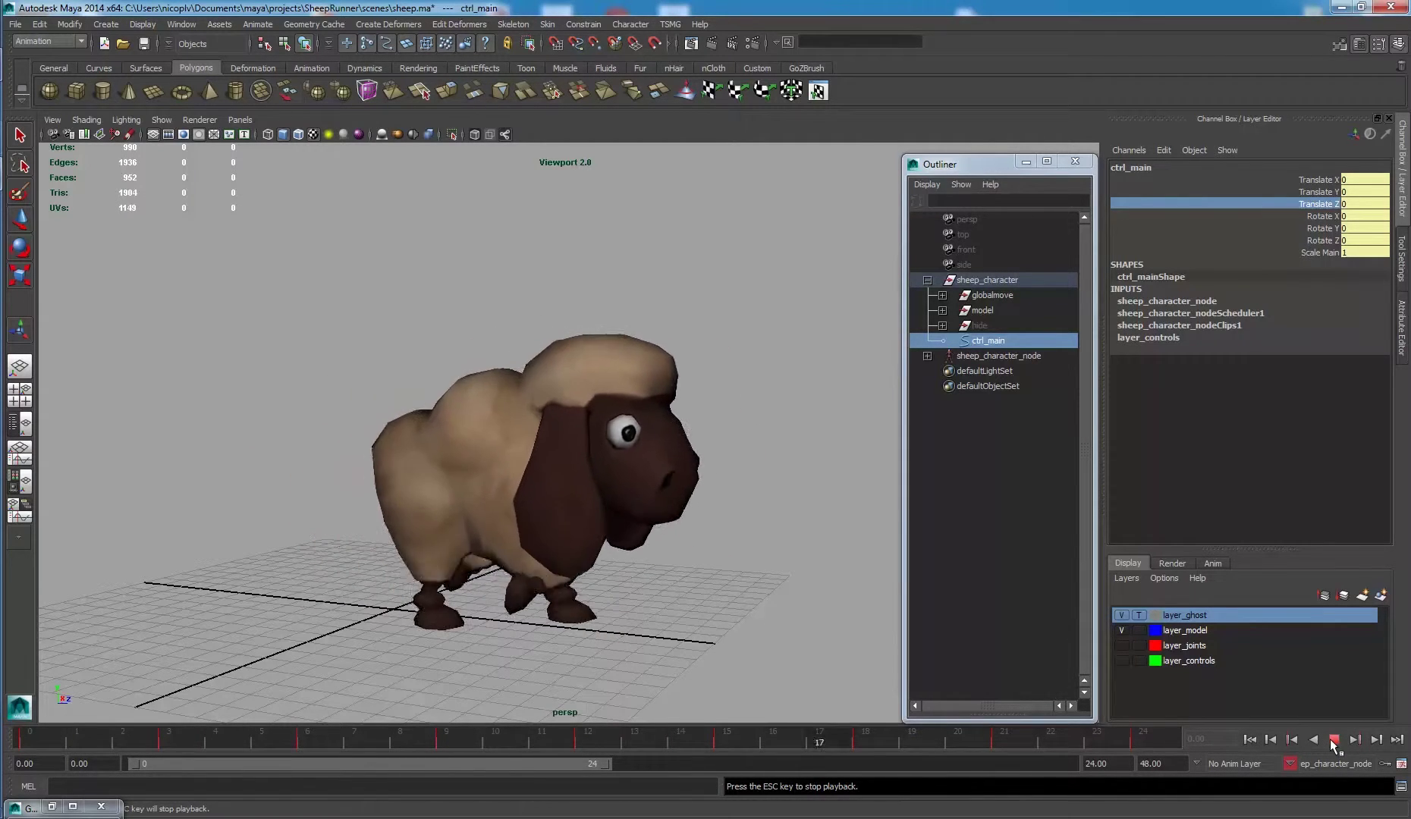
left_click(1332, 739)
left_click(1253, 740)
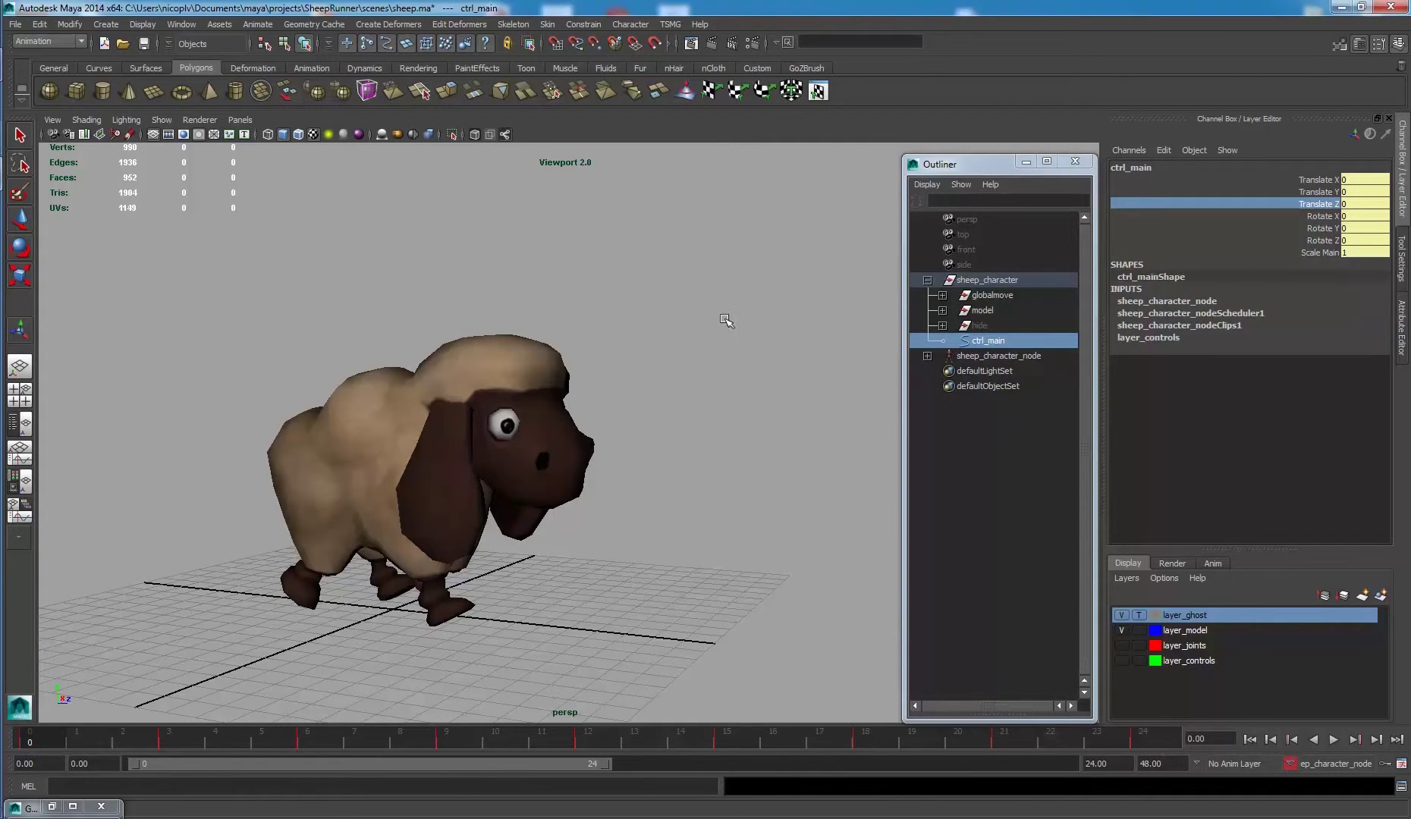
Close the Graph Editor, open an enlarged Trax Editor and make sheep_character_node the current character set.
left_click(103, 806)
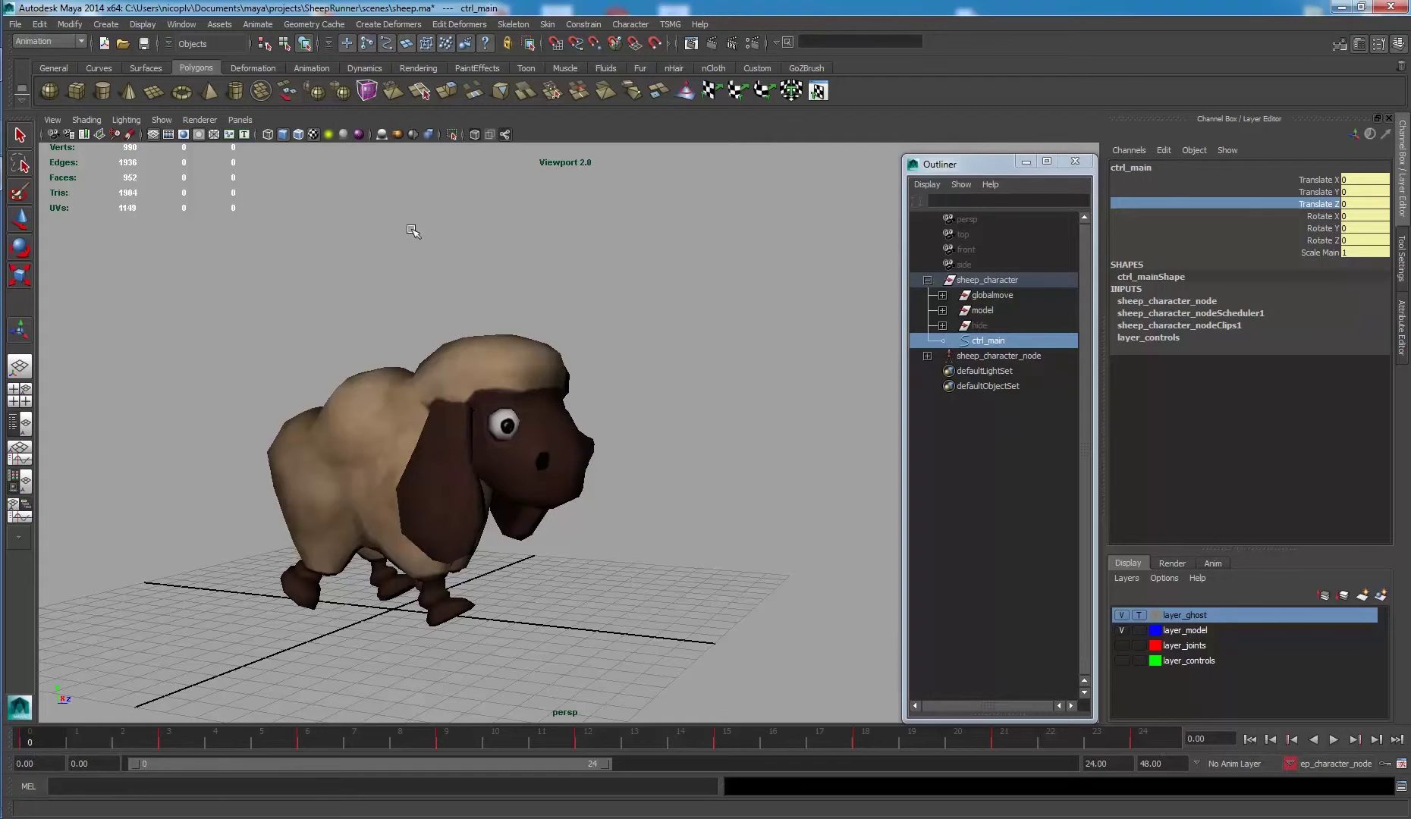
left_click(186, 24)
mouse_move(220, 76)
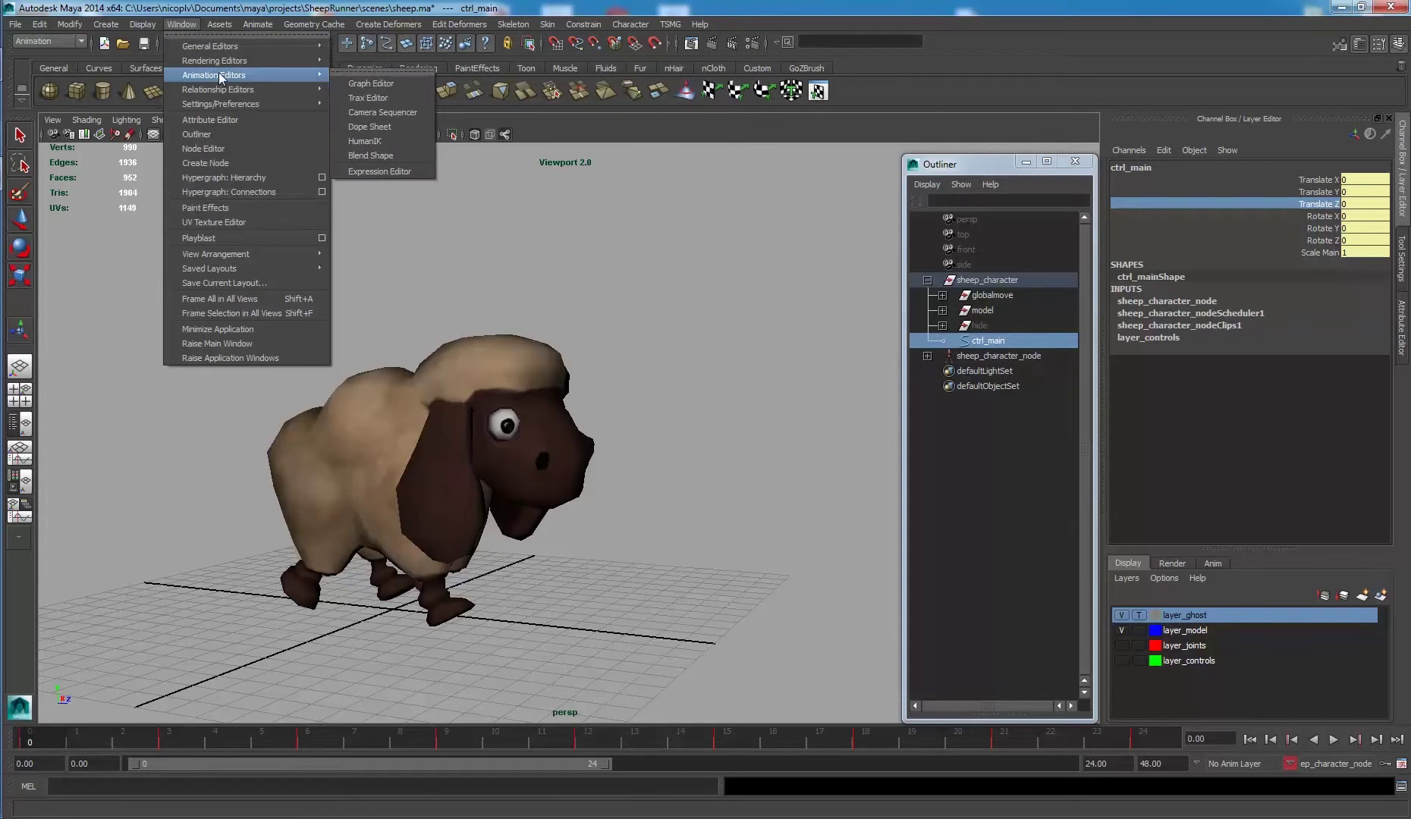
left_click(367, 98)
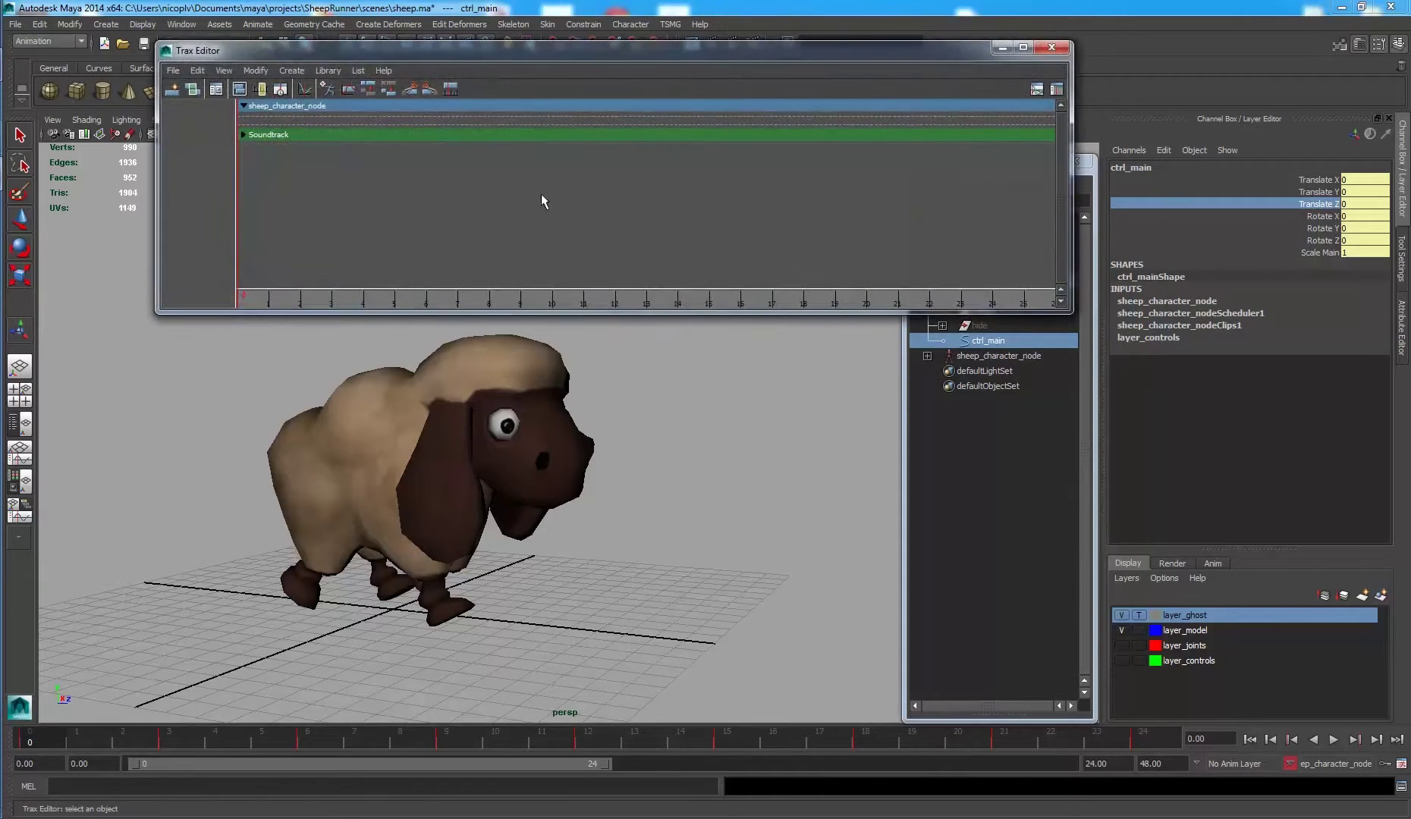
left_click_drag(679, 315, 679, 375)
left_click(1346, 764)
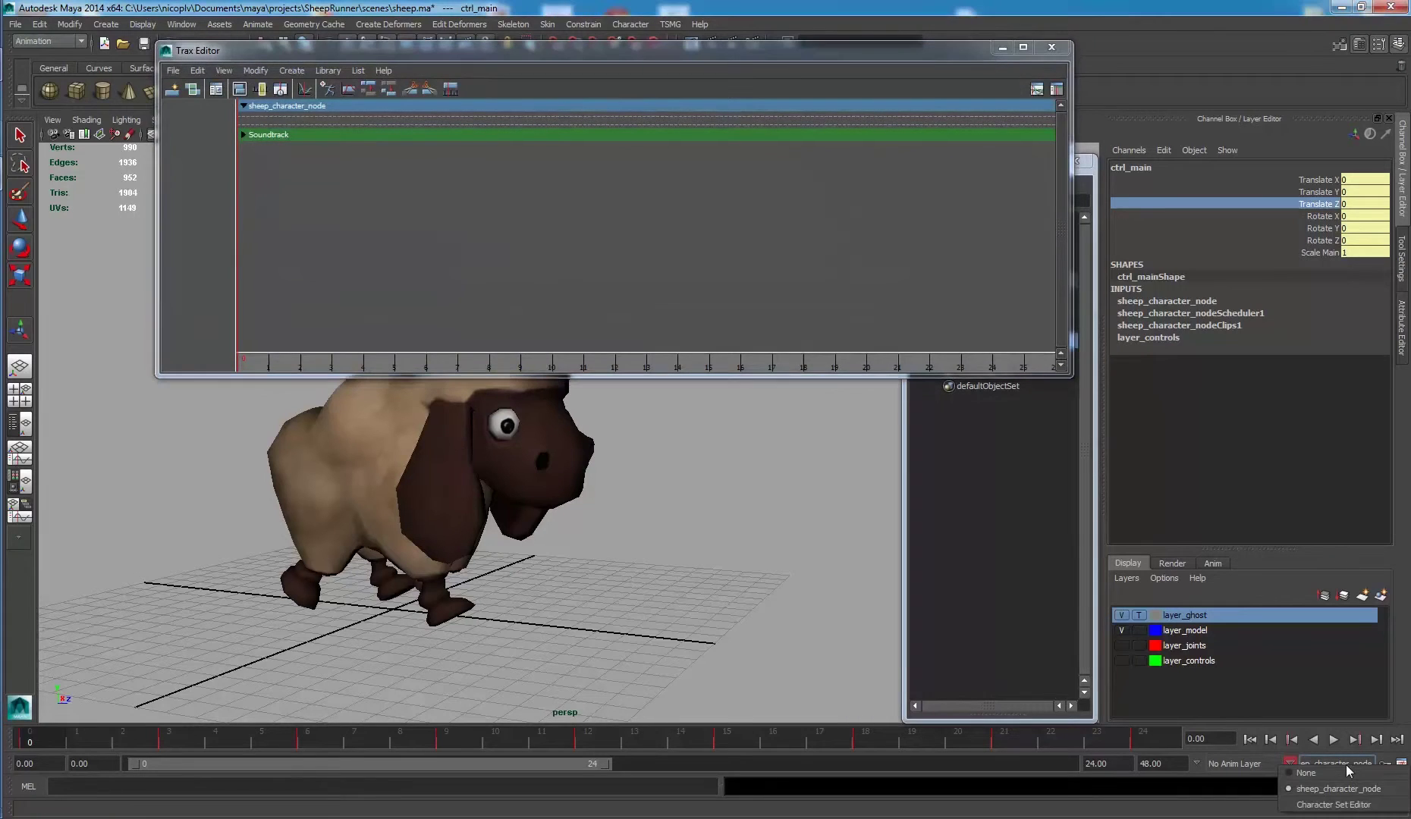
left_click(1341, 789)
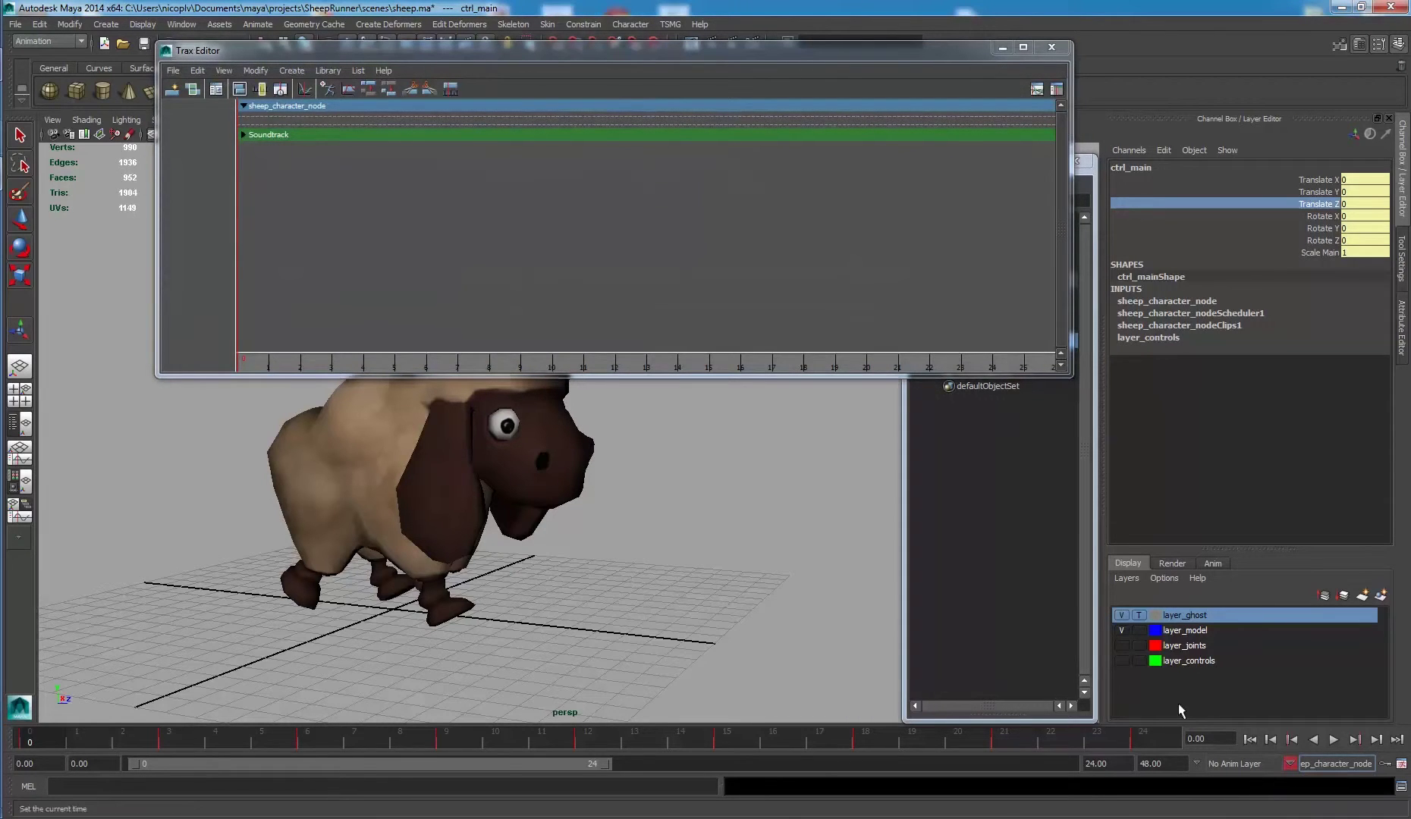
Create a clip named marche with a Start/End range of 0 to 24 and Relative root(s) only offset, placed in Trax Editor and Visor.
left_click(292, 71)
left_click(372, 93)
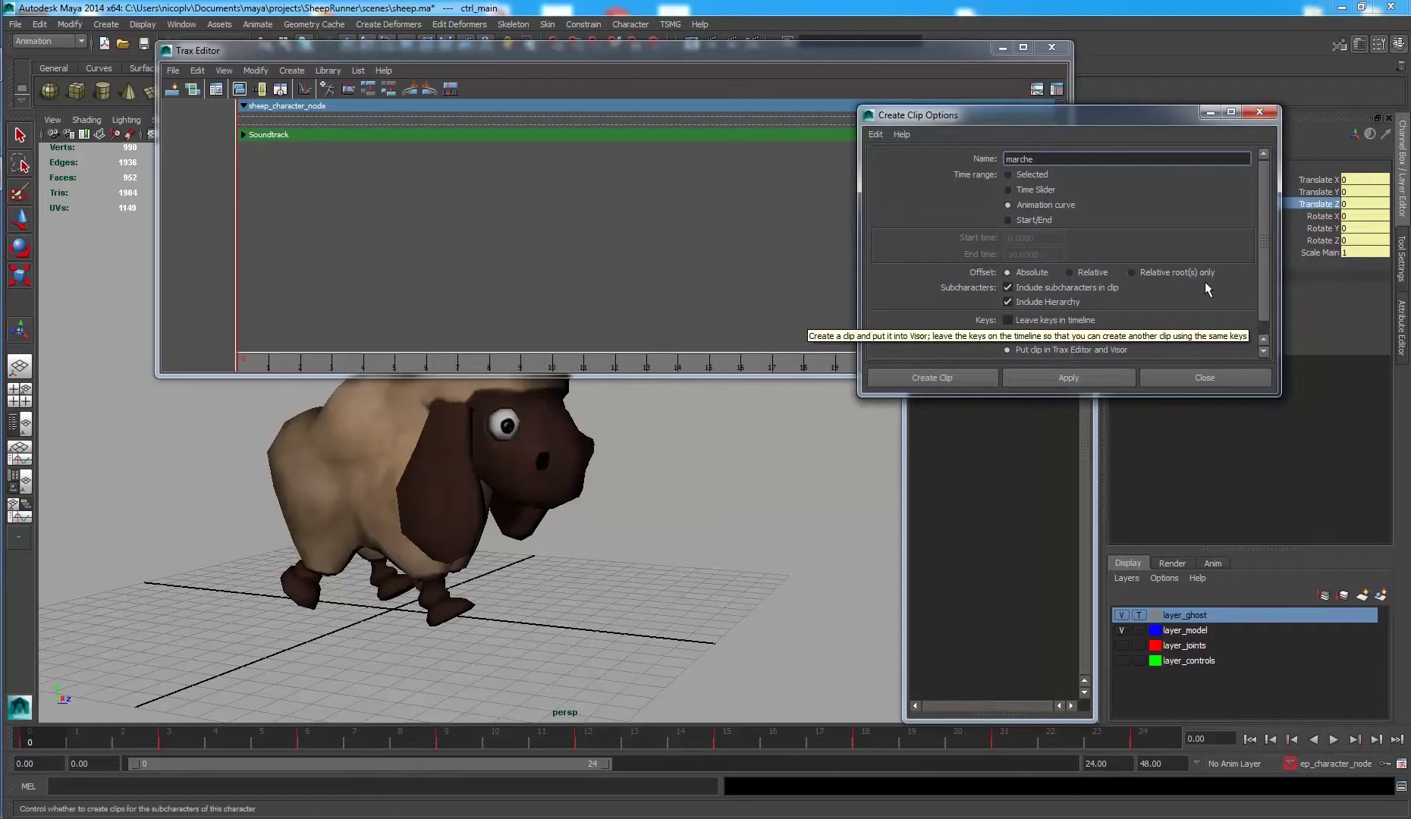
left_click(1033, 220)
left_click_drag(1041, 254, 1002, 259)
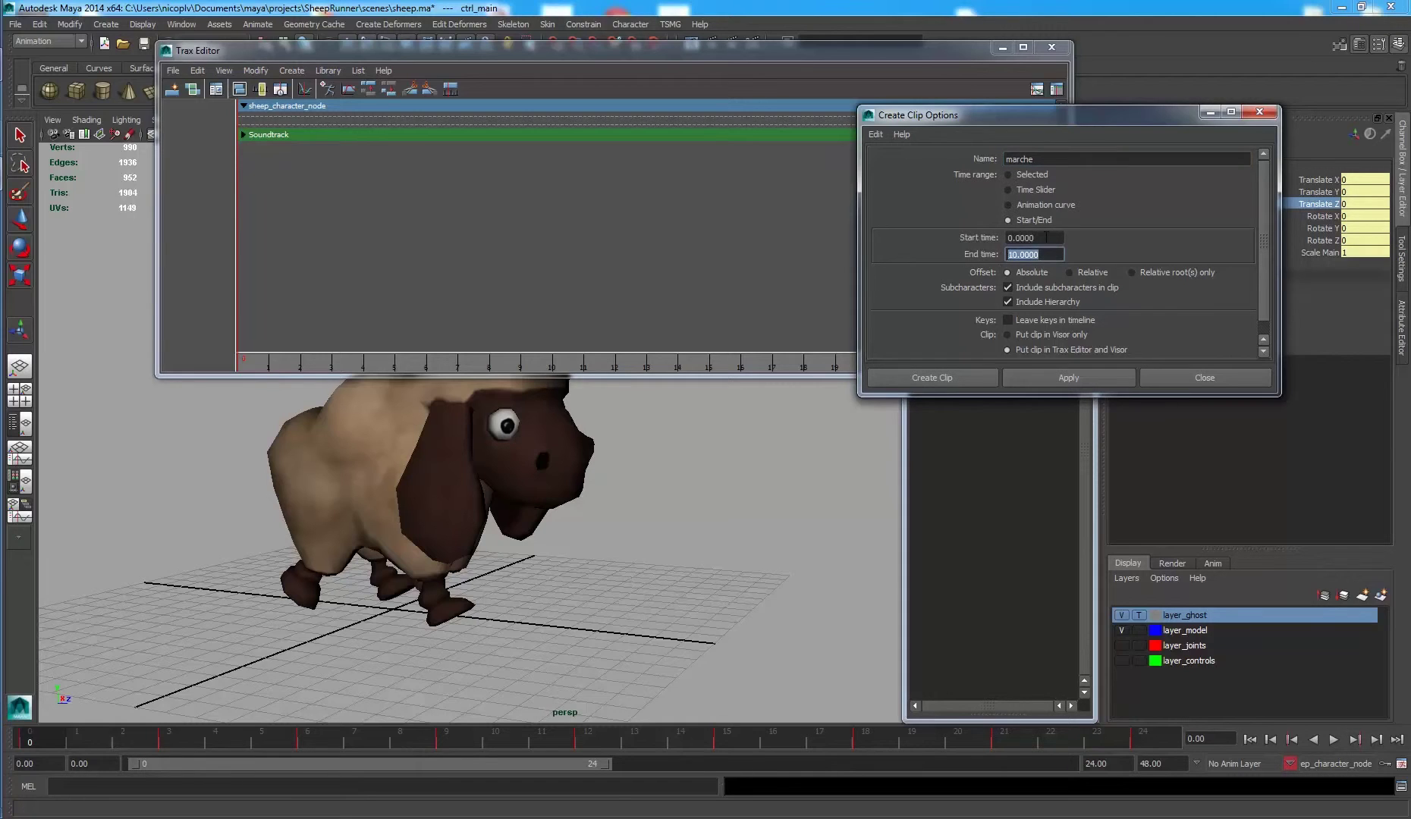
type("24")
key("Tab")
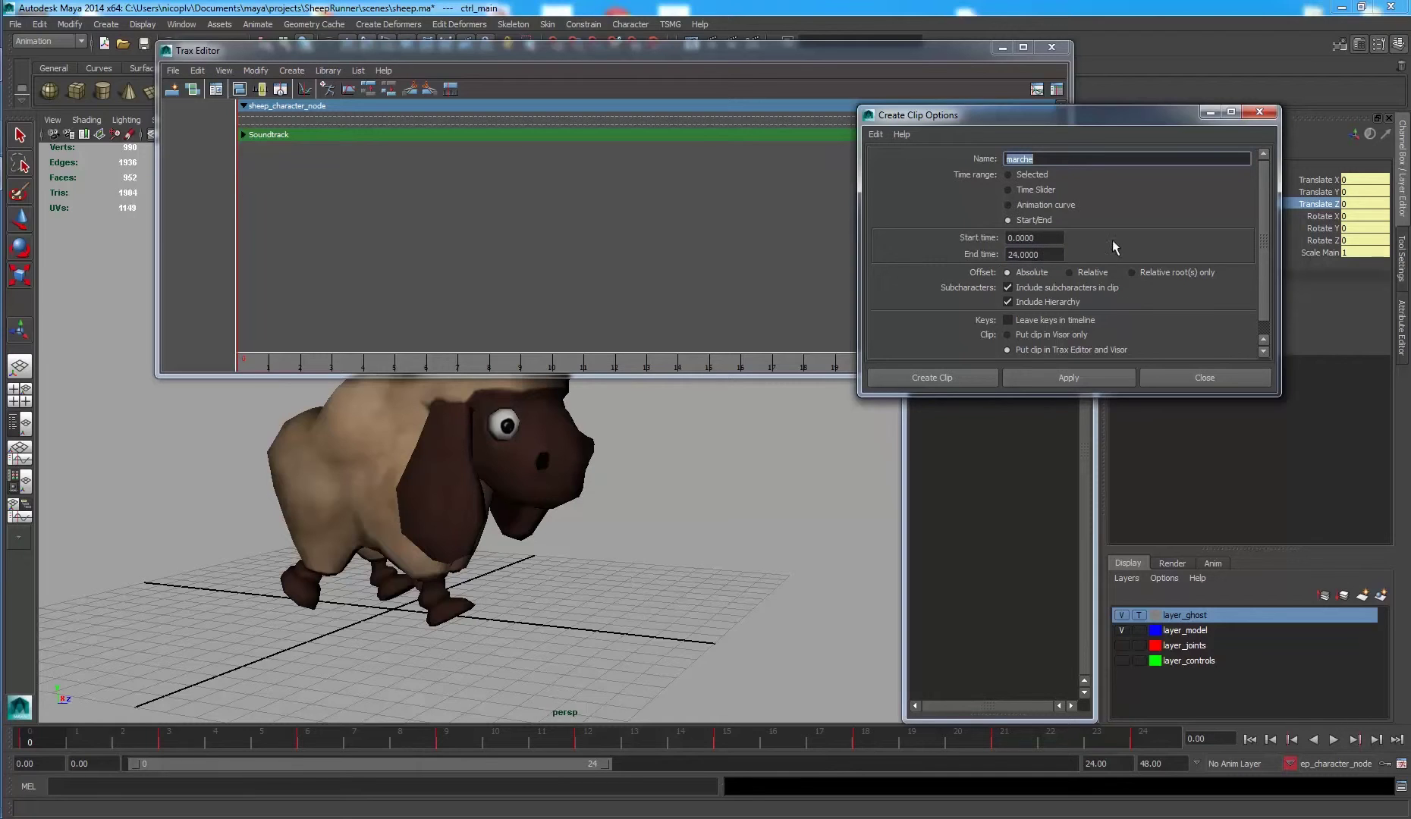
left_click(1185, 275)
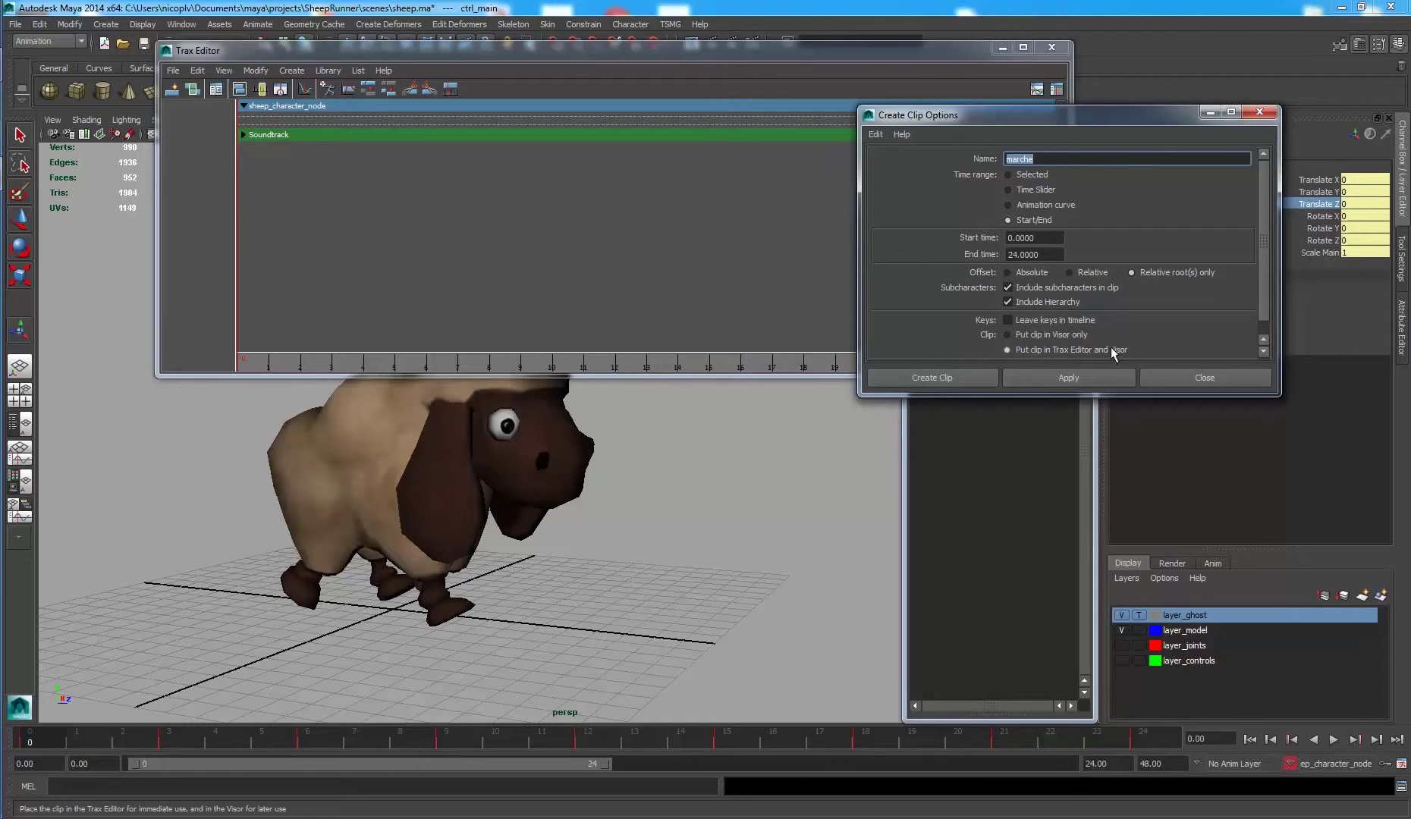
left_click(977, 374)
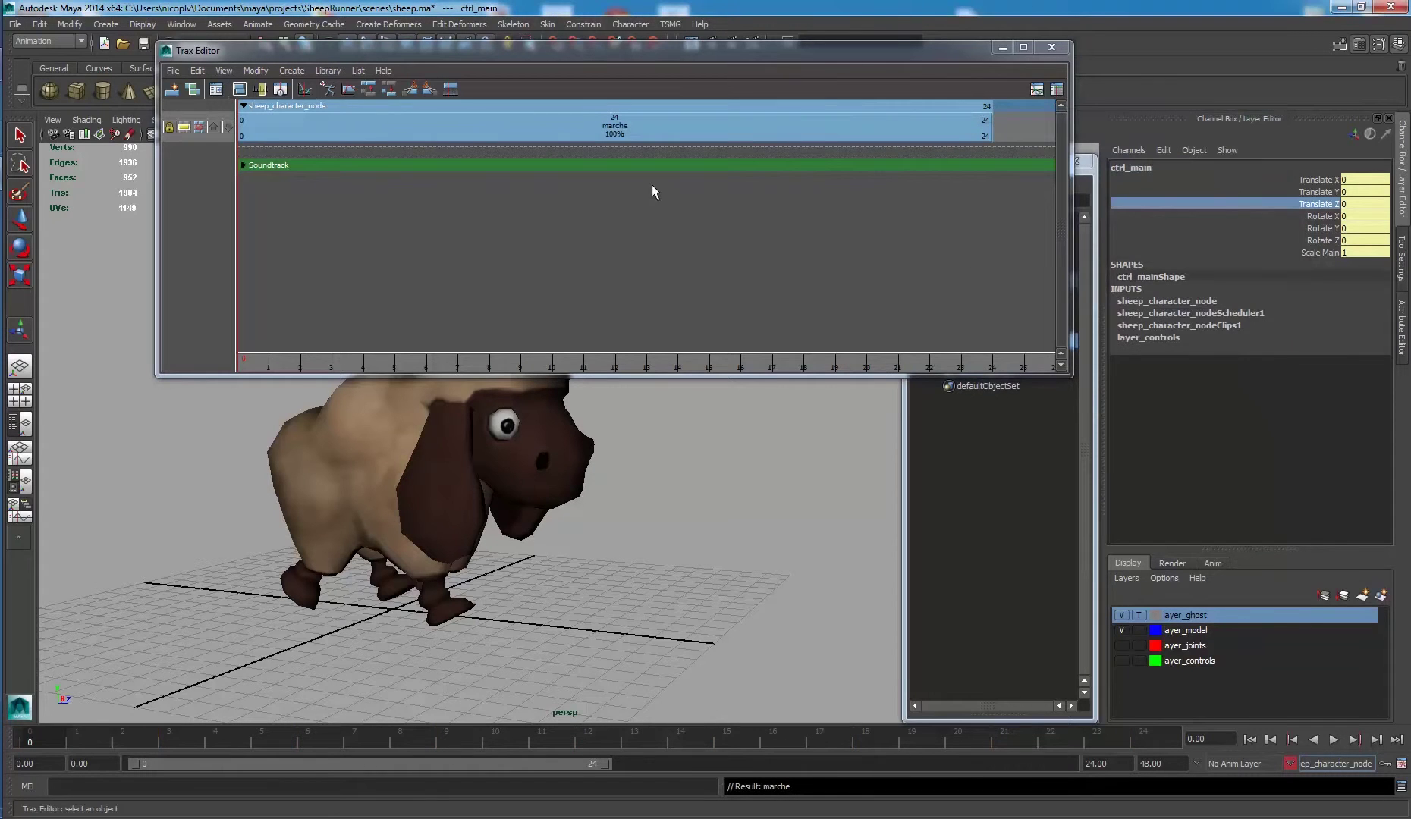
Show the marche clip's attributes and play back the clip.
scroll(646, 212, "down", 4)
double_click(644, 135)
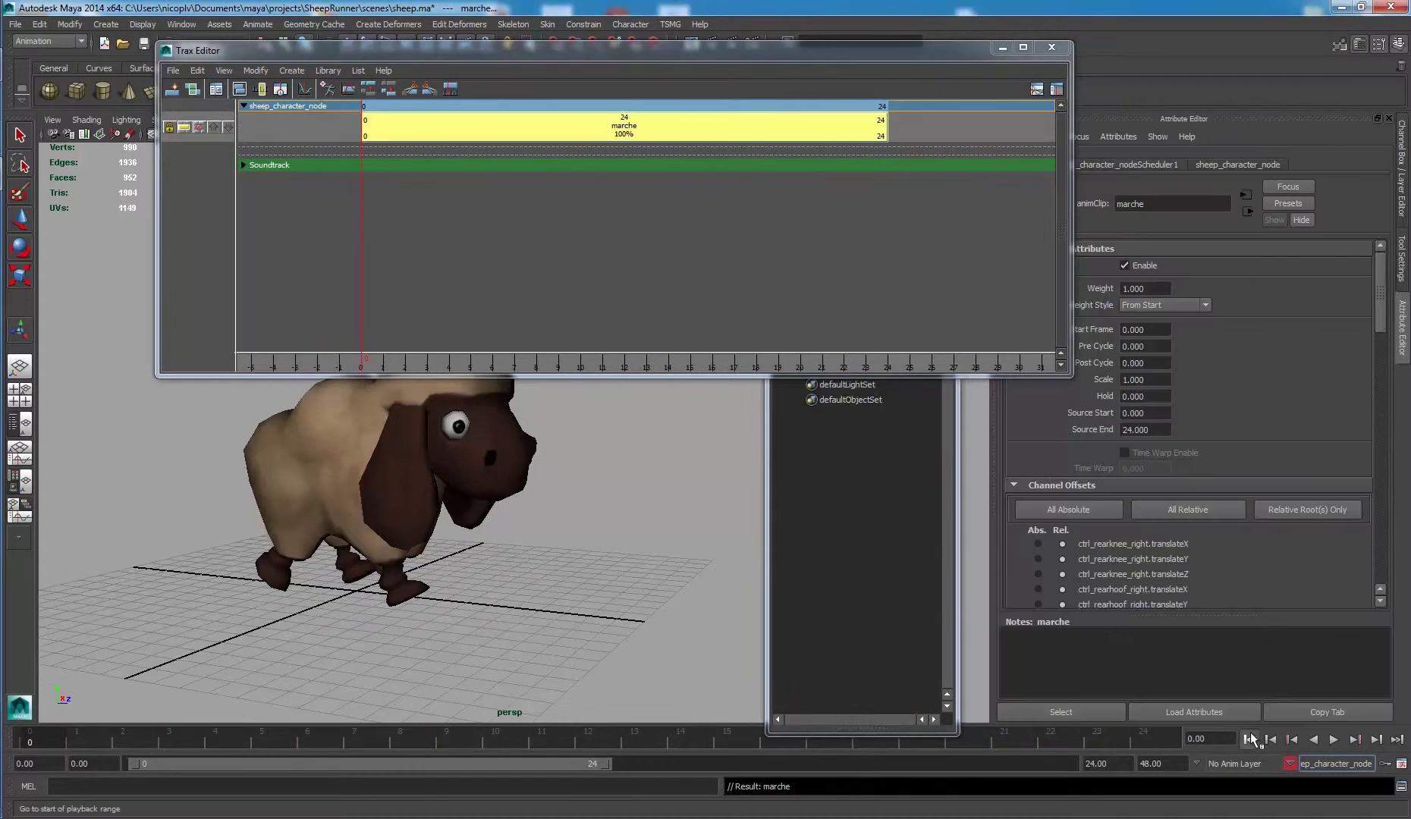
left_click(1328, 742)
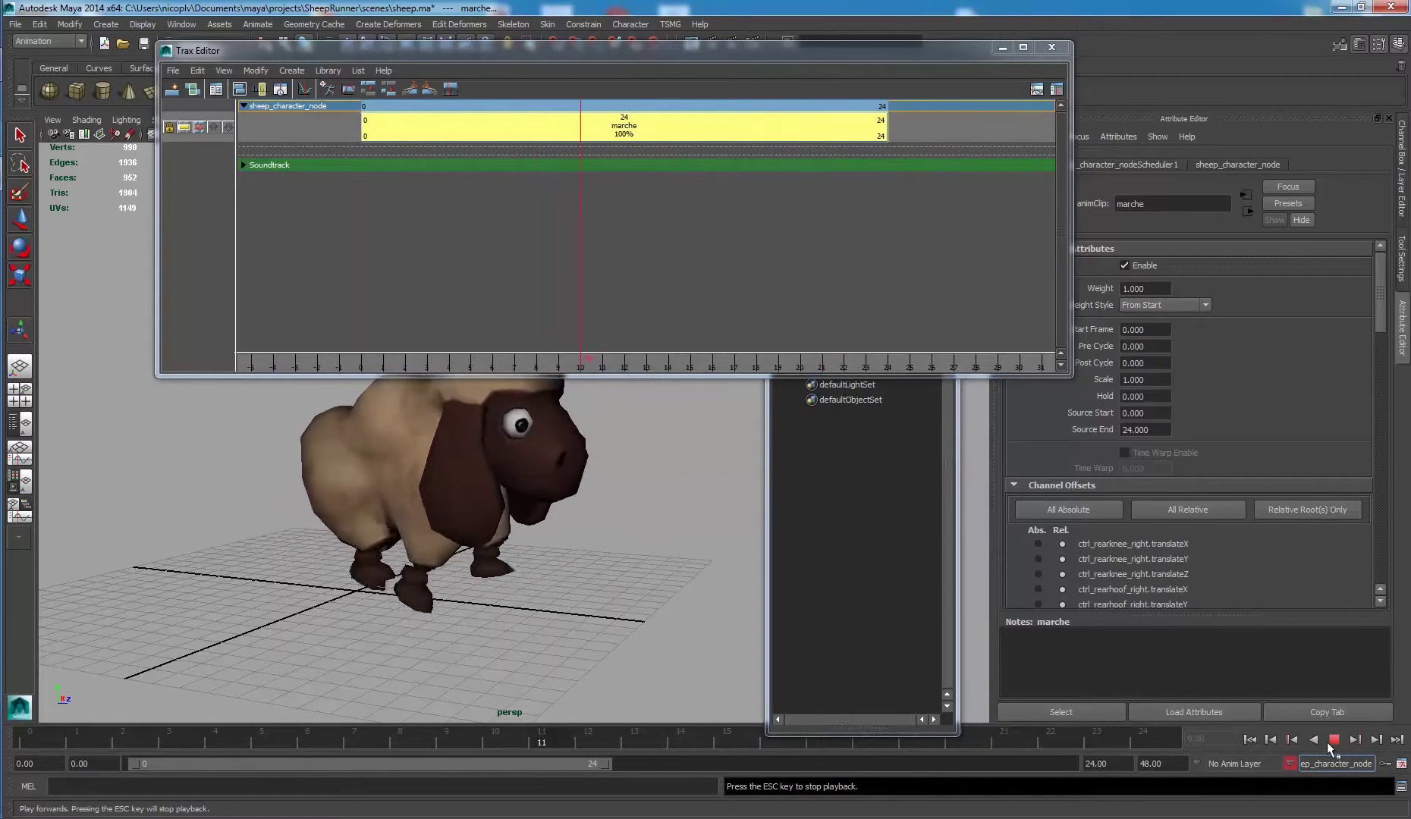
left_click(1334, 740)
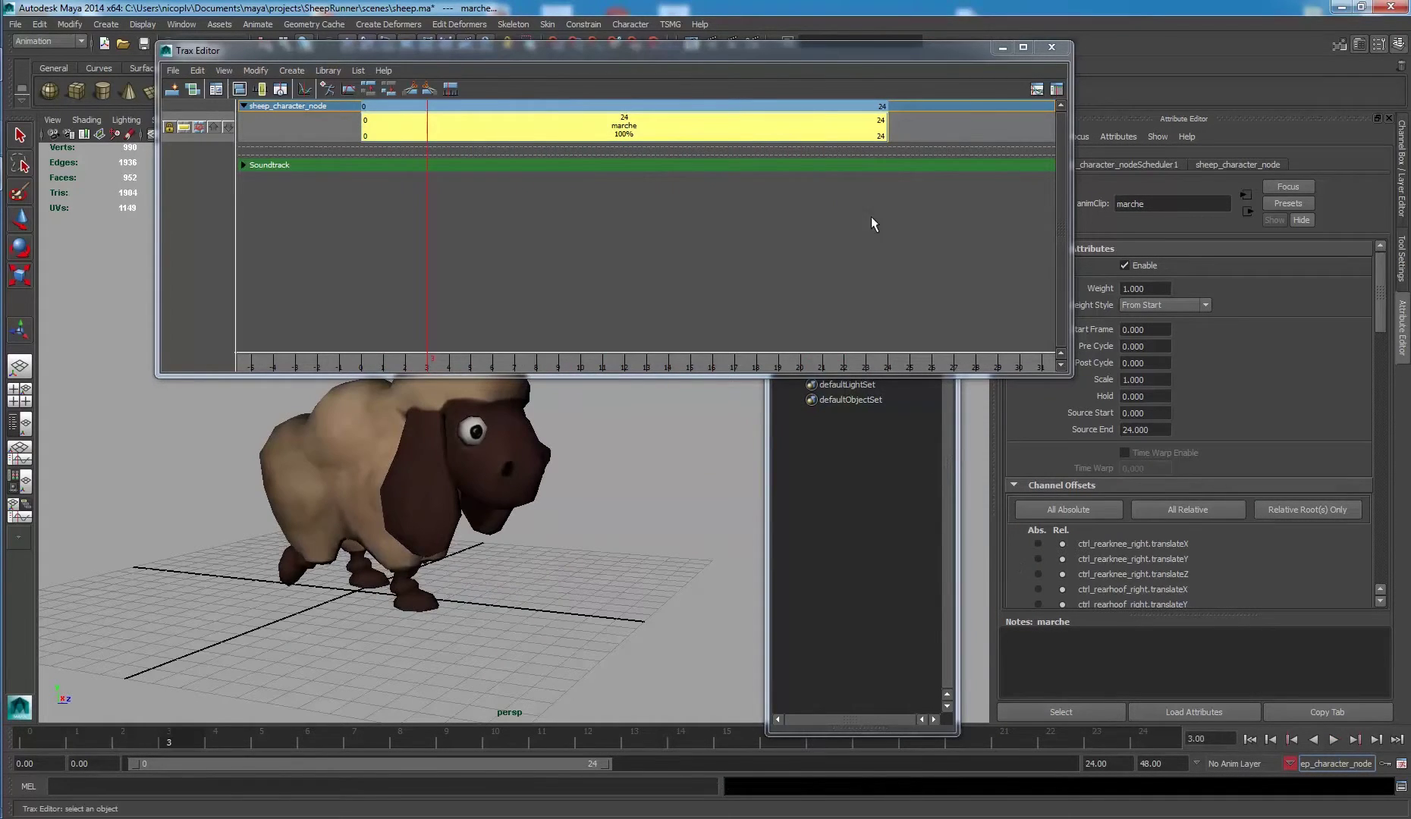
Extend the playback range to end at frame 48 and deselect the marche clip.
scroll(872, 216, "down", 2)
middle_click_drag(886, 217, 828, 257, "alt")
scroll(804, 243, "down", 5)
scroll(743, 220, "down", 2)
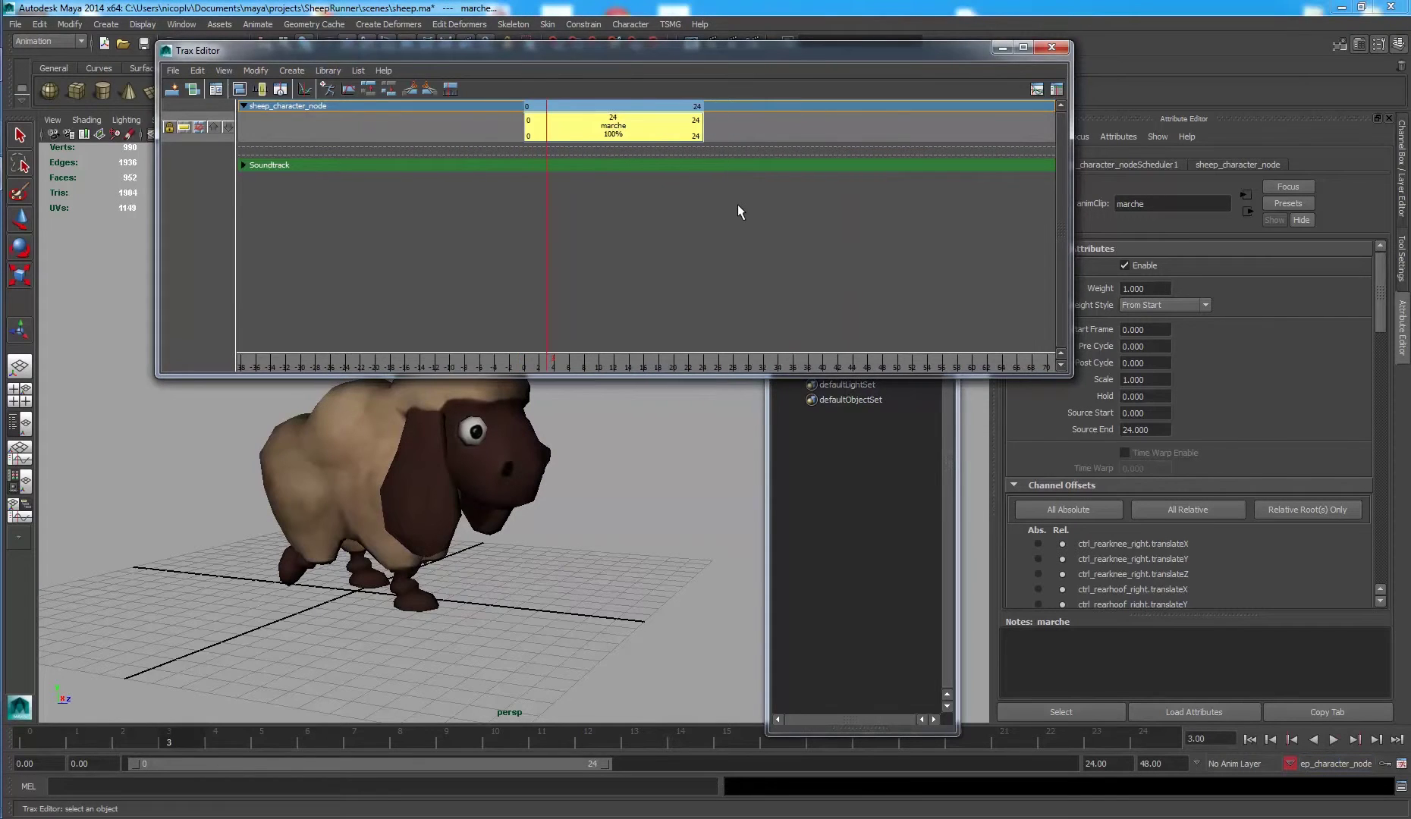
left_click(1125, 764)
double_click(1125, 764)
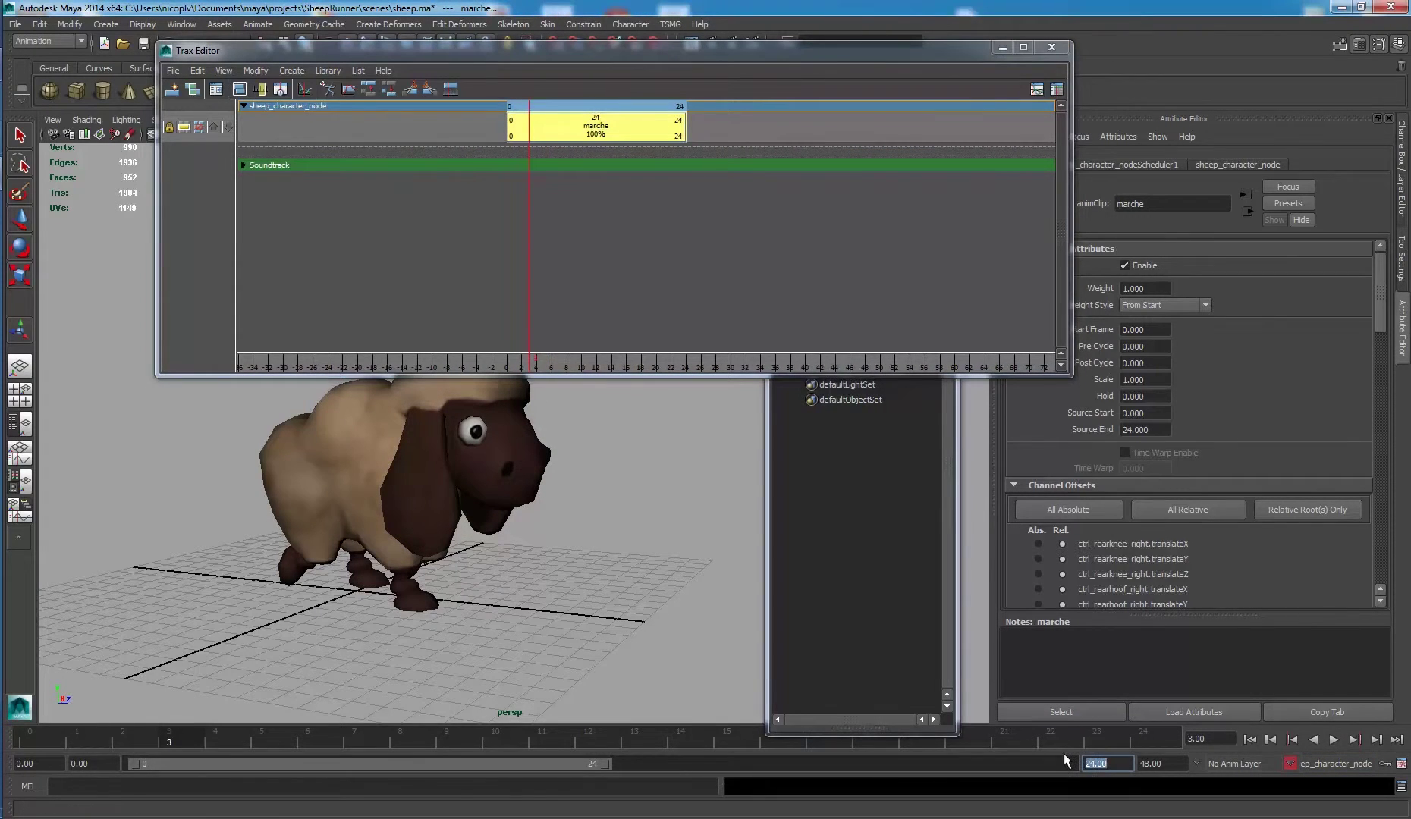
type("48")
key("Return")
left_click(717, 218)
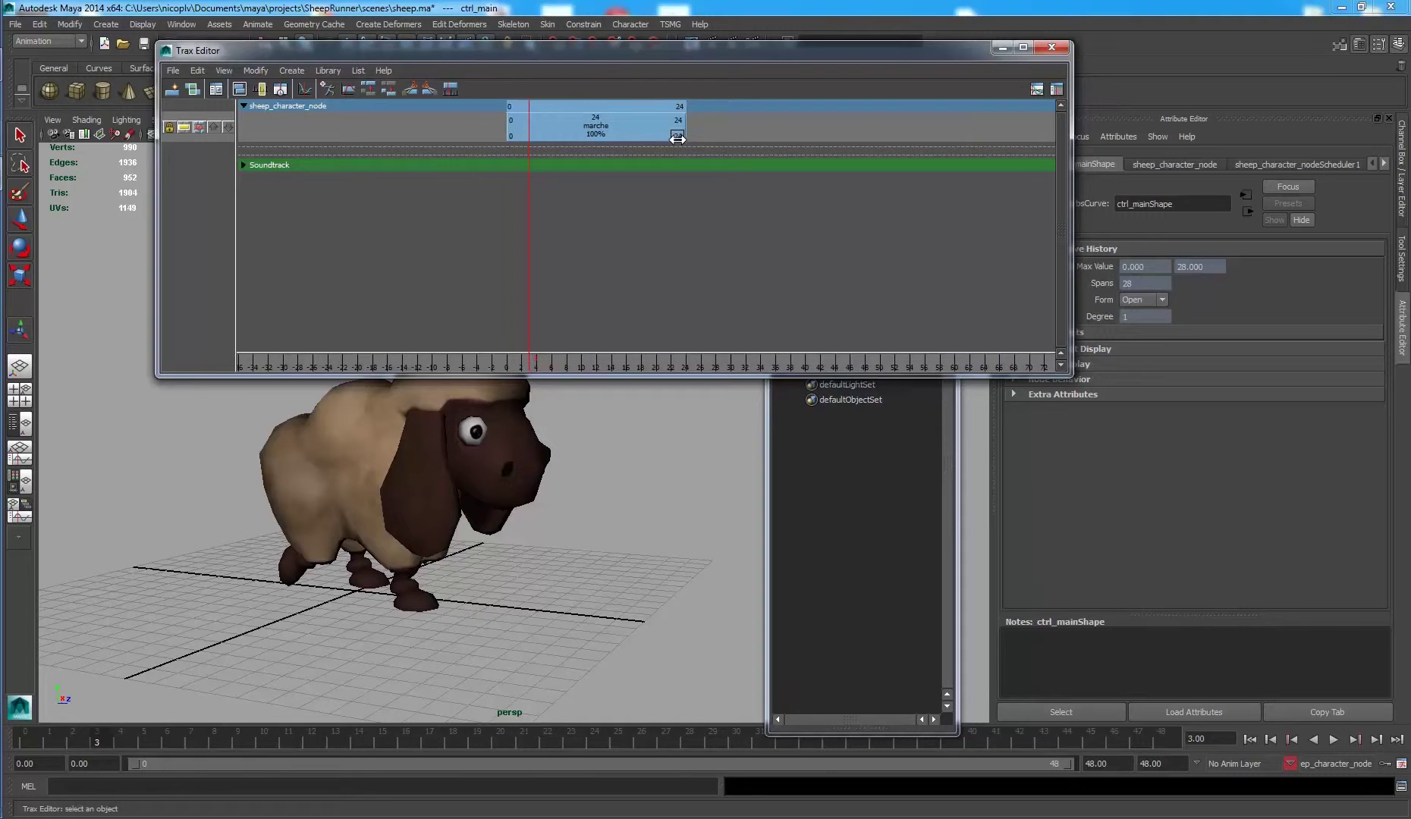
Try stretching the marche clip to end at frame 30 and at frame 48, play it back and undo the scaling.
left_click_drag(677, 134, 723, 135)
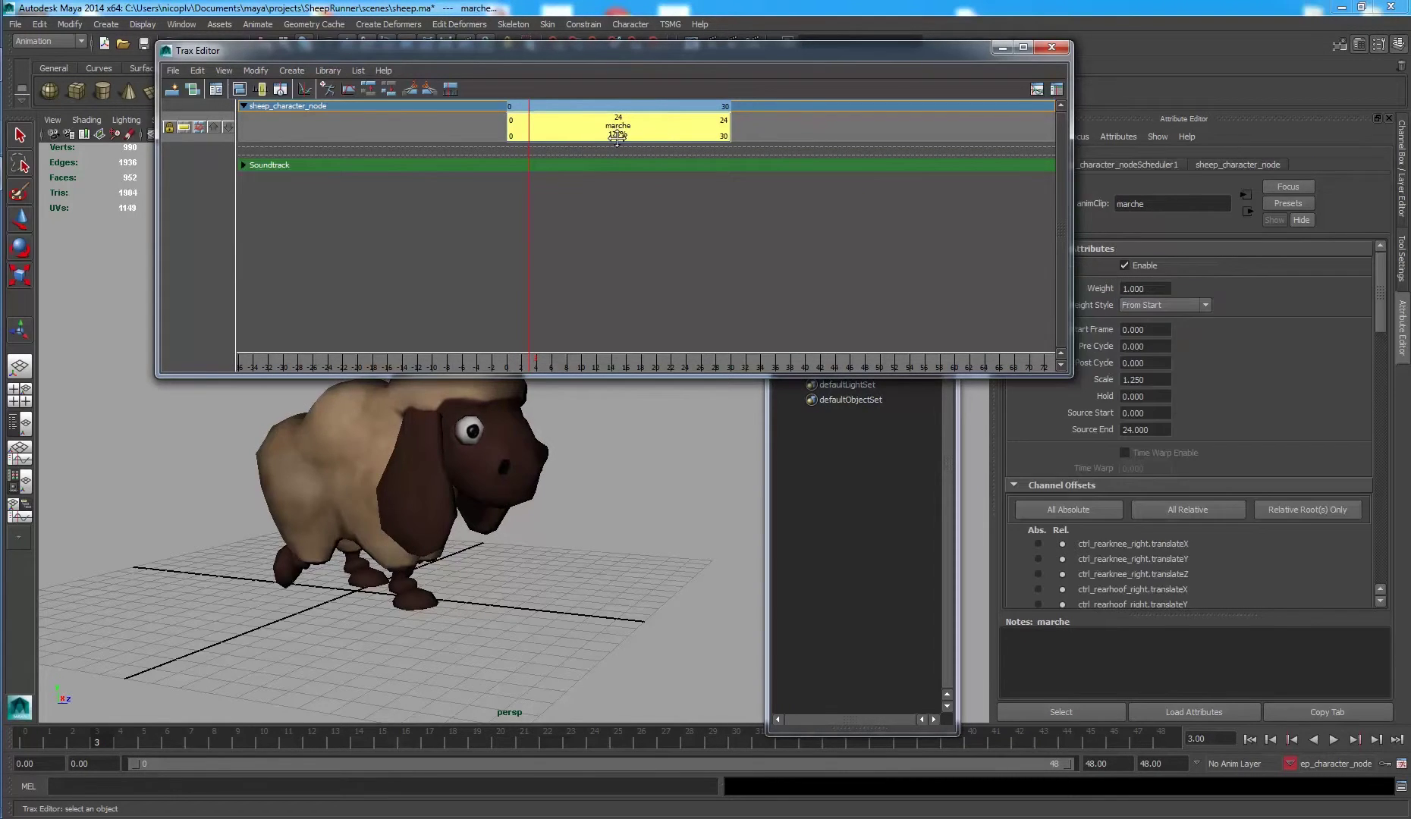
key("ctrl+z")
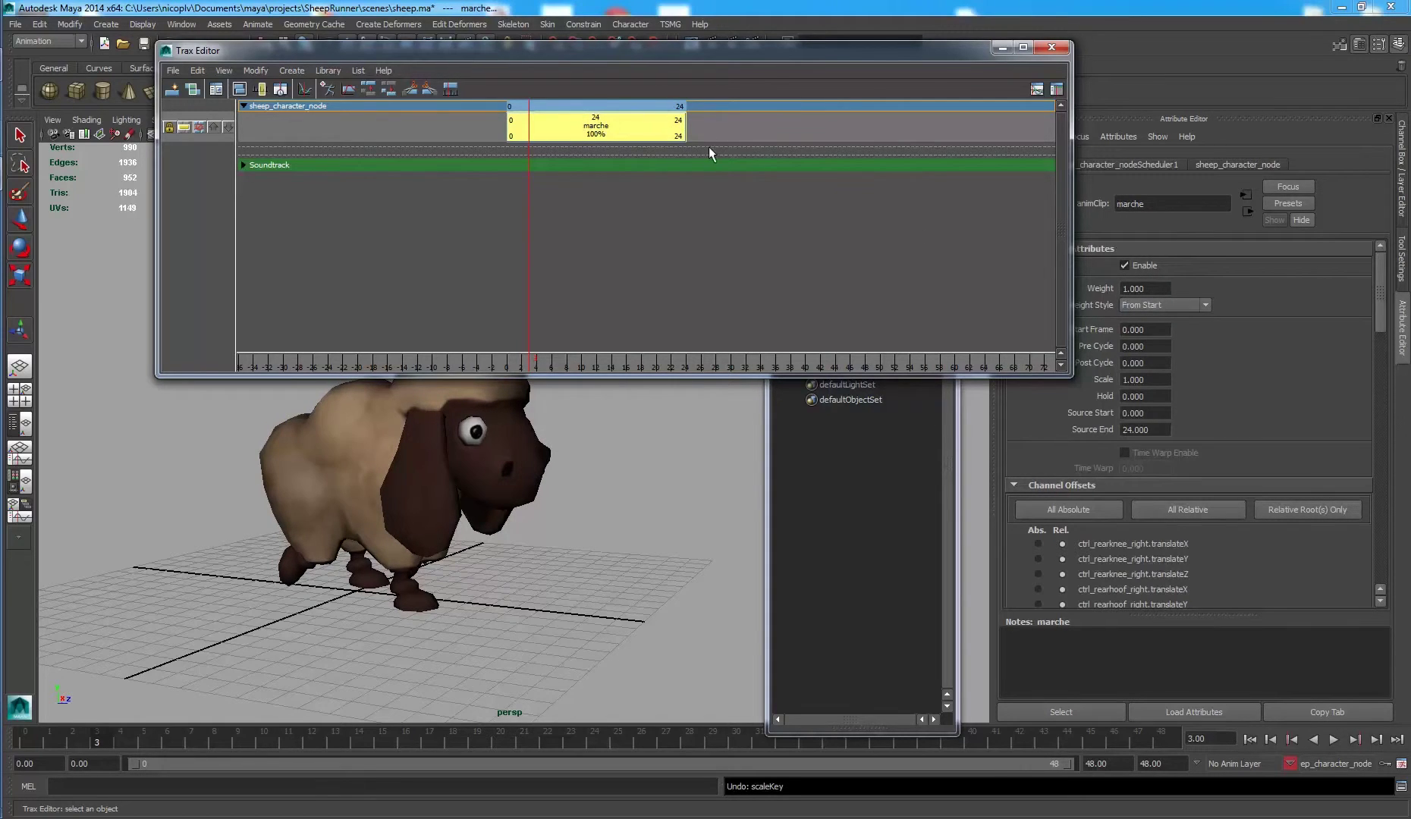
left_click_drag(679, 138, 858, 153)
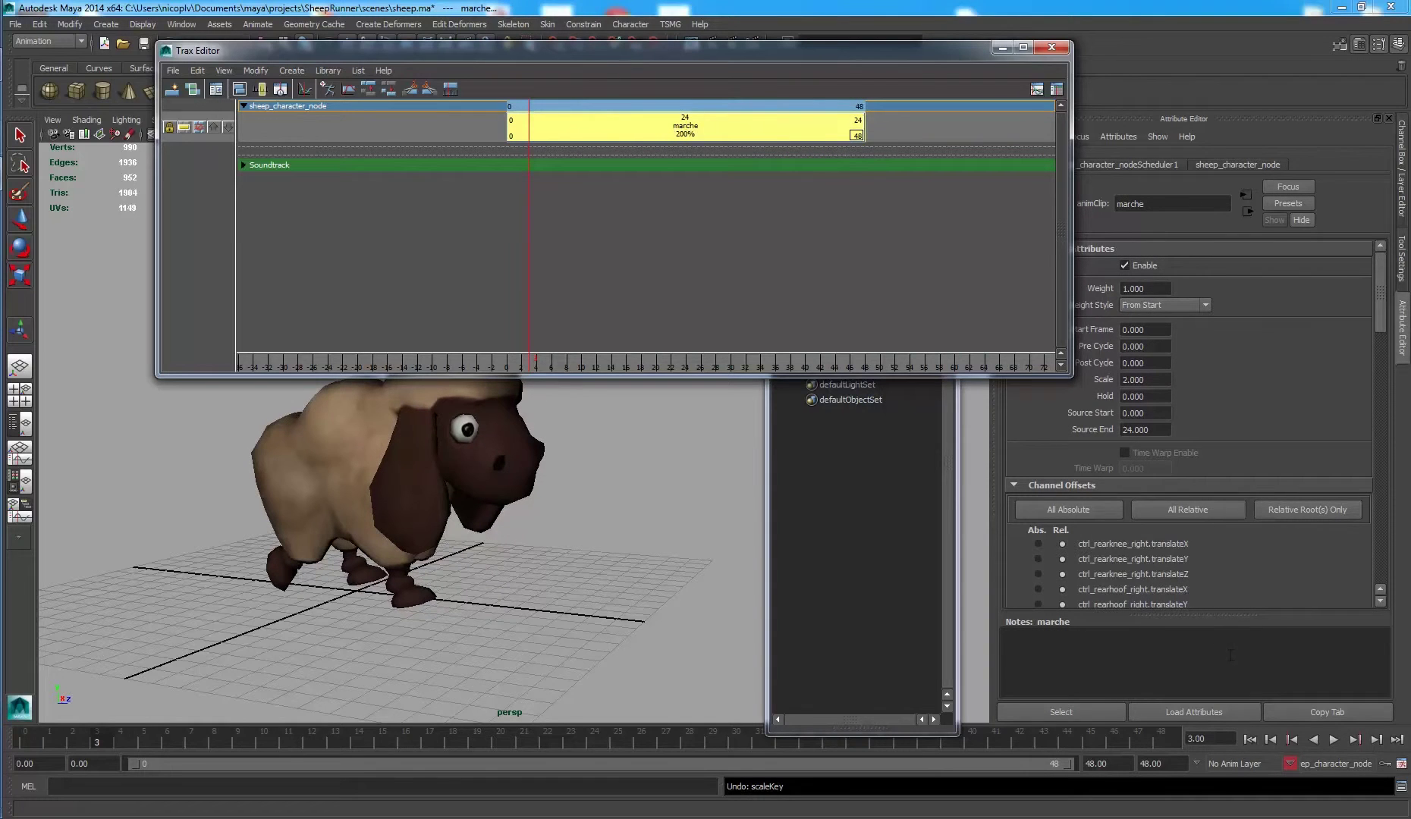
left_click(1332, 740)
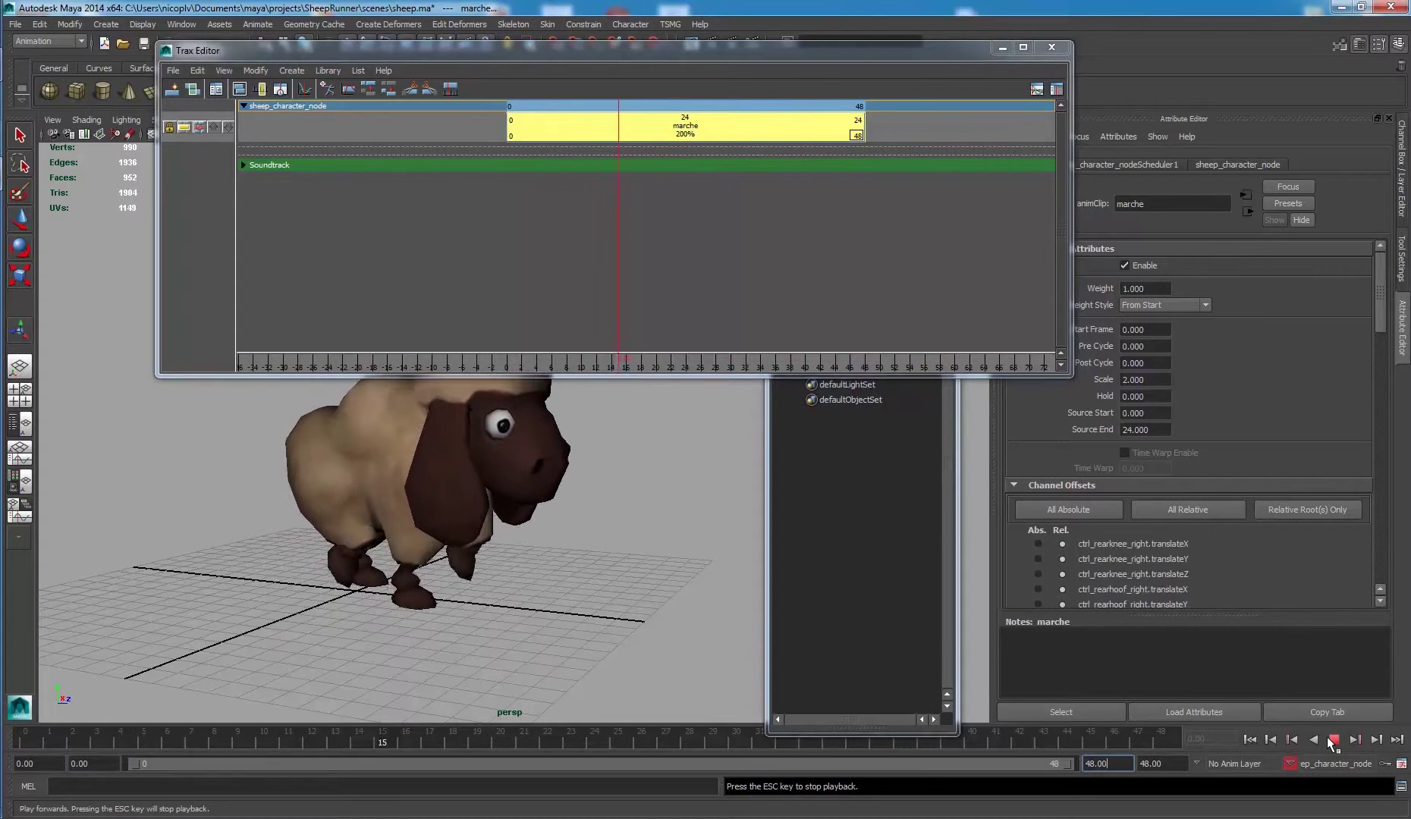
left_click(1329, 739)
mouse_move(862, 142)
left_mouse_down()
mouse_move(744, 161)
mouse_move(853, 155)
left_mouse_up()
left_click(791, 217)
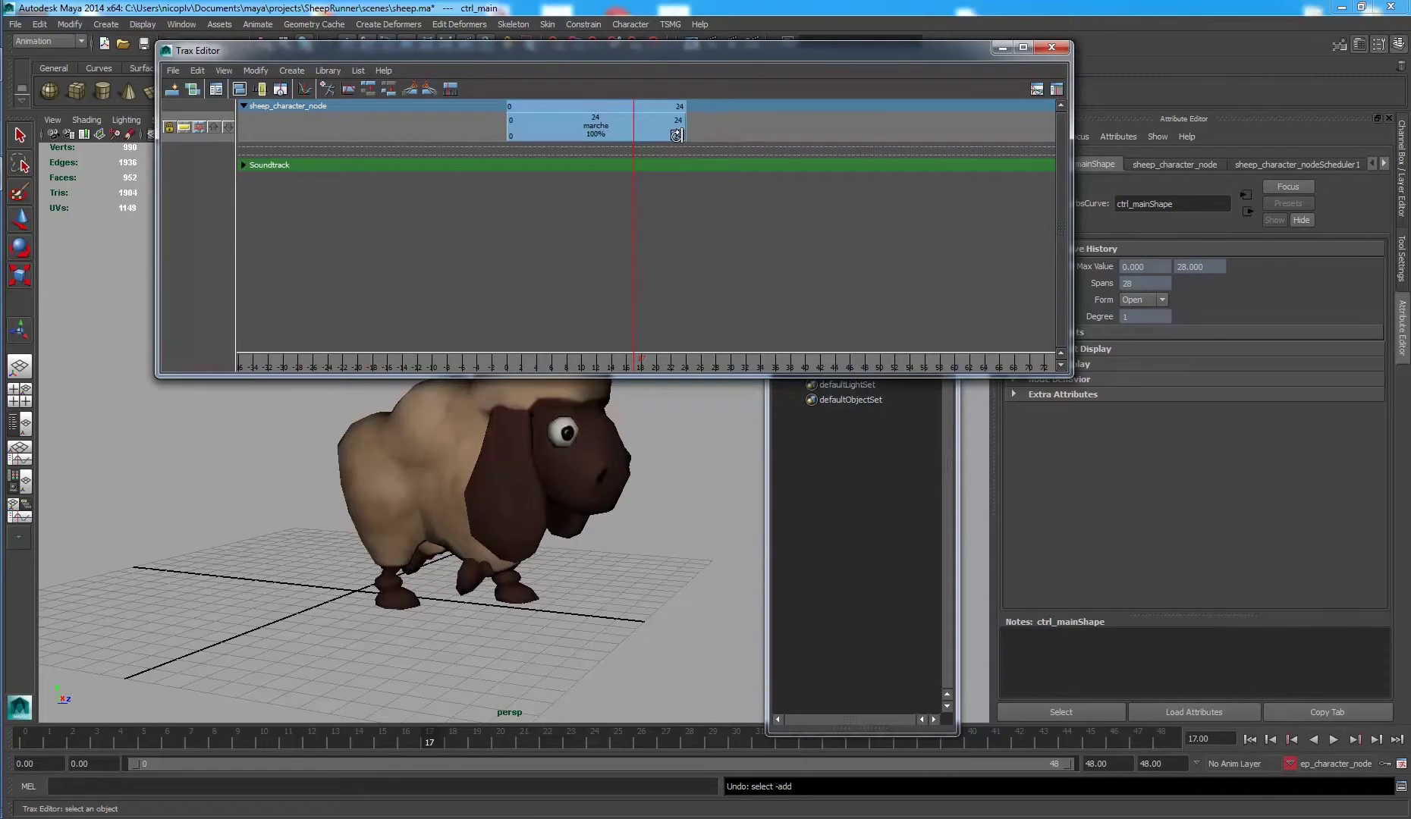
Add one cycle to the marche clip so it ends at frame 48, and scrub the animation up to frame 47.
left_click_drag(676, 135, 859, 164)
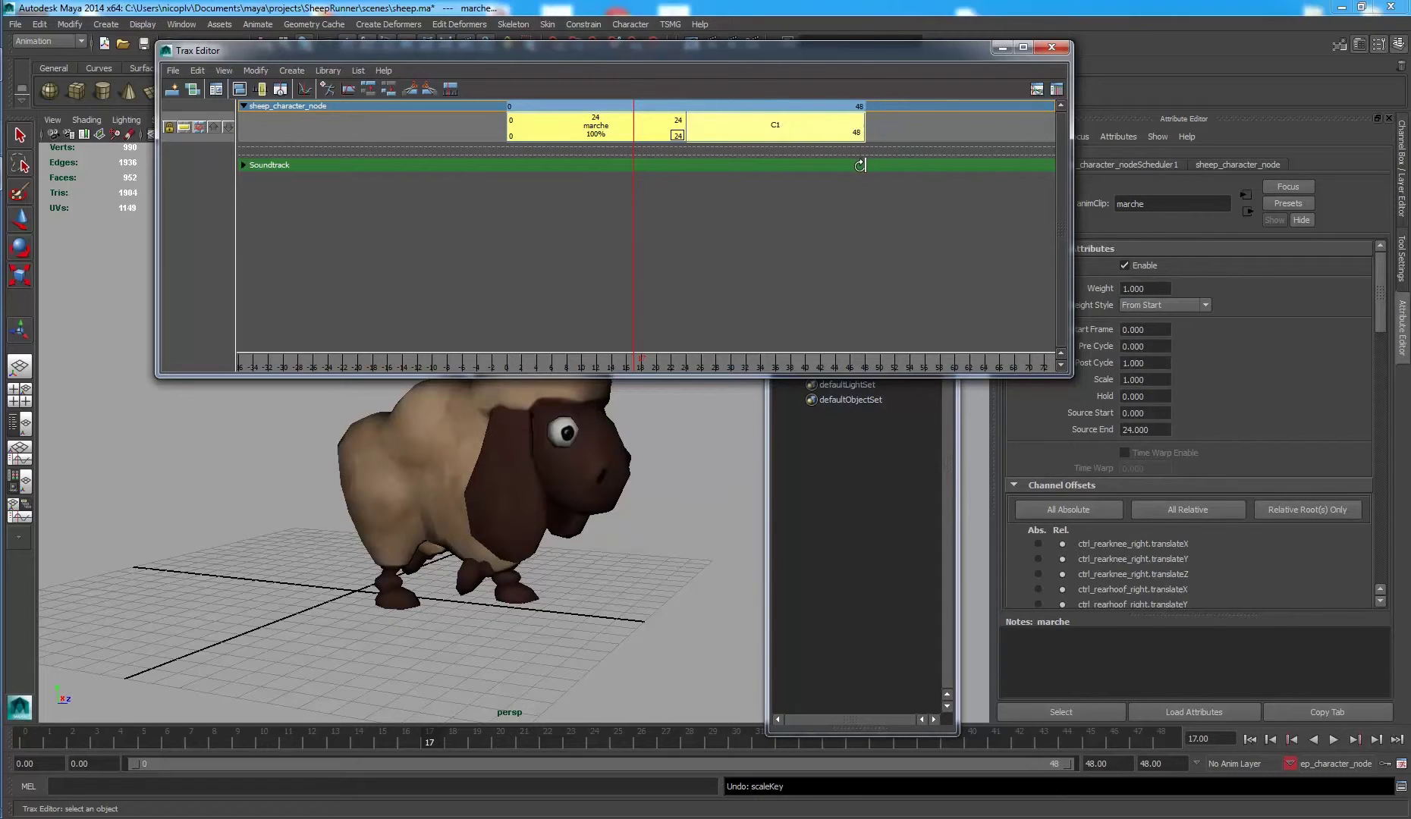
left_click(685, 228)
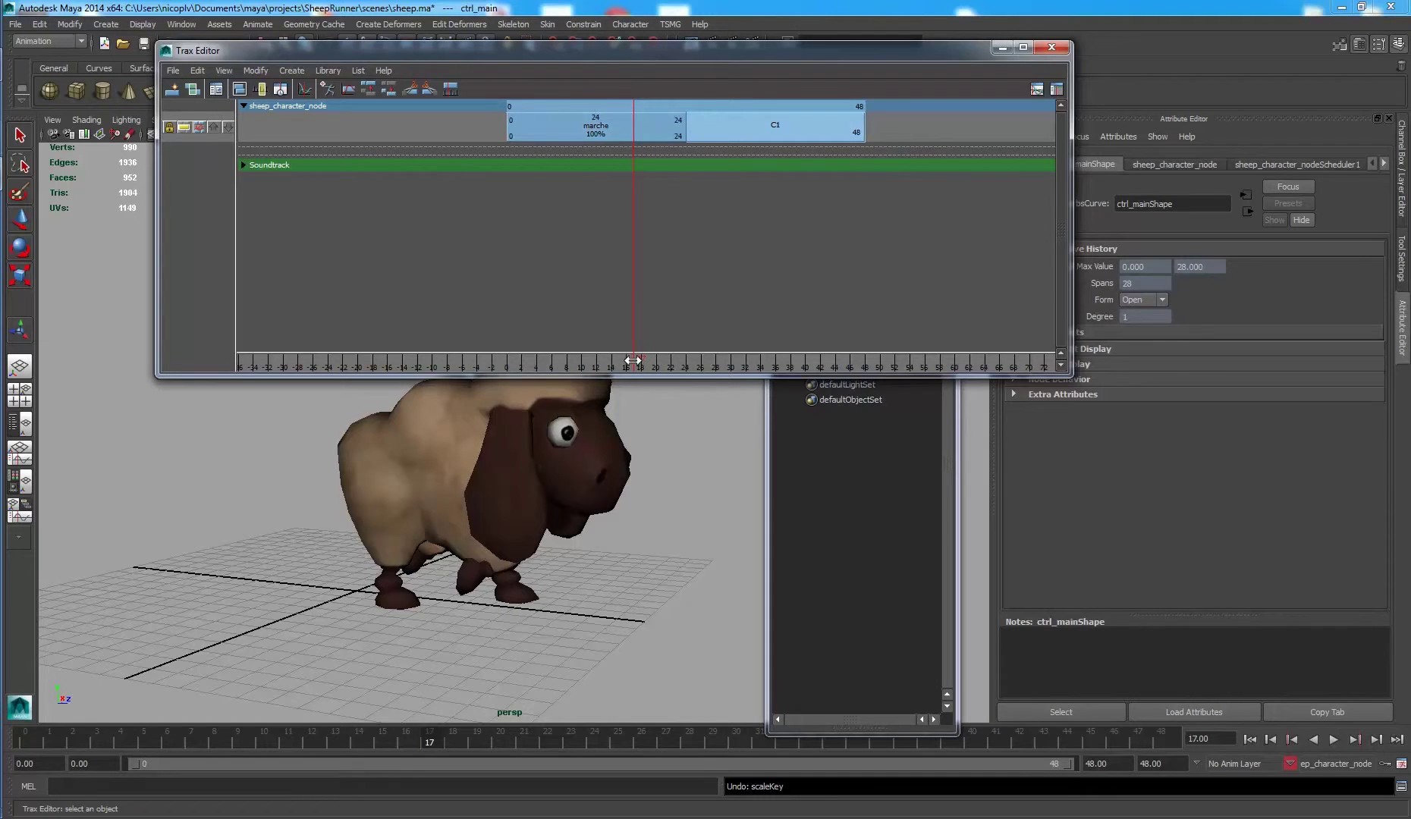
left_click_drag(633, 359, 858, 329)
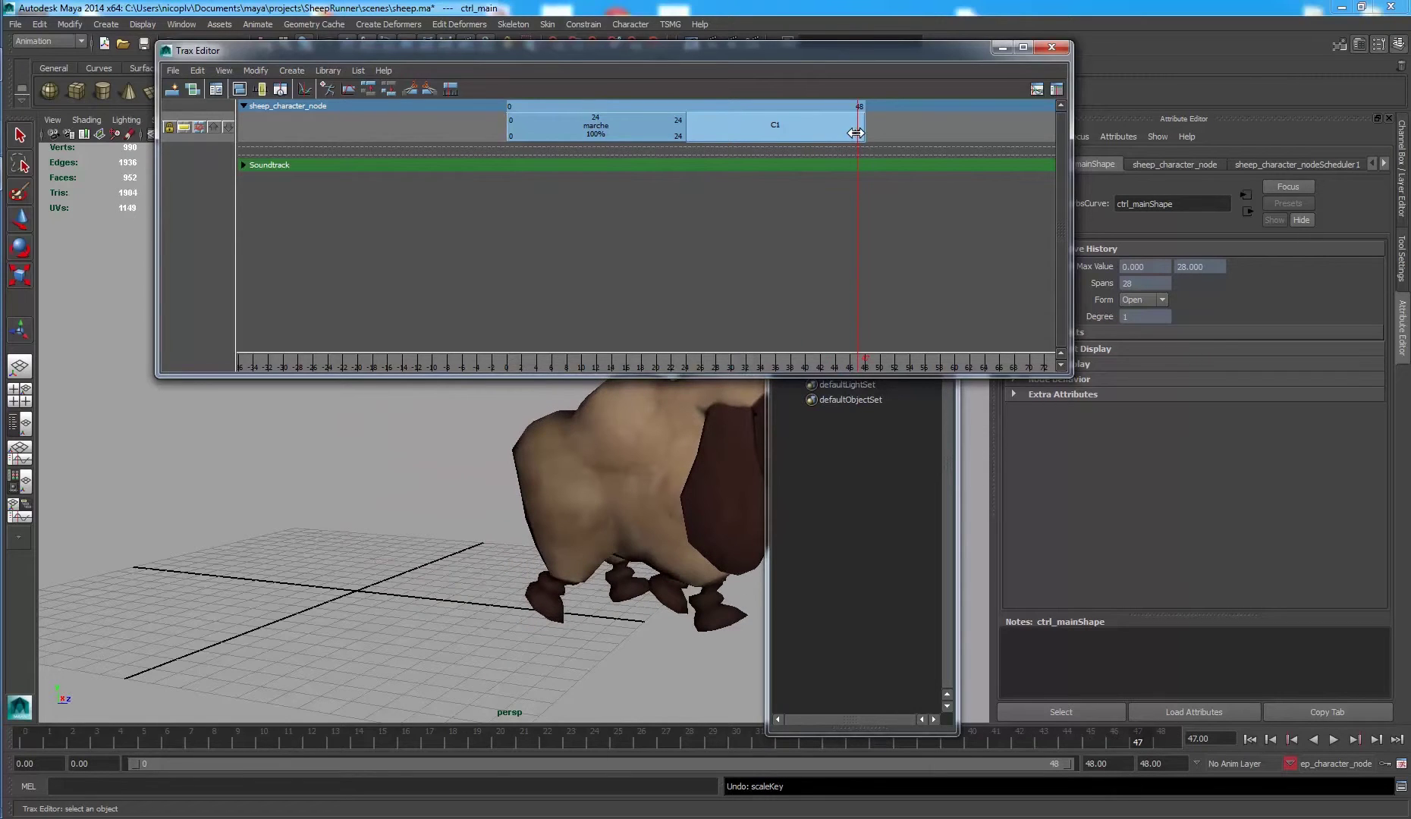
Extend the marche clip's cycling to frame 72, remove all extra cycles so it ends at frame 24, and scrub the animation.
left_click_drag(855, 133, 1001, 166)
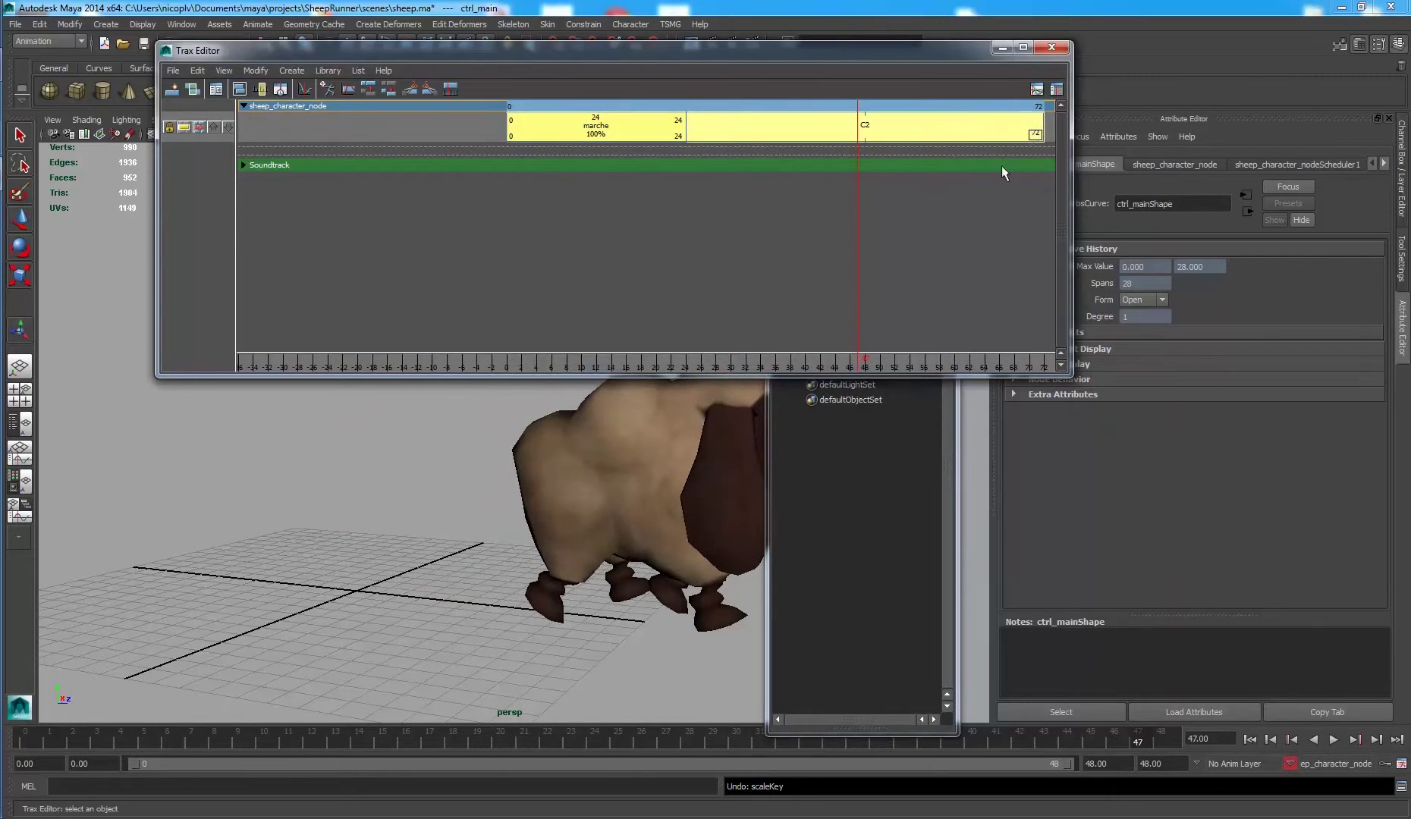
mouse_move(858, 361)
left_mouse_down()
mouse_move(1009, 361)
mouse_move(865, 339)
left_mouse_up()
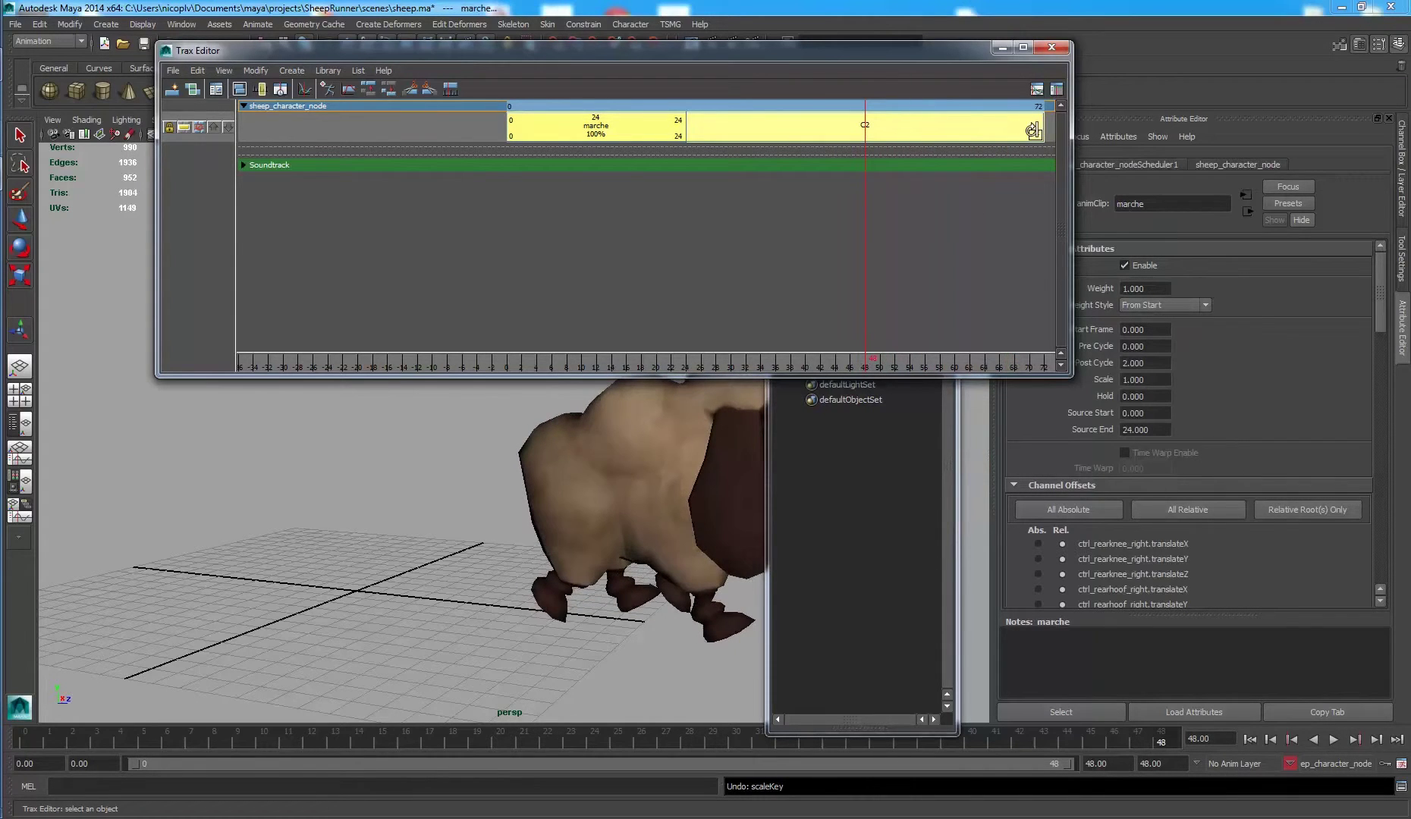
left_click_drag(1036, 132, 661, 146)
left_click(743, 270)
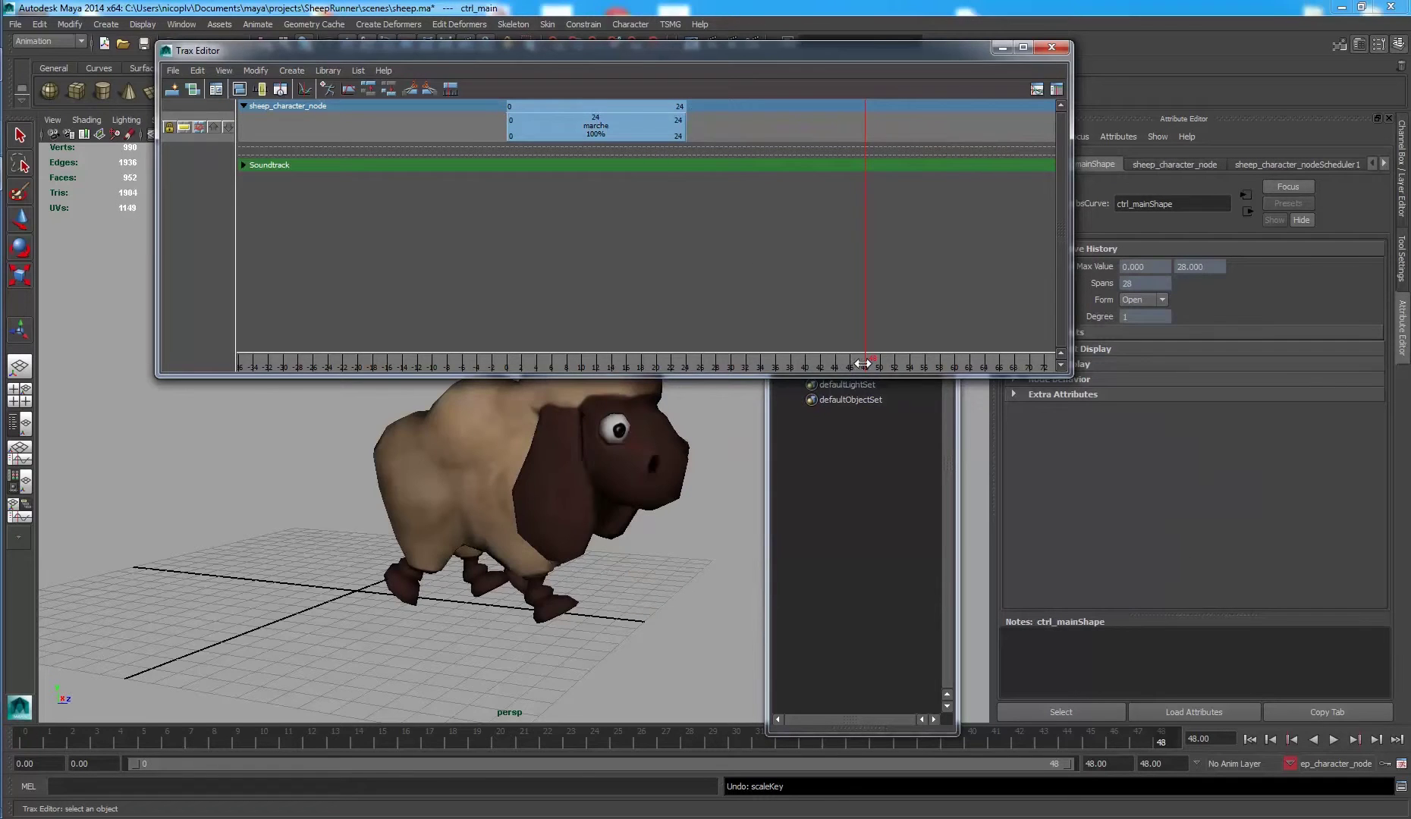
left_click_drag(863, 364, 520, 363)
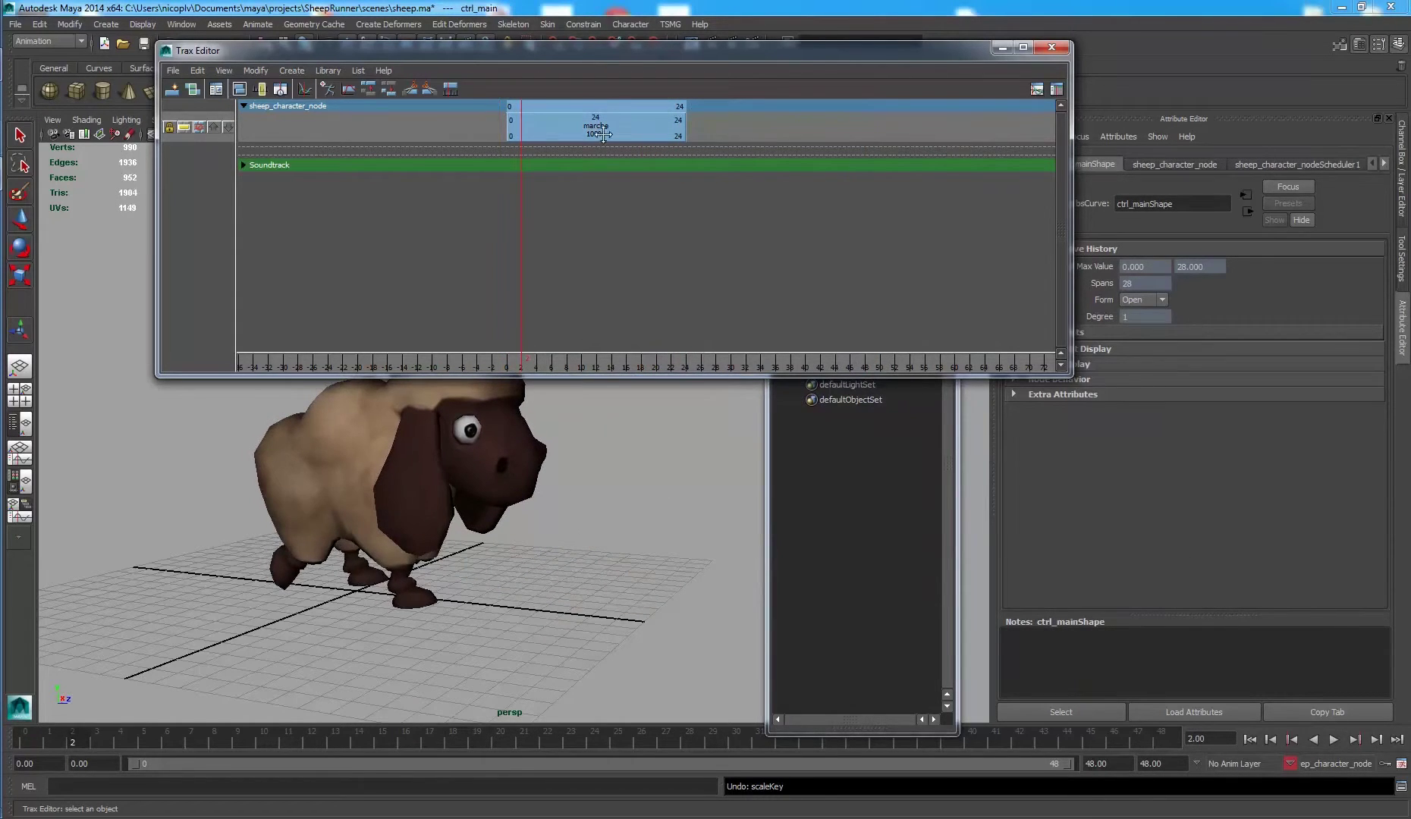
Delete the marche clip from the character track, reinsert it at frame 0 from the marcheSource library clip and select it.
left_click(604, 134)
key("Delete")
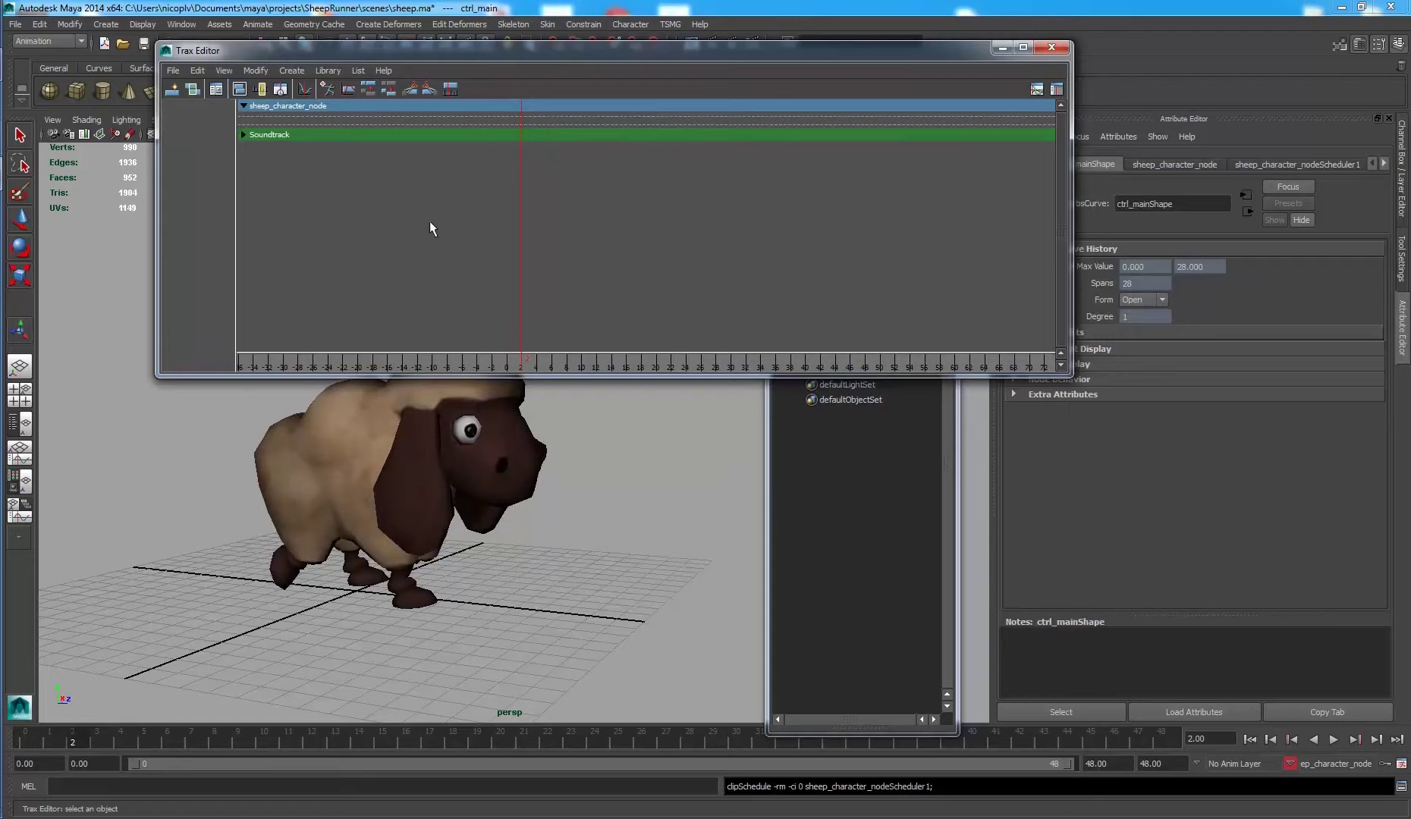
left_click_drag(521, 367, 507, 369)
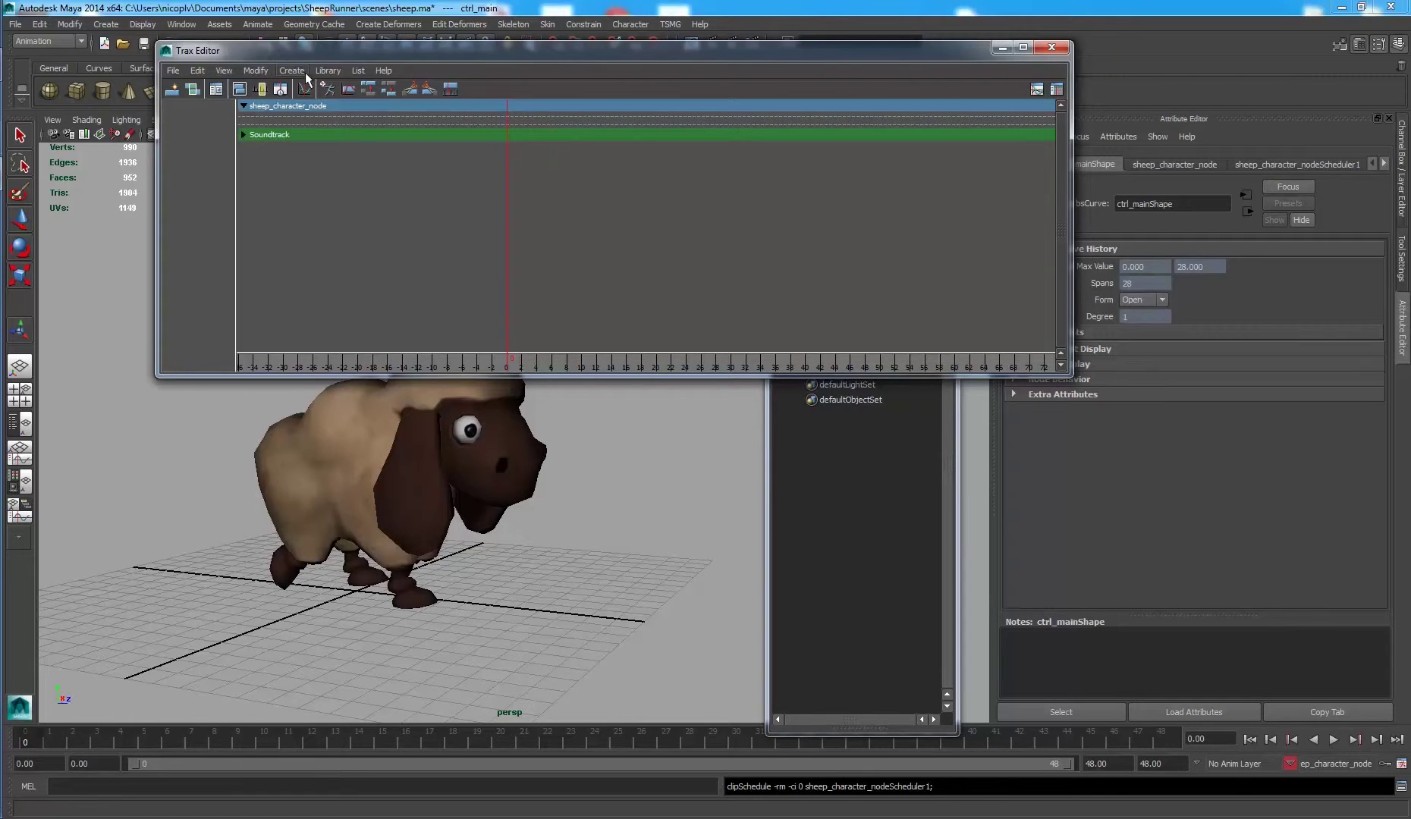
left_click(334, 71)
mouse_move(343, 93)
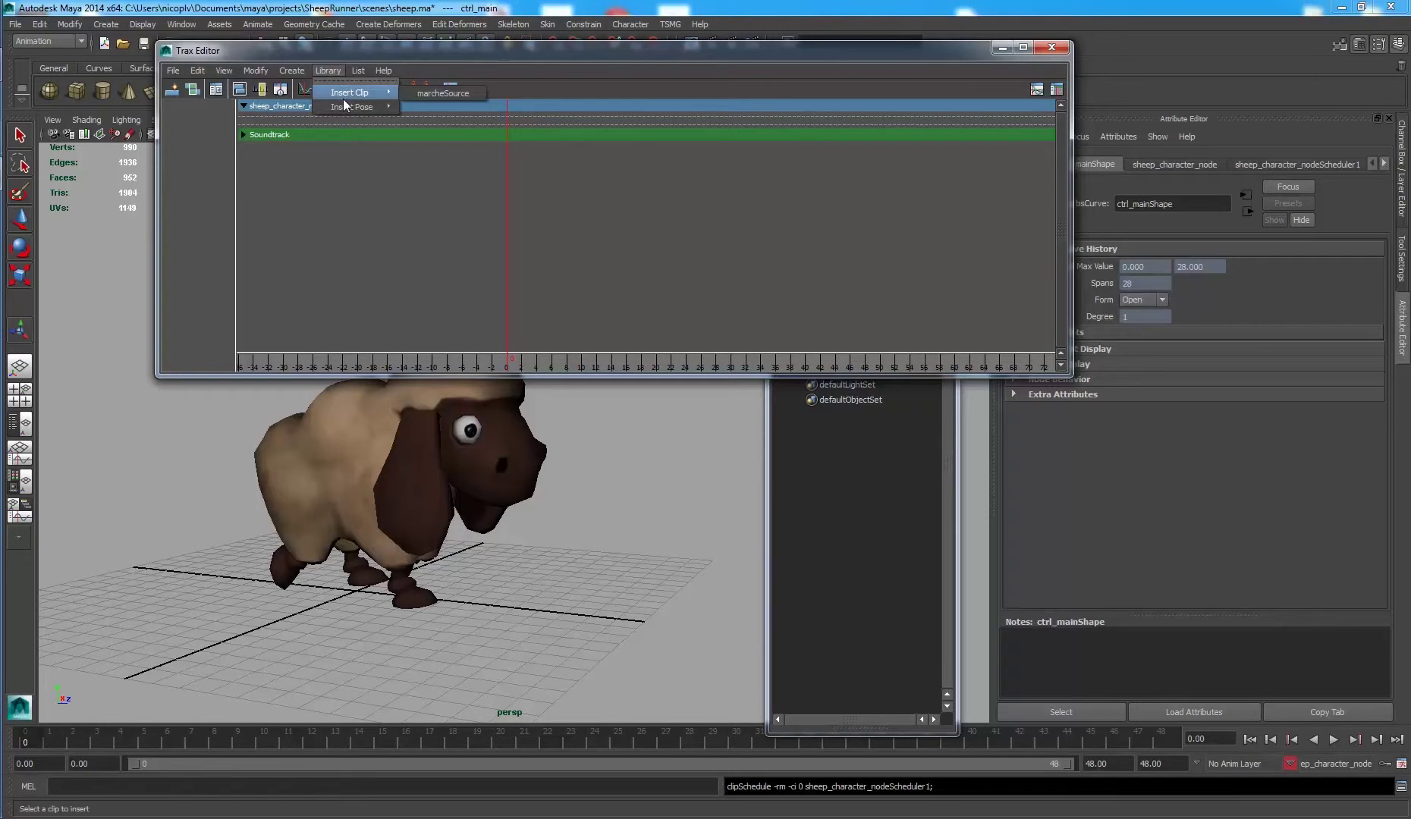
left_click(451, 98)
left_click(629, 130)
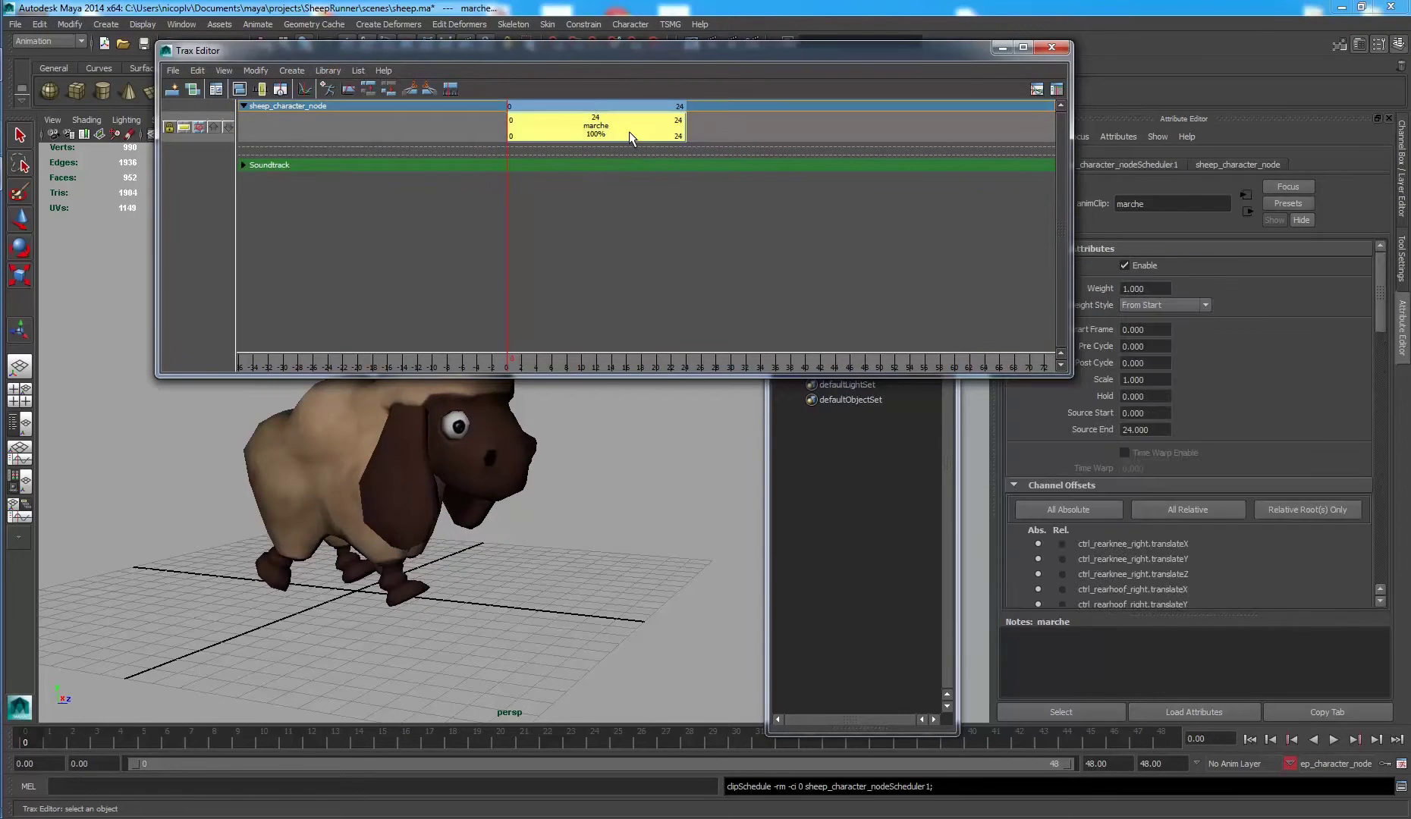